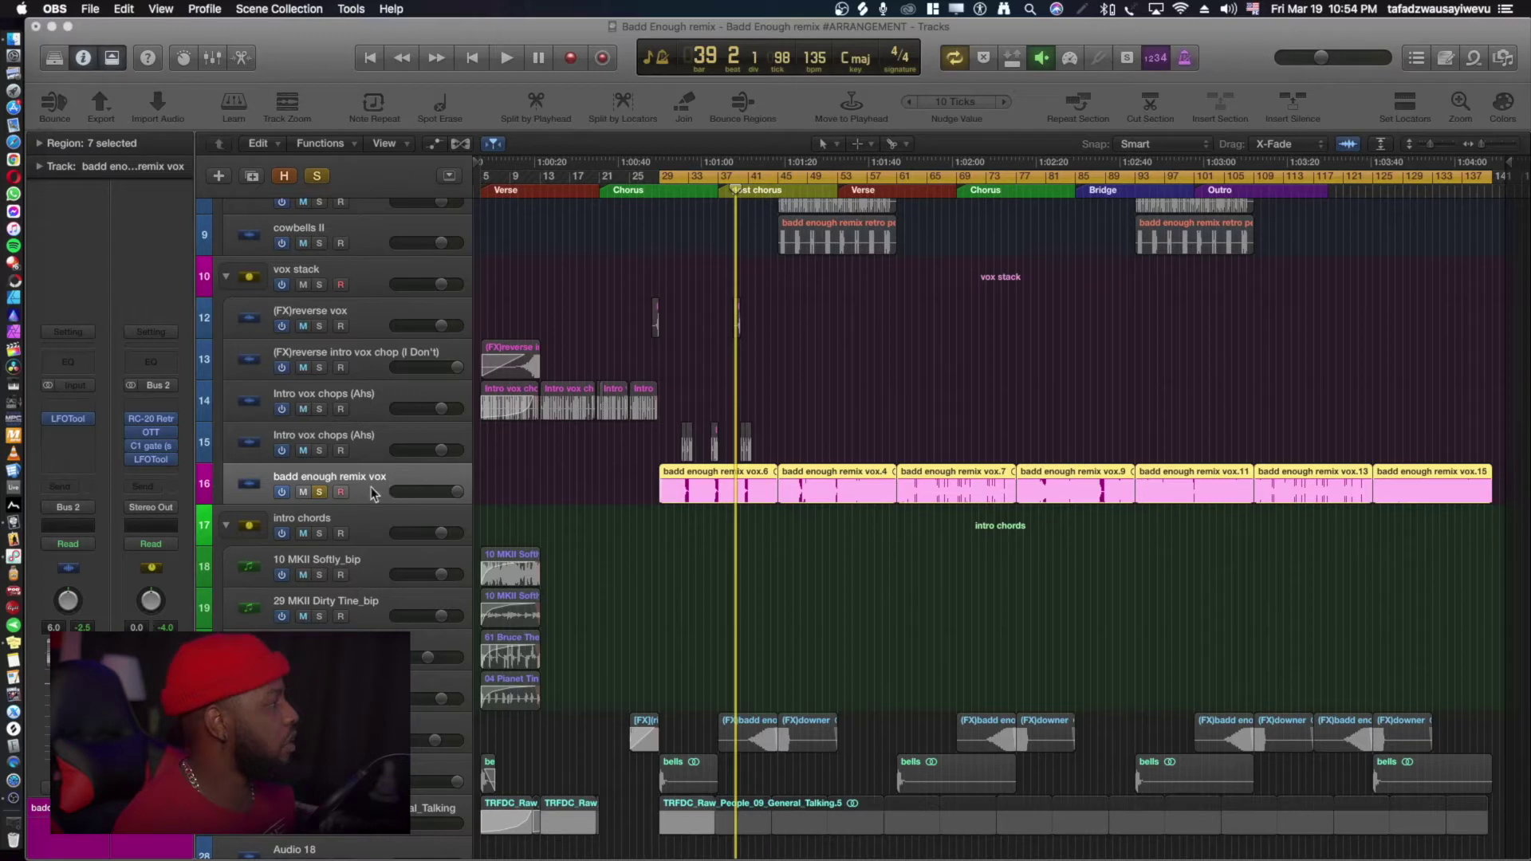
Bypass the effects on the vox stack and the LFOTool on the badd enough remix vox track.
{"action": "left_click", "coordinate": [403, 347]}
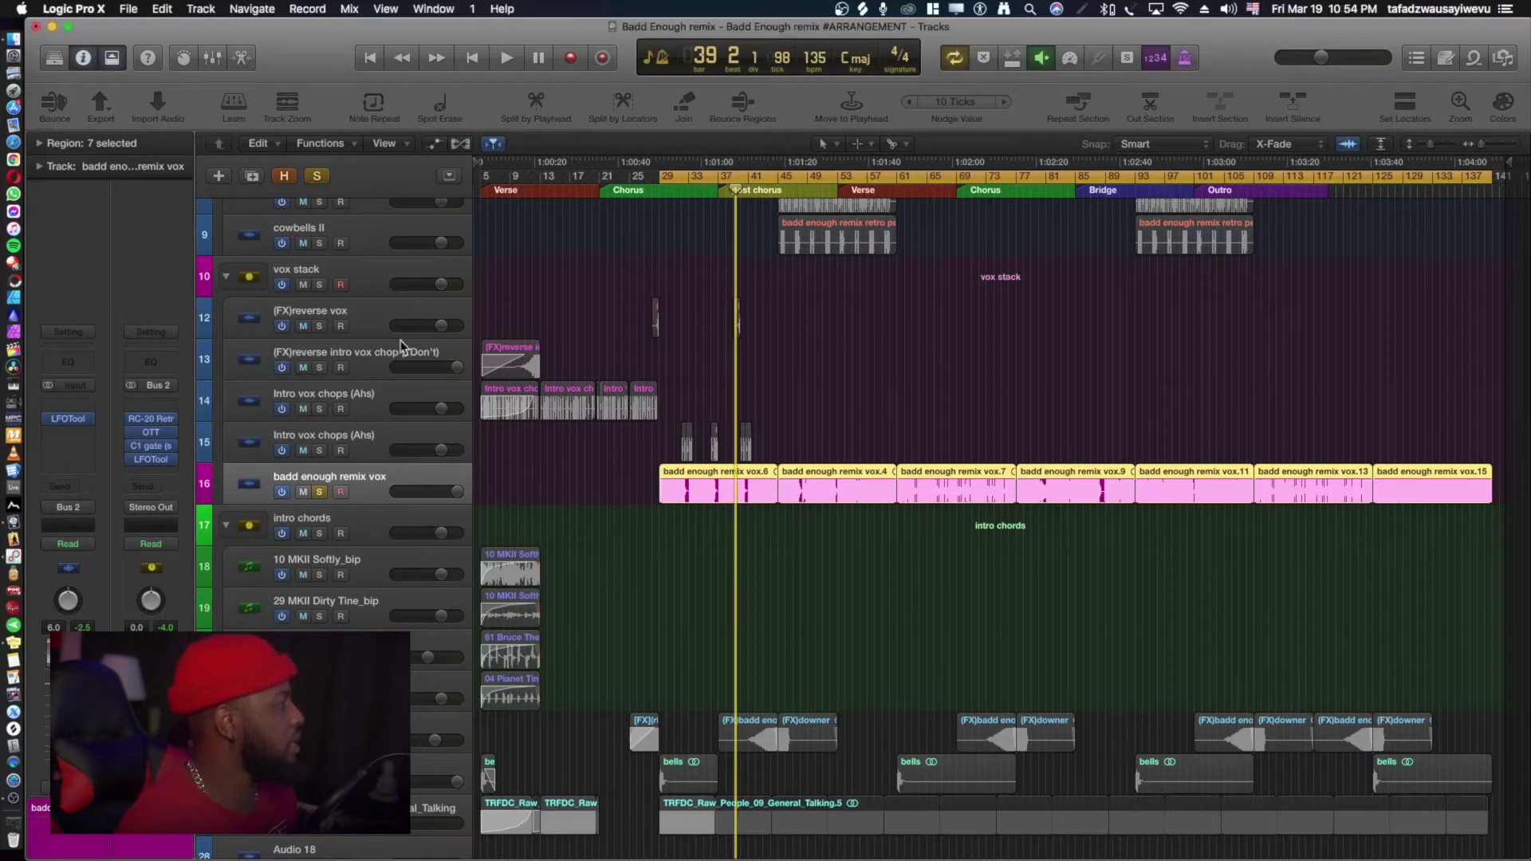
{"action": "left_click", "coordinate": [364, 273]}
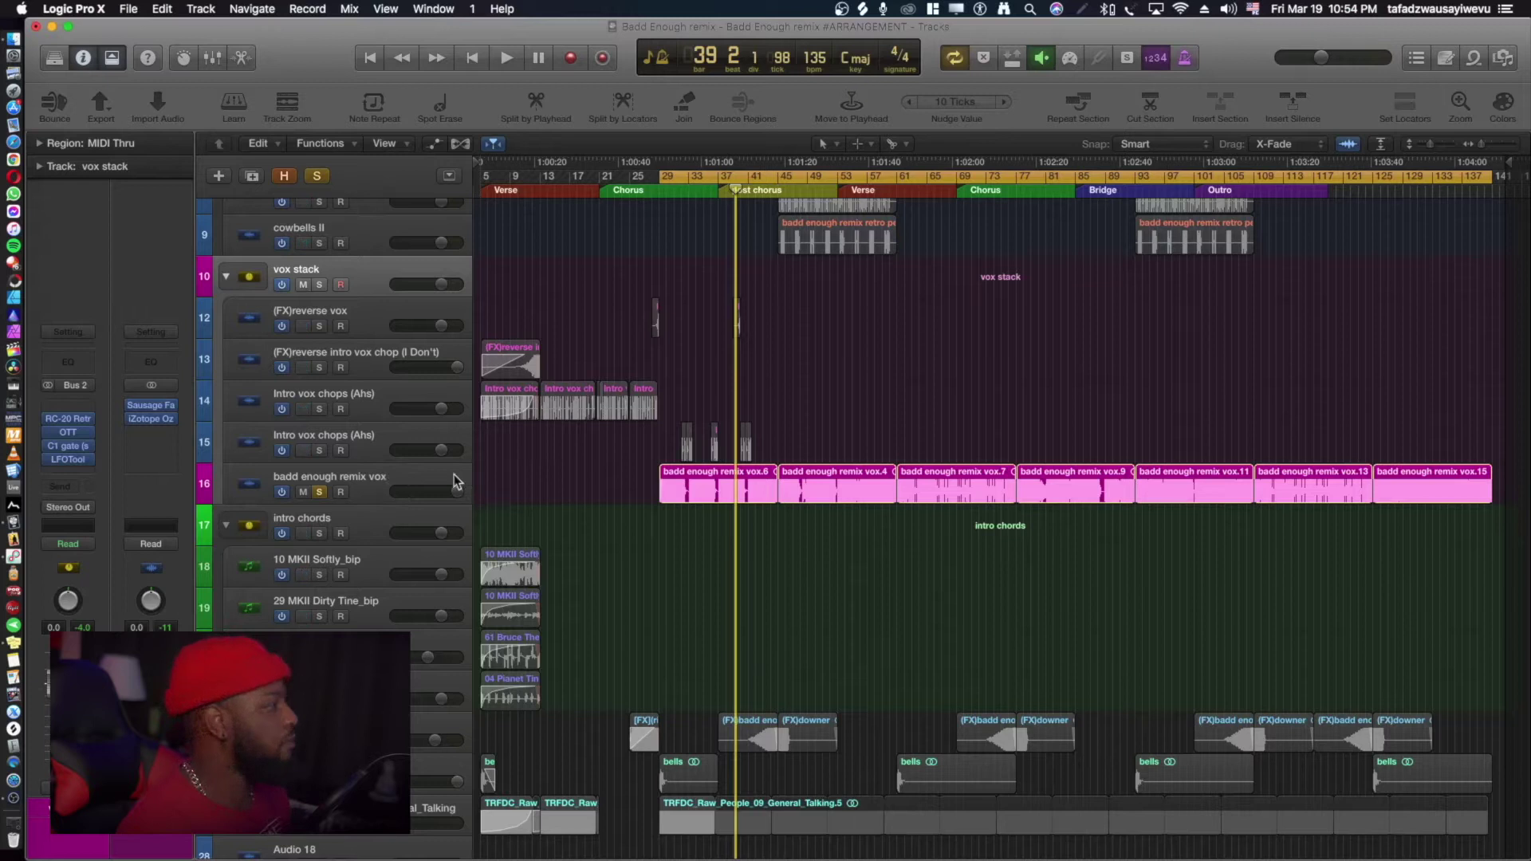
{"action": "mouse_move", "coordinate": [80, 427]}
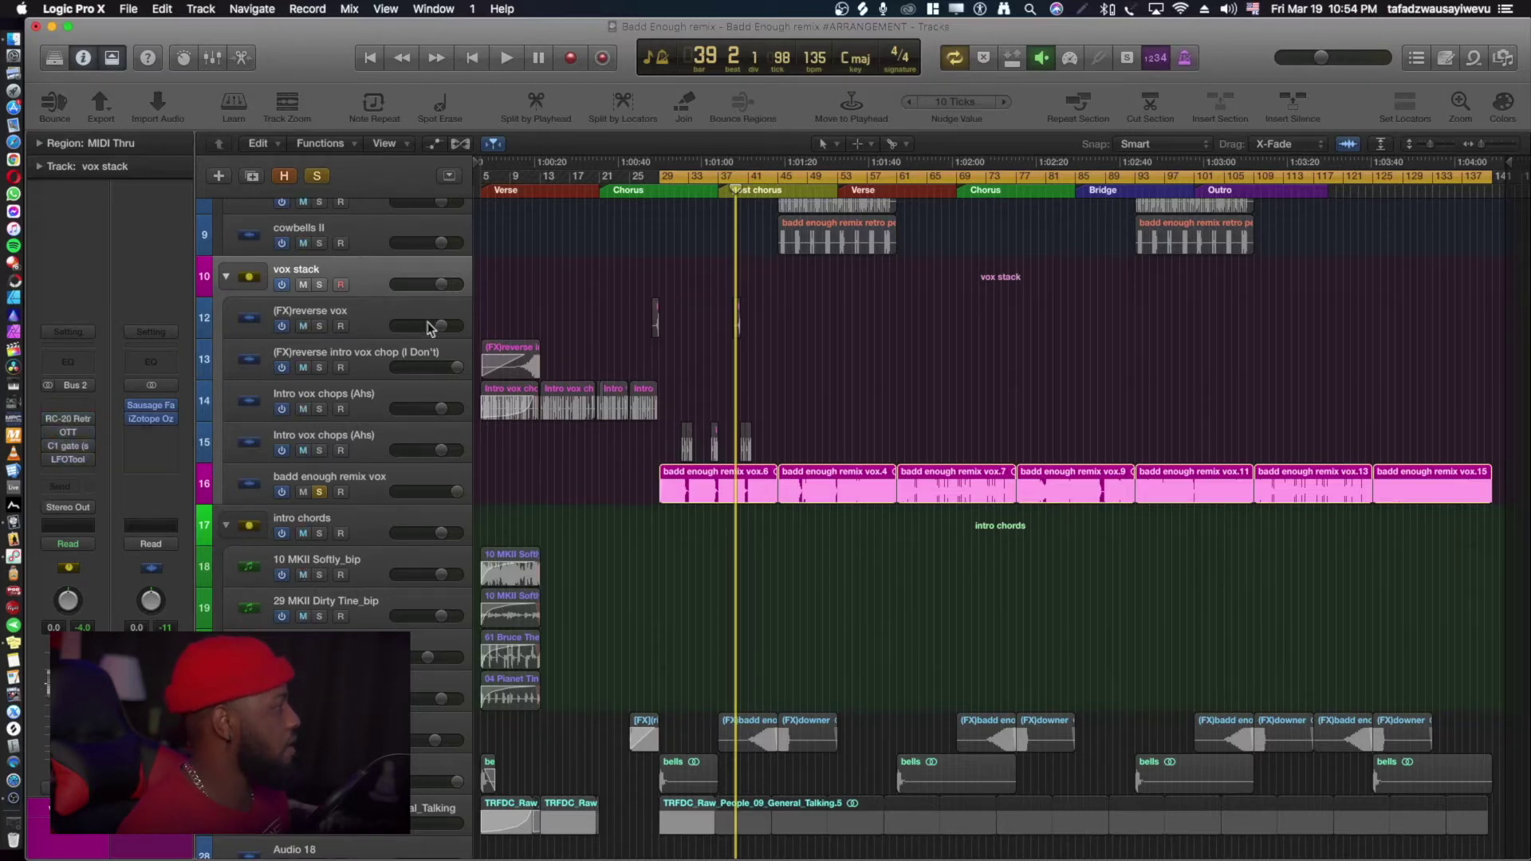
{"action": "left_click", "coordinate": [419, 477]}
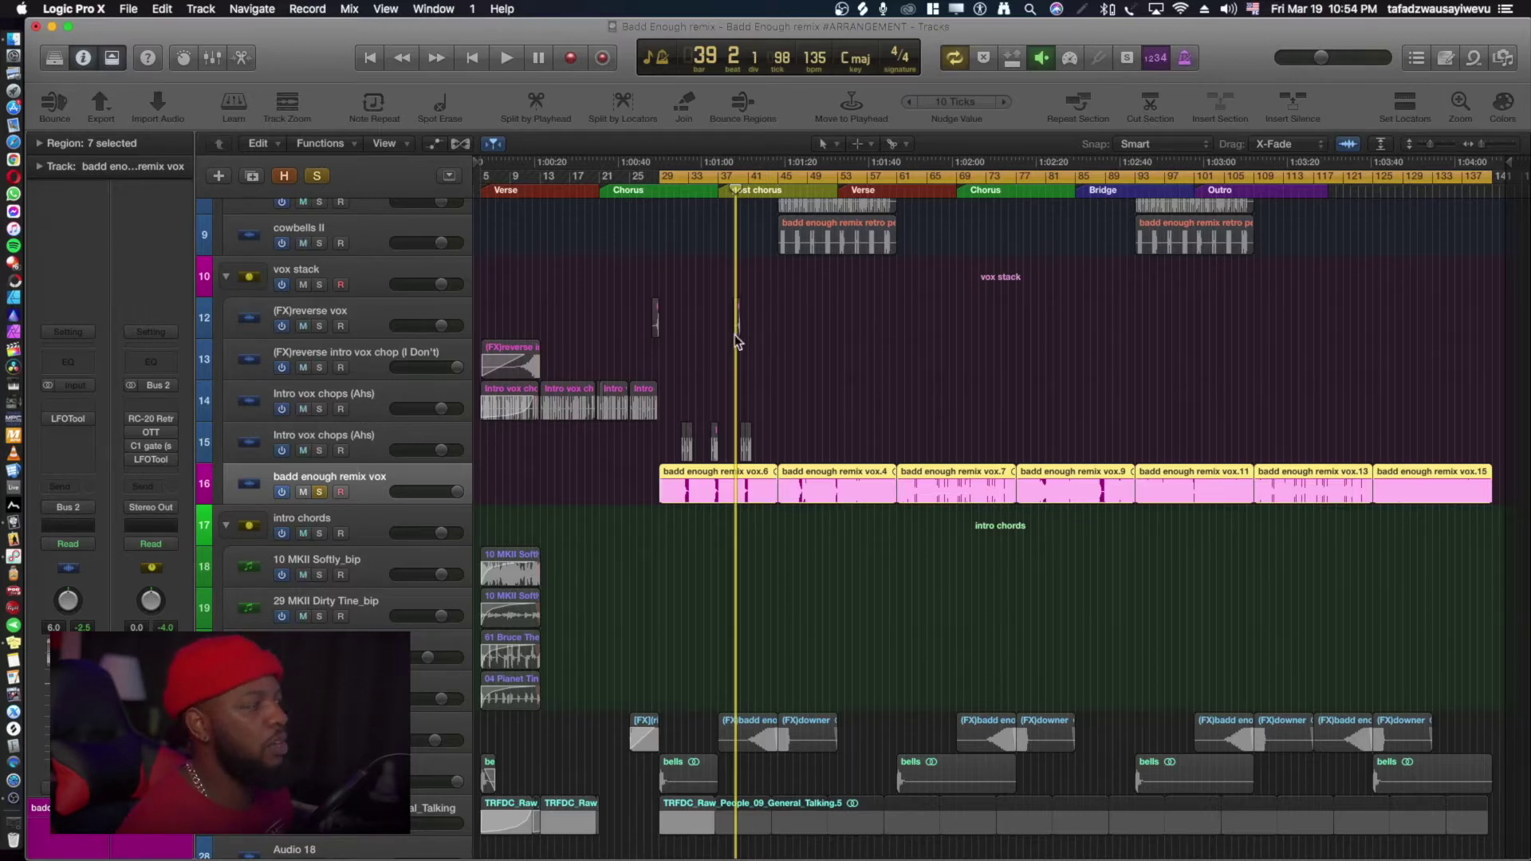
Play the soloed badd enough remix vox in the chorus and, with cycling off, from about bar 109 in the outro.
{"action": "key", "text": "space"}
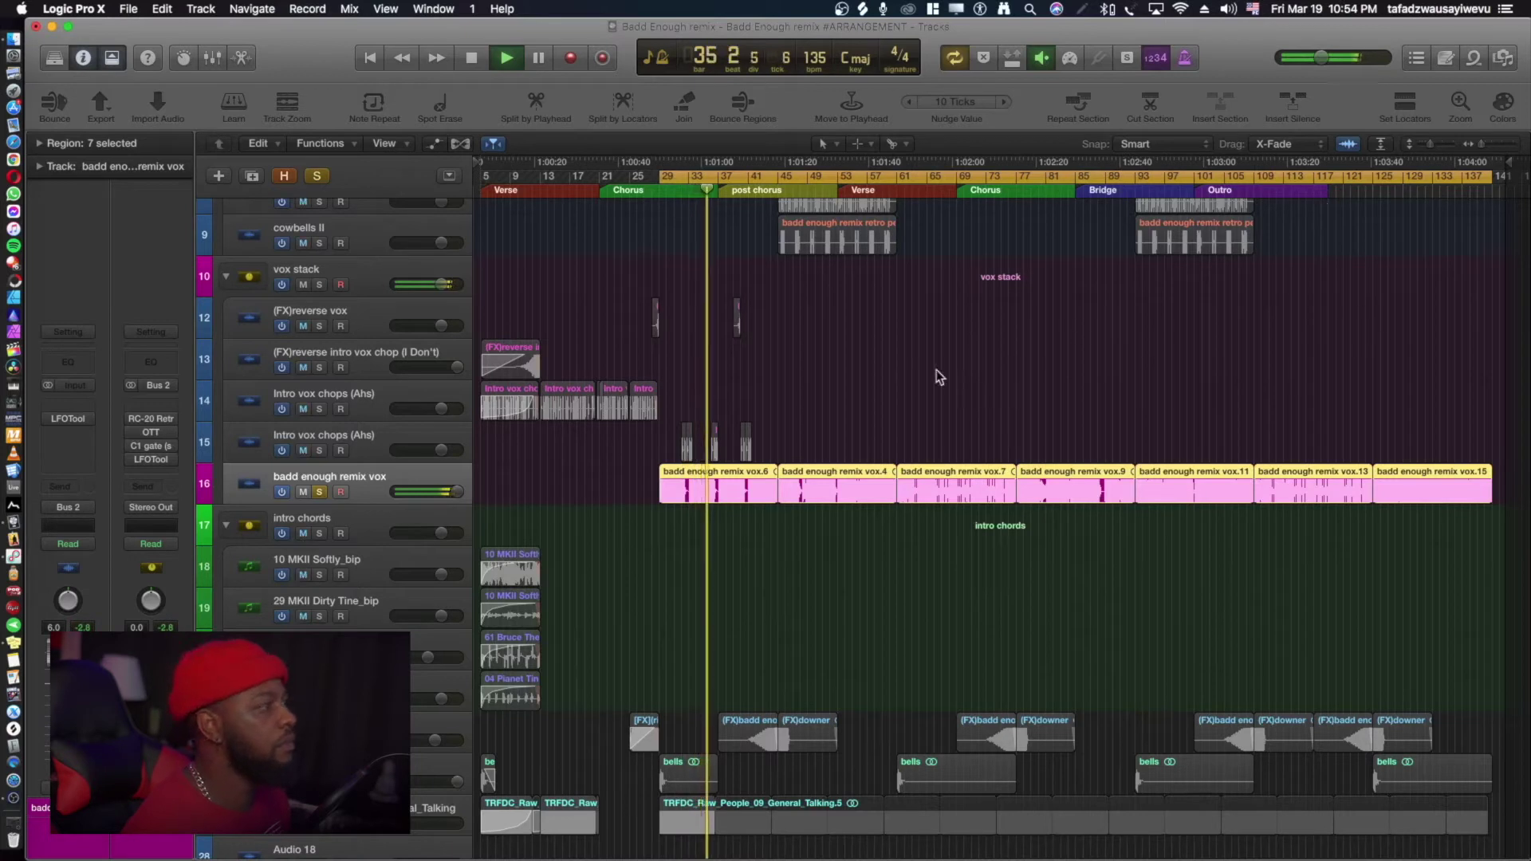
{"action": "key", "text": "space"}
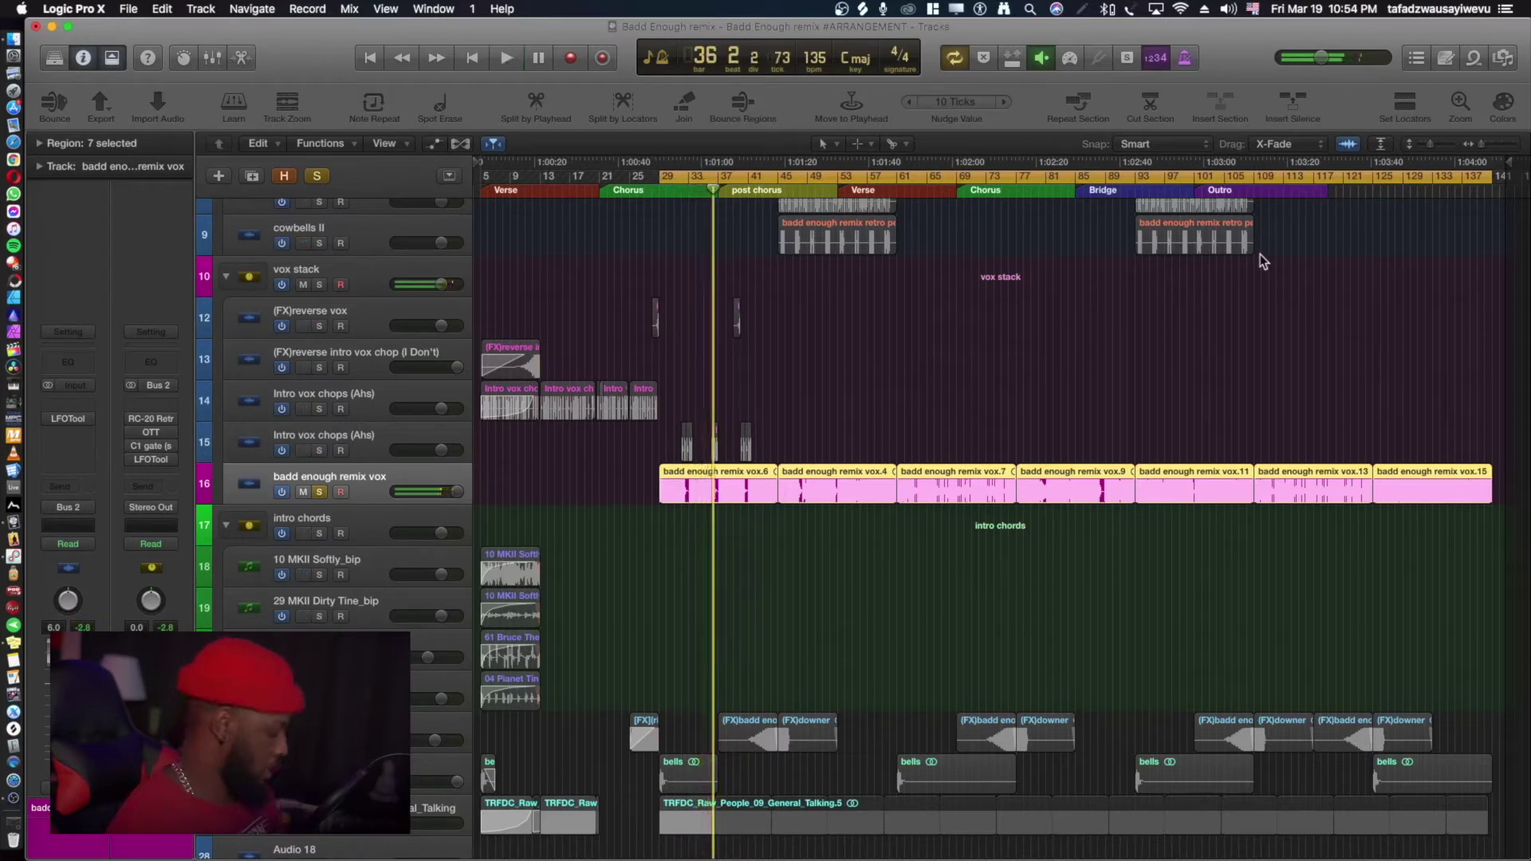
{"action": "key", "text": "c"}
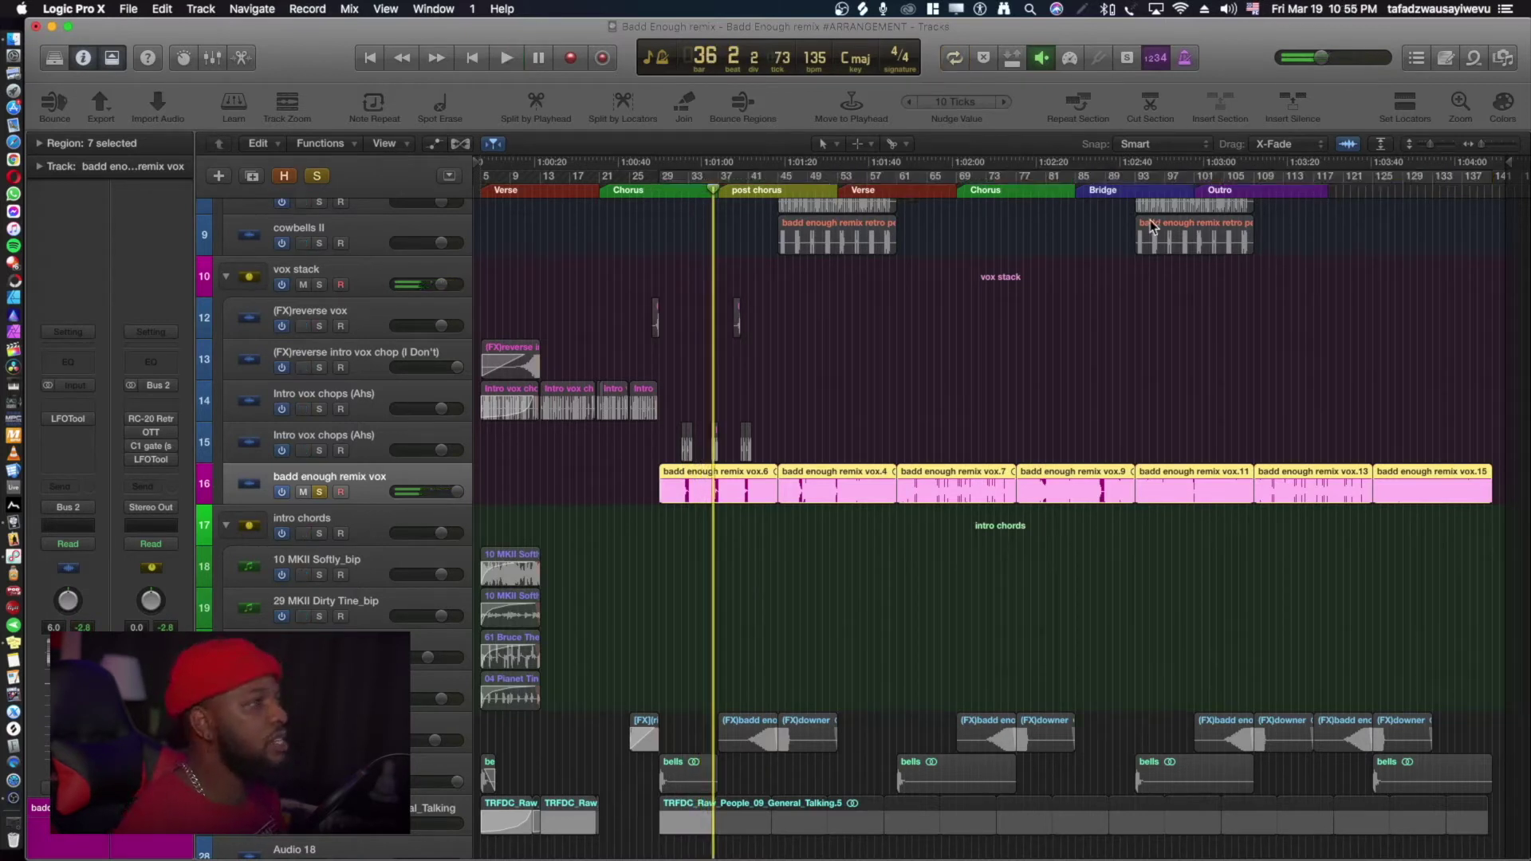
{"action": "left_click", "coordinate": [1219, 188]}
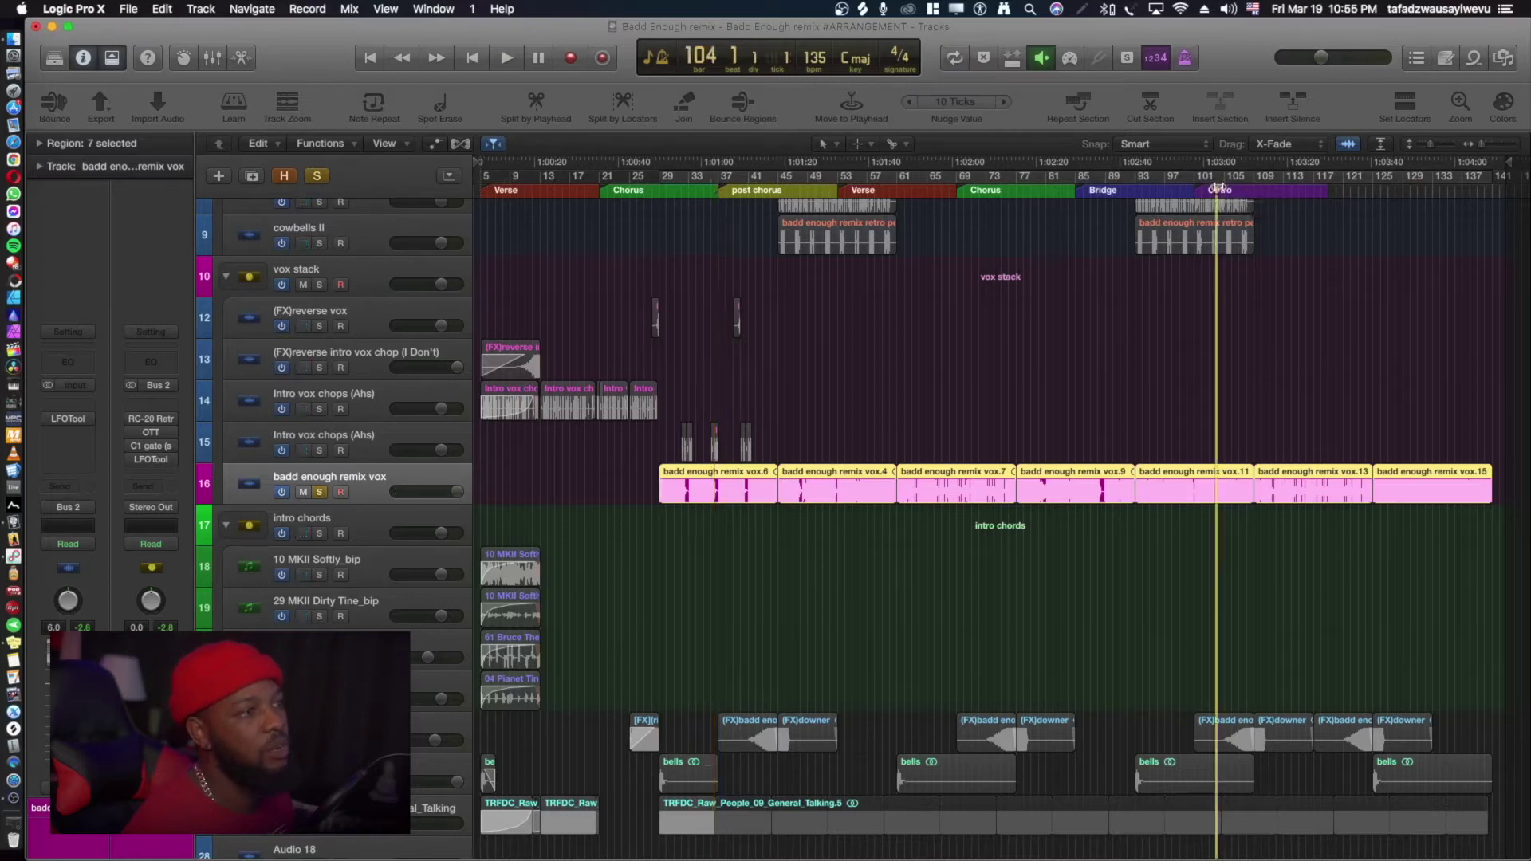
{"action": "left_click", "coordinate": [1255, 189]}
{"action": "key", "text": "space"}
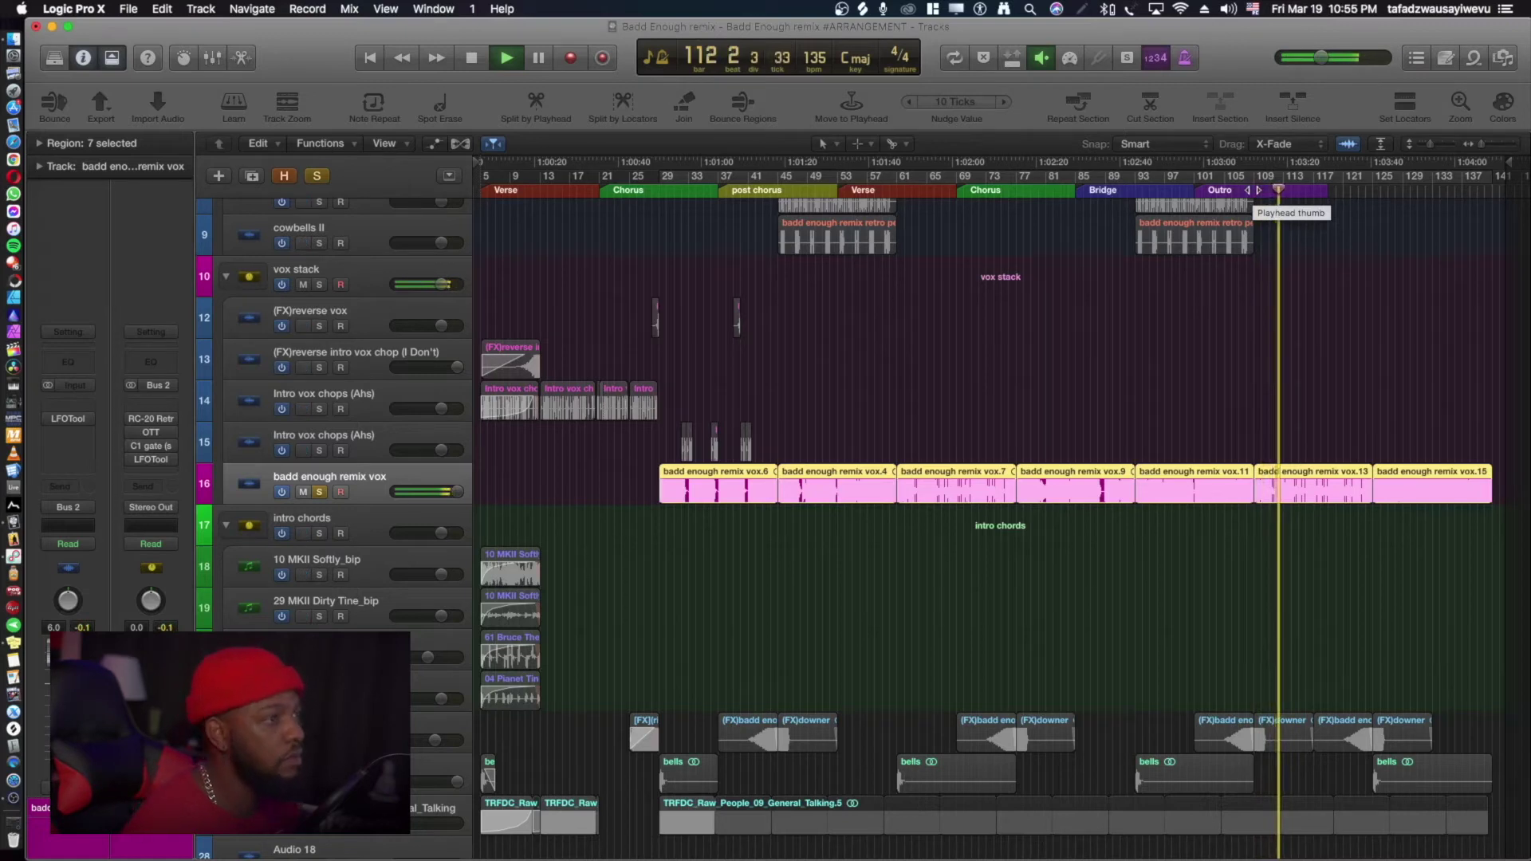
{"action": "key", "text": "space"}
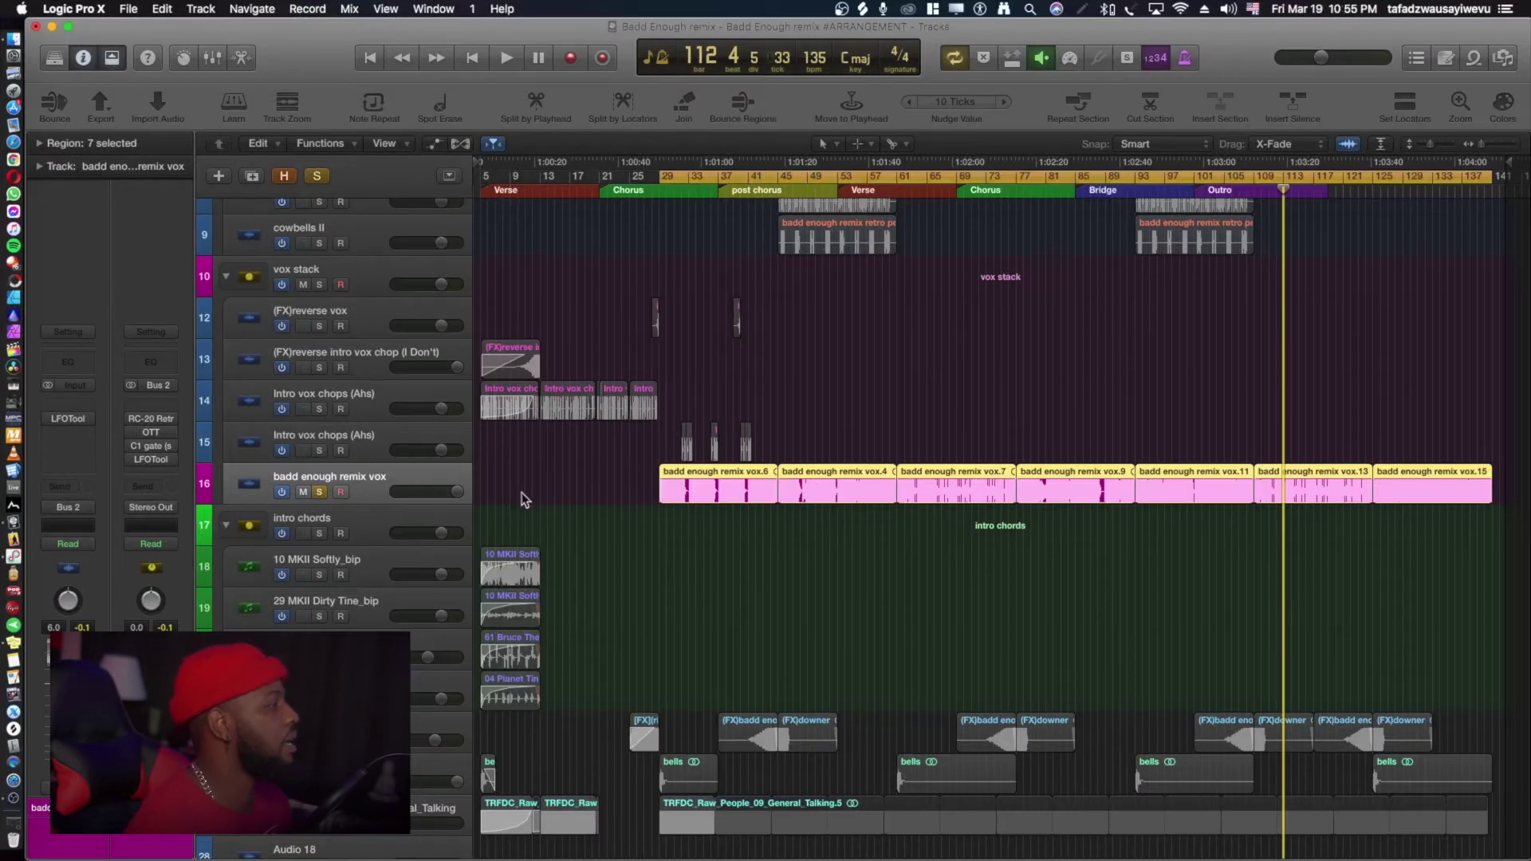
Set the cycle range over the first verse, from bar 5 to bar 21.
{"action": "left_click", "coordinate": [518, 182]}
{"action": "left_click", "coordinate": [554, 175]}
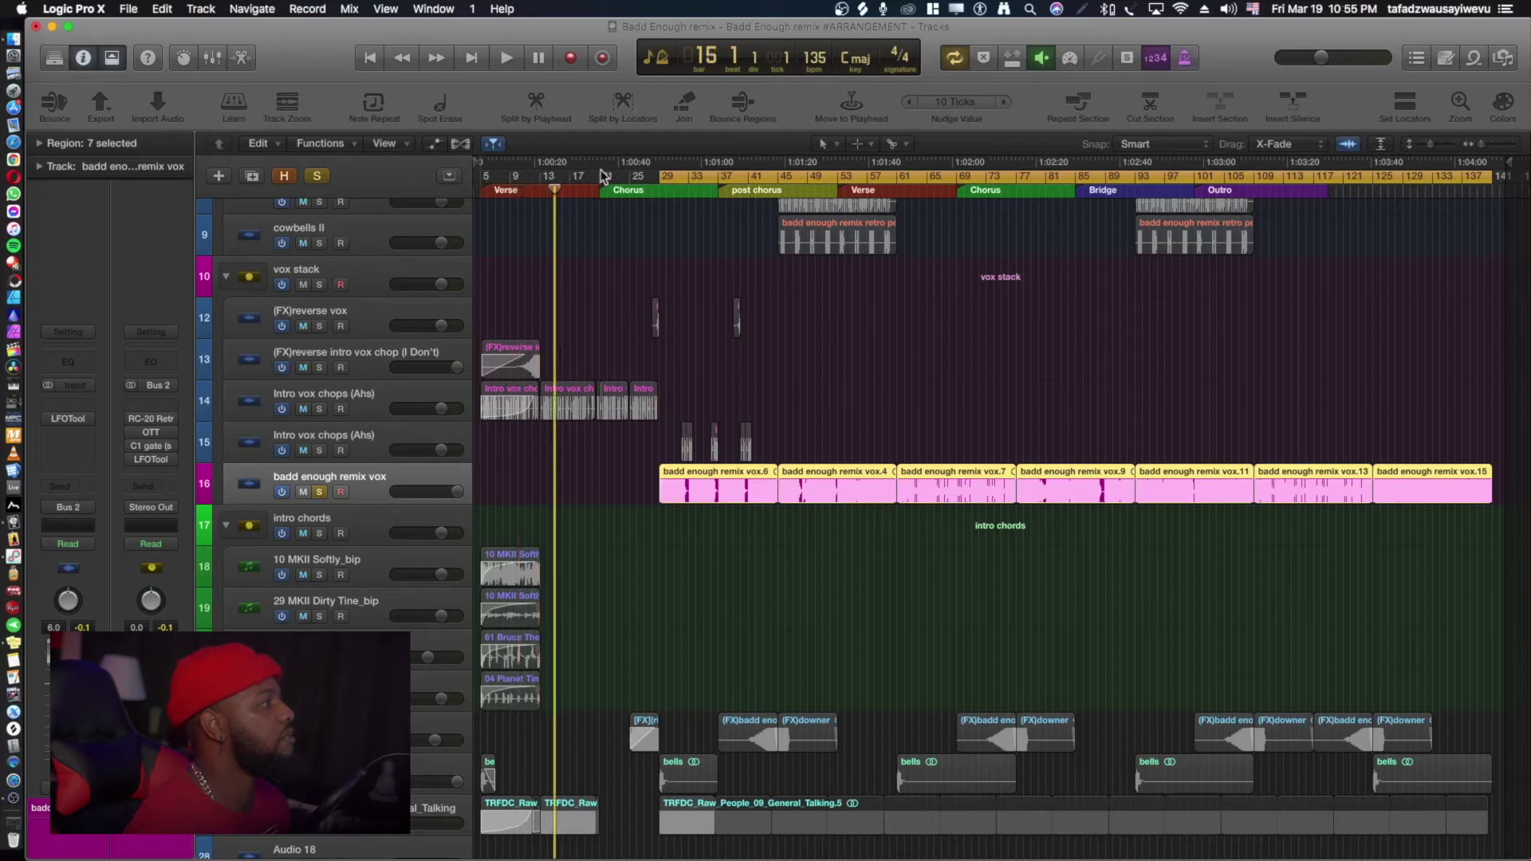
{"action": "left_click_drag", "start_coordinate": [600, 180], "coordinate": [481, 178]}
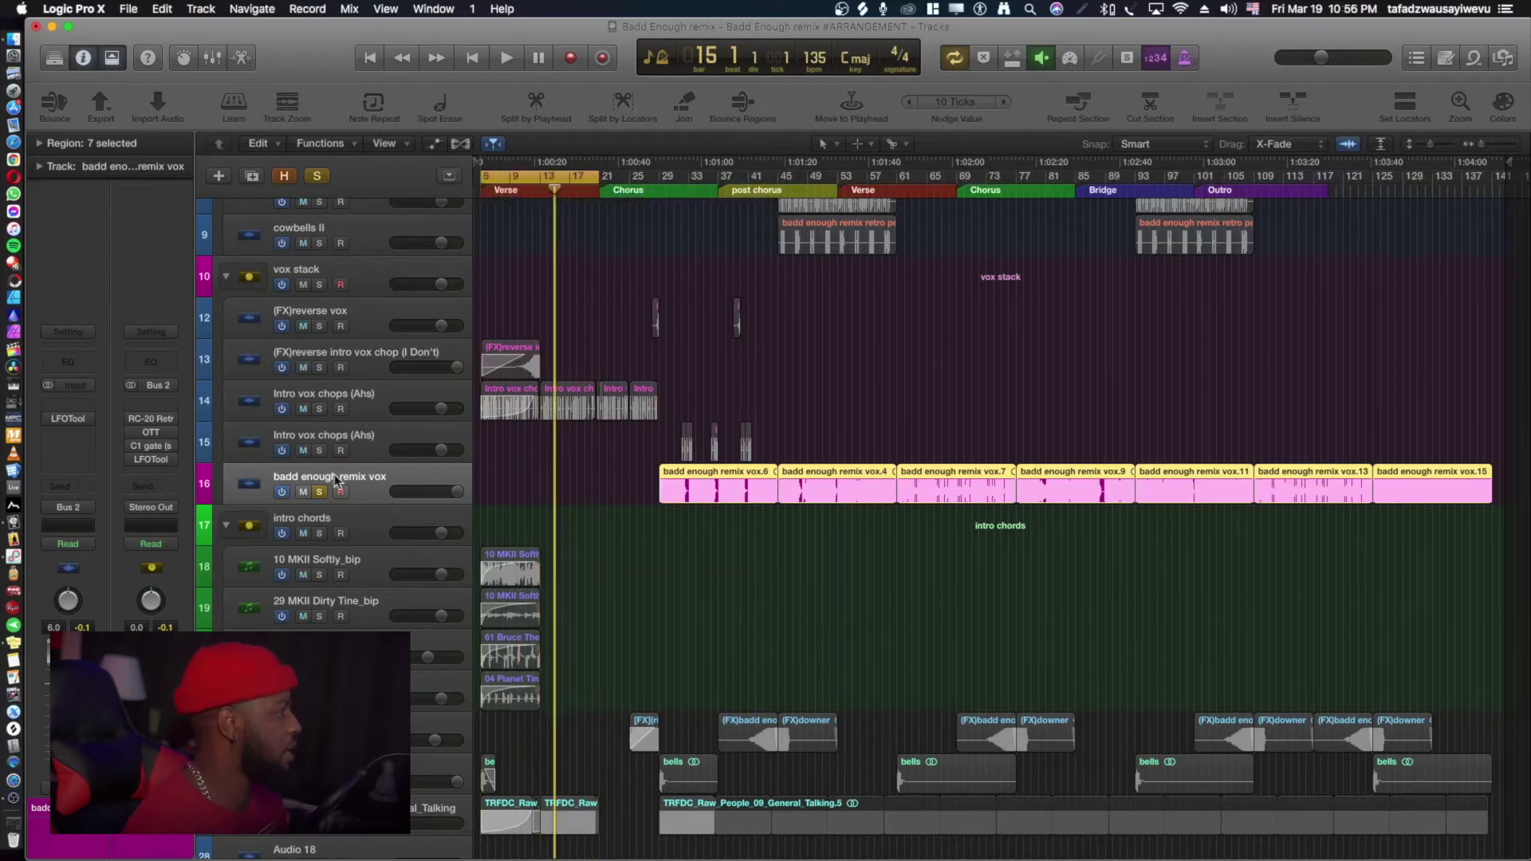
Re-enable the effects on the vox stack and the LFOTool on the badd enough remix vox track.
{"action": "left_click", "coordinate": [351, 270]}
{"action": "left_click", "coordinate": [50, 419]}
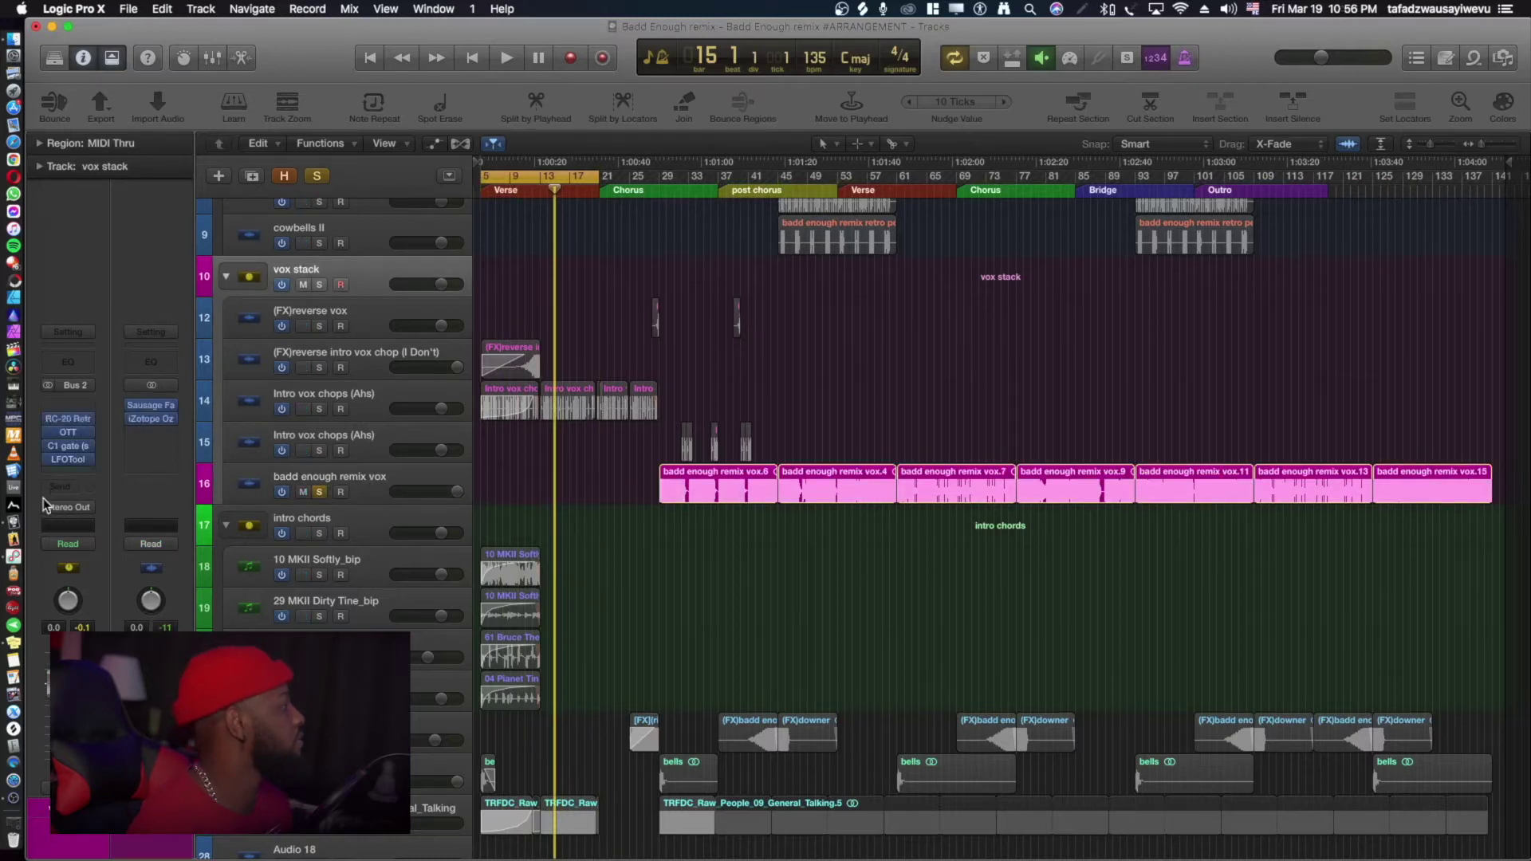
{"action": "left_click", "coordinate": [376, 477]}
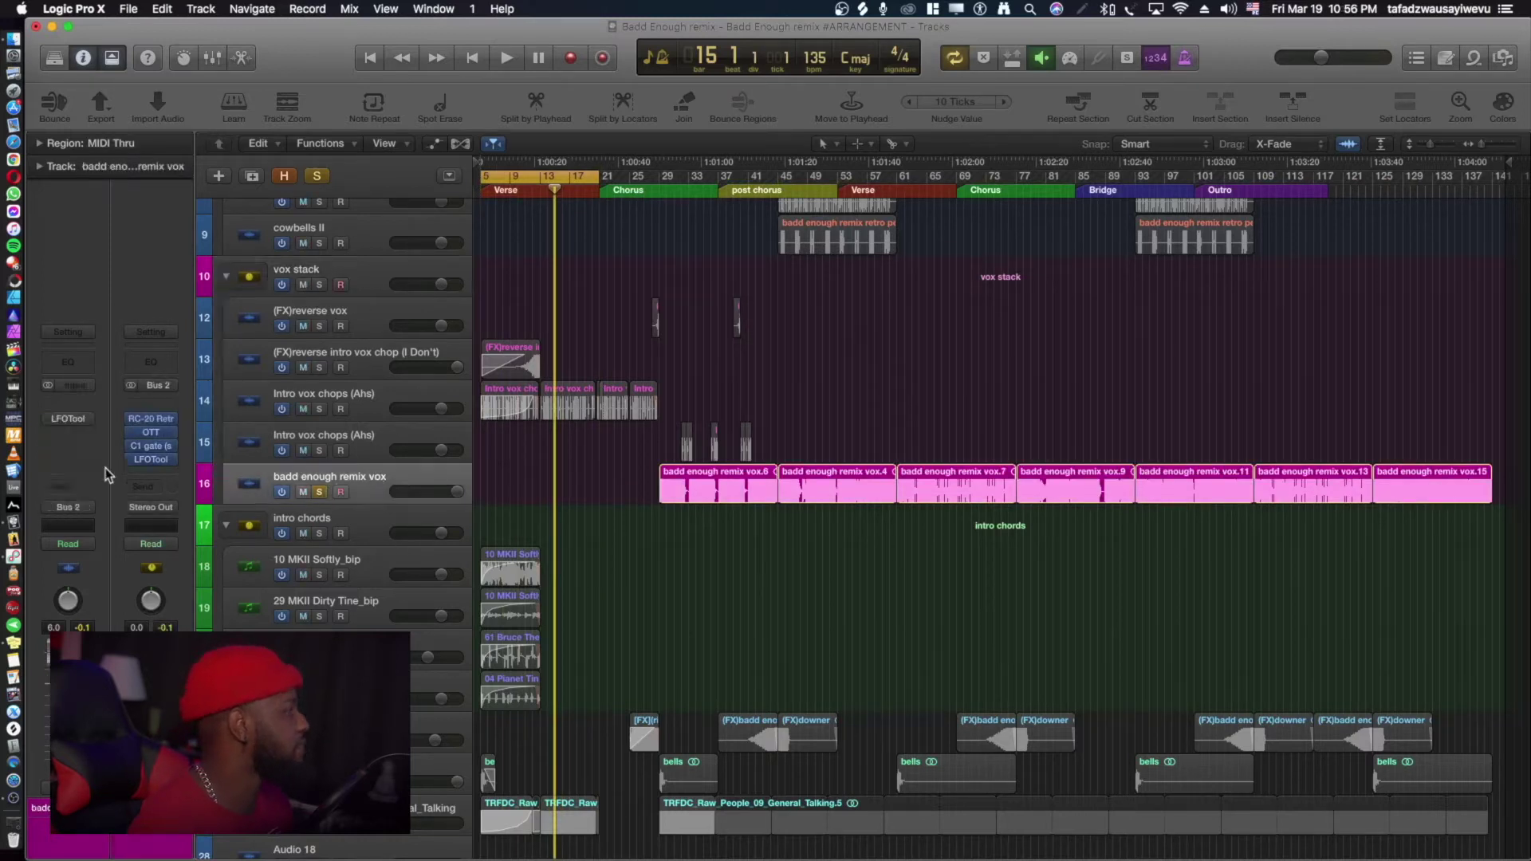
{"action": "left_click", "coordinate": [49, 420]}
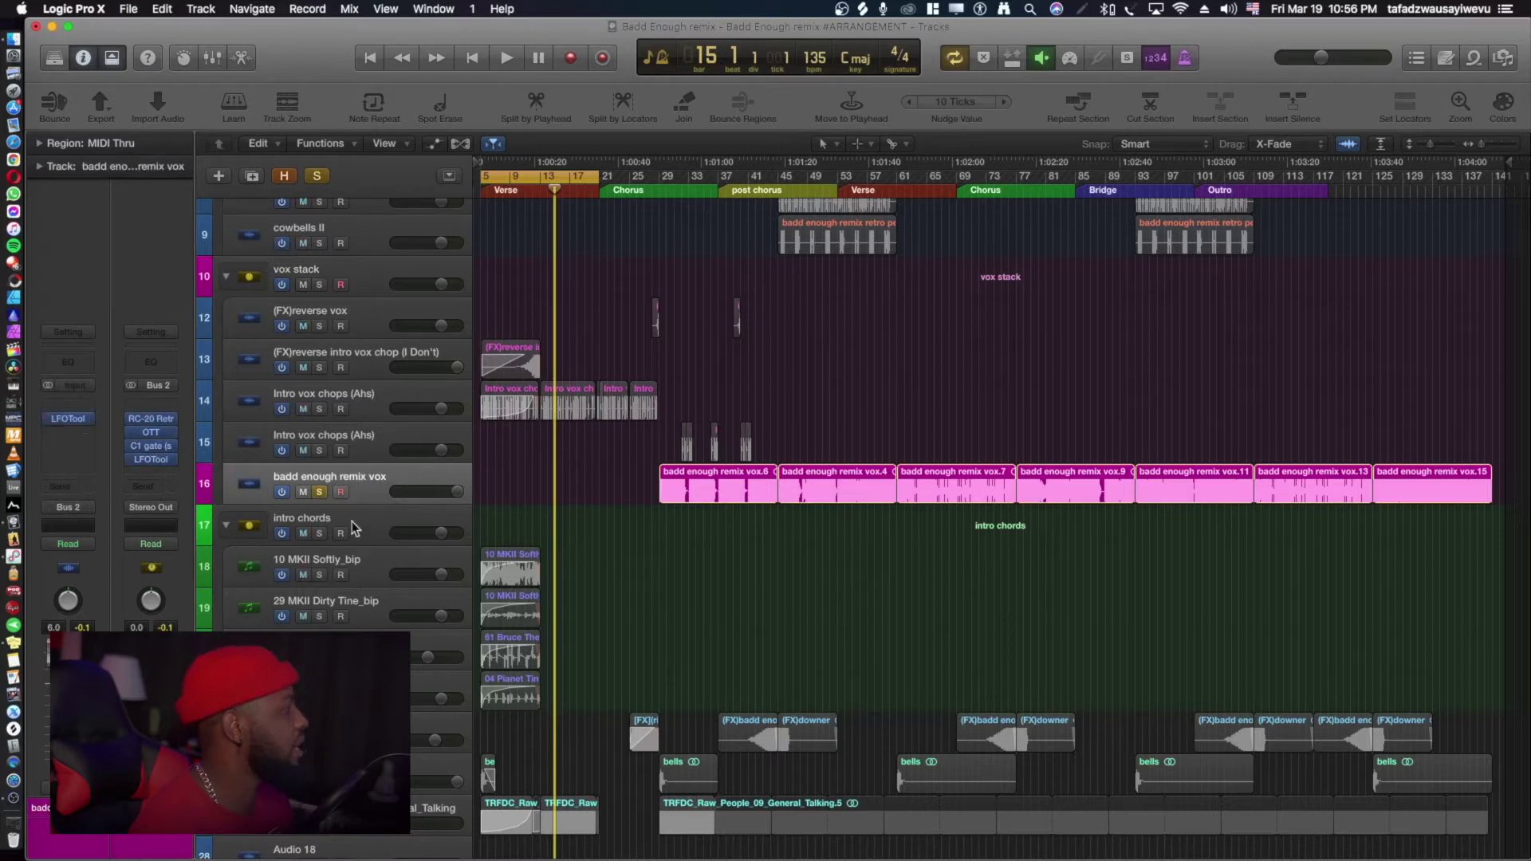
Unsolo the badd enough remix vox track and play the full mix through the first verse with the whole arrangement in view.
{"action": "left_click", "coordinate": [319, 492]}
{"action": "left_click", "coordinate": [371, 273]}
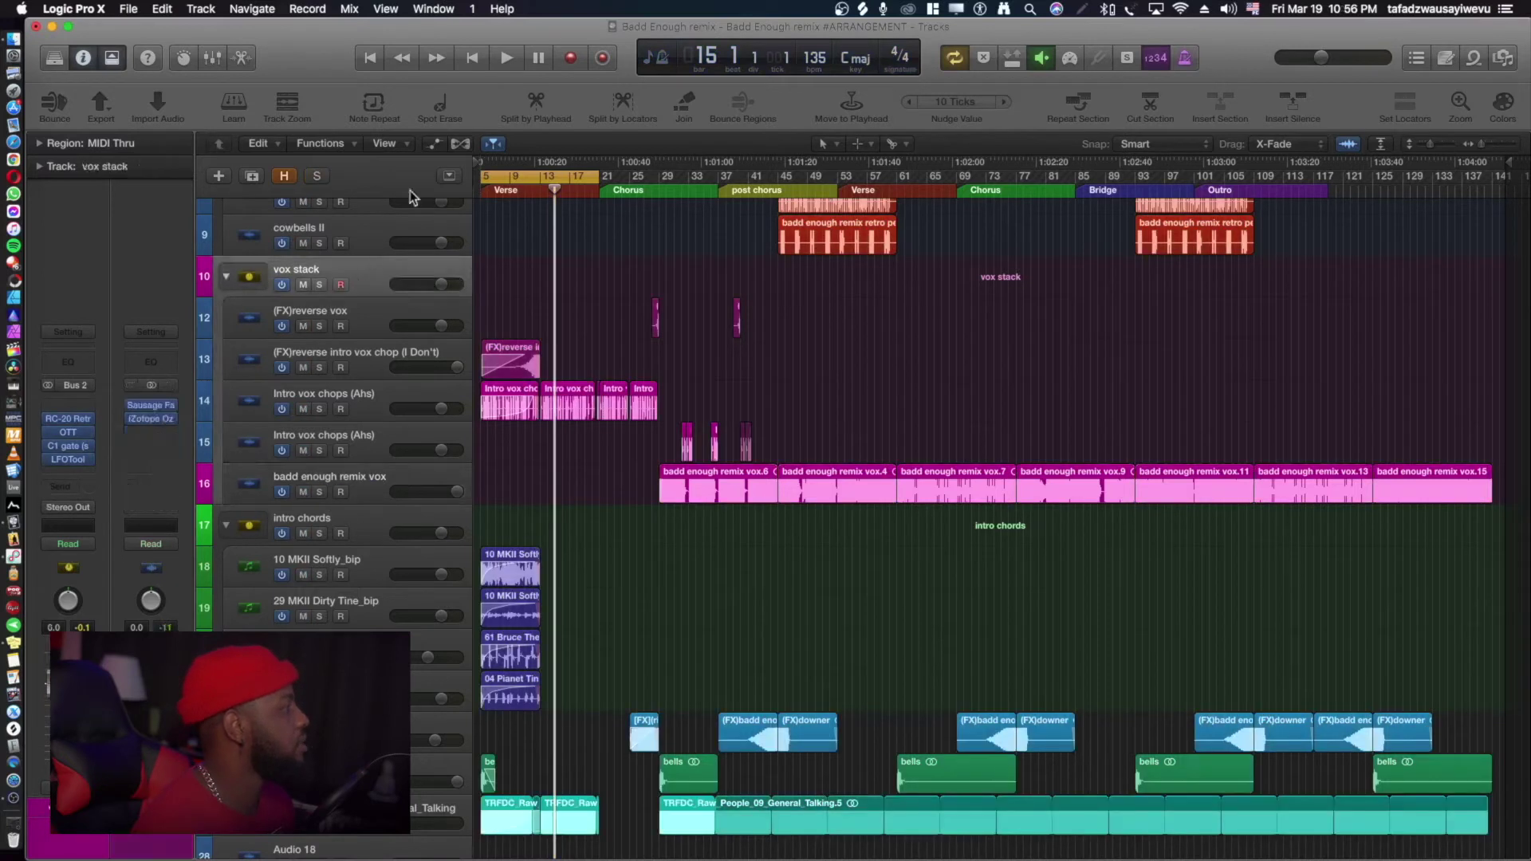
{"action": "scroll", "coordinate": [379, 260], "scroll_direction": "up", "scroll_amount": 5}
{"action": "scroll", "coordinate": [379, 260], "scroll_direction": "down", "scroll_amount": 10}
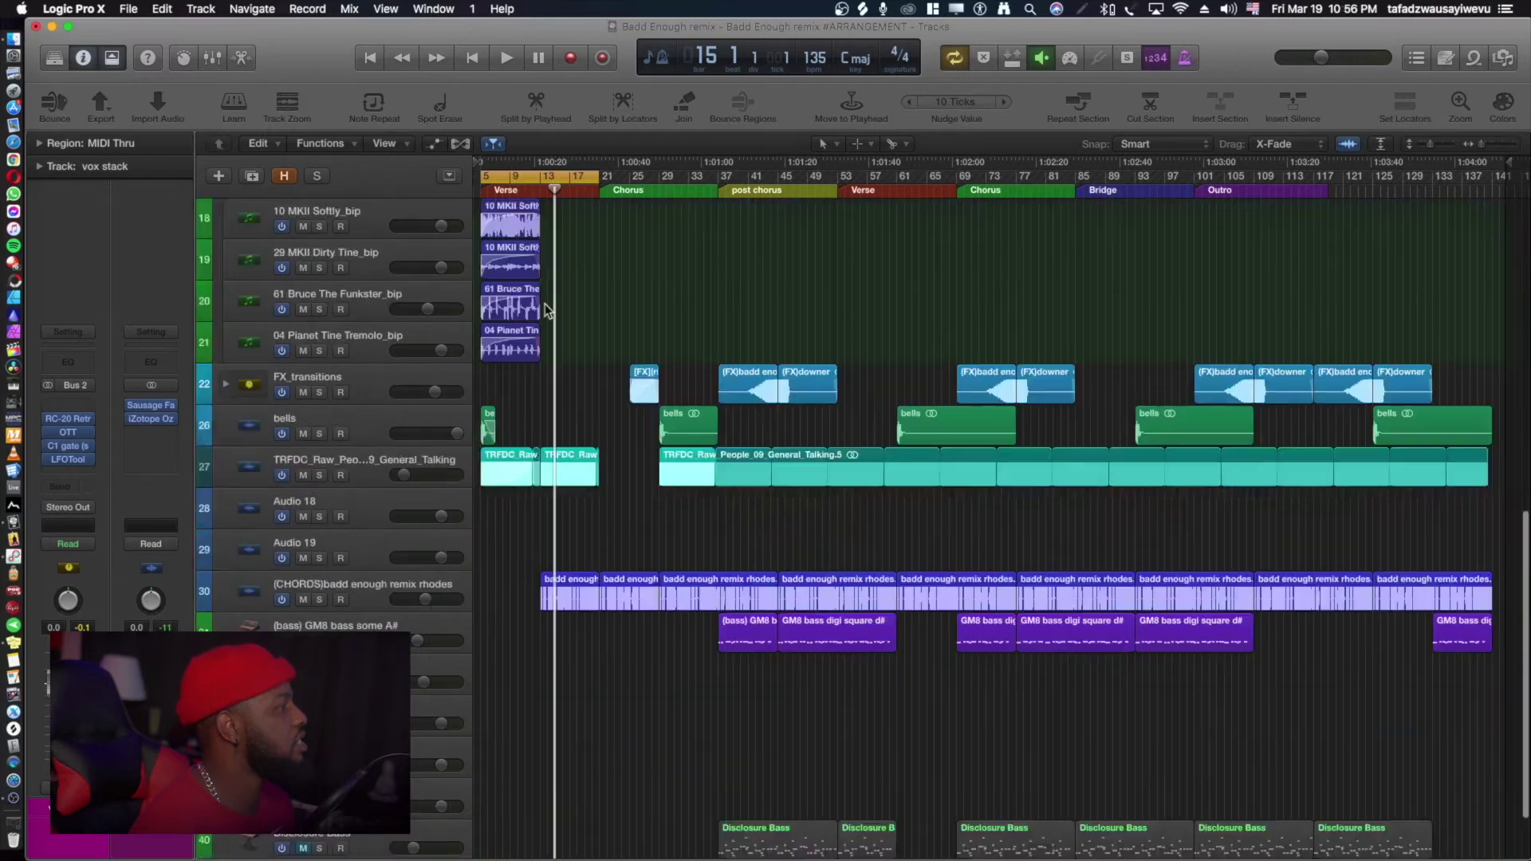
{"action": "scroll", "coordinate": [591, 339], "scroll_direction": "down", "scroll_amount": 3}
{"action": "scroll", "coordinate": [591, 339], "scroll_direction": "down", "scroll_amount": 3}
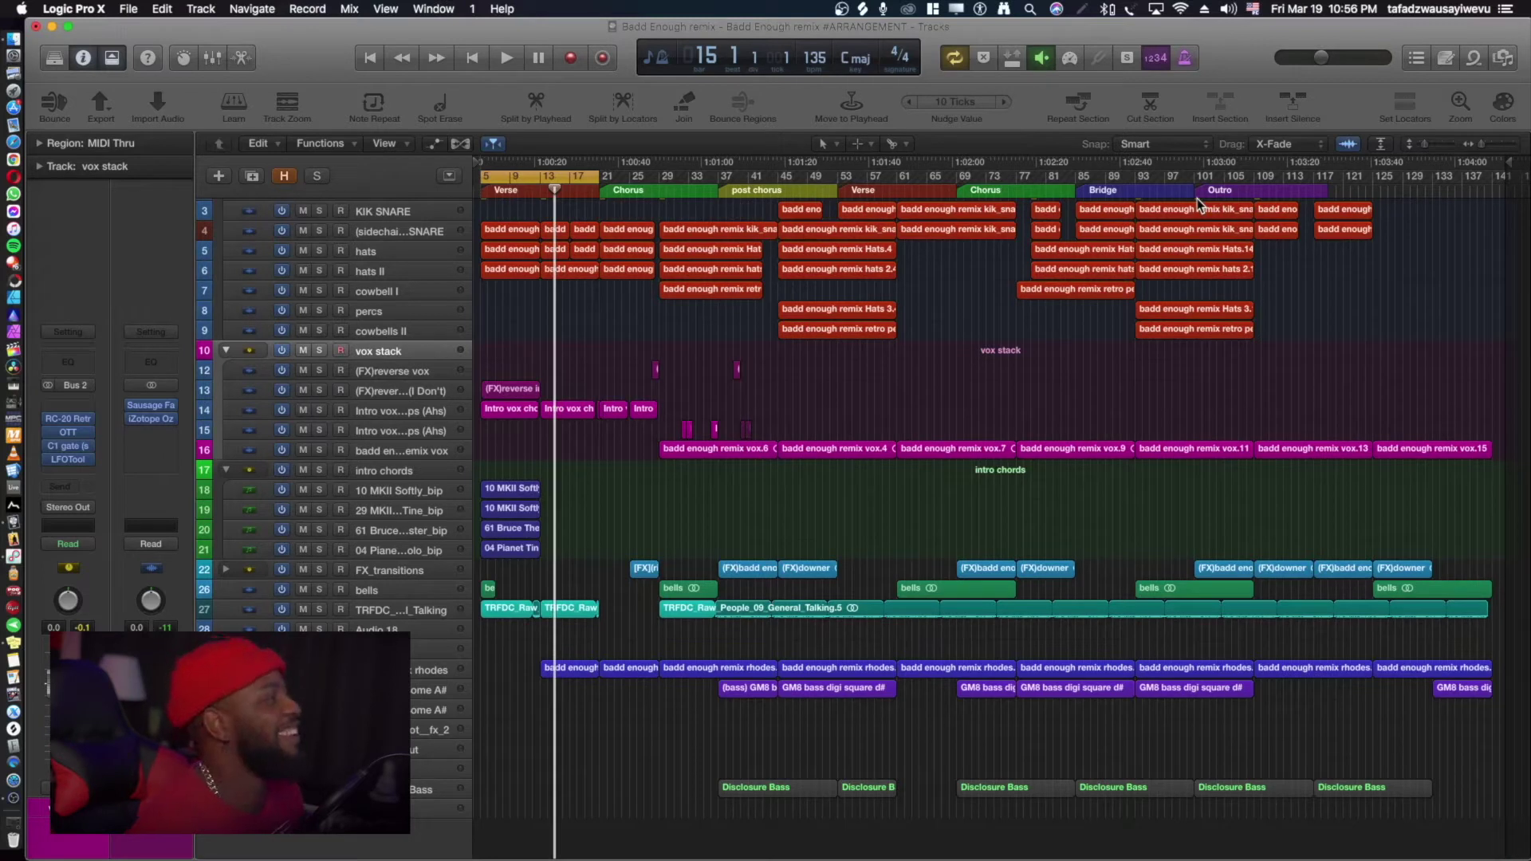
{"action": "key", "text": "space"}
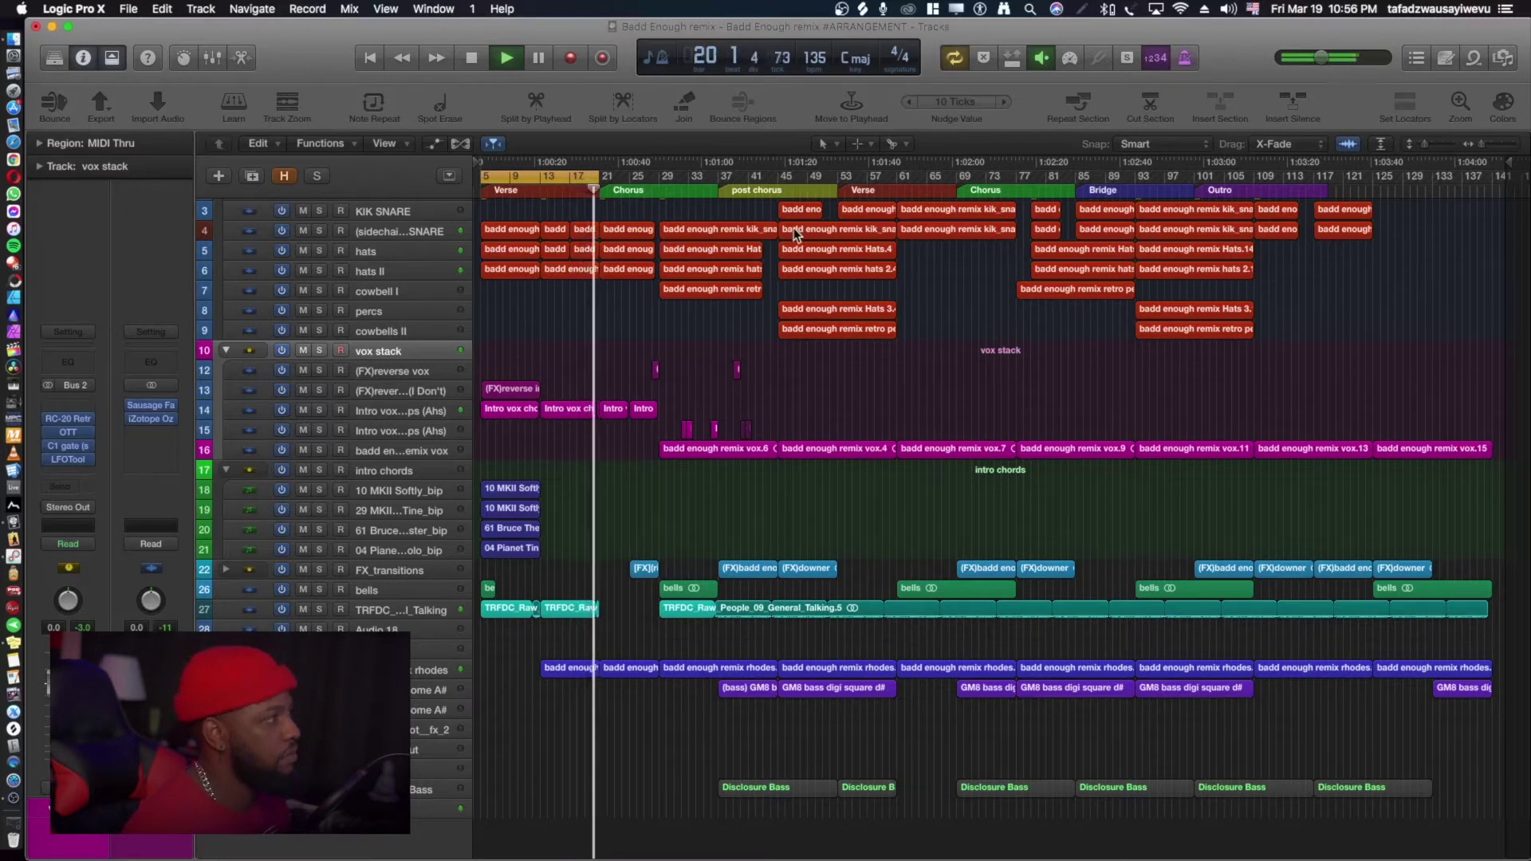
{"action": "key", "text": "space"}
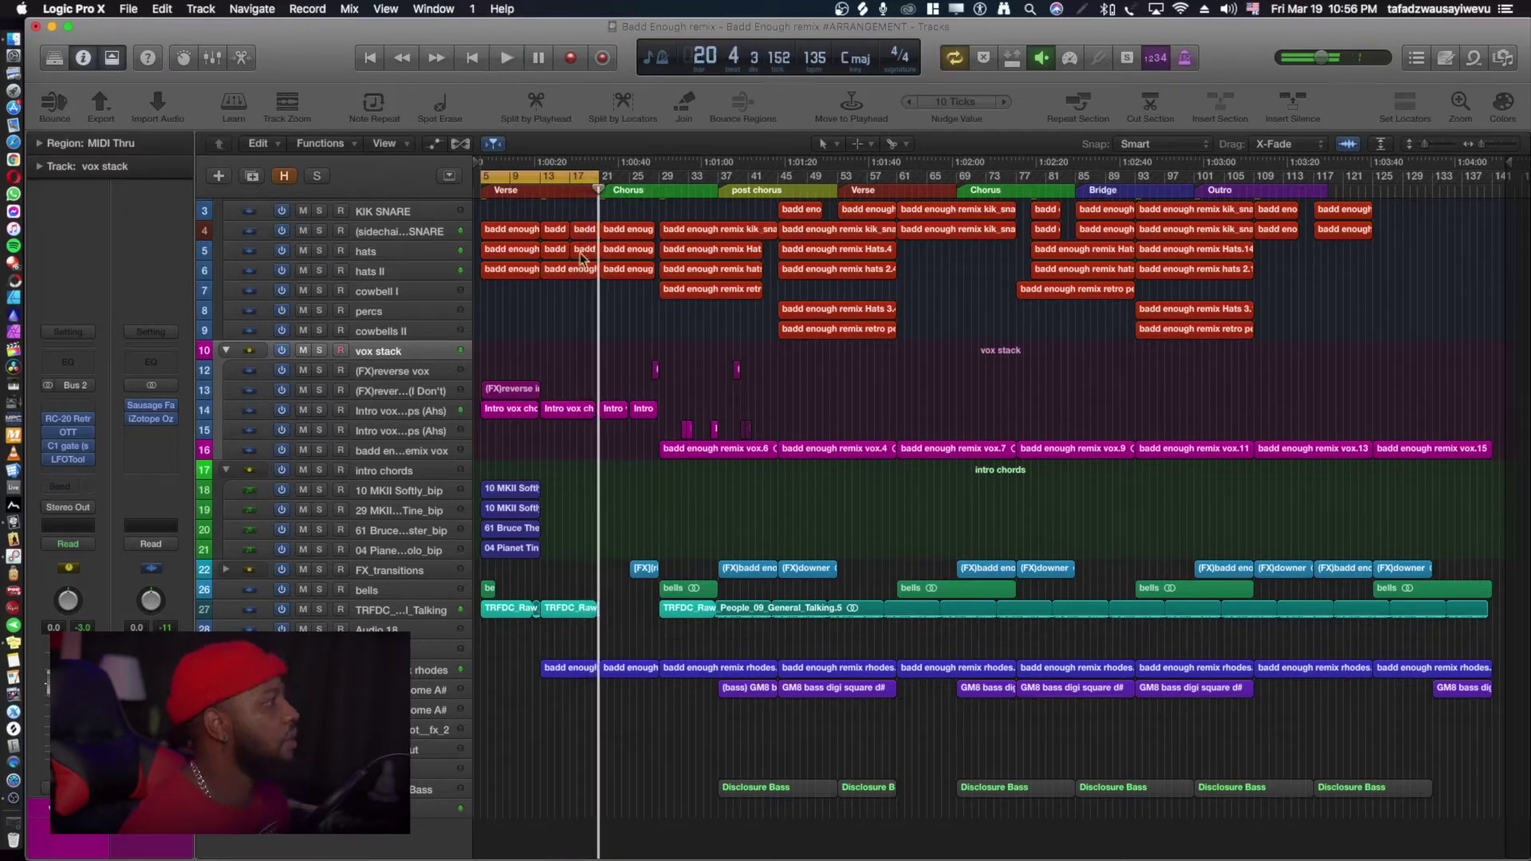
Turn off cycling, then solo Intro vox chops (Ahs) on track 14 and play it from the end of the first verse.
{"action": "left_click", "coordinate": [579, 174]}
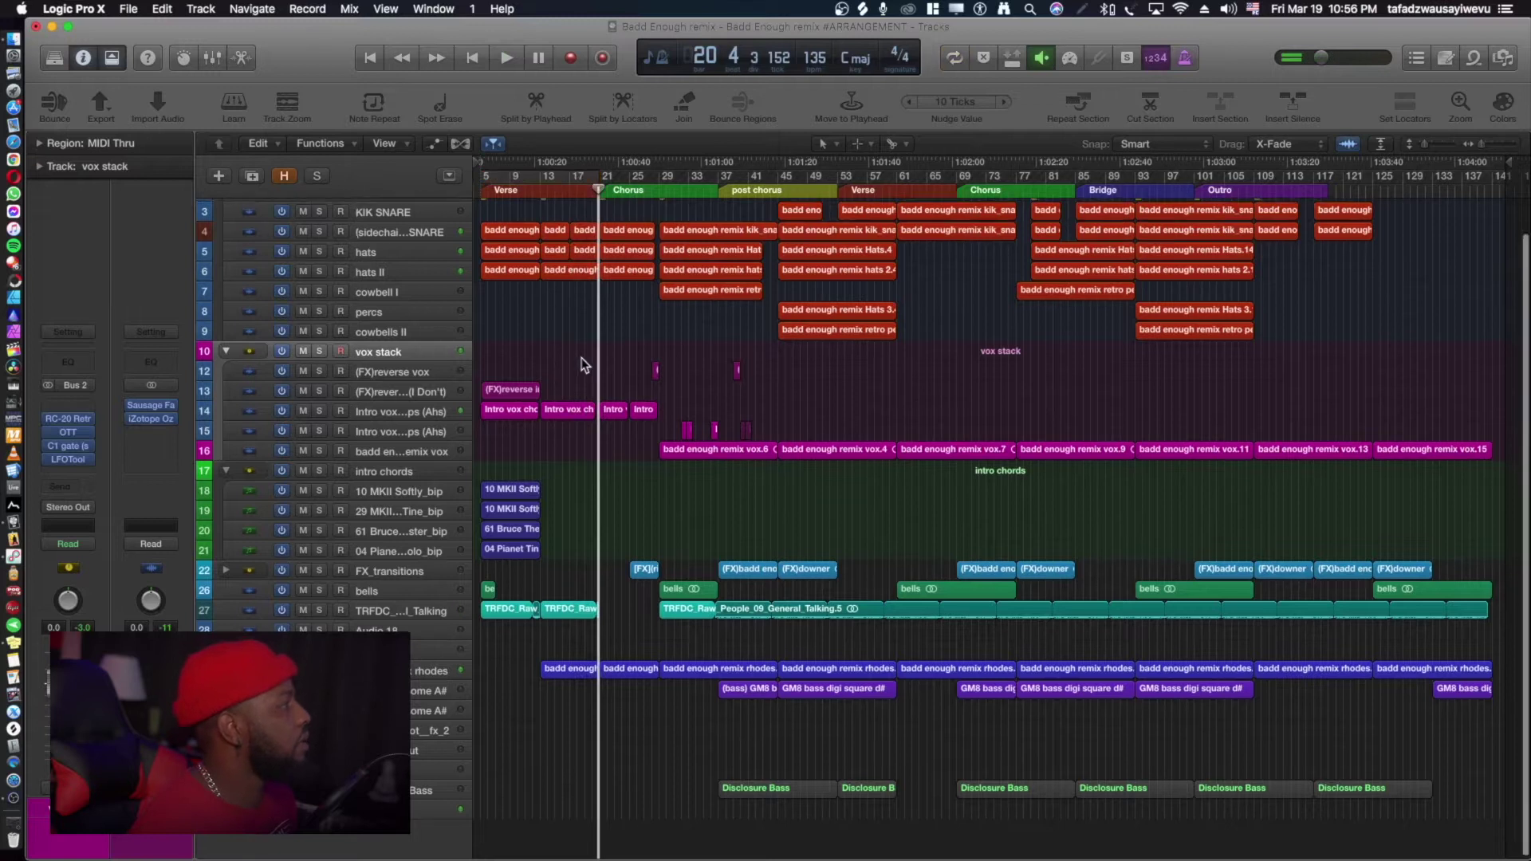
{"action": "scroll", "coordinate": [582, 364], "scroll_direction": "up", "scroll_amount": 2}
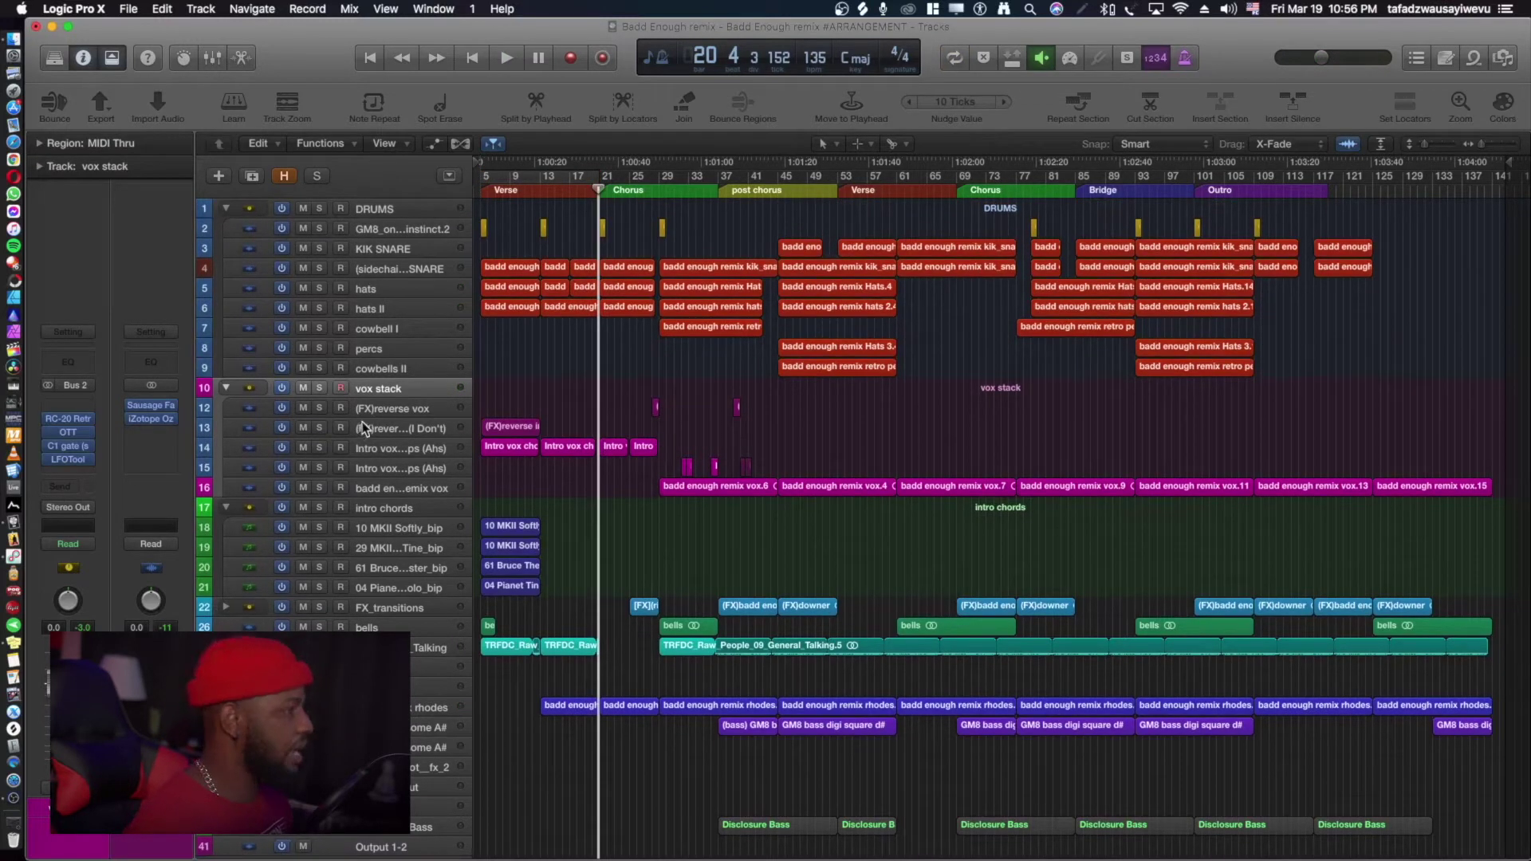
{"action": "left_click", "coordinate": [384, 406]}
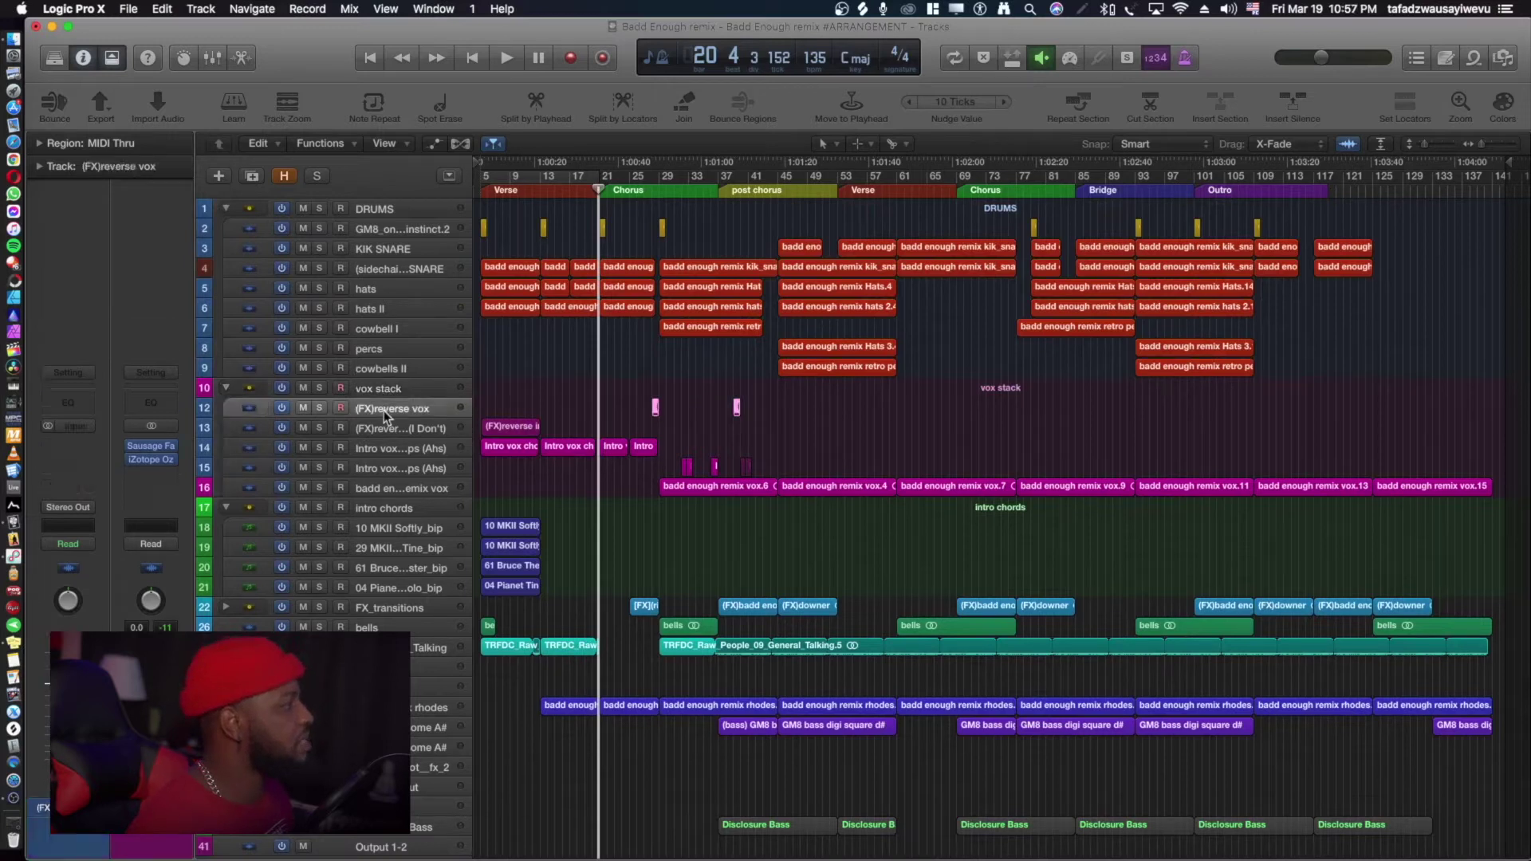
{"action": "left_click", "coordinate": [393, 434]}
{"action": "left_click", "coordinate": [395, 450]}
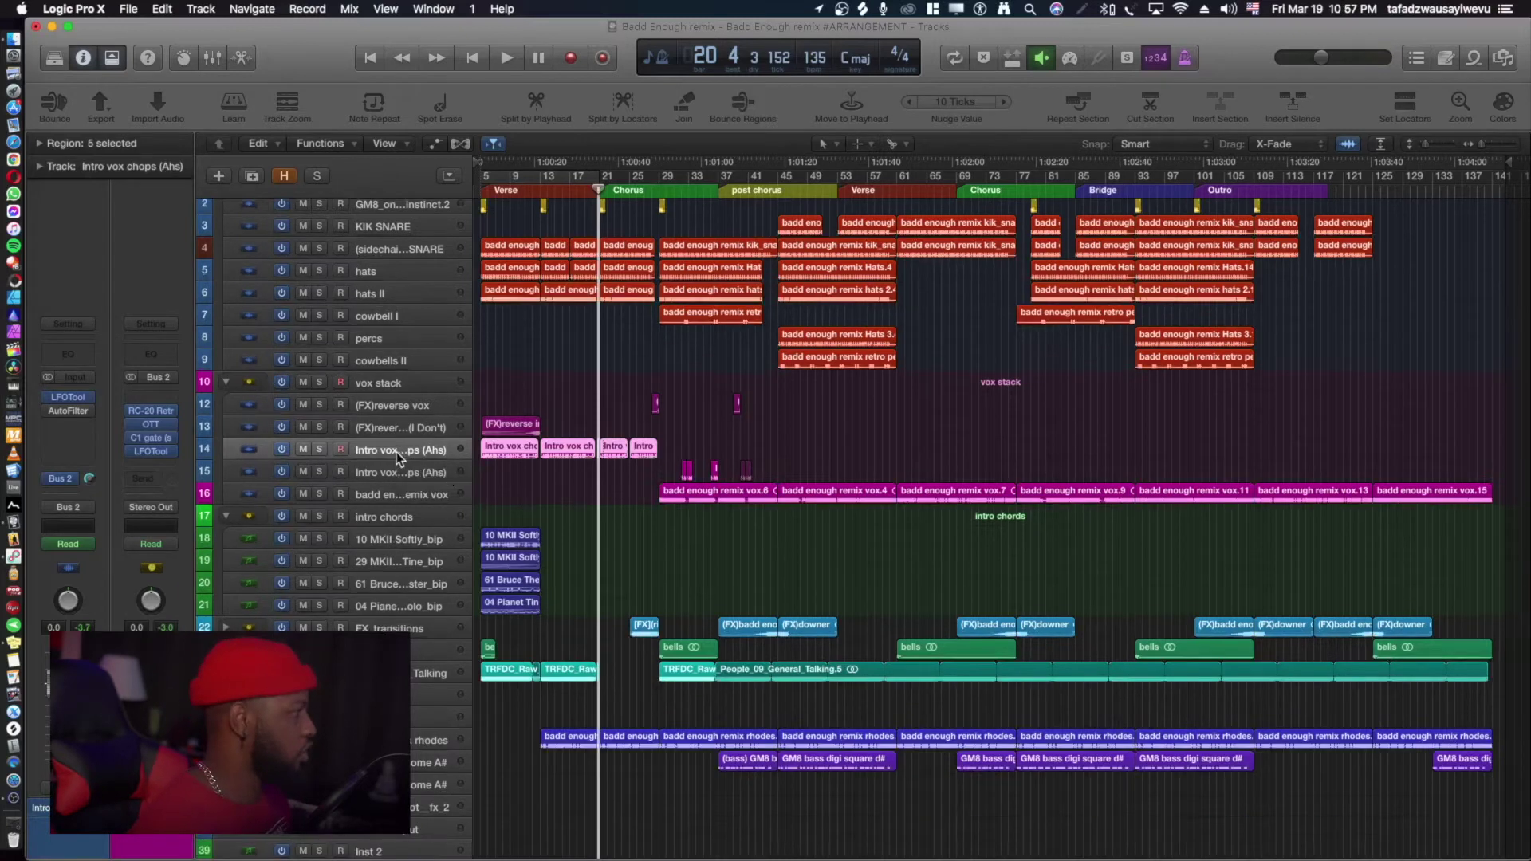
{"action": "key", "text": "cmd+Down"}
{"action": "key", "text": "cmd+Down"}
{"action": "key", "text": "cmd+Down"}
{"action": "key", "text": "super+Right"}
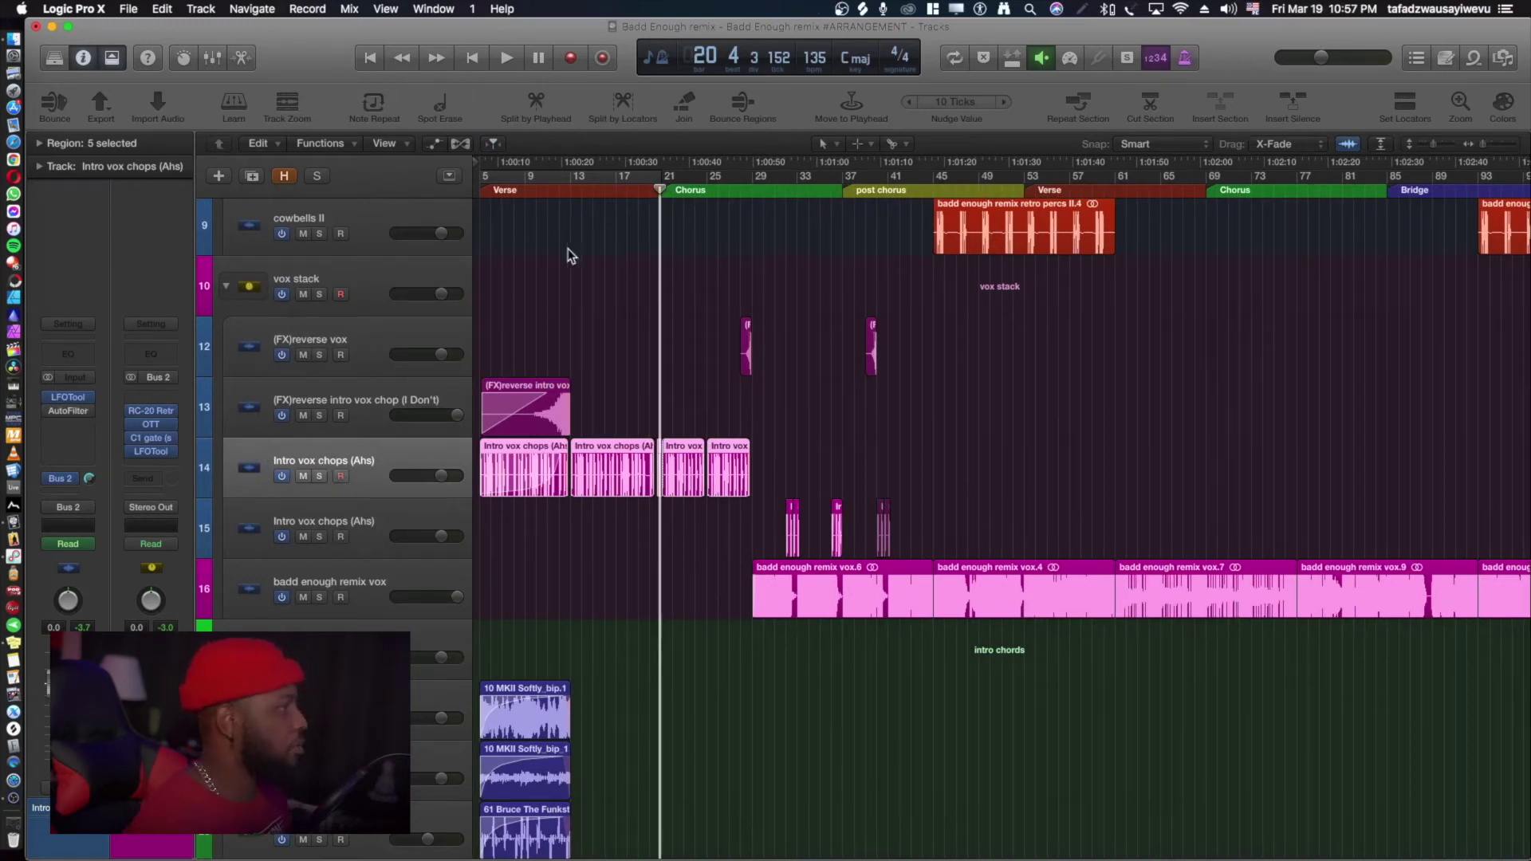
{"action": "key", "text": "s"}
{"action": "key", "text": "space"}
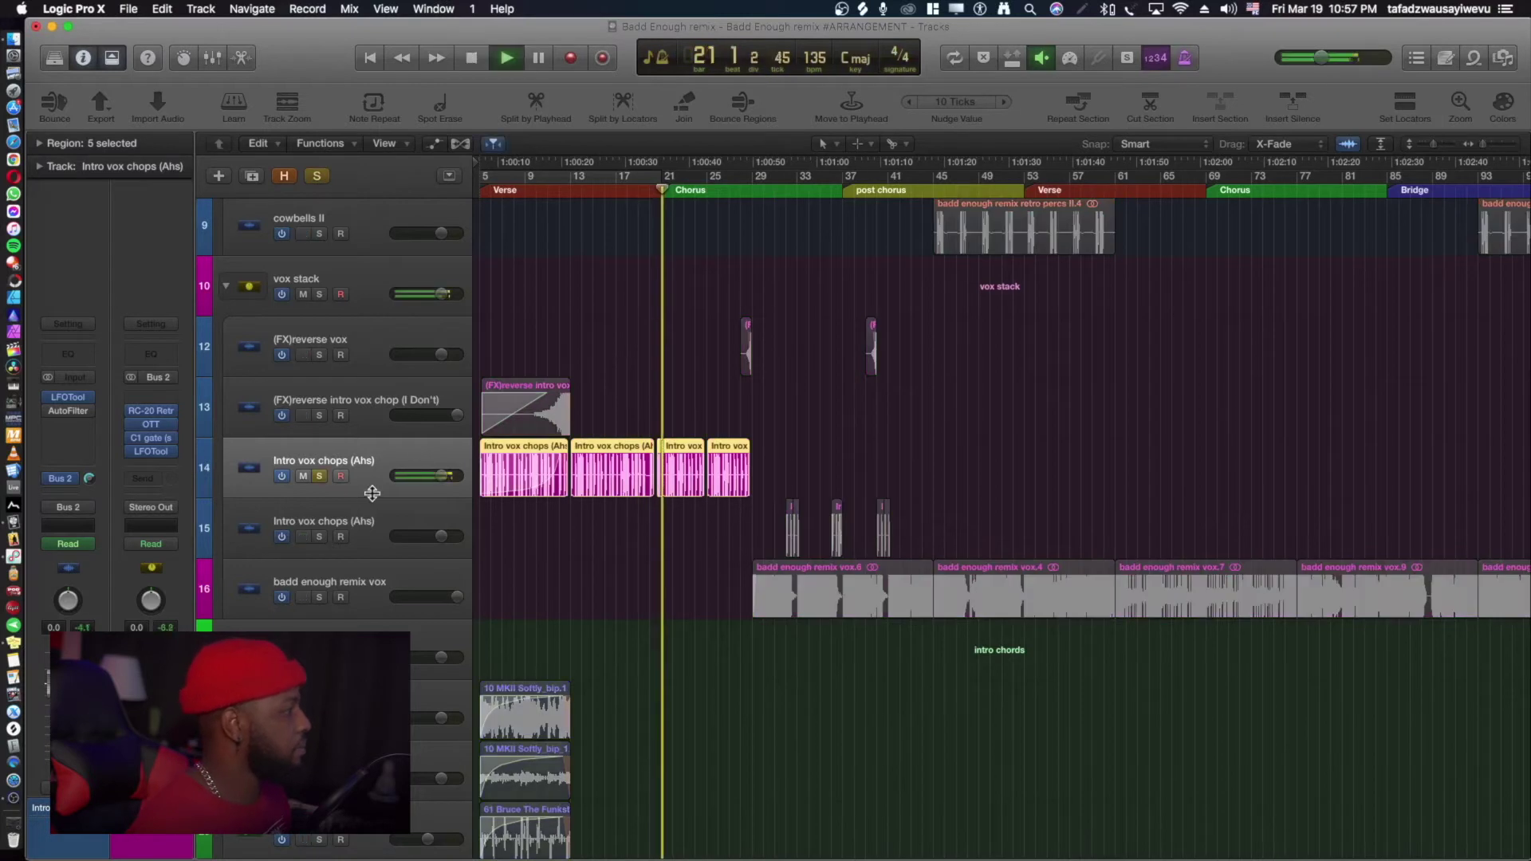
Turn cycling back on, shorten the cycle range to bars 13 to 21 and play the soloed intro vox chops.
{"action": "left_click", "coordinate": [536, 172]}
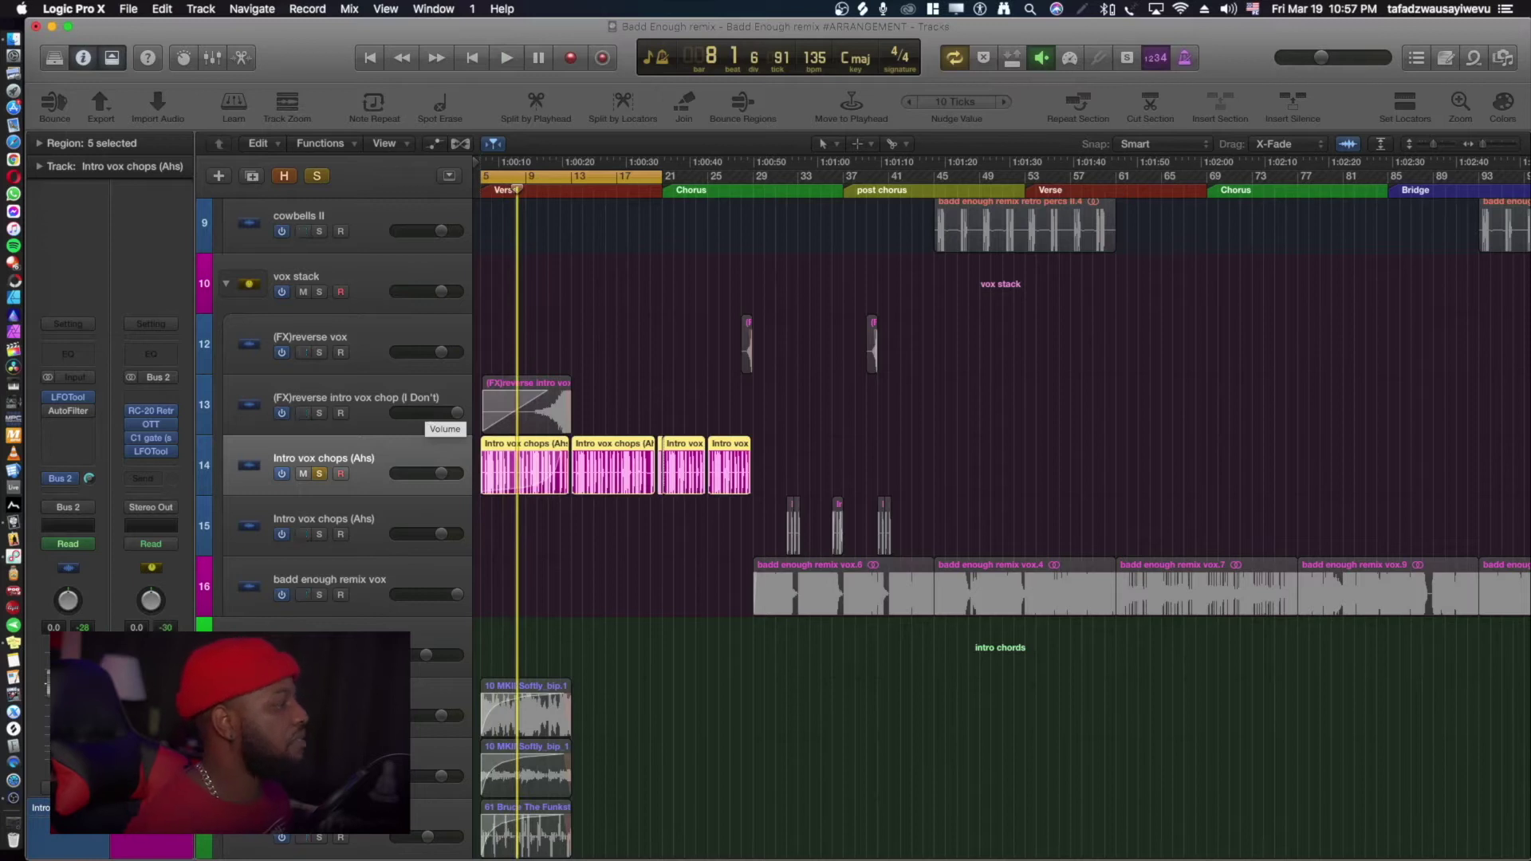
{"action": "scroll", "coordinate": [447, 418], "scroll_direction": "down", "scroll_amount": 1}
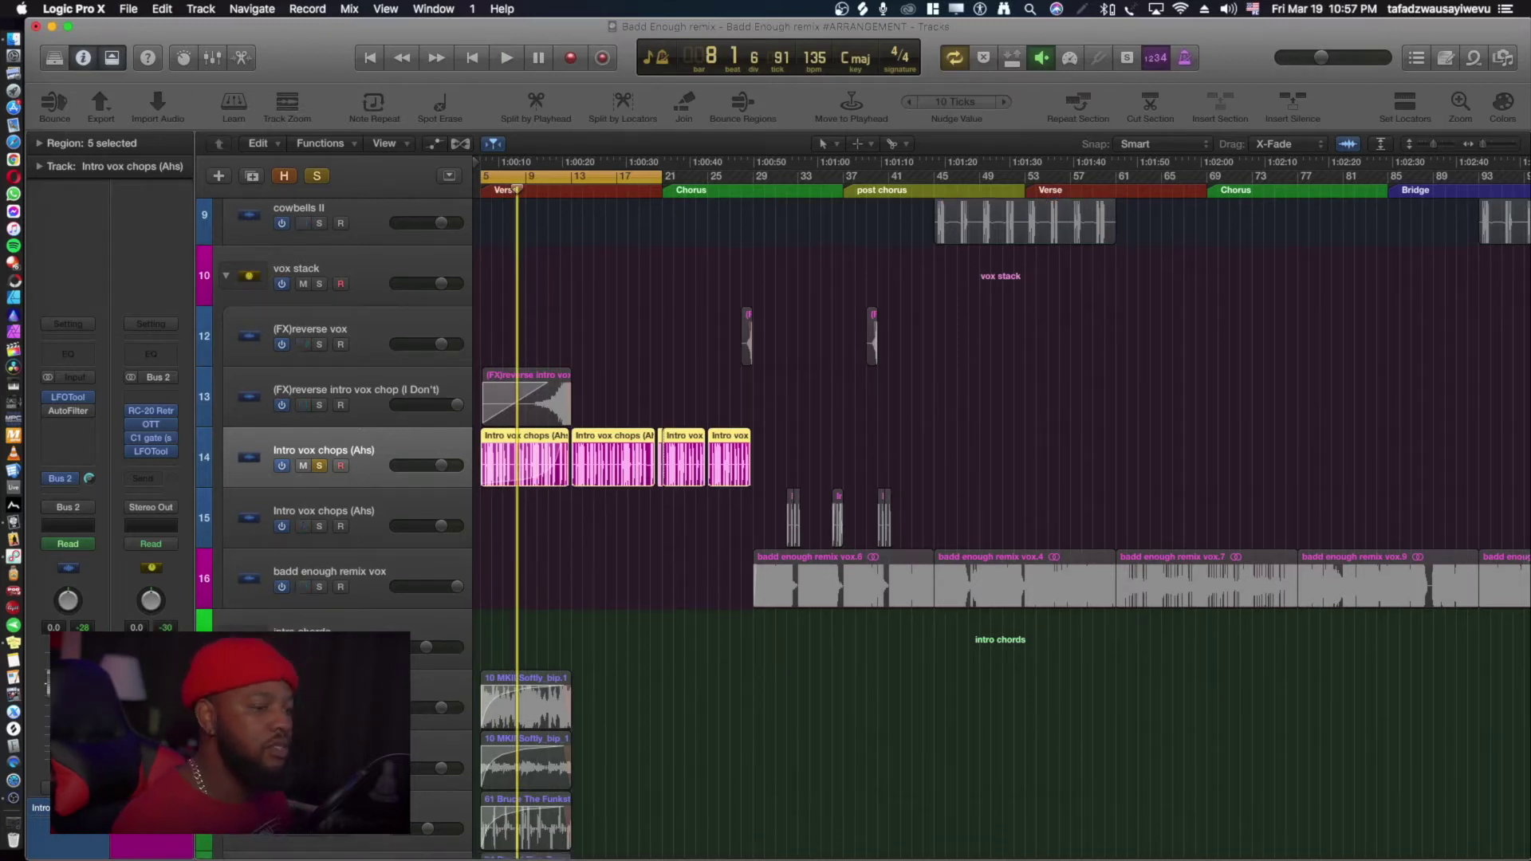
{"action": "left_click_drag", "start_coordinate": [483, 177], "coordinate": [574, 177]}
{"action": "key", "text": "space"}
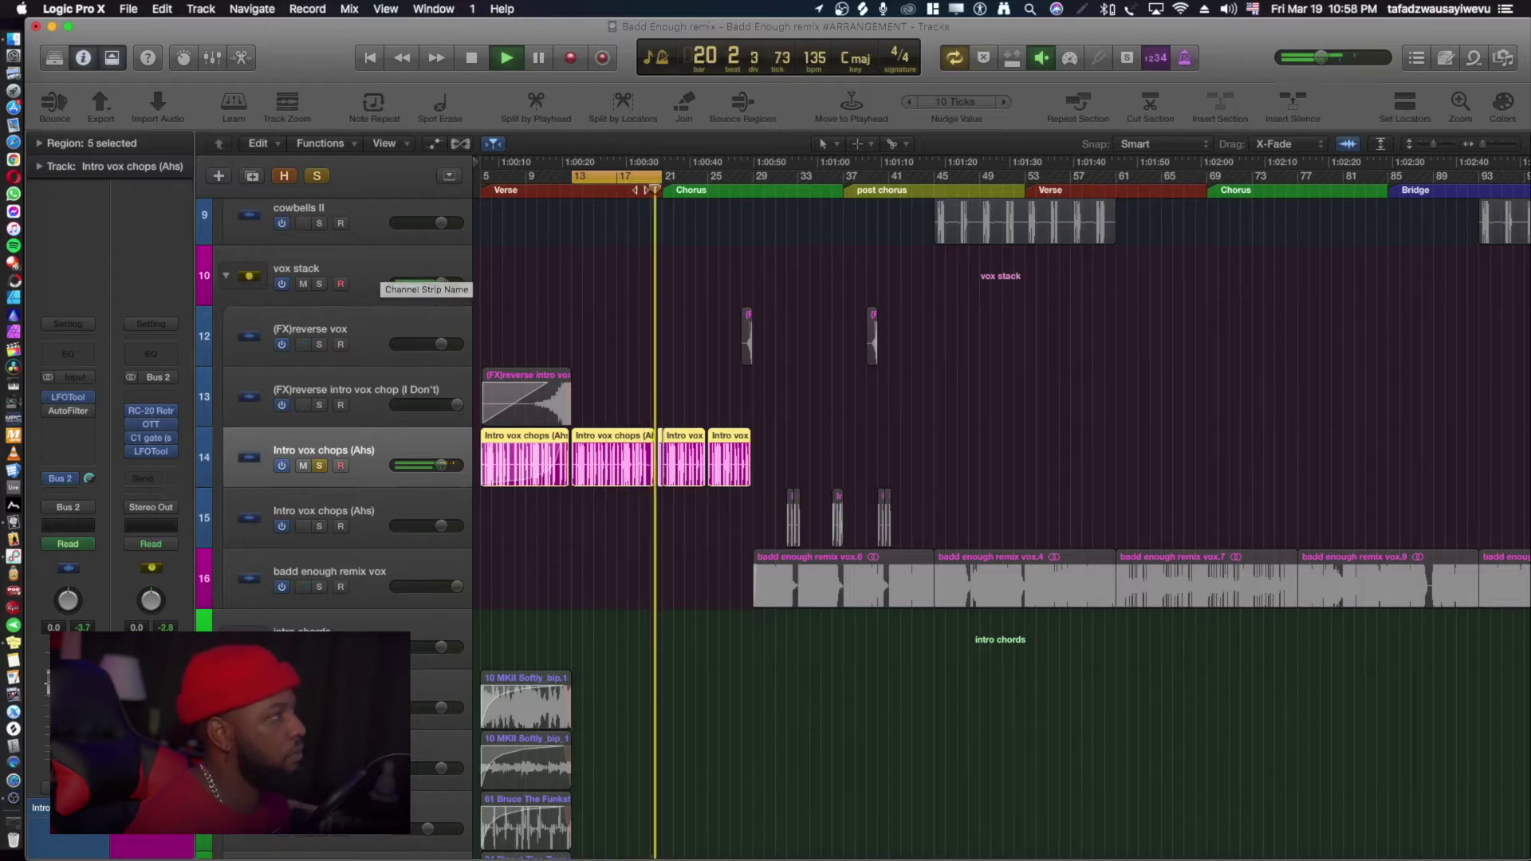
{"action": "key", "text": "space"}
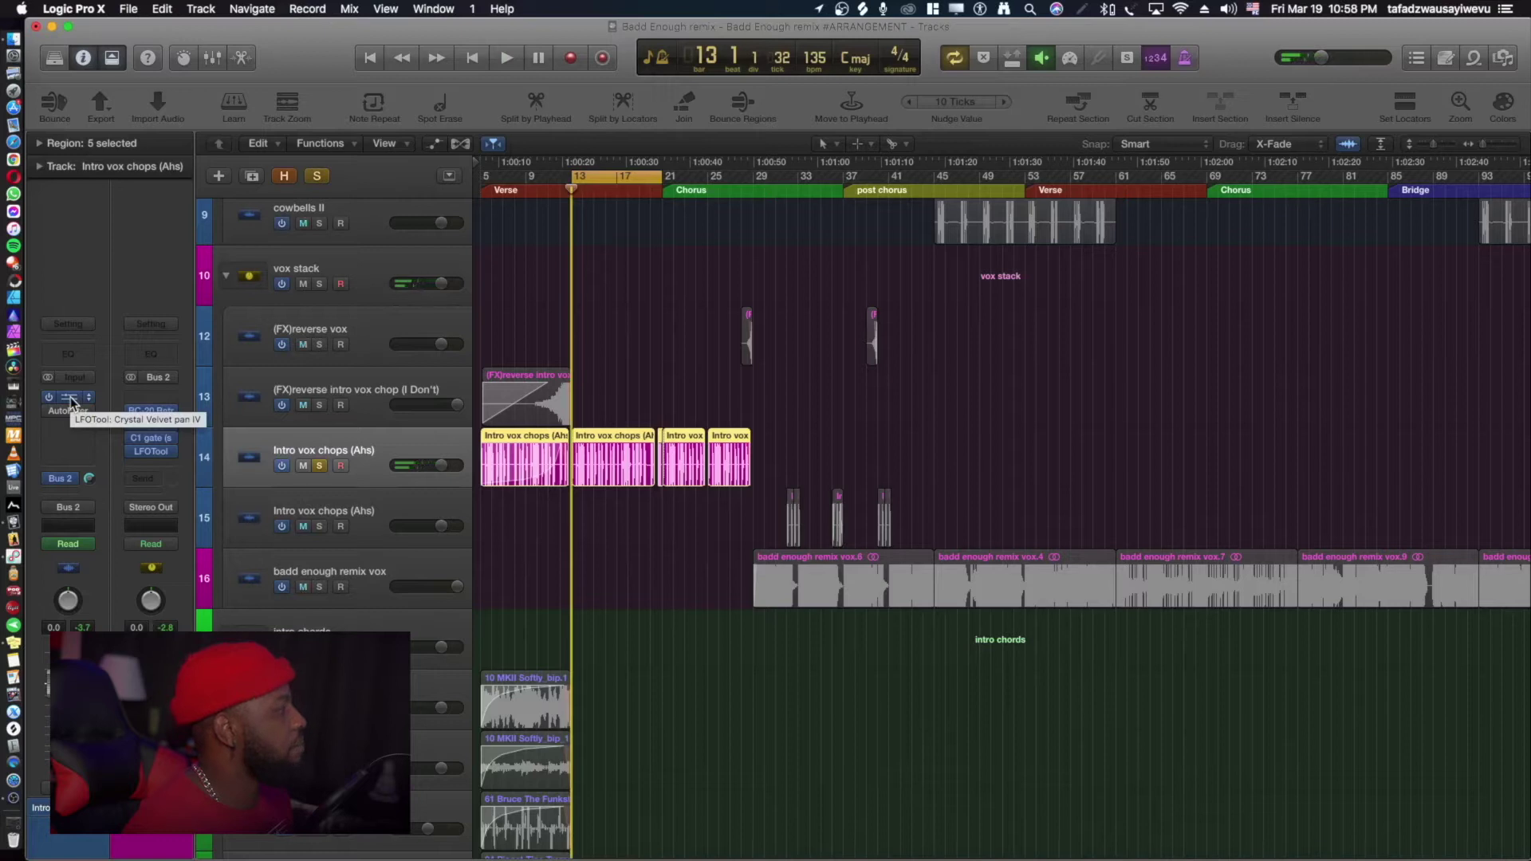
Open the LFOTool on the soloed intro vox chops, examine its LFO shape and pan routing during playback, and close it.
{"action": "key", "text": "v"}
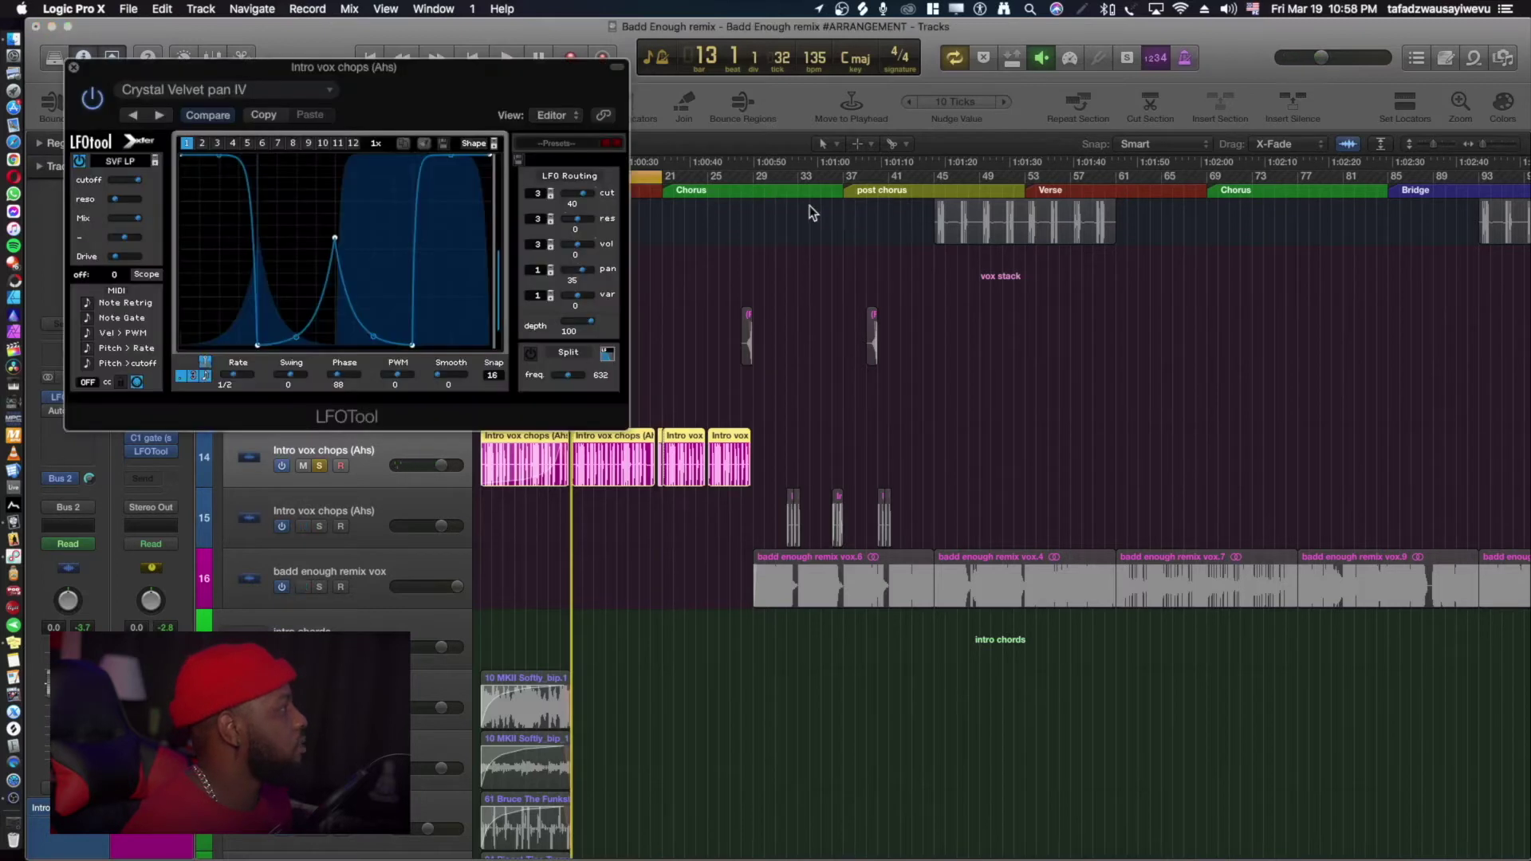
{"action": "left_click_drag", "start_coordinate": [435, 96], "coordinate": [1050, 310]}
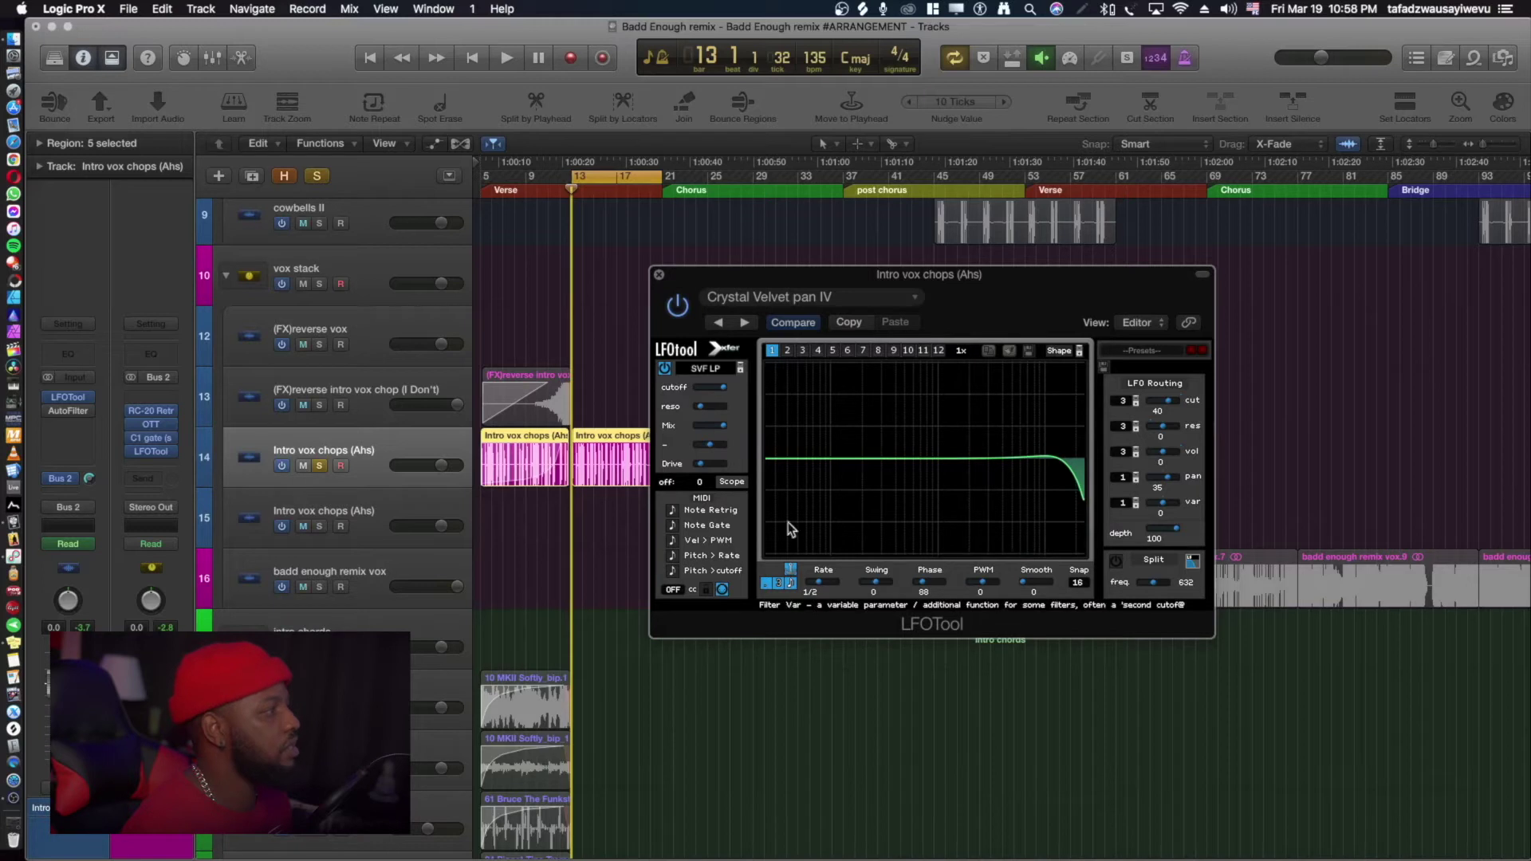
{"action": "key", "text": "space"}
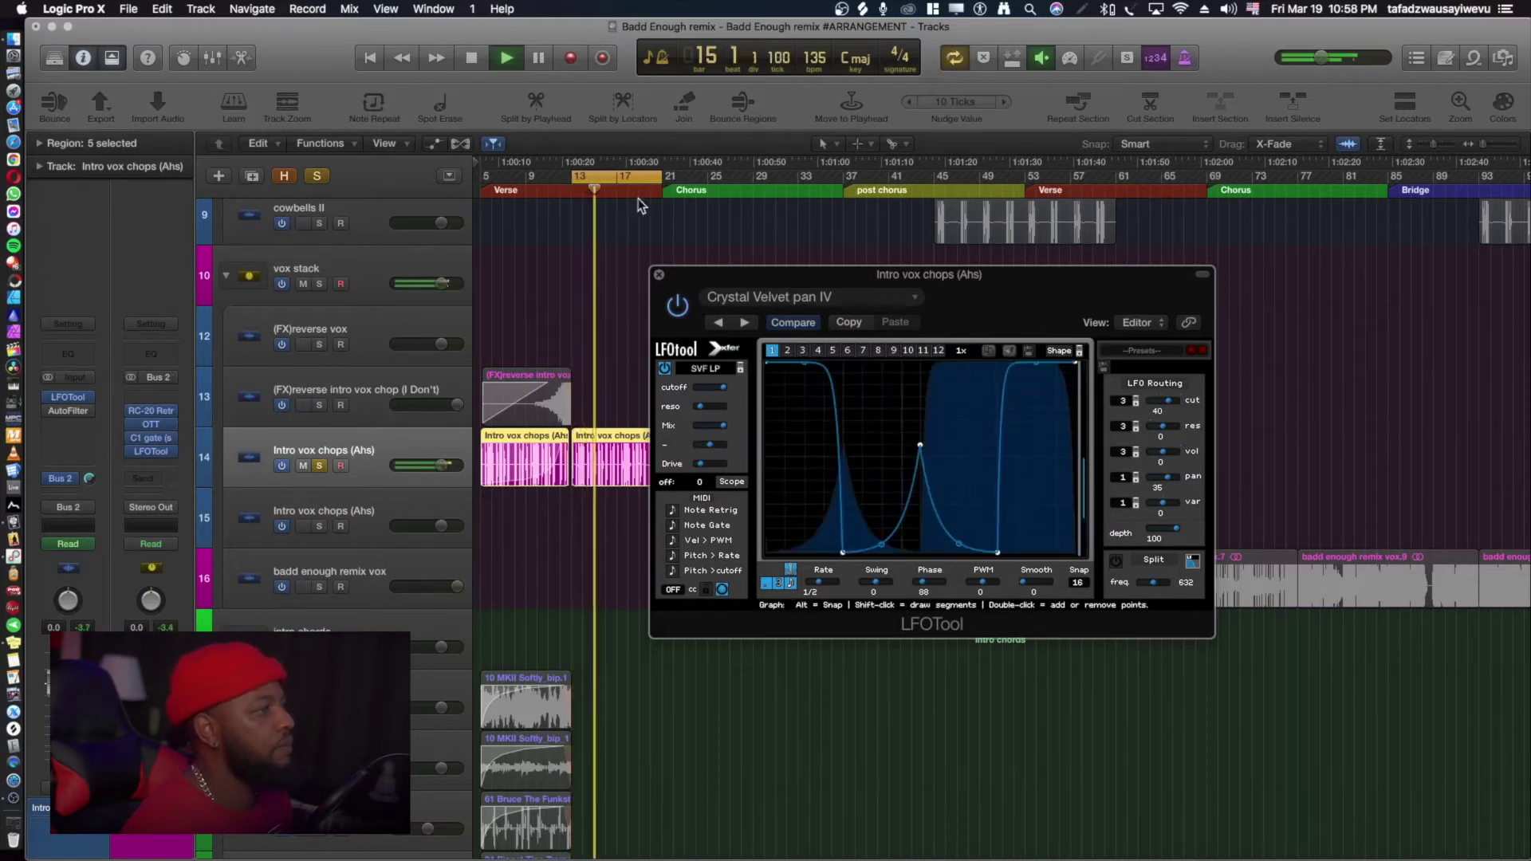
{"action": "key", "text": "space"}
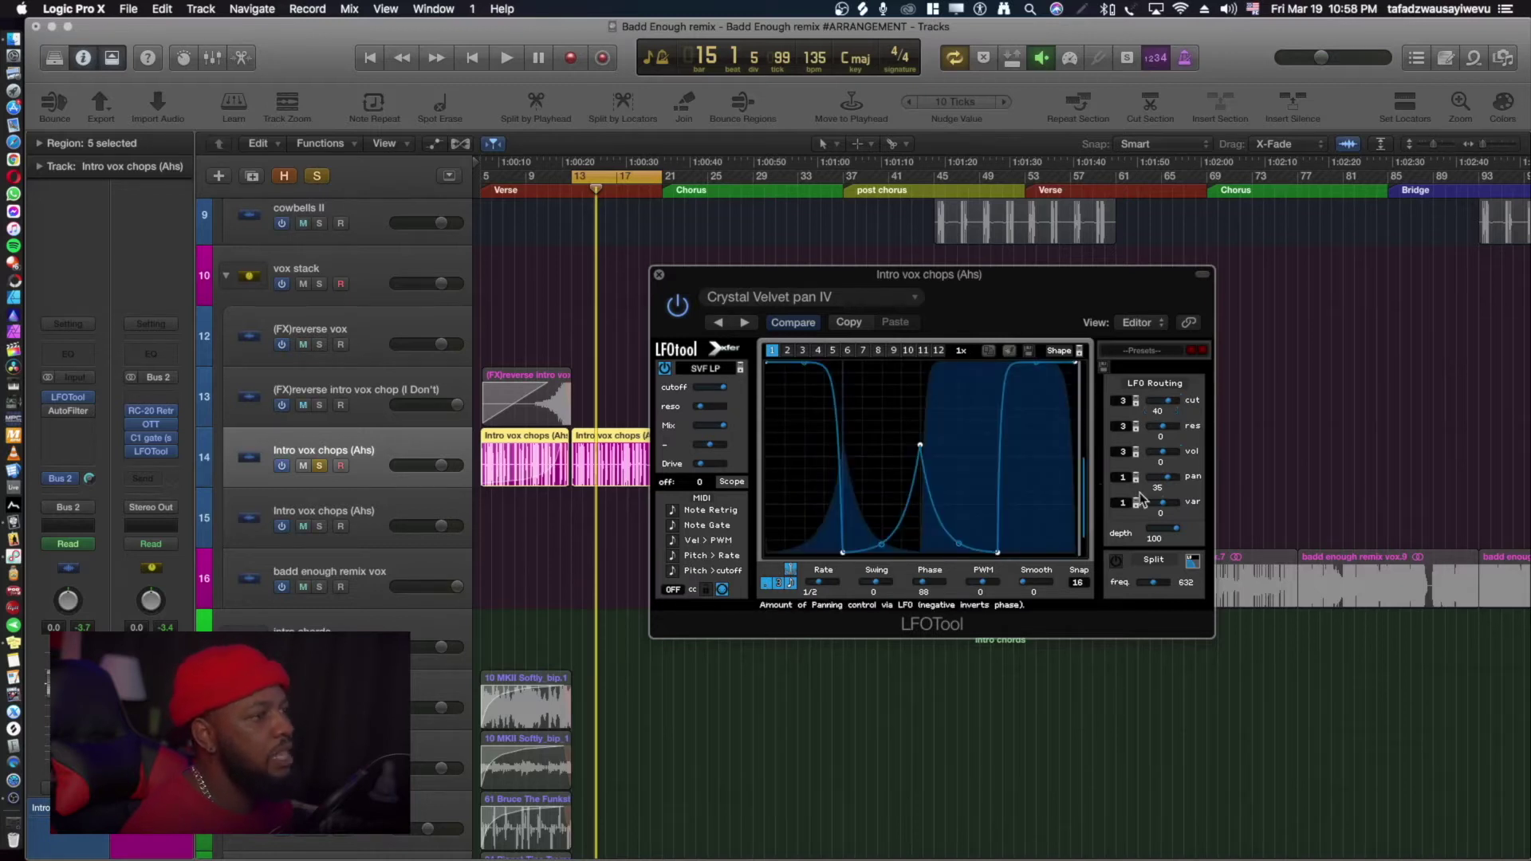
{"action": "left_click", "coordinate": [659, 276]}
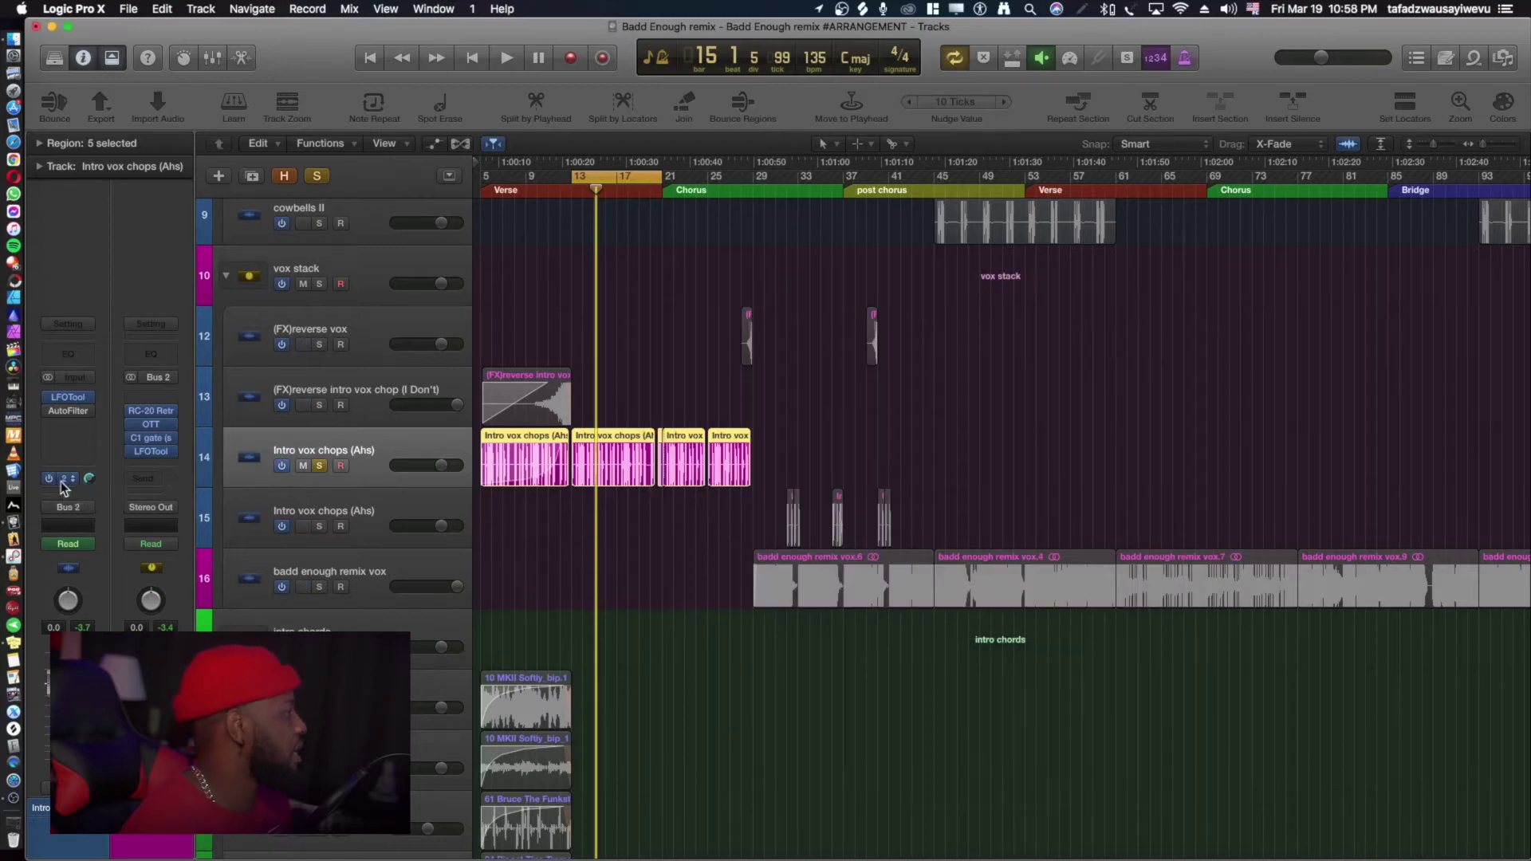
Unsolo the Intro vox chops (Ahs) on track 14 and extend the cycle range to bars 5 to 21.
{"action": "left_click", "coordinate": [372, 269]}
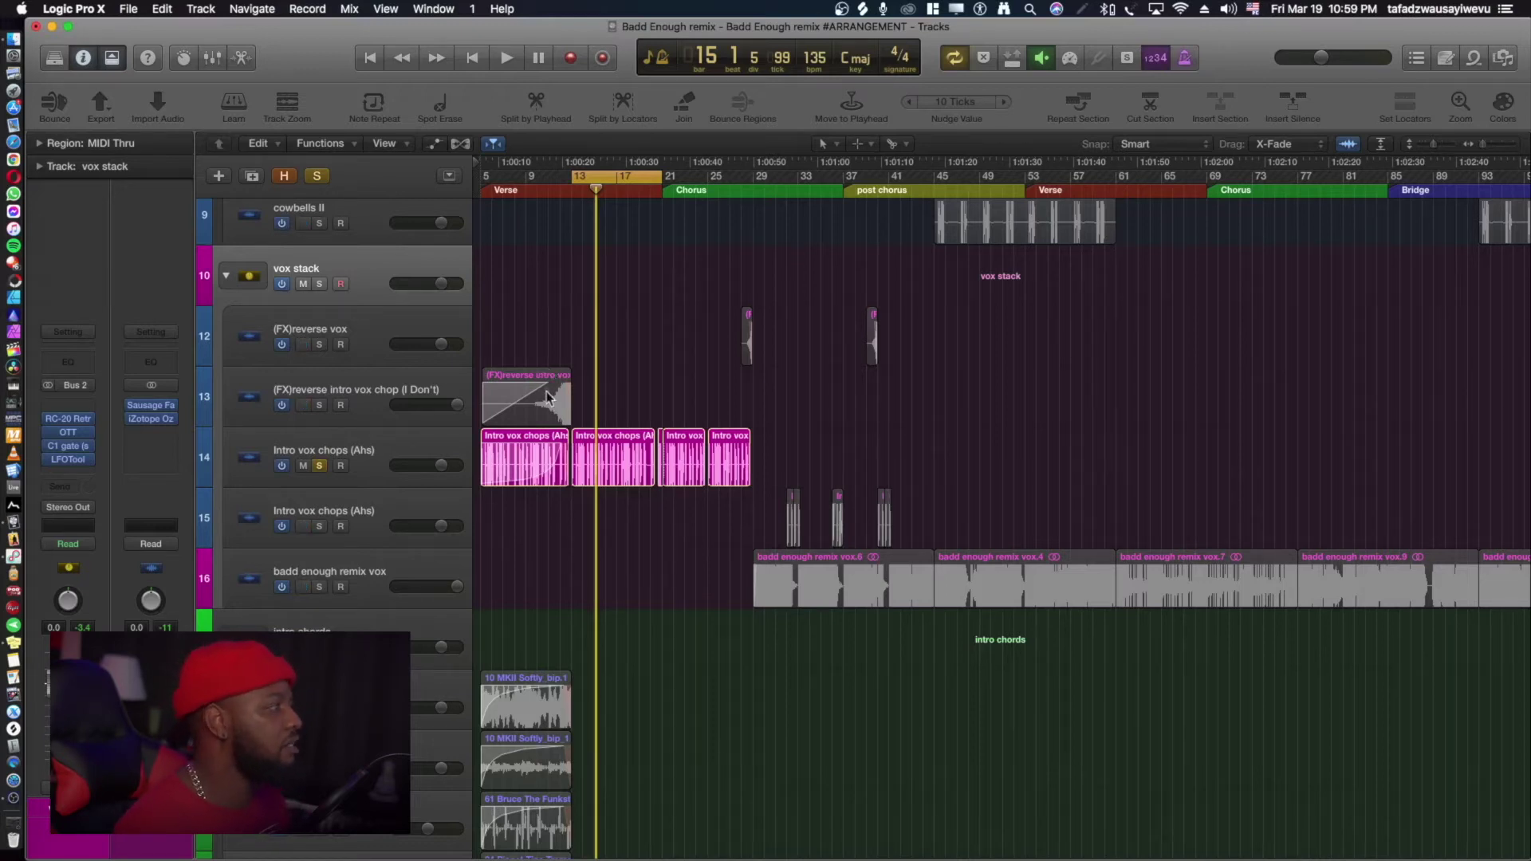
{"action": "left_click", "coordinate": [319, 466]}
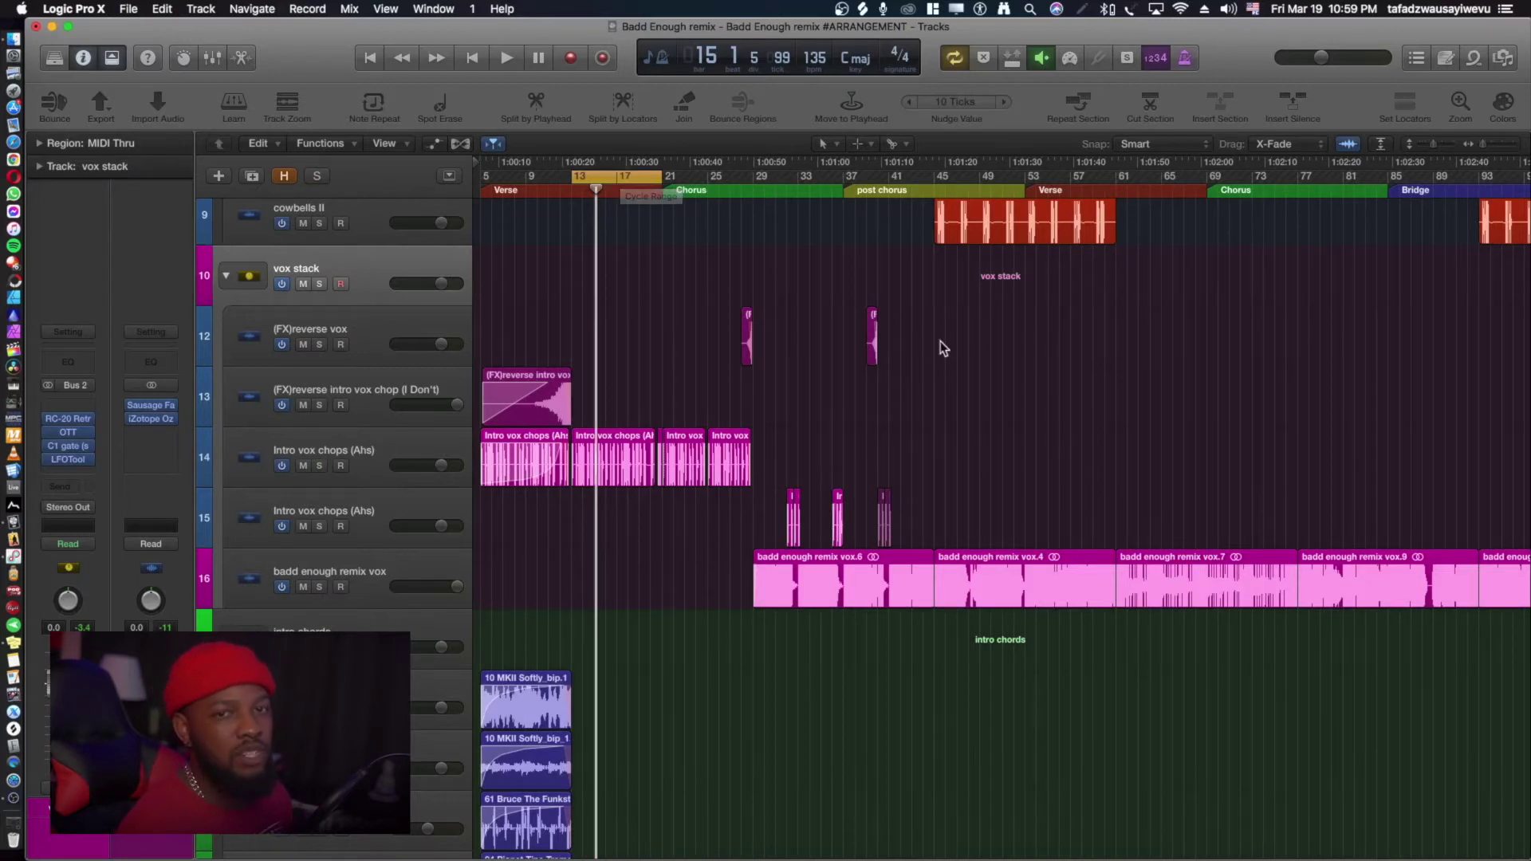
{"action": "left_click_drag", "start_coordinate": [579, 177], "coordinate": [489, 192]}
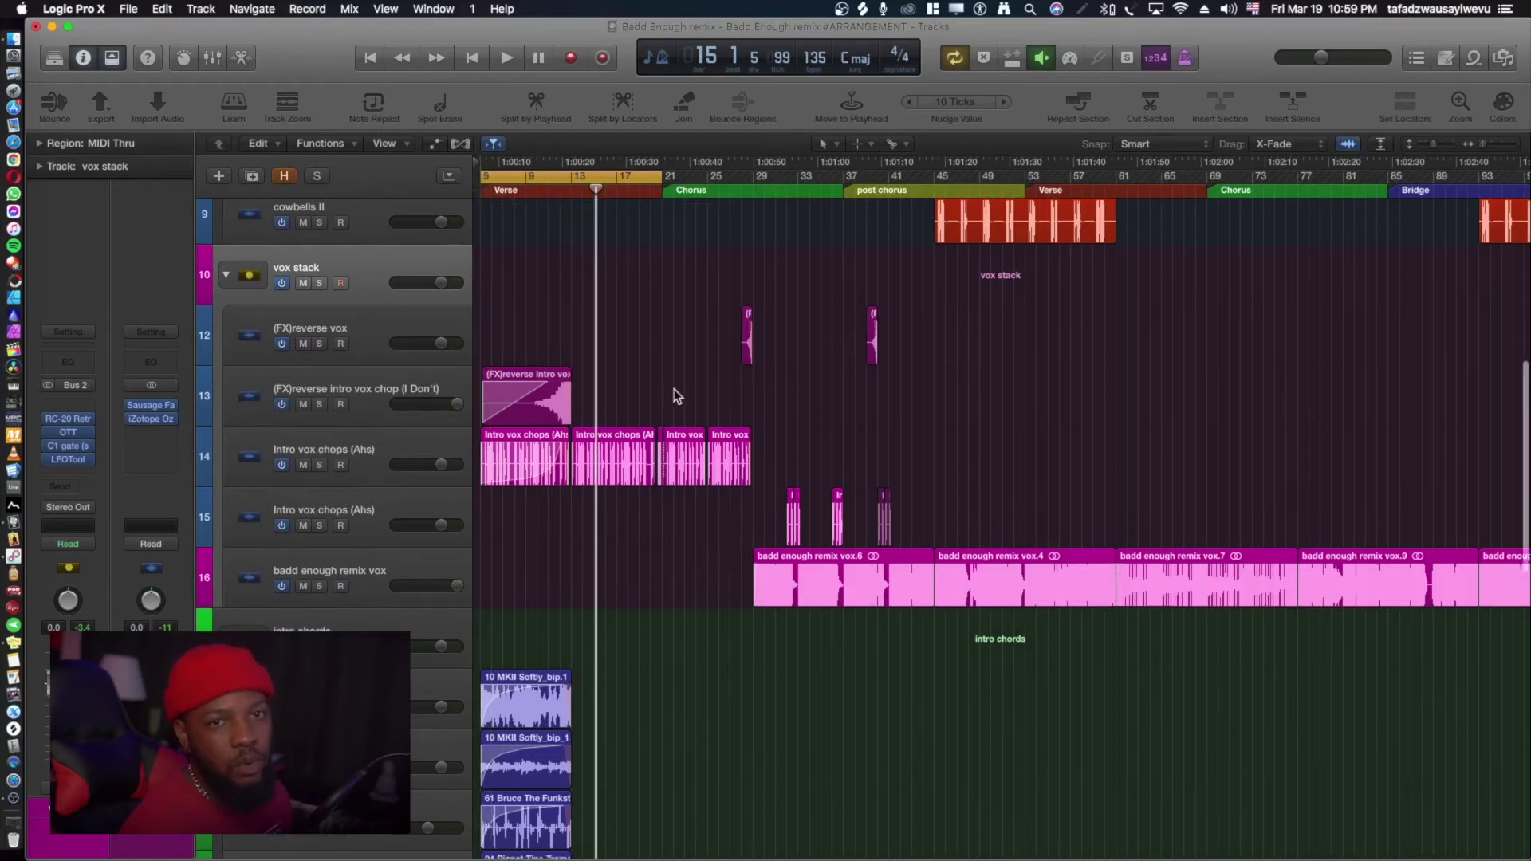
Solo the intro chords stack and play it from bar 5 to about bar 13.
{"action": "scroll", "coordinate": [676, 396], "scroll_direction": "down", "scroll_amount": 15}
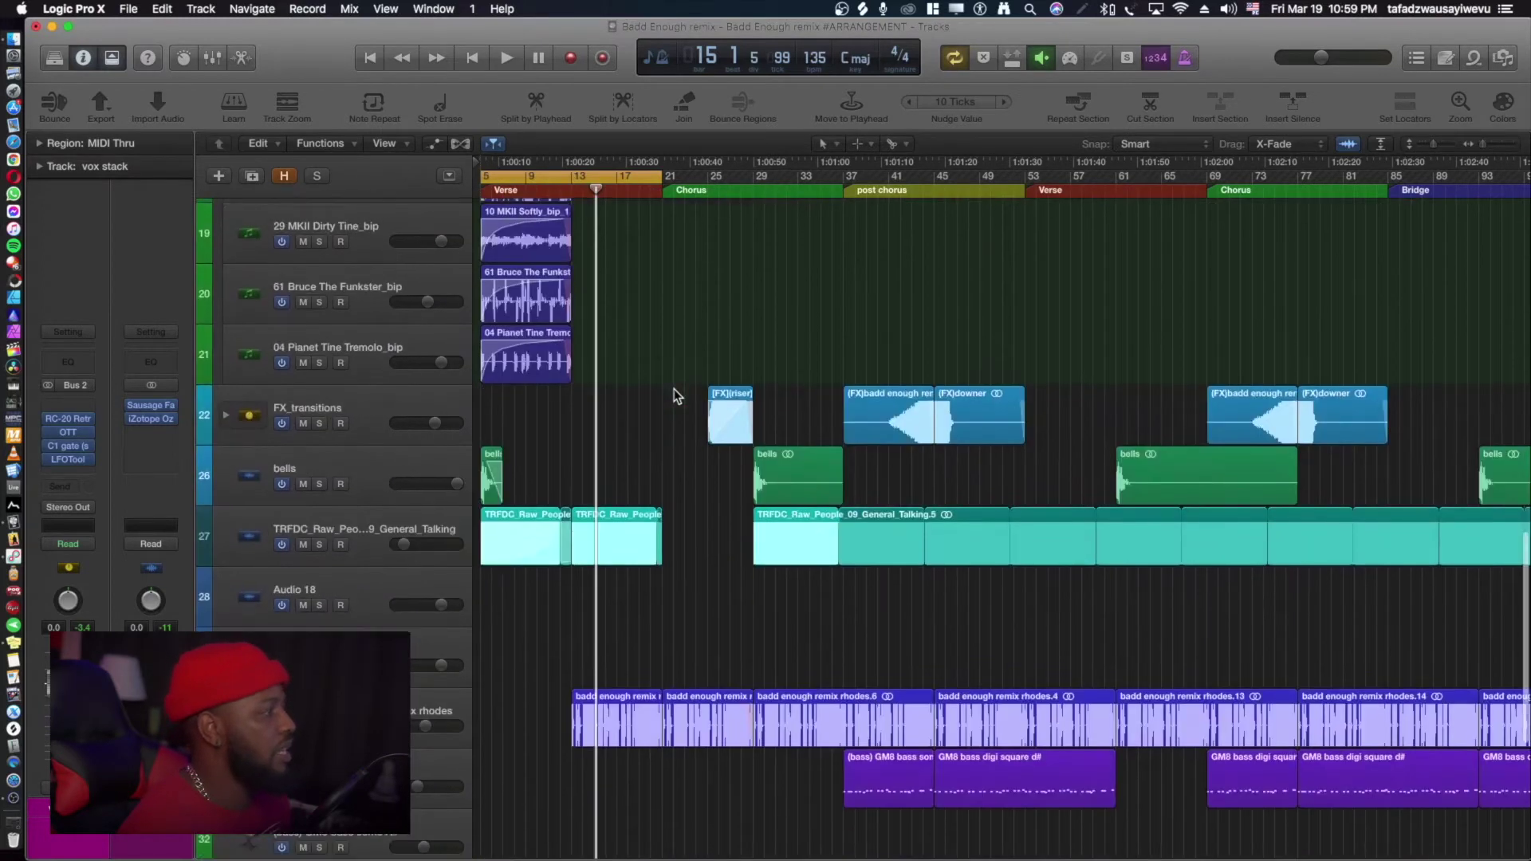
{"action": "scroll", "coordinate": [676, 396], "scroll_direction": "up", "scroll_amount": 5}
{"action": "left_click", "coordinate": [319, 374]}
{"action": "left_click", "coordinate": [381, 353]}
{"action": "key", "text": "space"}
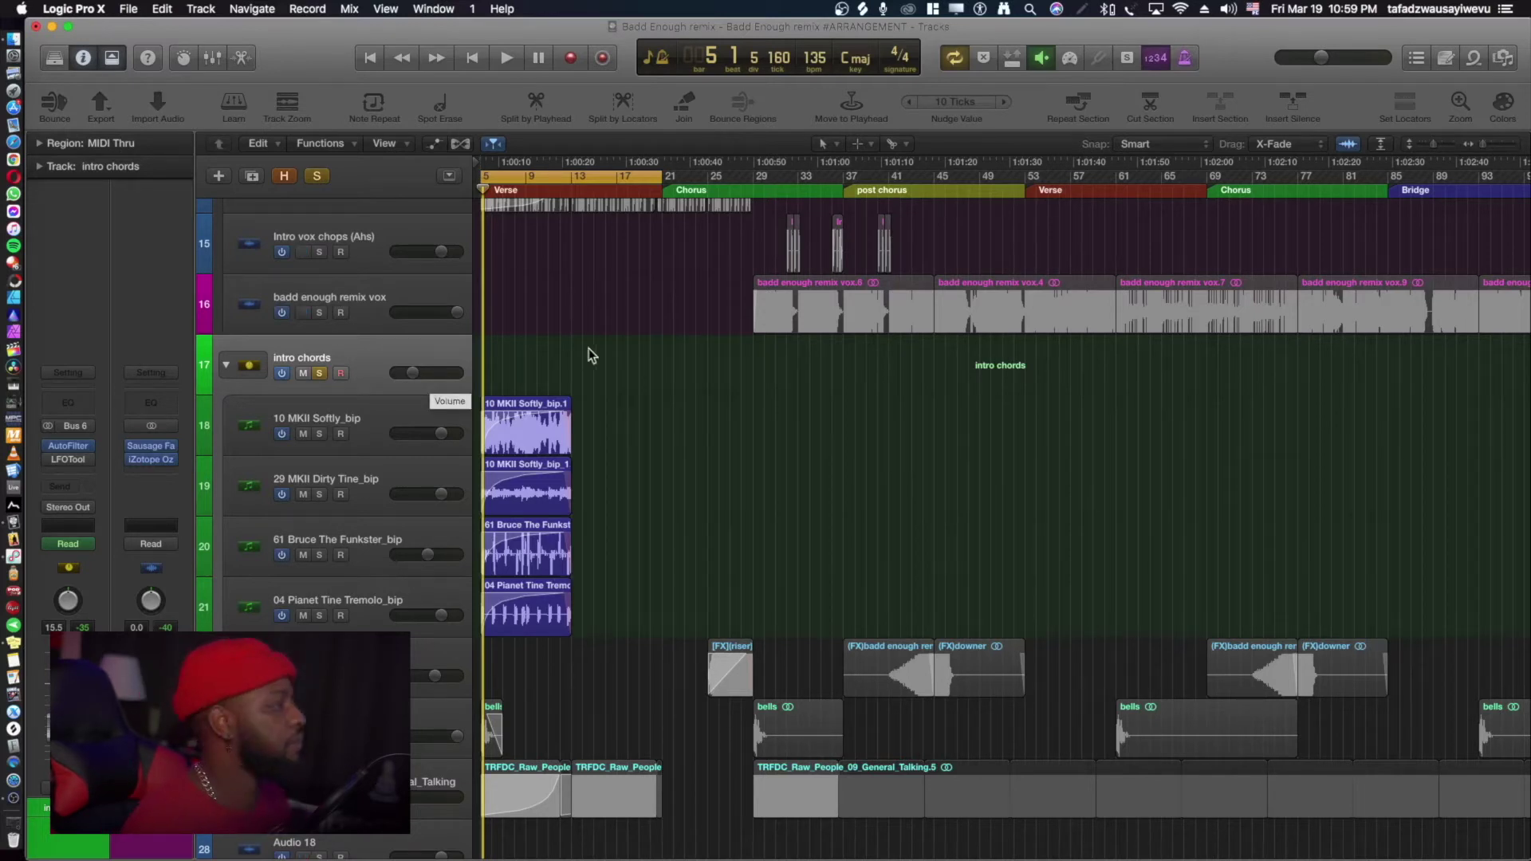
{"action": "key", "text": "space"}
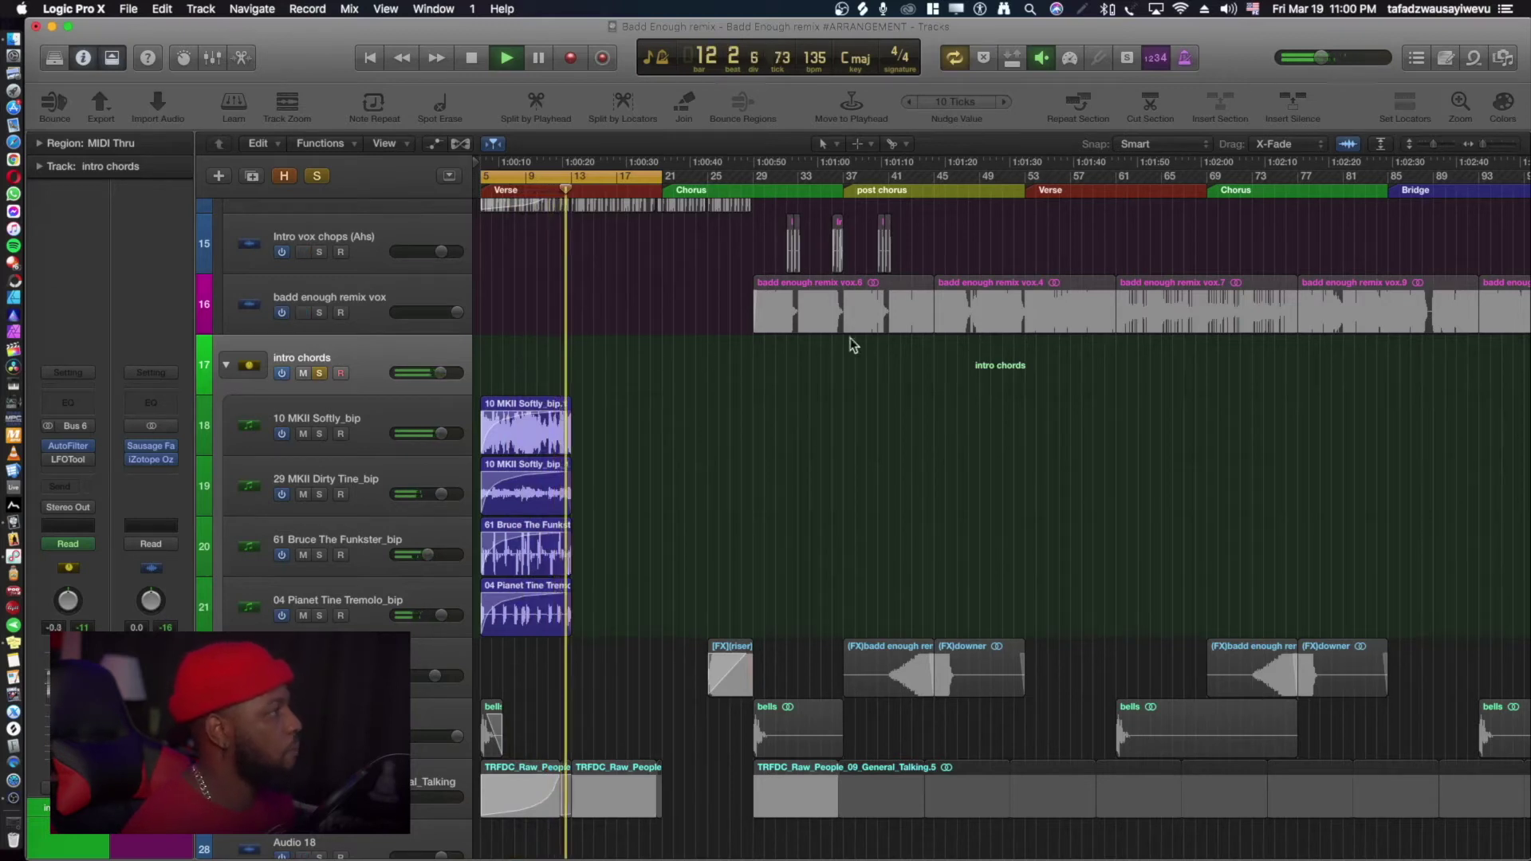
{"action": "key", "text": "space"}
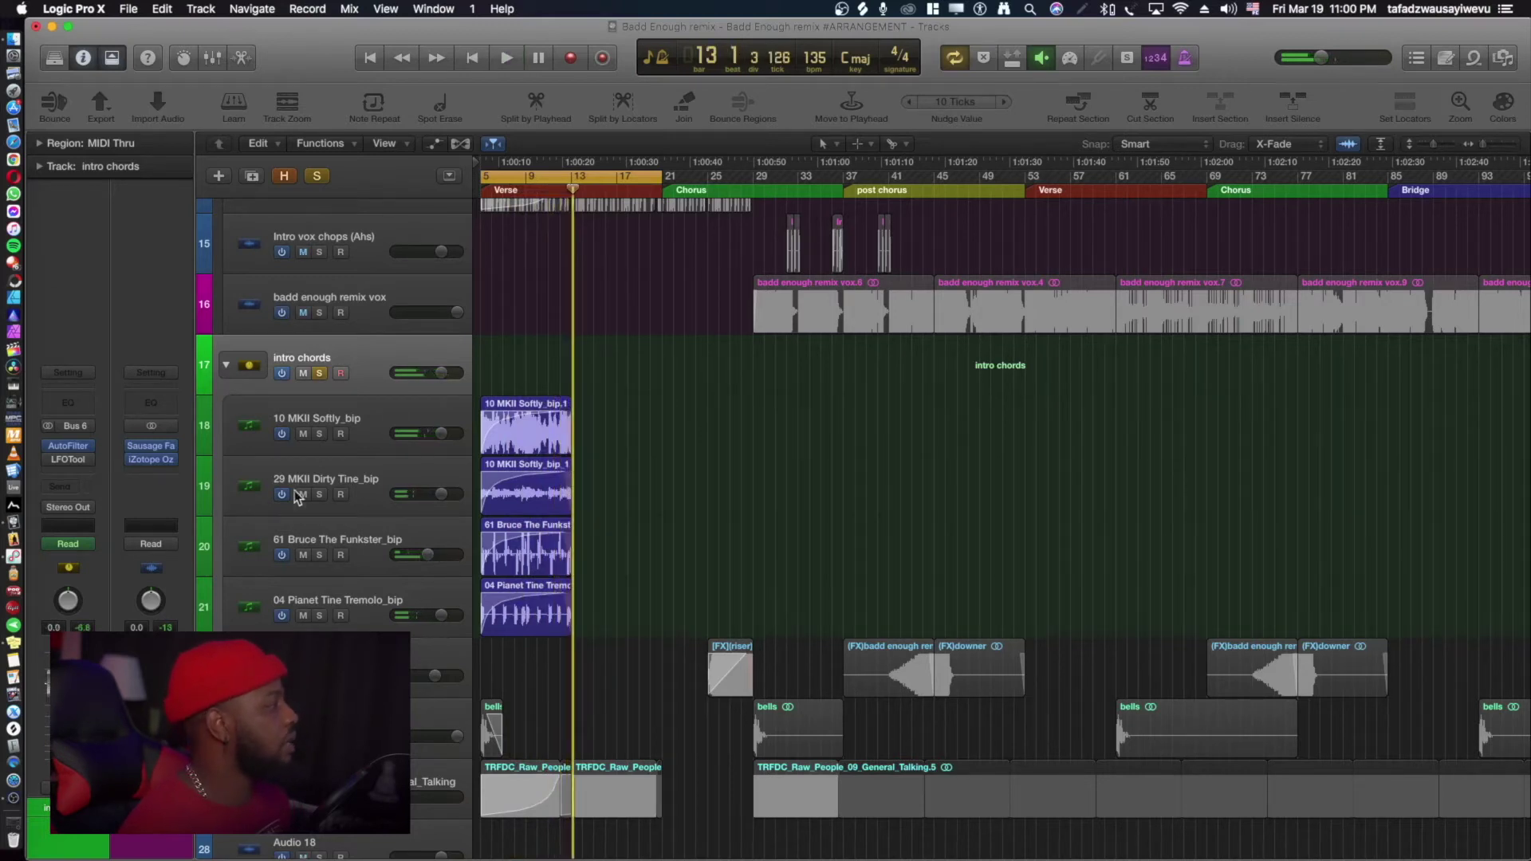
Inspect the channel strips of the intro chords stack and its subtracks to compare their bus routing and effects.
{"action": "left_click", "coordinate": [403, 411]}
{"action": "left_click", "coordinate": [389, 373]}
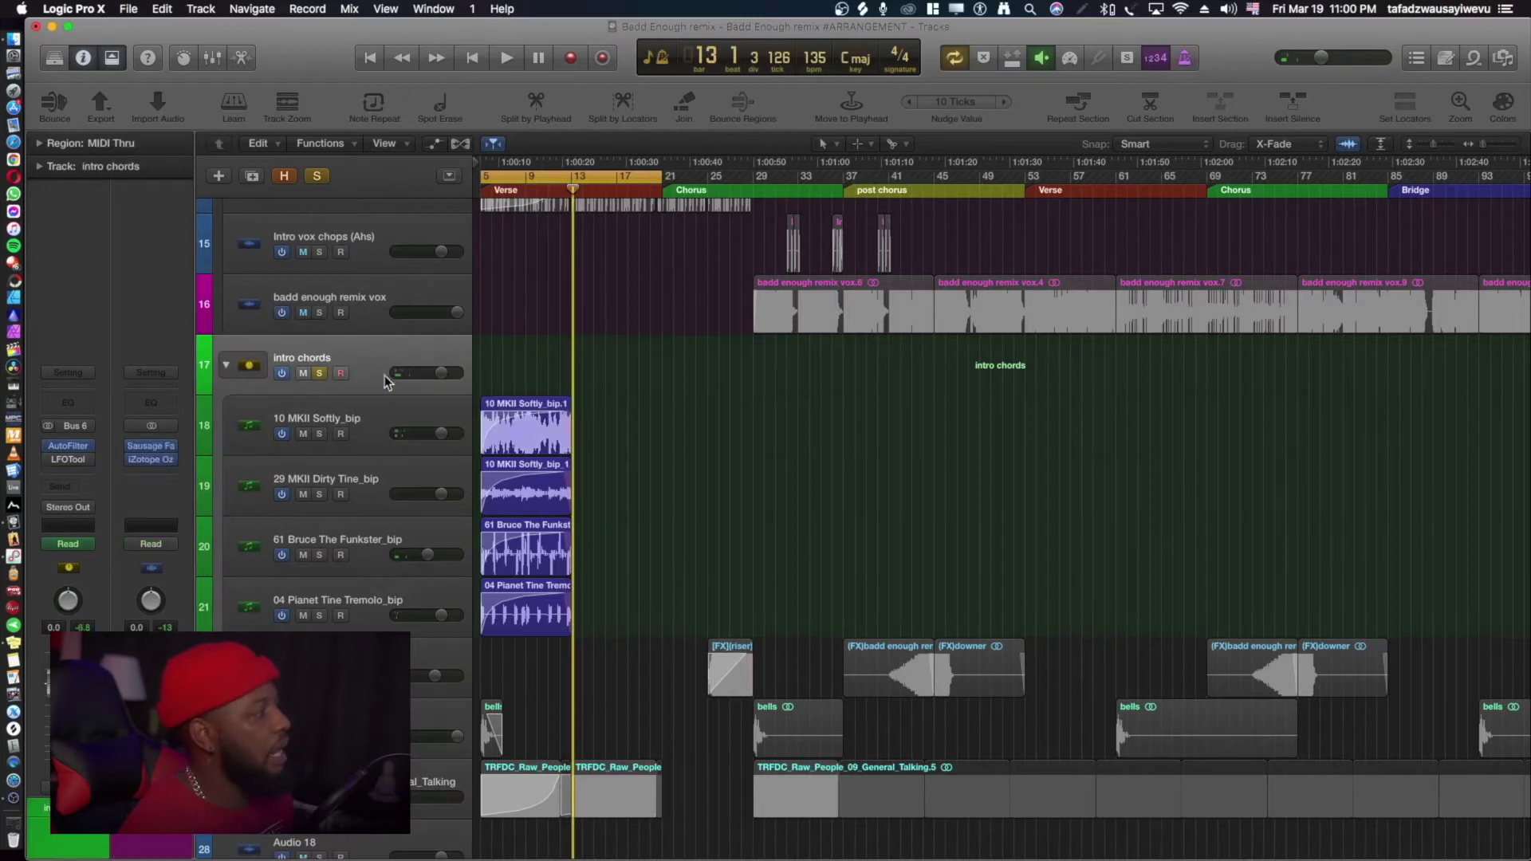
{"action": "left_click", "coordinate": [375, 565]}
{"action": "key", "text": "Down"}
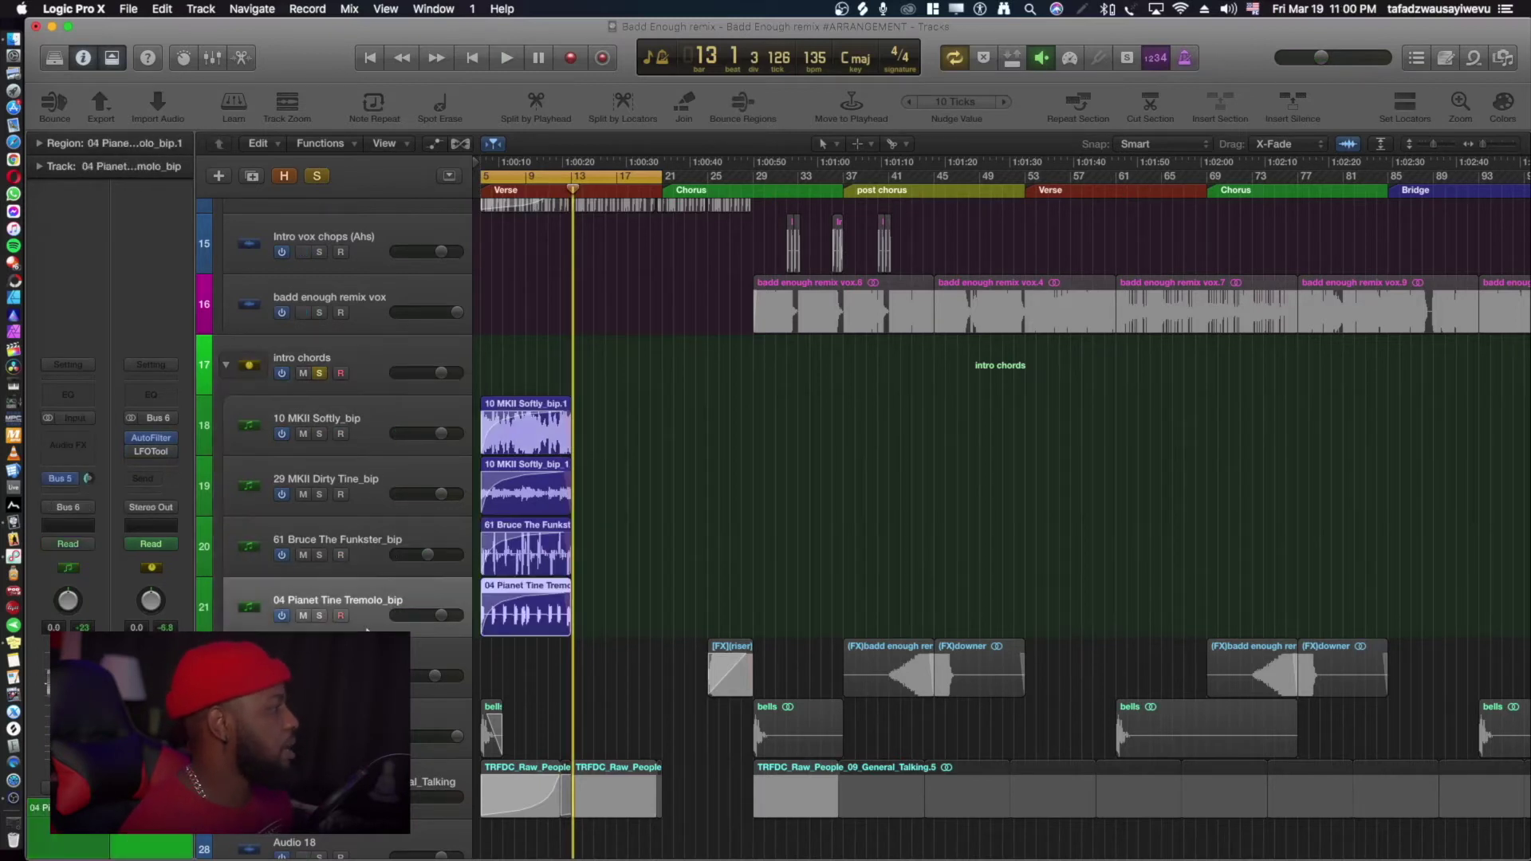
{"action": "left_click", "coordinate": [379, 423]}
{"action": "left_click", "coordinate": [367, 247]}
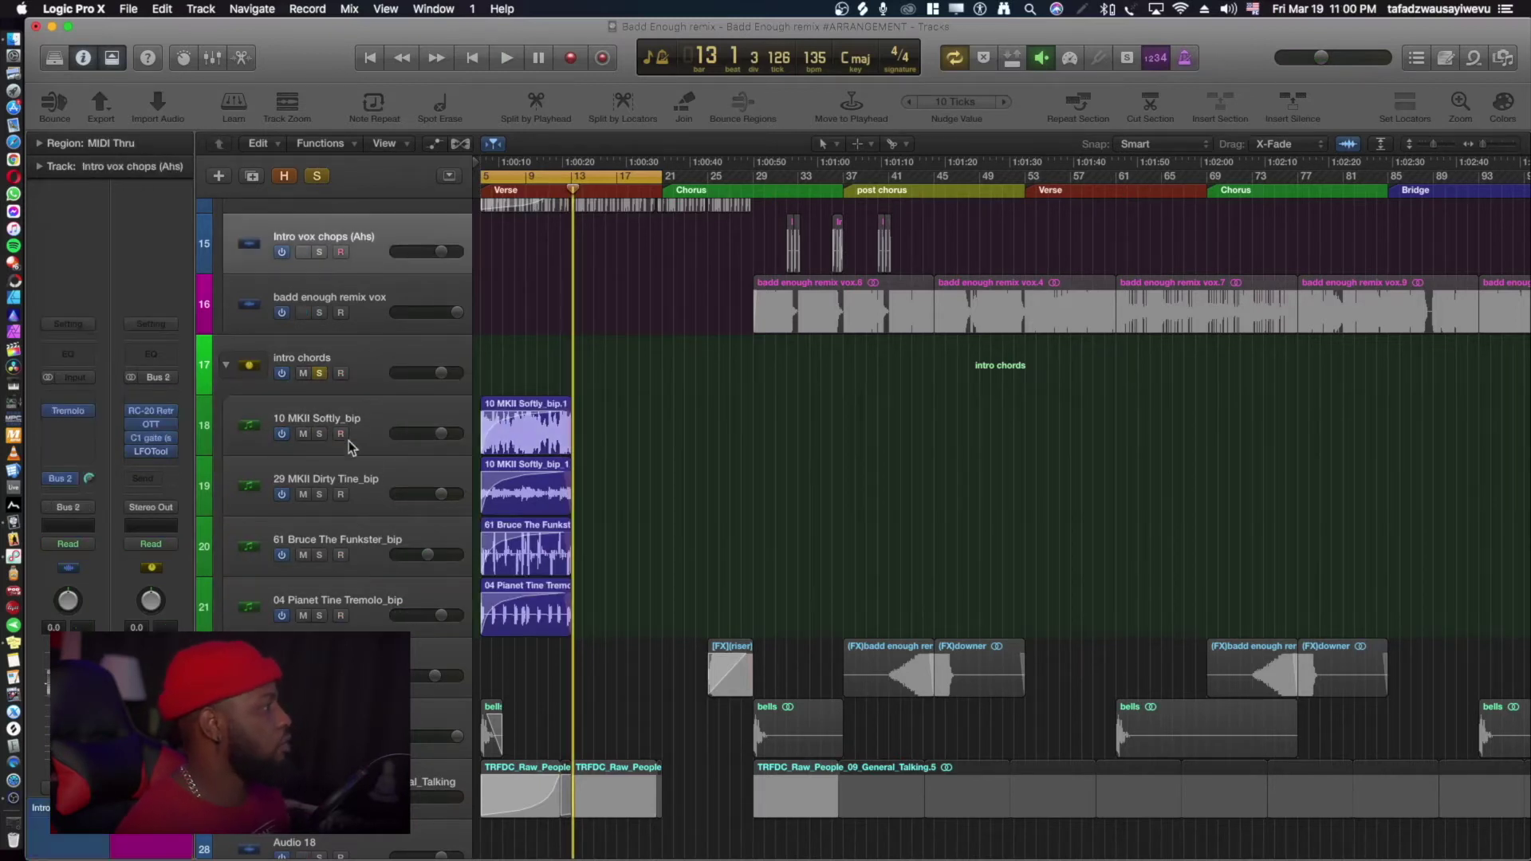
{"action": "left_click", "coordinate": [381, 375]}
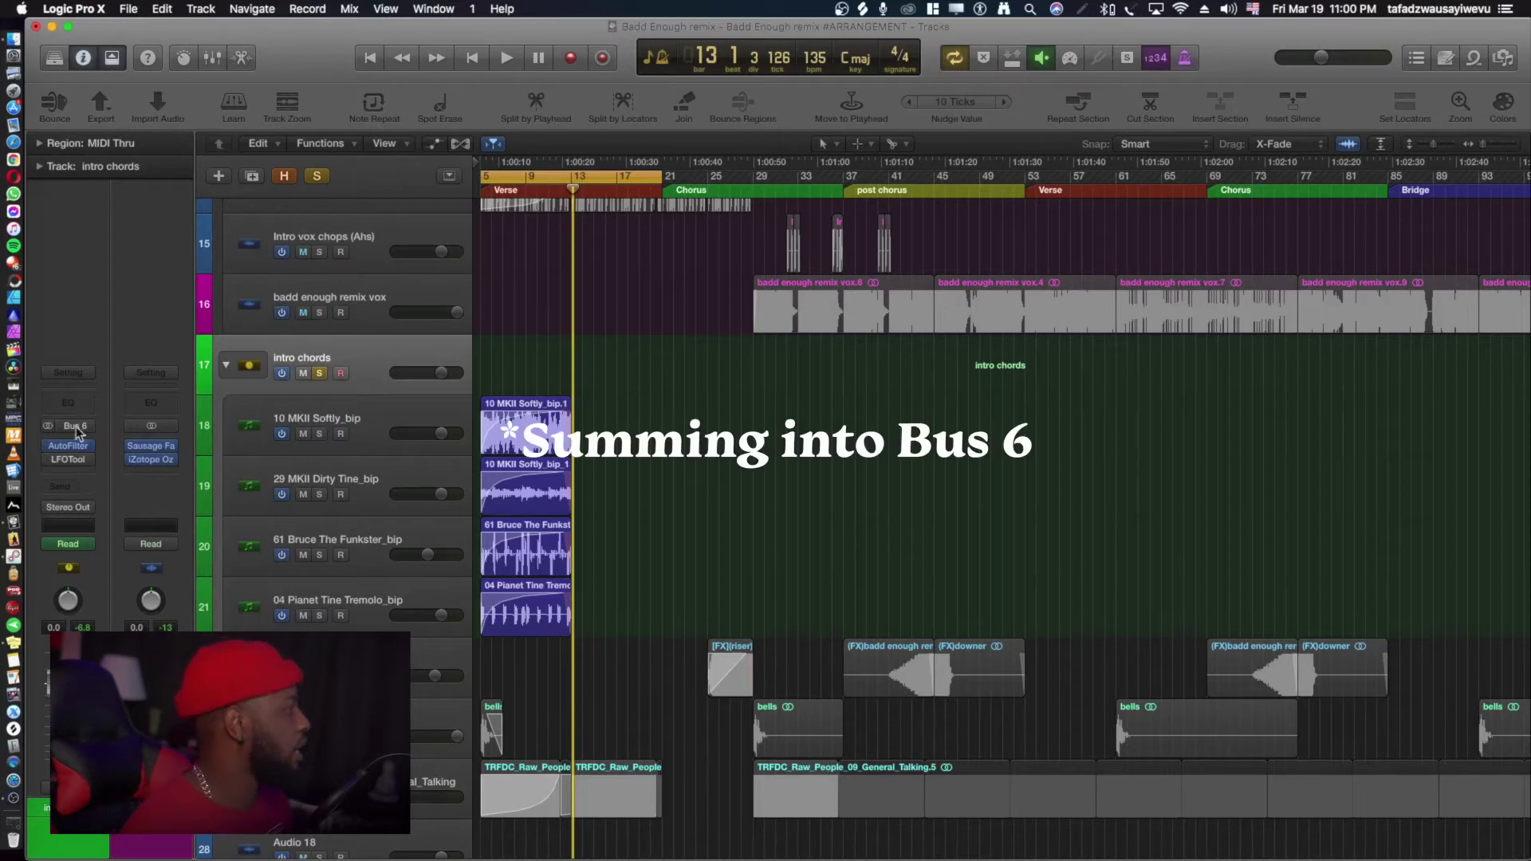
{"action": "left_click", "coordinate": [343, 443]}
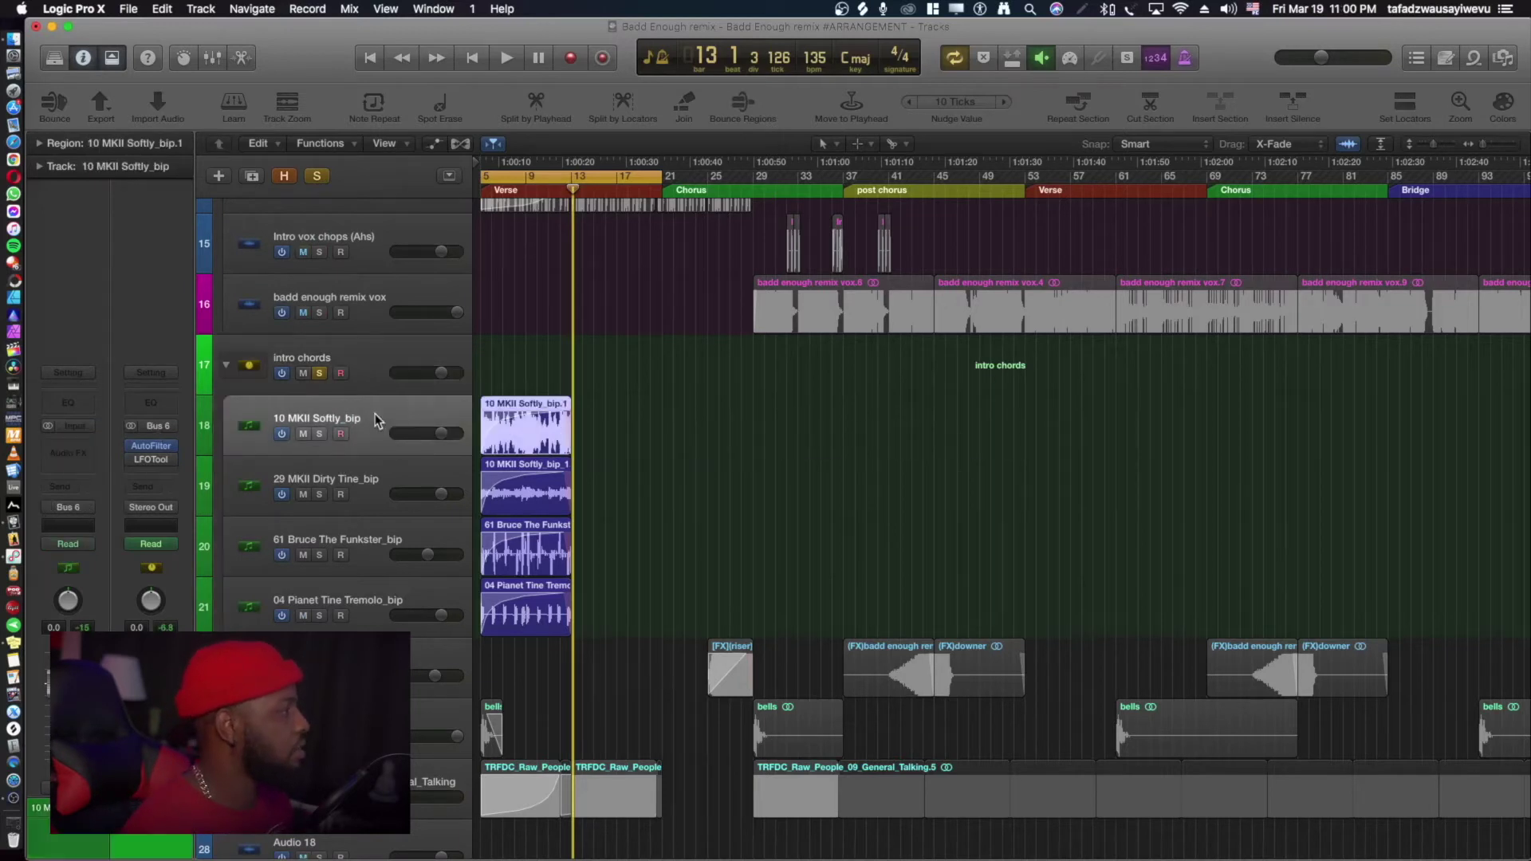
Solo 10 MKII Softly_bip during playback of the intro chords, then unsolo it and stop.
{"action": "left_click", "coordinate": [322, 436]}
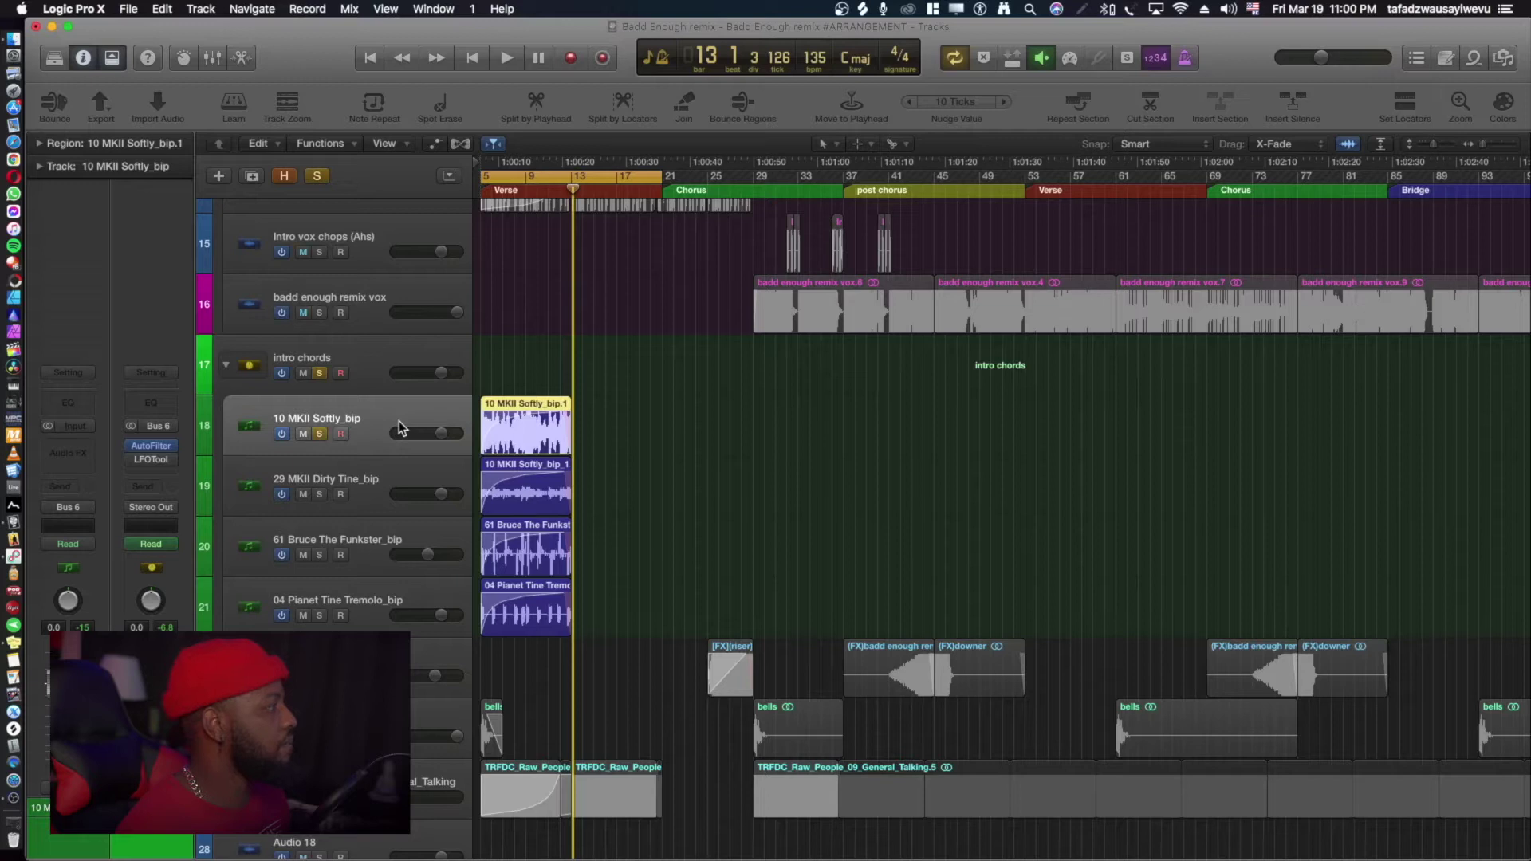
{"action": "key", "text": "space"}
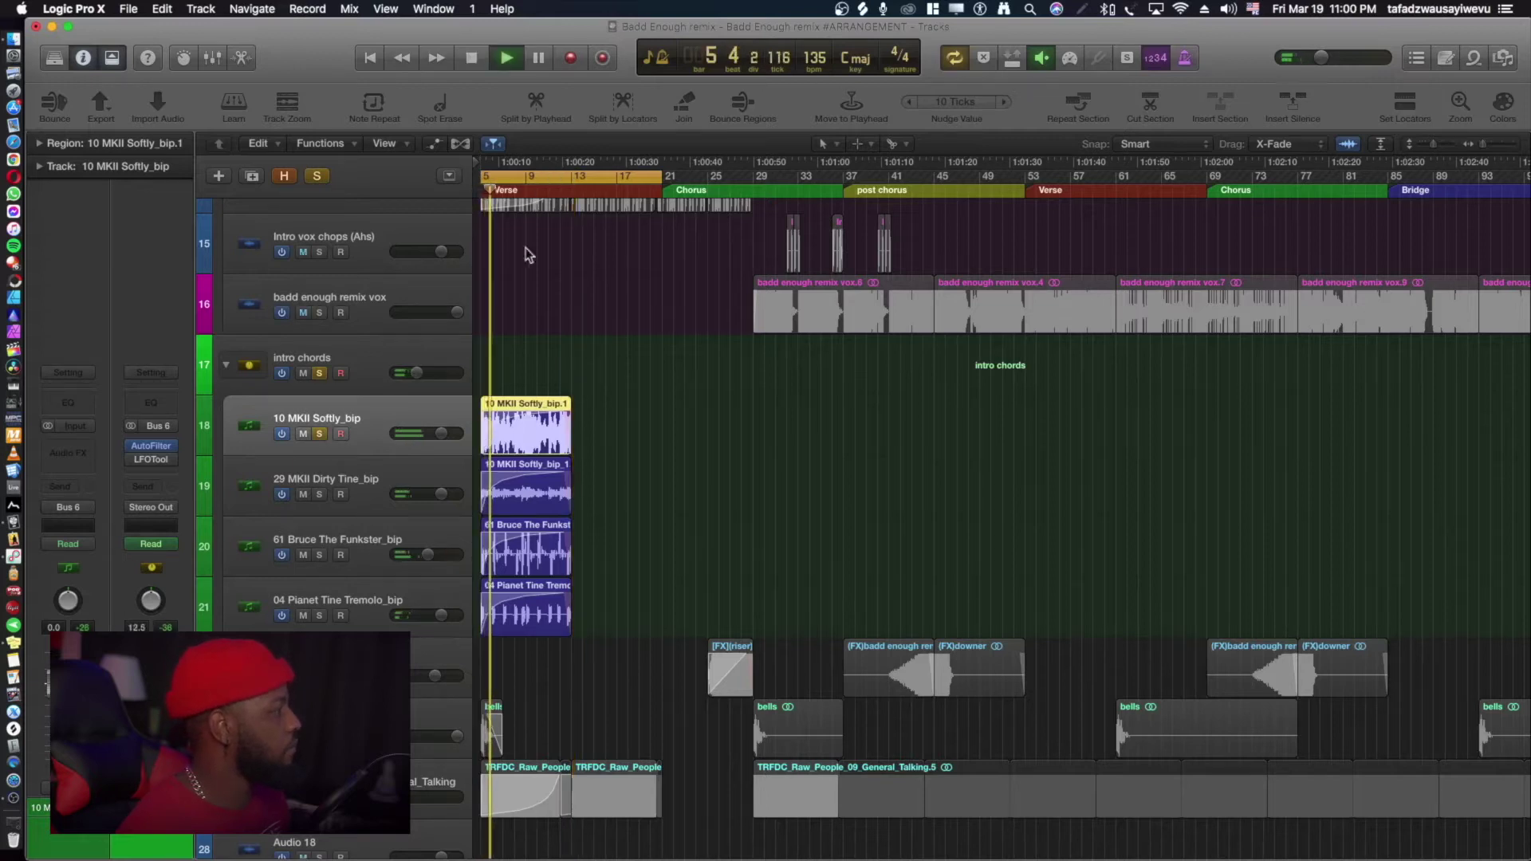
{"action": "left_click", "coordinate": [321, 436]}
{"action": "key", "text": "space"}
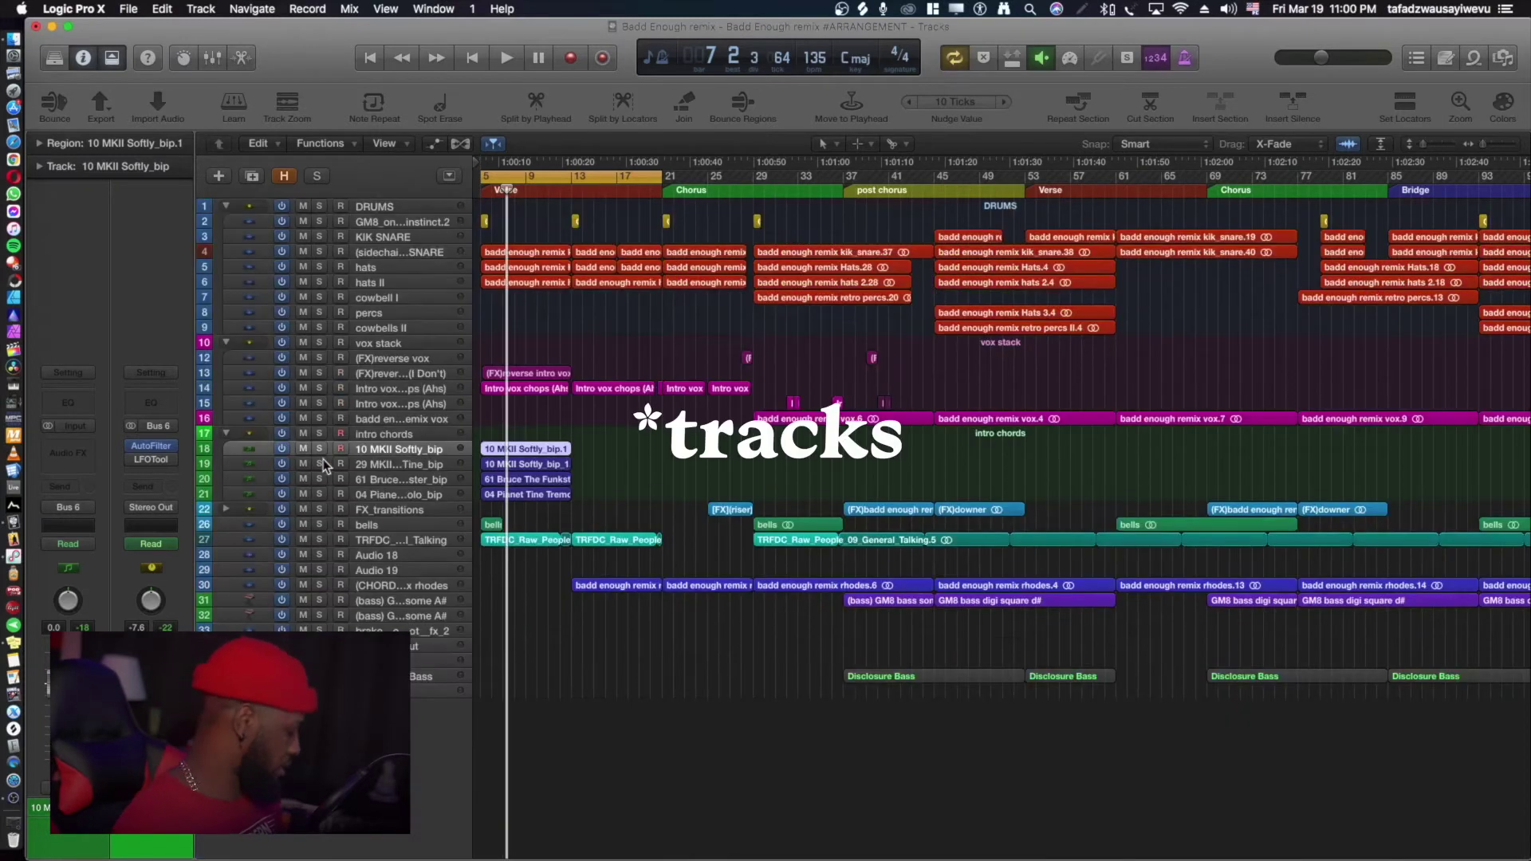
Show the hidden tracks and compare the original chord instrument tracks with the bounced intro chords.
{"action": "key", "text": "h"}
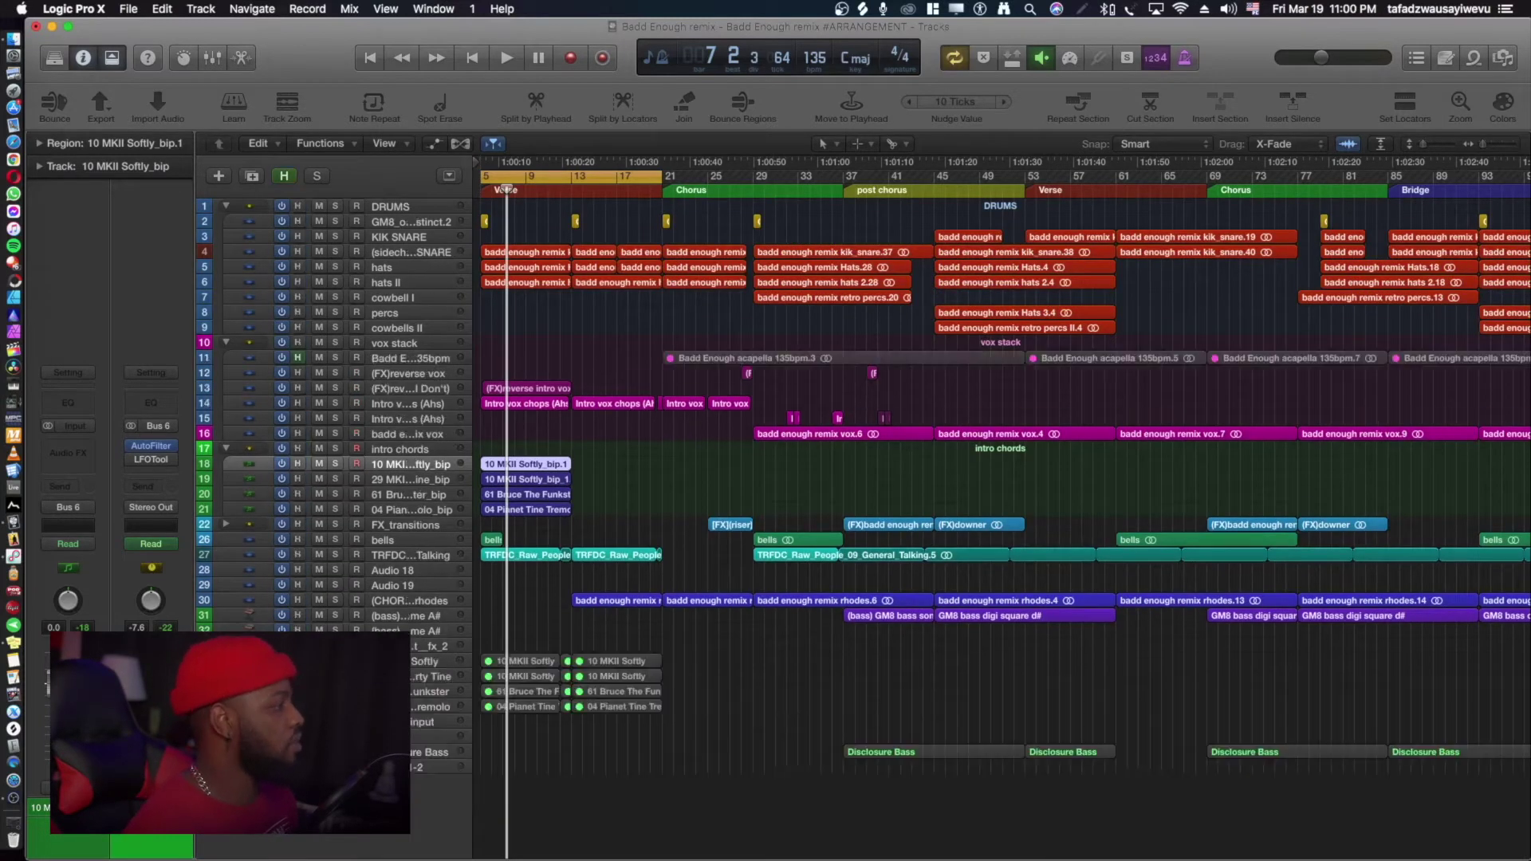
{"action": "left_click", "coordinate": [434, 655]}
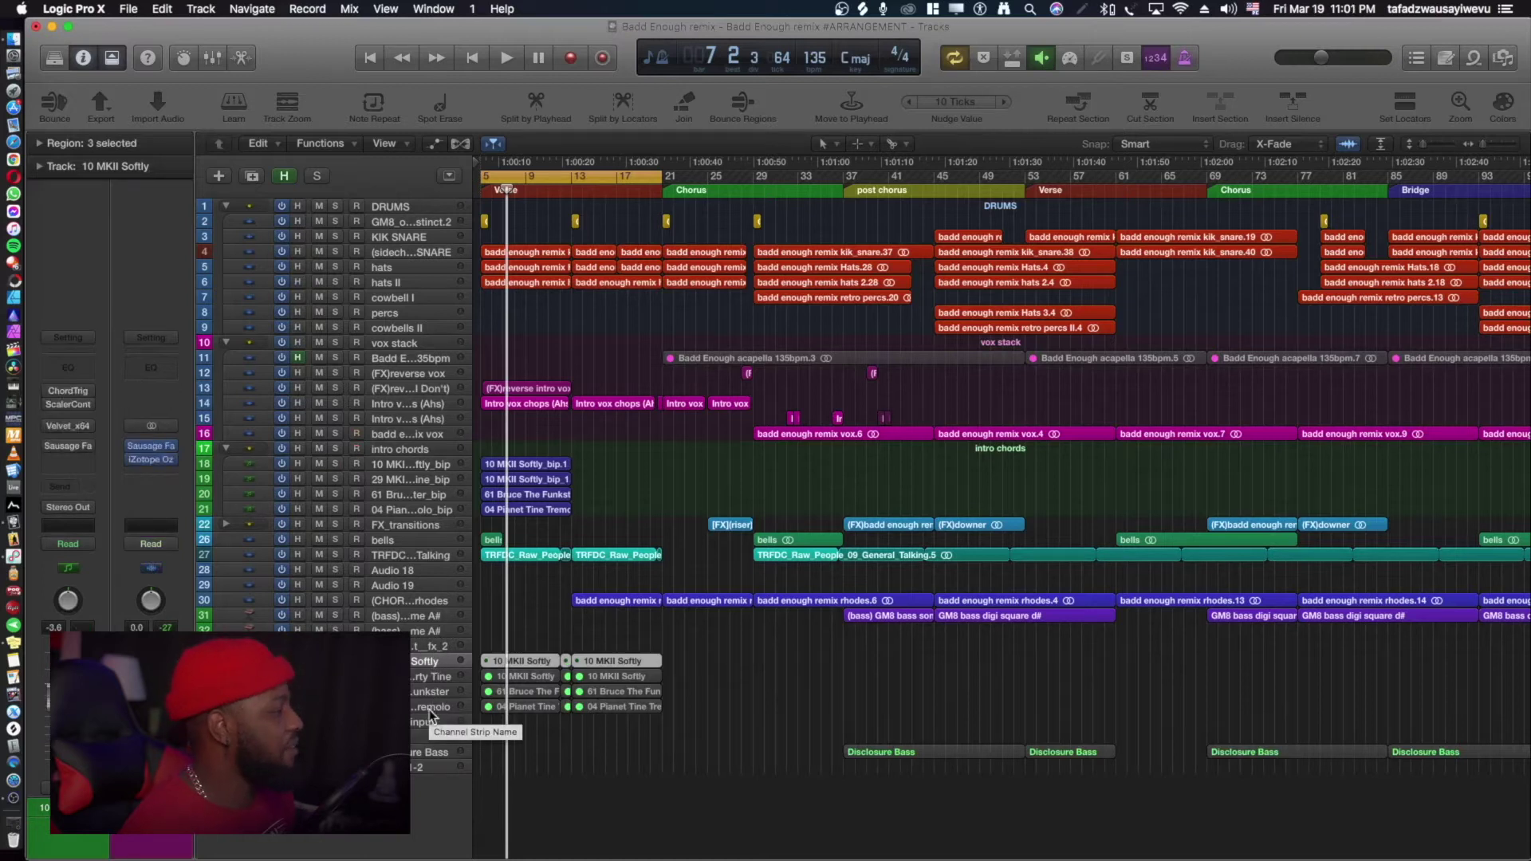
{"action": "left_click", "coordinate": [430, 709]}
{"action": "left_click", "coordinate": [437, 665]}
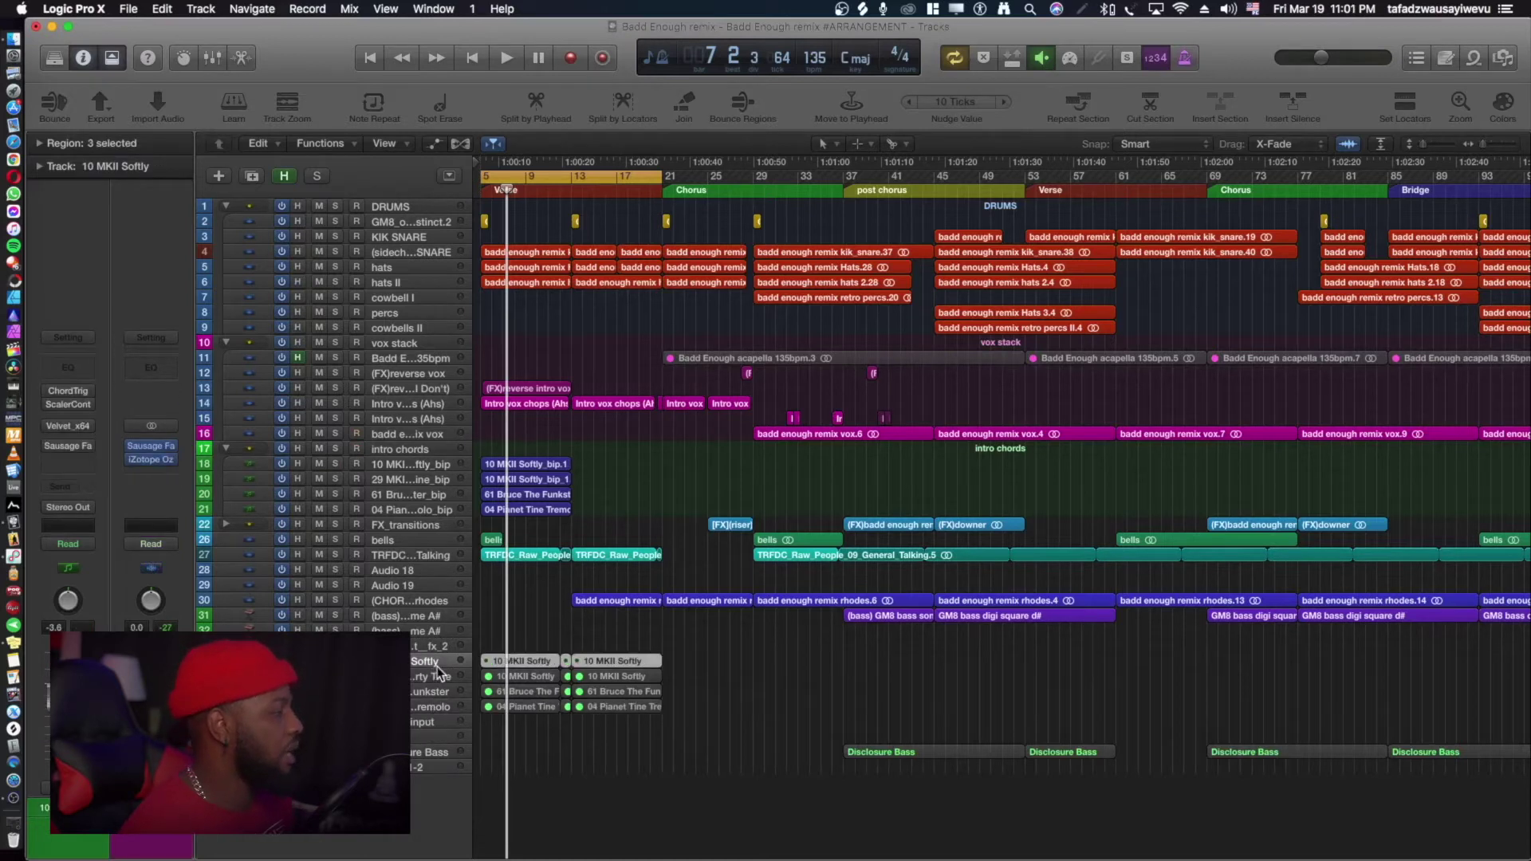
{"action": "key", "text": "h"}
{"action": "key", "text": "h"}
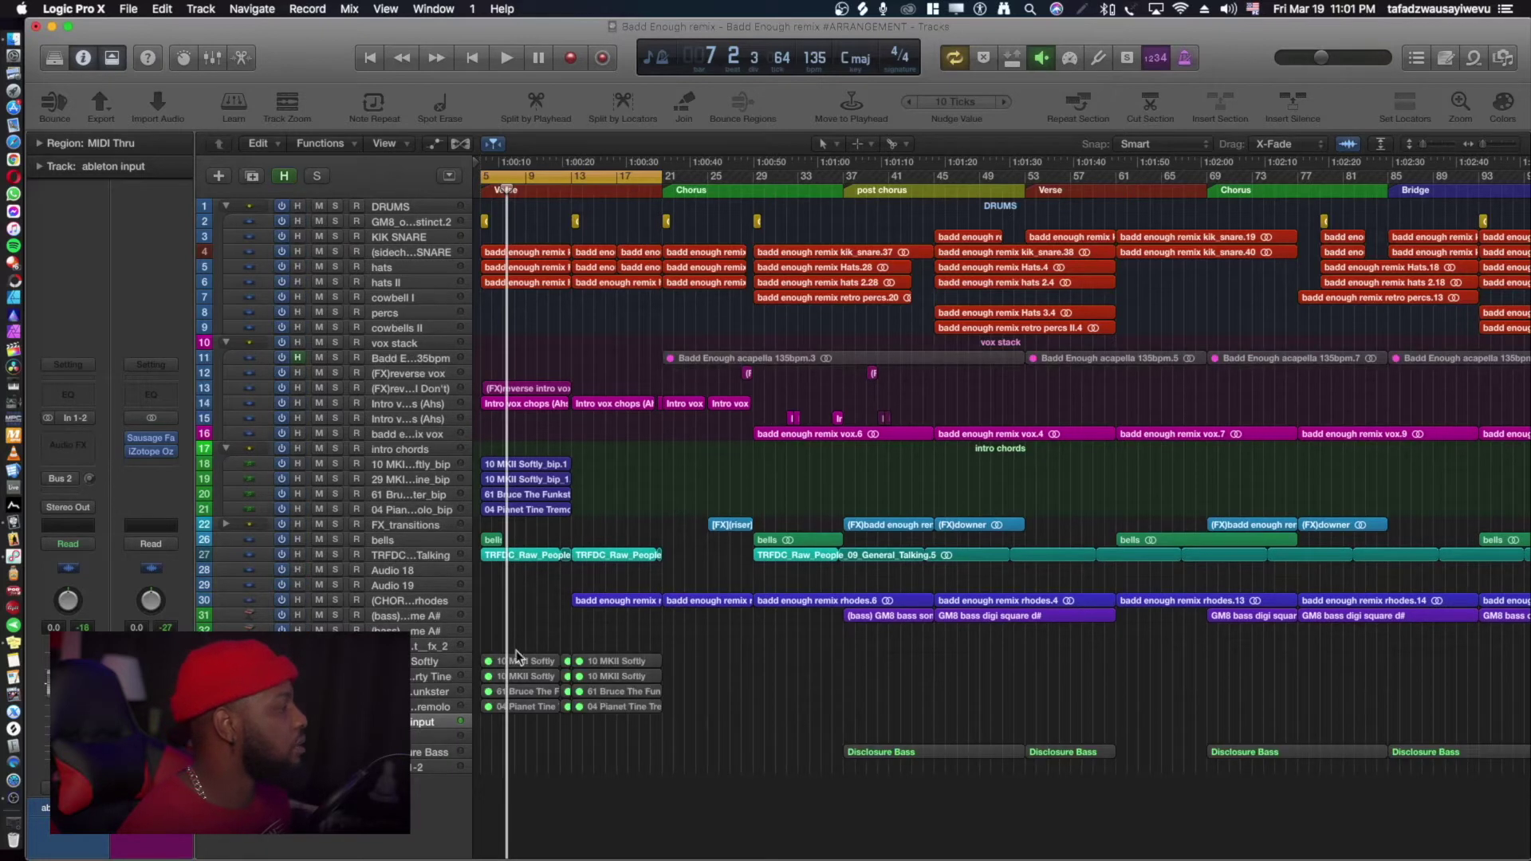
{"action": "key", "text": "h"}
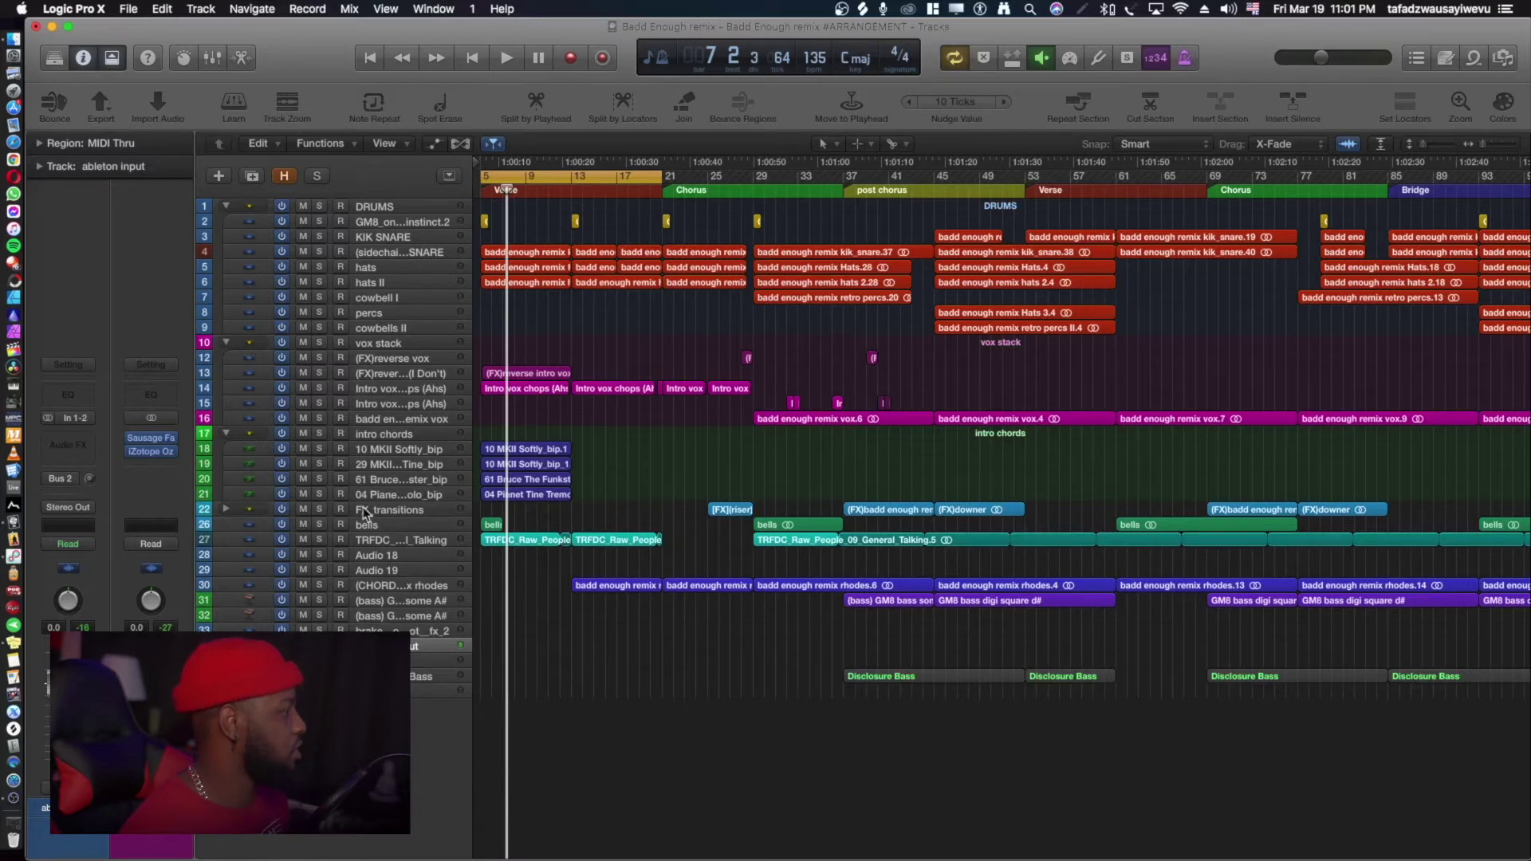
{"action": "key", "text": "h"}
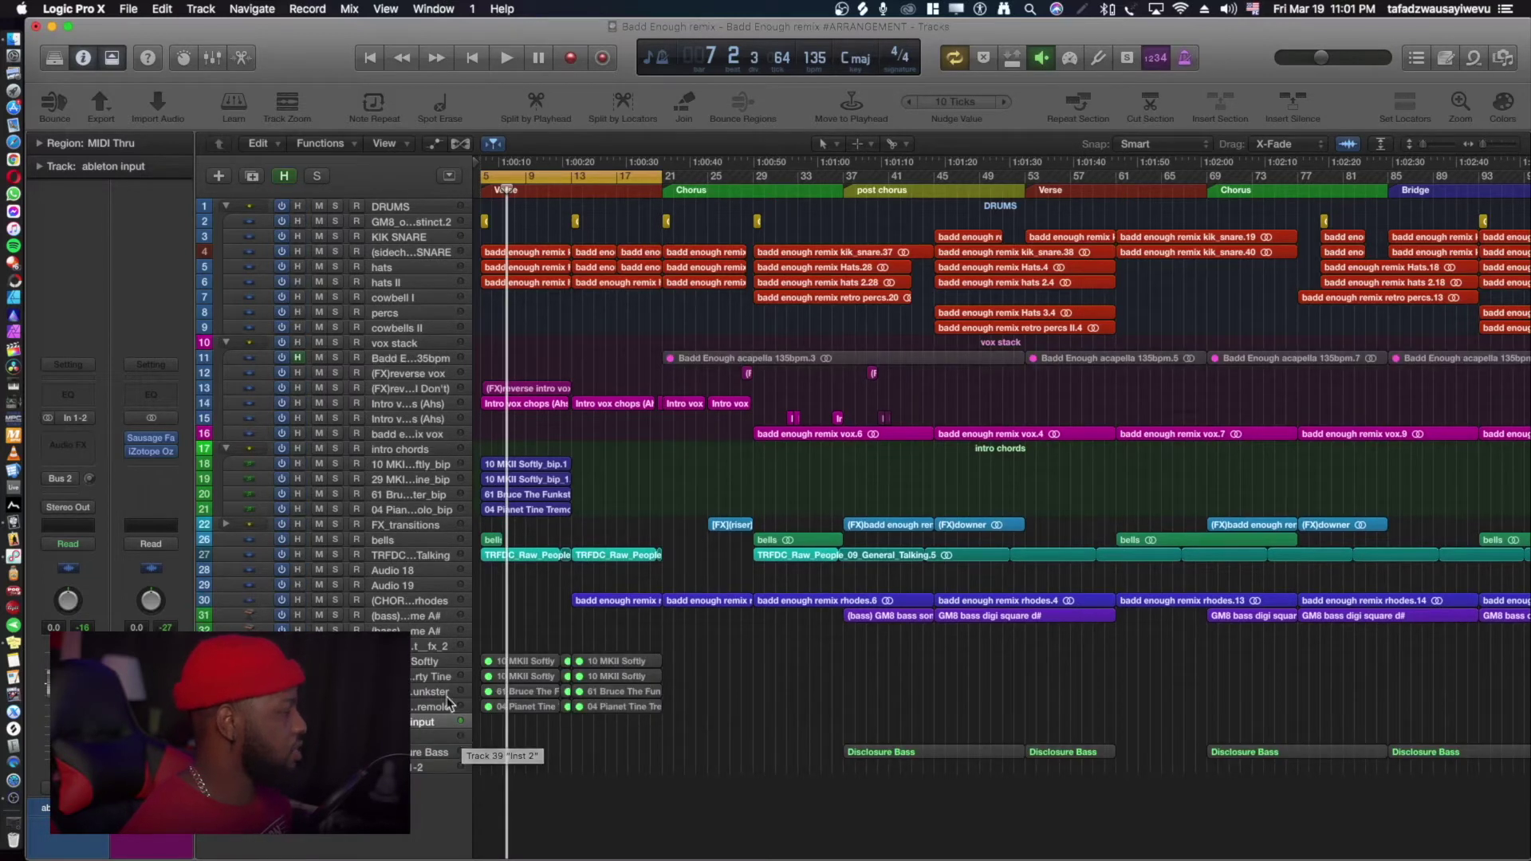
Enlarge the track view around the original 10 MKII Softly instrument on track 34 and solo that track.
{"action": "left_click", "coordinate": [447, 660]}
{"action": "key", "text": "super+Down"}
{"action": "key", "text": "super+Down"}
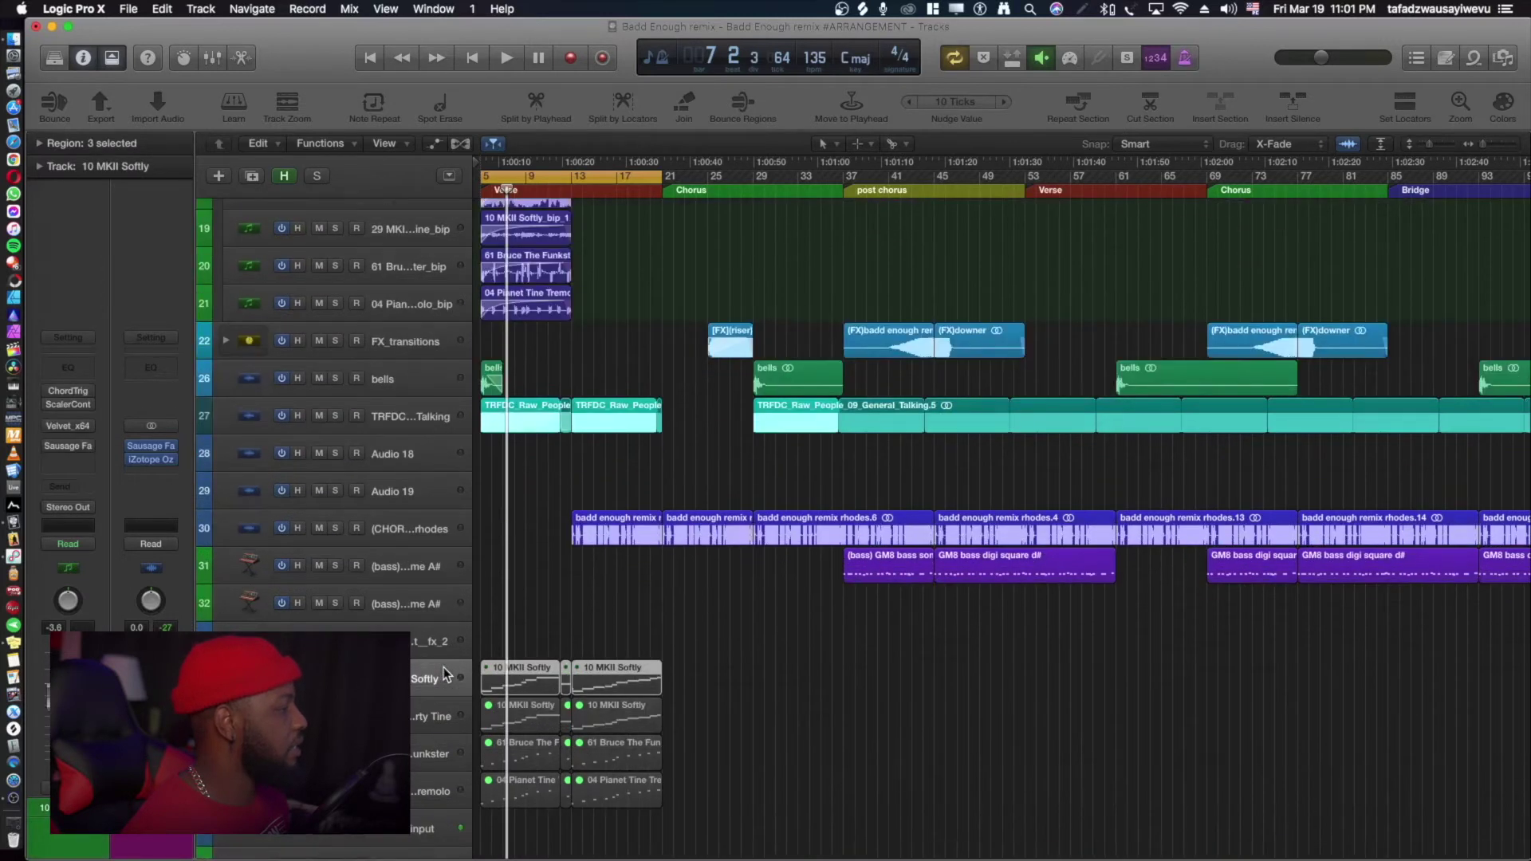
{"action": "key", "text": "super+Up"}
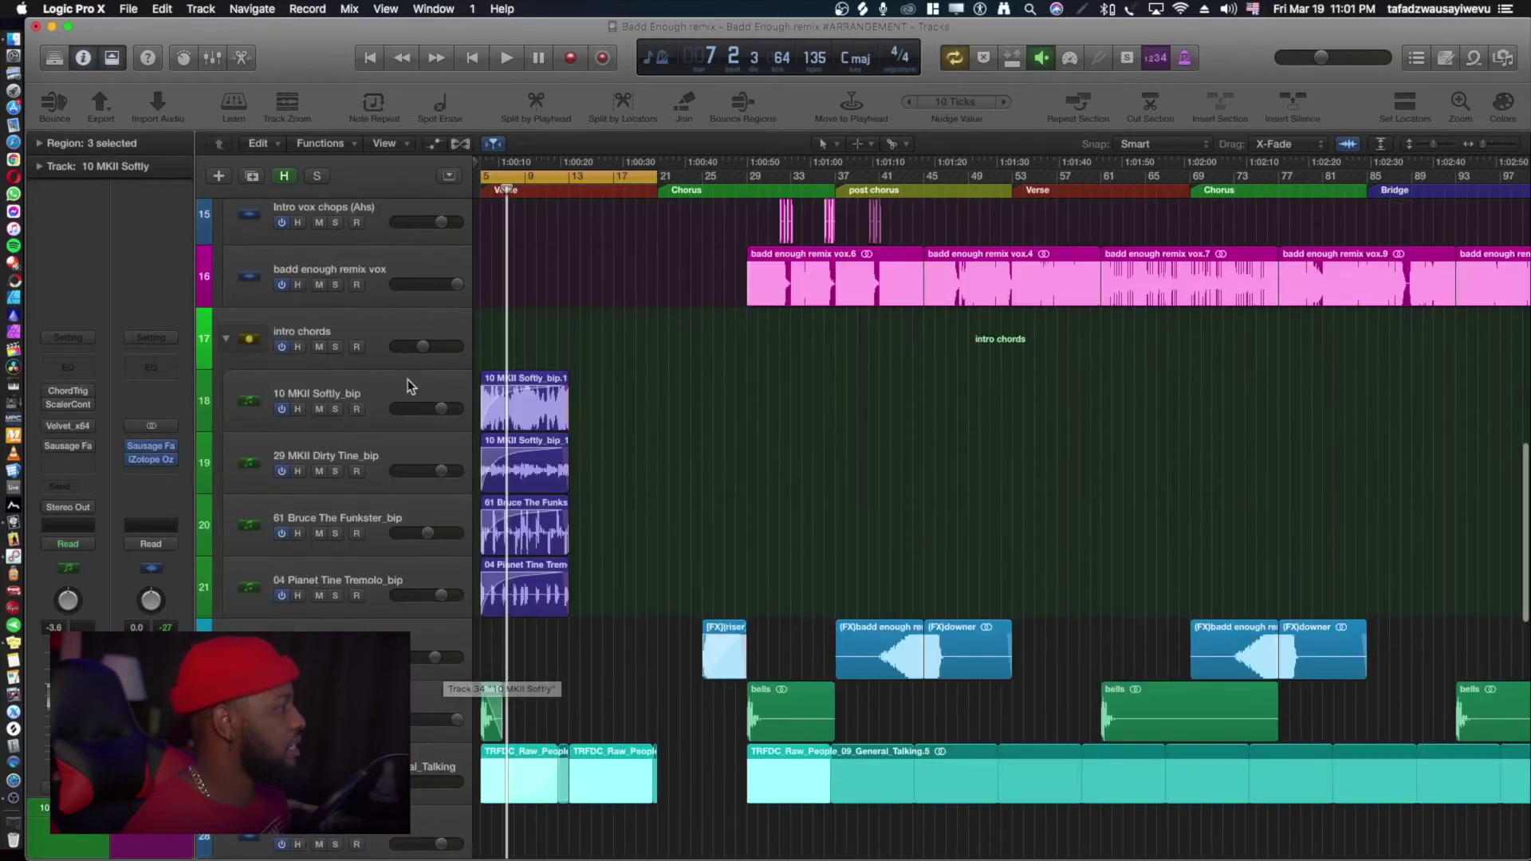
{"action": "key", "text": "super+Down"}
{"action": "scroll", "coordinate": [363, 550], "scroll_direction": "down", "scroll_amount": 3}
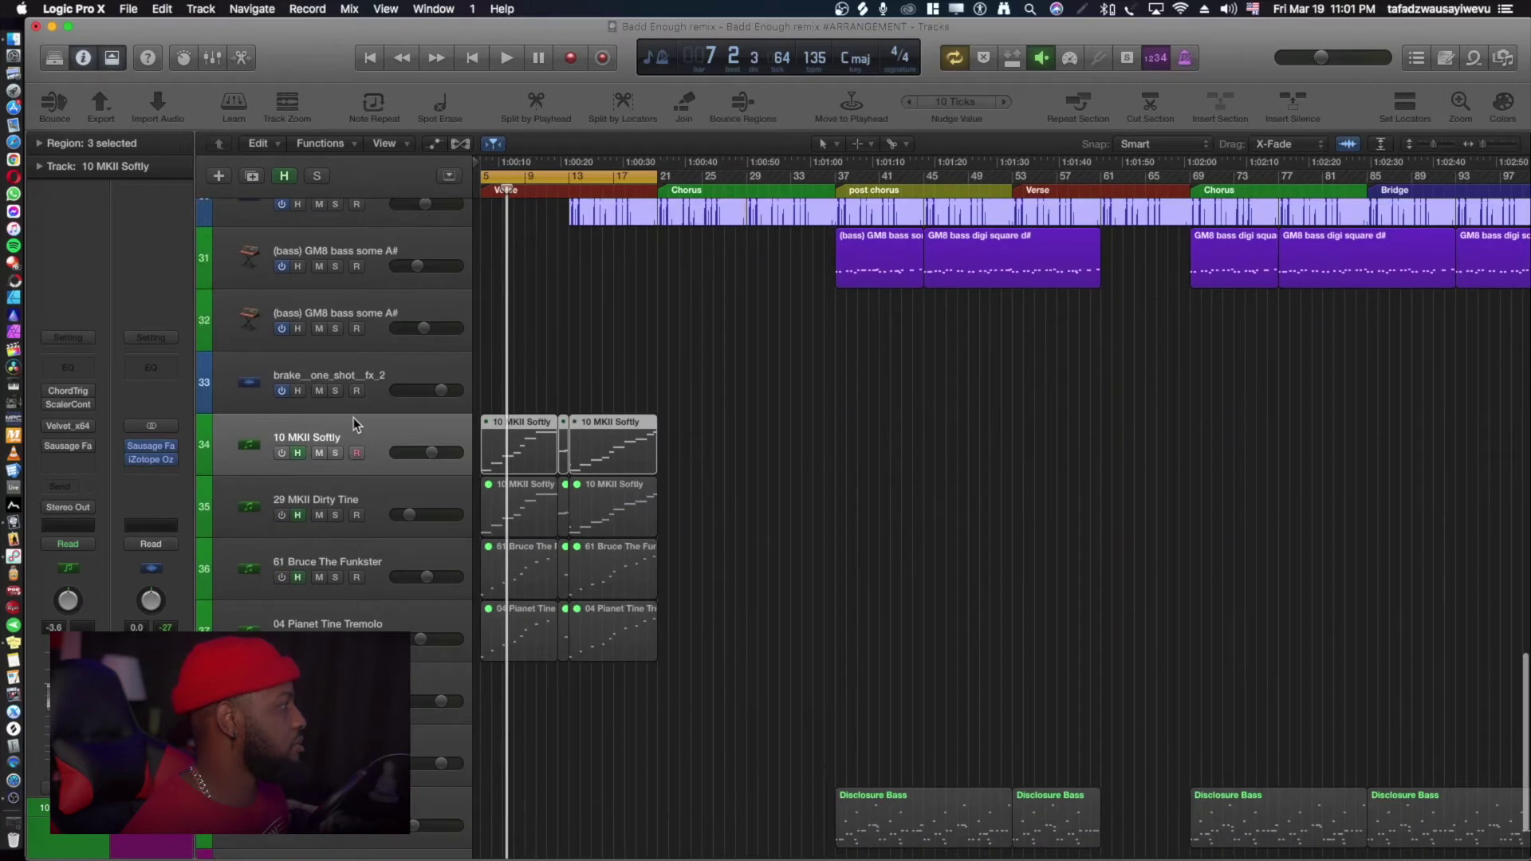
{"action": "left_click", "coordinate": [335, 452]}
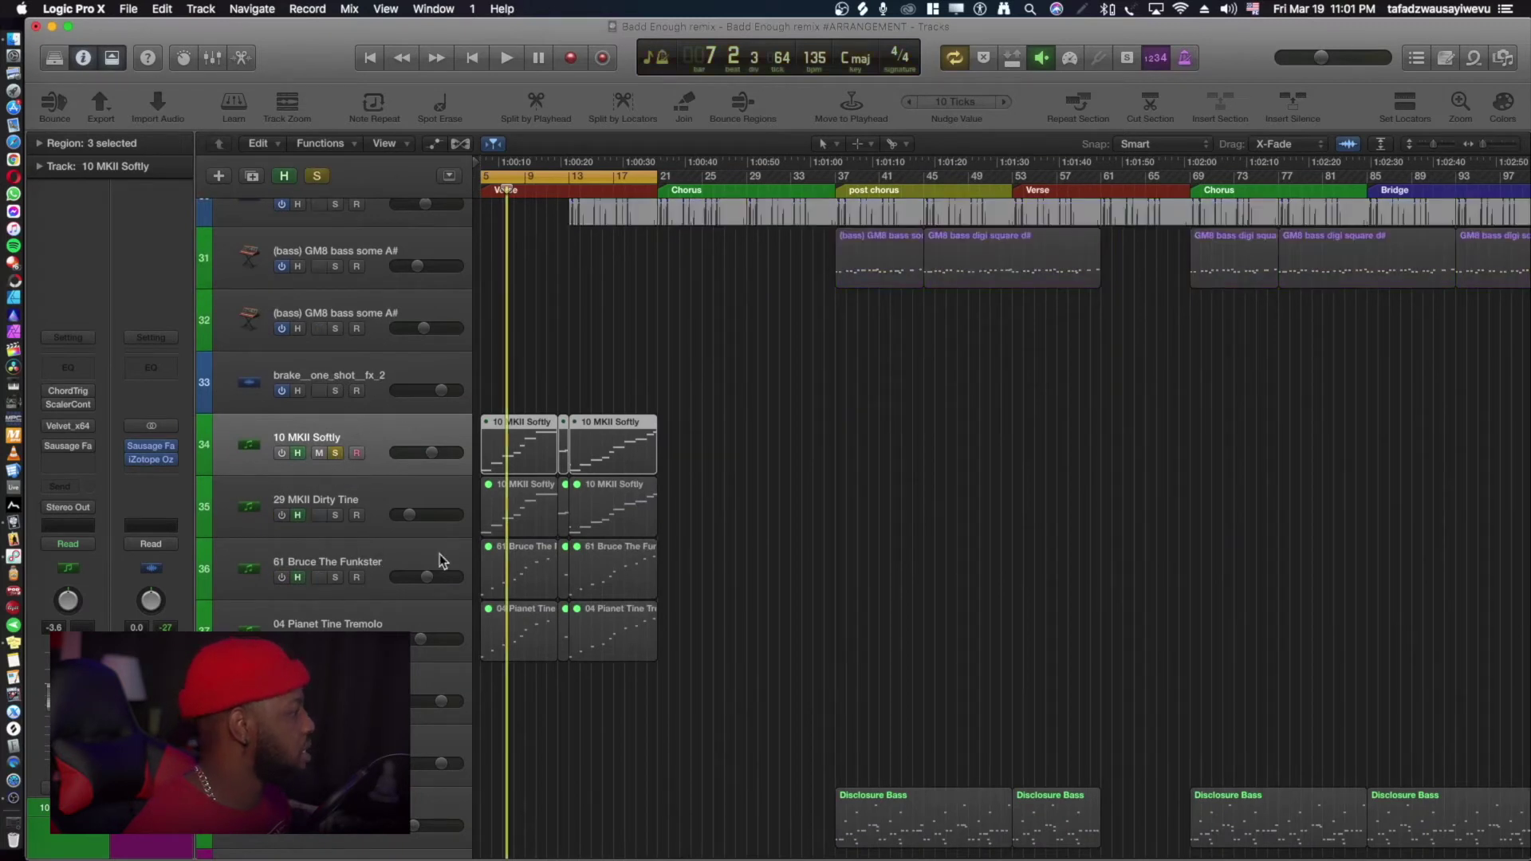
Select all twelve regions on the four original chord instrument tracks and unmute them.
{"action": "left_click_drag", "start_coordinate": [705, 696], "coordinate": [526, 433]}
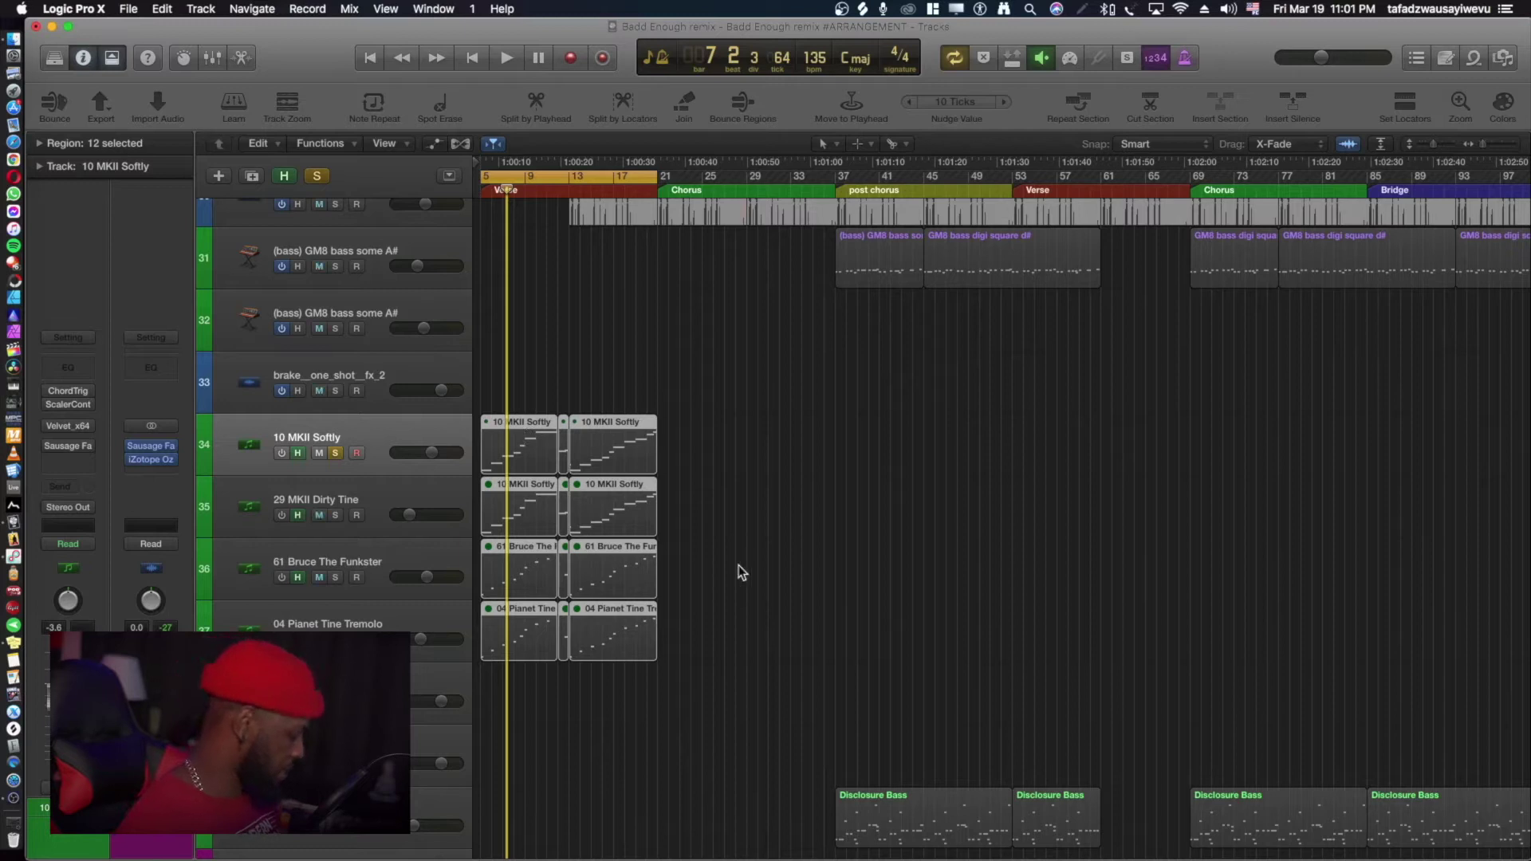
{"action": "key", "text": "ctrl+m"}
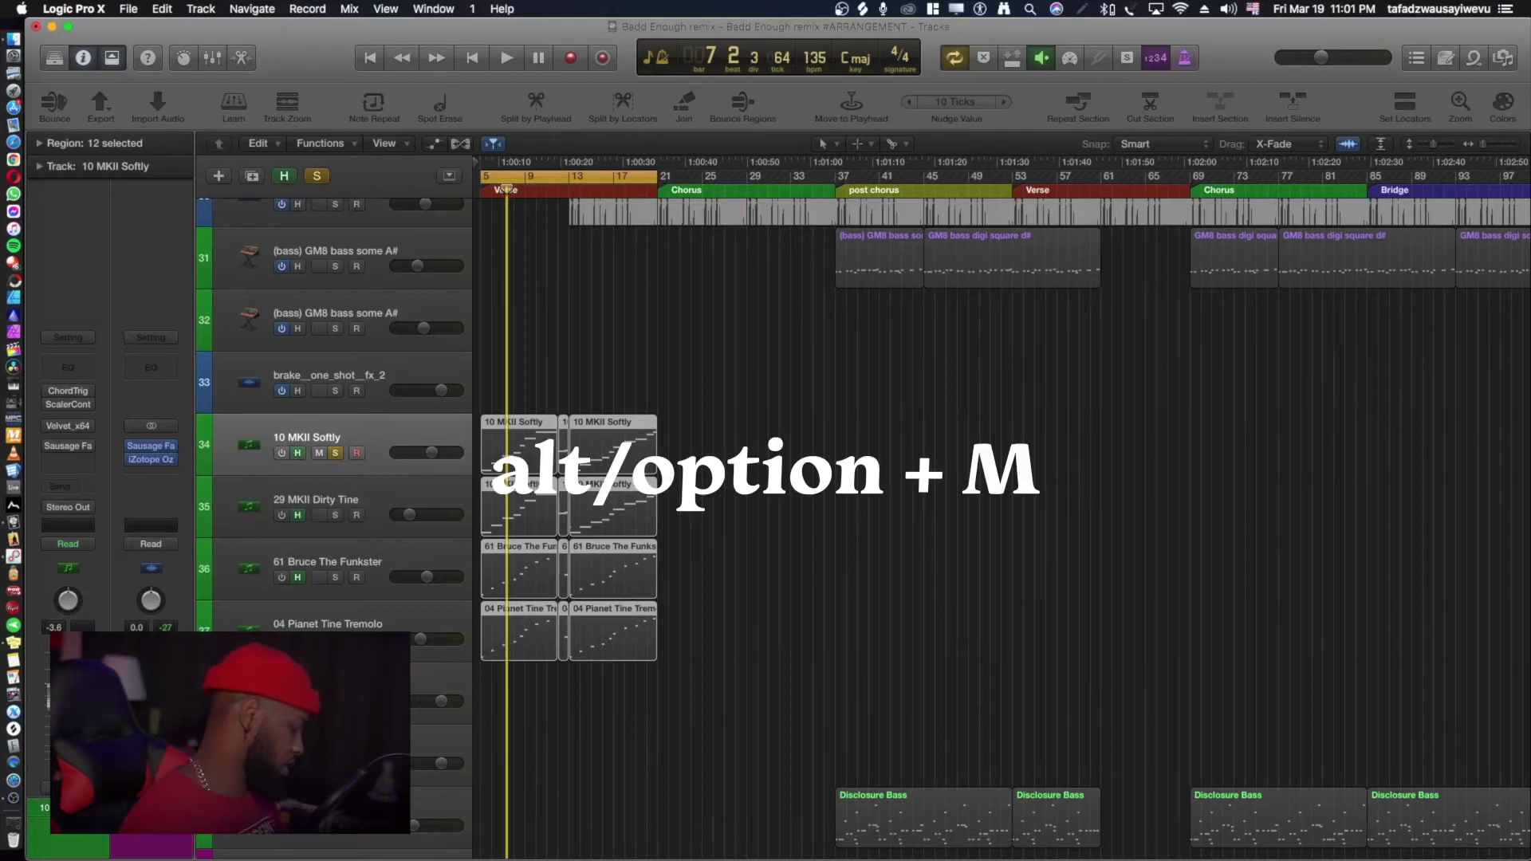
{"action": "key", "text": "alt+m"}
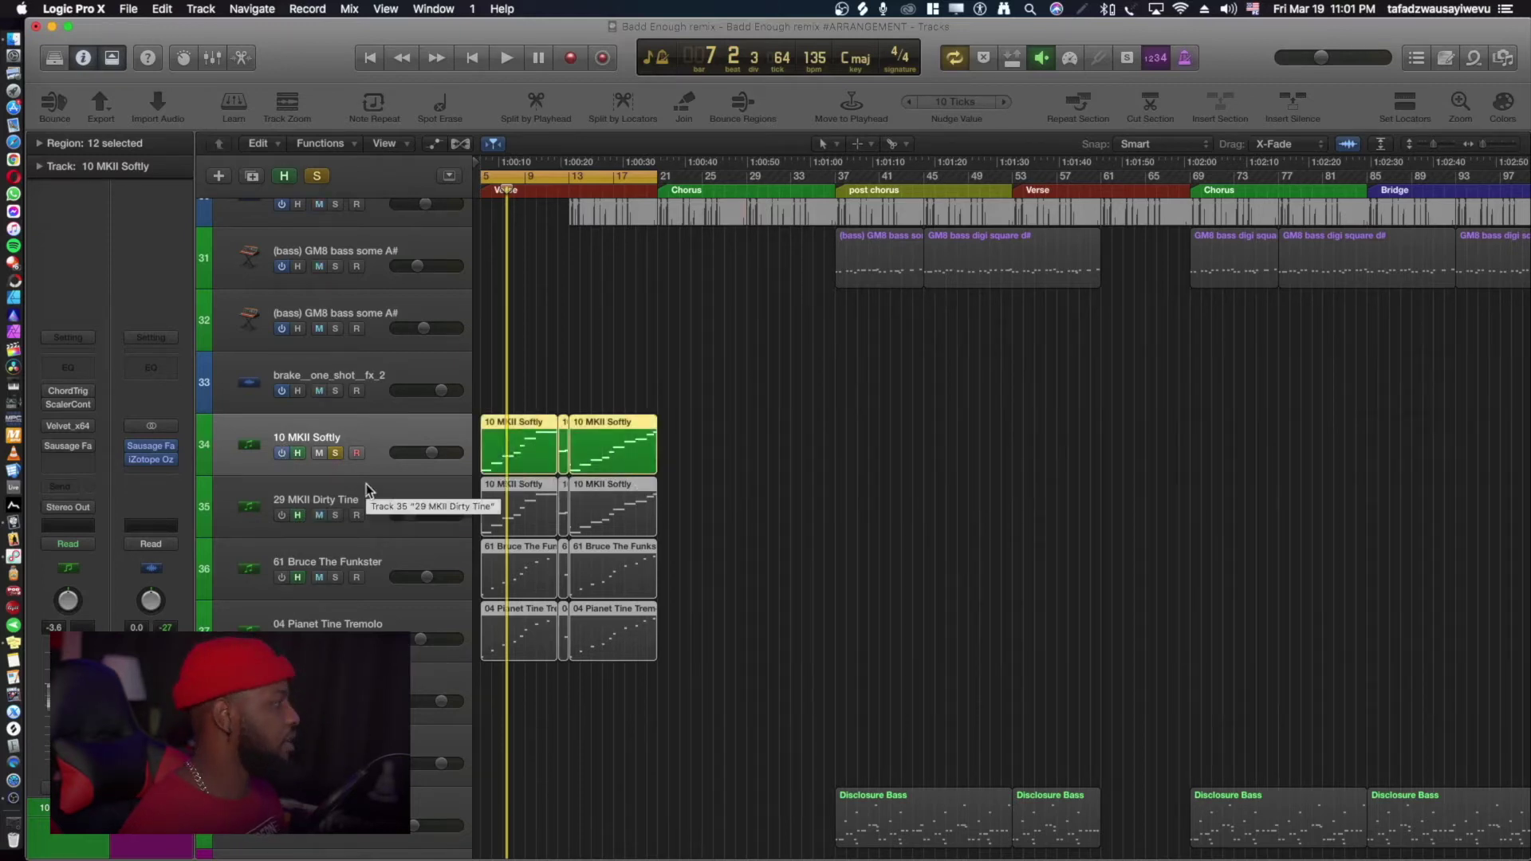
Solo the original 29 MKII Dirty Tine, 61 Bruce The Funkster and 04 Pianet Tine Tremolo tracks as well.
{"action": "left_click", "coordinate": [366, 485]}
{"action": "left_click", "coordinate": [371, 543]}
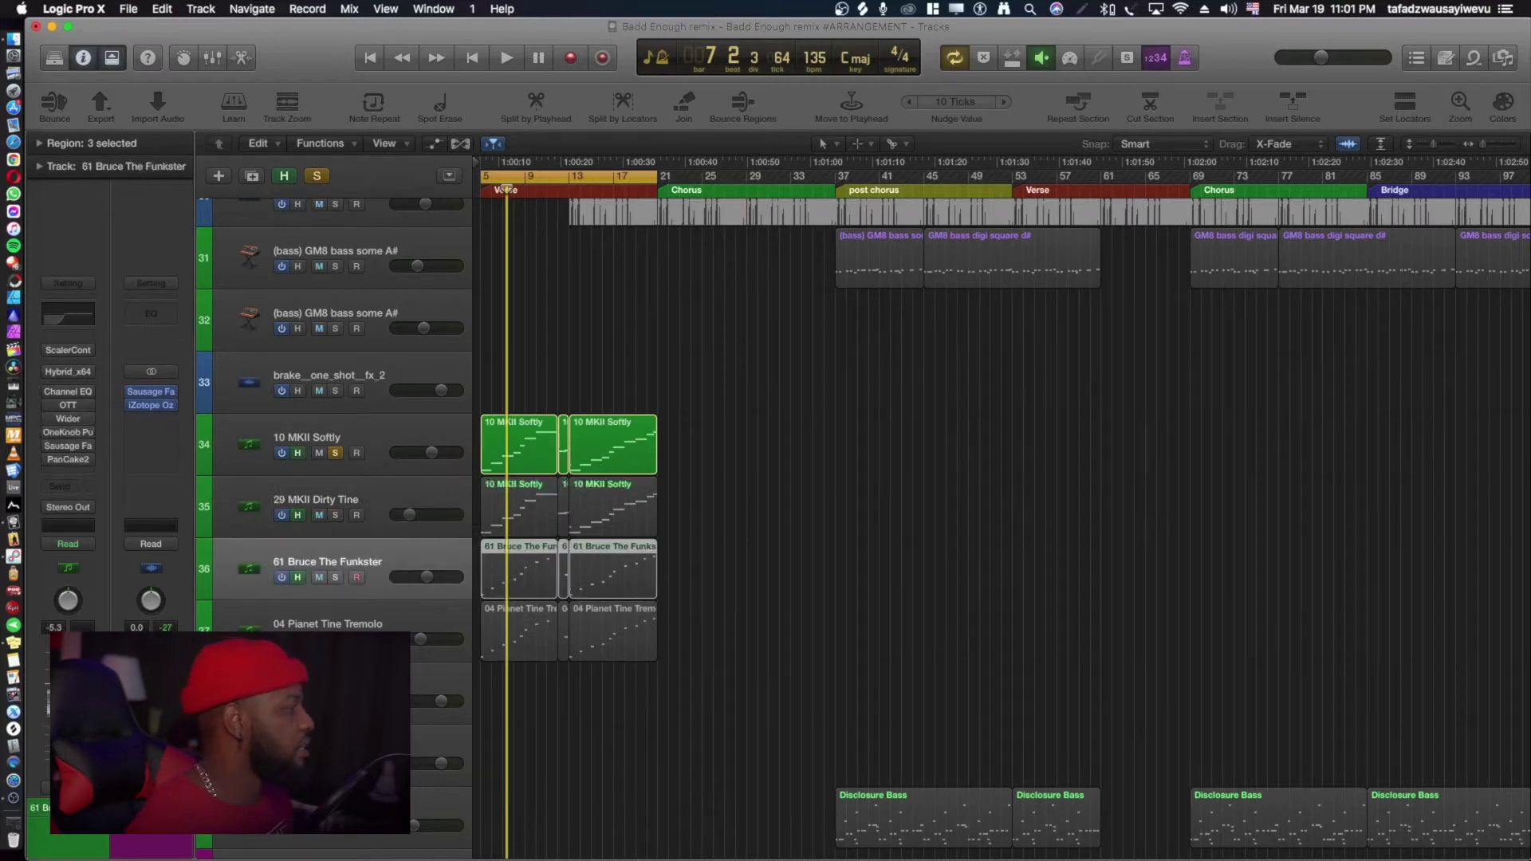
{"action": "left_click", "coordinate": [334, 516]}
{"action": "left_click", "coordinate": [335, 578]}
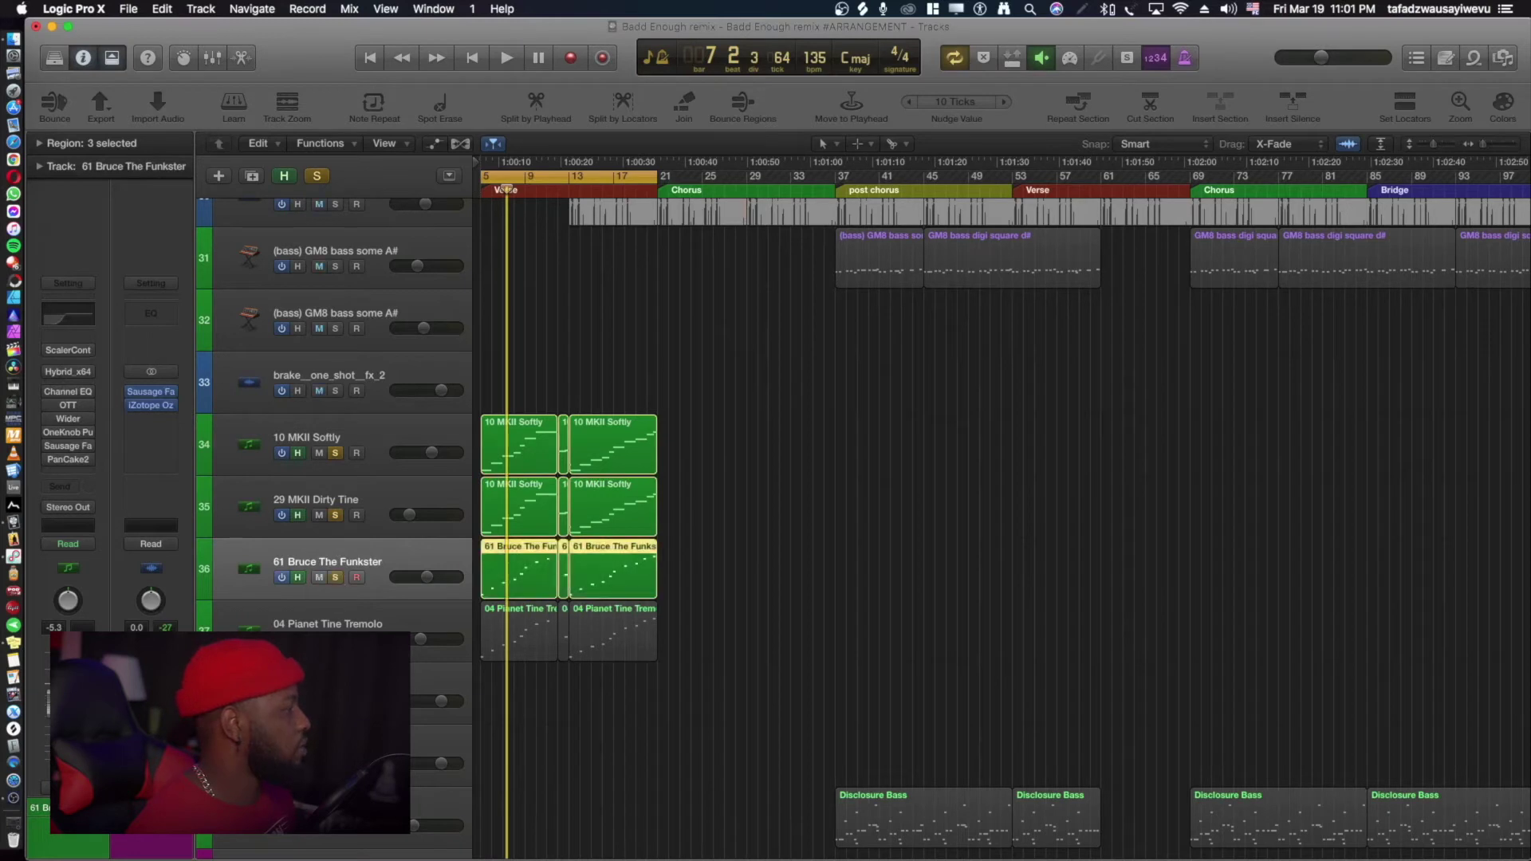
{"action": "left_click", "coordinate": [335, 639]}
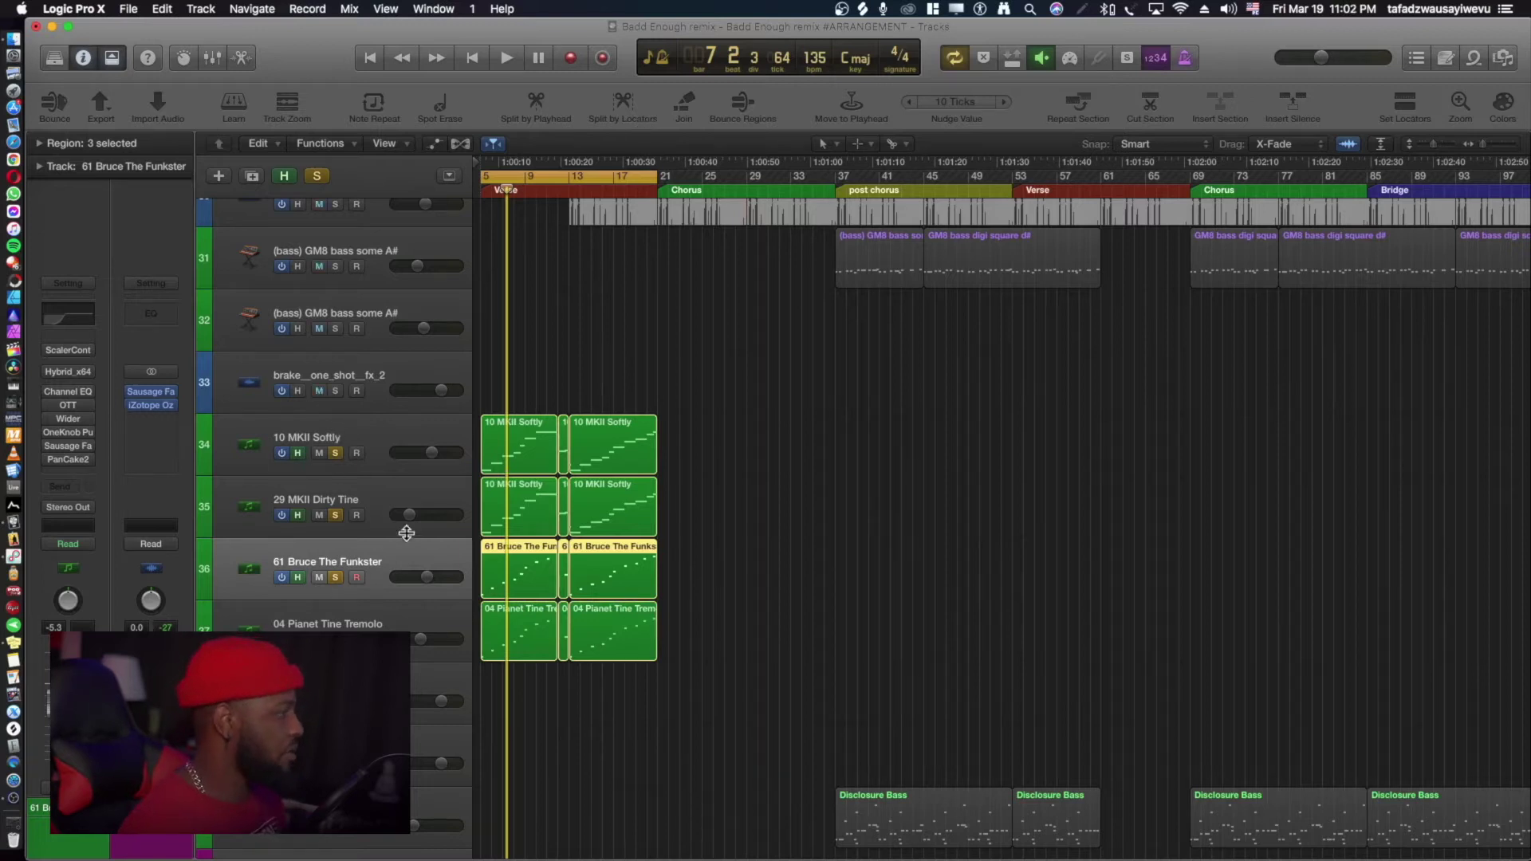
Select the original 10 MKII Softly and neighbouring instrument tracks and play the four soloed chord layers within the cycle range.
{"action": "left_click", "coordinate": [351, 448]}
{"action": "key", "text": "space"}
{"action": "key", "text": "space"}
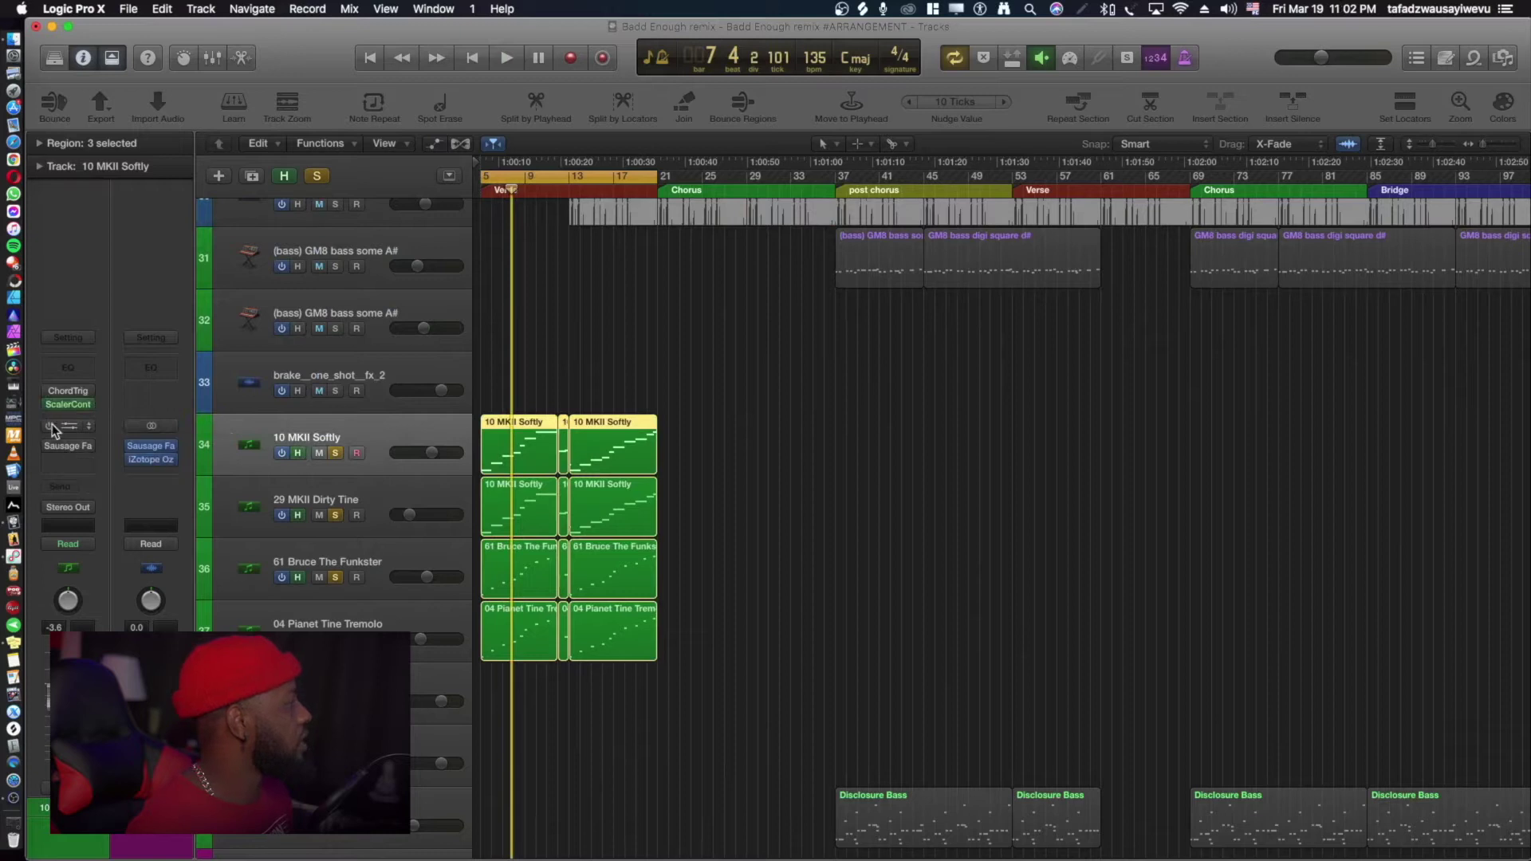
{"action": "left_click", "coordinate": [384, 510]}
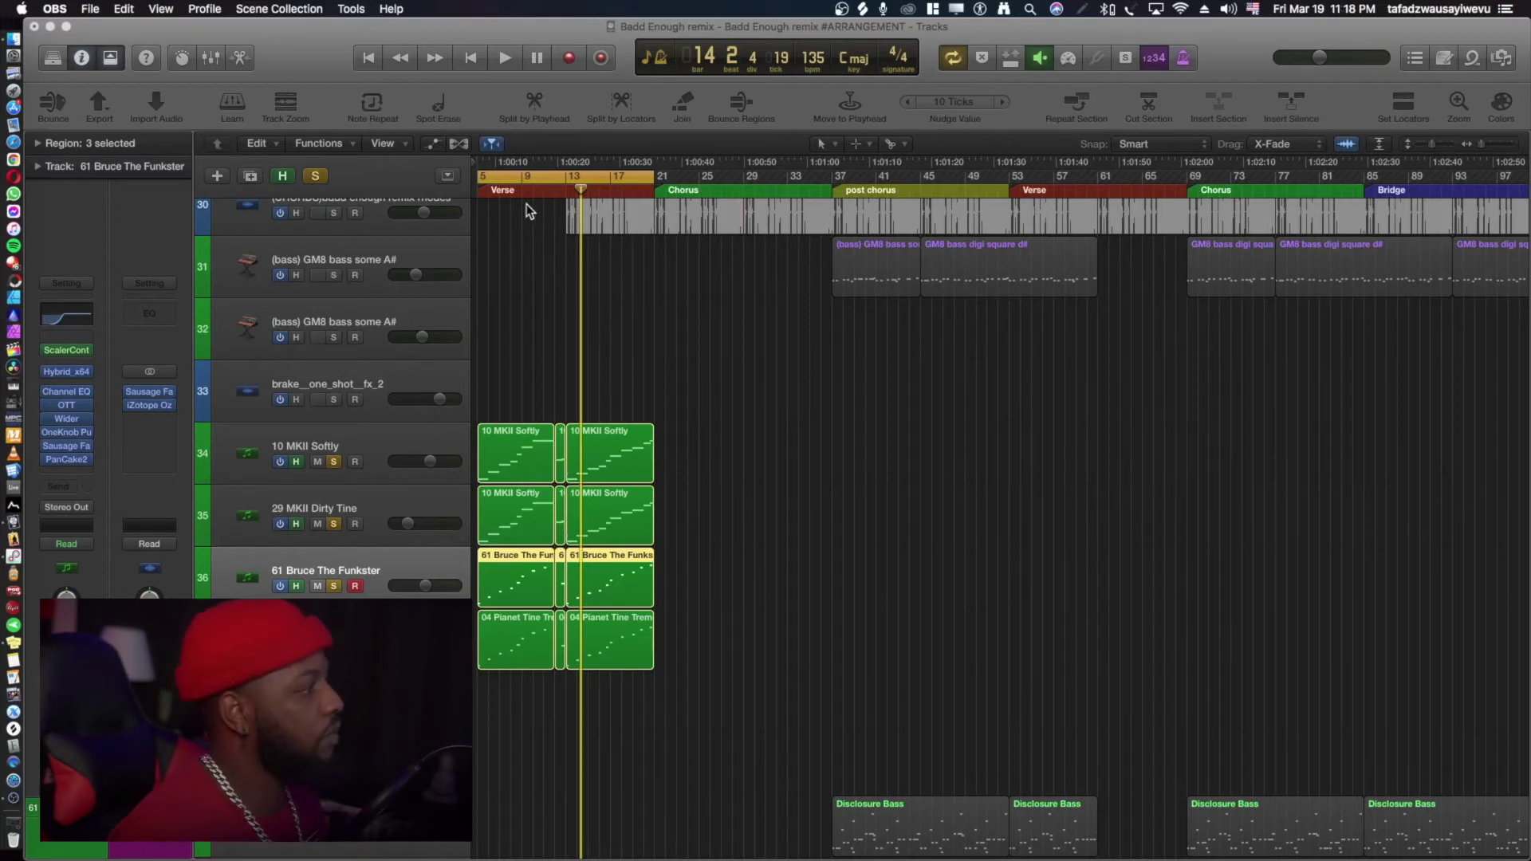
{"action": "left_click", "coordinate": [533, 339]}
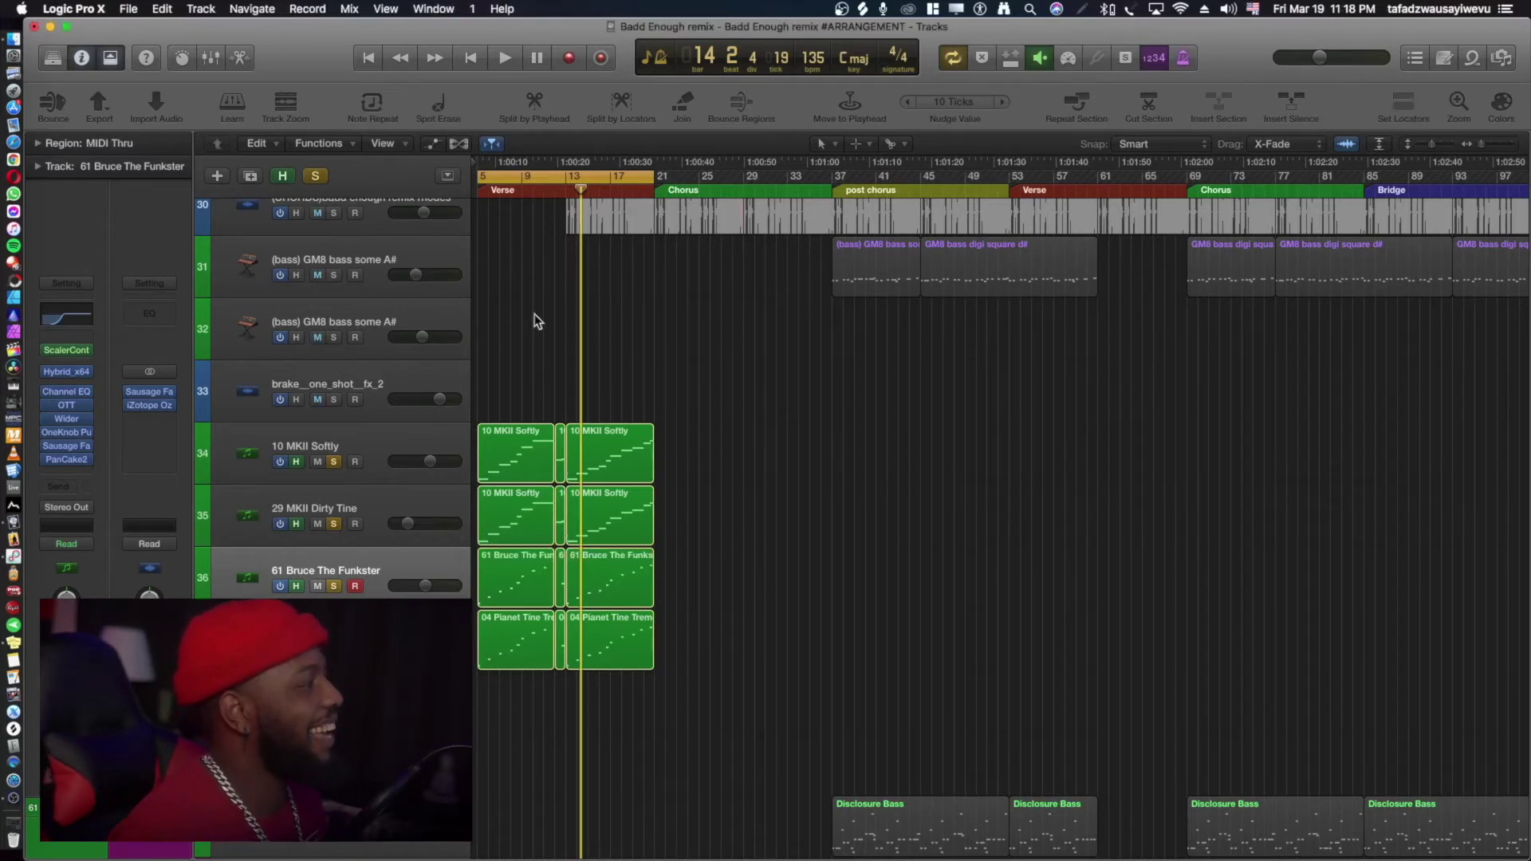
{"action": "key", "text": "space"}
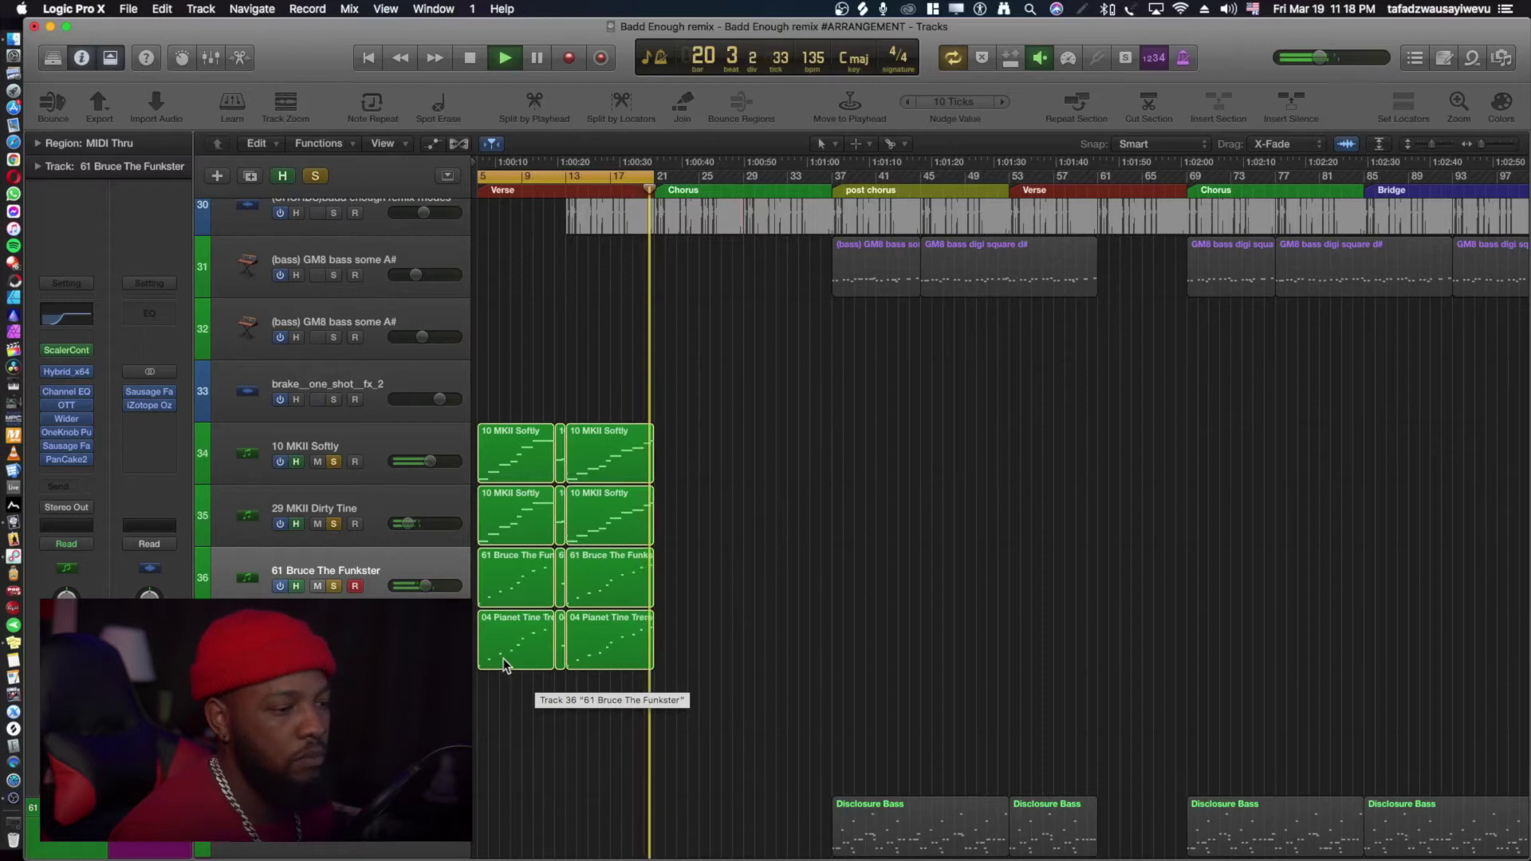
Stop playback and open the Velvet instrument on the 10 MKII Softly track, placing its window over the arrangement for inspection.
{"action": "key", "text": "space"}
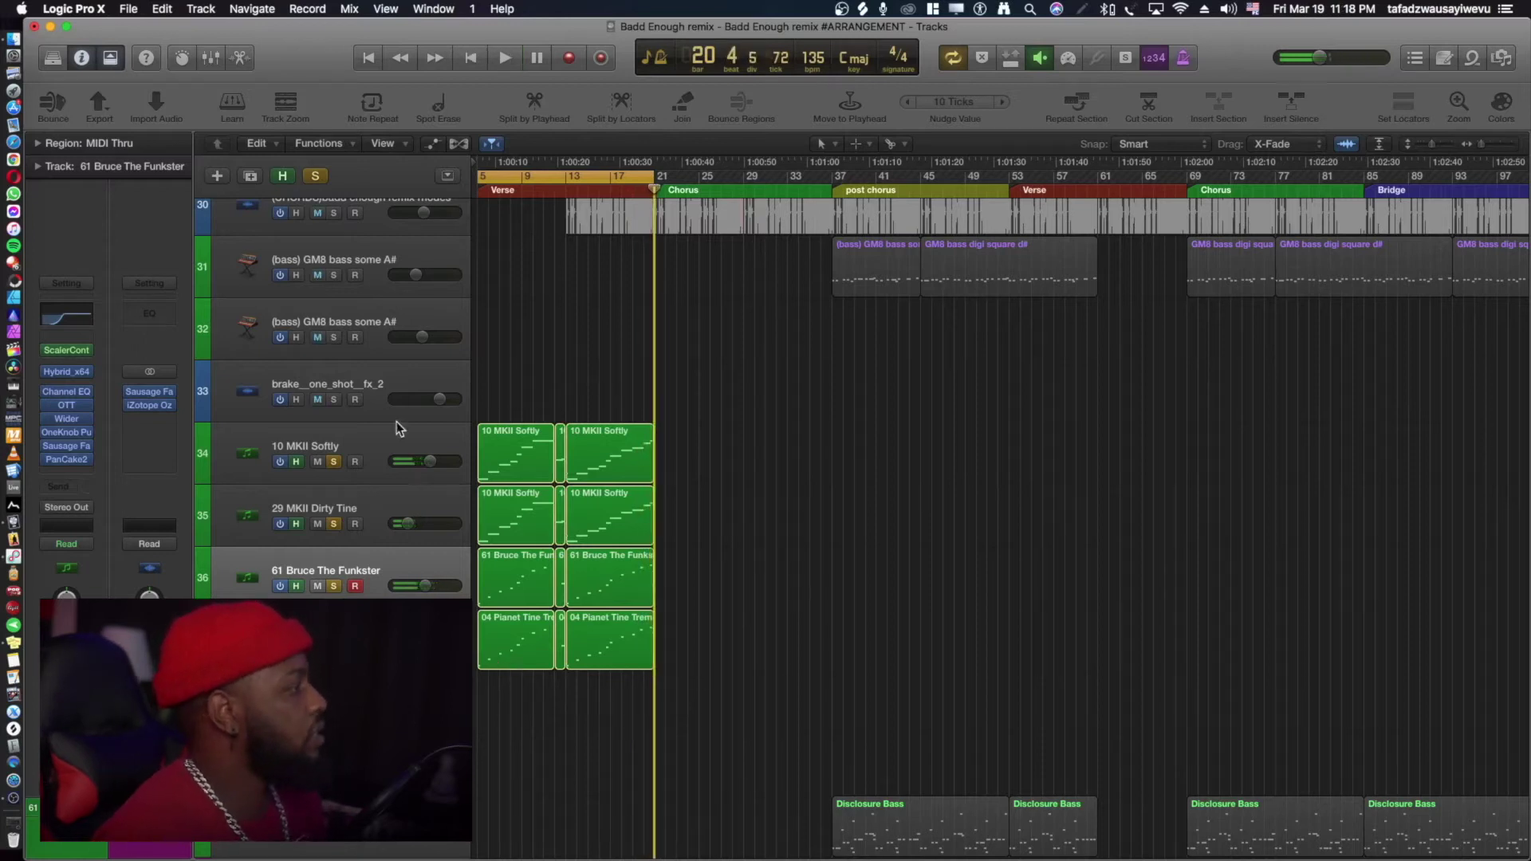
{"action": "left_click", "coordinate": [386, 442]}
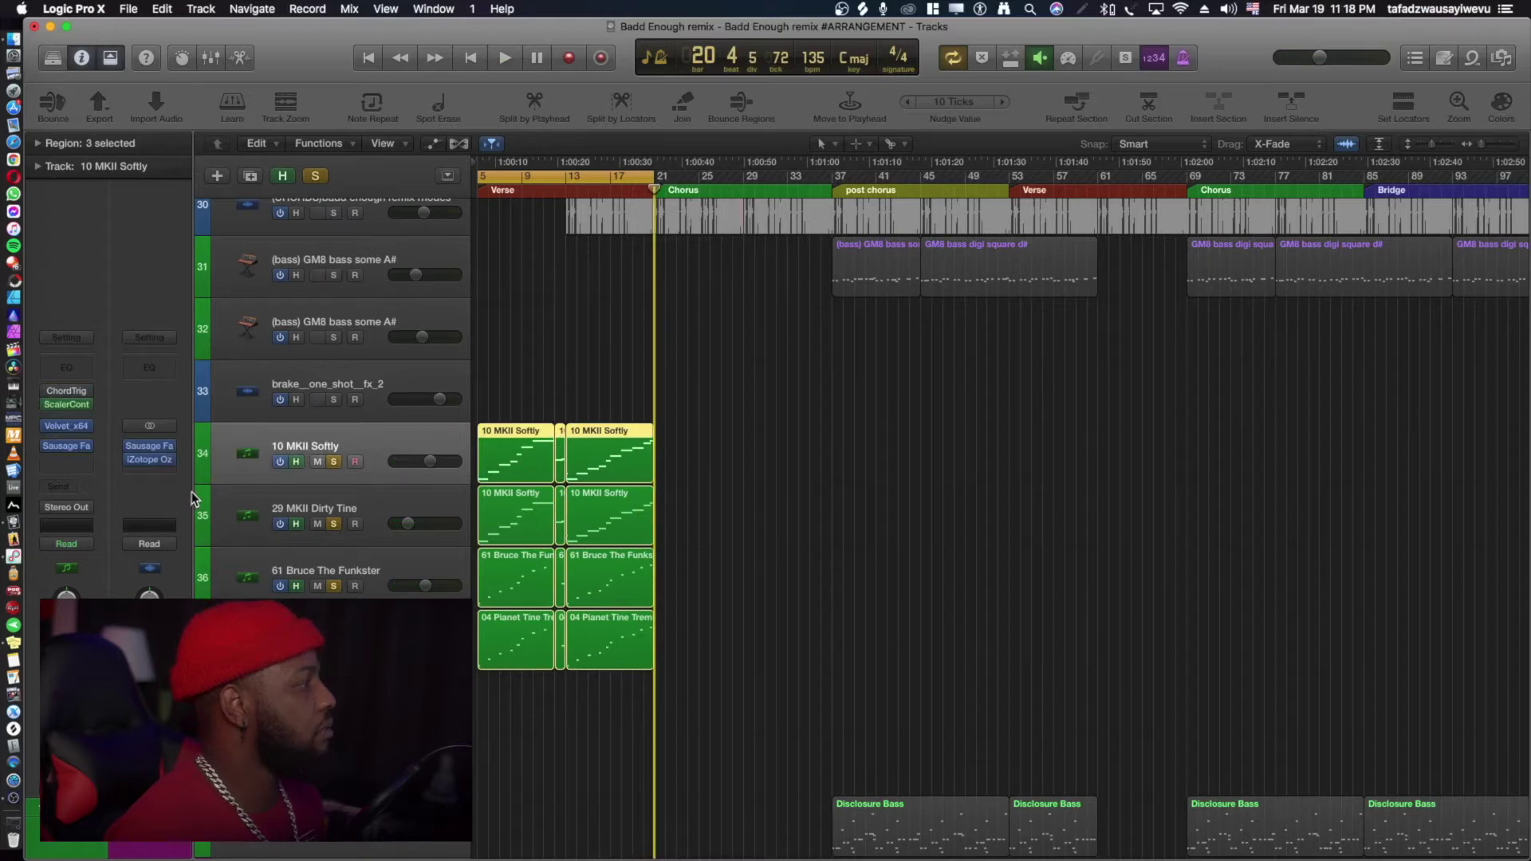
{"action": "left_click", "coordinate": [67, 427]}
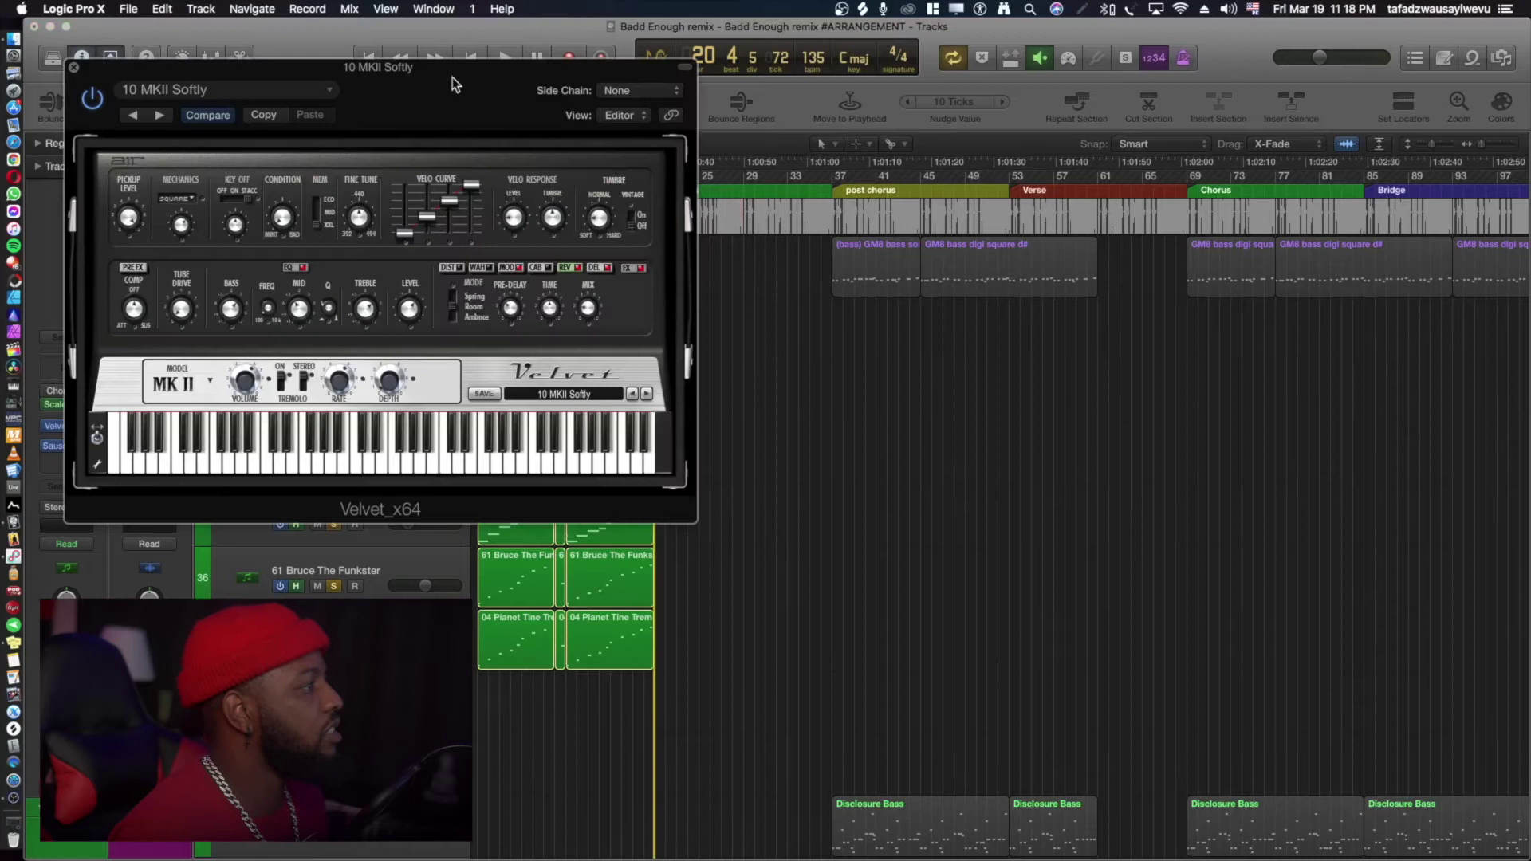
{"action": "left_click_drag", "start_coordinate": [449, 100], "coordinate": [900, 155]}
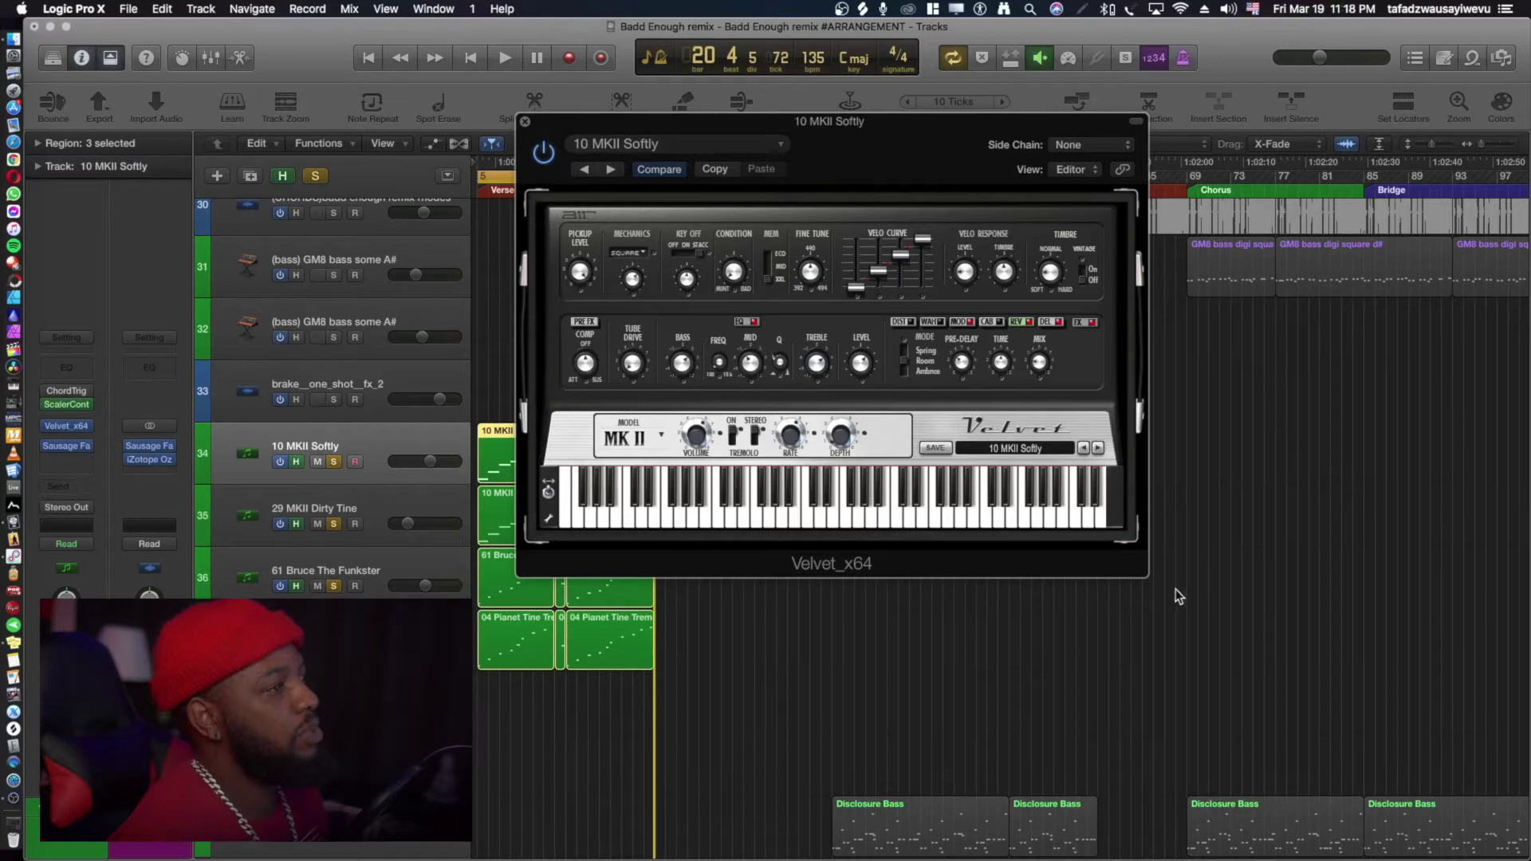
Examine the chord sets in ScalerControl 2 on the 10 MKII Softly track, then close the Scaler and Velvet windows.
{"action": "left_click", "coordinate": [66, 404]}
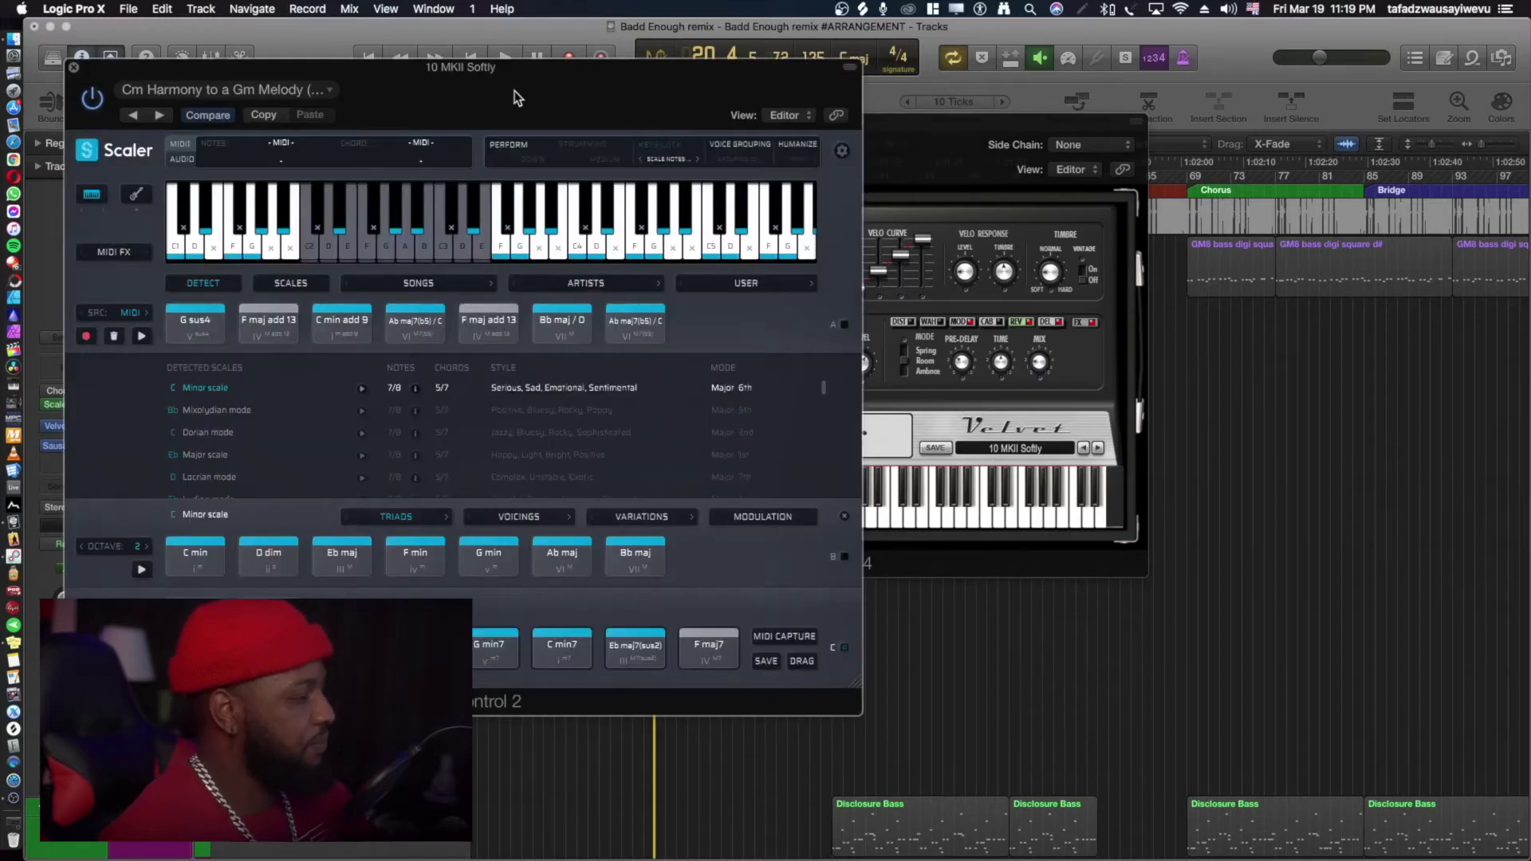
{"action": "left_click_drag", "start_coordinate": [520, 93], "coordinate": [965, 126]}
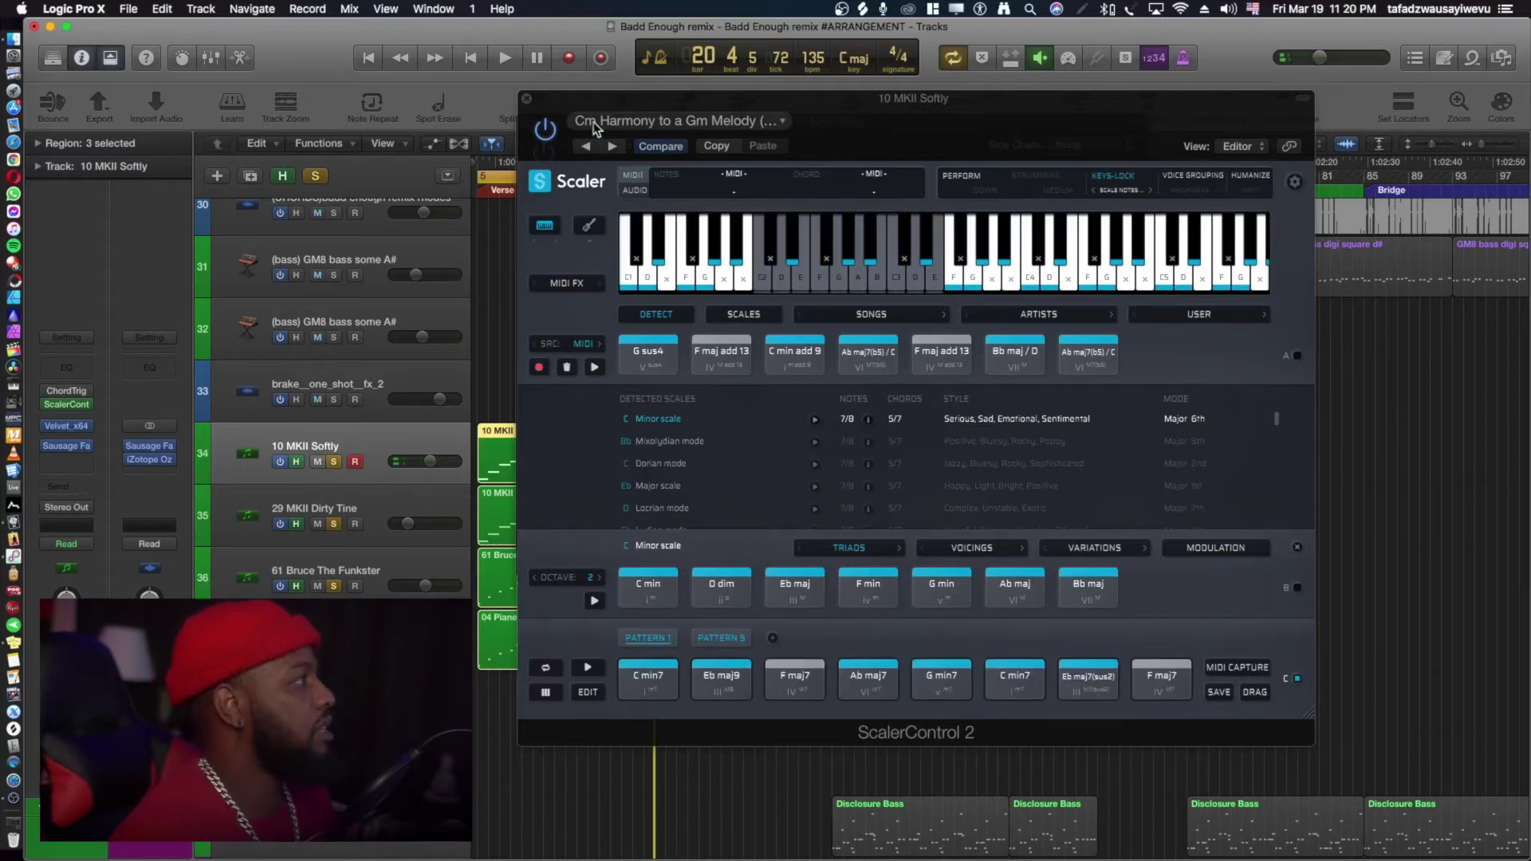
{"action": "left_click", "coordinate": [526, 98]}
{"action": "scroll", "coordinate": [392, 462], "scroll_direction": "down", "scroll_amount": 1}
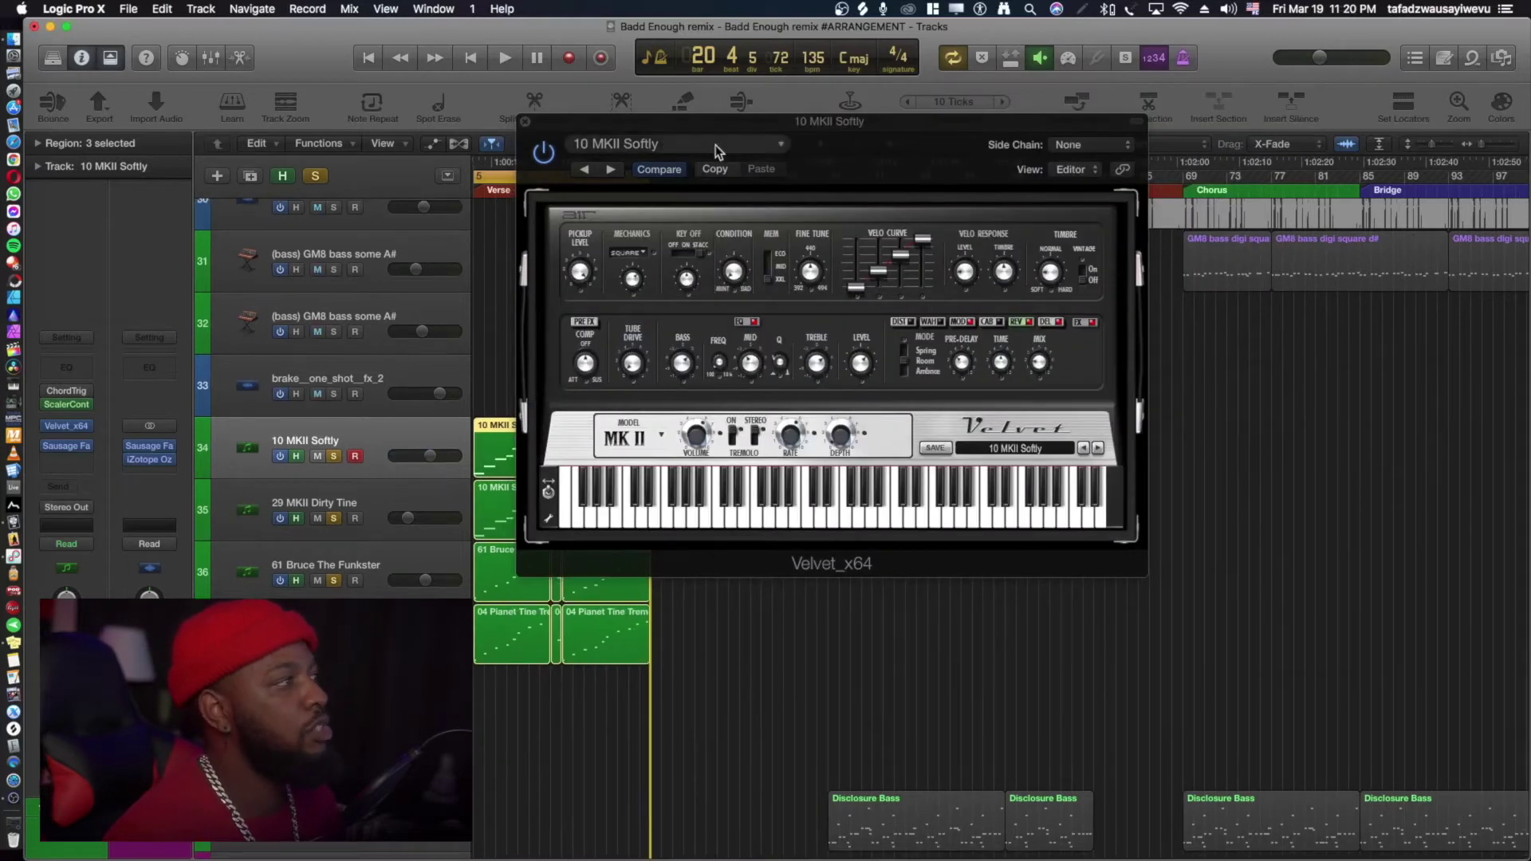
{"action": "left_click", "coordinate": [525, 122]}
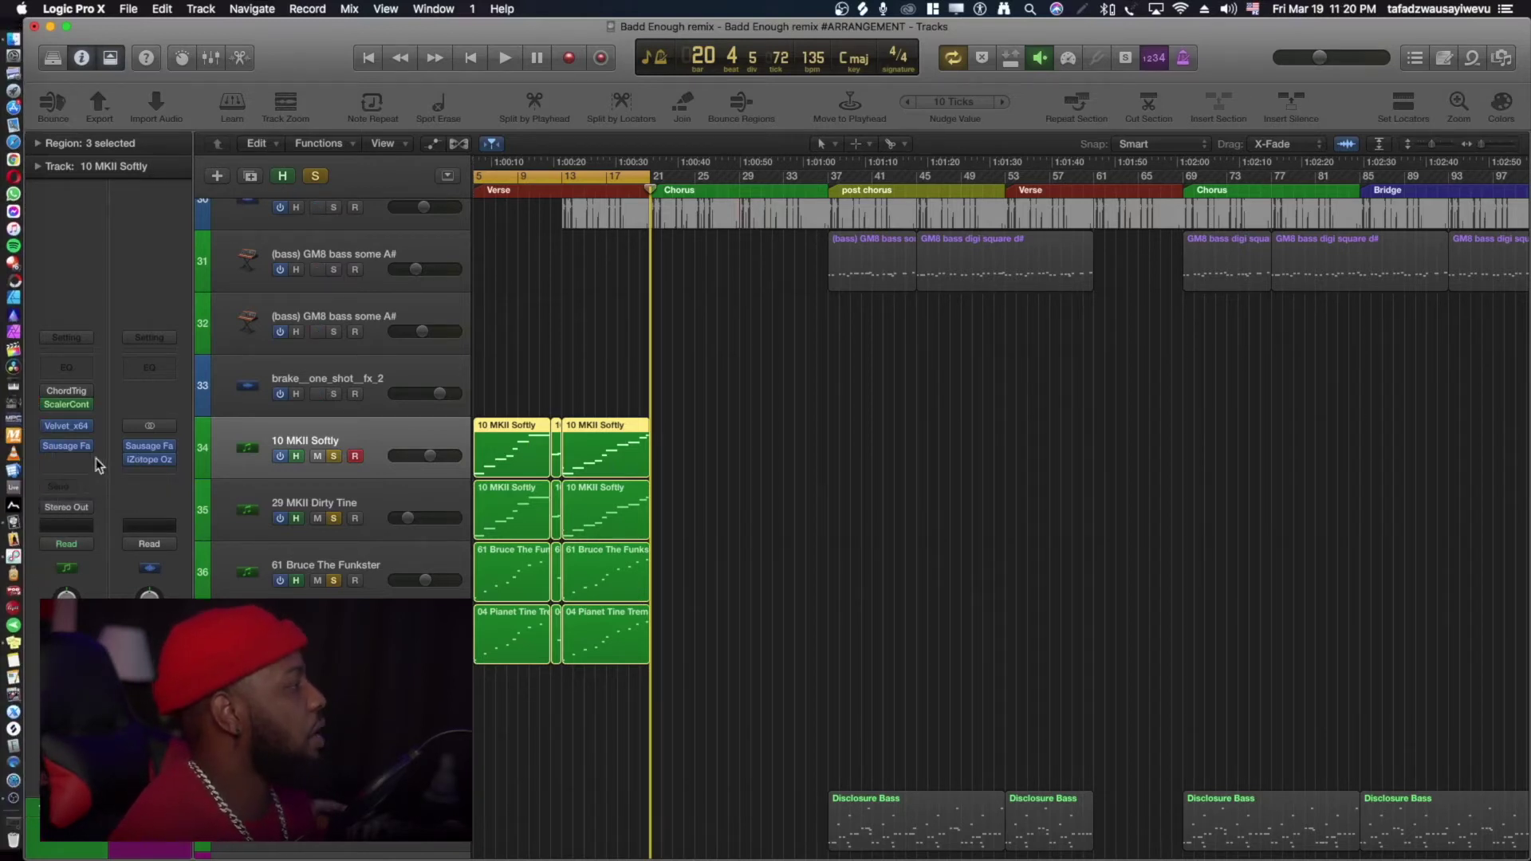
Inspect the Fatness and Color settings of Sausage Fattener on the 10 MKII Softly track and close the plug-in.
{"action": "left_click", "coordinate": [67, 447]}
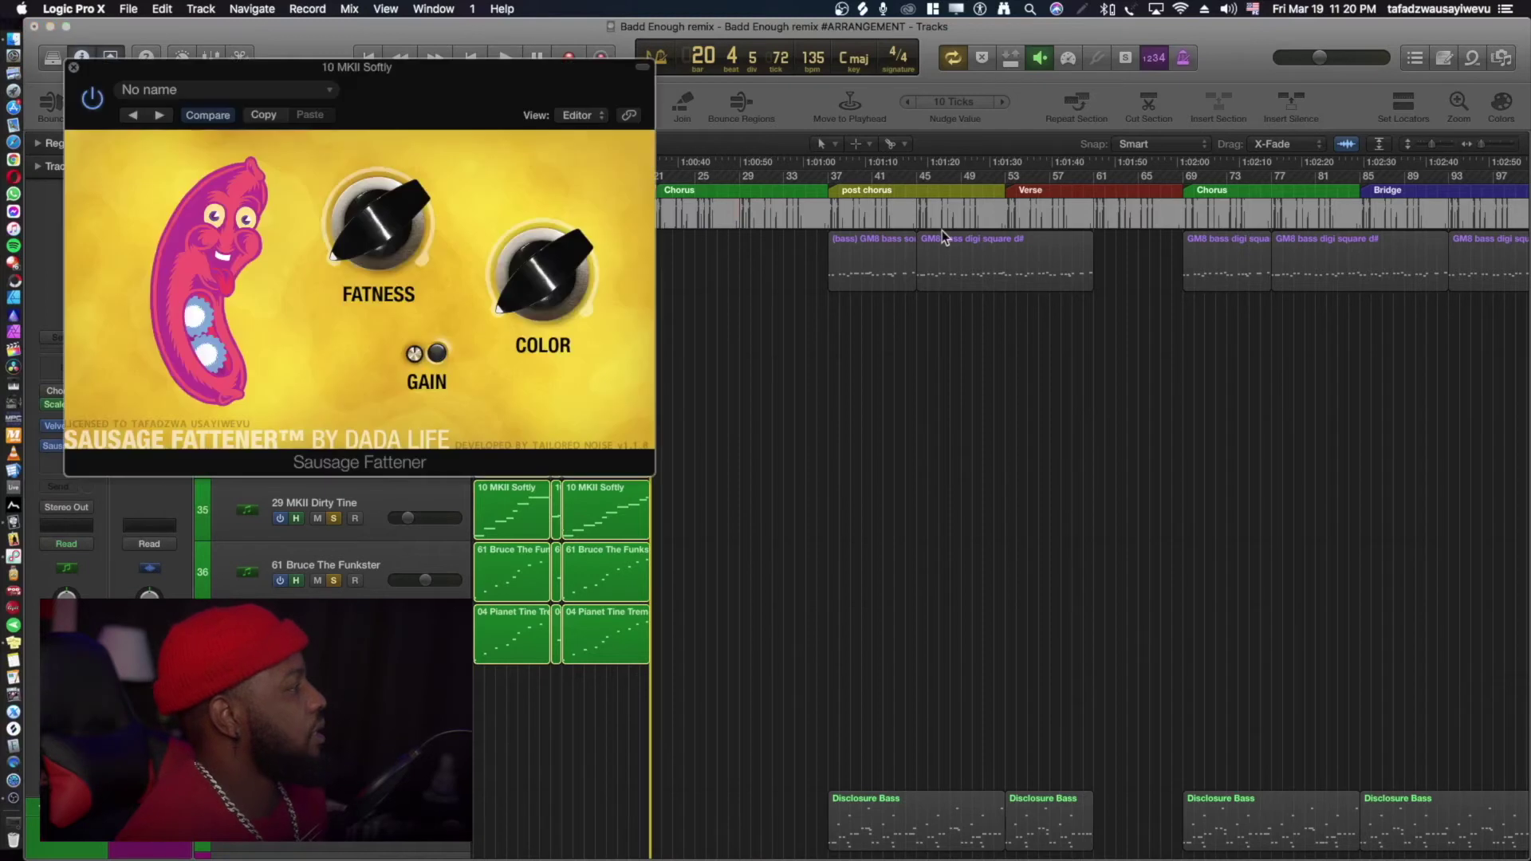
{"action": "left_click_drag", "start_coordinate": [410, 112], "coordinate": [1005, 281]}
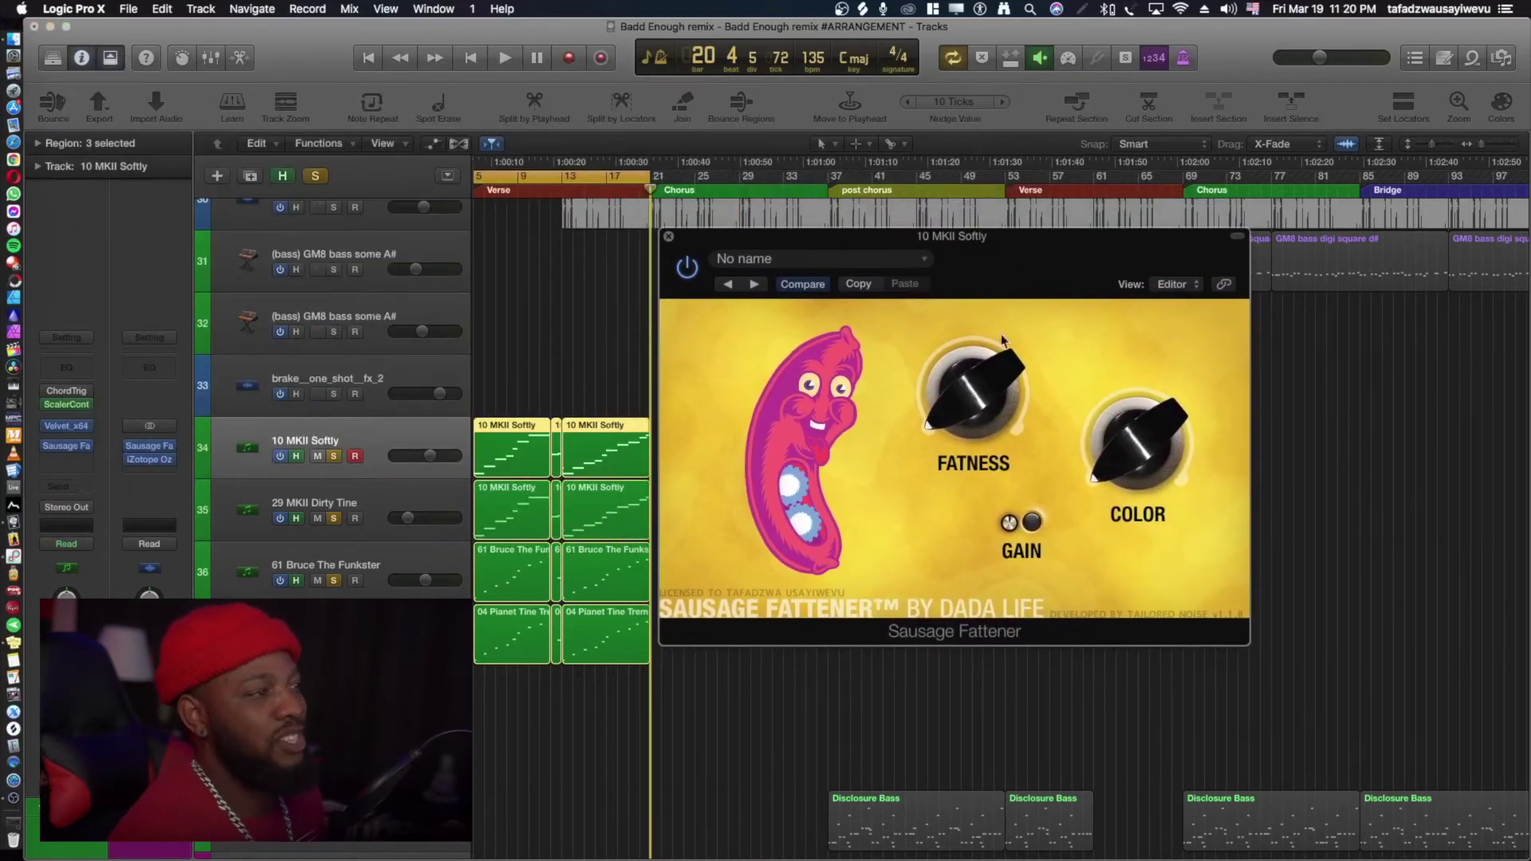
{"action": "mouse_move", "coordinate": [993, 360]}
{"action": "left_click_drag", "start_coordinate": [993, 359], "coordinate": [993, 357]}
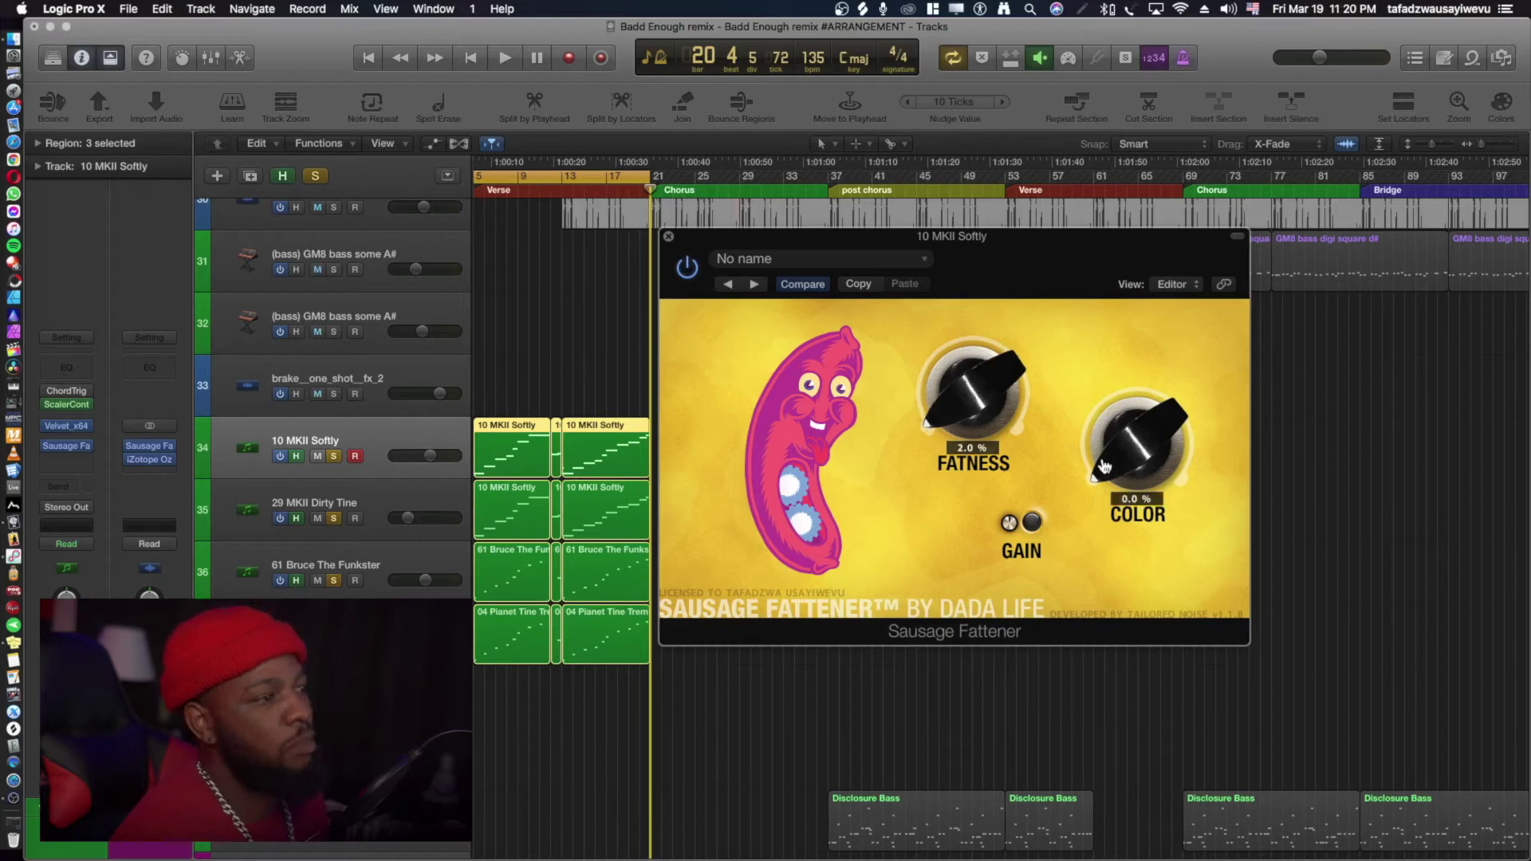
{"action": "left_click", "coordinate": [669, 236]}
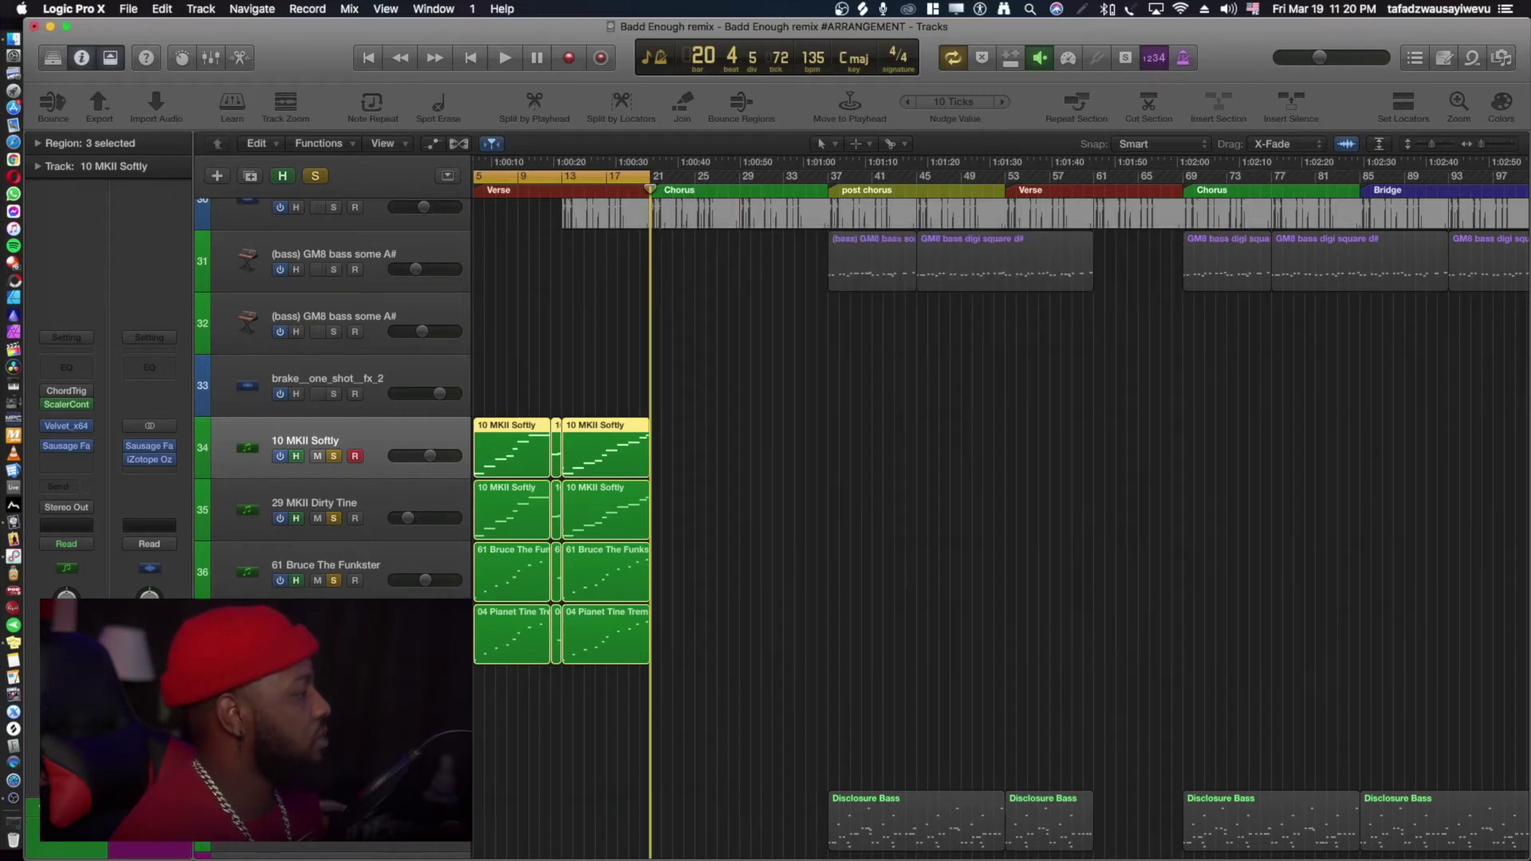
Select the 29 MKII Dirty Tine track and open one of its insert effects for inspection.
{"action": "left_click", "coordinate": [400, 493]}
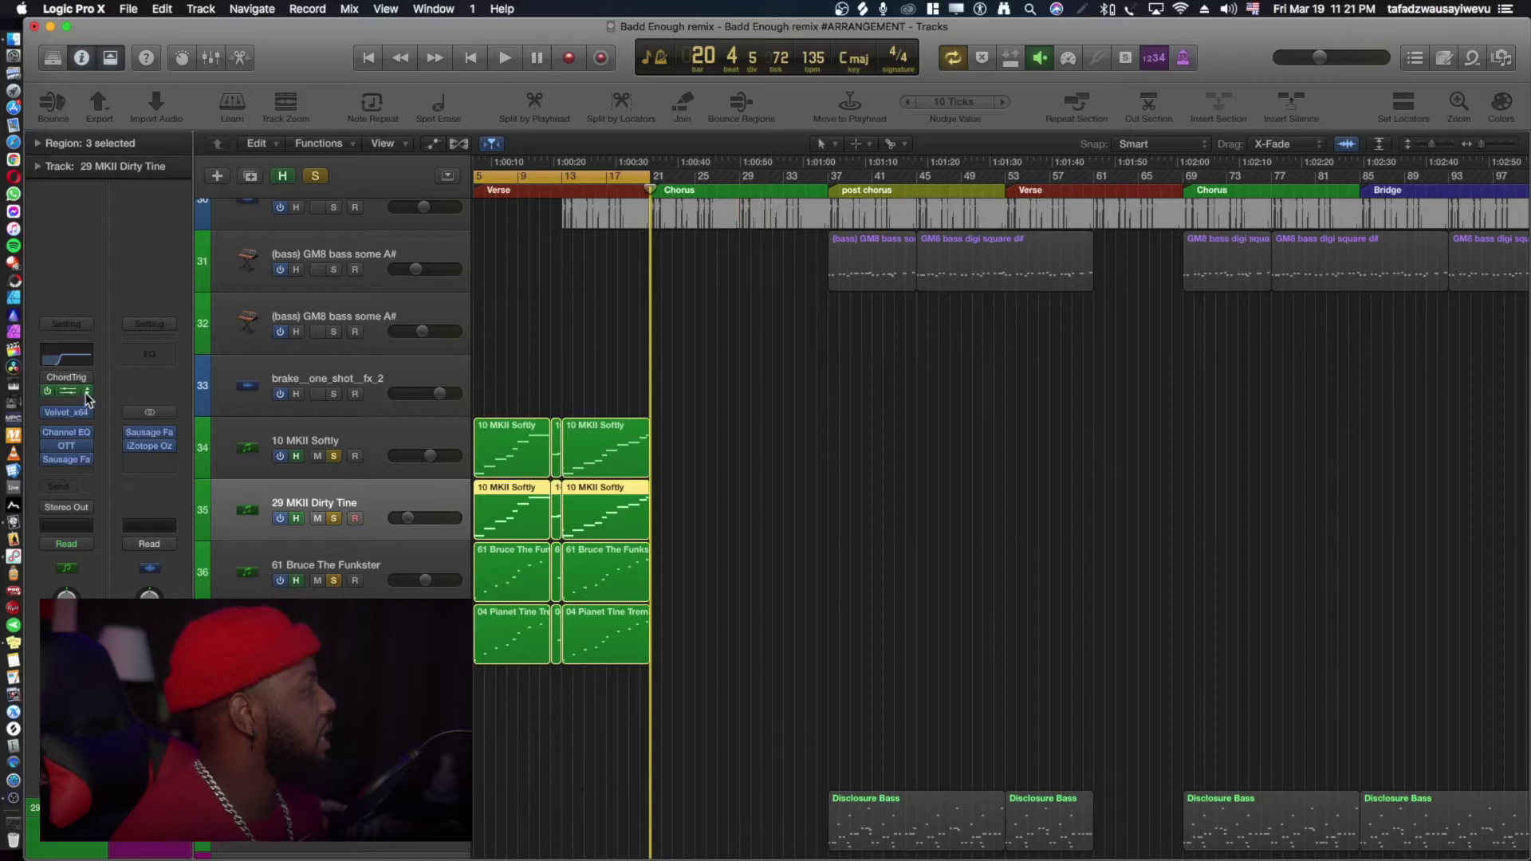
{"action": "left_click", "coordinate": [71, 440]}
{"action": "left_click_drag", "start_coordinate": [399, 82], "coordinate": [887, 269]}
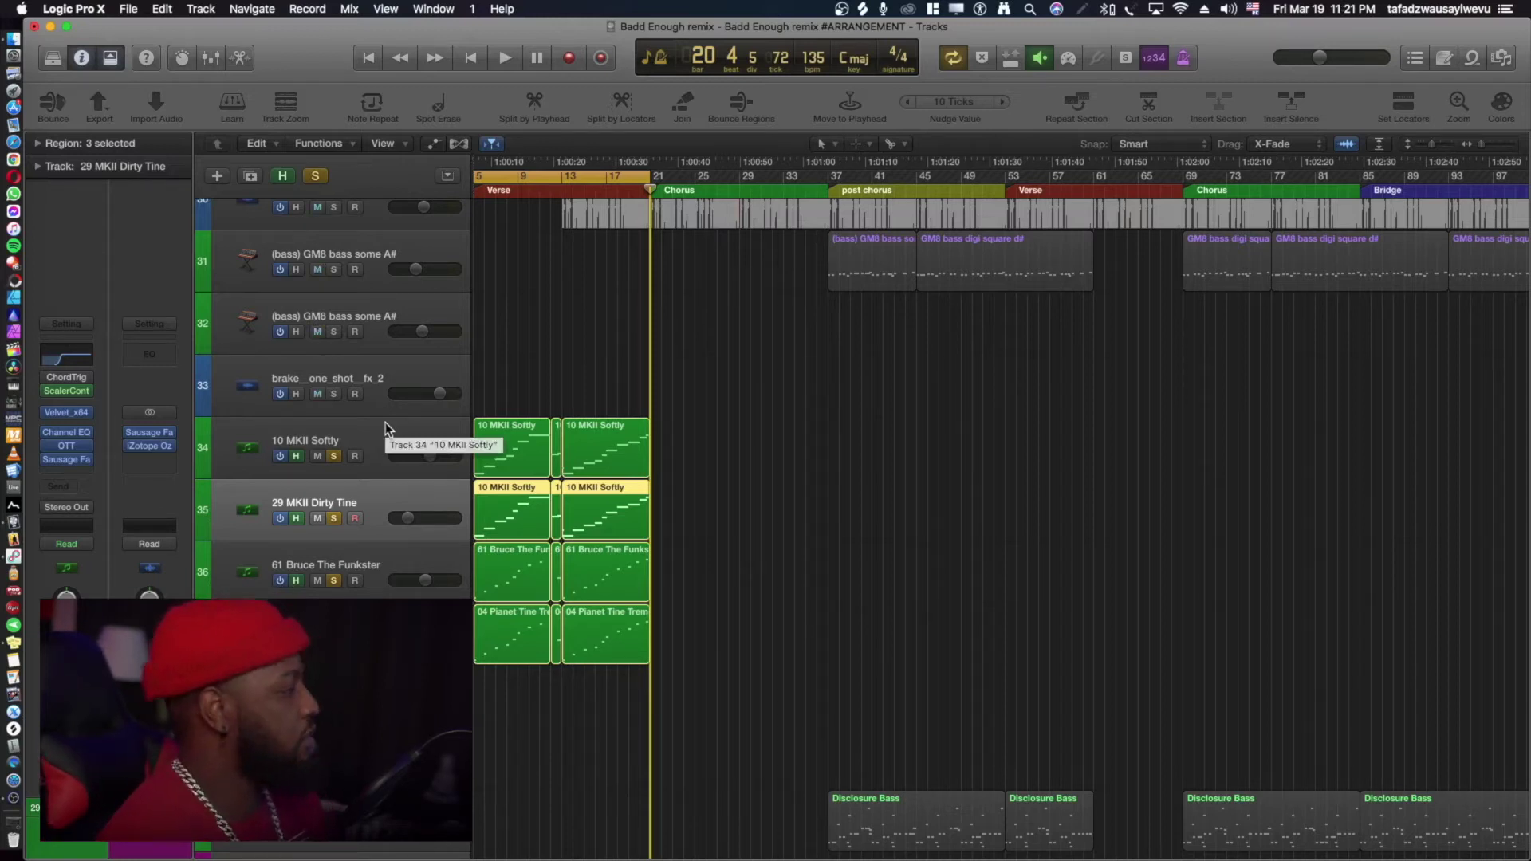
Compare the plug-in chains of the four original chord tracks, ending on the 61 Bruce The Funkster track.
{"action": "left_click", "coordinate": [402, 571]}
{"action": "key", "text": "Down"}
{"action": "key", "text": "Up"}
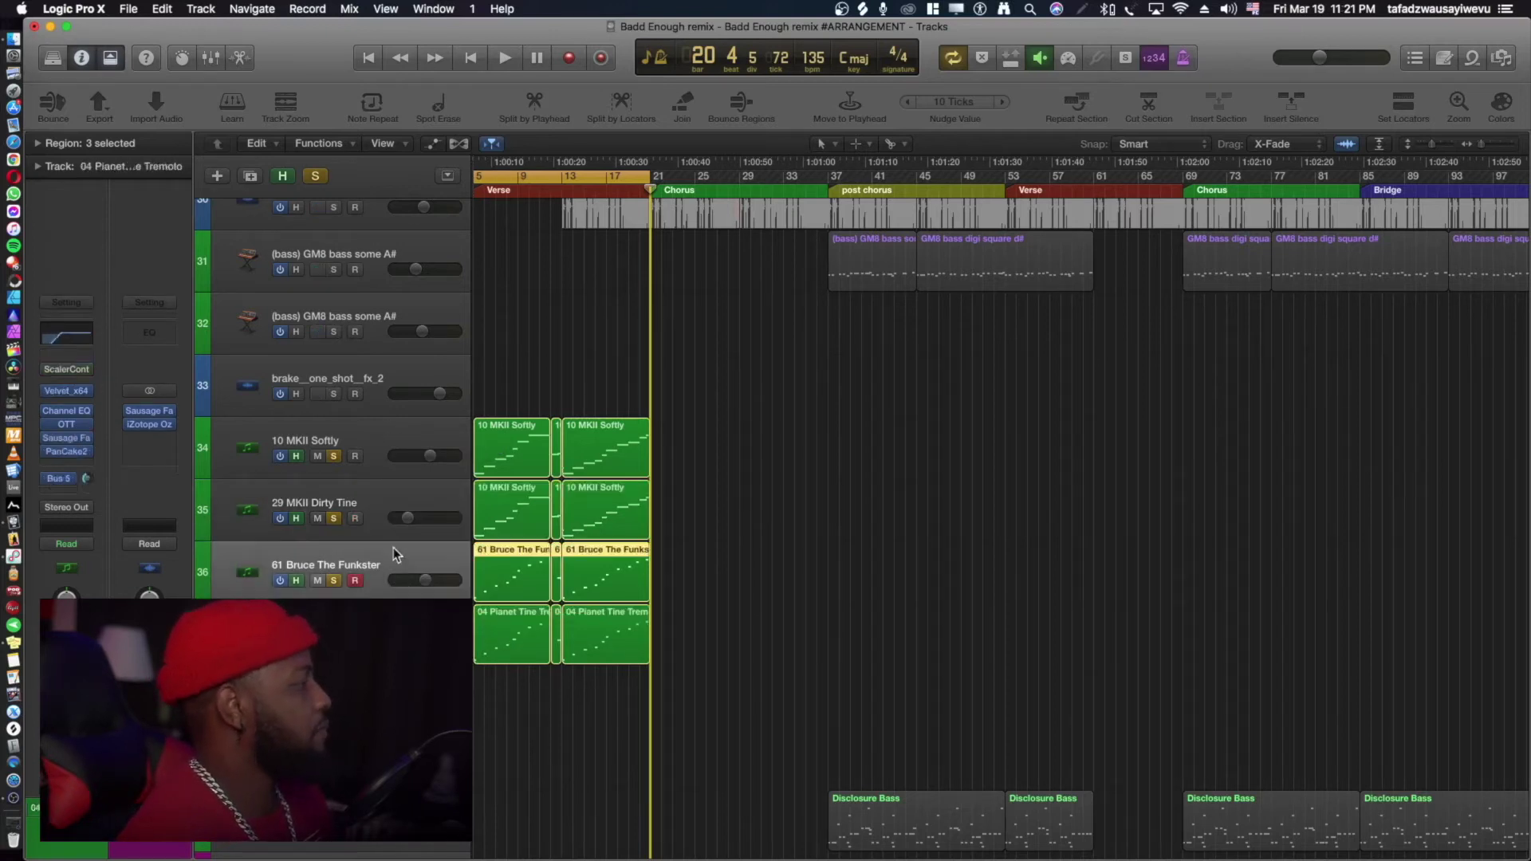
{"action": "left_click", "coordinate": [394, 490]}
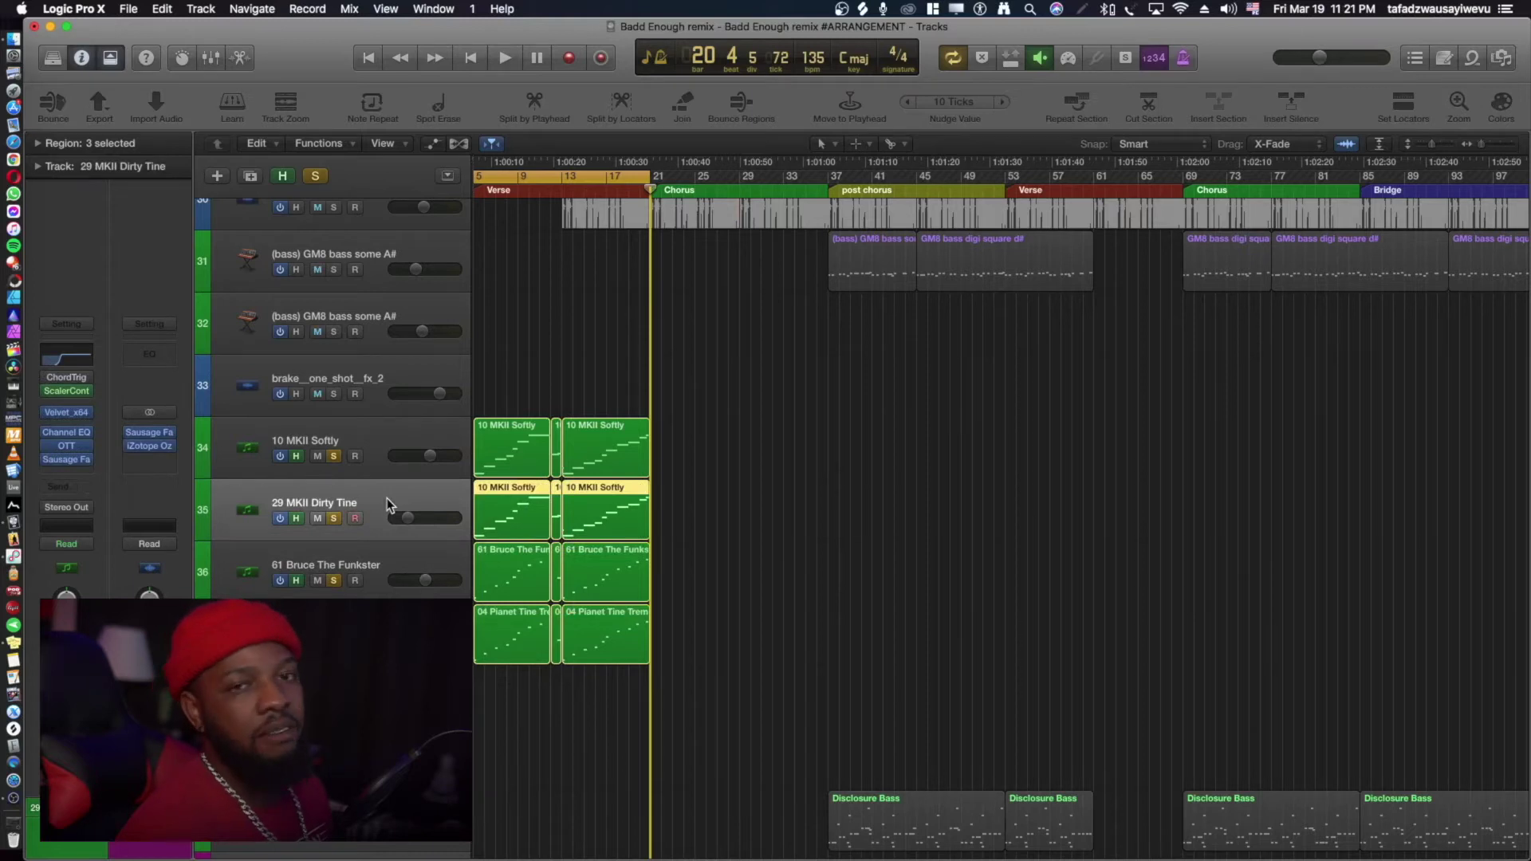
{"action": "left_click", "coordinate": [380, 443]}
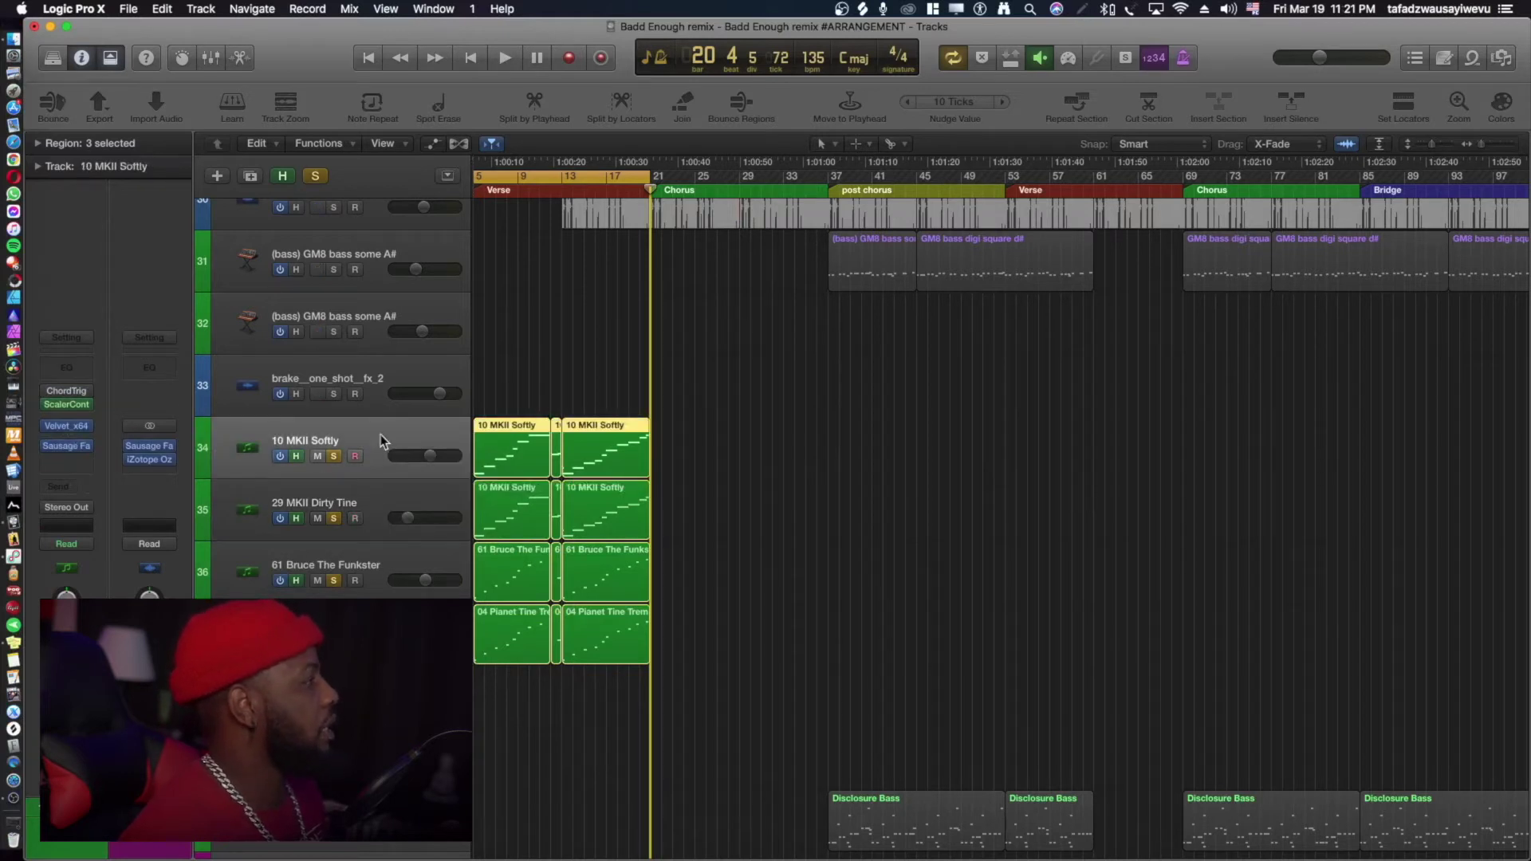
{"action": "left_click", "coordinate": [381, 504]}
{"action": "left_click", "coordinate": [384, 550]}
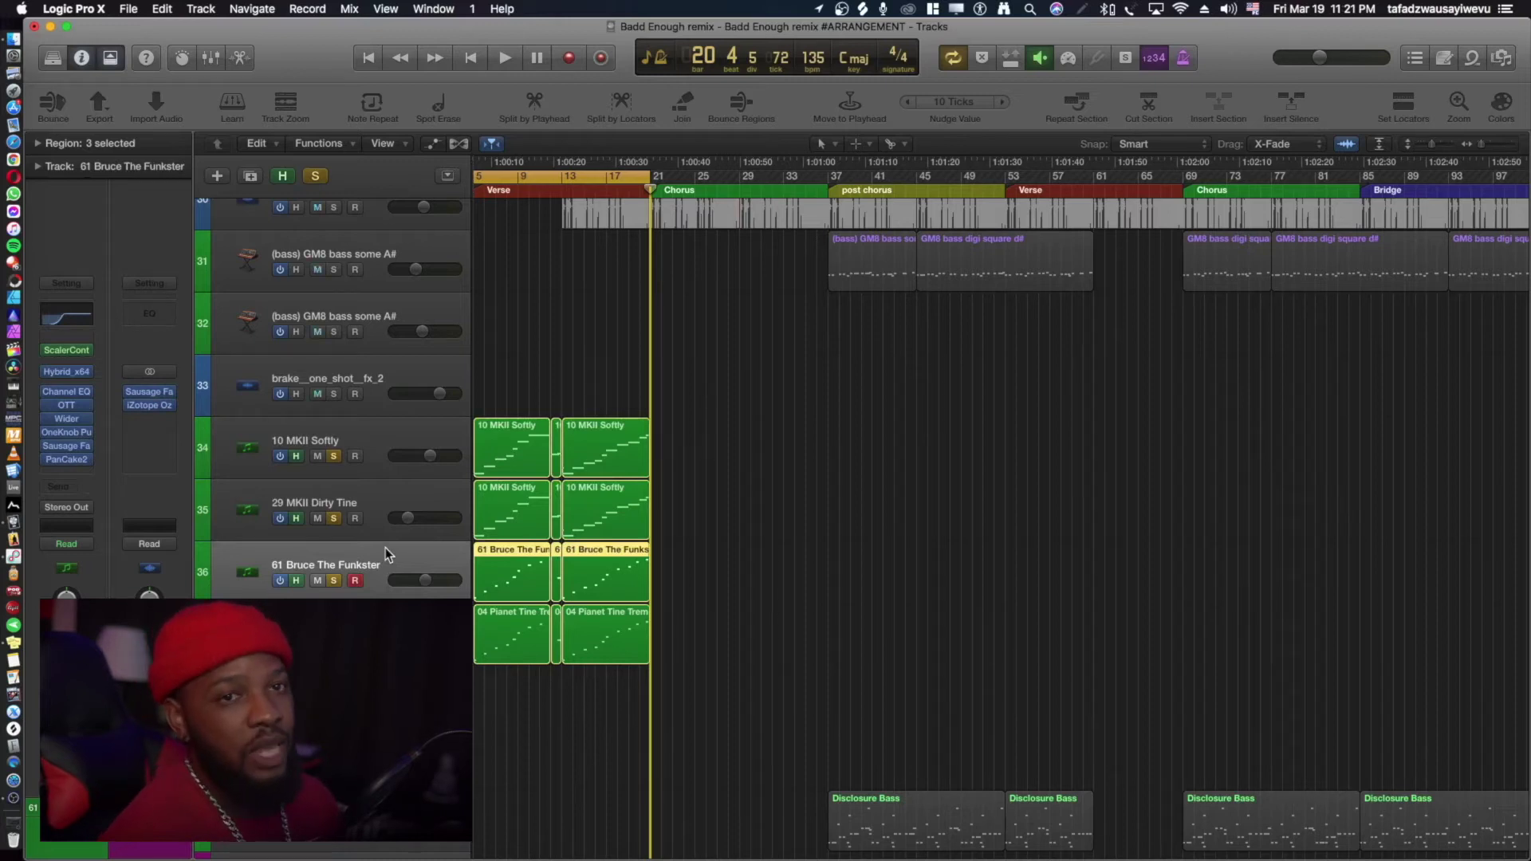
{"action": "mouse_move", "coordinate": [64, 463]}
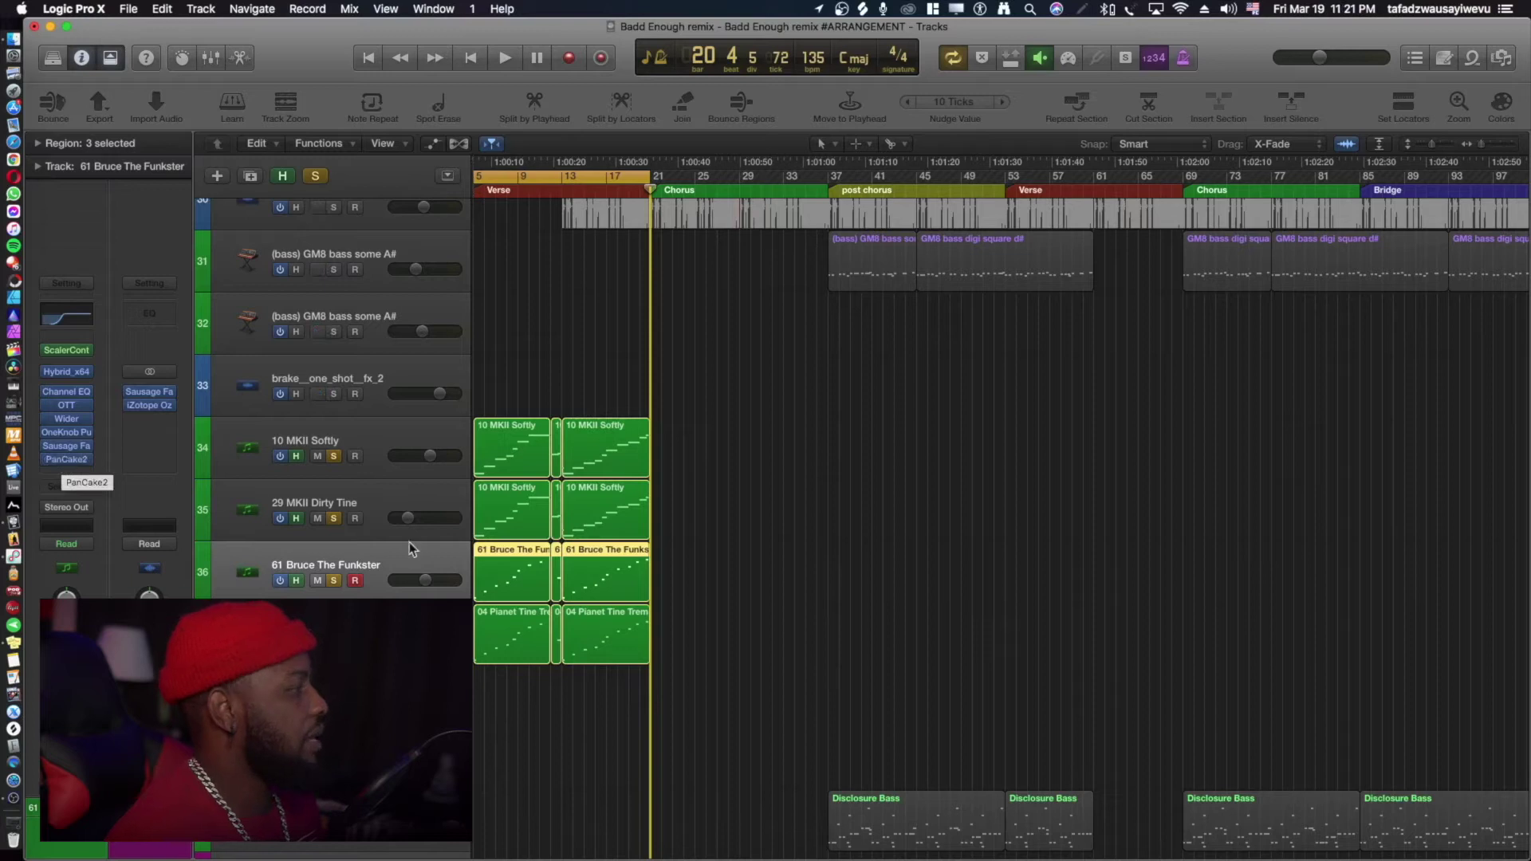
Inspect the Hybrid instrument's patch on the 61 Bruce The Funkster track and close its window.
{"action": "mouse_move", "coordinate": [74, 375]}
{"action": "left_click", "coordinate": [70, 371]}
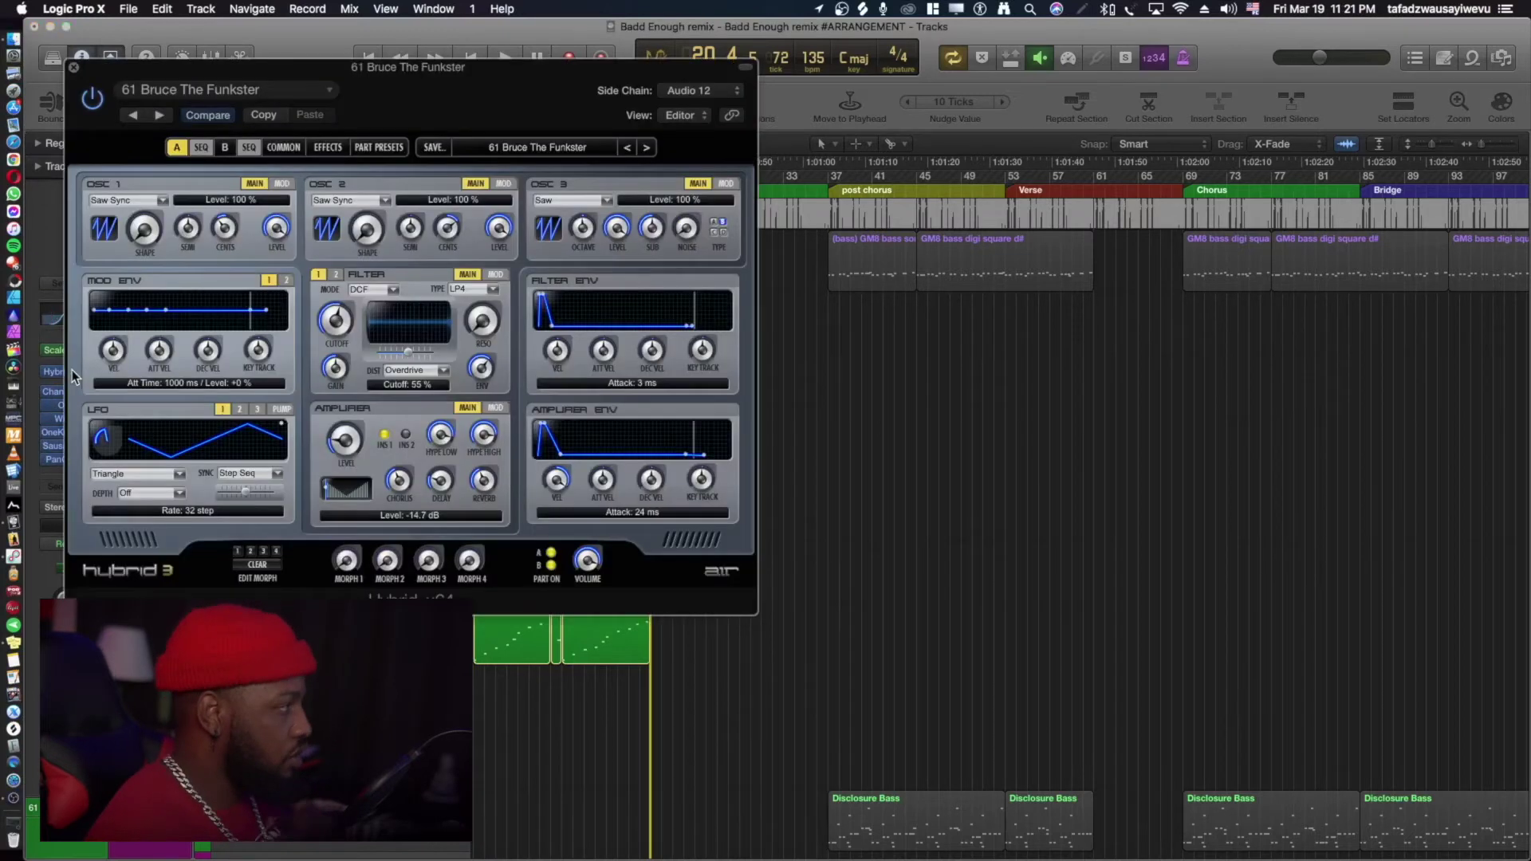
{"action": "left_click_drag", "start_coordinate": [524, 112], "coordinate": [1047, 174]}
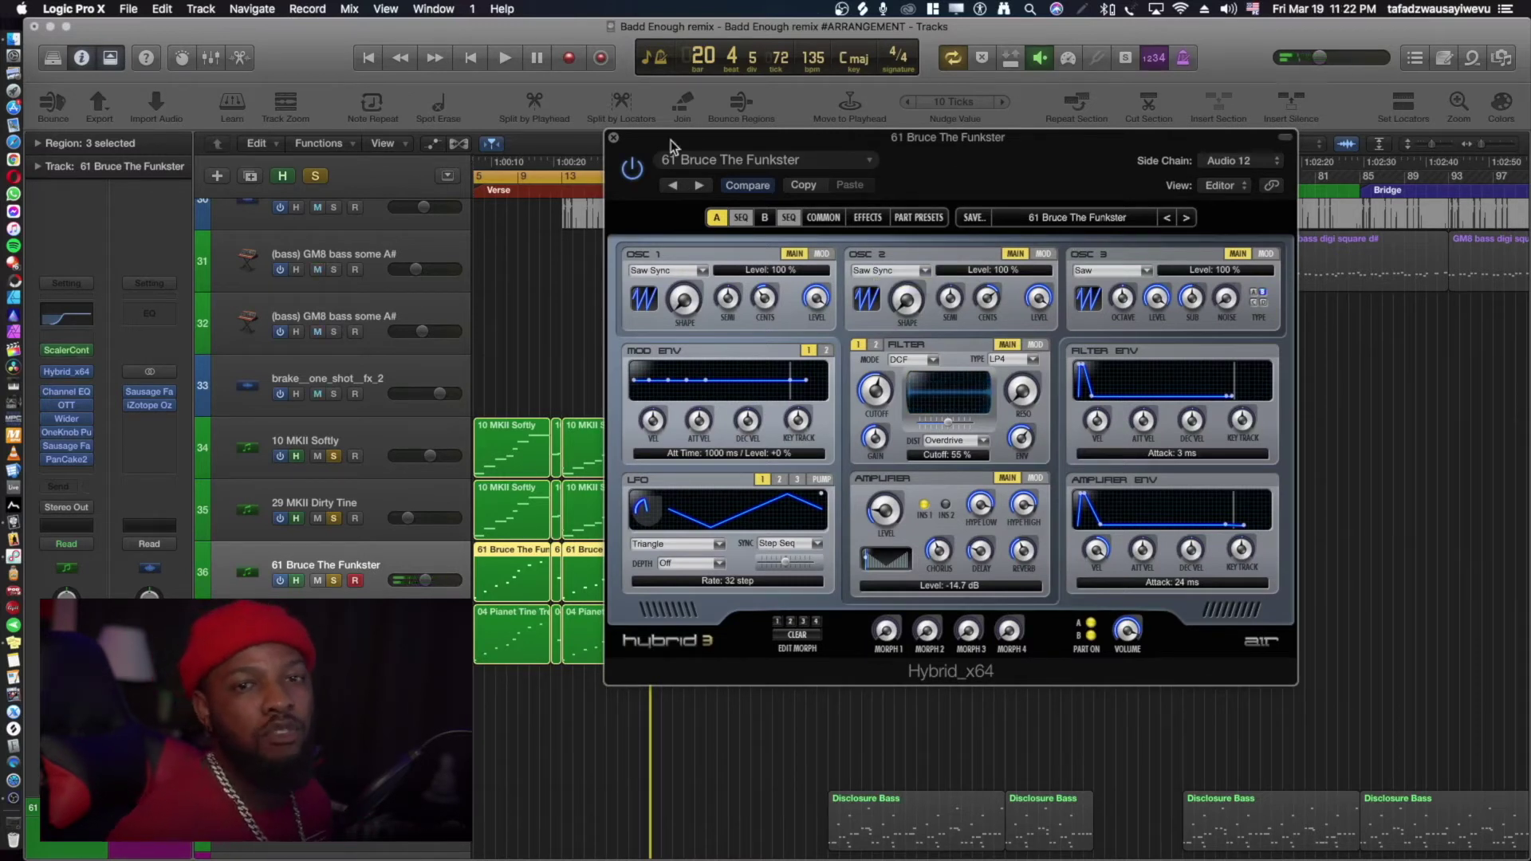
{"action": "left_click", "coordinate": [613, 140]}
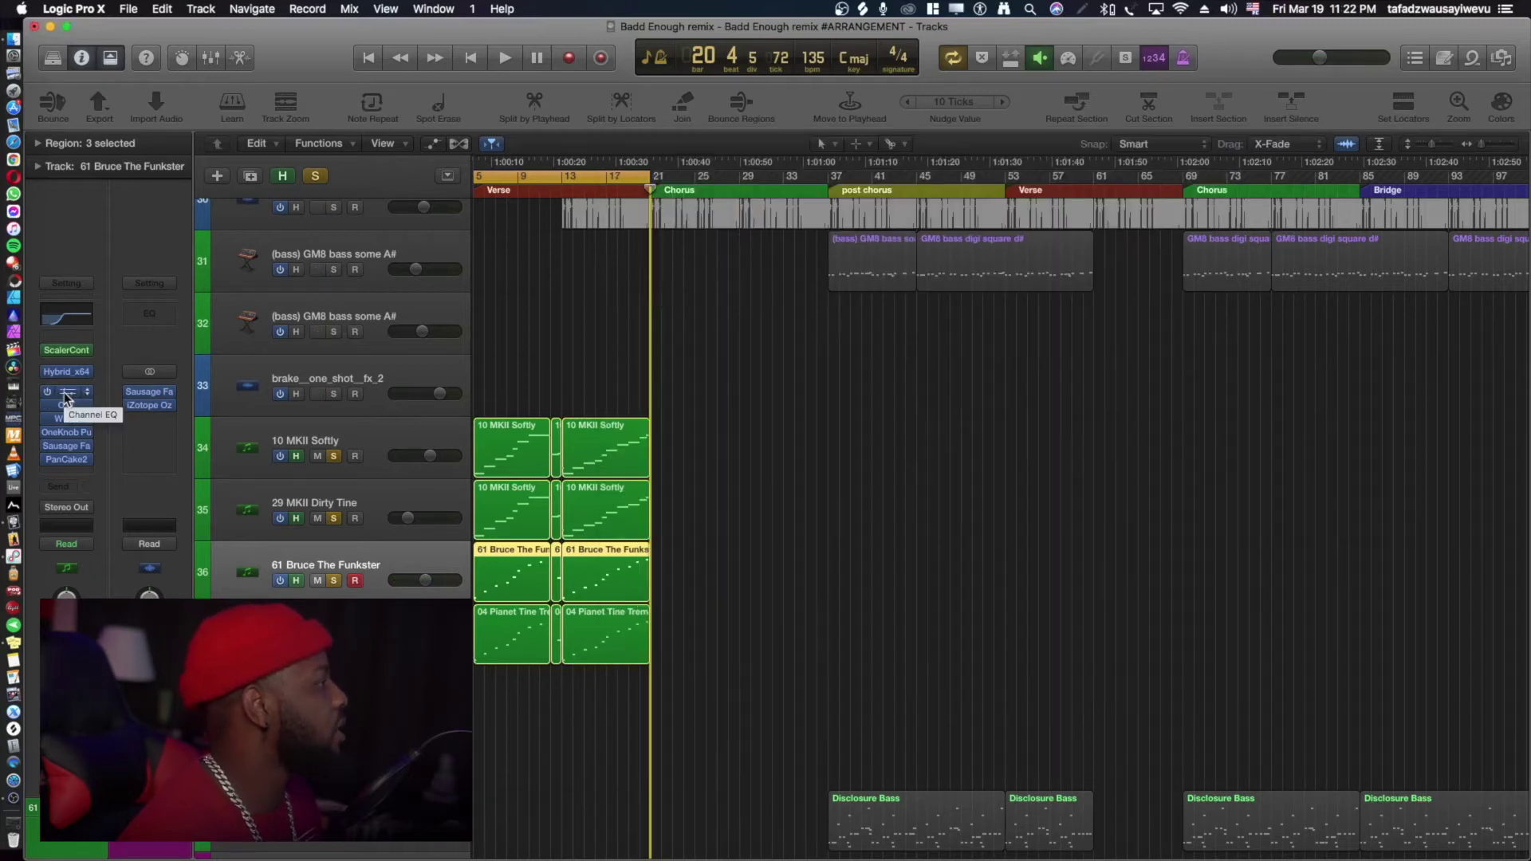
Inspect the OTT multiband compressor settings on the 61 Bruce The Funkster track and close the plug-in.
{"action": "left_click", "coordinate": [80, 406]}
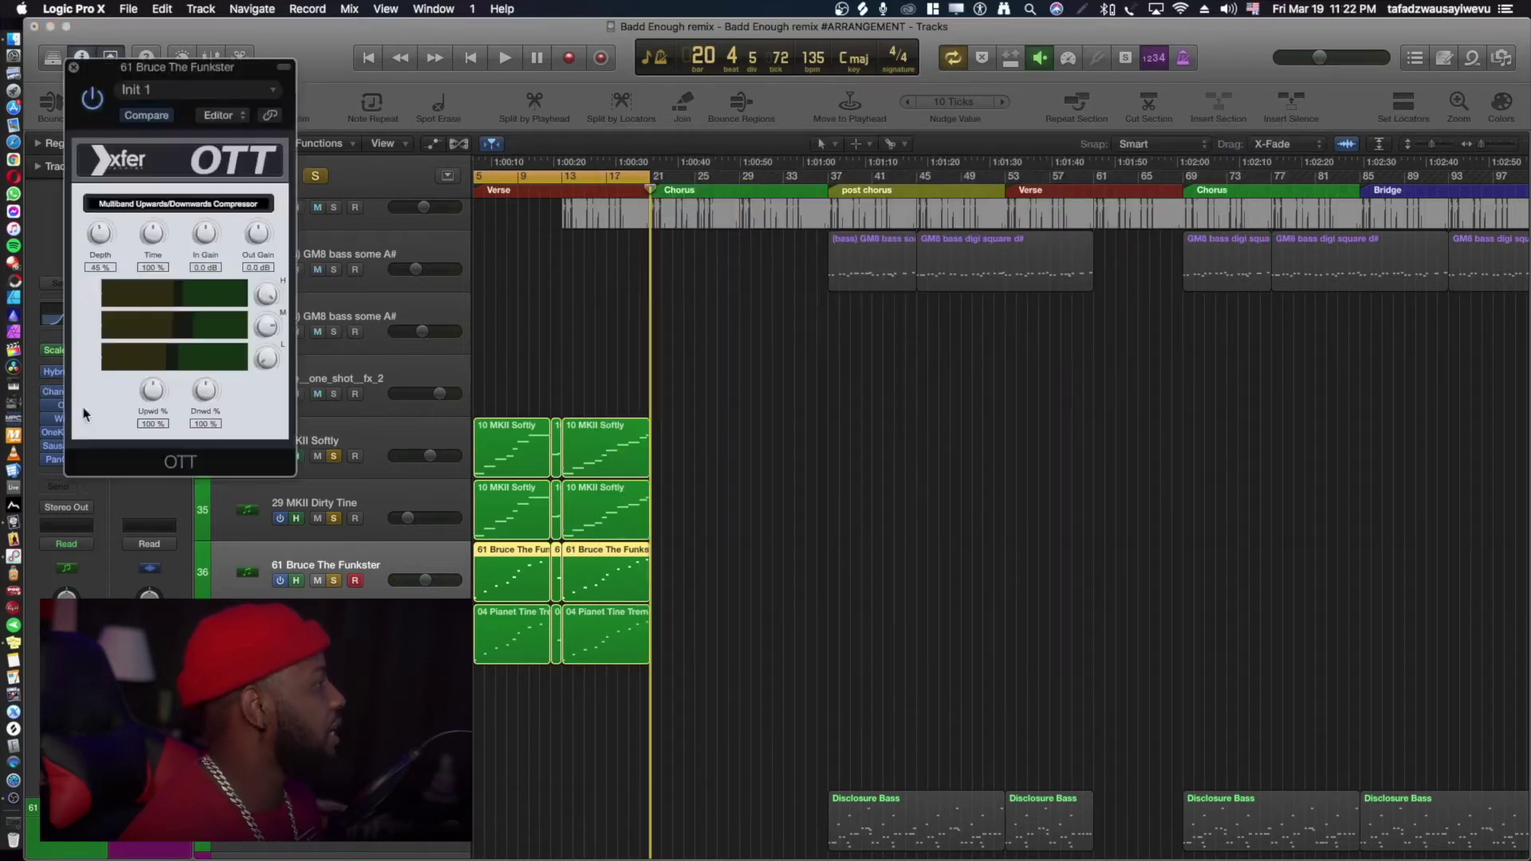
{"action": "left_click_drag", "start_coordinate": [242, 71], "coordinate": [864, 185]}
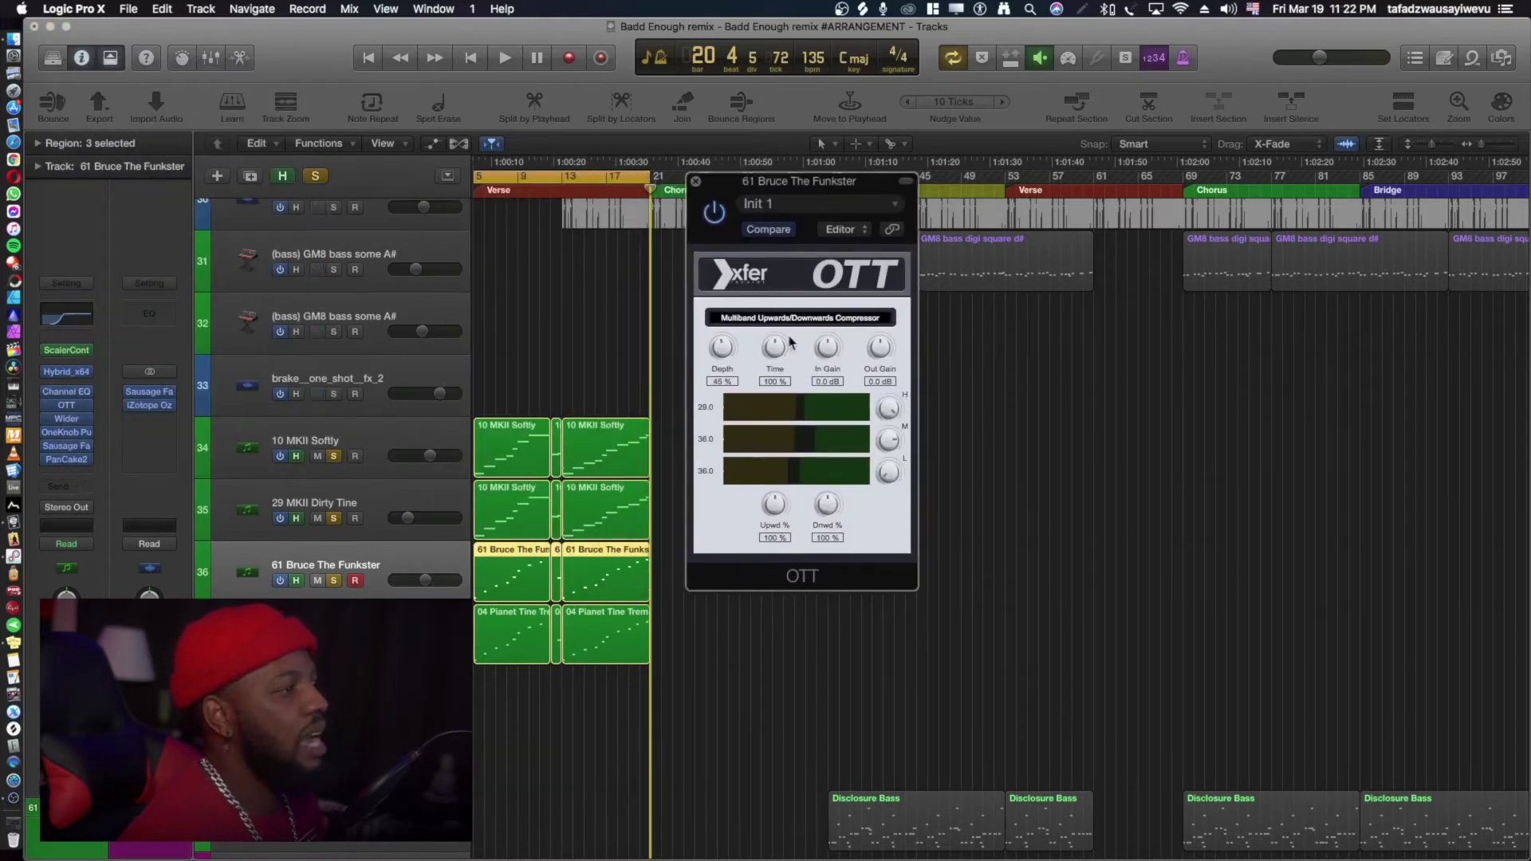
{"action": "left_click", "coordinate": [694, 182]}
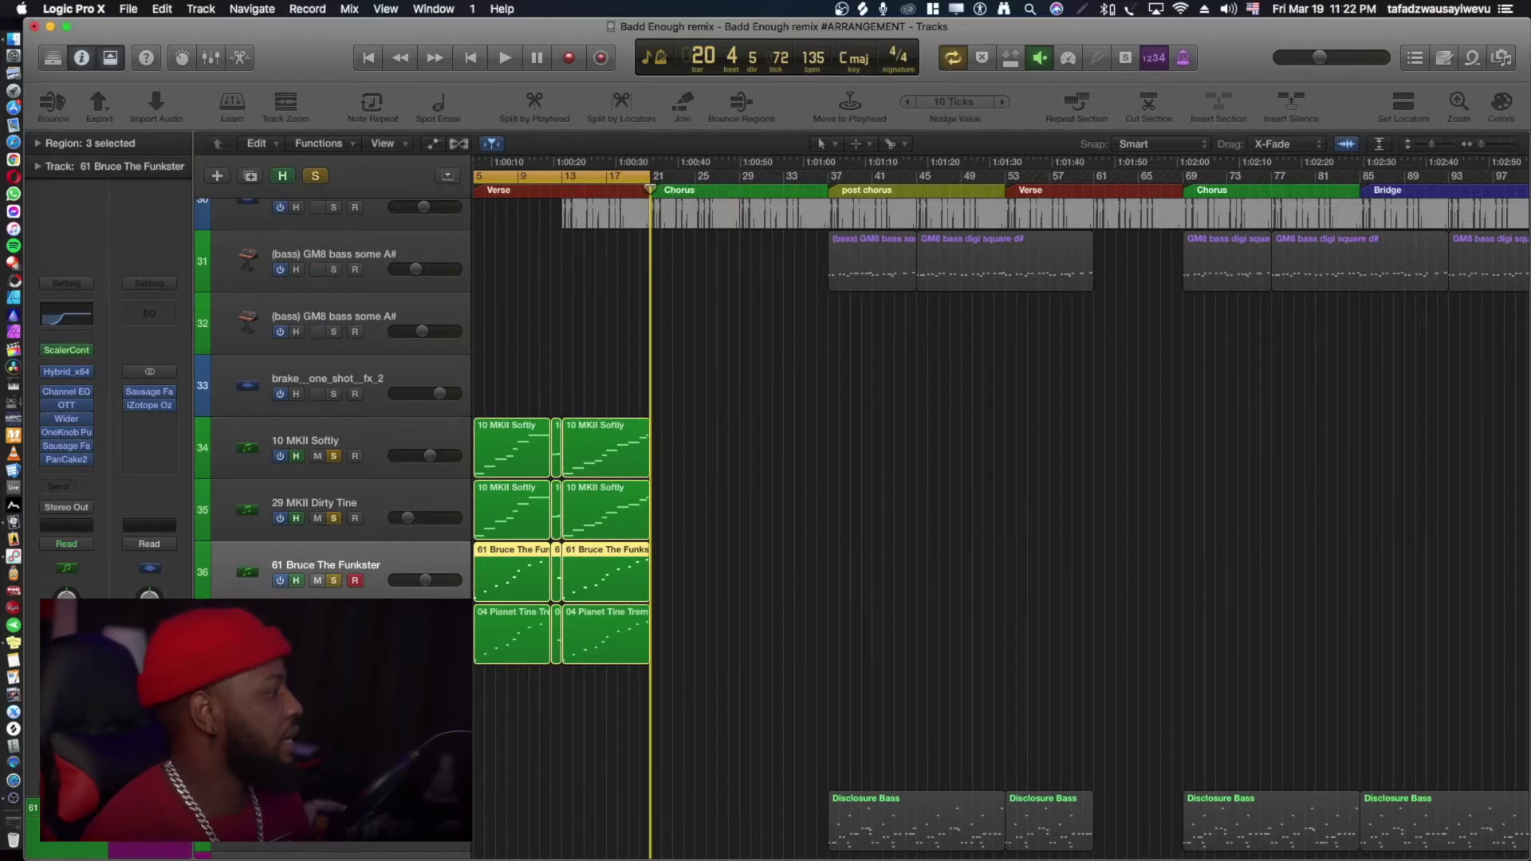
Inspect the OneKnob Pumper settings on the 61 Bruce The Funkster track and close the plug-in.
{"action": "left_click", "coordinate": [70, 434]}
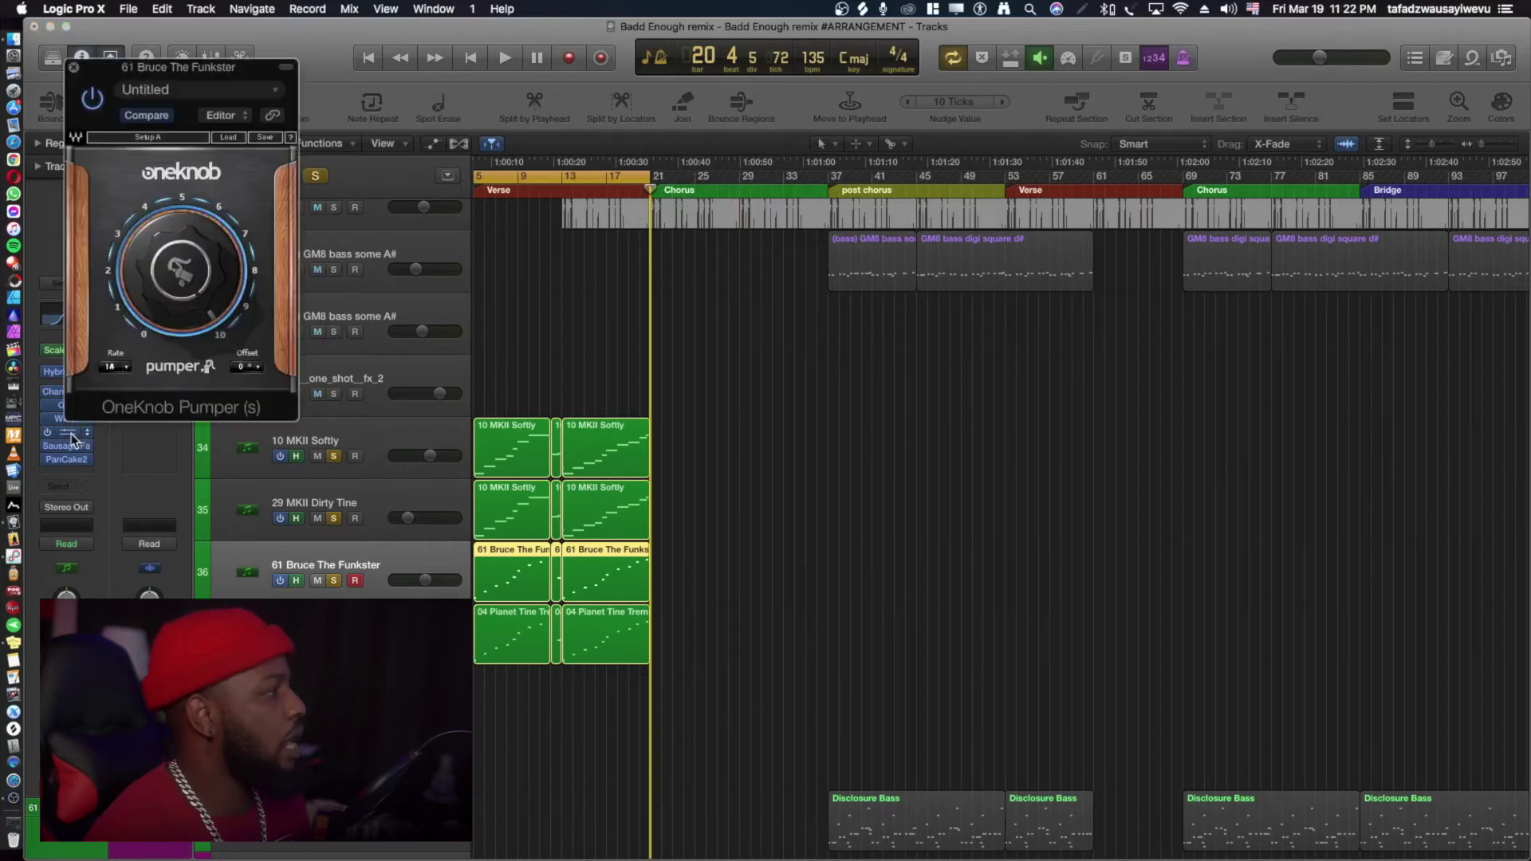
{"action": "left_click_drag", "start_coordinate": [219, 74], "coordinate": [1009, 277]}
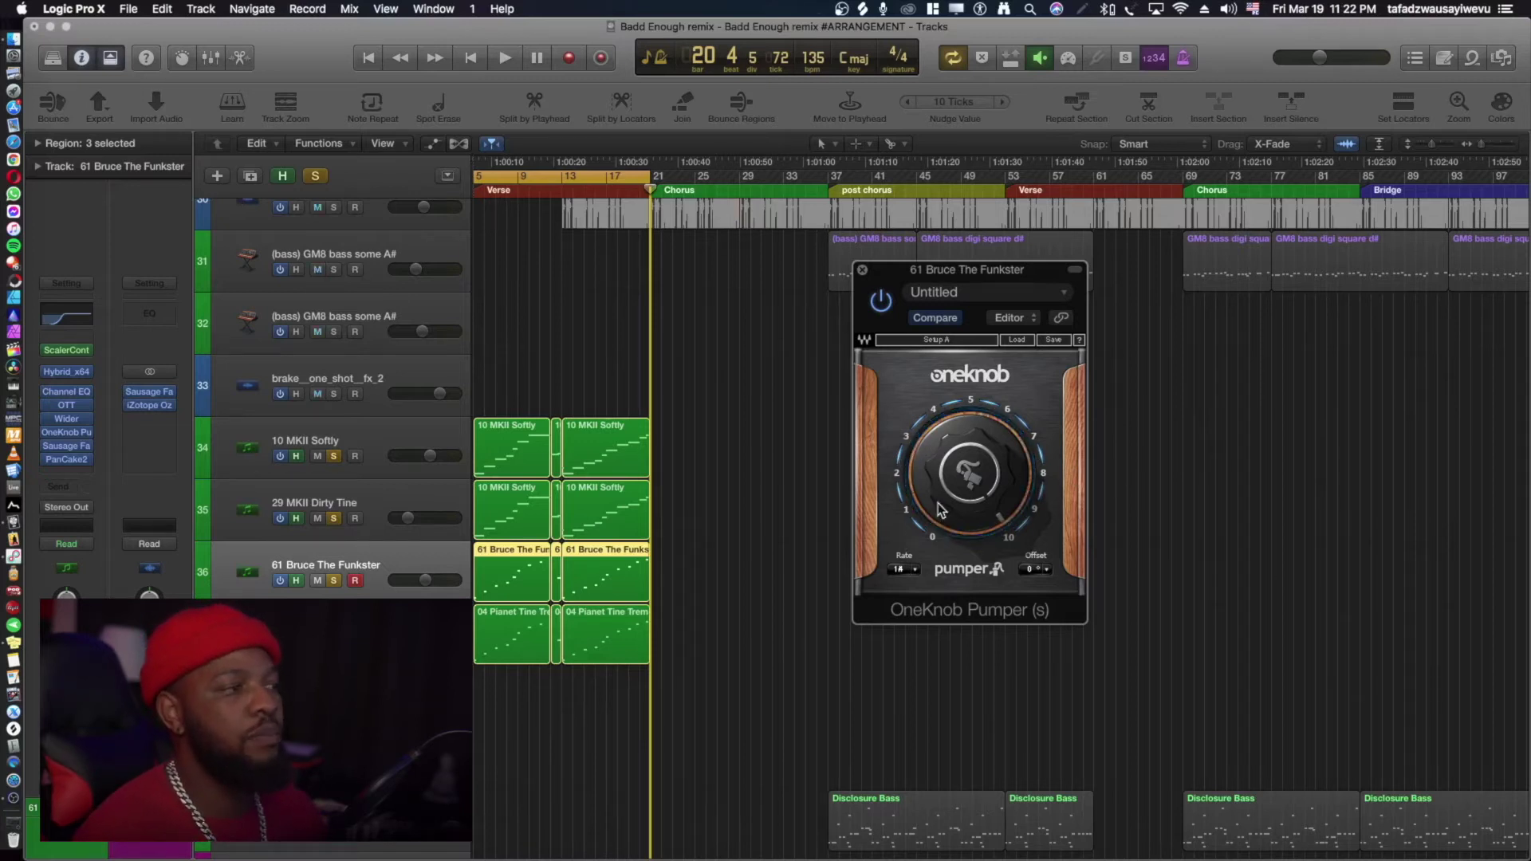
{"action": "mouse_move", "coordinate": [933, 464]}
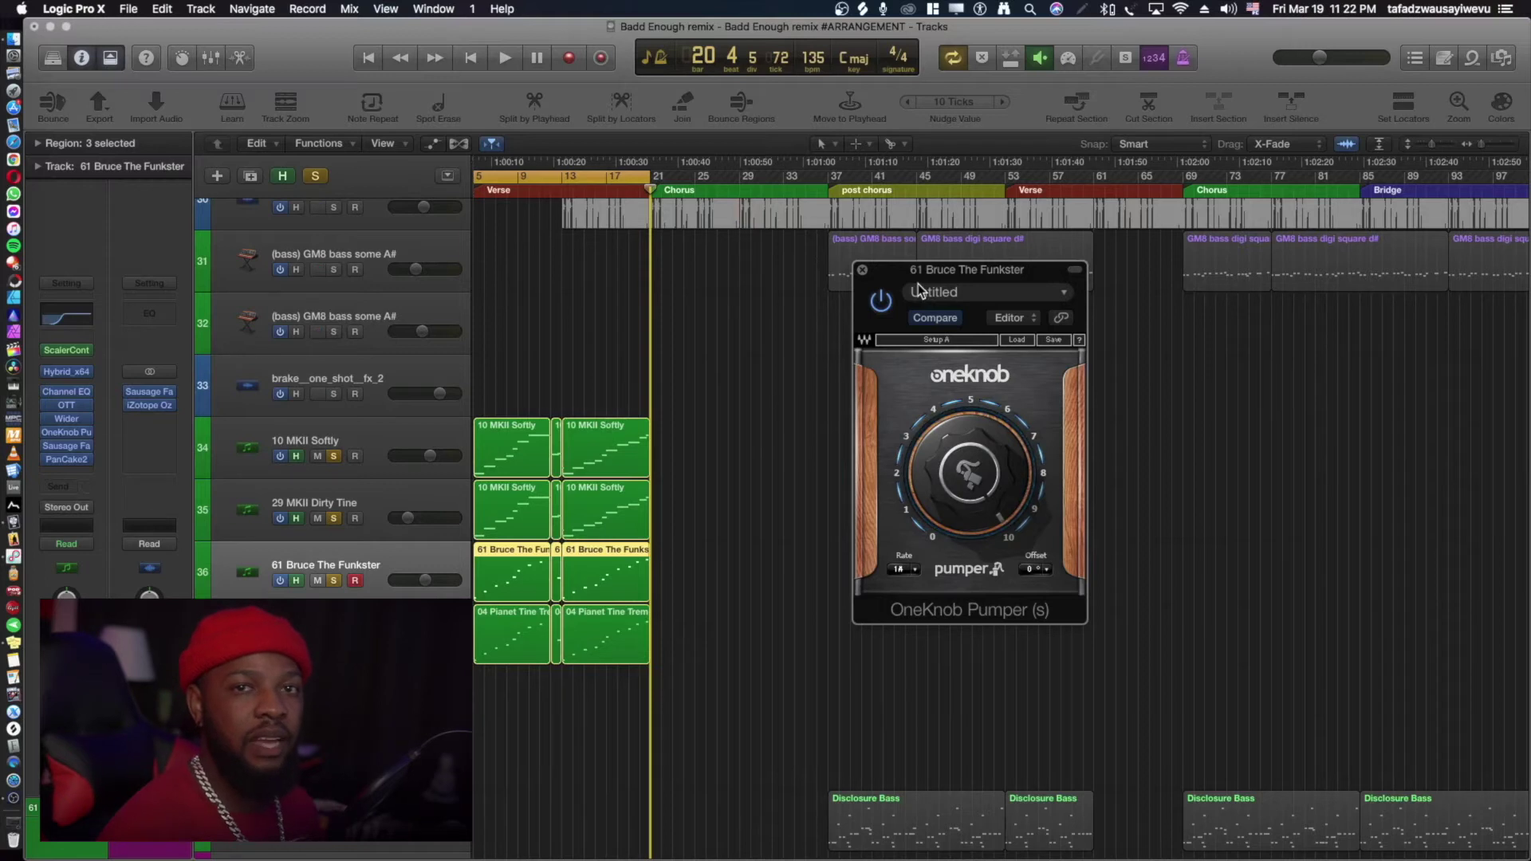
{"action": "left_click", "coordinate": [862, 270]}
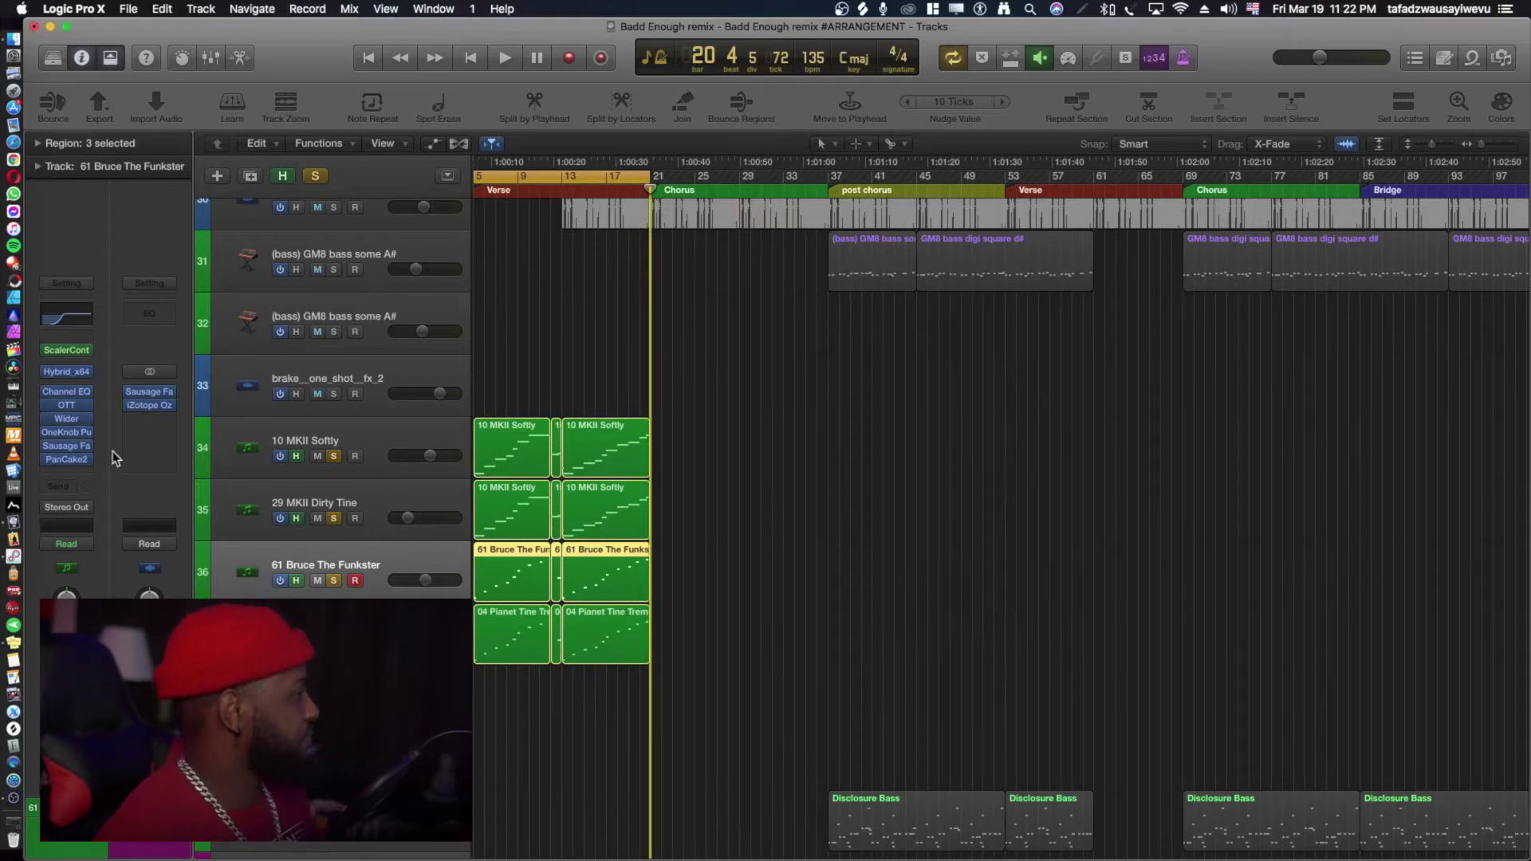
Check the Fatness and Color amounts in Sausage Fattener on the 61 Bruce The Funkster track and close the plug-in.
{"action": "left_click", "coordinate": [55, 445]}
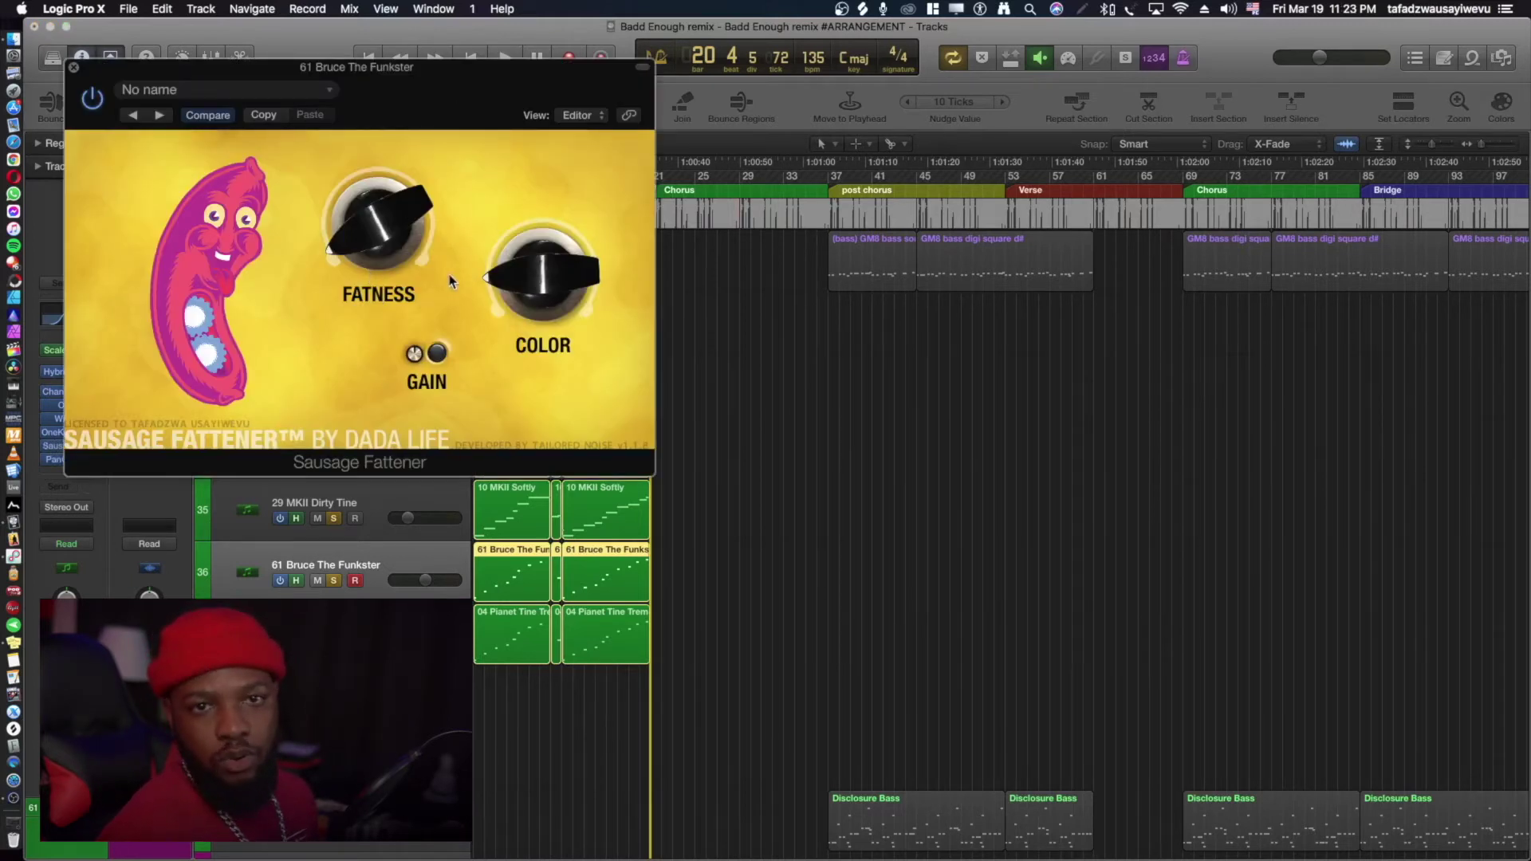
{"action": "left_click_drag", "start_coordinate": [437, 106], "coordinate": [923, 209]}
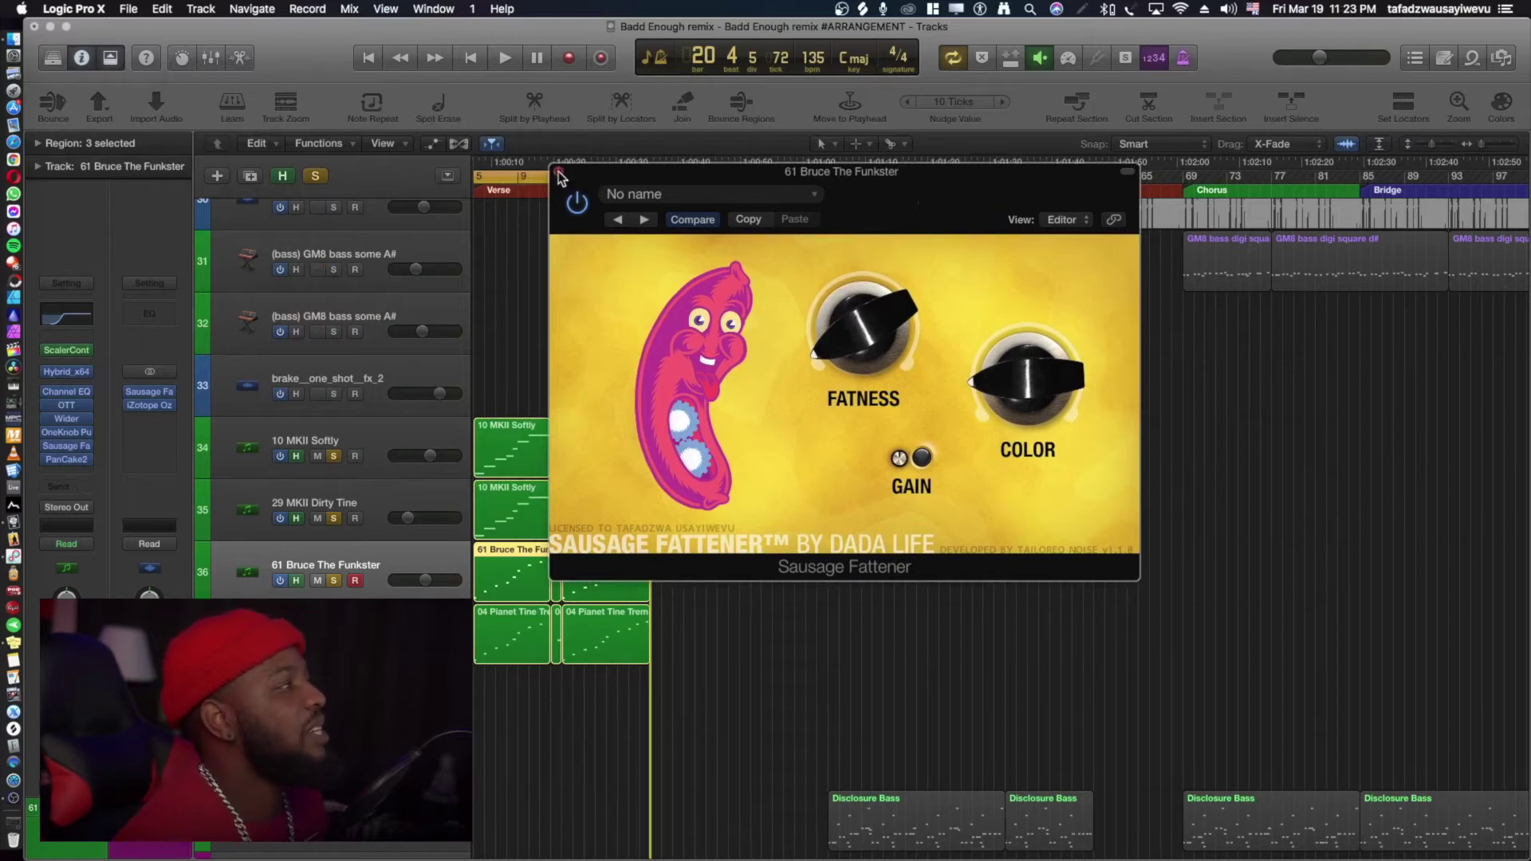
{"action": "mouse_move", "coordinate": [863, 339]}
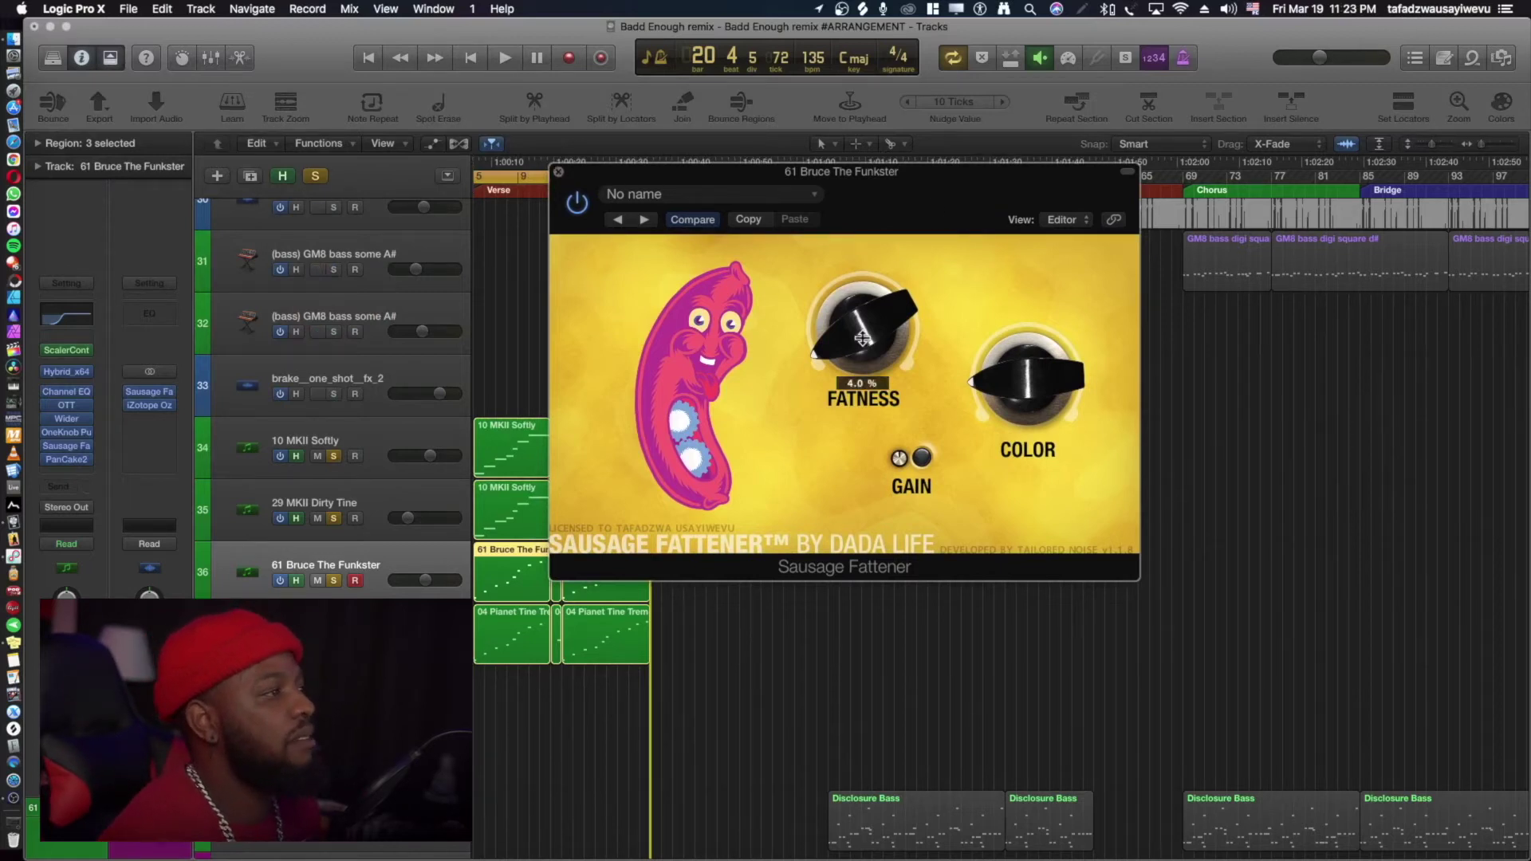
{"action": "left_click_drag", "start_coordinate": [862, 339], "coordinate": [861, 328]}
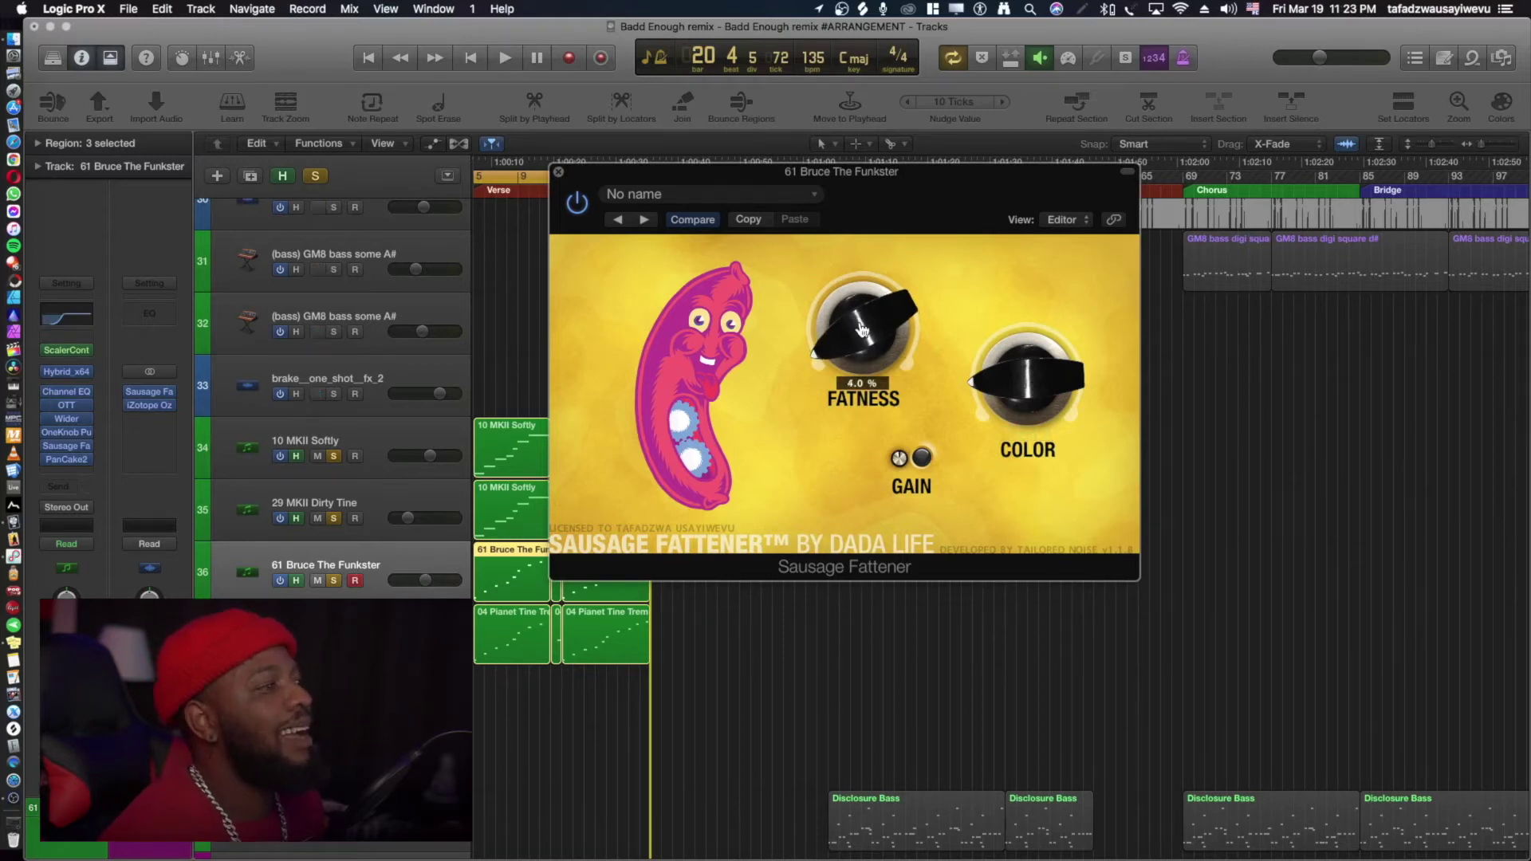
{"action": "mouse_move", "coordinate": [1026, 380]}
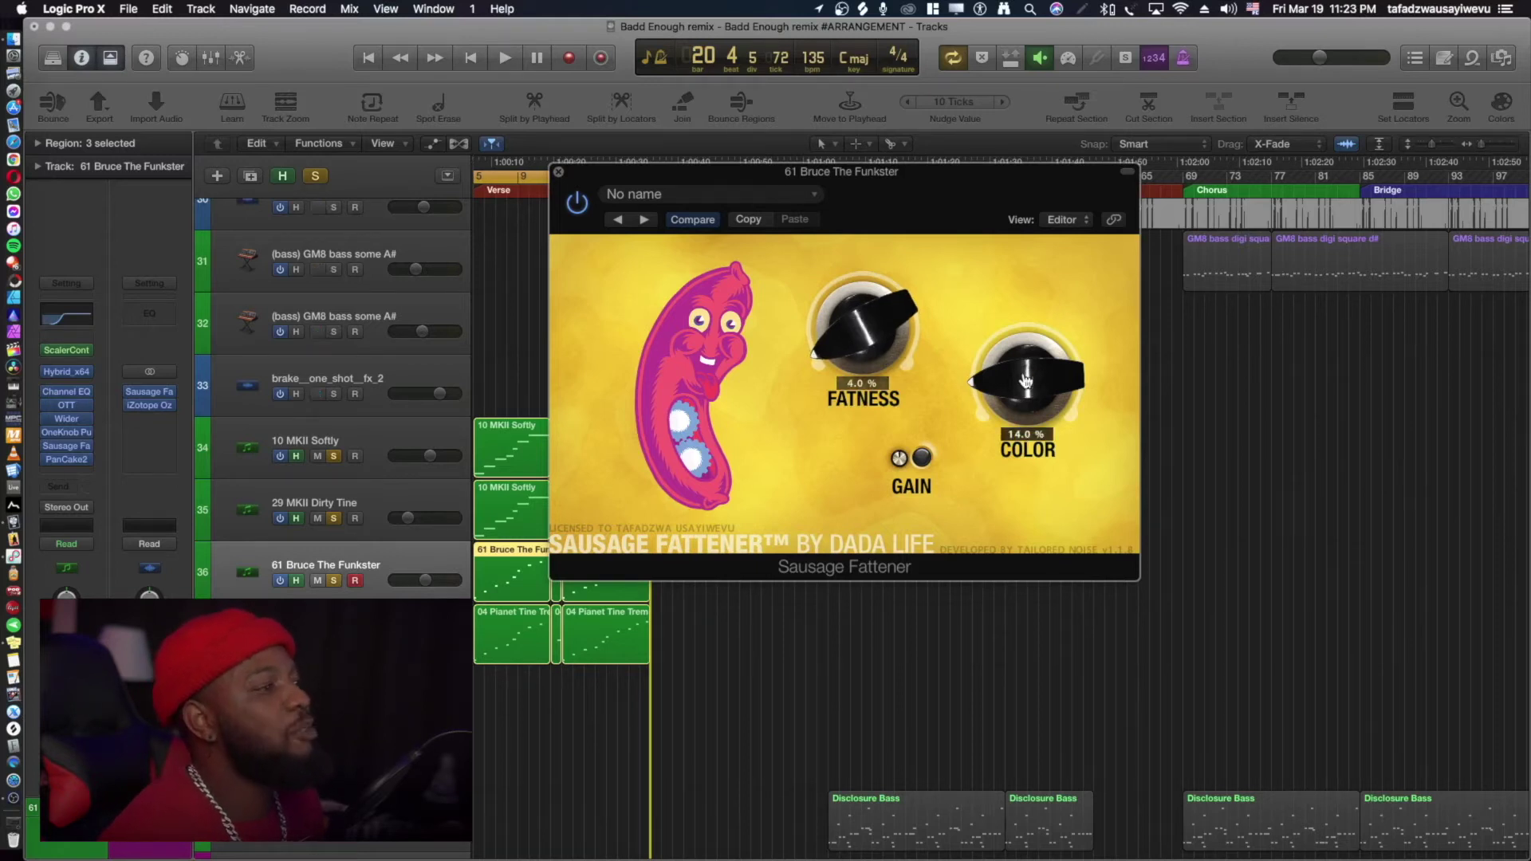
{"action": "left_click", "coordinate": [559, 172]}
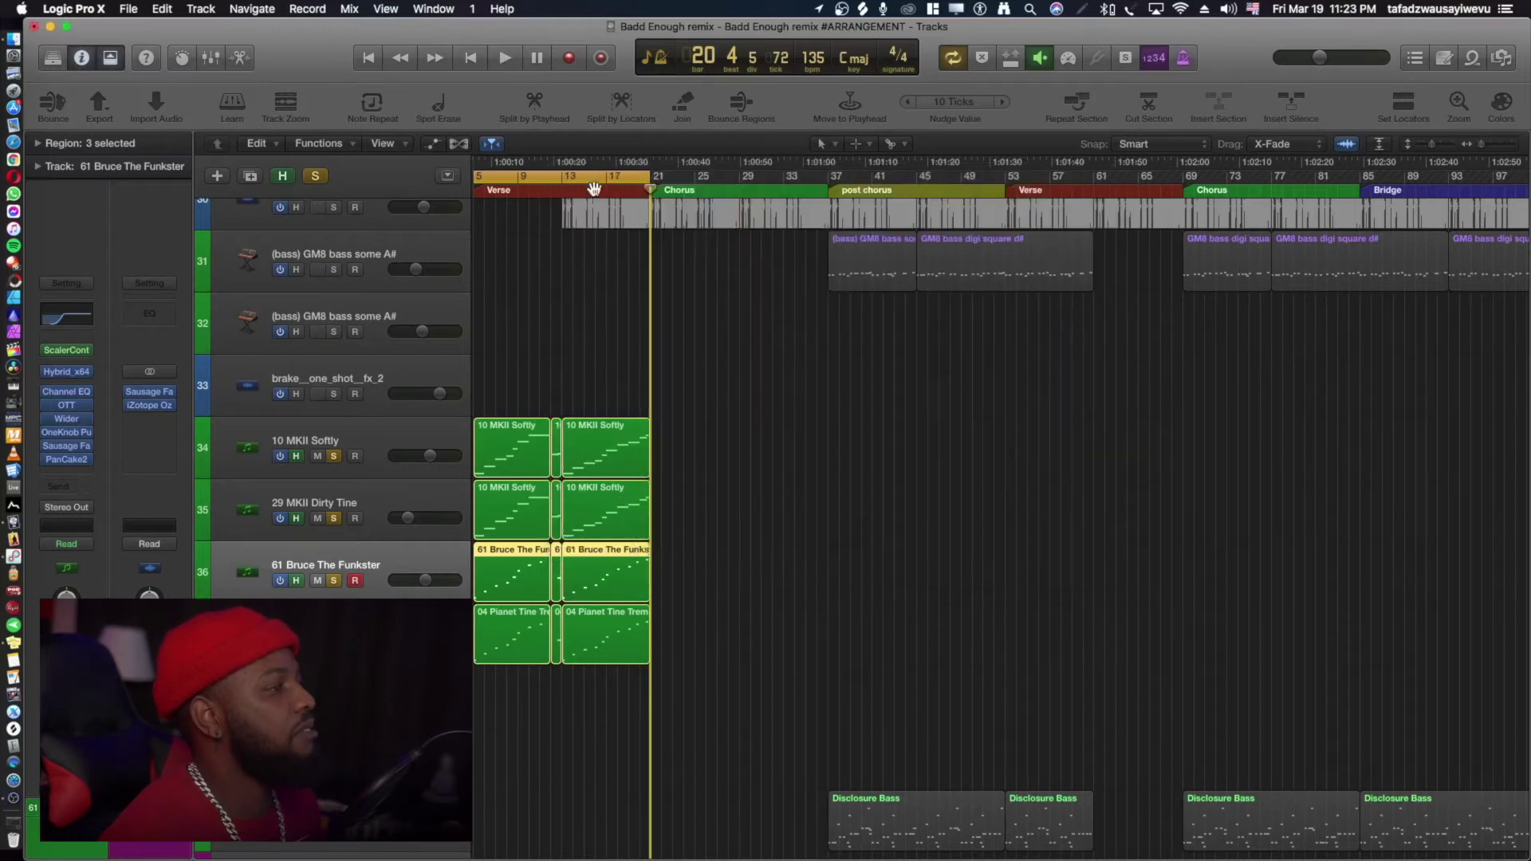
Recheck Sausage Fattener on the 61 Bruce The Funkster track and inspect the panning curve in its PanCake2 plug-in.
{"action": "left_click", "coordinate": [77, 448]}
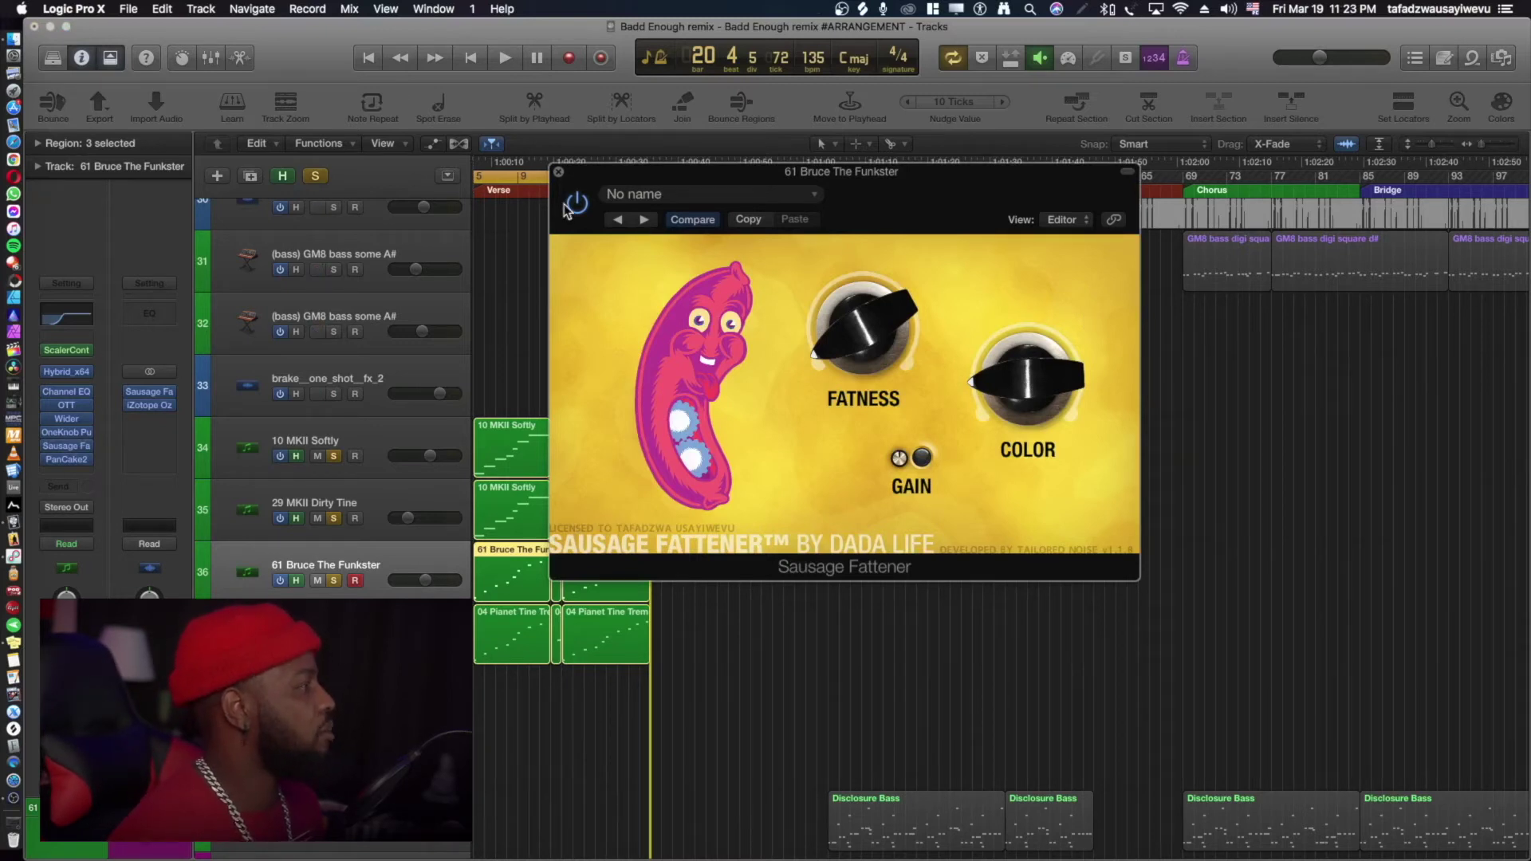
{"action": "left_click", "coordinate": [558, 171]}
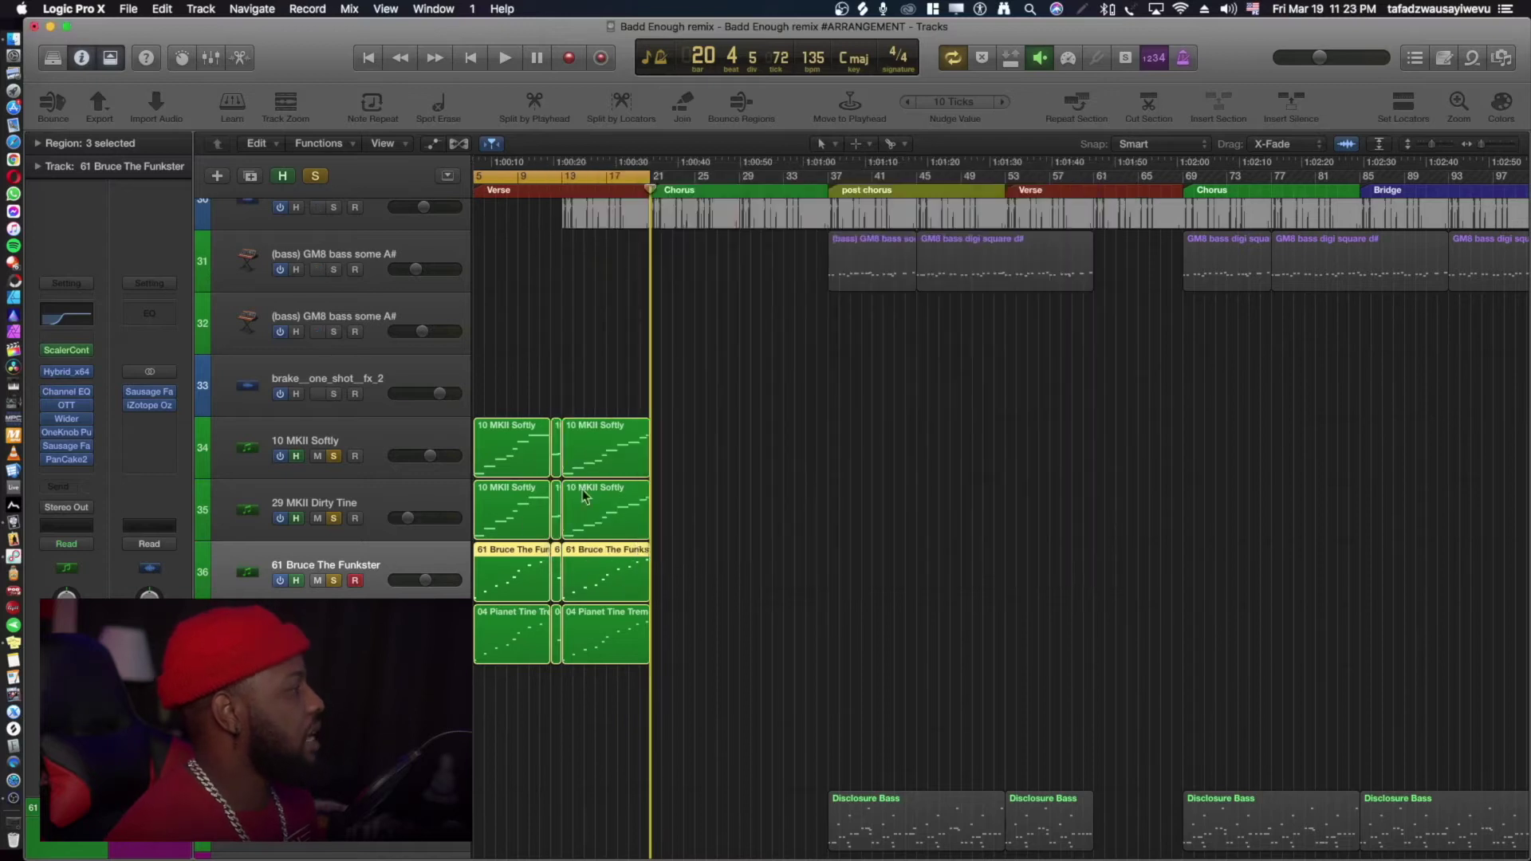
{"action": "left_click", "coordinate": [75, 463]}
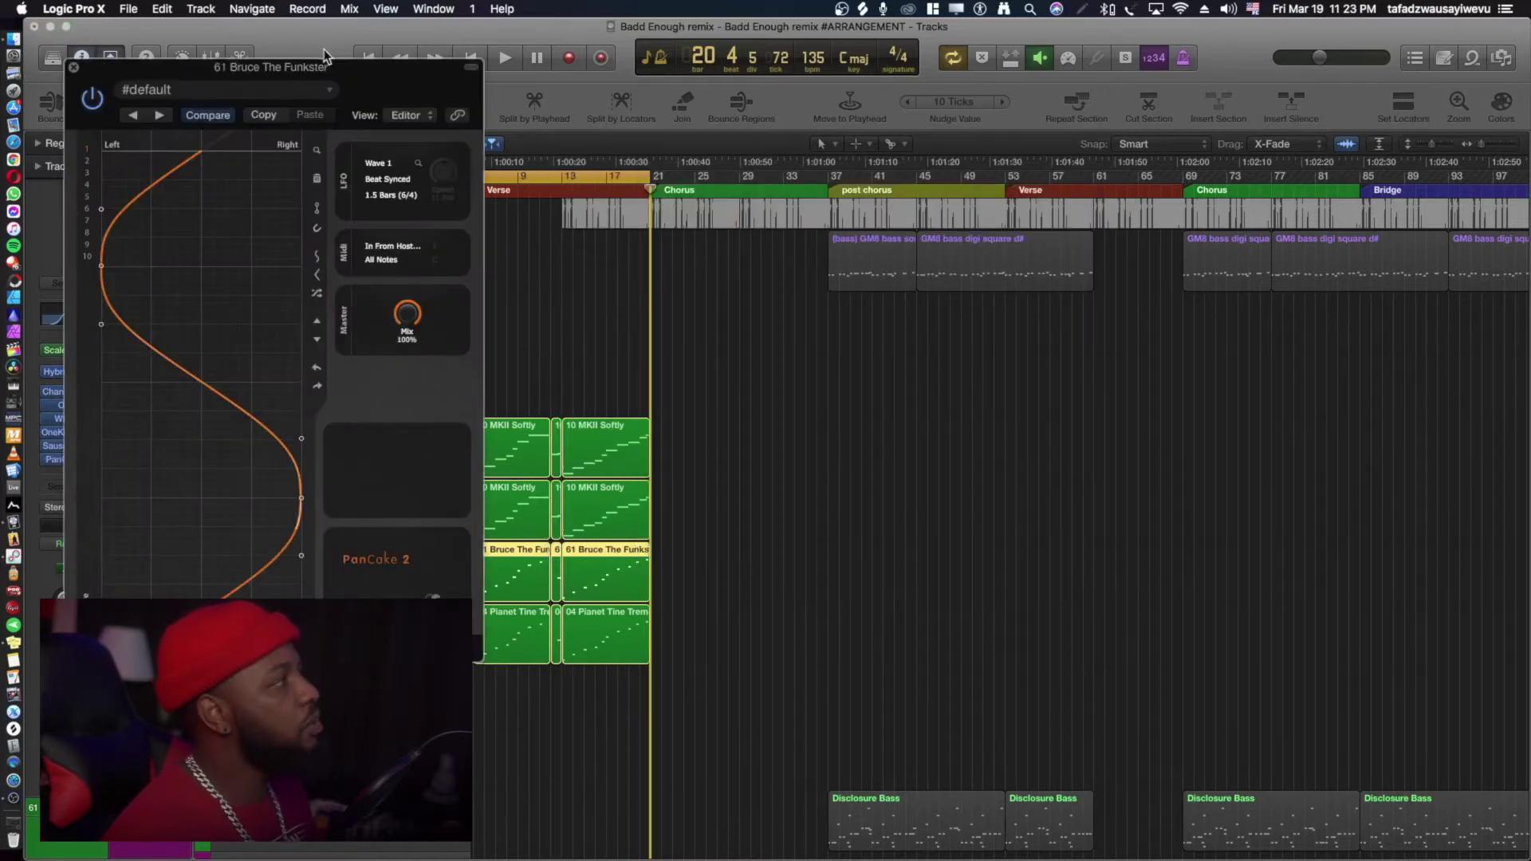
{"action": "left_click_drag", "start_coordinate": [369, 85], "coordinate": [1027, 151]}
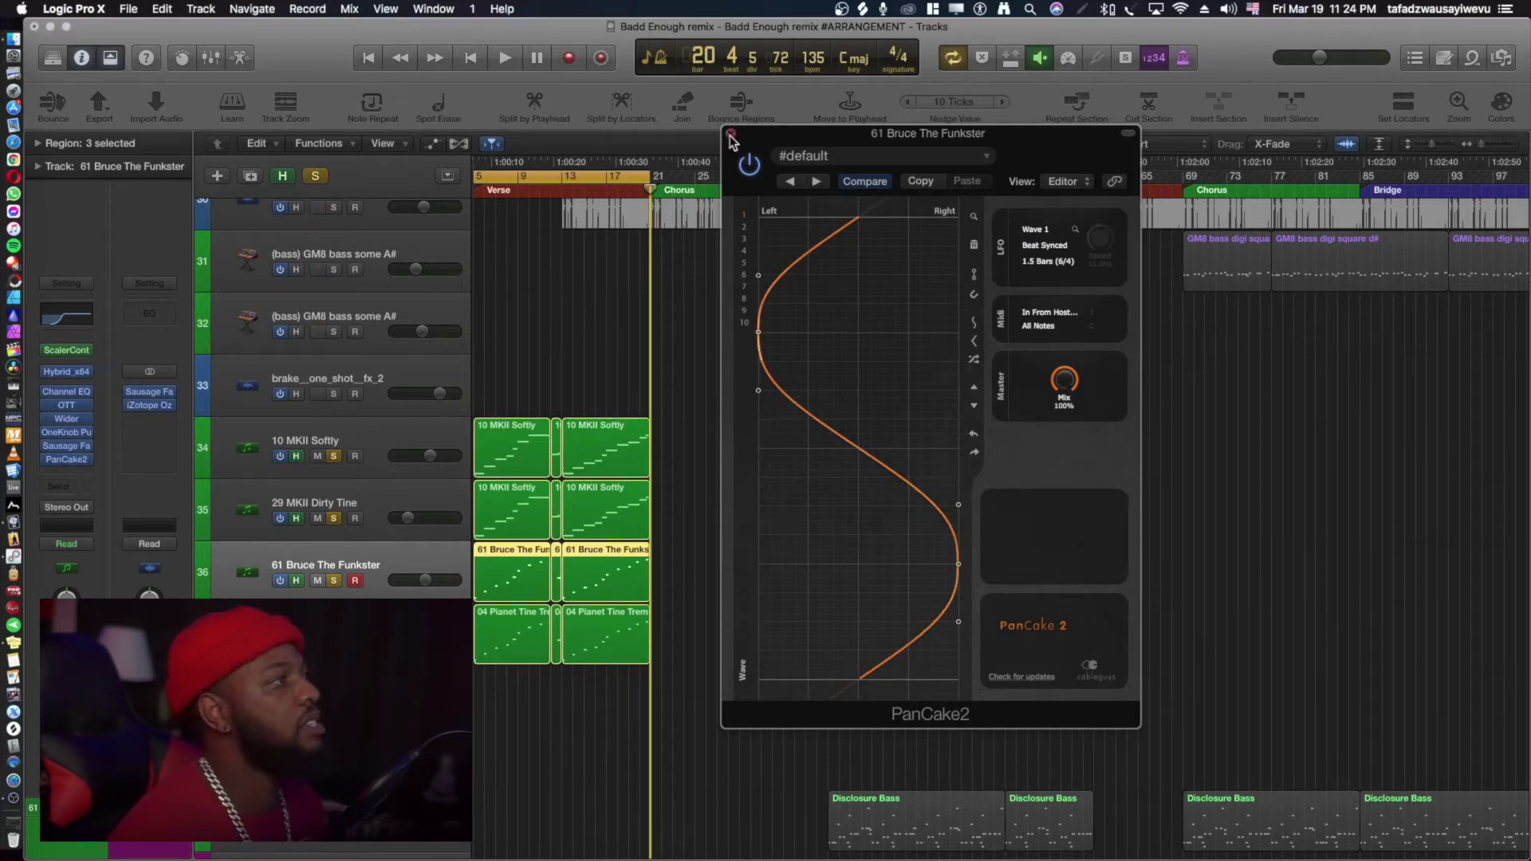
Preview PanCake2 factory presets such as Opponents and Tonal Destruction, restore the original panning curve and close the plug-in.
{"action": "left_click", "coordinate": [893, 157]}
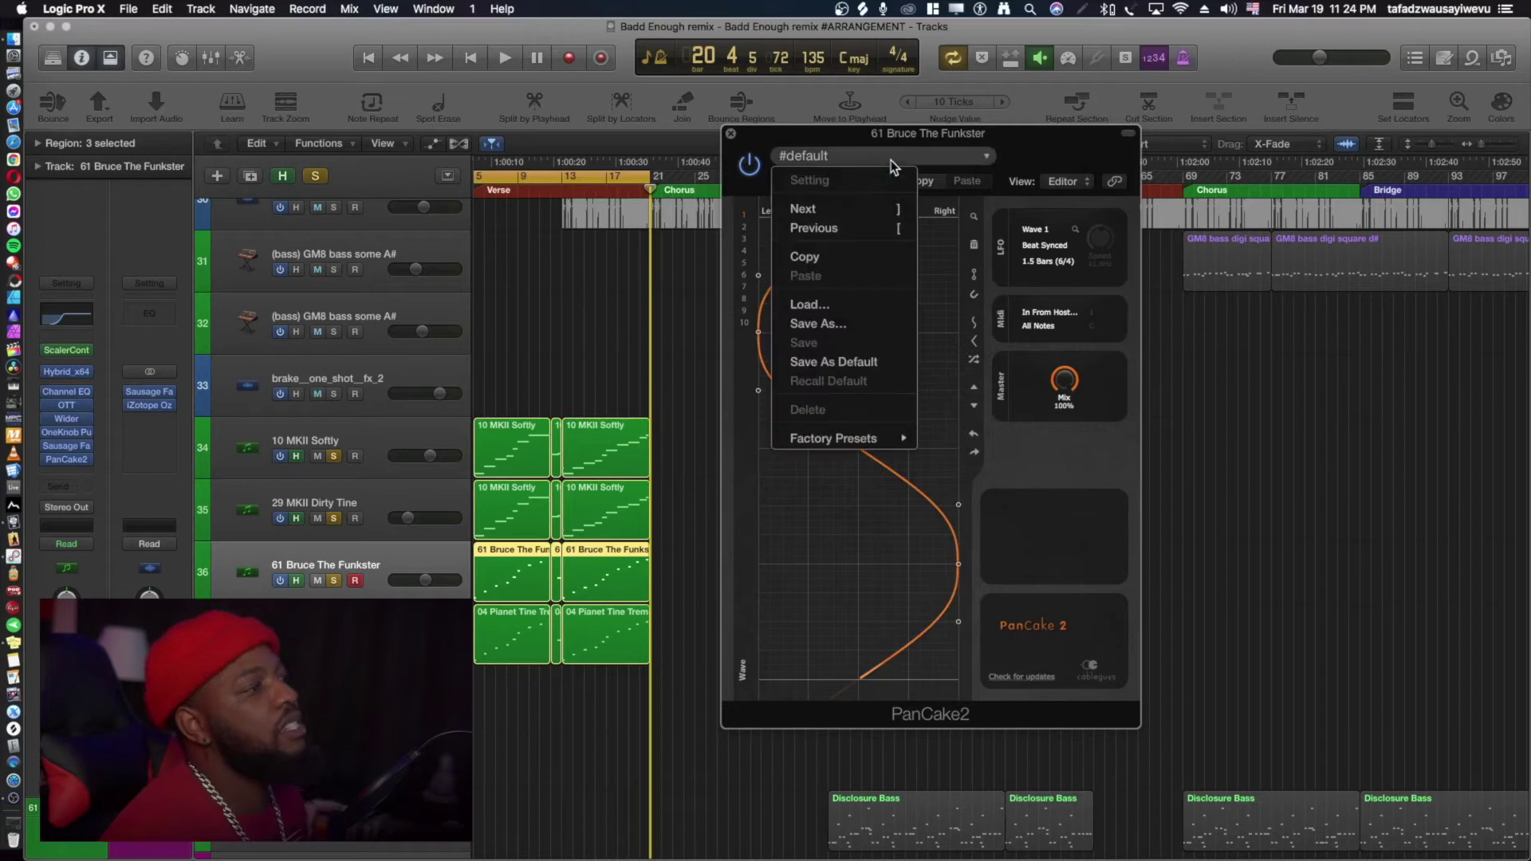
{"action": "mouse_move", "coordinate": [861, 443]}
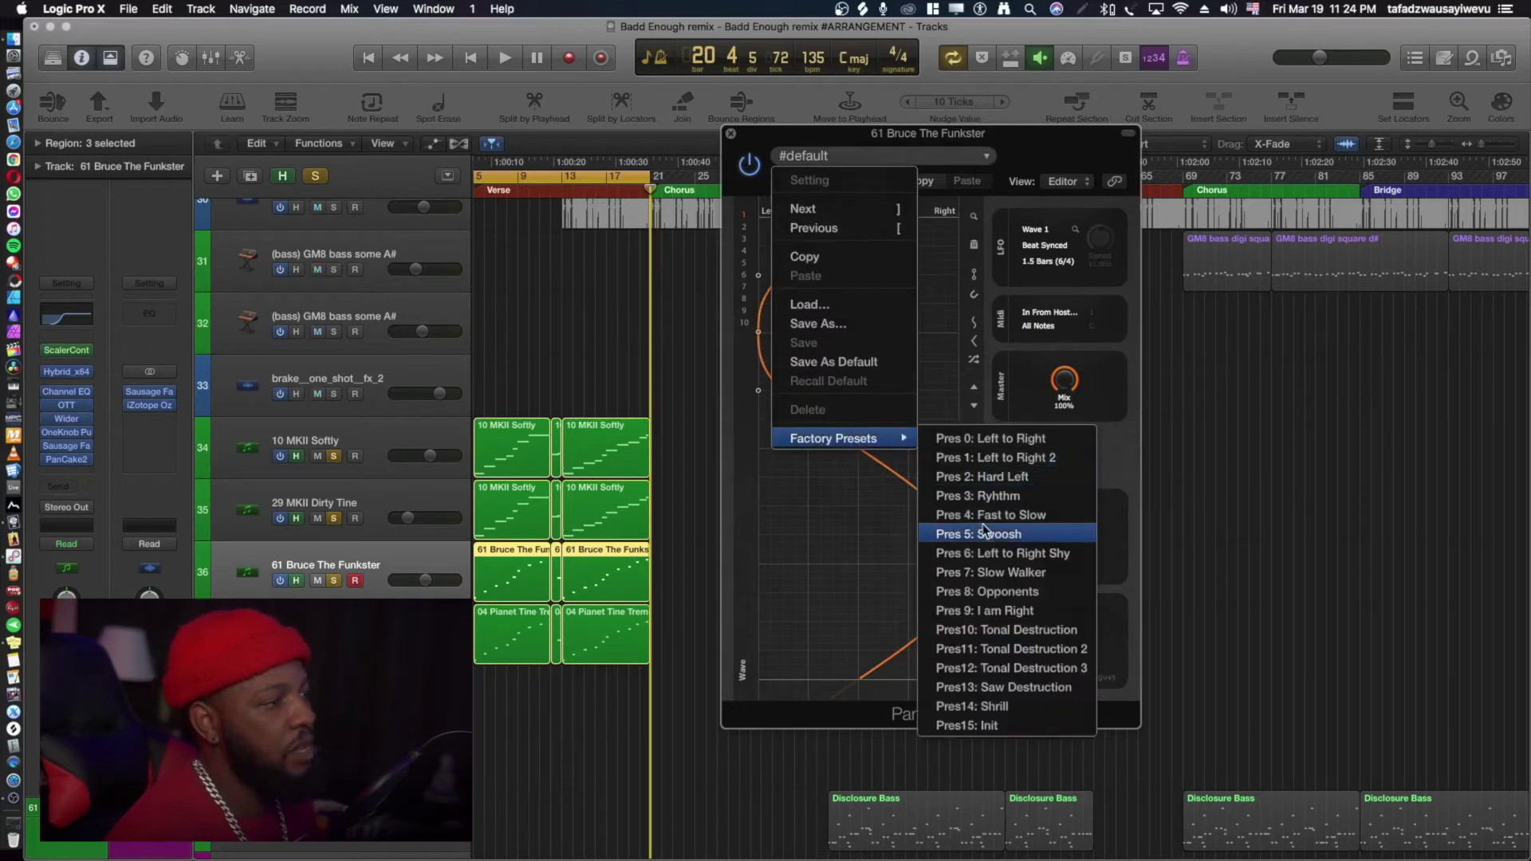
{"action": "left_click", "coordinate": [1159, 422]}
{"action": "left_click", "coordinate": [817, 182]}
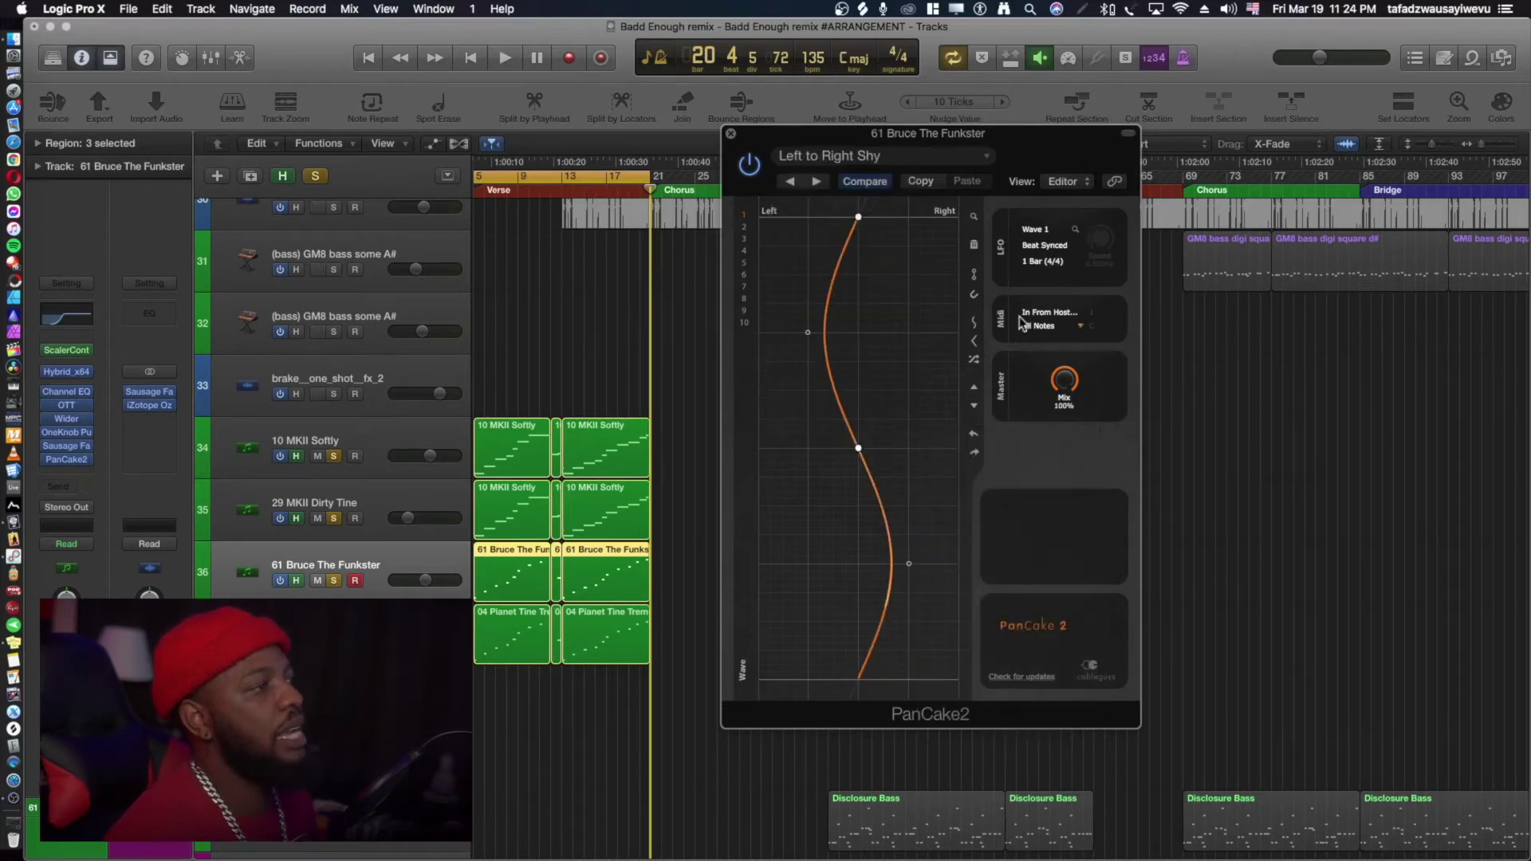
{"action": "left_click", "coordinate": [818, 182]}
{"action": "left_click", "coordinate": [819, 182]}
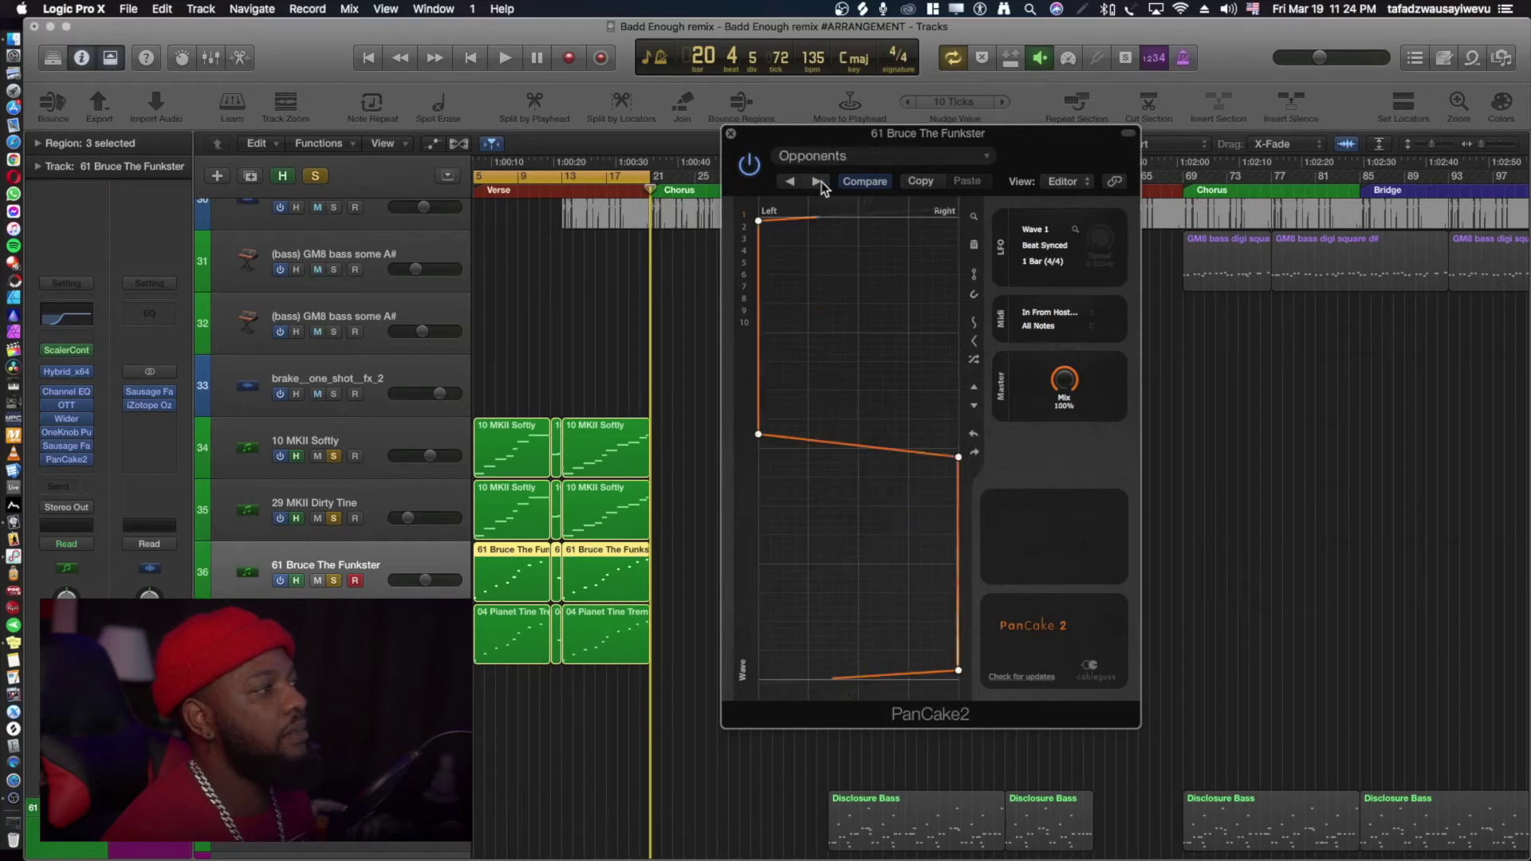
{"action": "left_click", "coordinate": [819, 183]}
{"action": "left_click", "coordinate": [818, 183]}
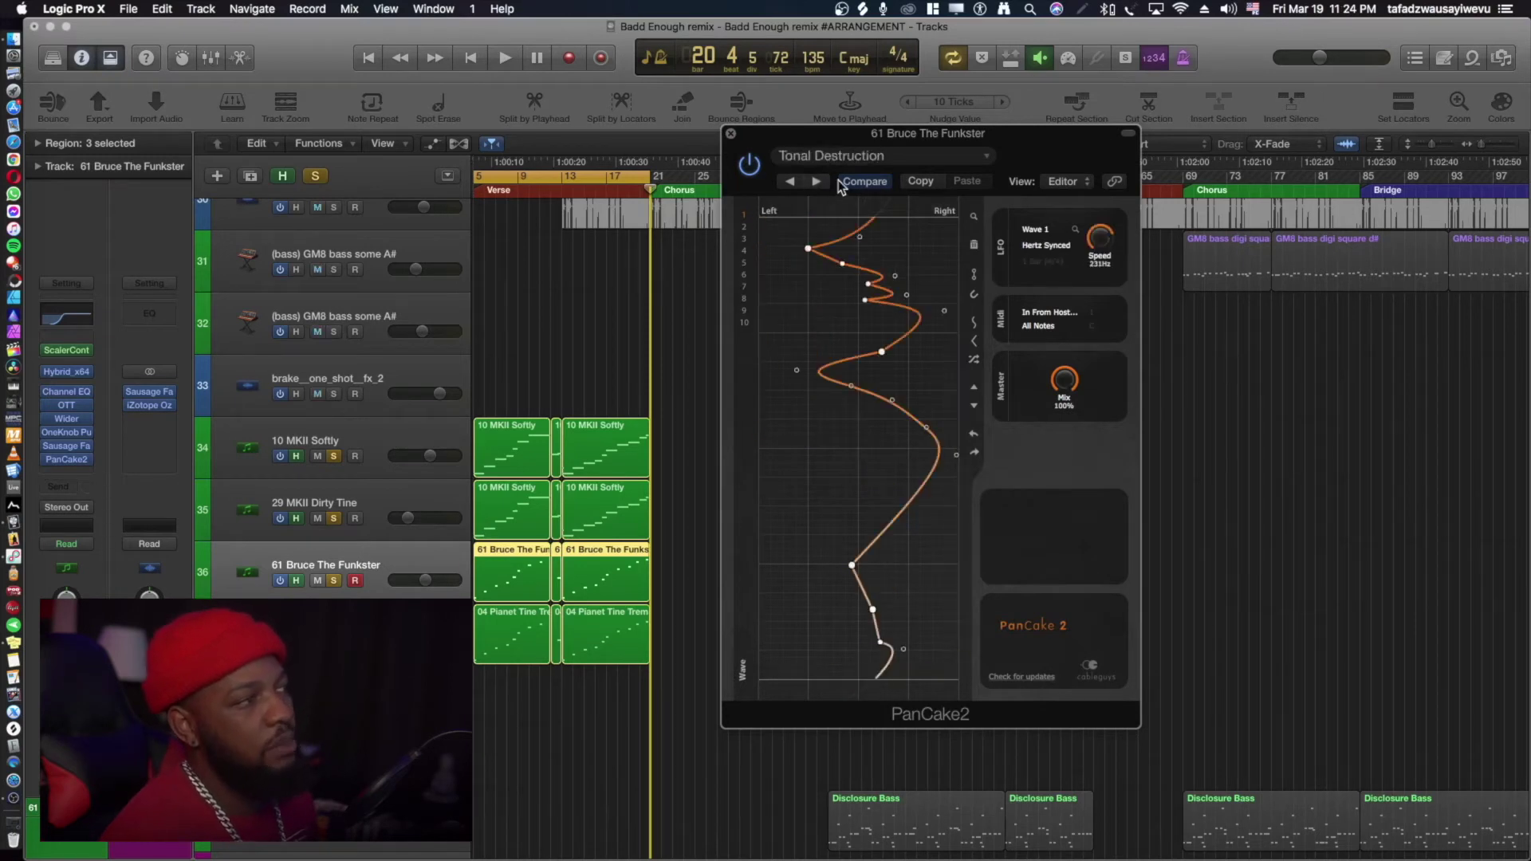
{"action": "left_click", "coordinate": [865, 183]}
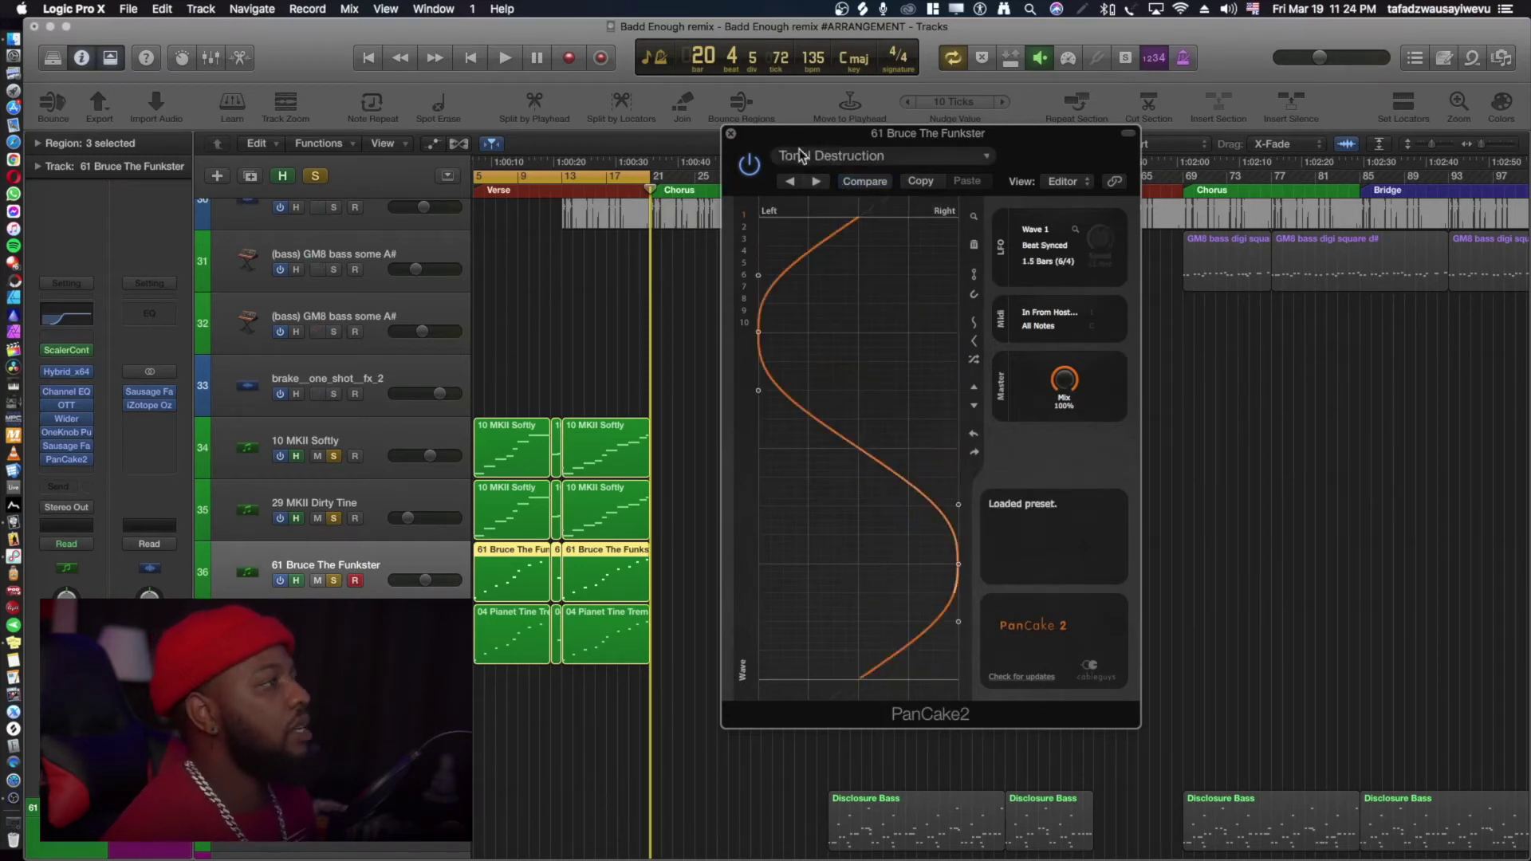
{"action": "left_click", "coordinate": [731, 133]}
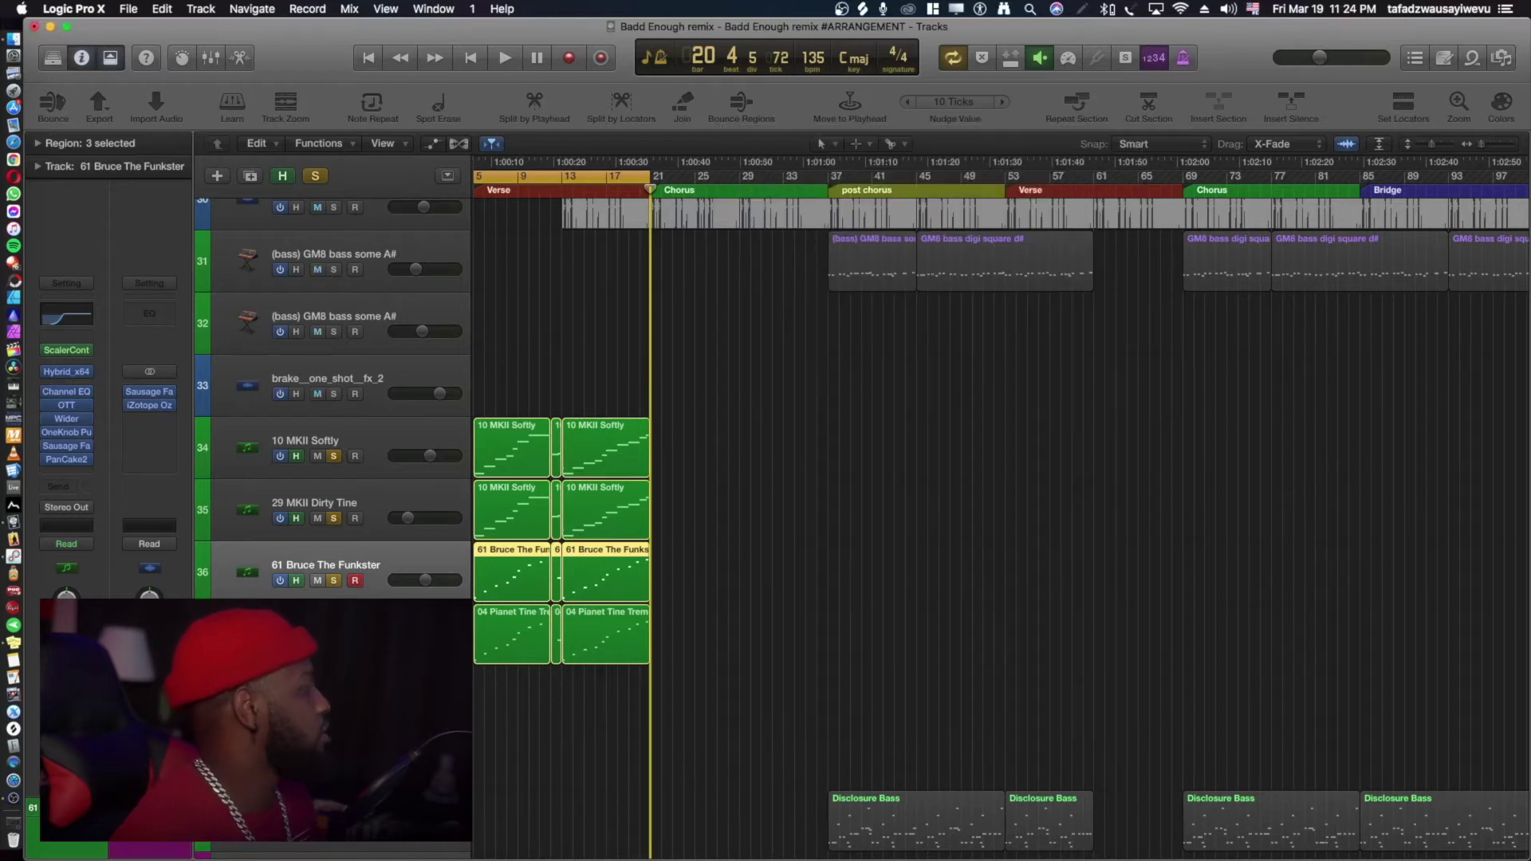
Inspect the OTT multiband compressor settings on the 04 Pianet Tine Tremolo track and close the plug-in.
{"action": "left_click", "coordinate": [325, 628]}
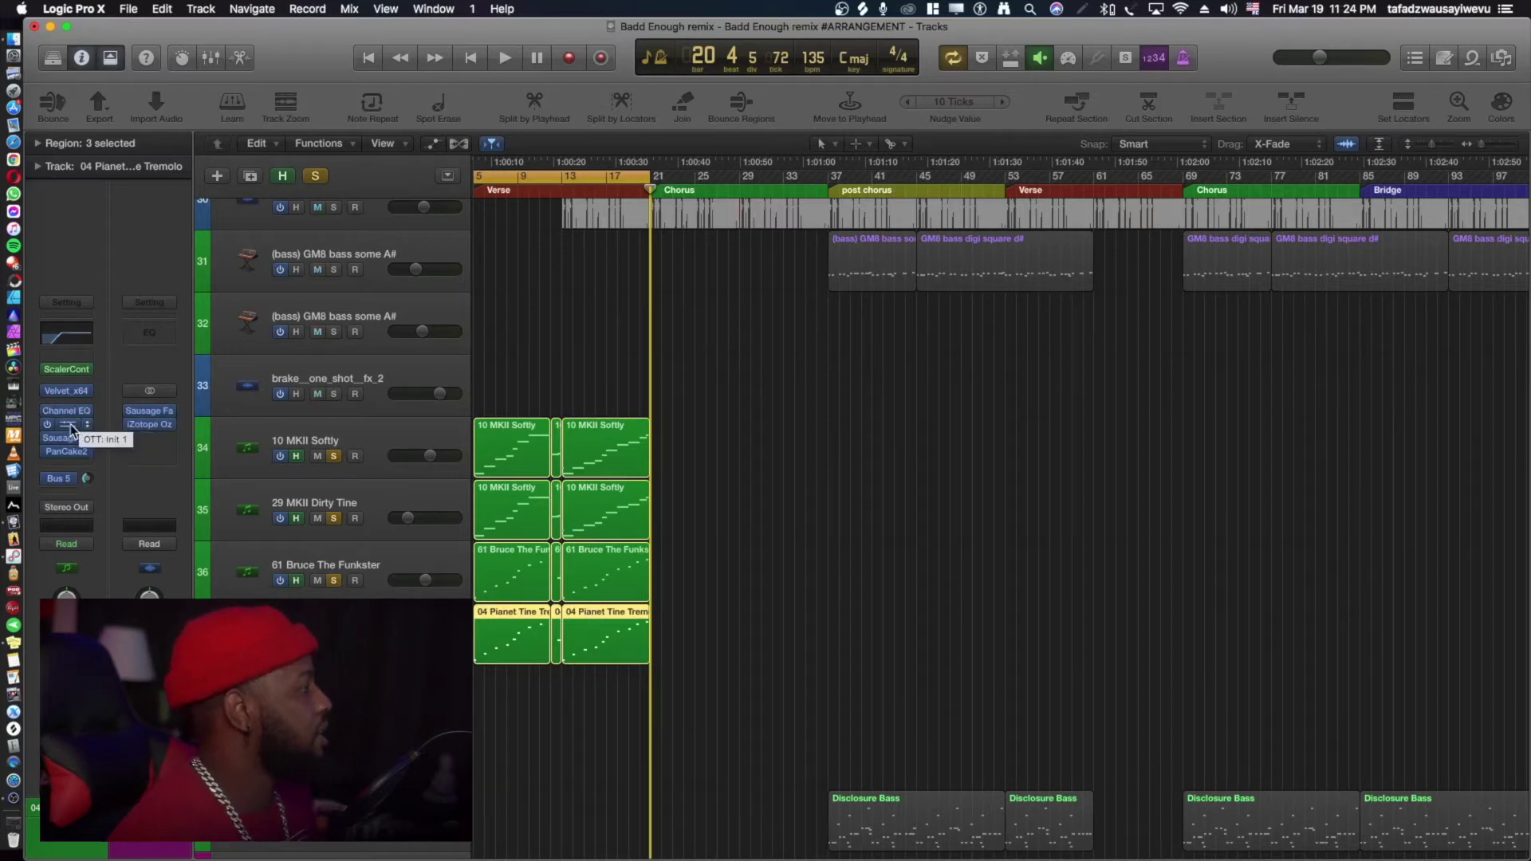
{"action": "left_click", "coordinate": [77, 428]}
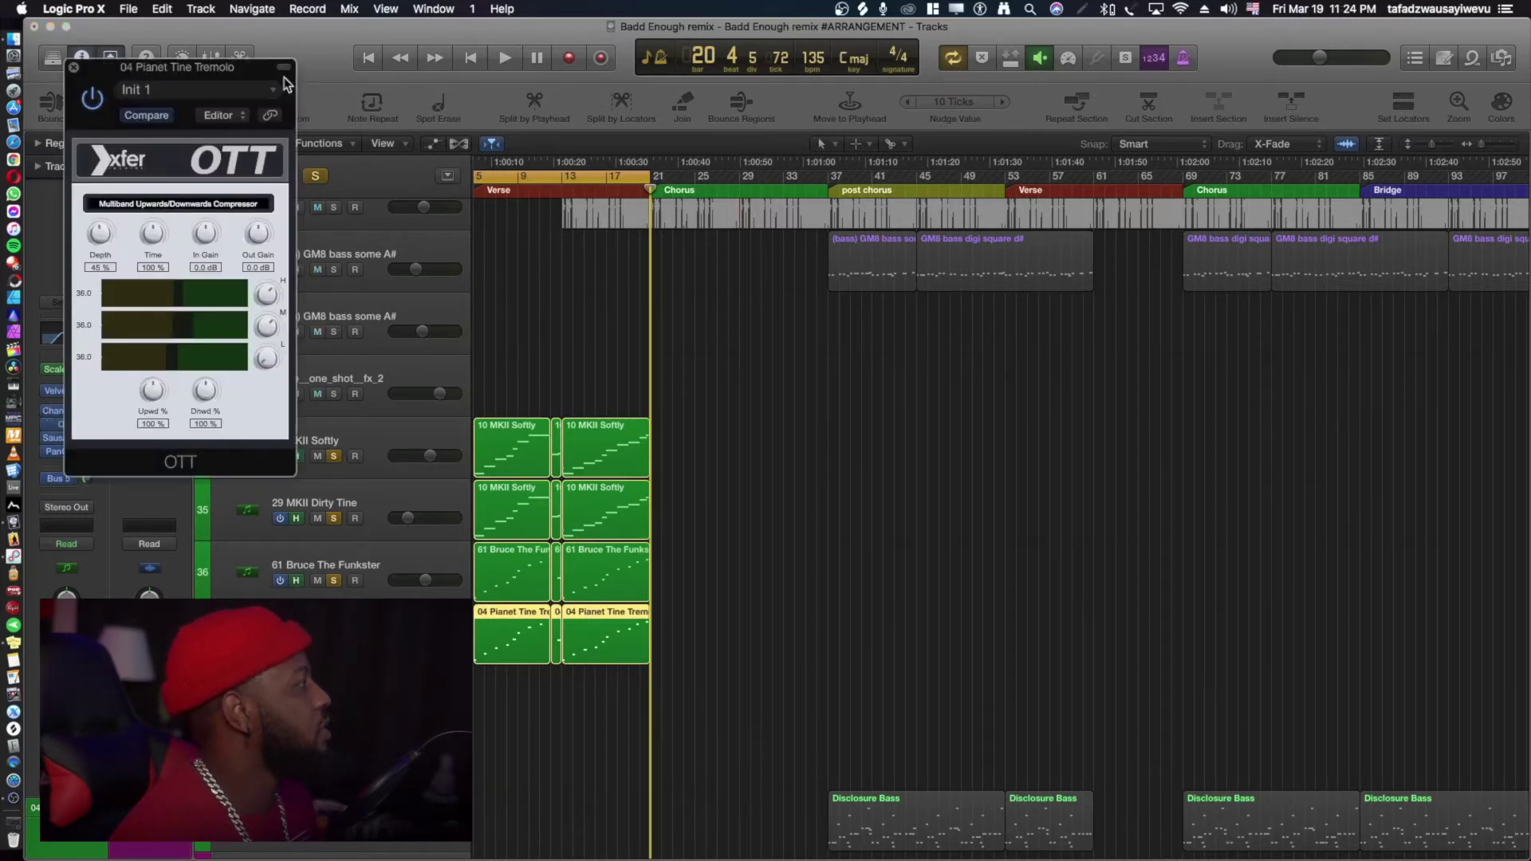
{"action": "left_click_drag", "start_coordinate": [259, 77], "coordinate": [970, 149]}
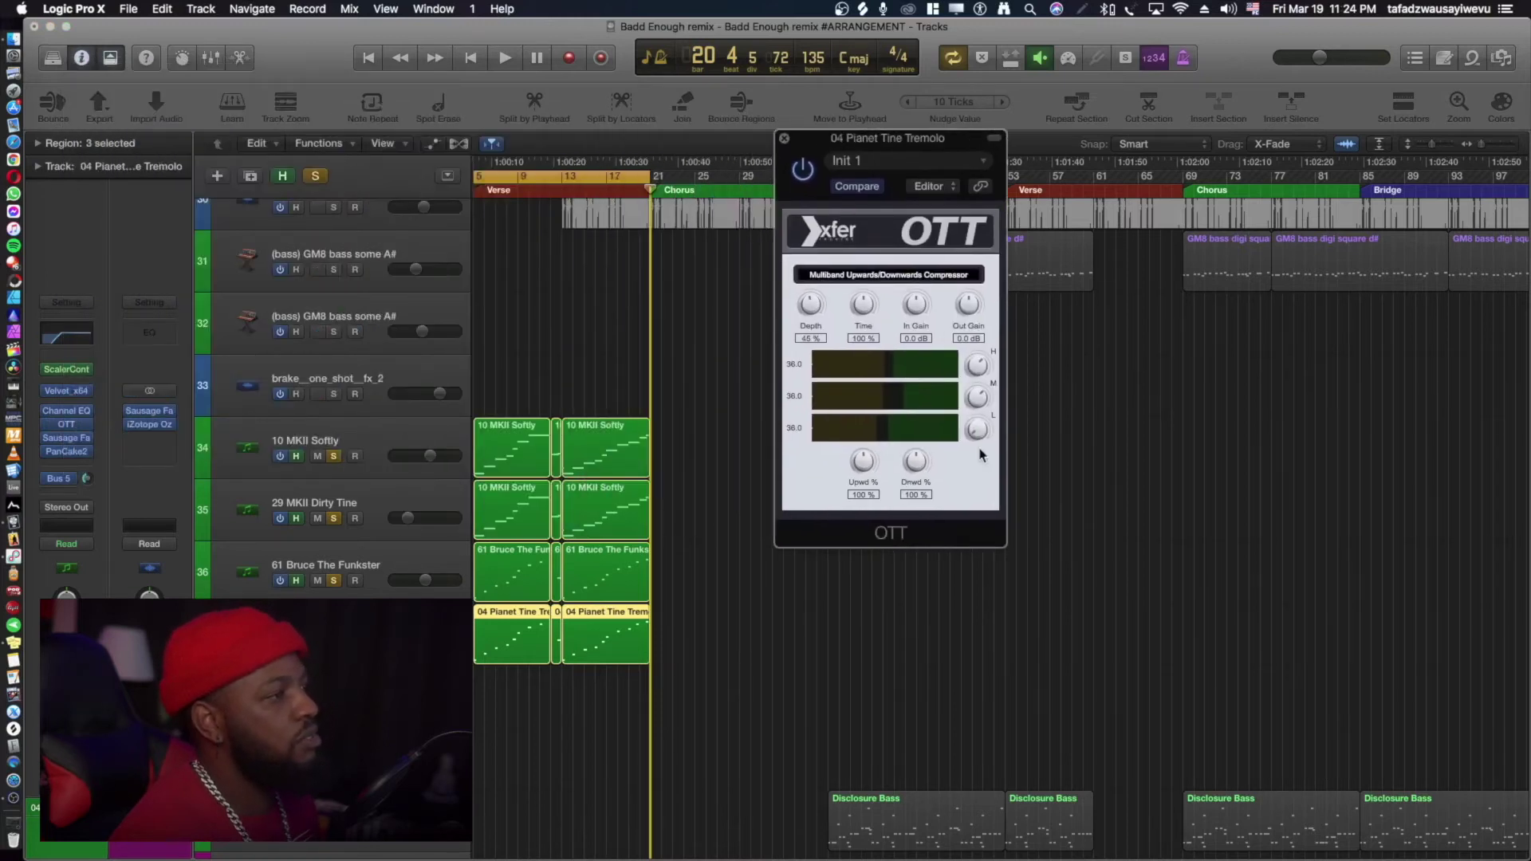
{"action": "left_click", "coordinate": [784, 139]}
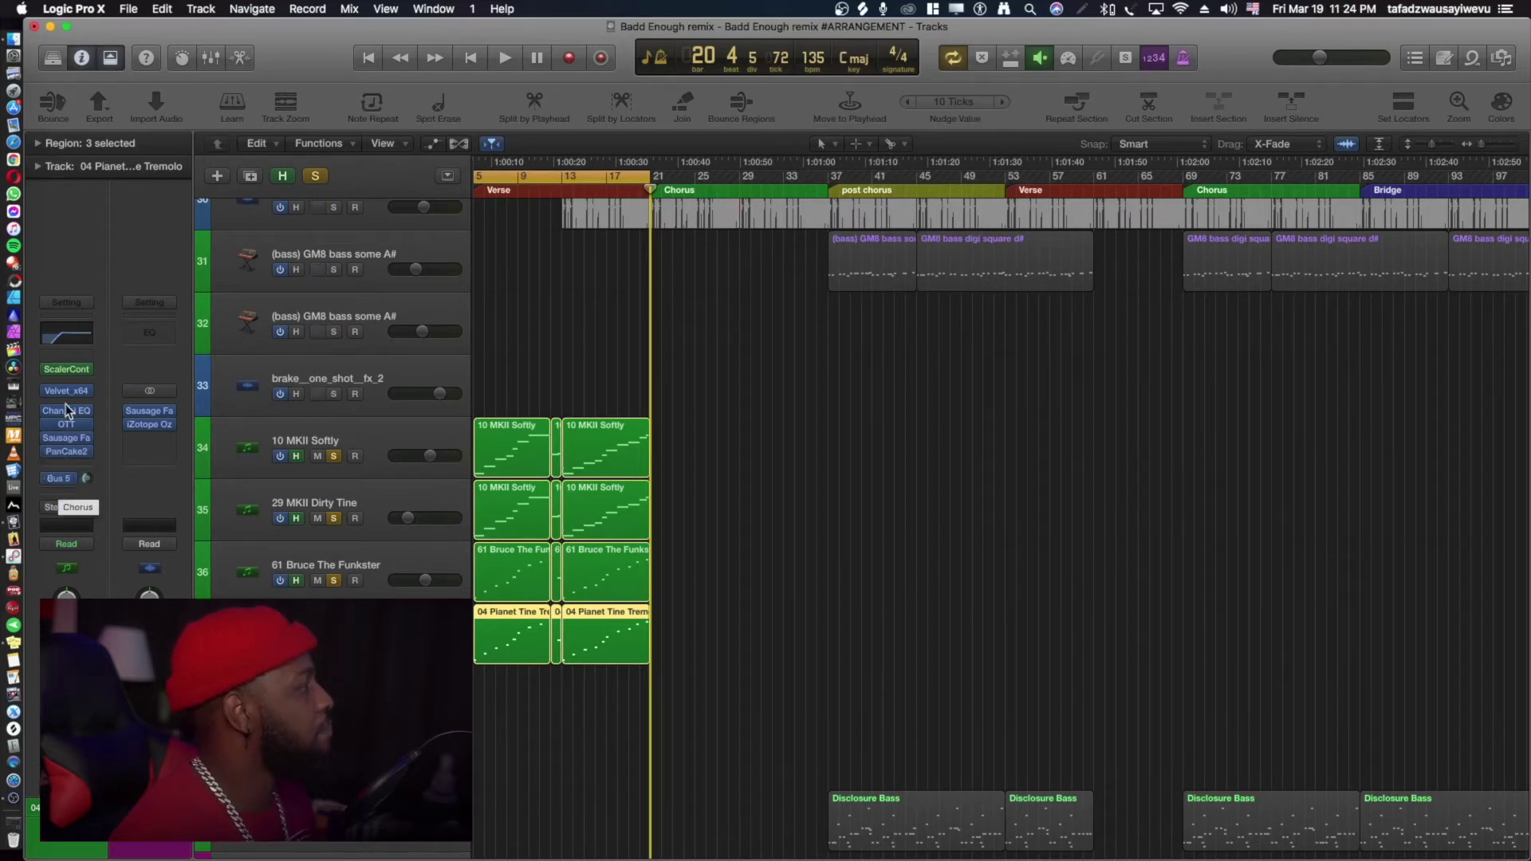
Inspect the Chorus effect on the Bus 5 send of the 04 Pianet Tine Tremolo track, including its preset list, and close it.
{"action": "left_click", "coordinate": [64, 478]}
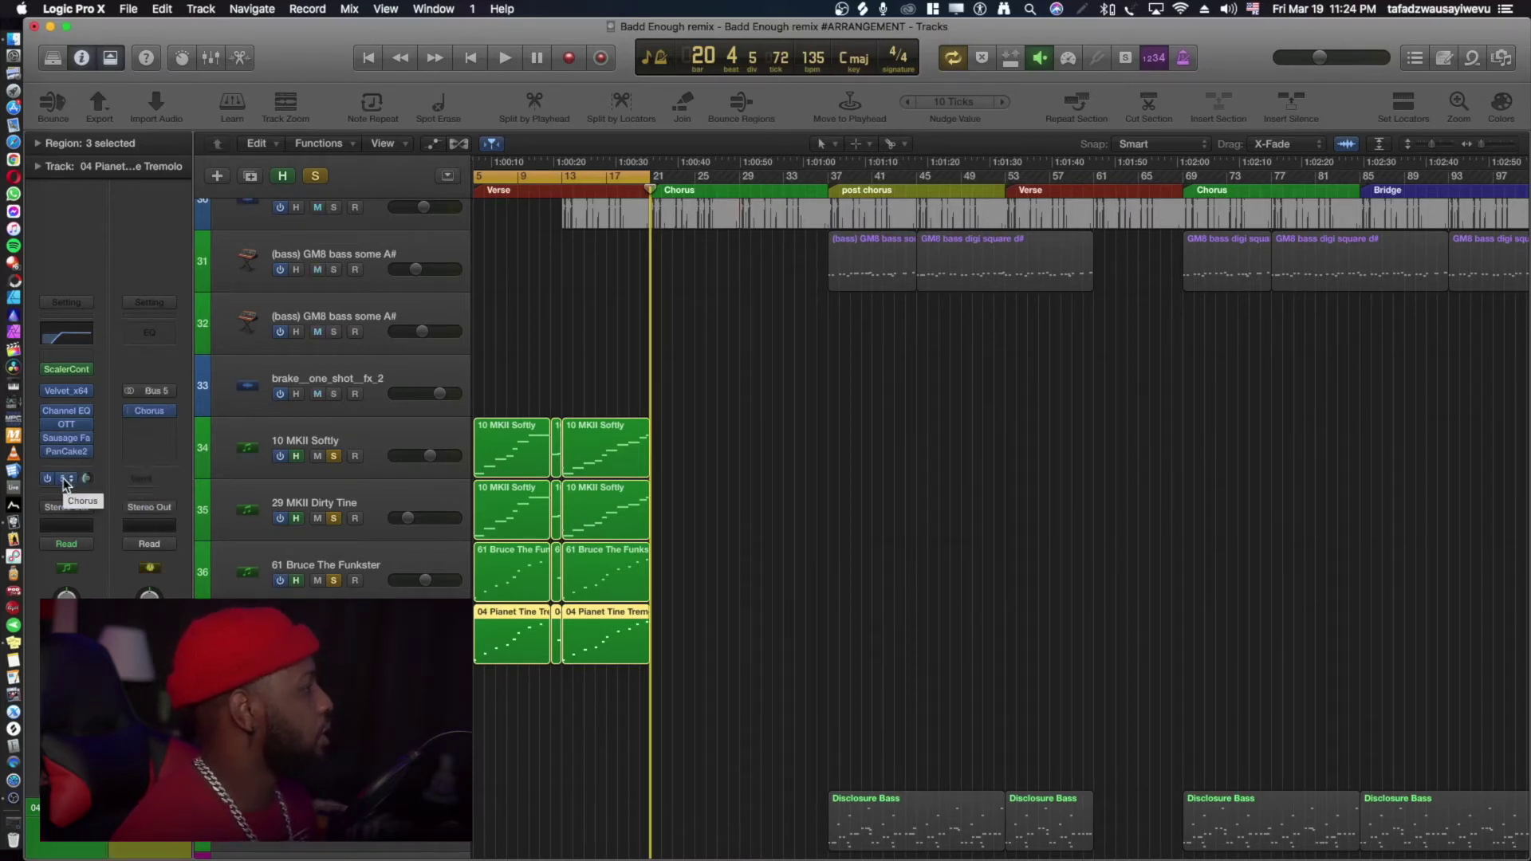
{"action": "left_click", "coordinate": [150, 411]}
{"action": "left_click_drag", "start_coordinate": [291, 77], "coordinate": [1059, 292]}
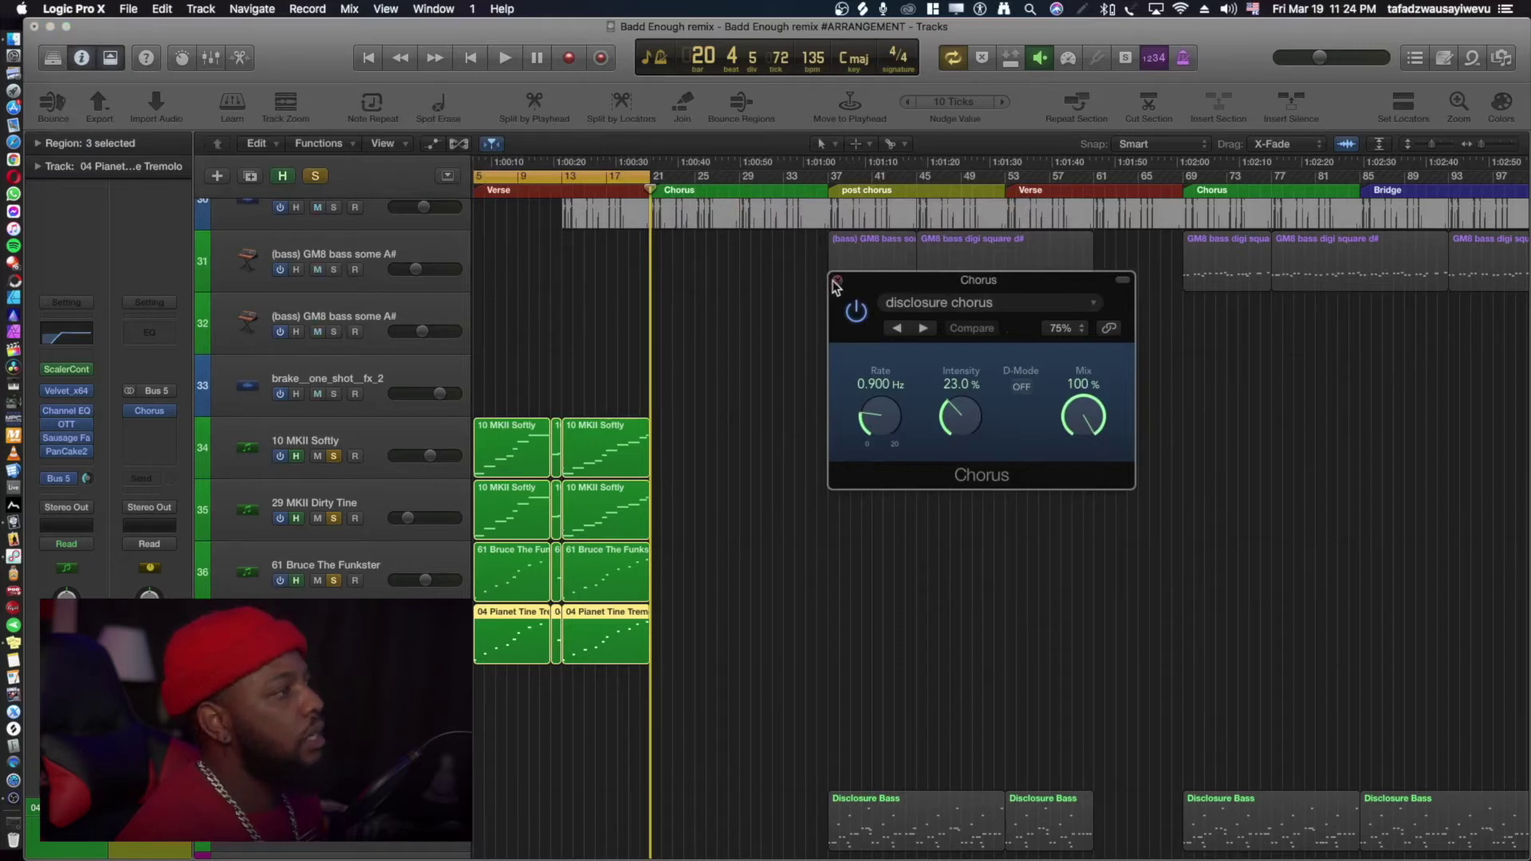
{"action": "left_click", "coordinate": [942, 304]}
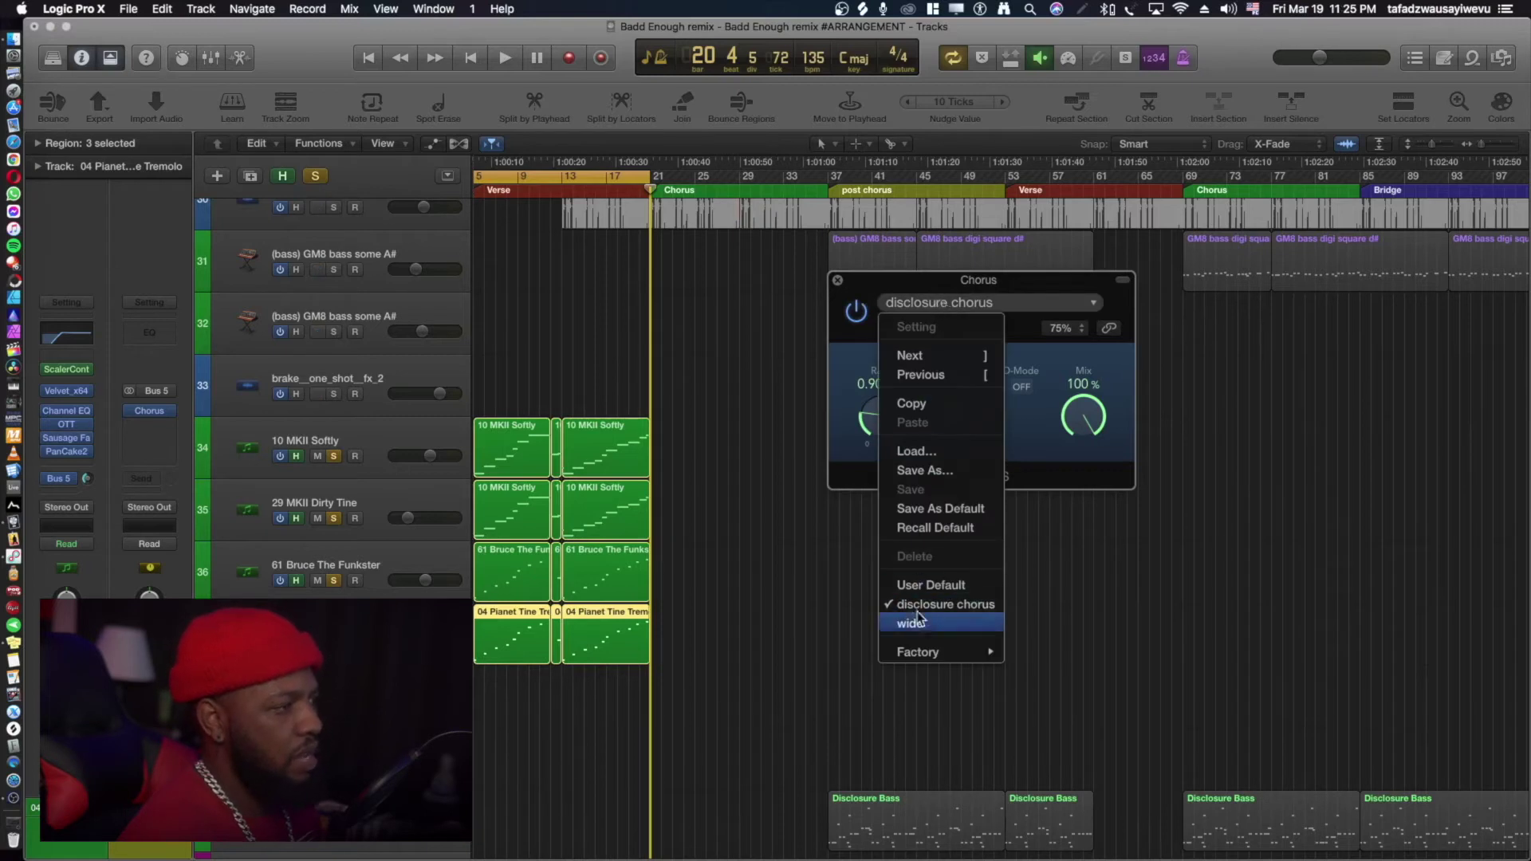
{"action": "left_click", "coordinate": [850, 289]}
{"action": "left_click", "coordinate": [838, 281]}
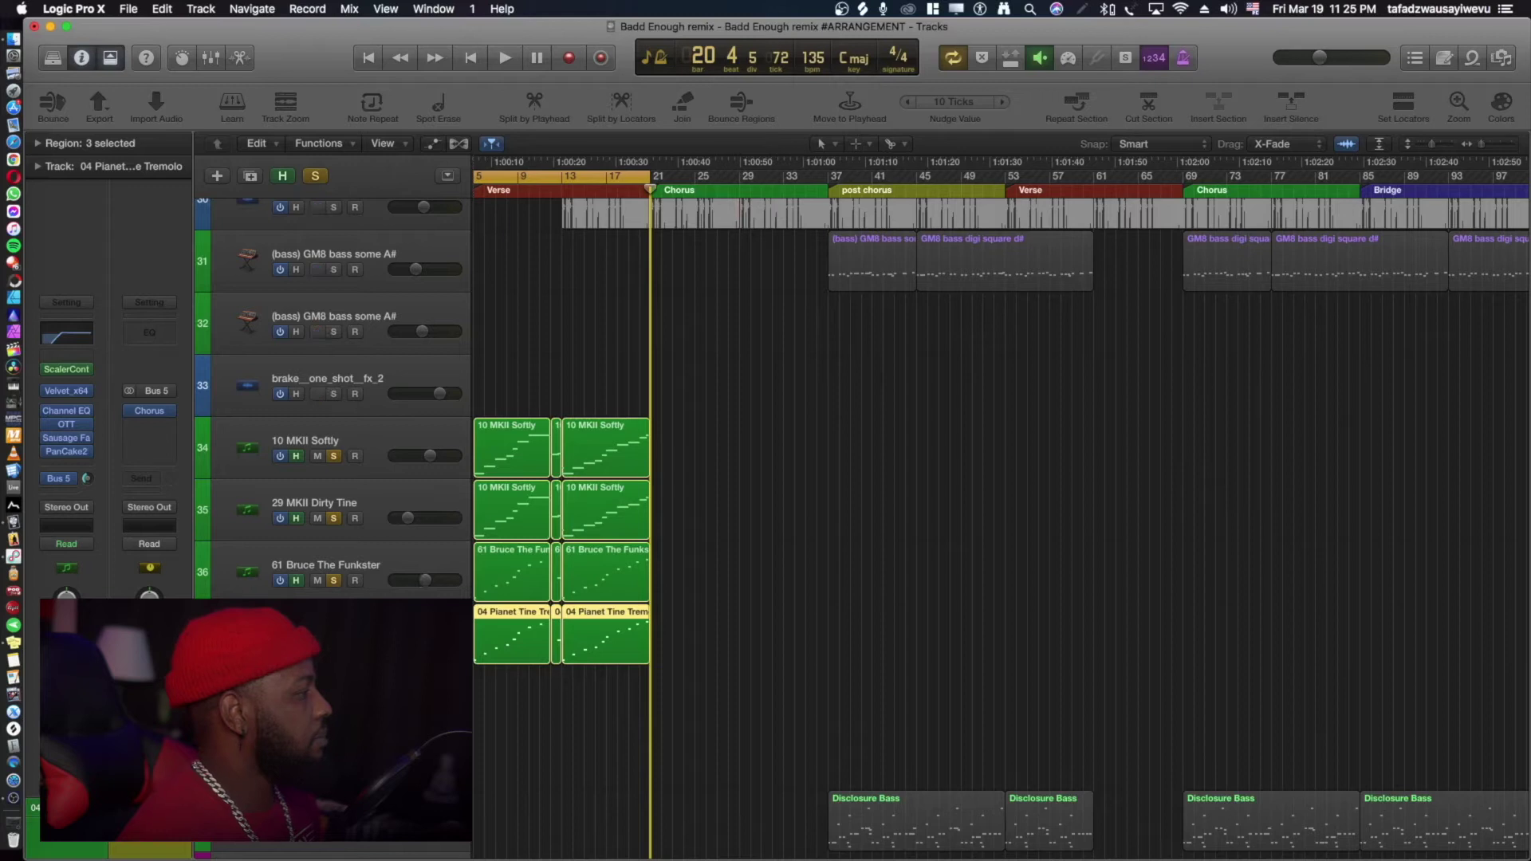
Select the four original chord tracks, review the Bounce Regions In Place options for their regions and cancel the bounce.
{"action": "left_click", "coordinate": [380, 445], "text": "shift"}
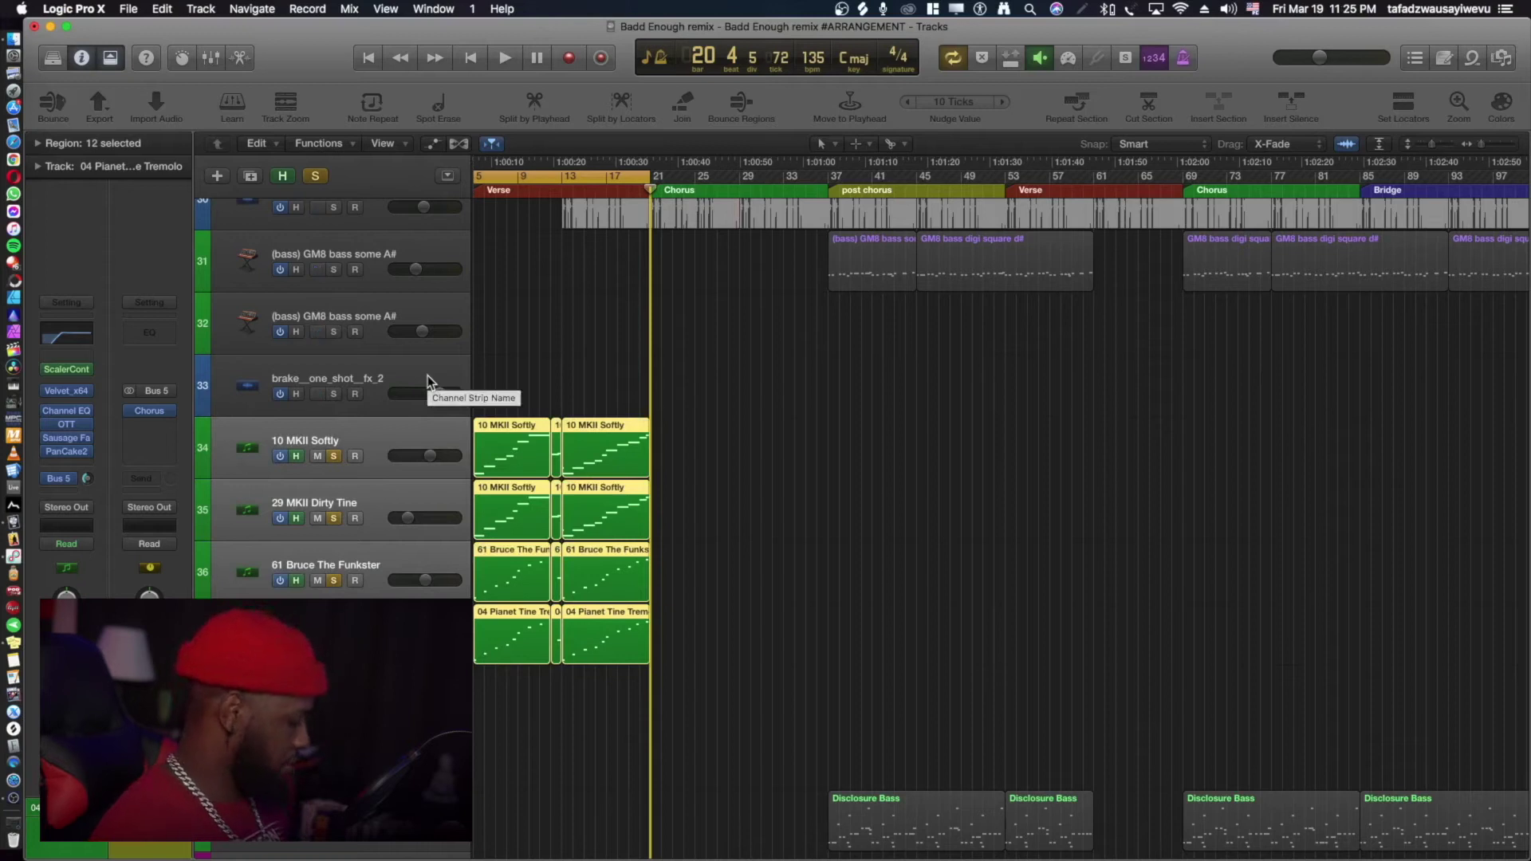
{"action": "key", "text": "ctrl+b"}
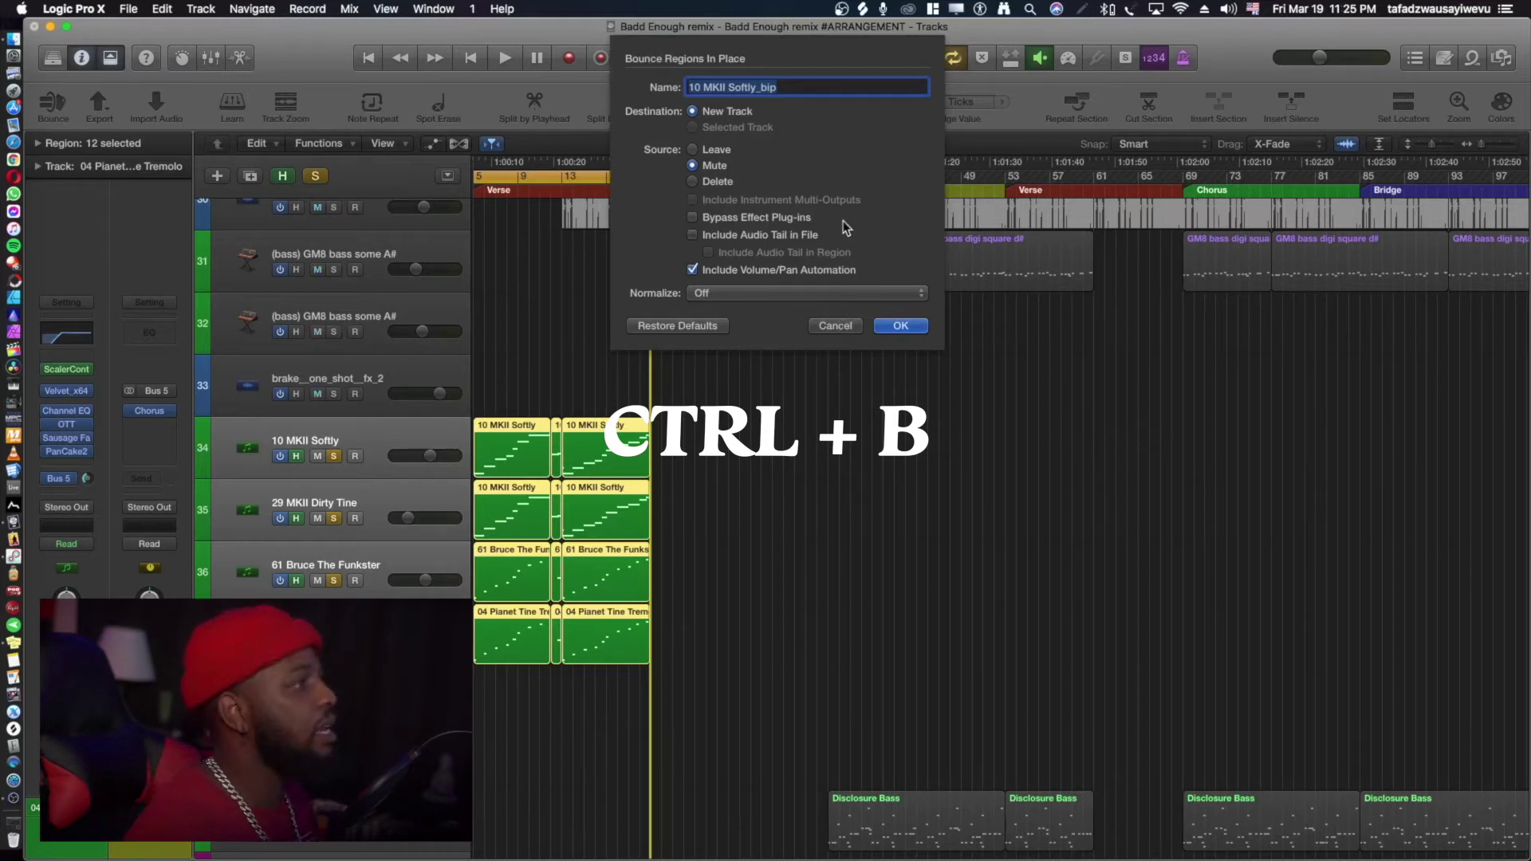
{"action": "left_click", "coordinate": [834, 325]}
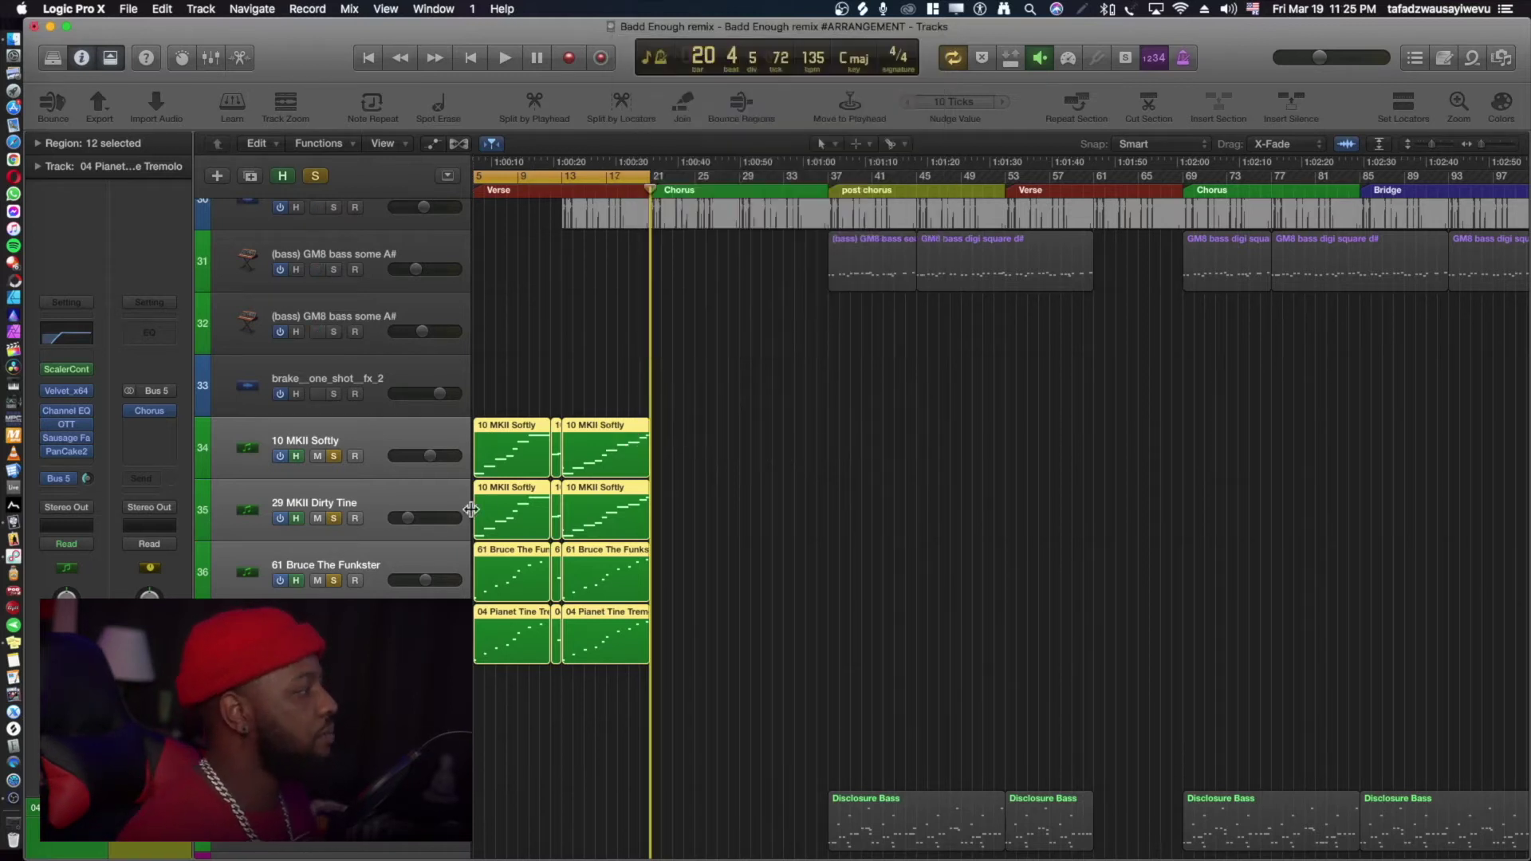
Mute all regions on the four original chord tracks, and switch off and unsolo those tracks.
{"action": "key", "text": "ctrl+m"}
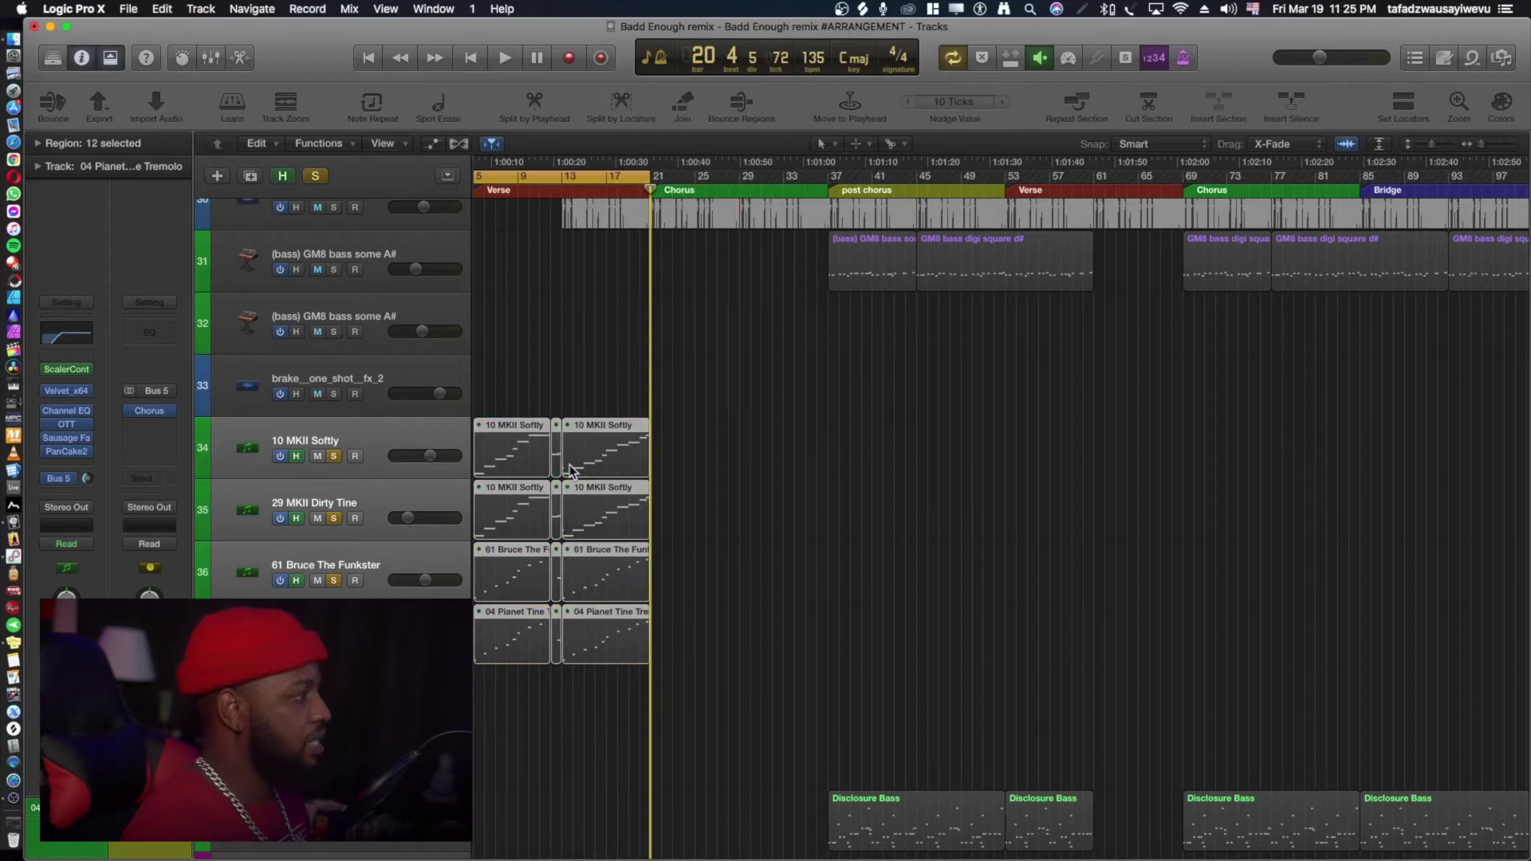
{"action": "left_click", "coordinate": [278, 456]}
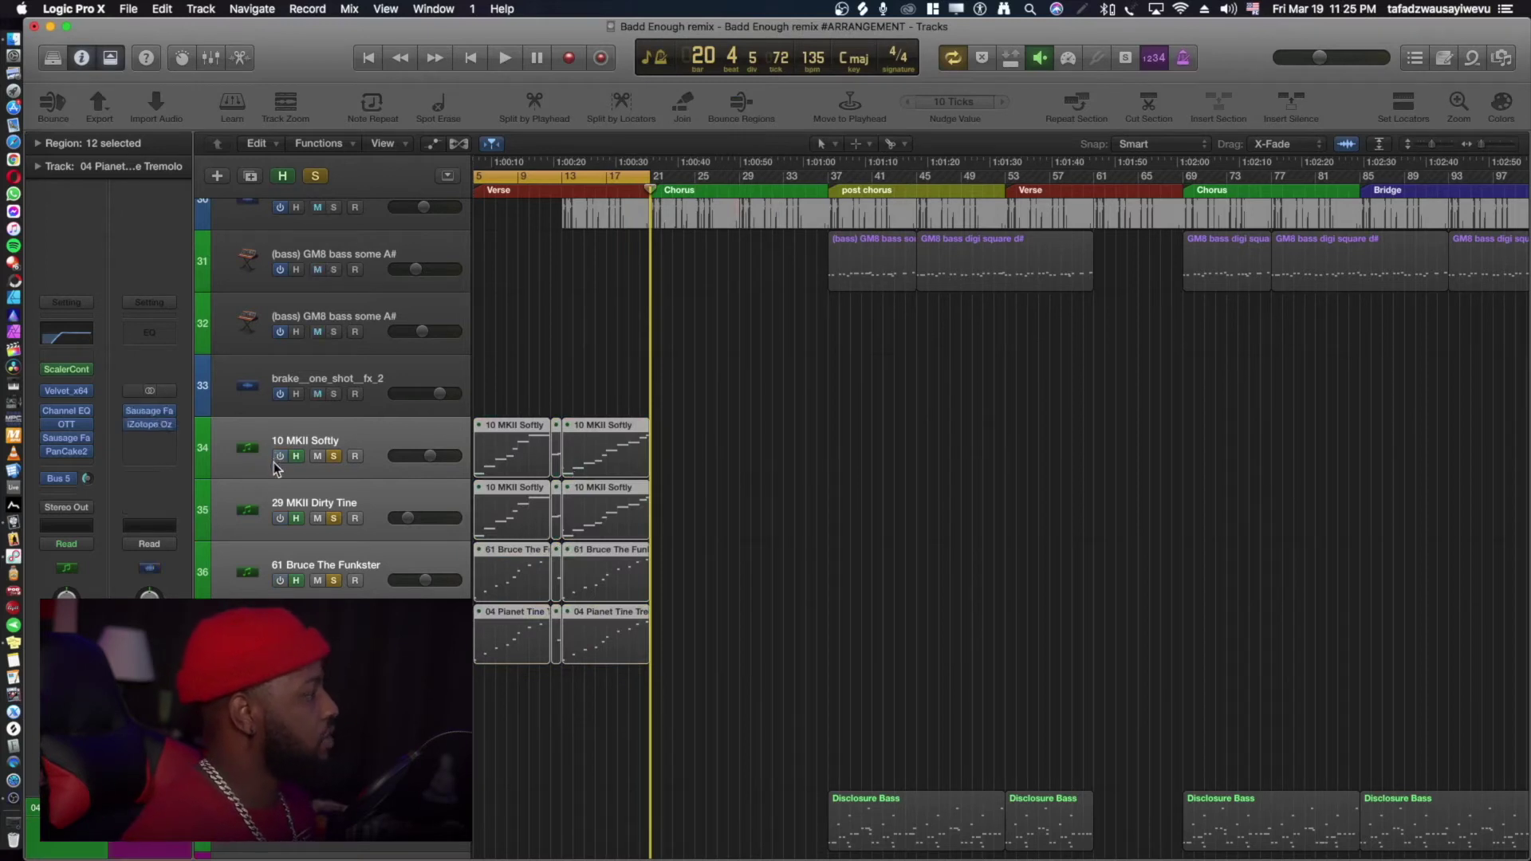
{"action": "left_click", "coordinate": [334, 457]}
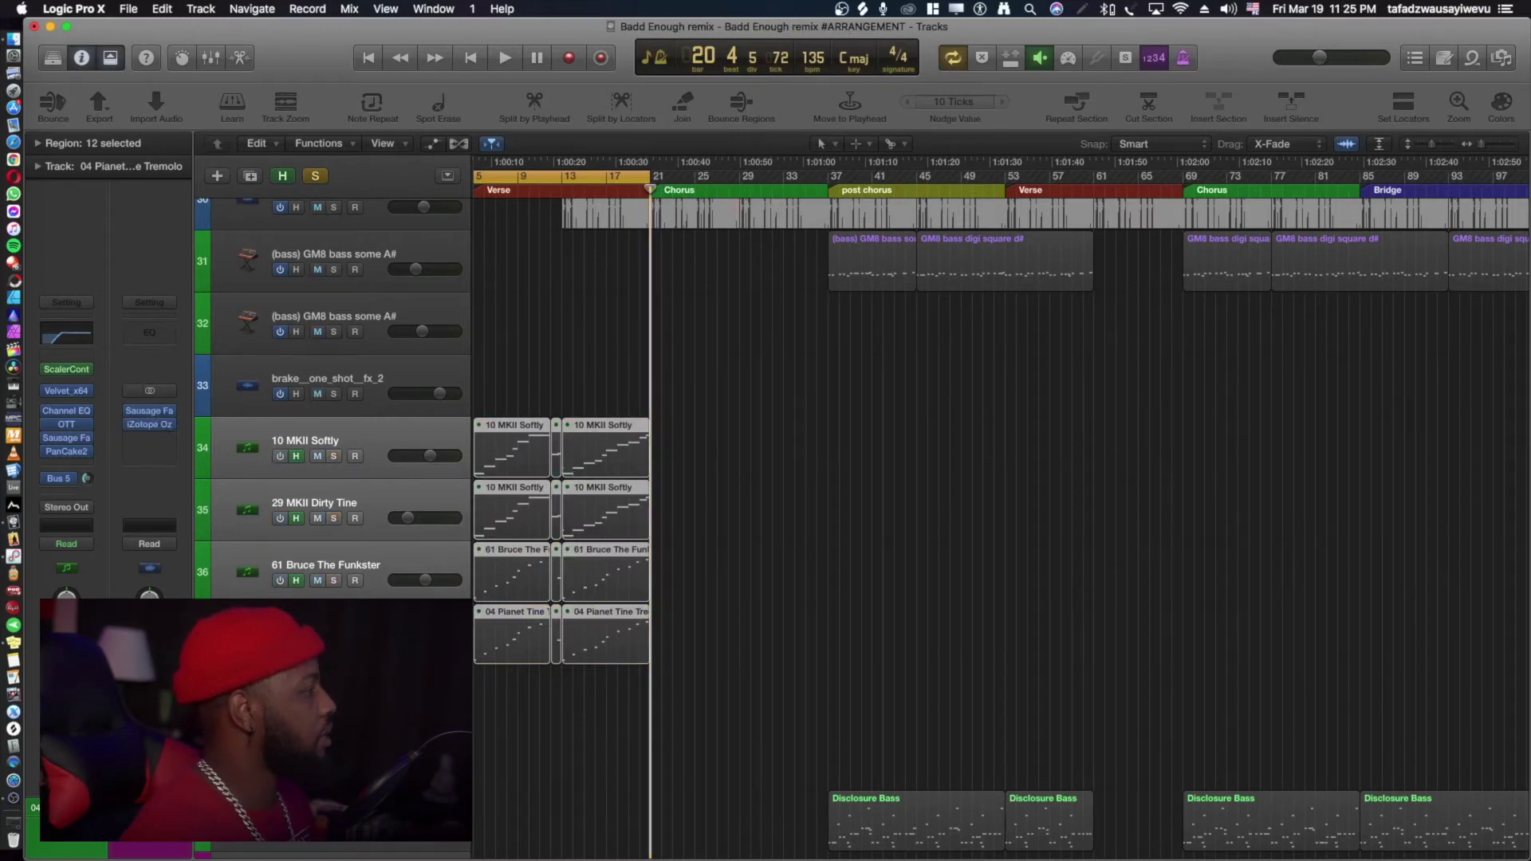
Examine the channel strips of the switched-off chord tracks in the mixer and hide the mixer again.
{"action": "left_click", "coordinate": [384, 428]}
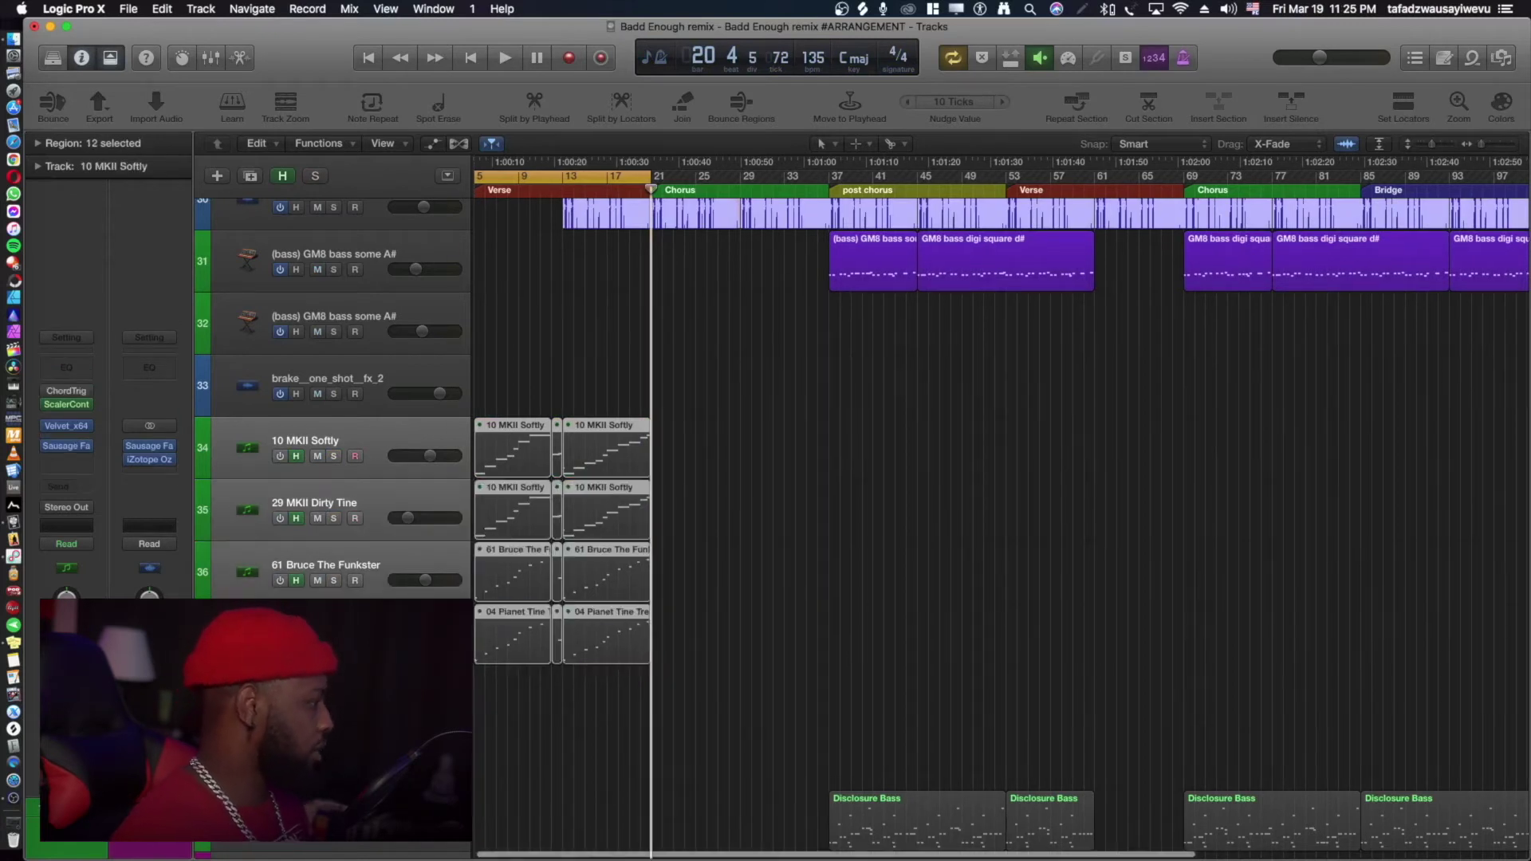
{"action": "key", "text": "x"}
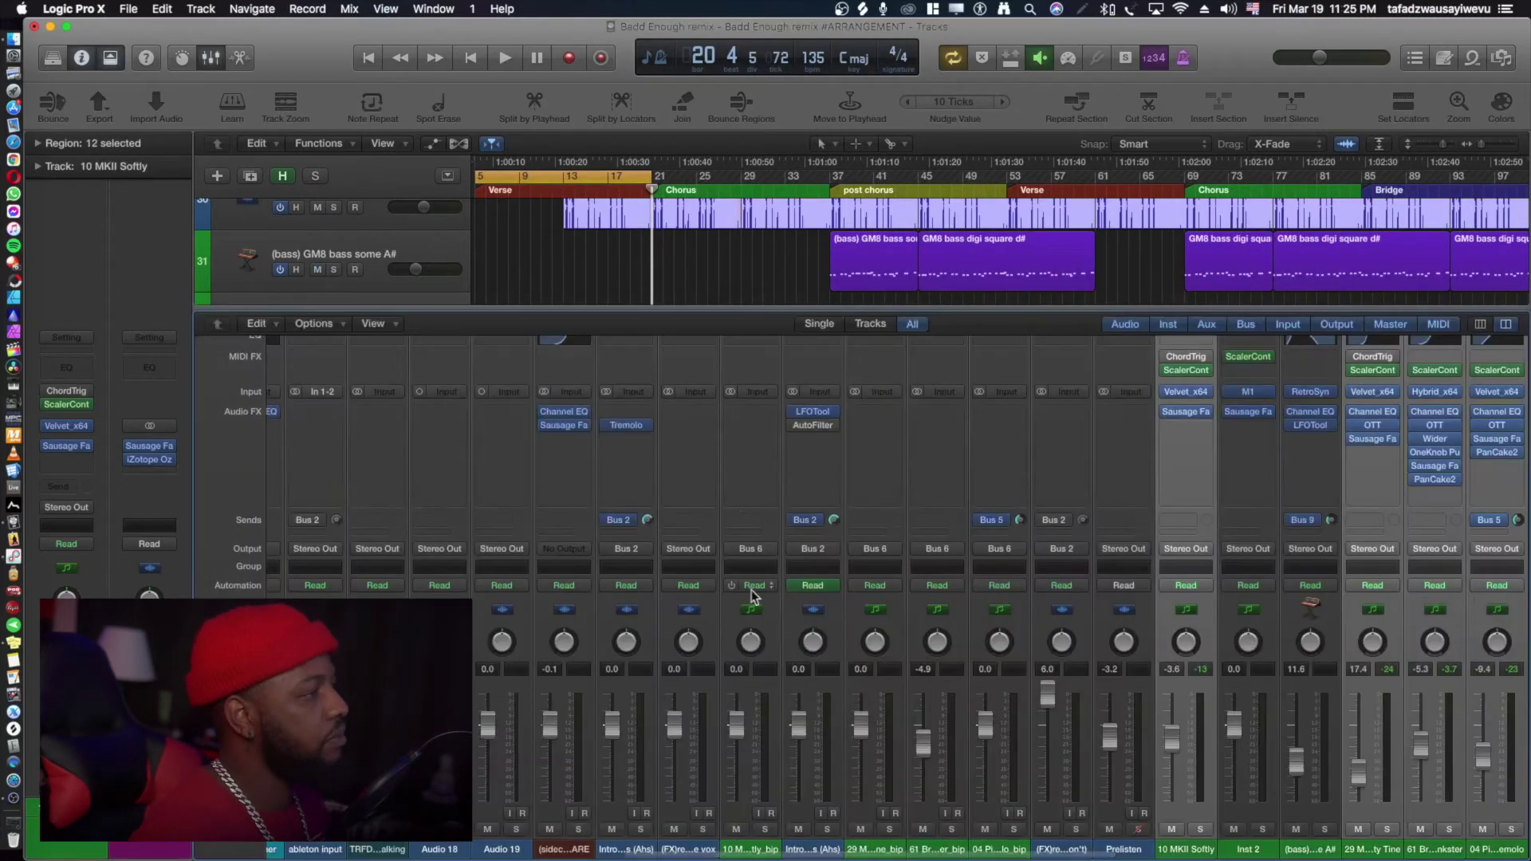
{"action": "scroll", "coordinate": [1229, 463], "scroll_direction": "right", "scroll_amount": 10}
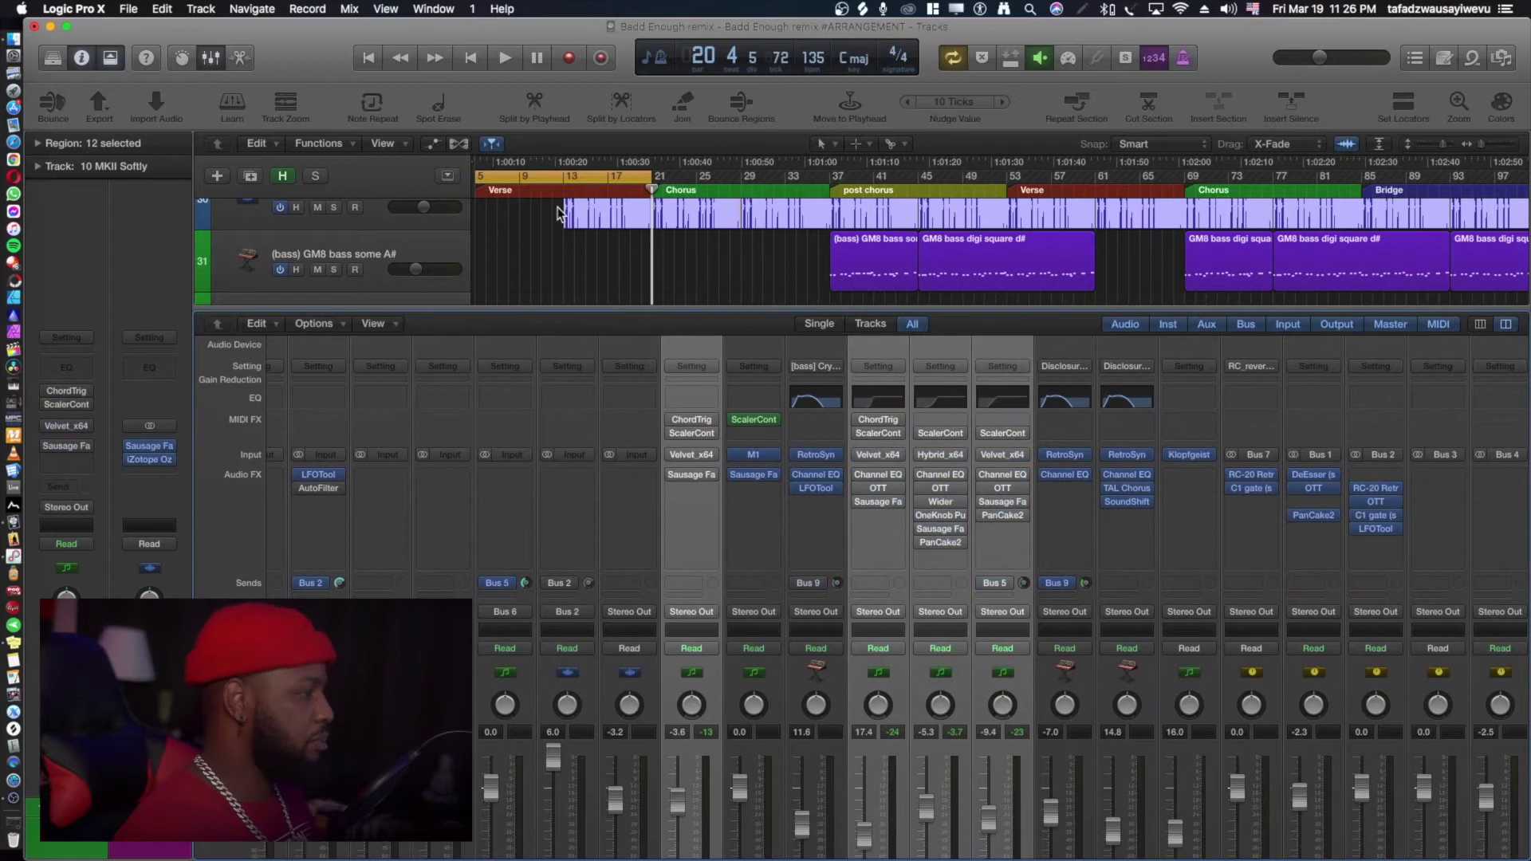
{"action": "key", "text": "x"}
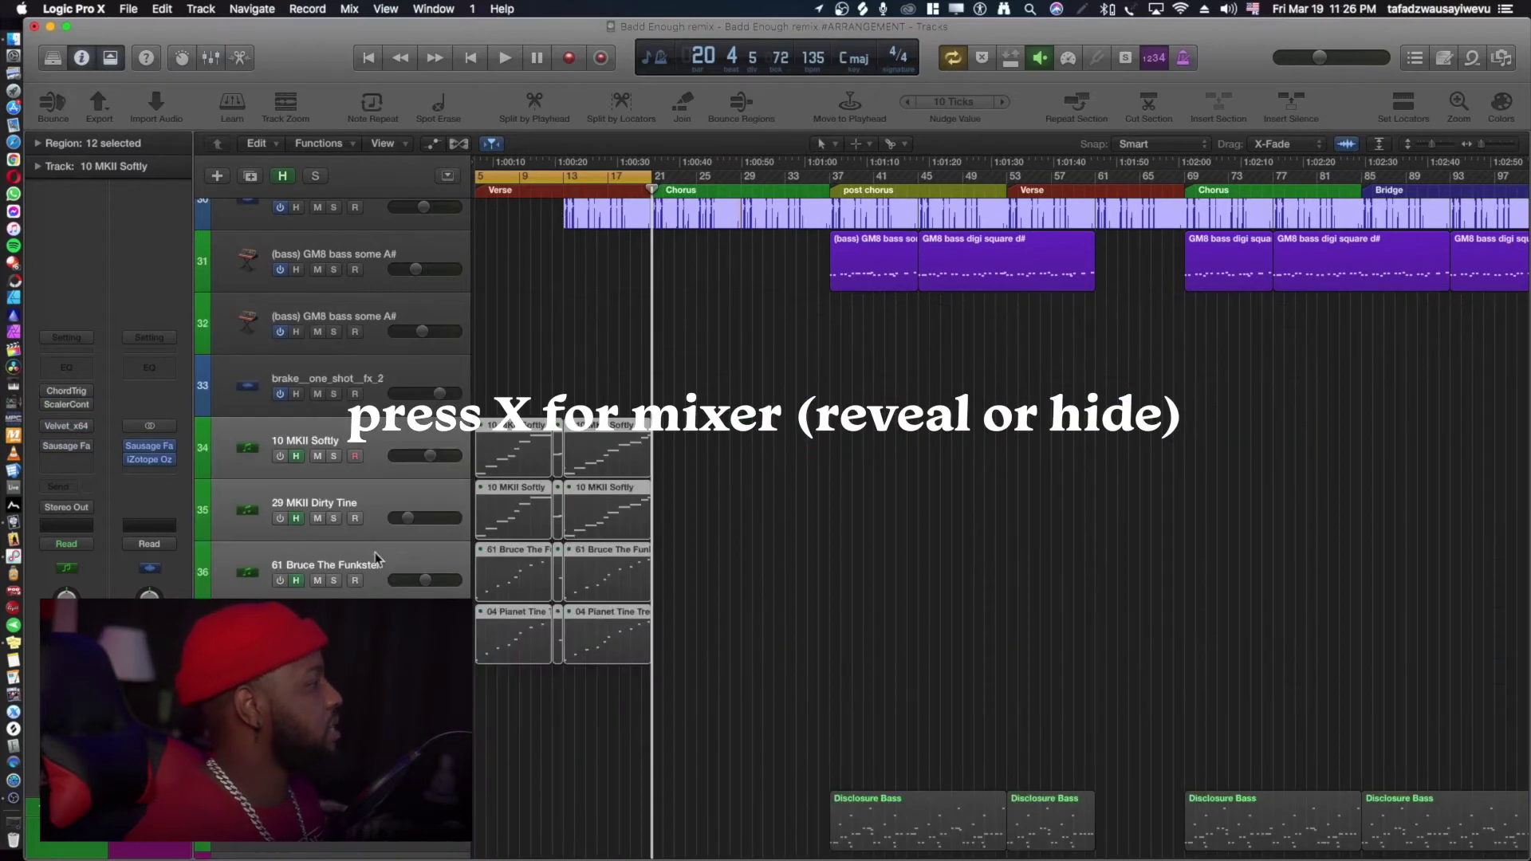
Hide the tracks marked as hidden and select the intro chords summing stack containing the bounced chord tracks.
{"action": "left_click", "coordinate": [367, 429]}
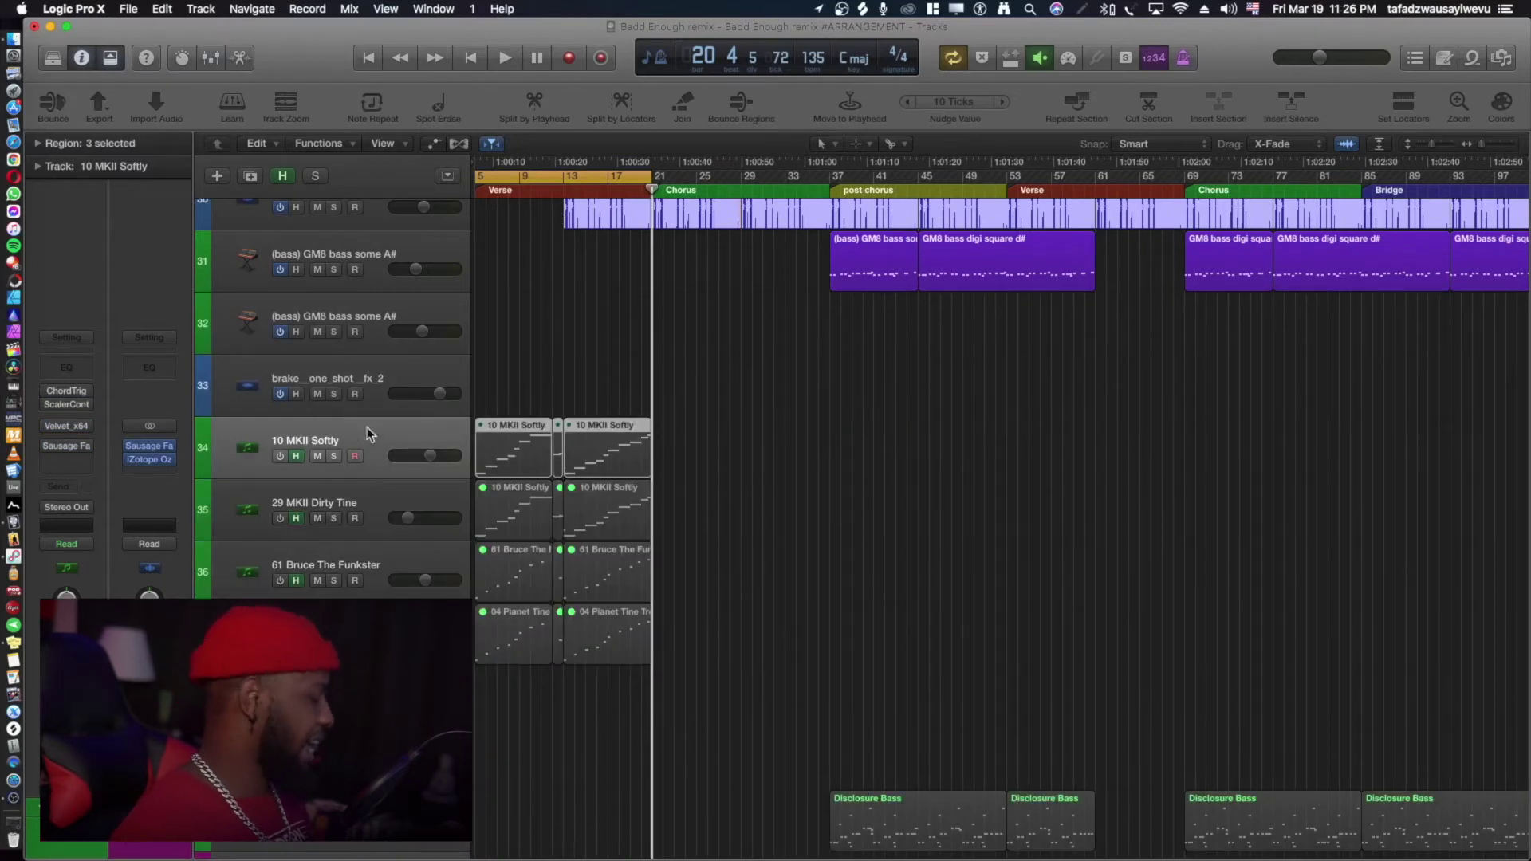
{"action": "scroll", "coordinate": [367, 428], "scroll_direction": "up", "scroll_amount": 5}
{"action": "scroll", "coordinate": [367, 427], "scroll_direction": "up", "scroll_amount": 10}
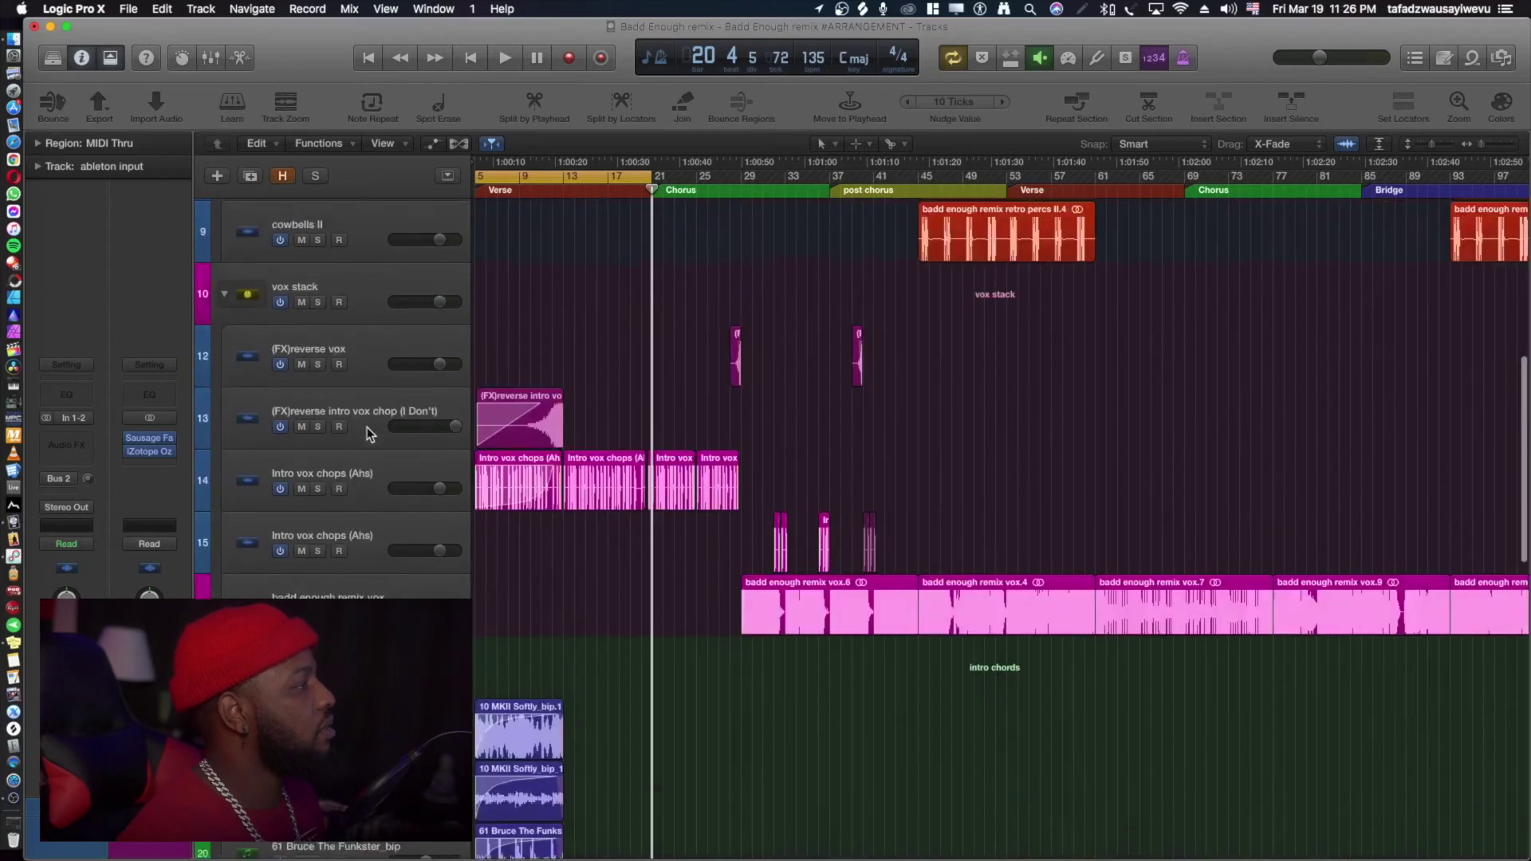
{"action": "scroll", "coordinate": [368, 433], "scroll_direction": "down", "scroll_amount": 5}
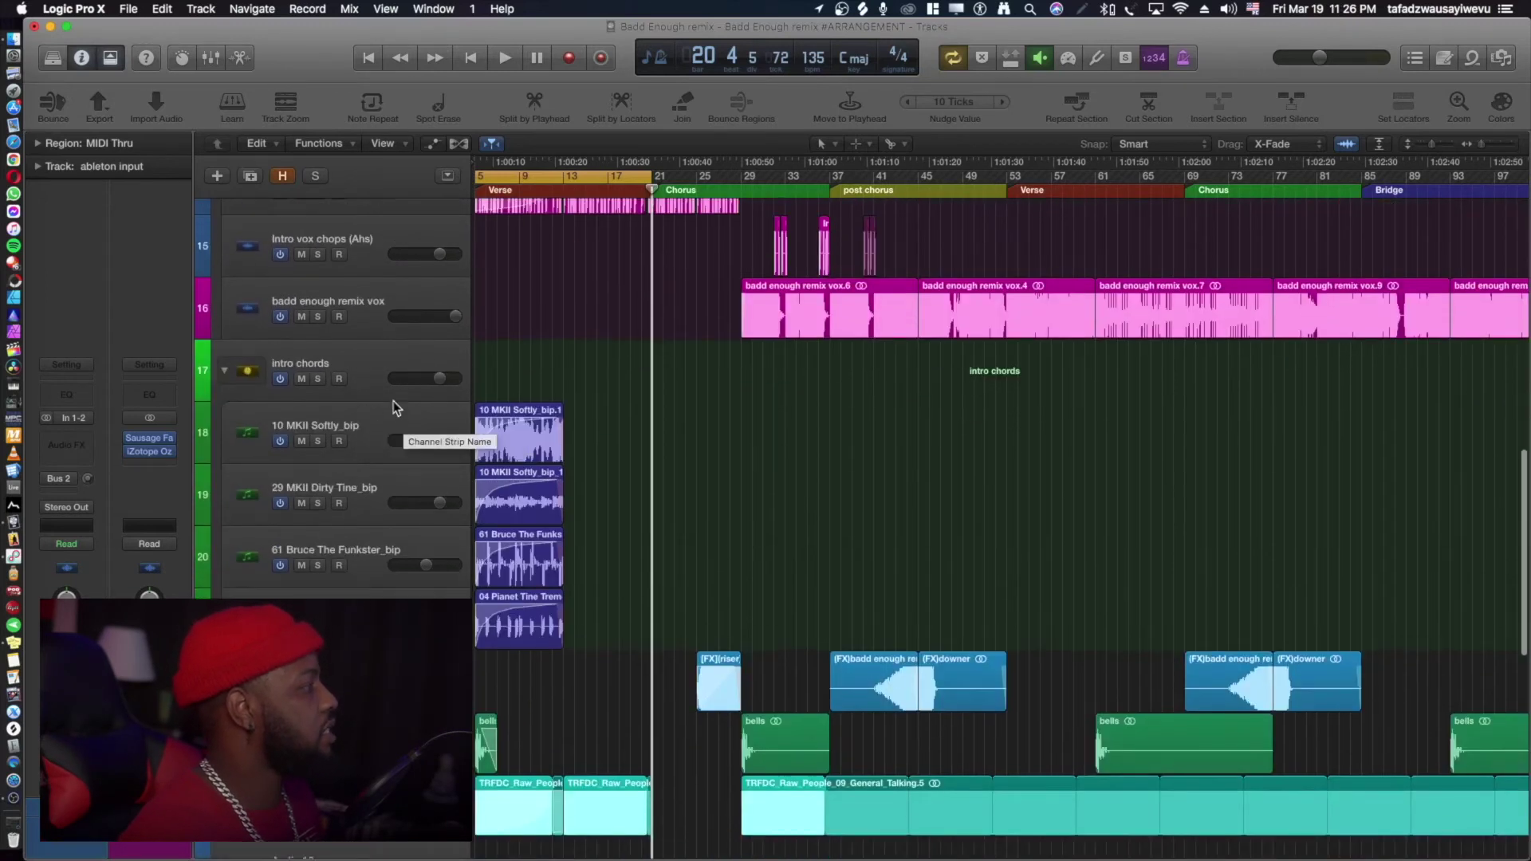
{"action": "left_click", "coordinate": [371, 364]}
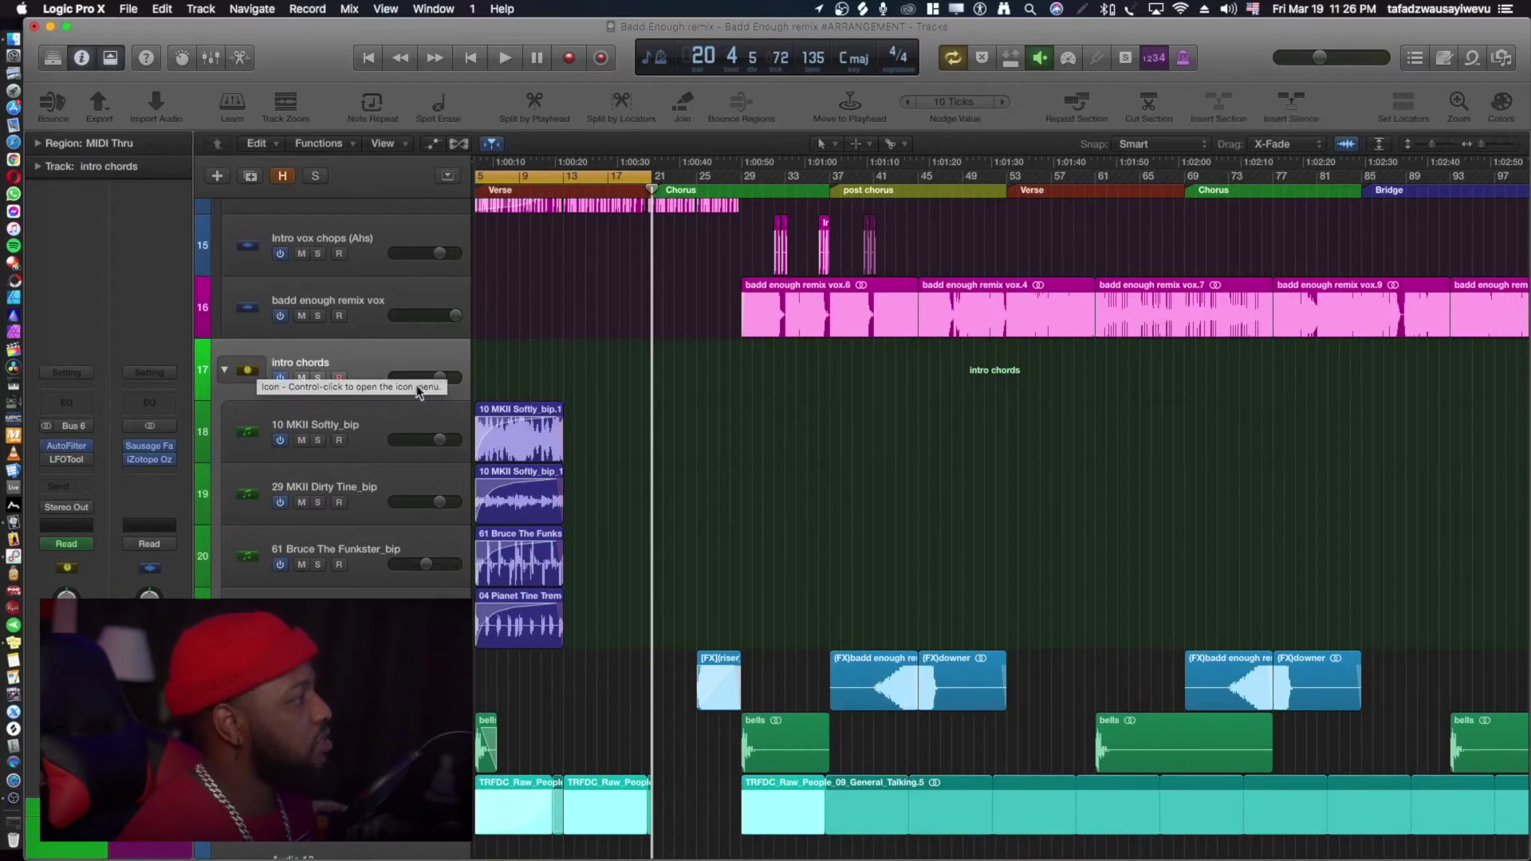
Try to create a track stack from the lower Intro vox chops (Ahs) track and the badd enough remix vox track.
{"action": "left_click", "coordinate": [390, 303]}
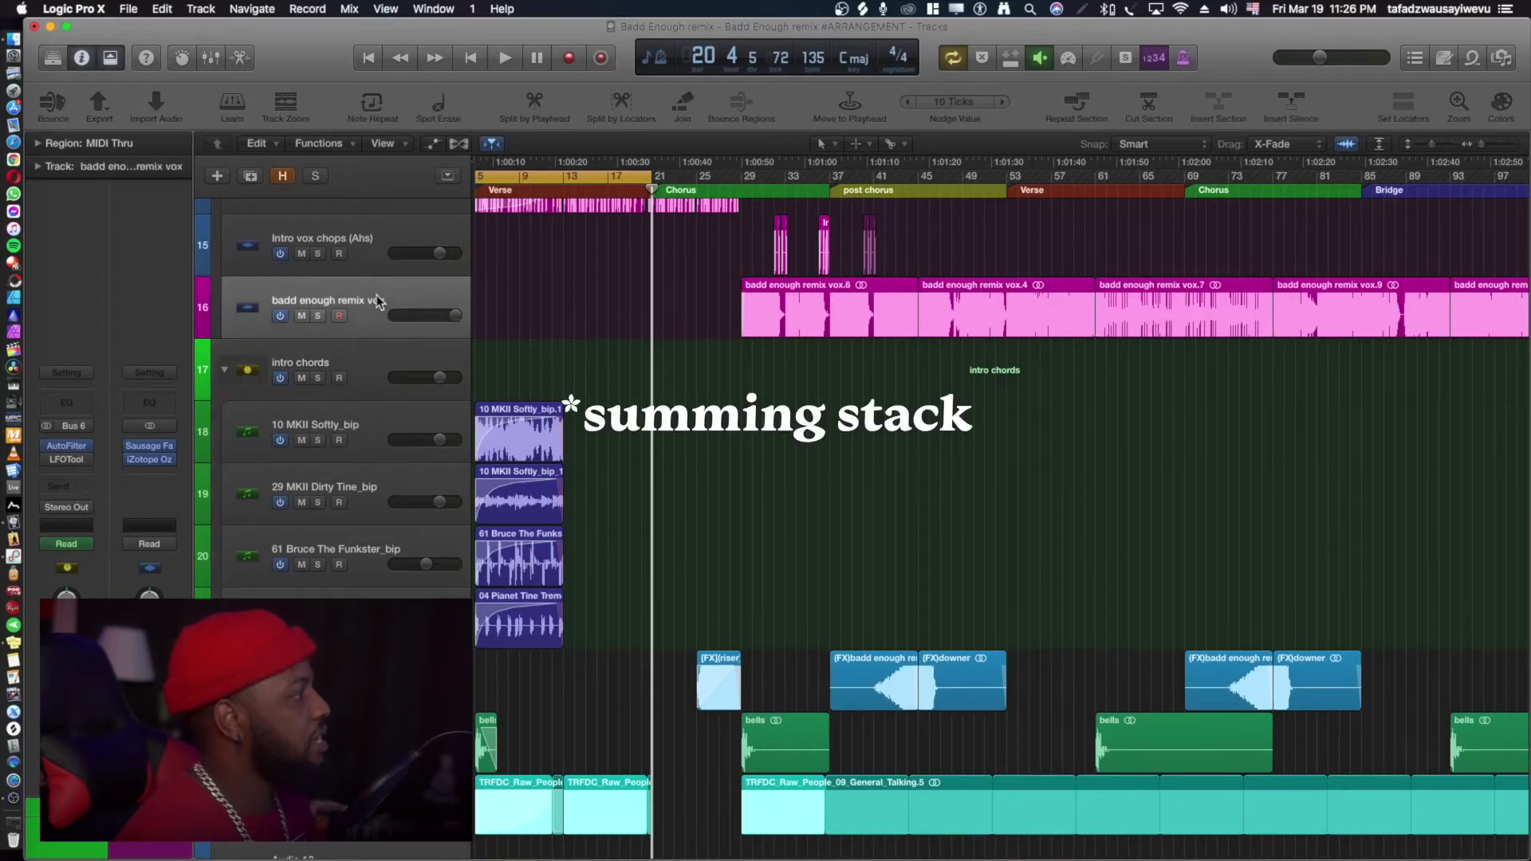
{"action": "left_click", "coordinate": [389, 234], "text": "shift"}
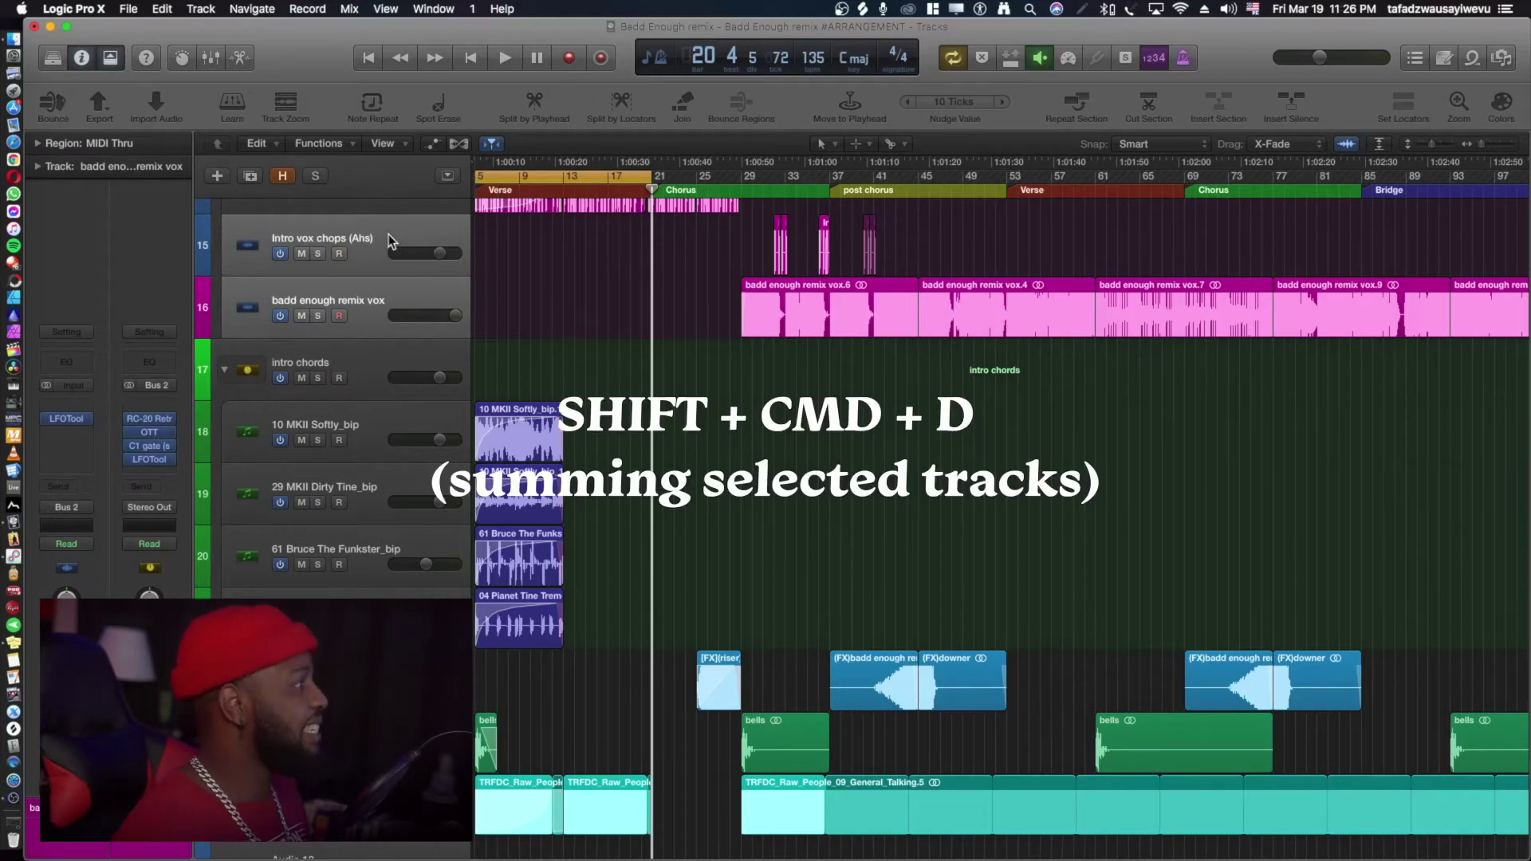
{"action": "key", "text": "shift+super+d"}
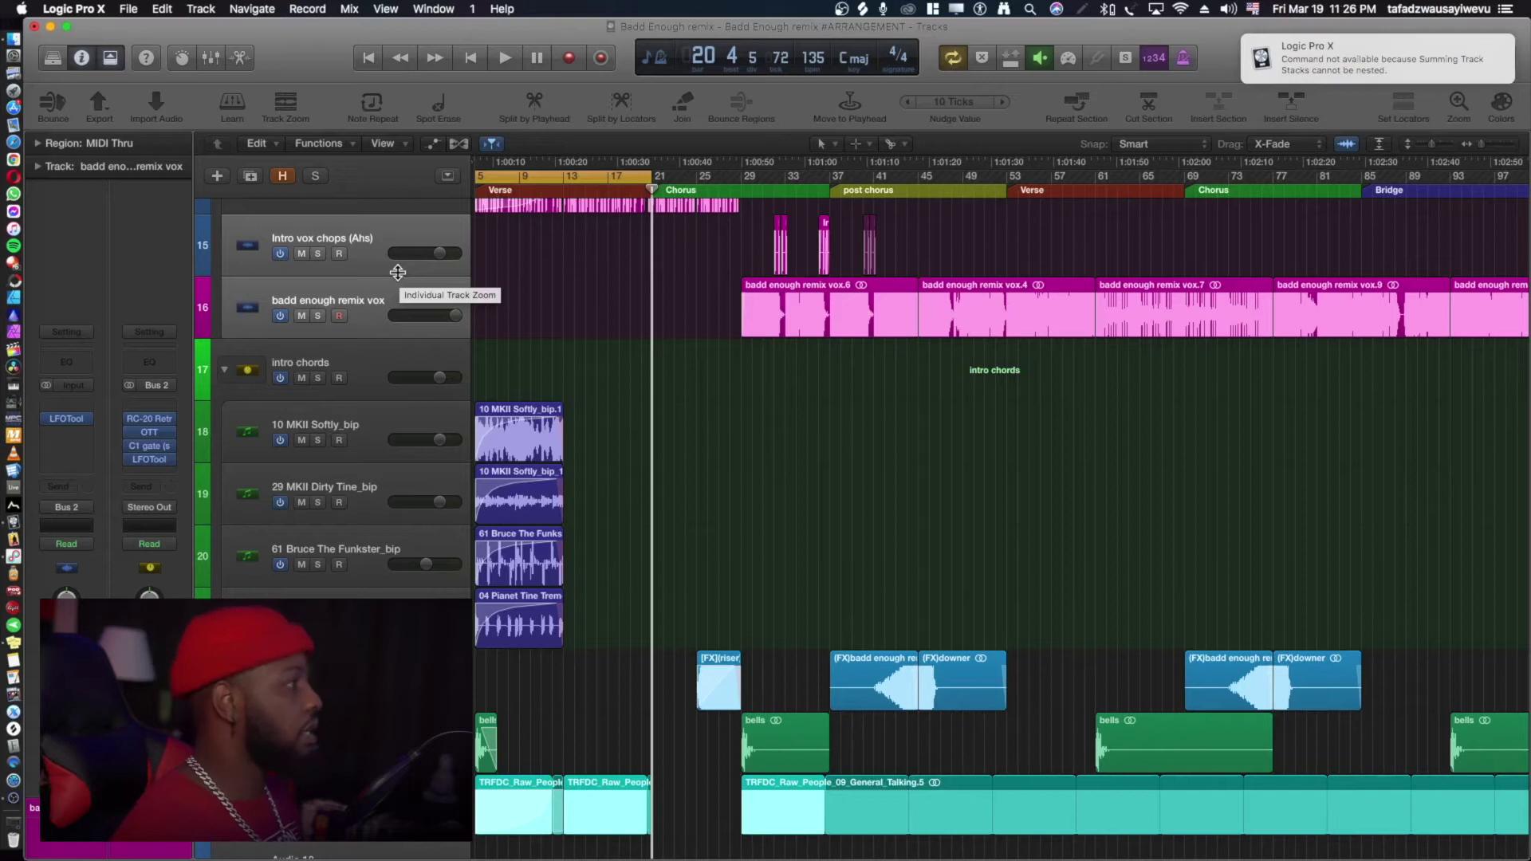
Select the tracks from ableton input to Inst 2, review the Track Stack type options for them and cancel the creation.
{"action": "scroll", "coordinate": [341, 299], "scroll_direction": "up", "scroll_amount": 5}
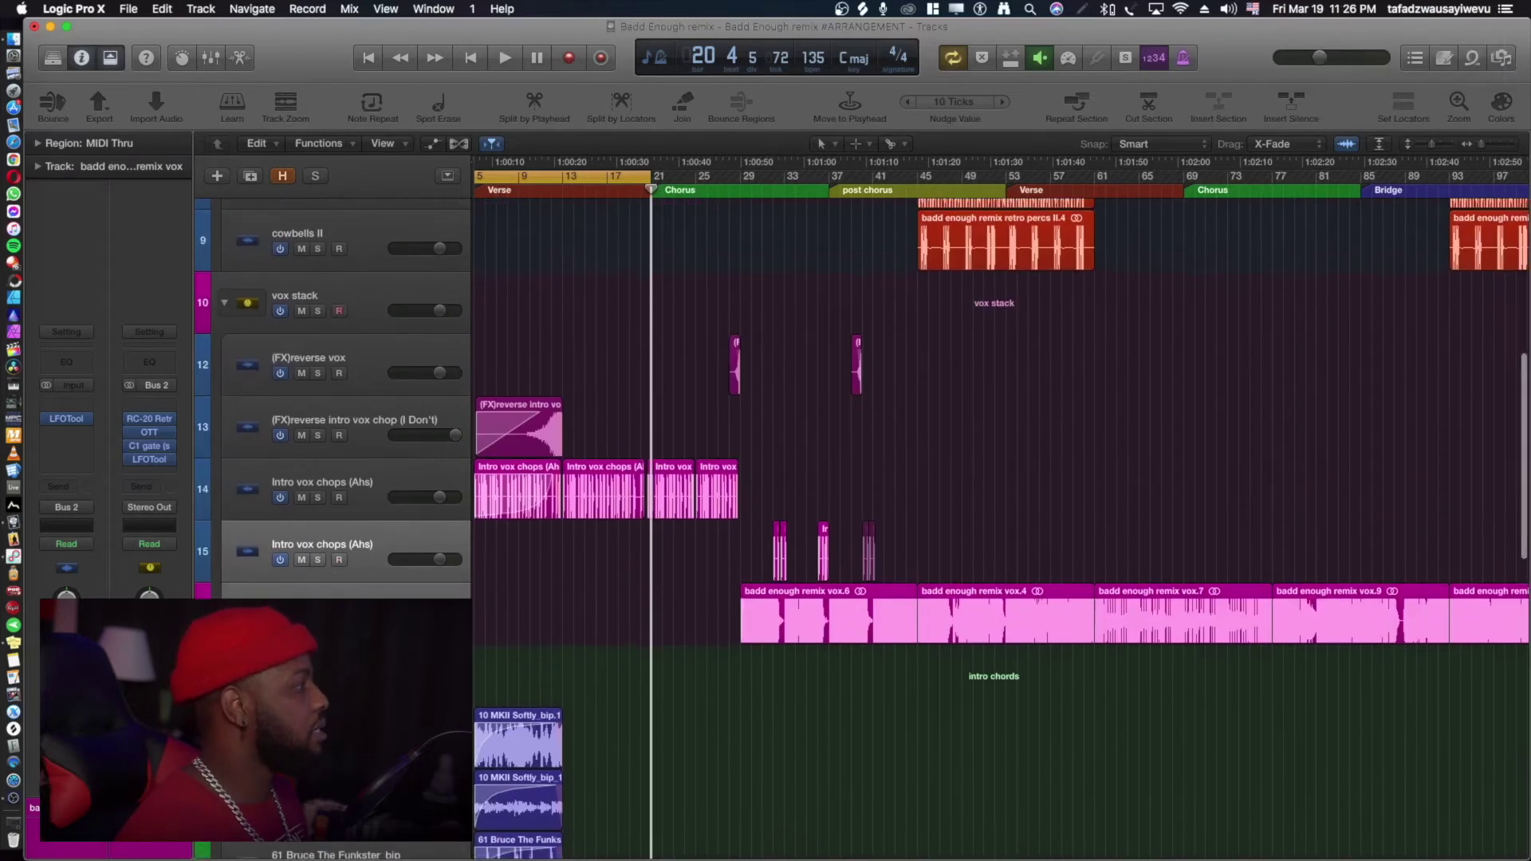
{"action": "scroll", "coordinate": [336, 452], "scroll_direction": "up", "scroll_amount": 1}
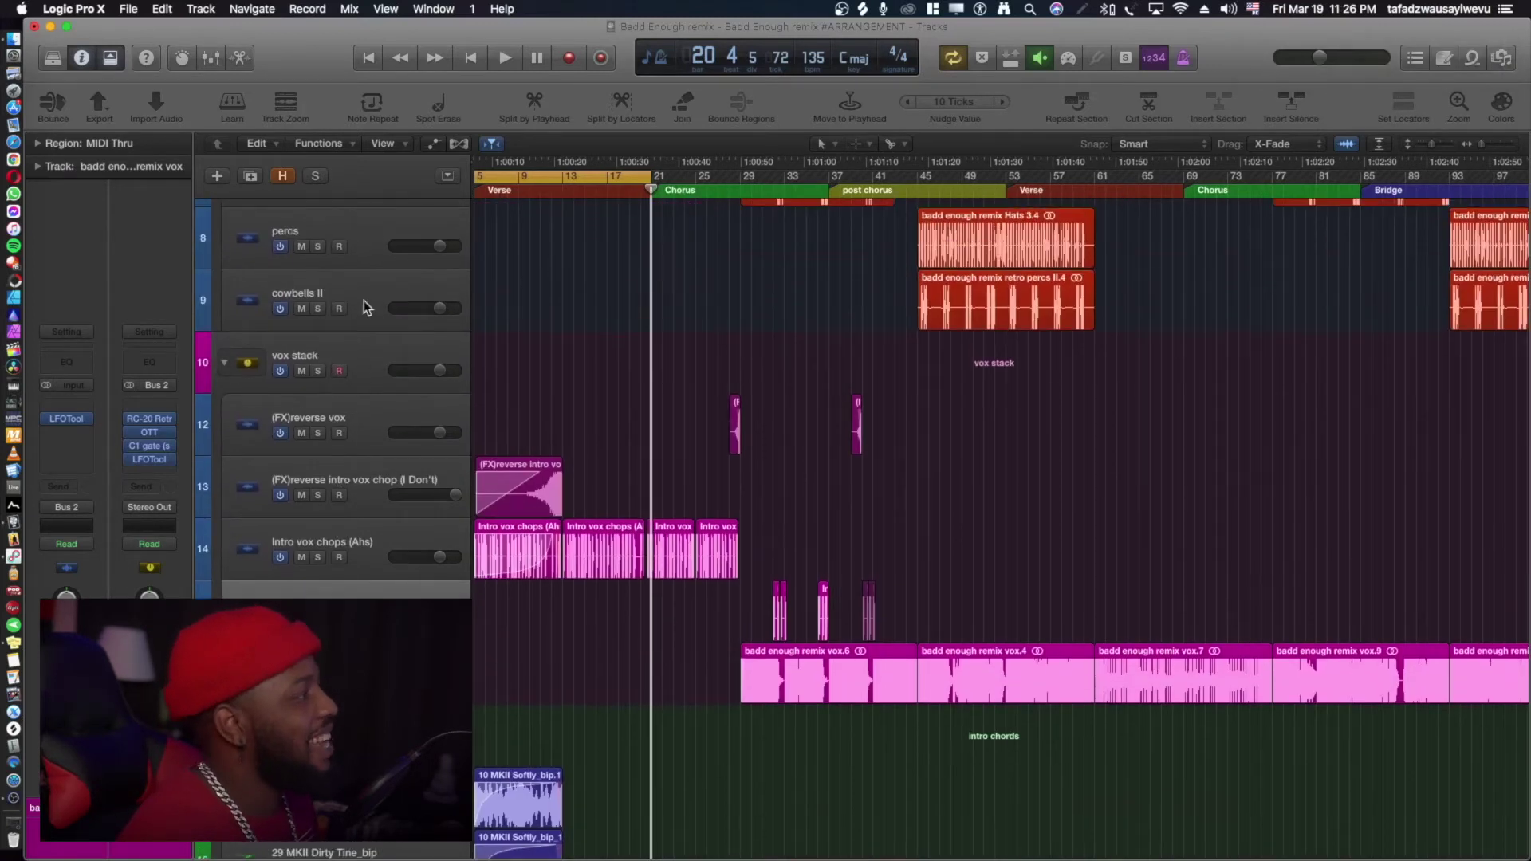
{"action": "scroll", "coordinate": [370, 335], "scroll_direction": "up", "scroll_amount": 2}
{"action": "left_click", "coordinate": [375, 383]}
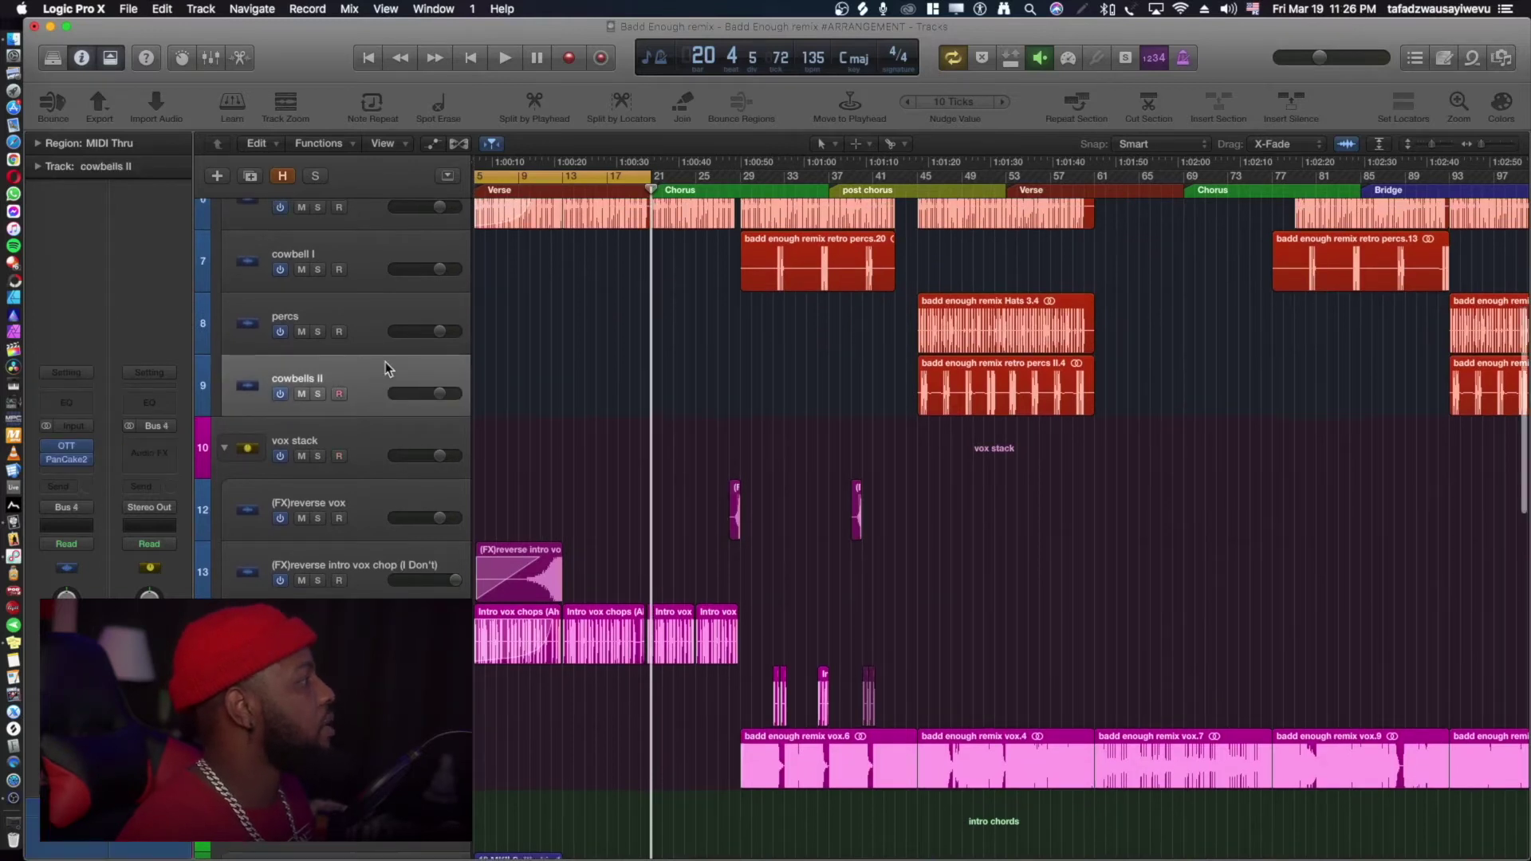
{"action": "scroll", "coordinate": [385, 362], "scroll_direction": "up", "scroll_amount": 5}
{"action": "scroll", "coordinate": [382, 424], "scroll_direction": "down", "scroll_amount": 15}
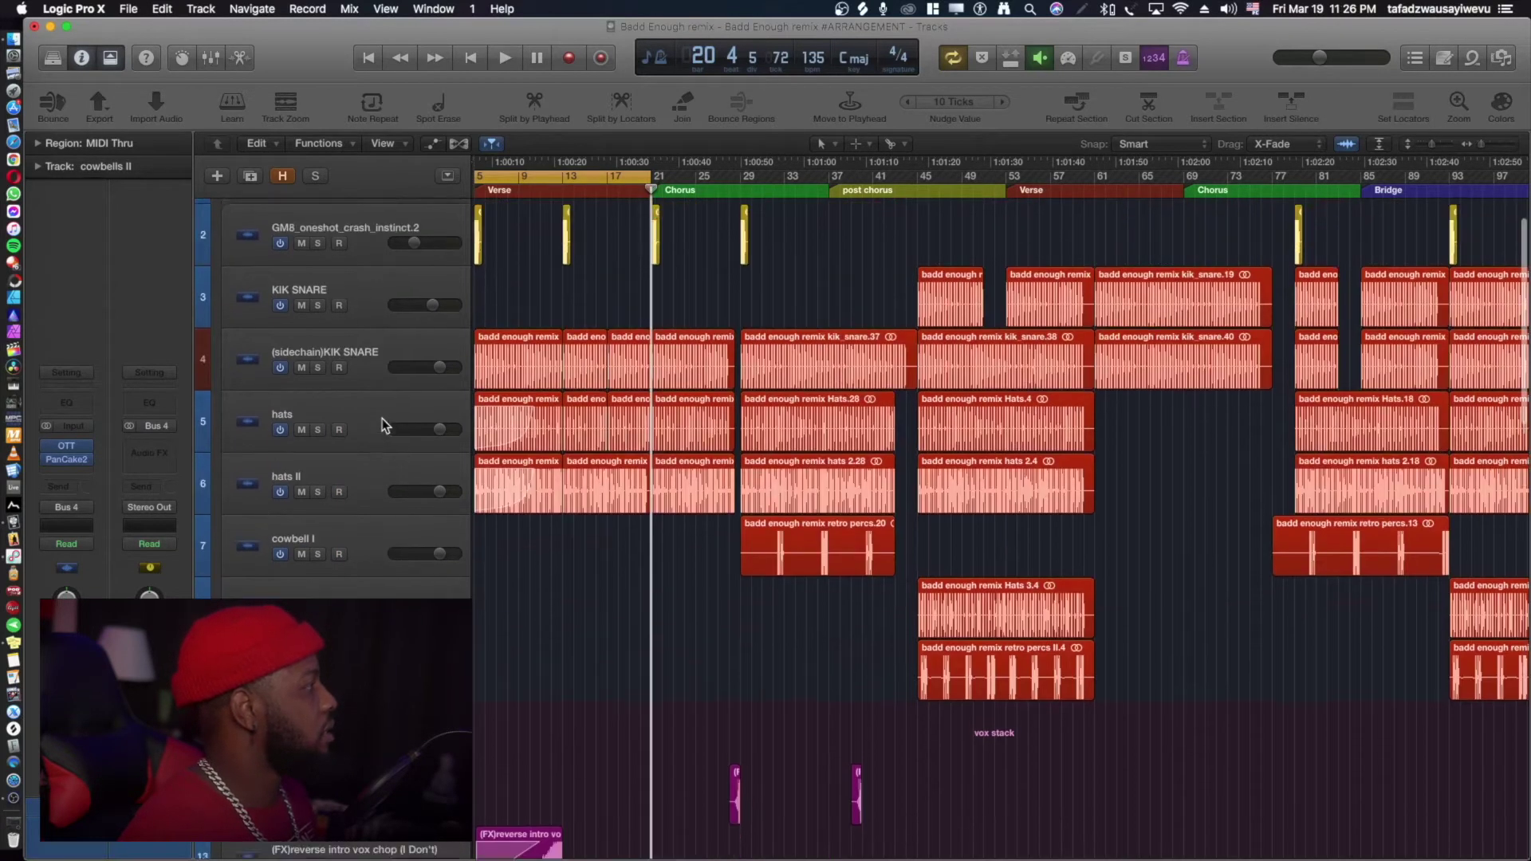
{"action": "scroll", "coordinate": [385, 426], "scroll_direction": "up", "scroll_amount": 1}
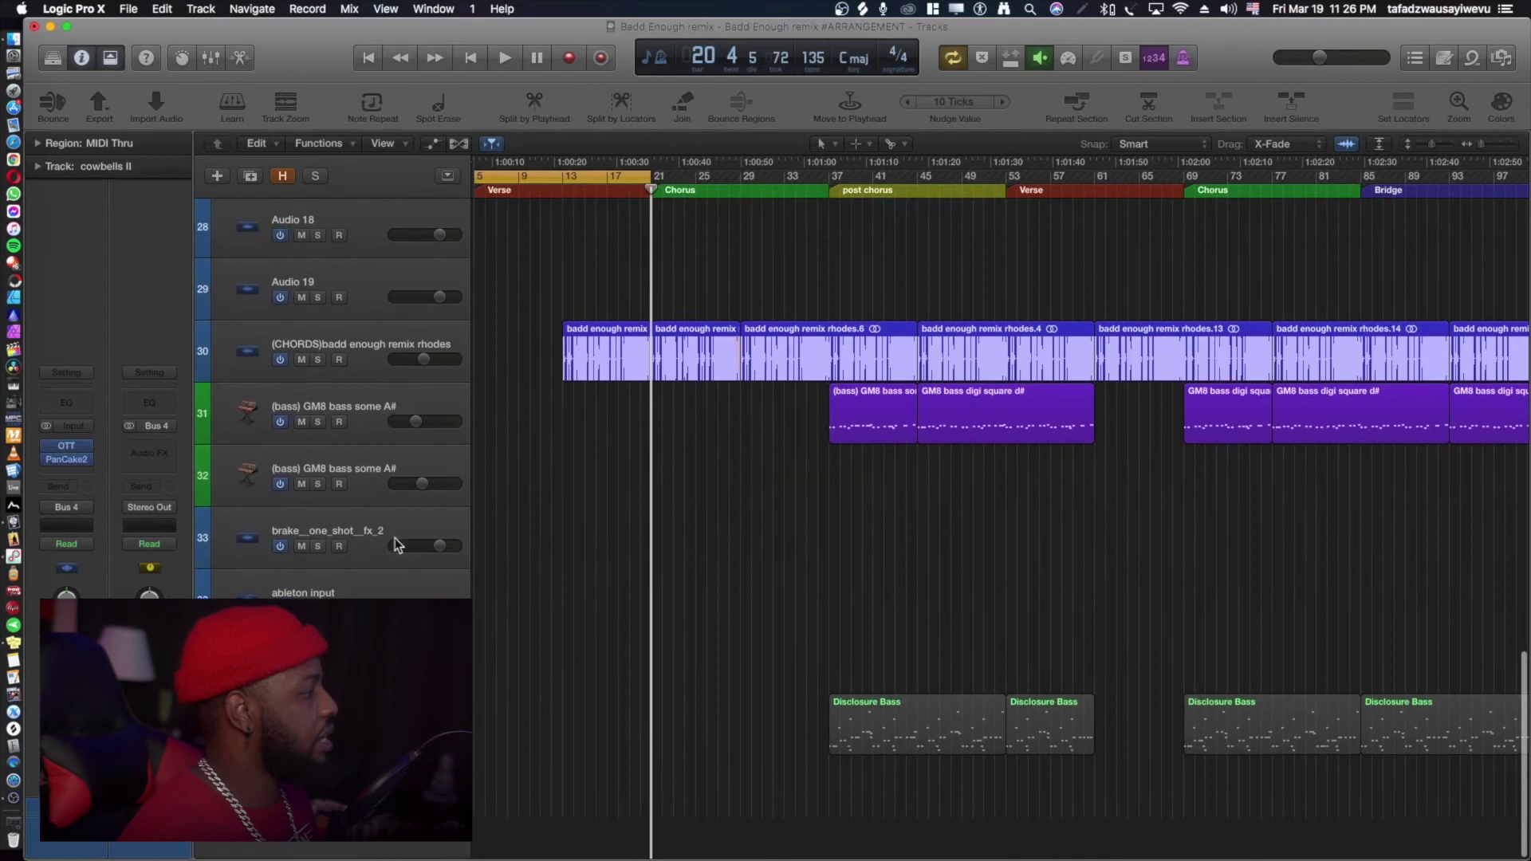
{"action": "left_click", "coordinate": [387, 718]}
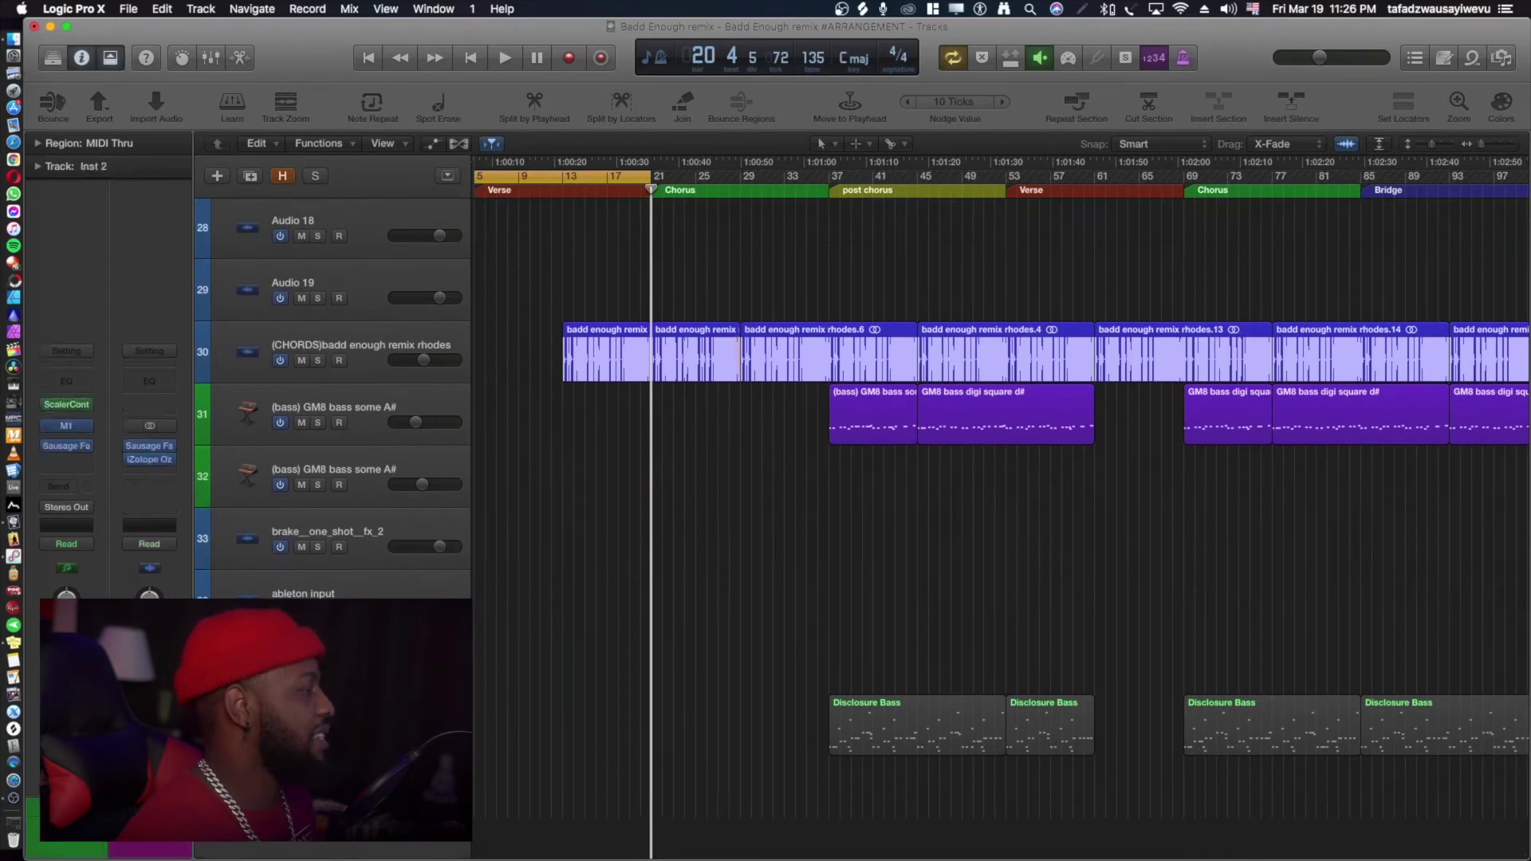
{"action": "left_click", "coordinate": [374, 592]}
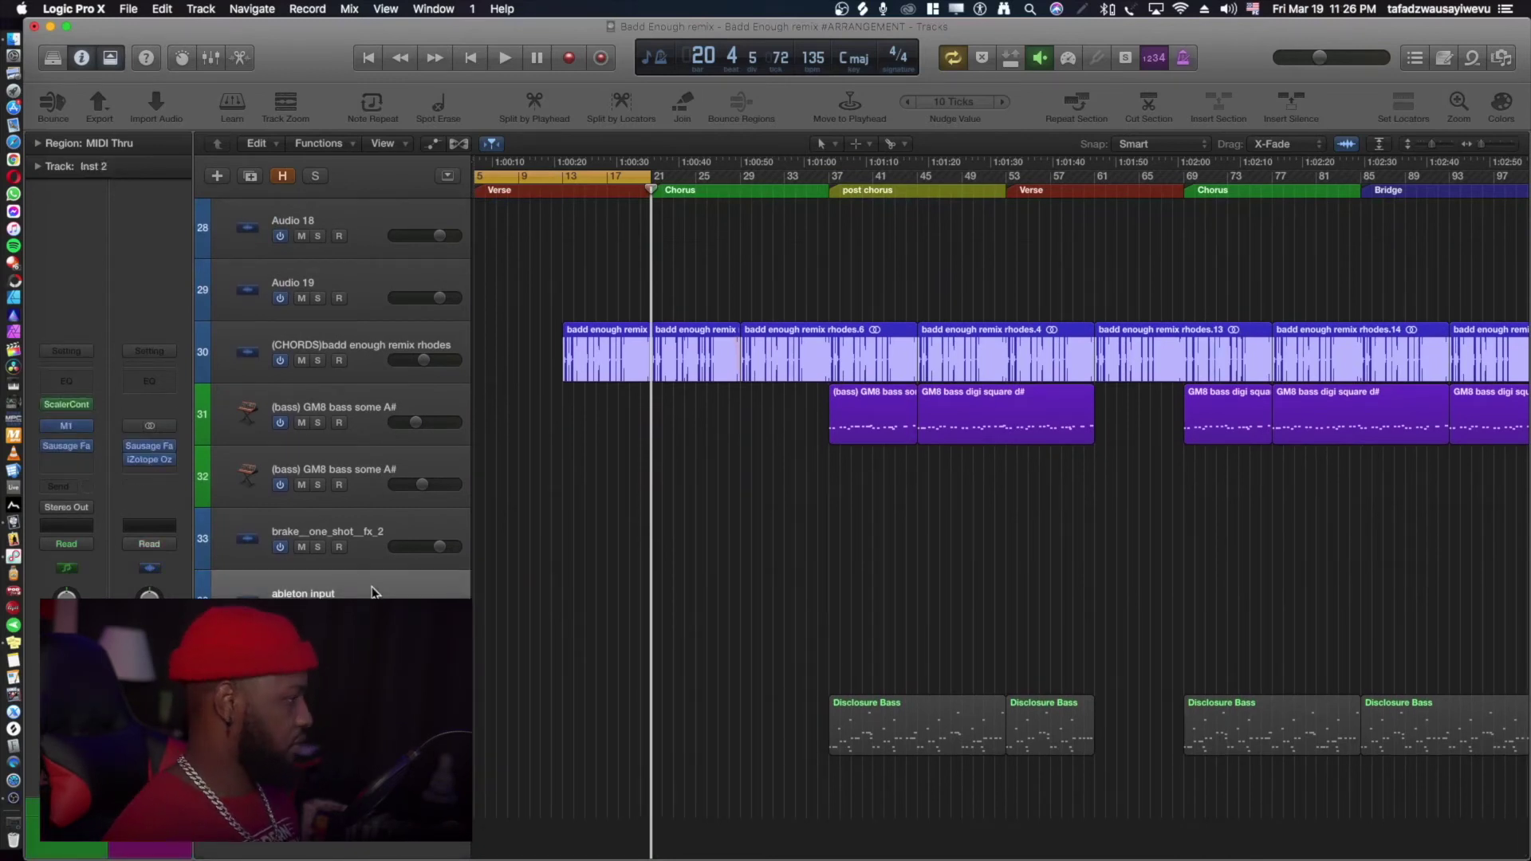
{"action": "key", "text": "super+shift+d"}
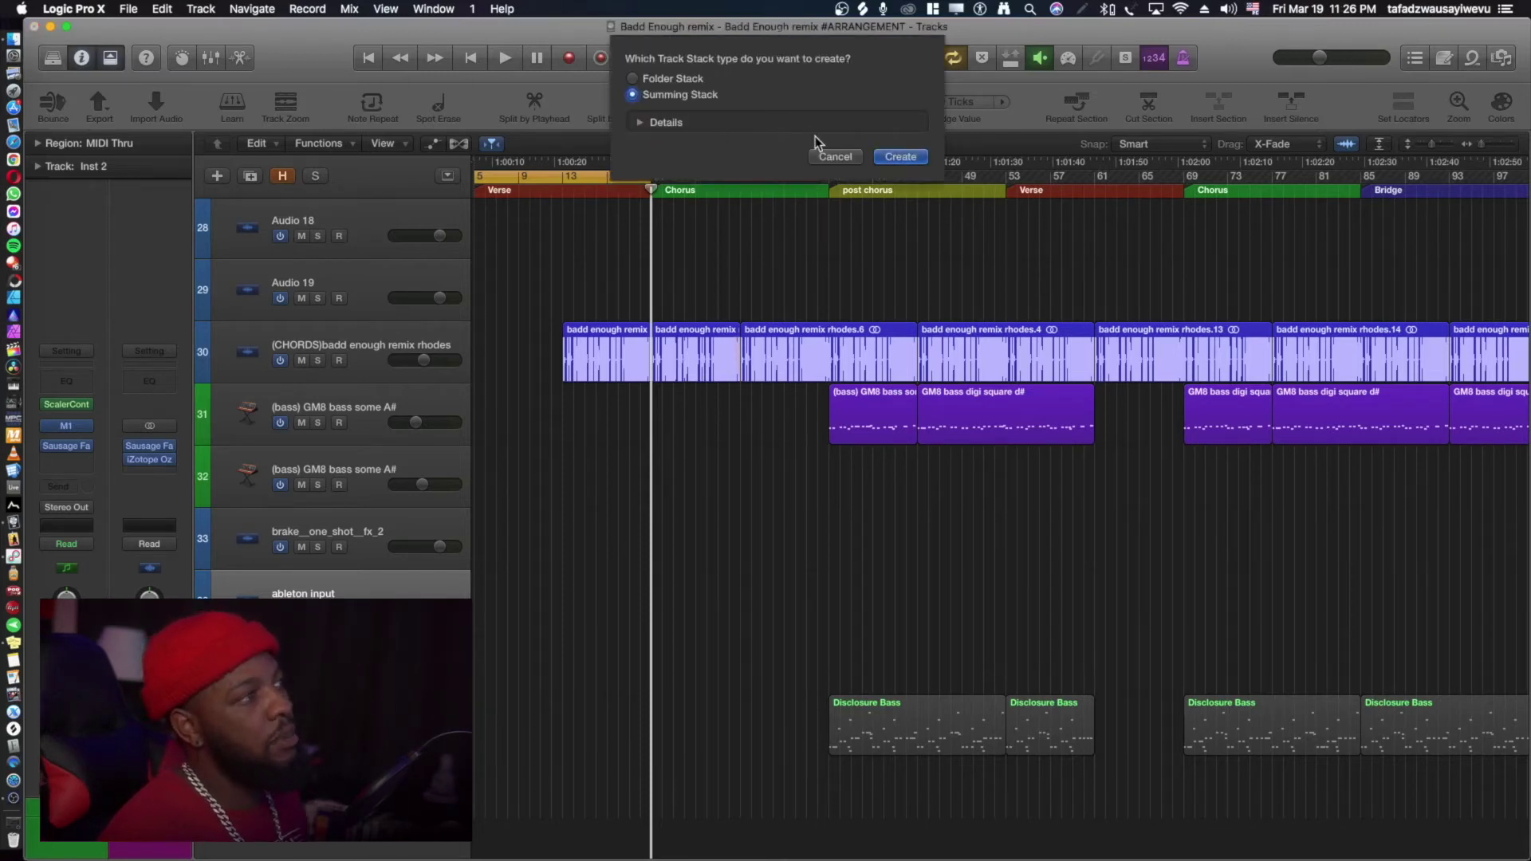
{"action": "left_click", "coordinate": [834, 157]}
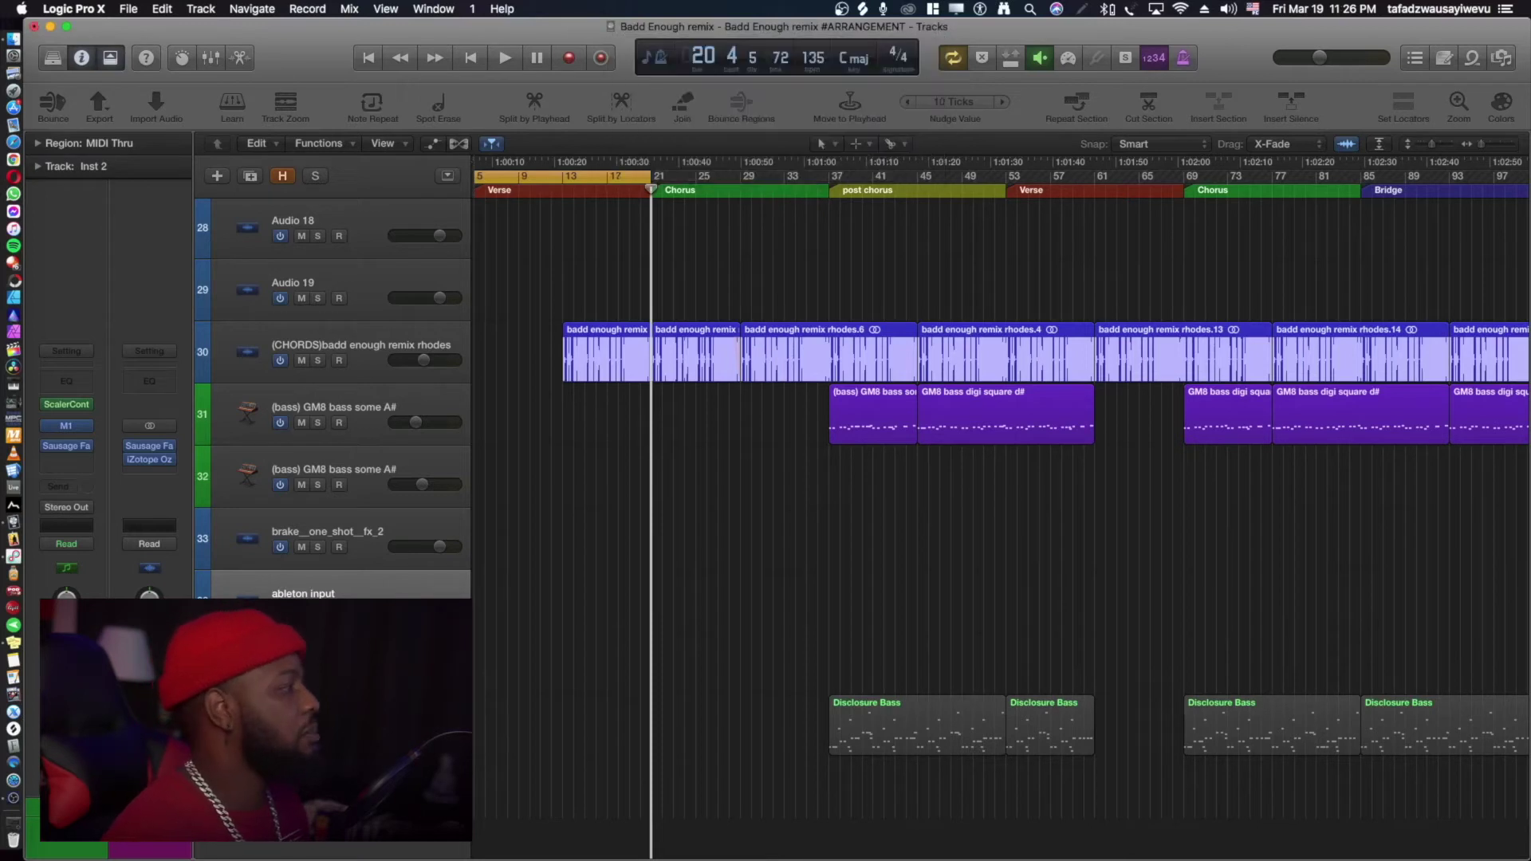
Solo the intro chords summing stack and start playback to hear it alone.
{"action": "scroll", "coordinate": [412, 558], "scroll_direction": "up", "scroll_amount": 10}
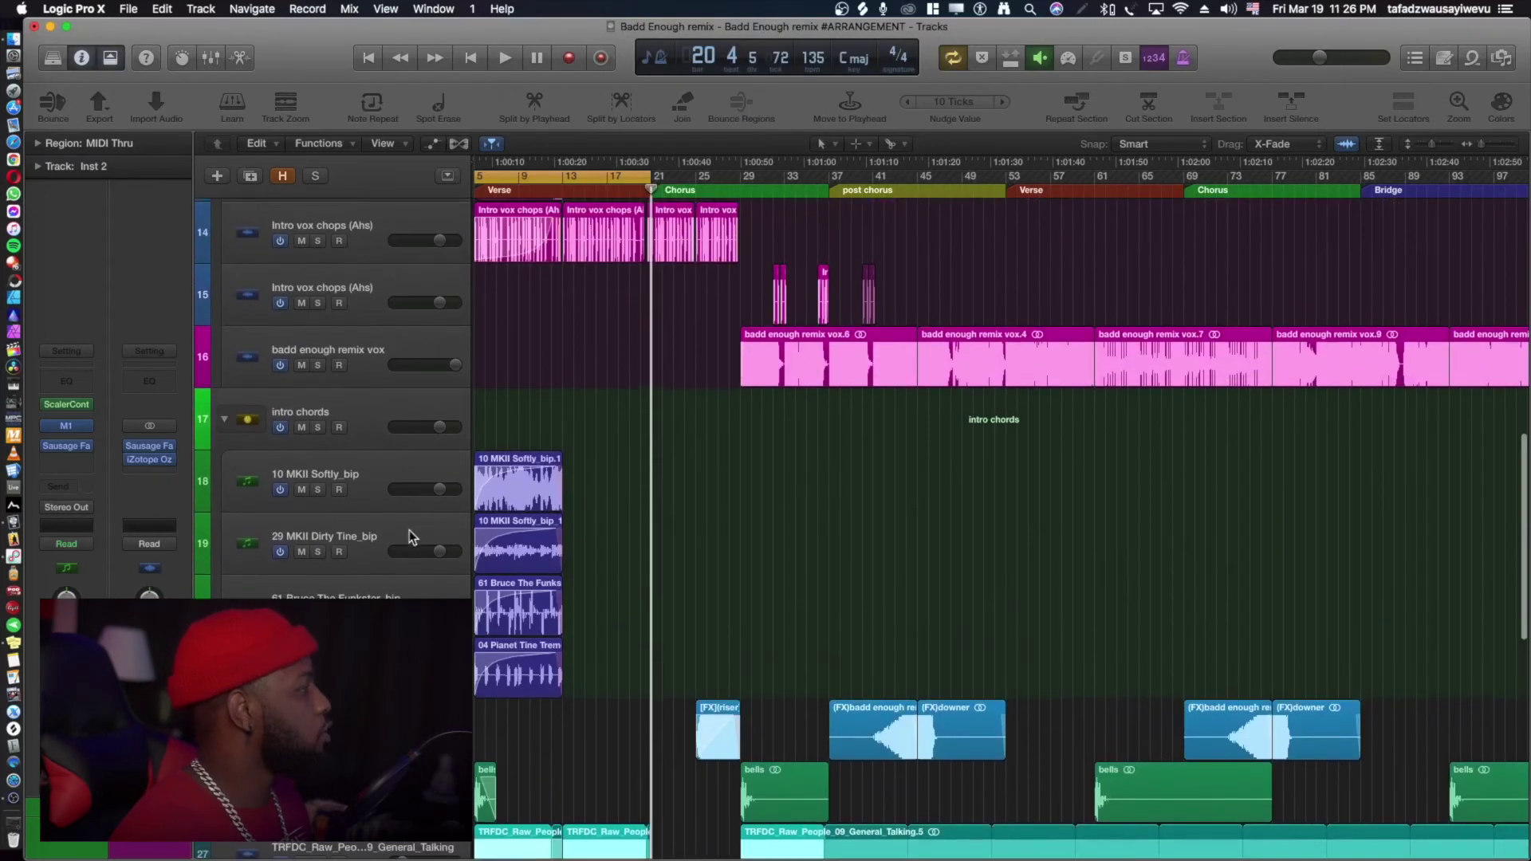
{"action": "left_click", "coordinate": [368, 401]}
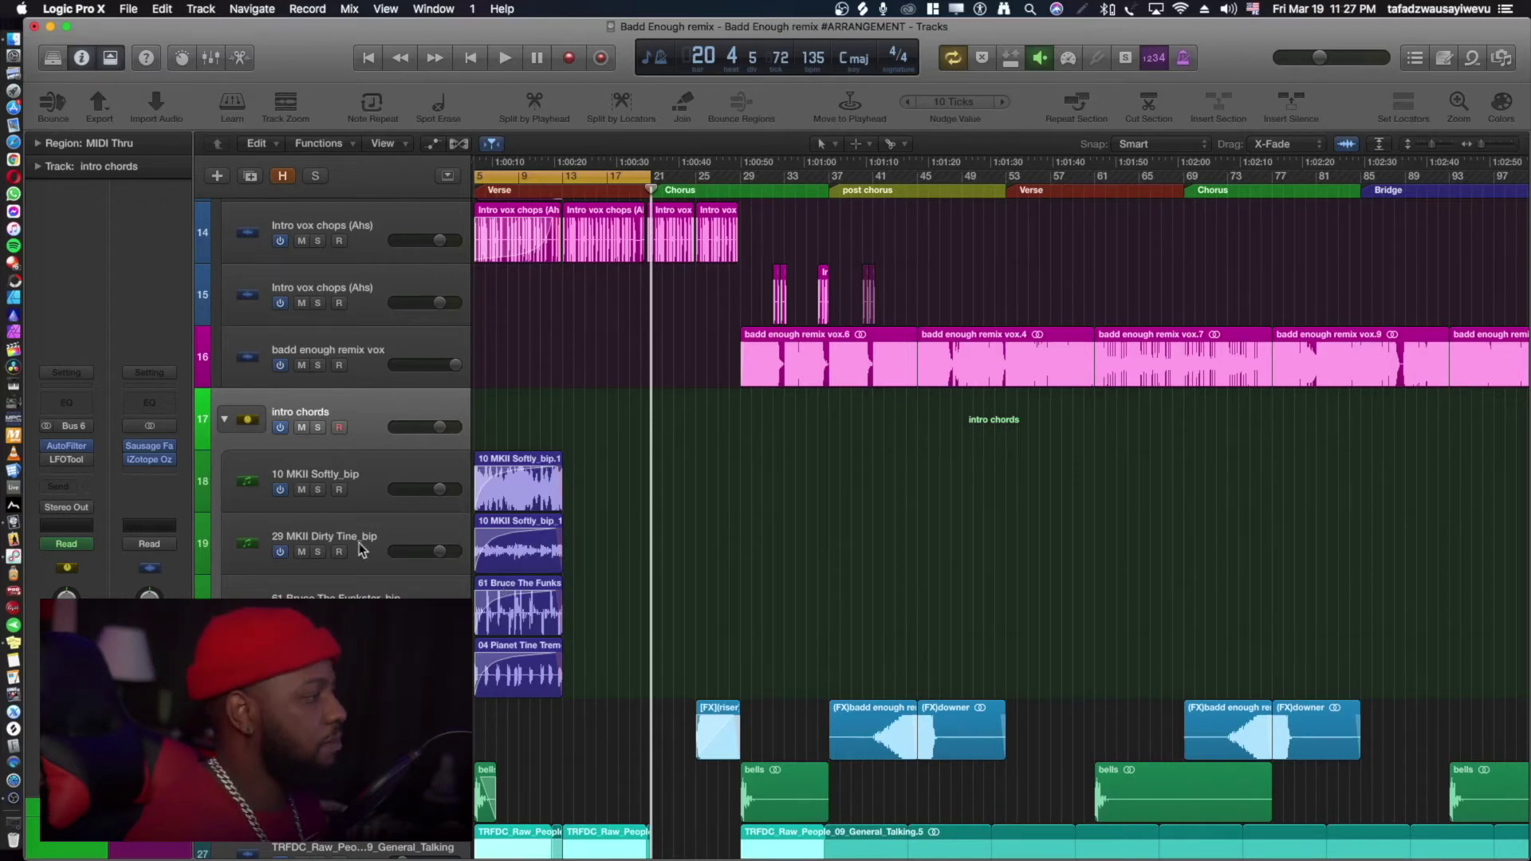
{"action": "left_click", "coordinate": [317, 428]}
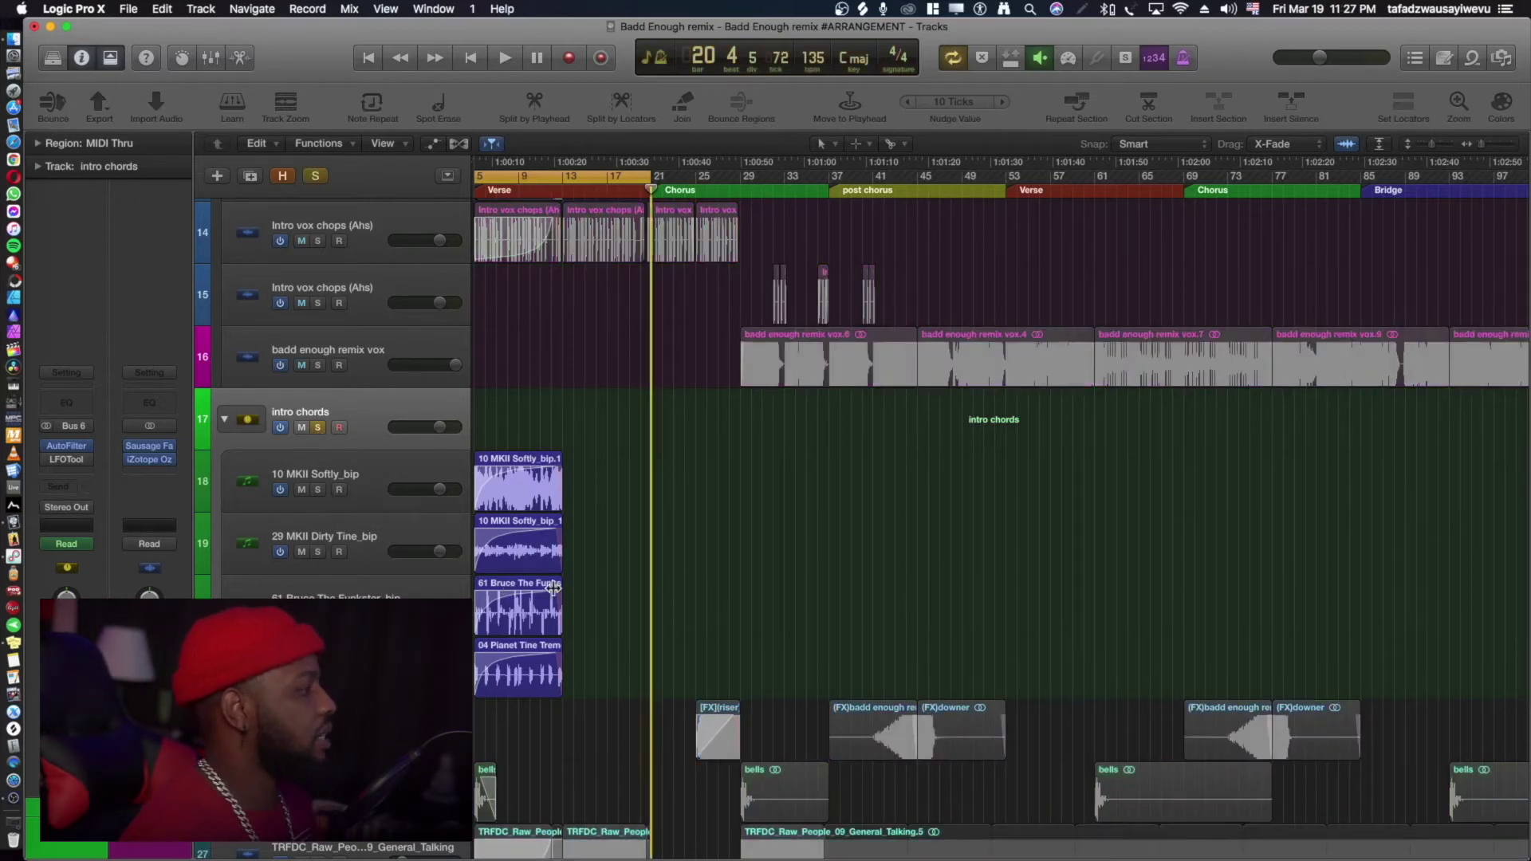
{"action": "key", "text": "space"}
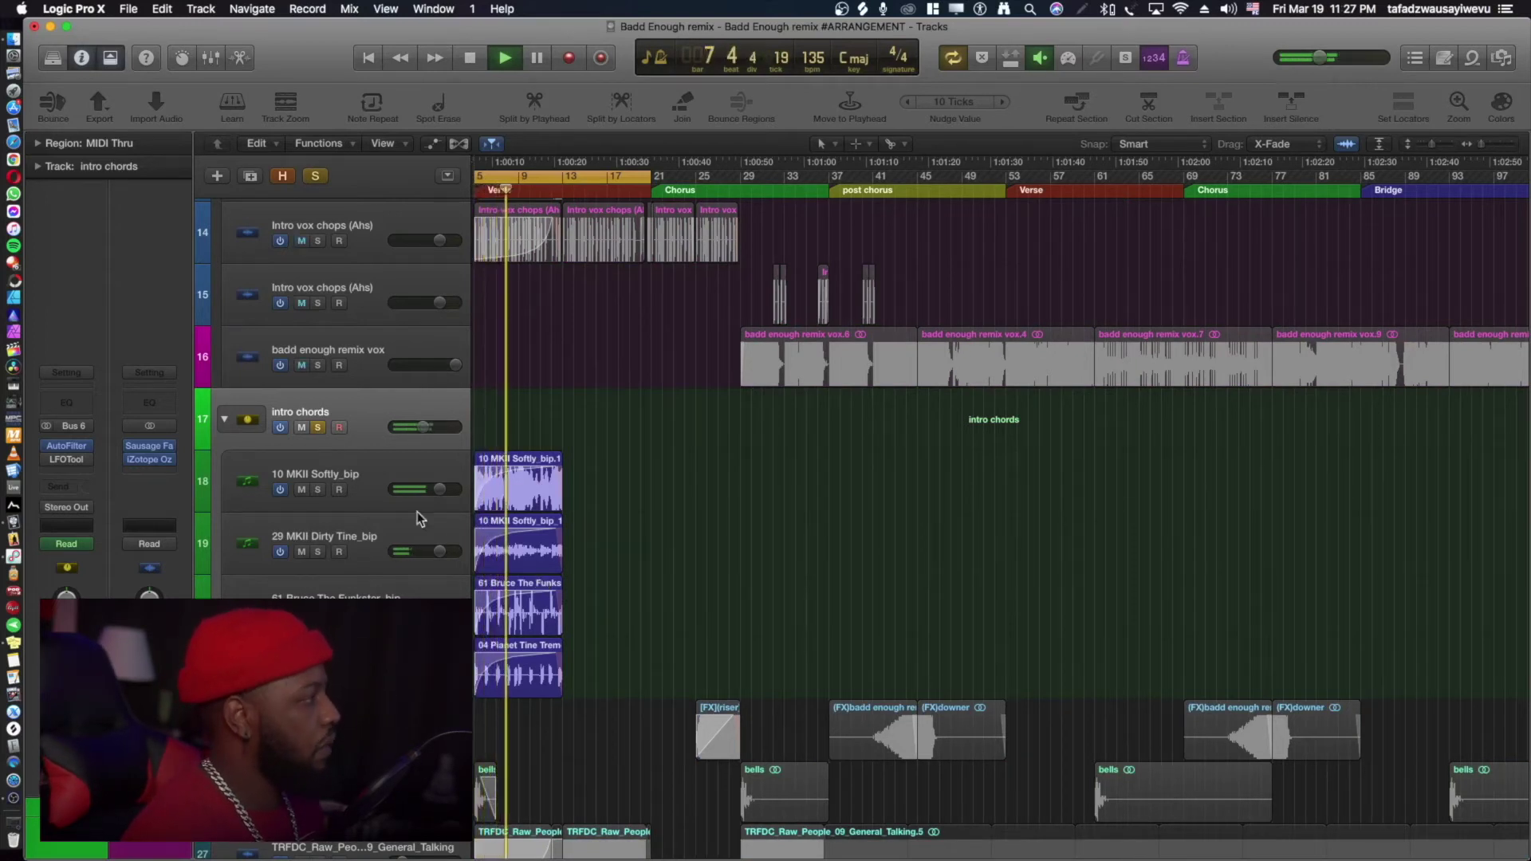
Examine the AutoFilter cutoff on the intro chords stack during playback, with the plug-in window clear of the tracks, and stop playback.
{"action": "mouse_move", "coordinate": [72, 453]}
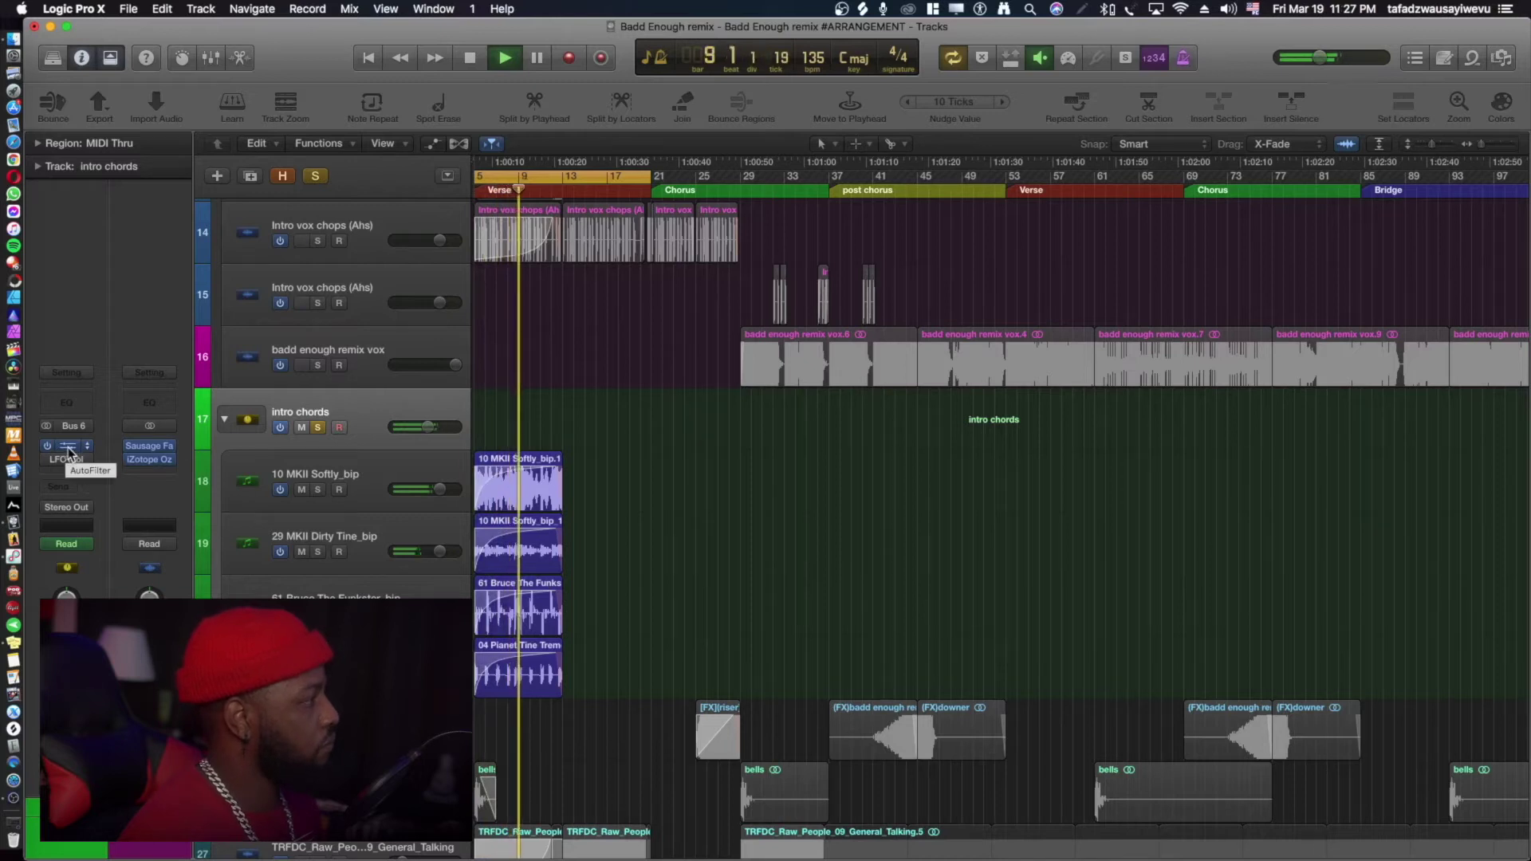
{"action": "left_click", "coordinate": [70, 457]}
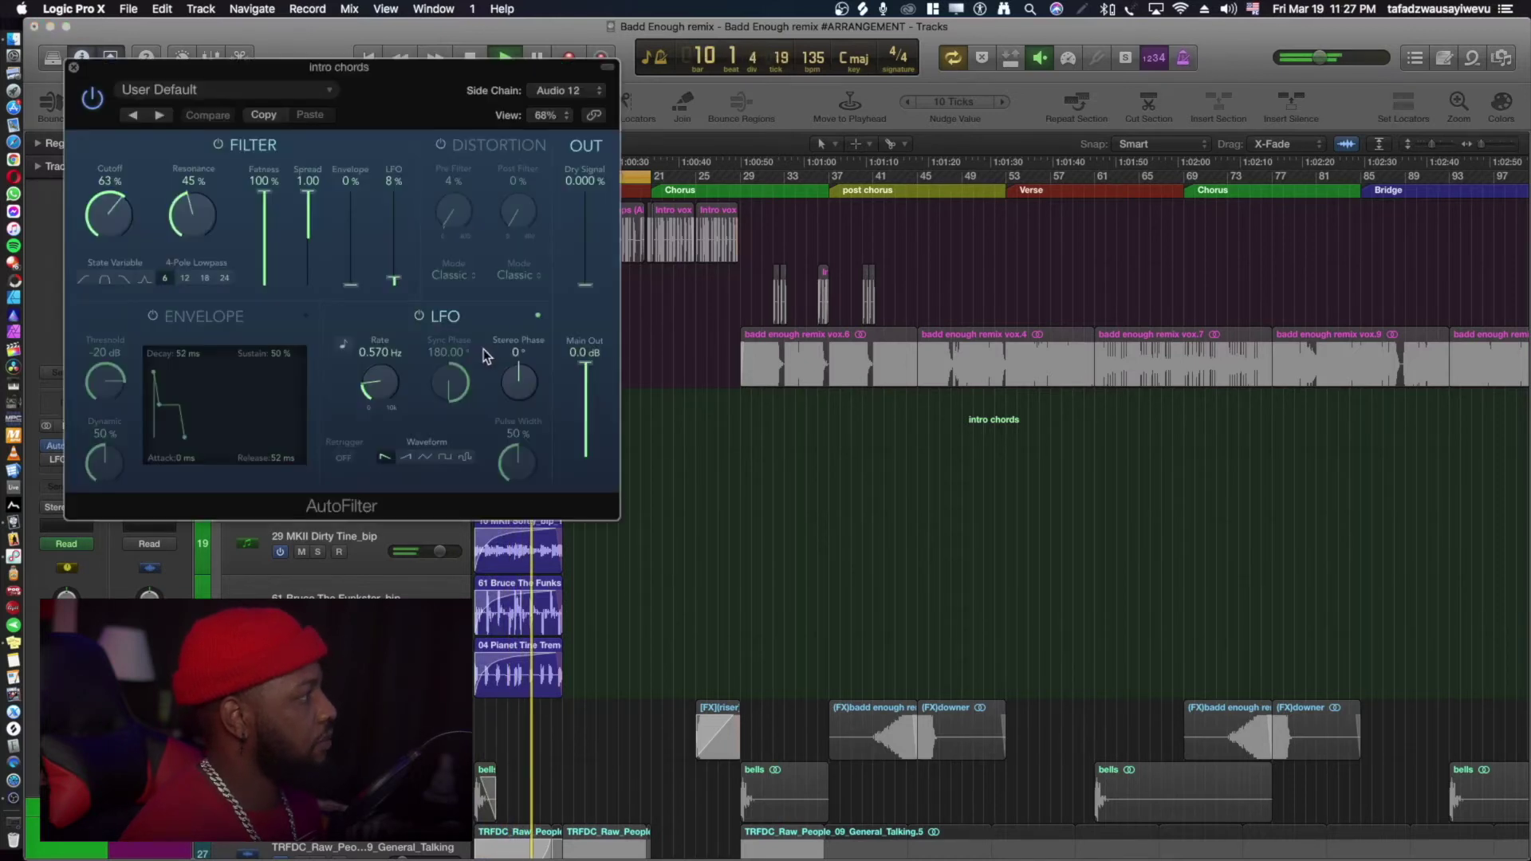
{"action": "left_click_drag", "start_coordinate": [393, 68], "coordinate": [1046, 199]}
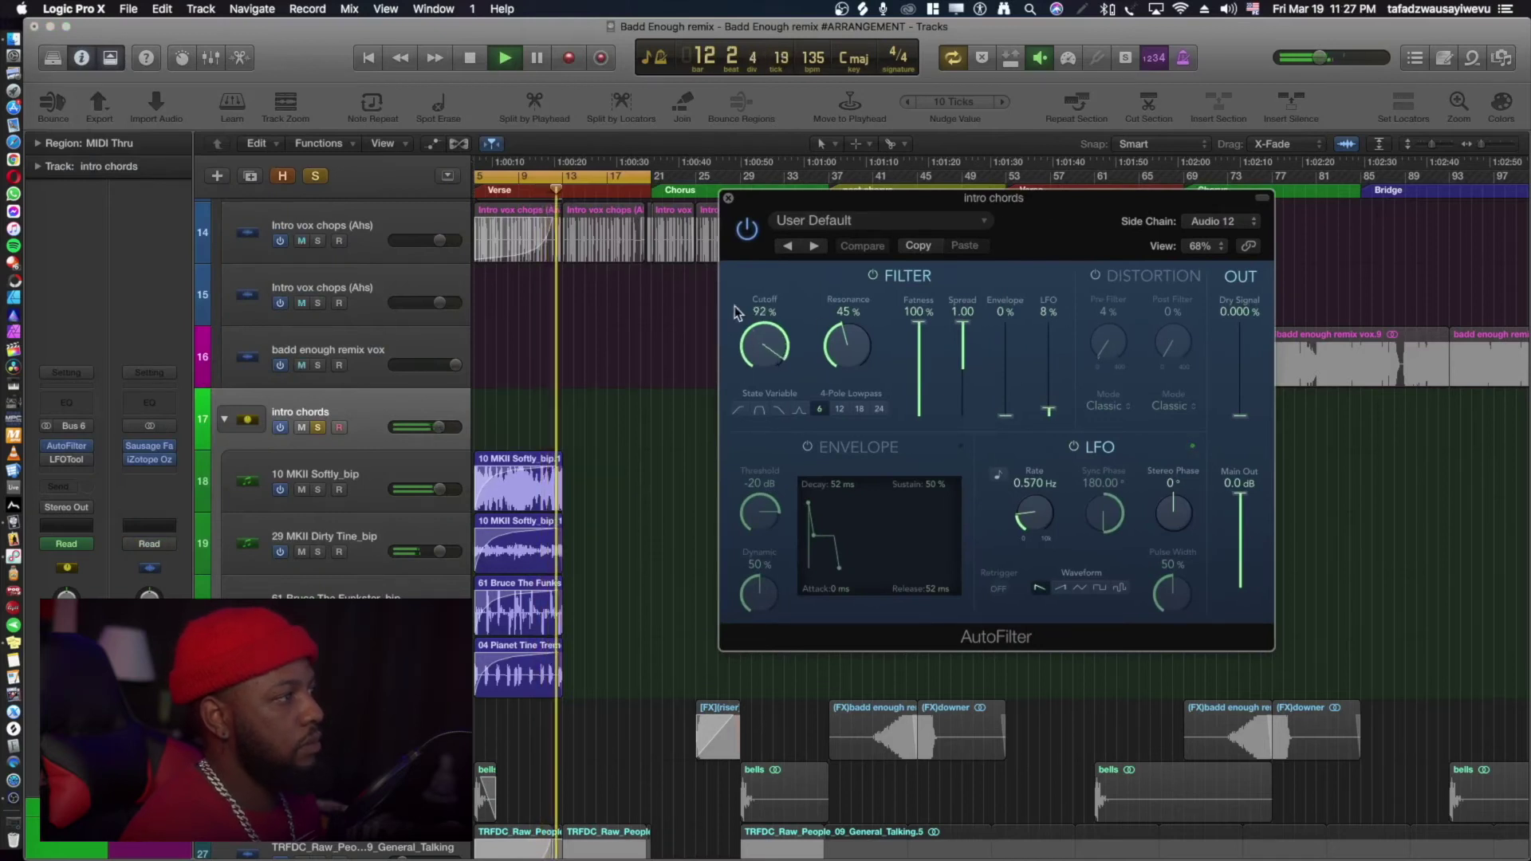
{"action": "left_click_drag", "start_coordinate": [756, 339], "coordinate": [756, 323]}
{"action": "key", "text": "space"}
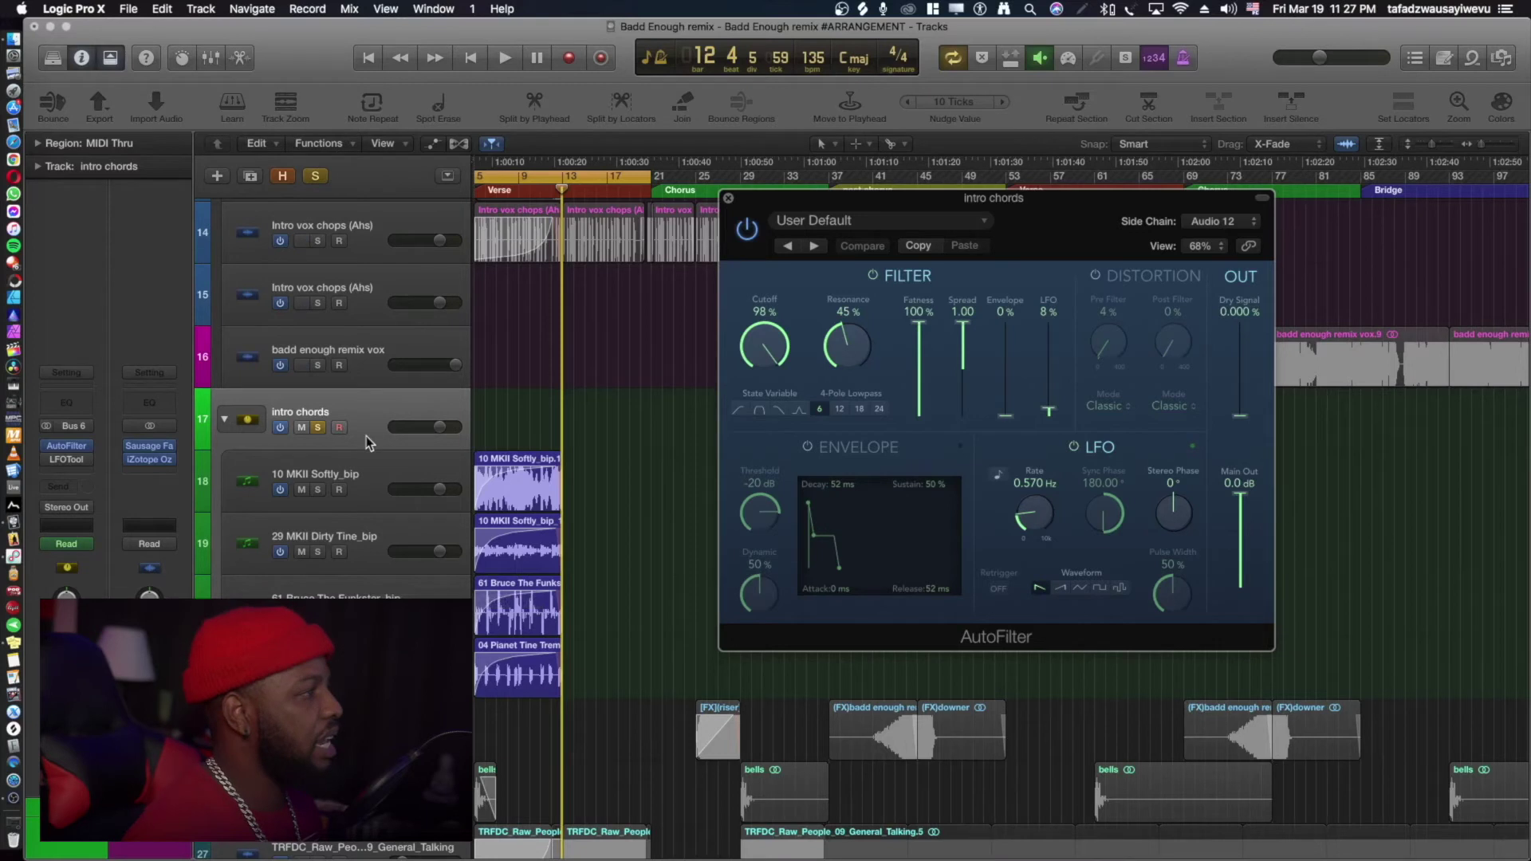
Unsolo the intro chords stack, close AutoFilter and briefly play the full mix from the start of the verse.
{"action": "key", "text": "s"}
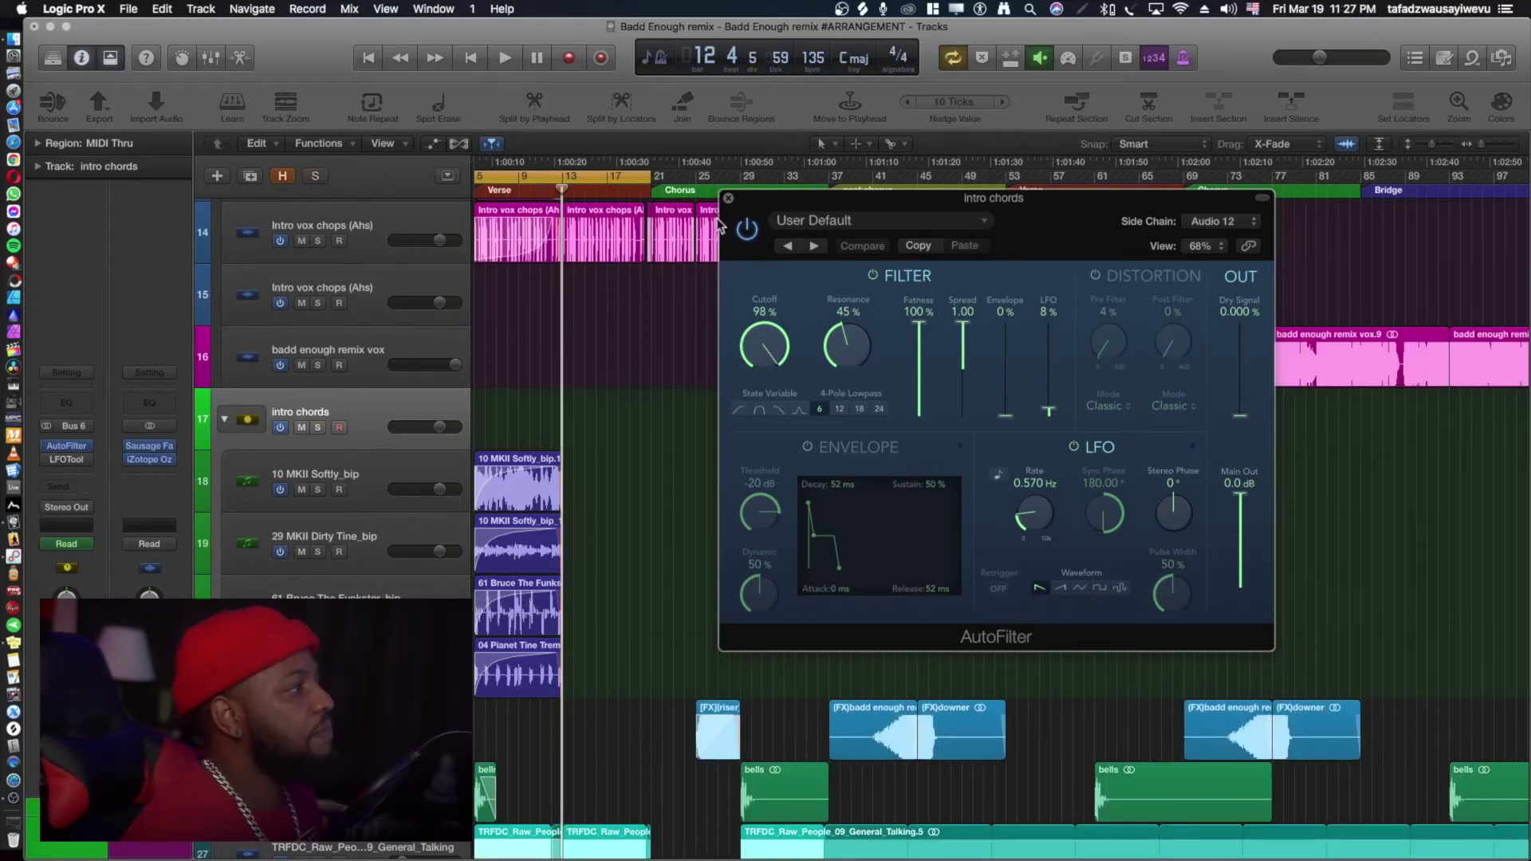
{"action": "left_click", "coordinate": [729, 199]}
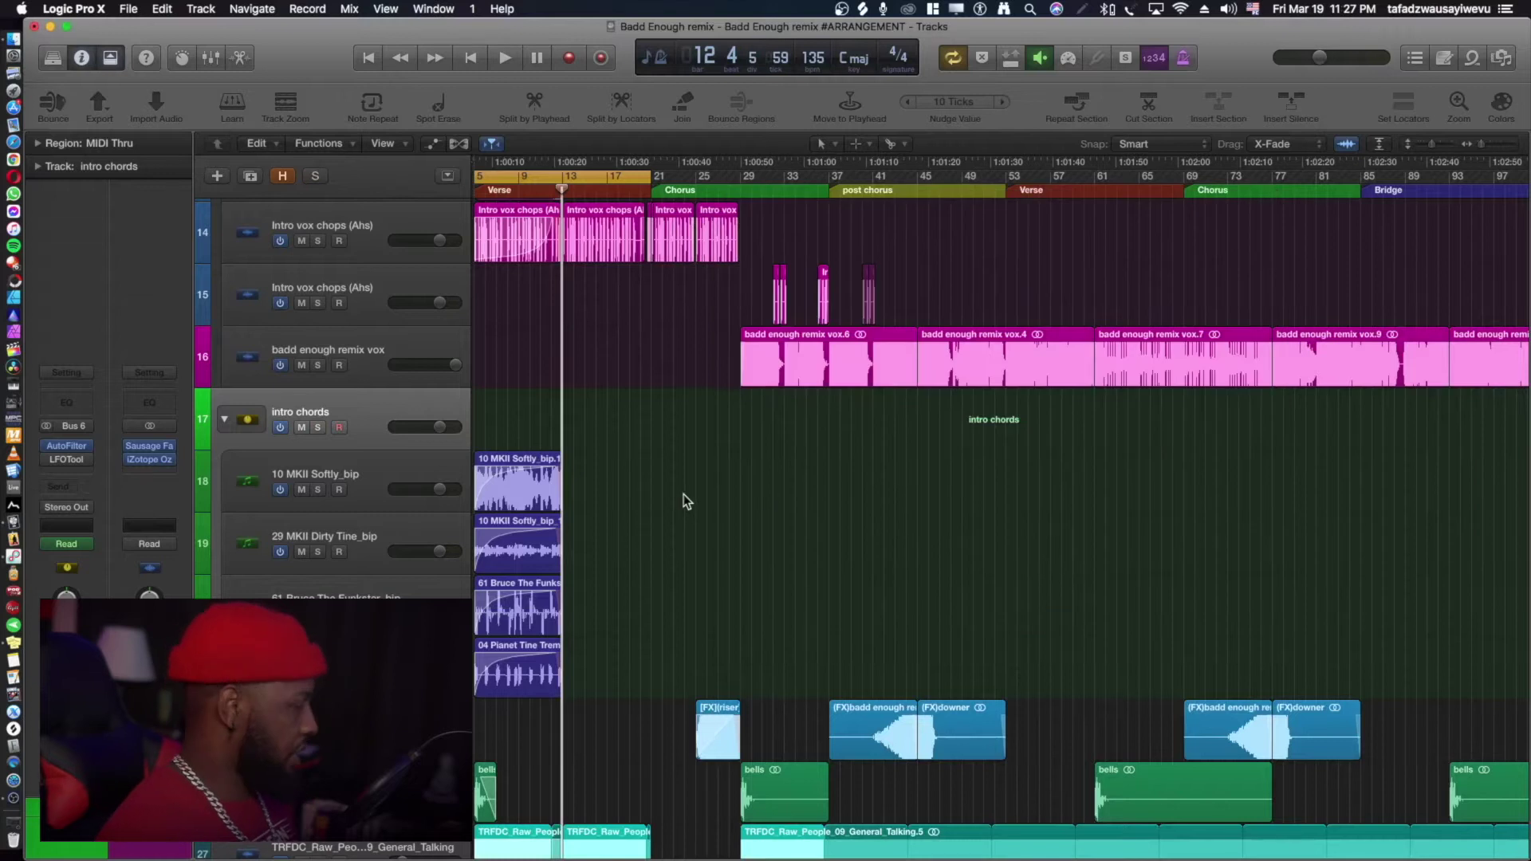
{"action": "key", "text": "space"}
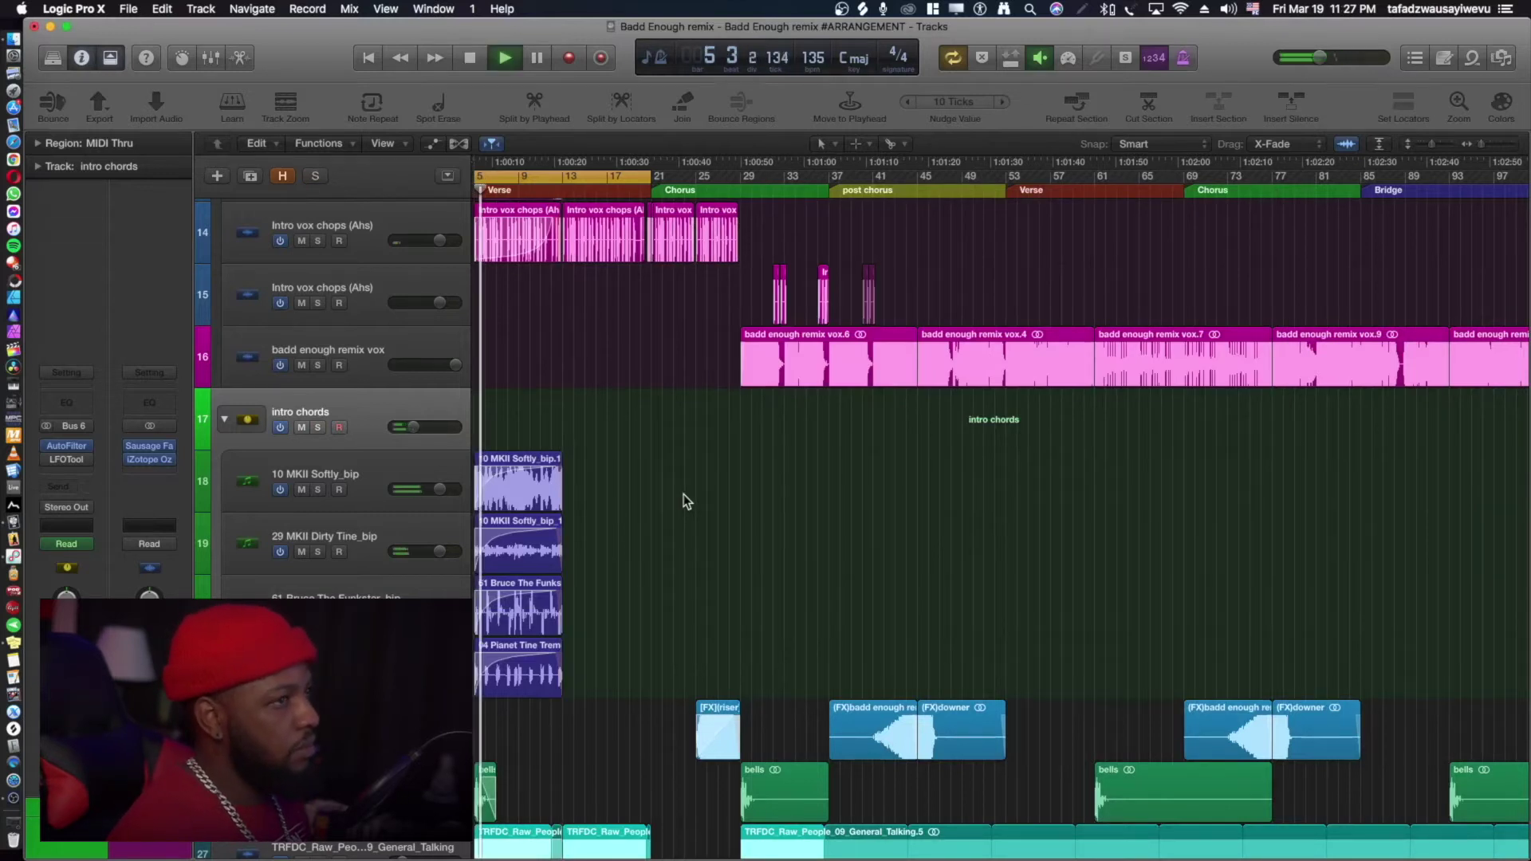
{"action": "key", "text": "space"}
Solo the bells track and play a short part of it.
{"action": "scroll", "coordinate": [684, 498], "scroll_direction": "down", "scroll_amount": 6}
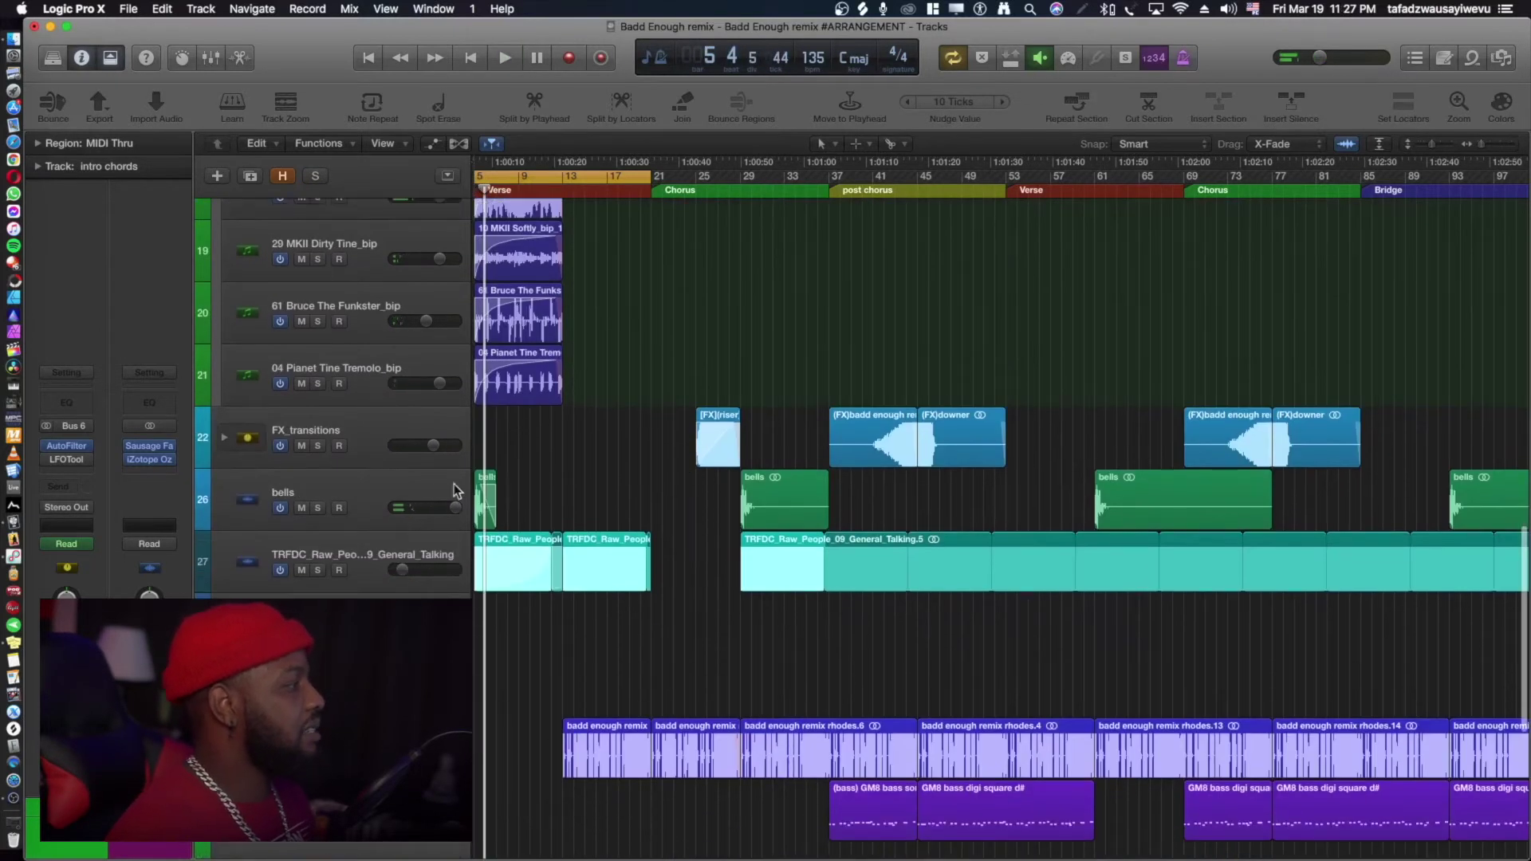
{"action": "left_click", "coordinate": [399, 492]}
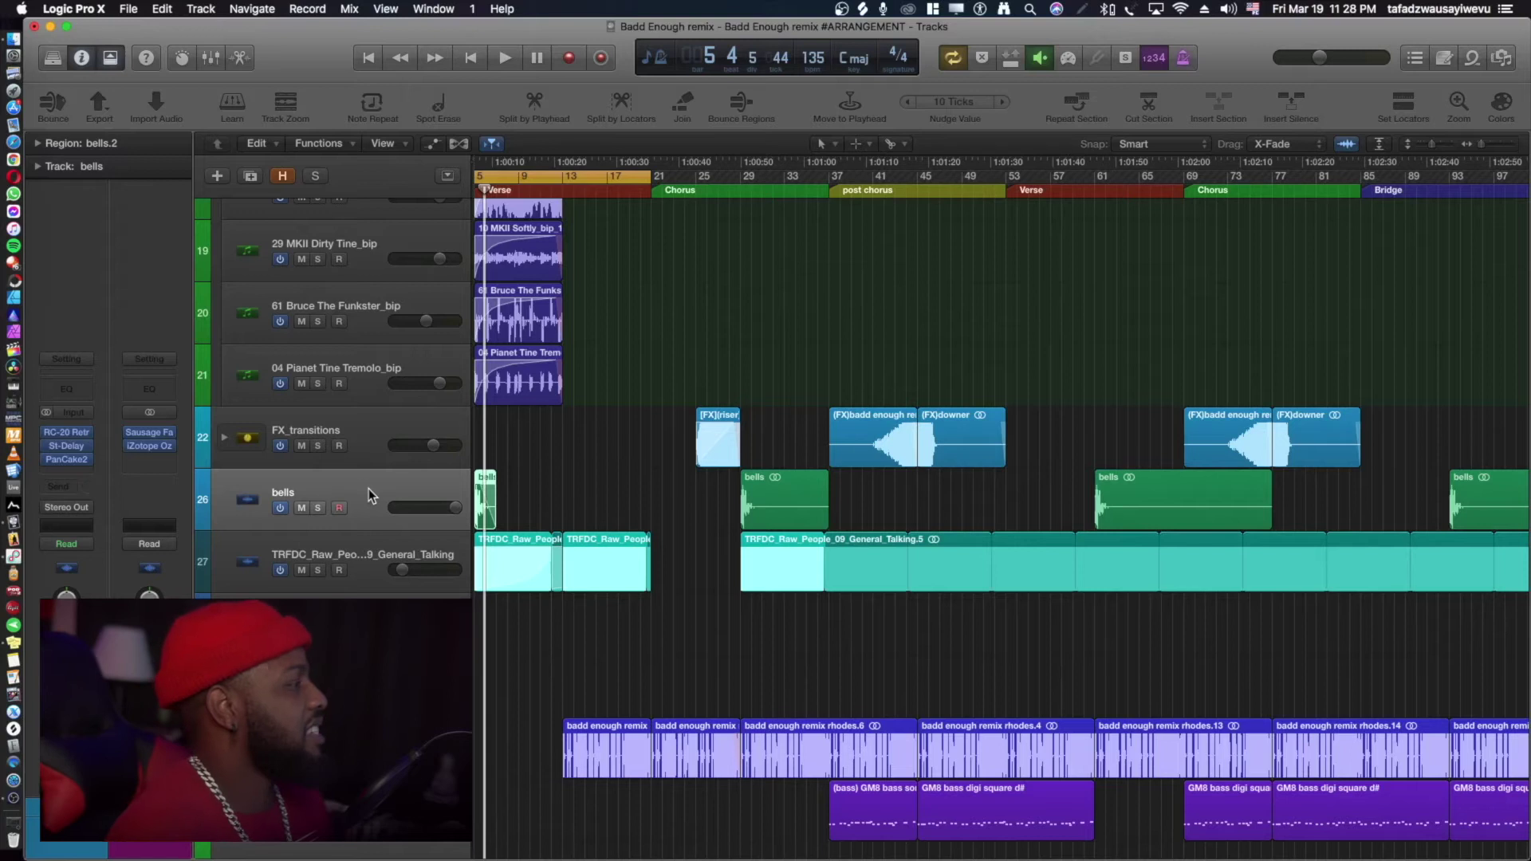
{"action": "left_click", "coordinate": [319, 509]}
{"action": "key", "text": "space"}
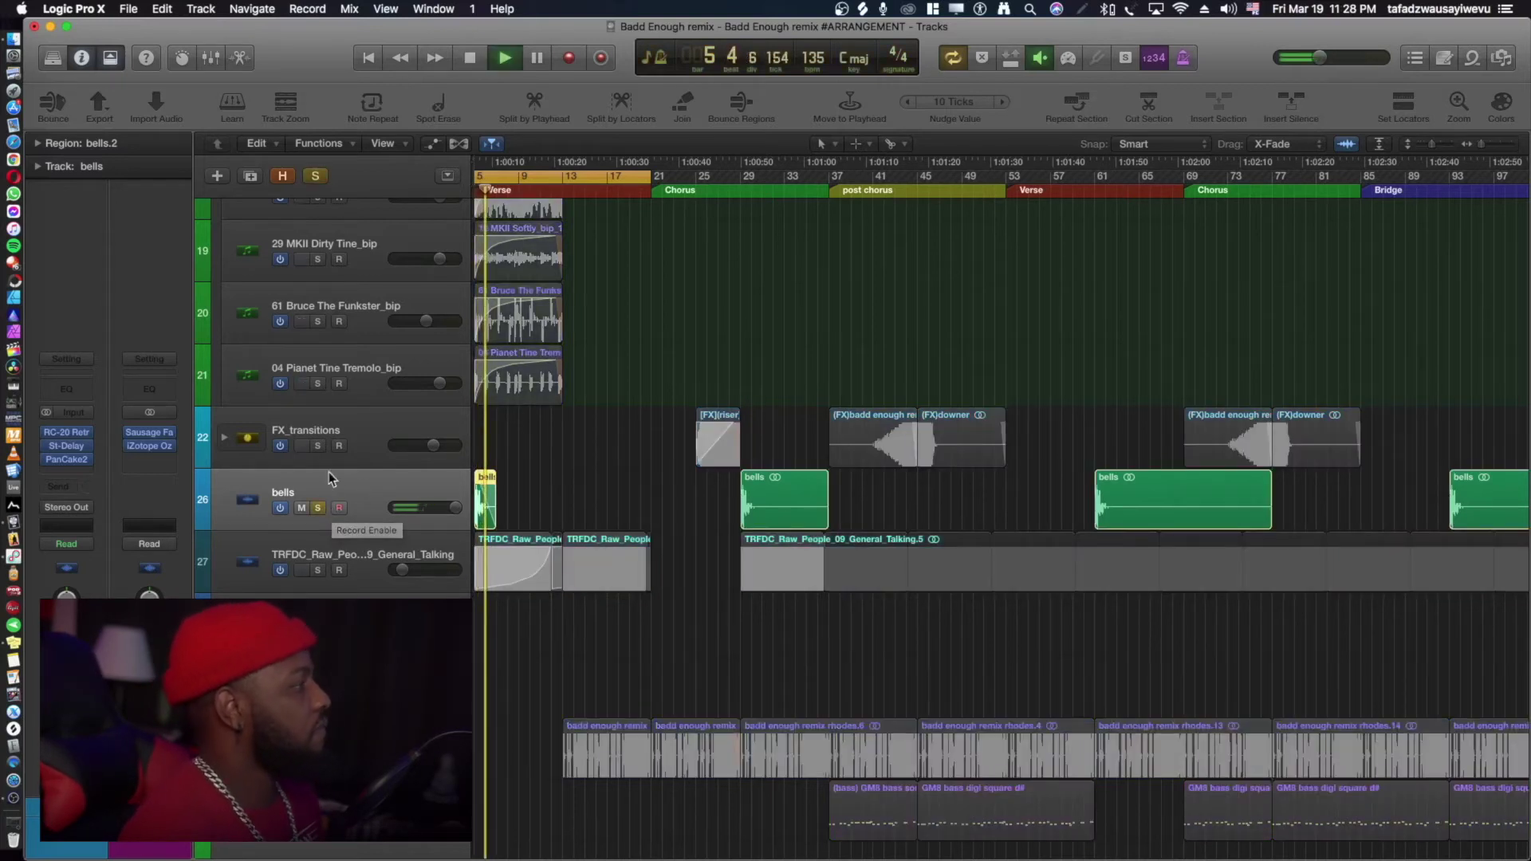
{"action": "key", "text": "space"}
Examine the RC-20 Retro Color settings on the bells track and close the plug-in.
{"action": "mouse_move", "coordinate": [69, 436]}
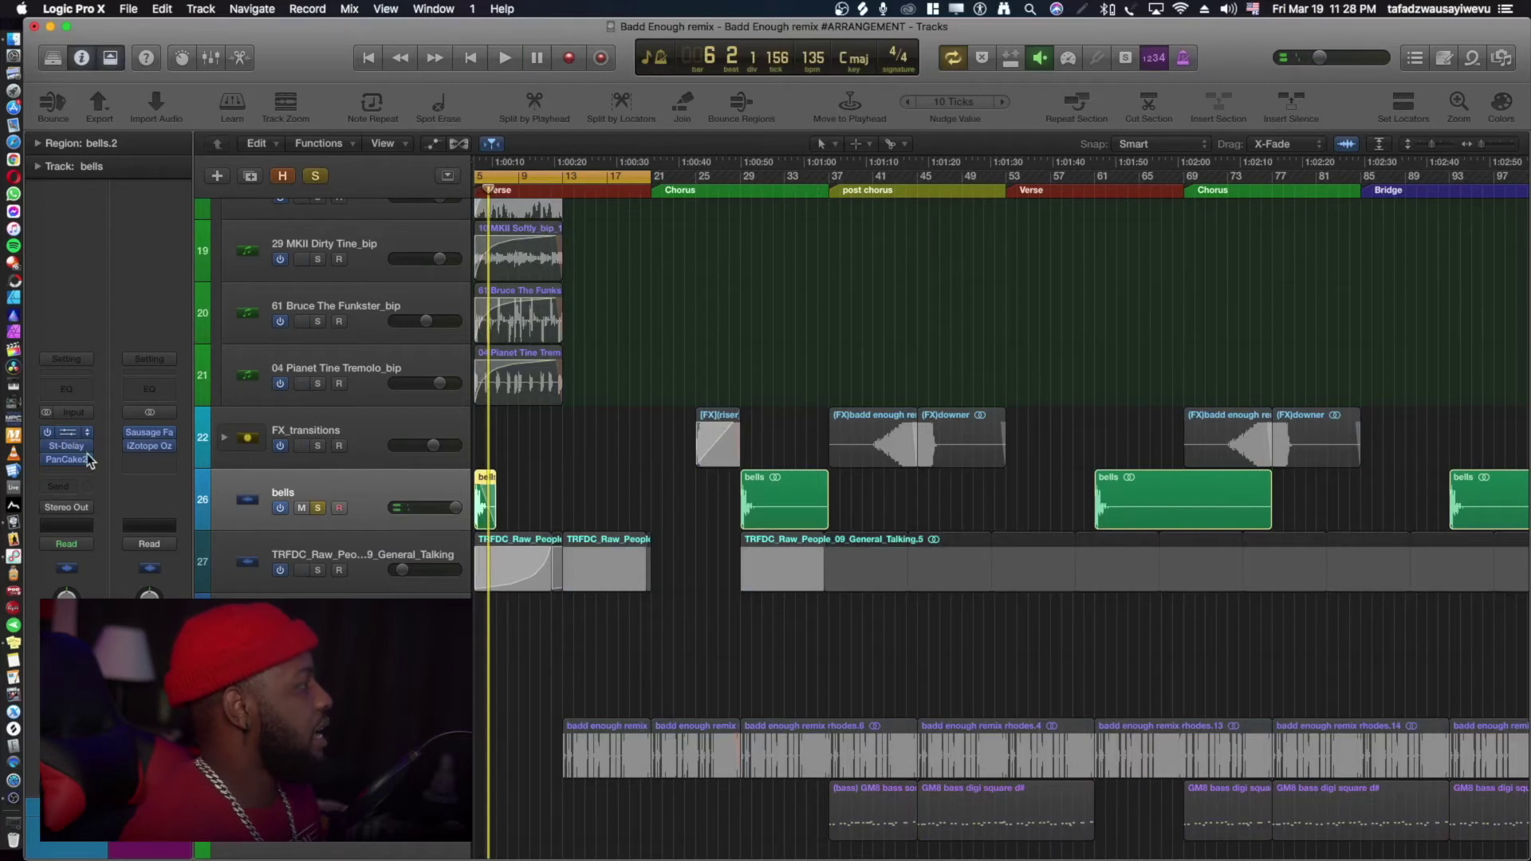
{"action": "left_click", "coordinate": [88, 457]}
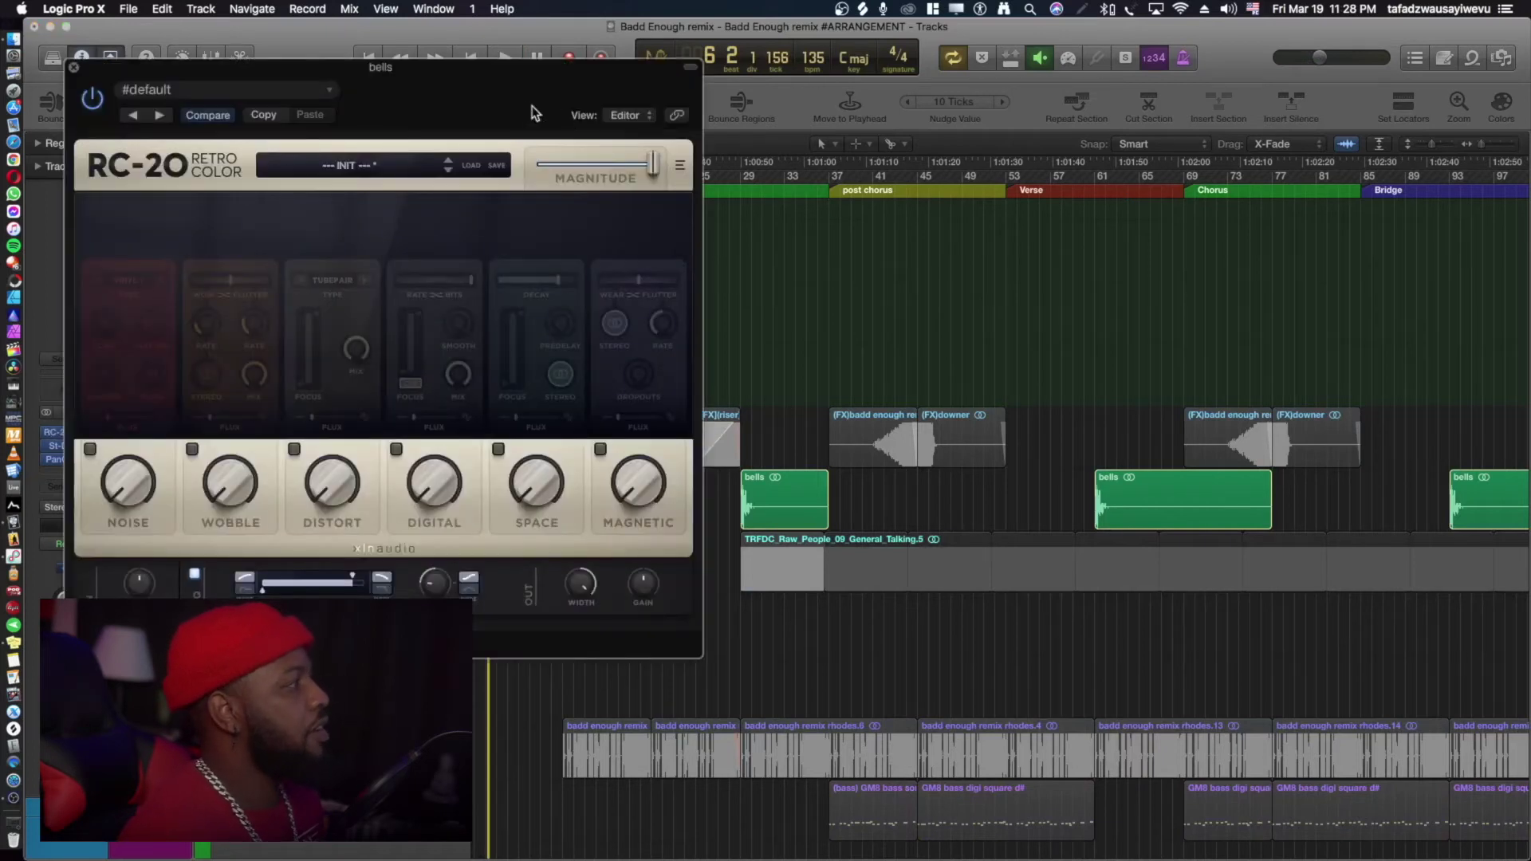
{"action": "left_click_drag", "start_coordinate": [519, 110], "coordinate": [824, 117]}
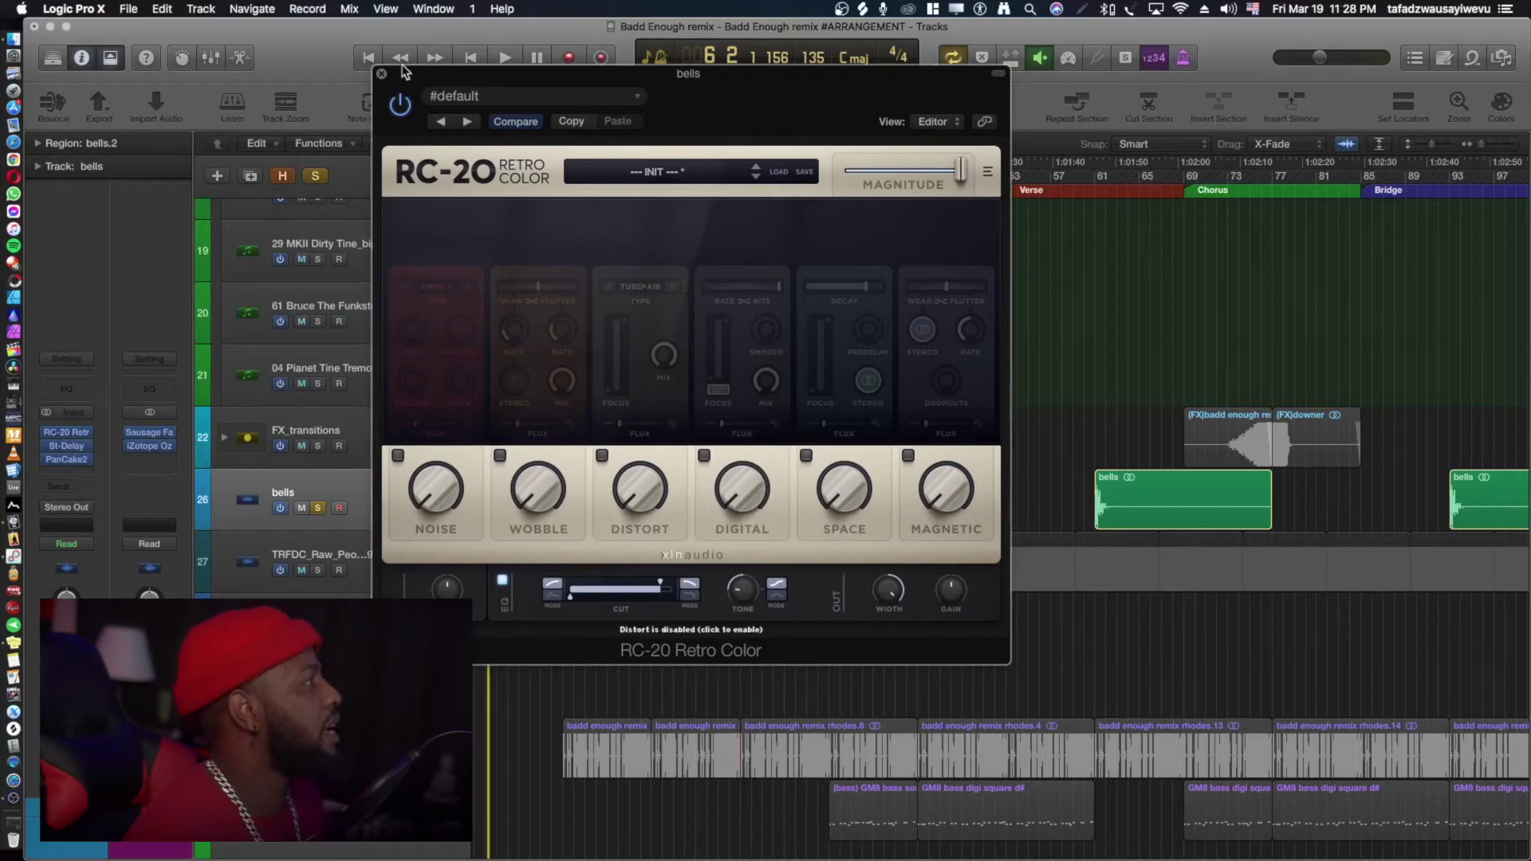
{"action": "left_click", "coordinate": [382, 74]}
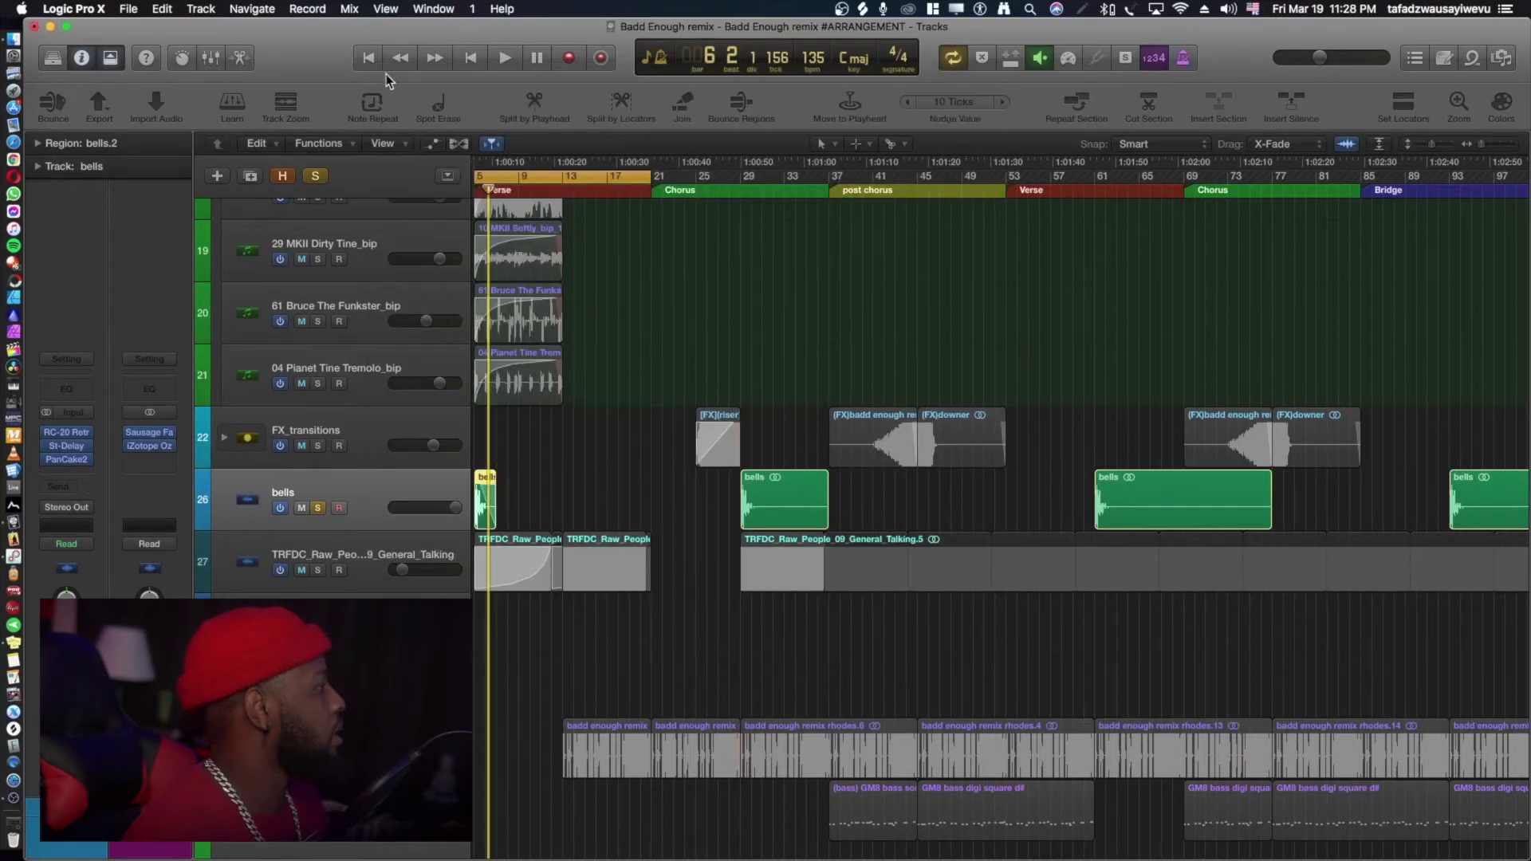
Review the Stereo Delay and PanCake 2 settings on the bells track, close both plug-ins and replay the soloed bells.
{"action": "left_click", "coordinate": [70, 449]}
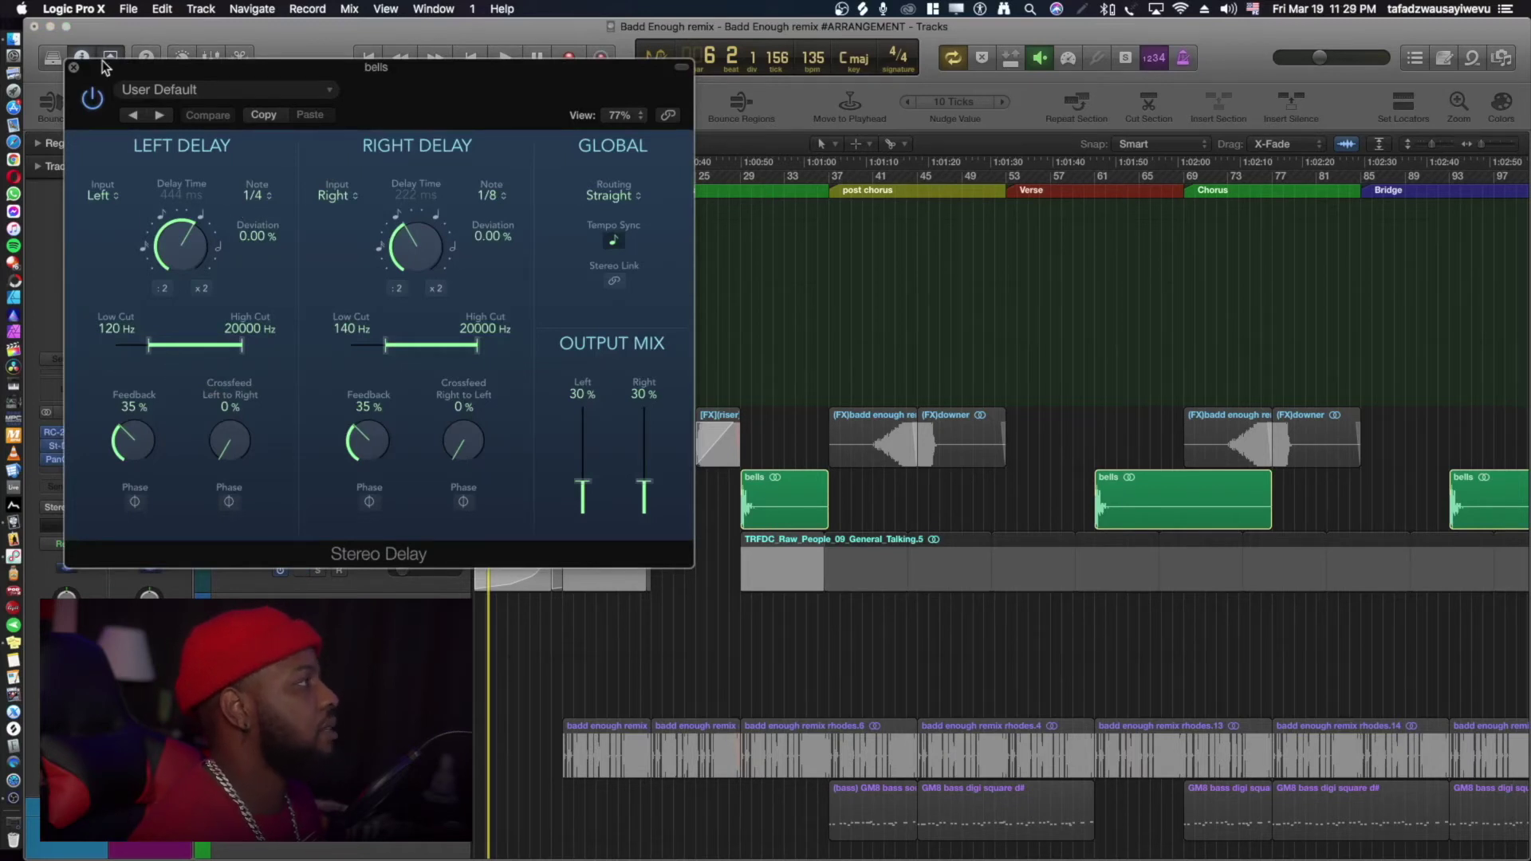
{"action": "left_click", "coordinate": [74, 68]}
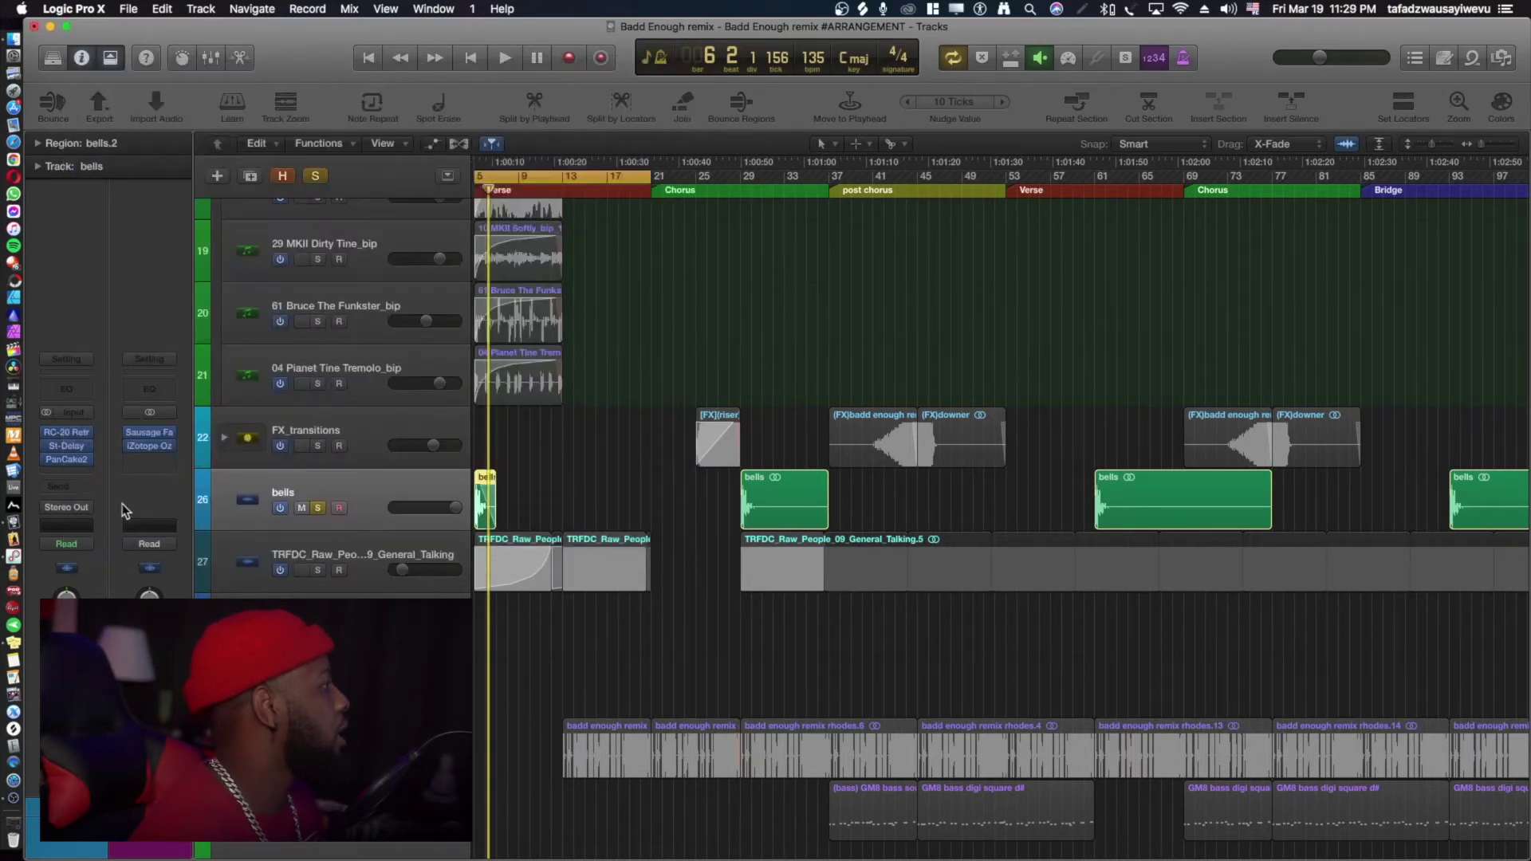
{"action": "left_click", "coordinate": [69, 461]}
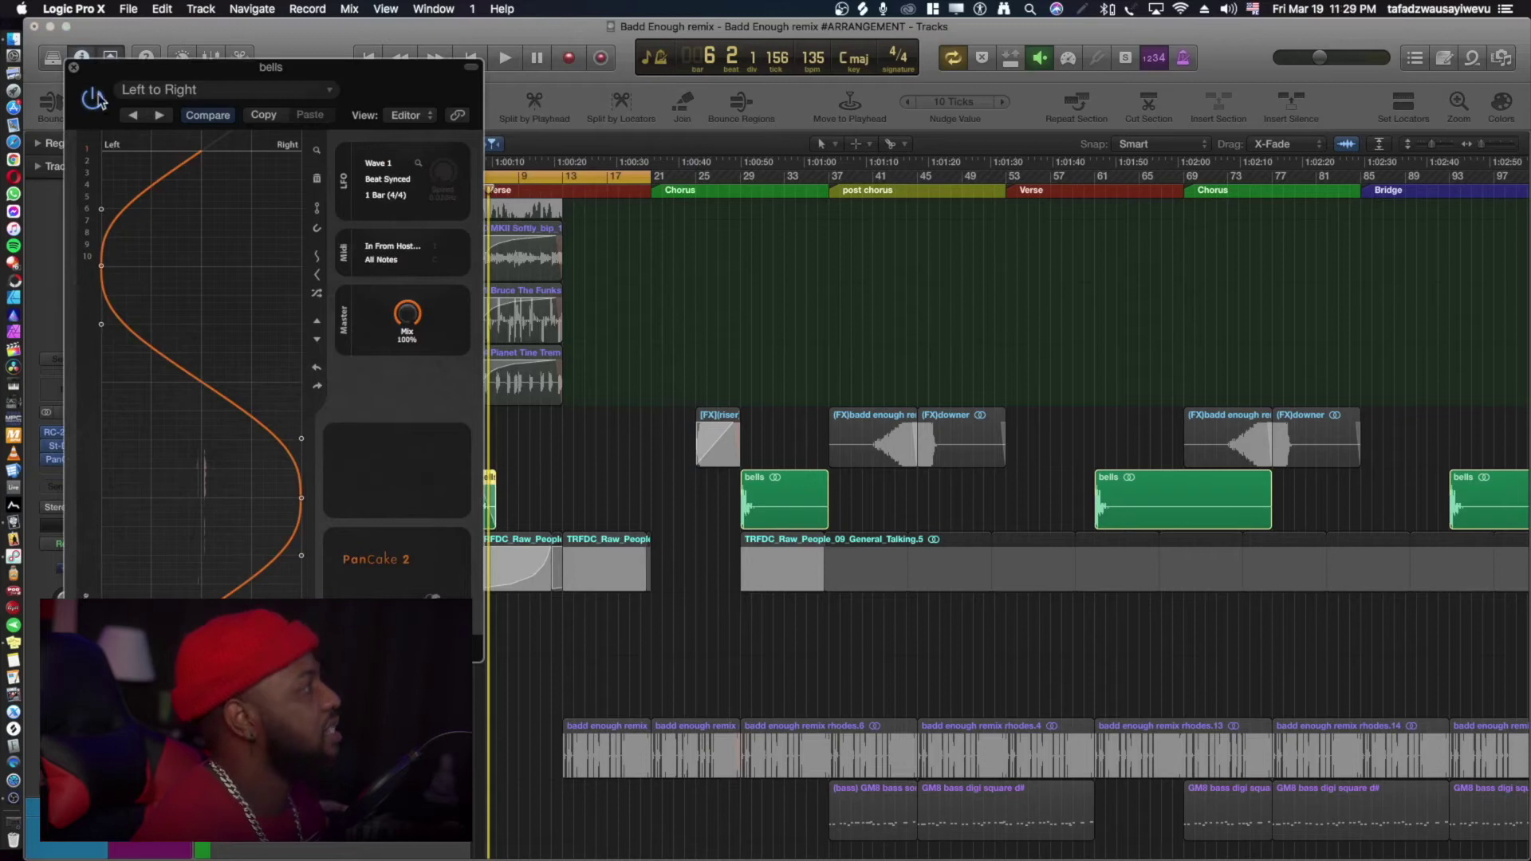
{"action": "left_click", "coordinate": [74, 69]}
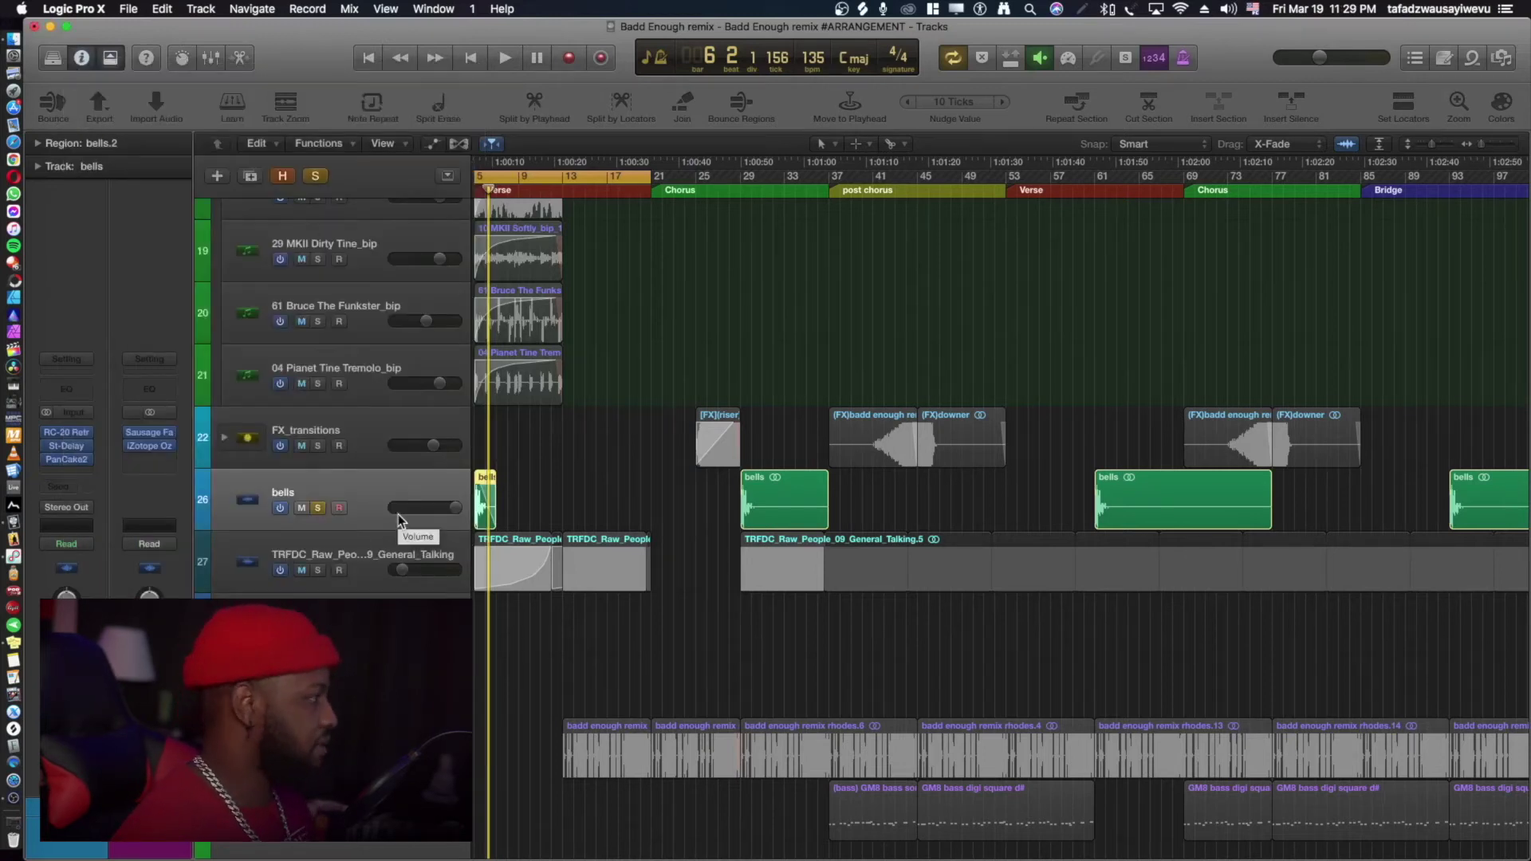
{"action": "key", "text": "space"}
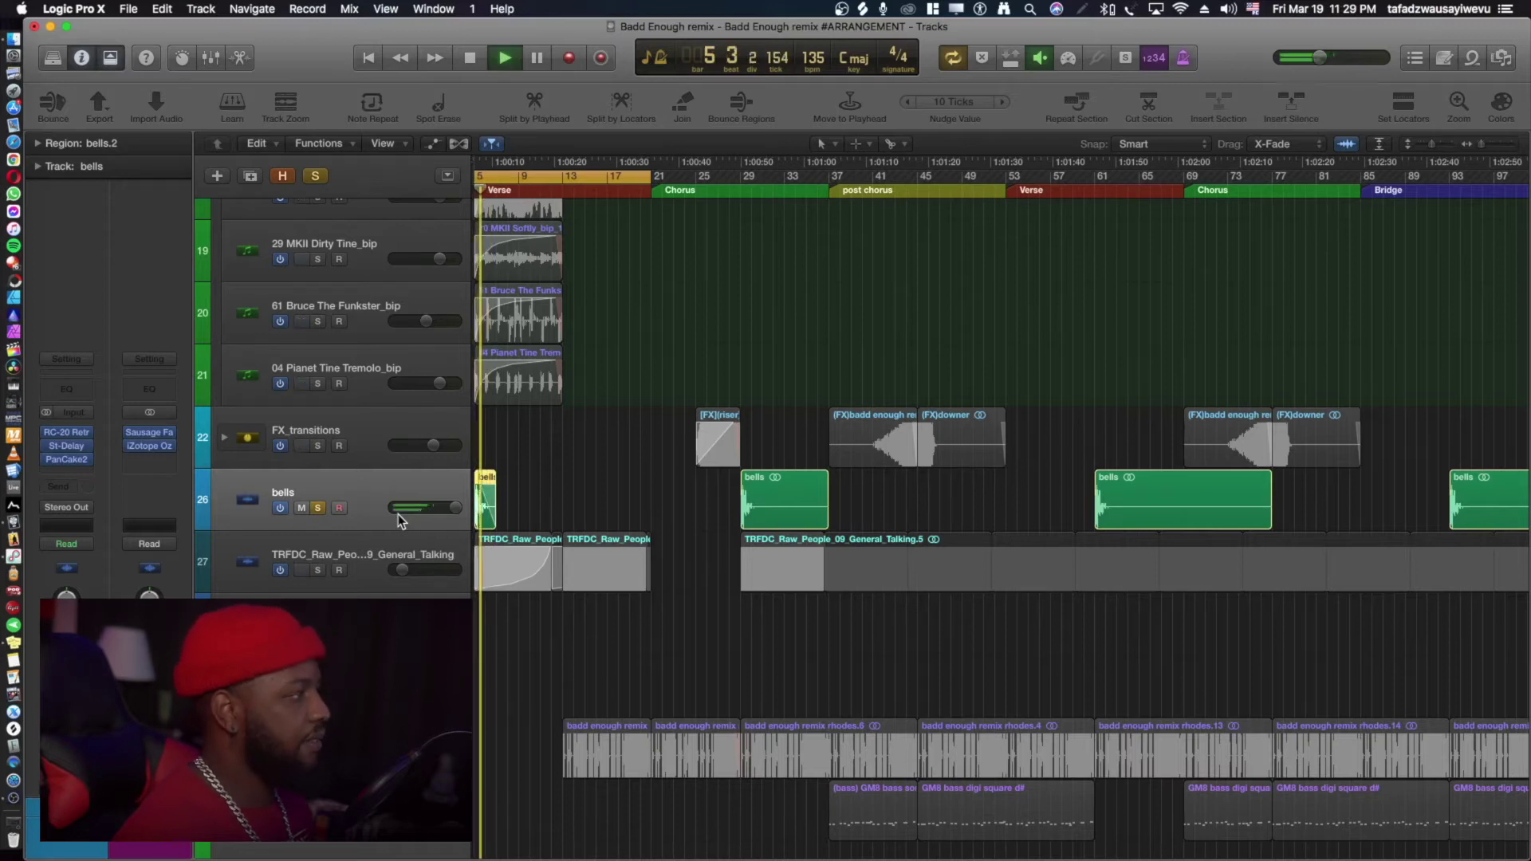
Unsolo the bells, solo the TRFDC_Raw_People General_Talking track and play it through the first part of the verse.
{"action": "key", "text": "space"}
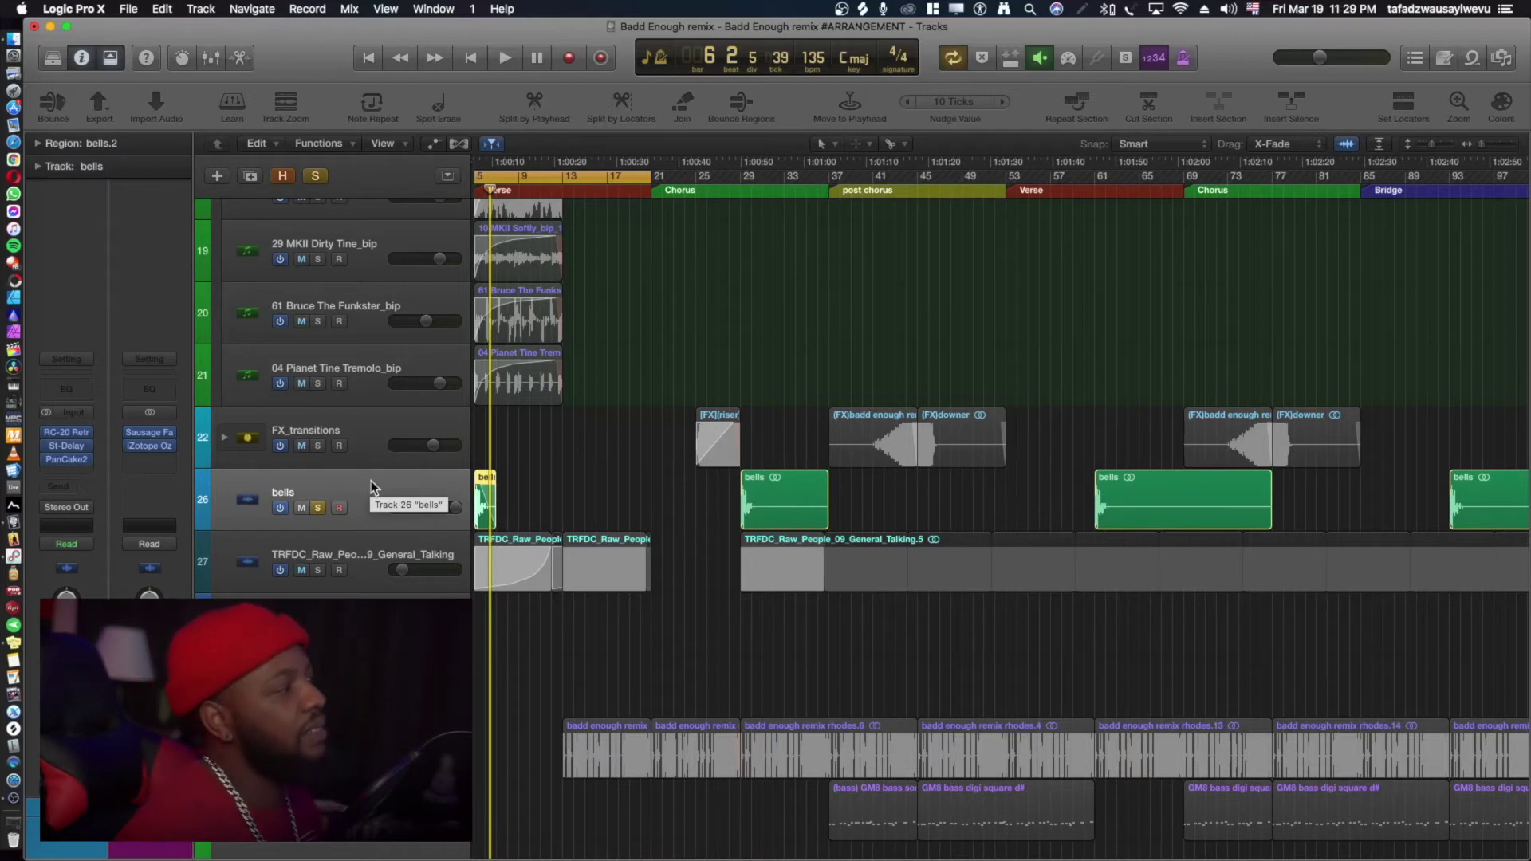
{"action": "key", "text": "s"}
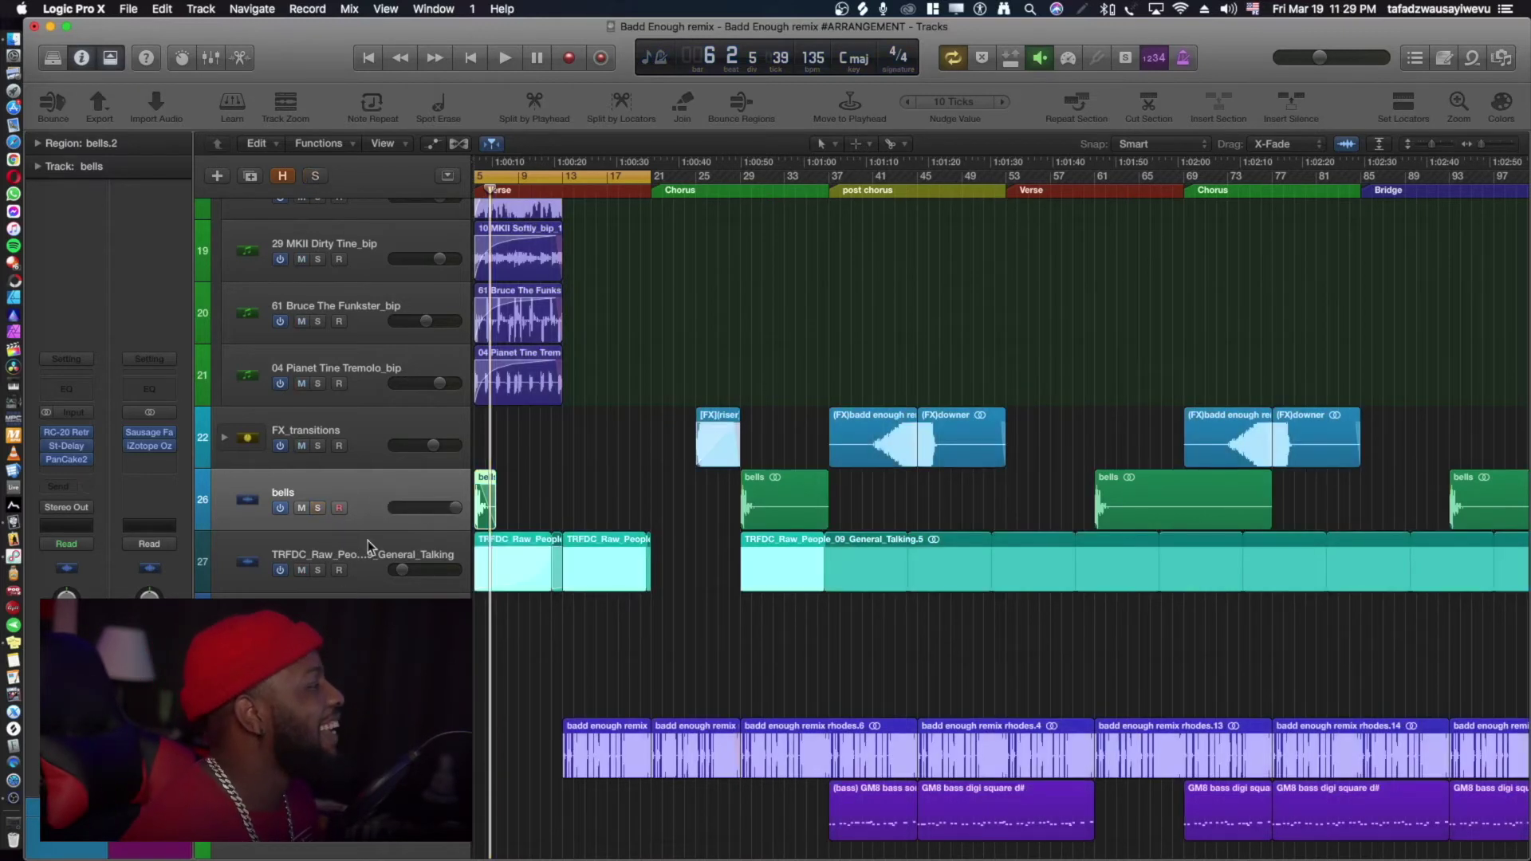
{"action": "left_click", "coordinate": [366, 549]}
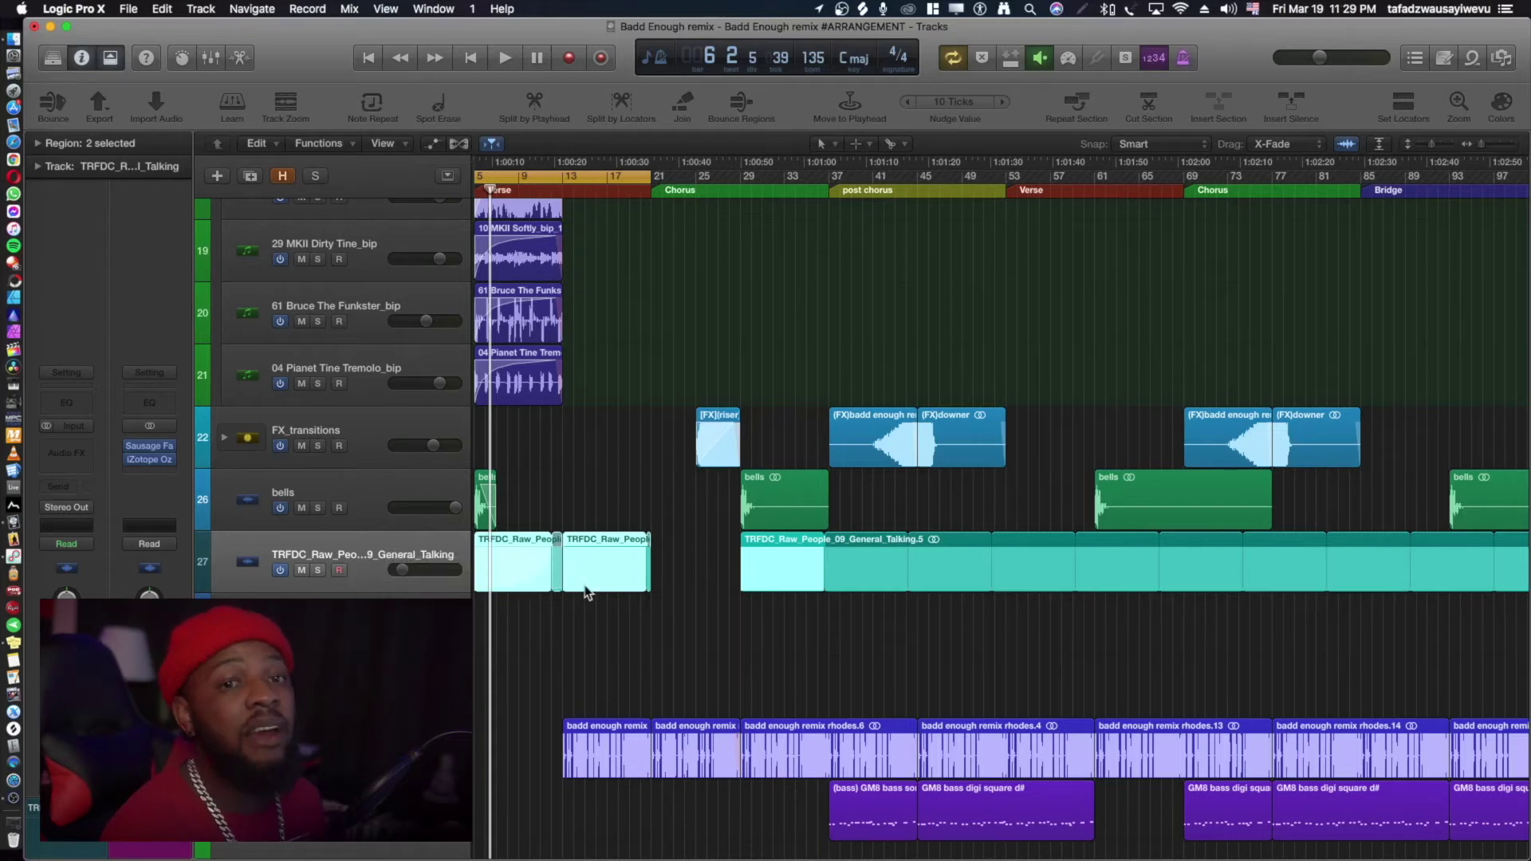
{"action": "left_click", "coordinate": [318, 571]}
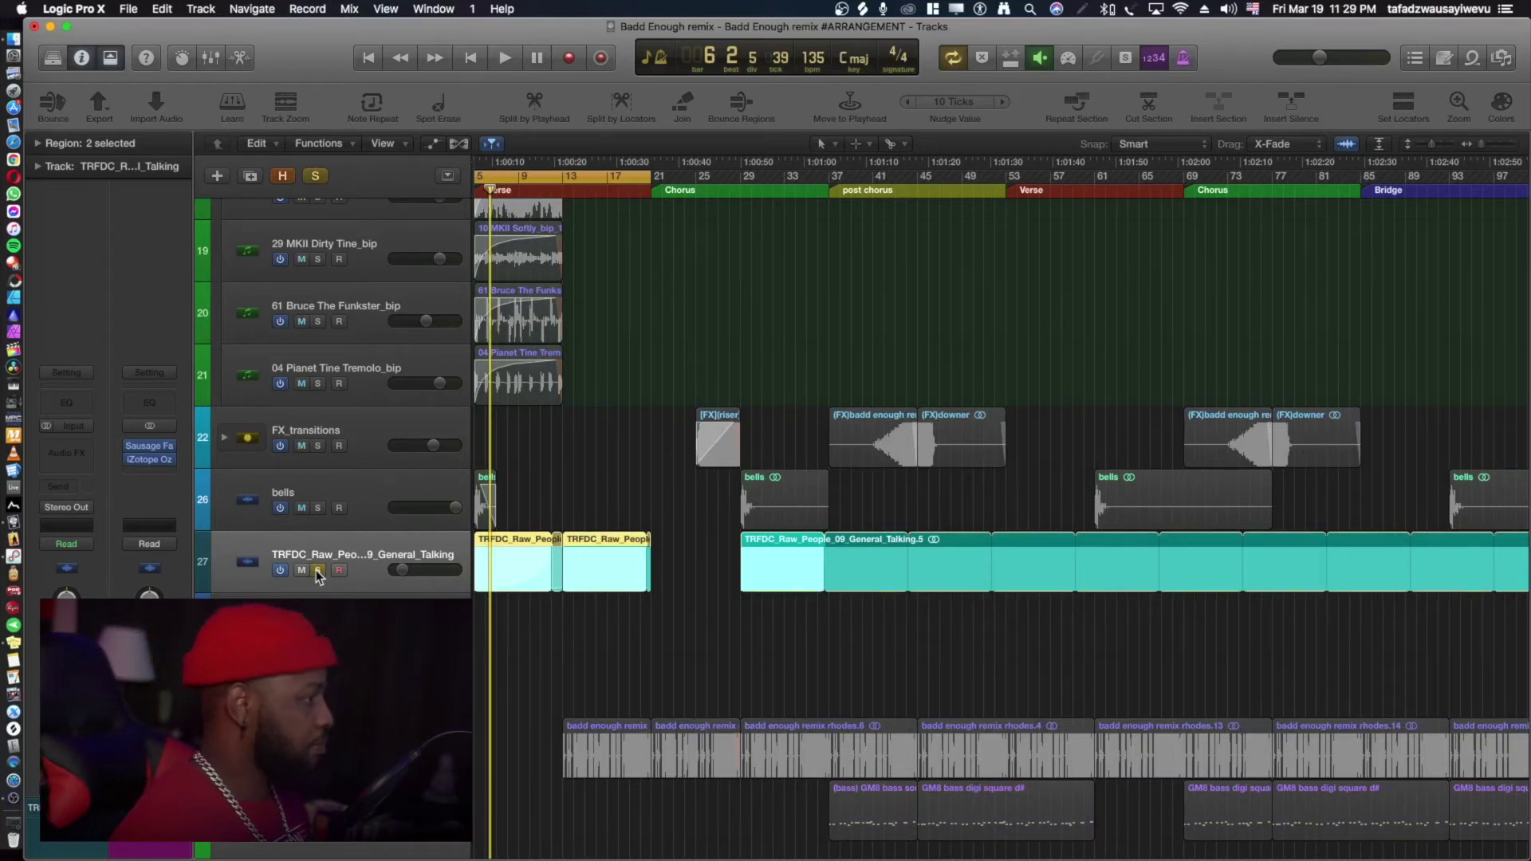
{"action": "key", "text": "space"}
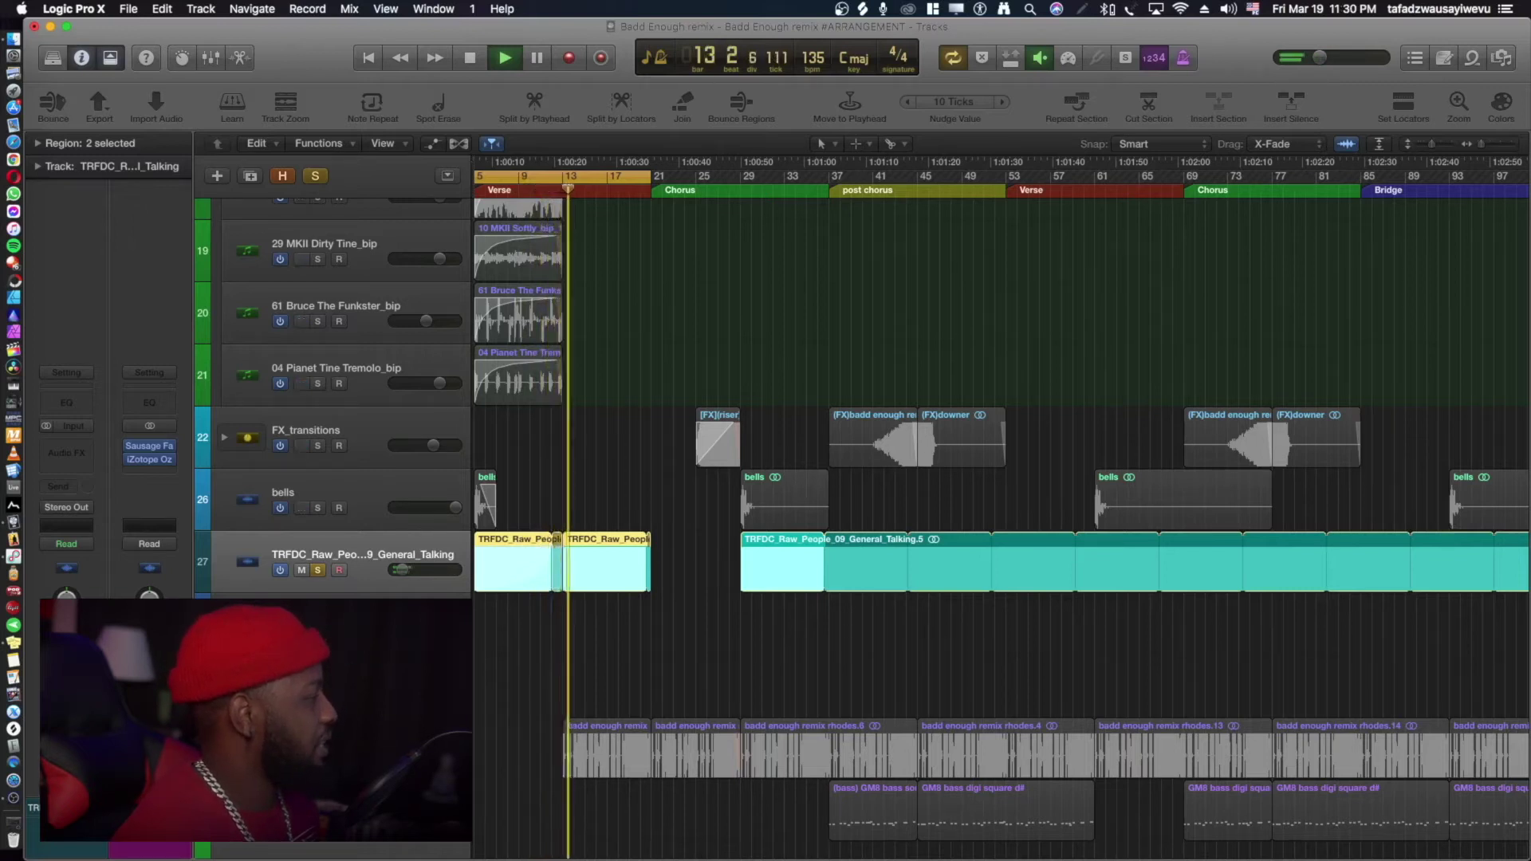
{"action": "key", "text": "space"}
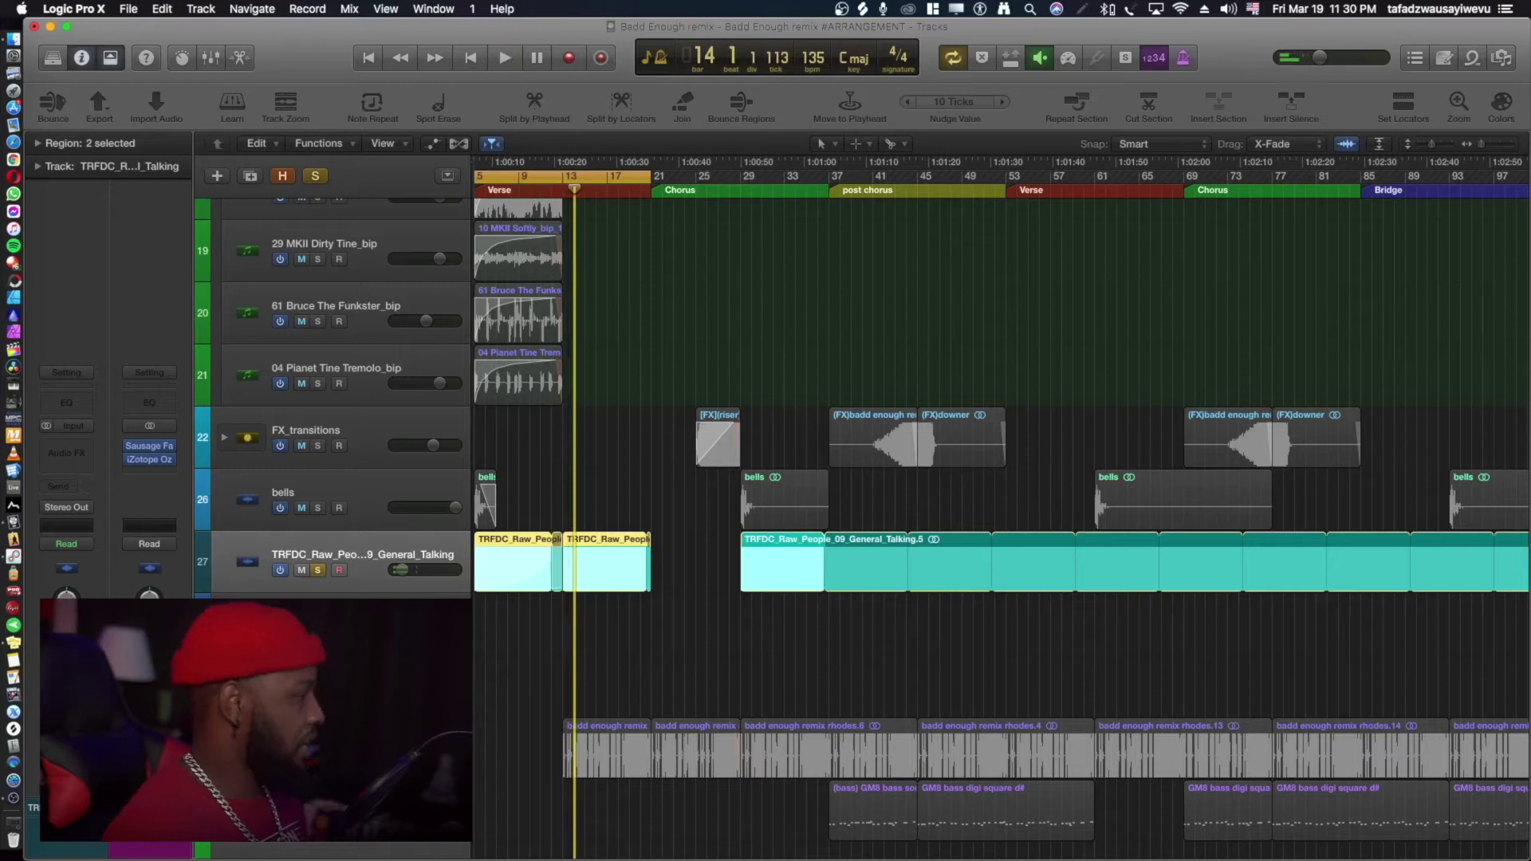
Check the volume and pan automation of the General_Talking track during playback, restore its Volume display and hide the automation.
{"action": "key", "text": "a"}
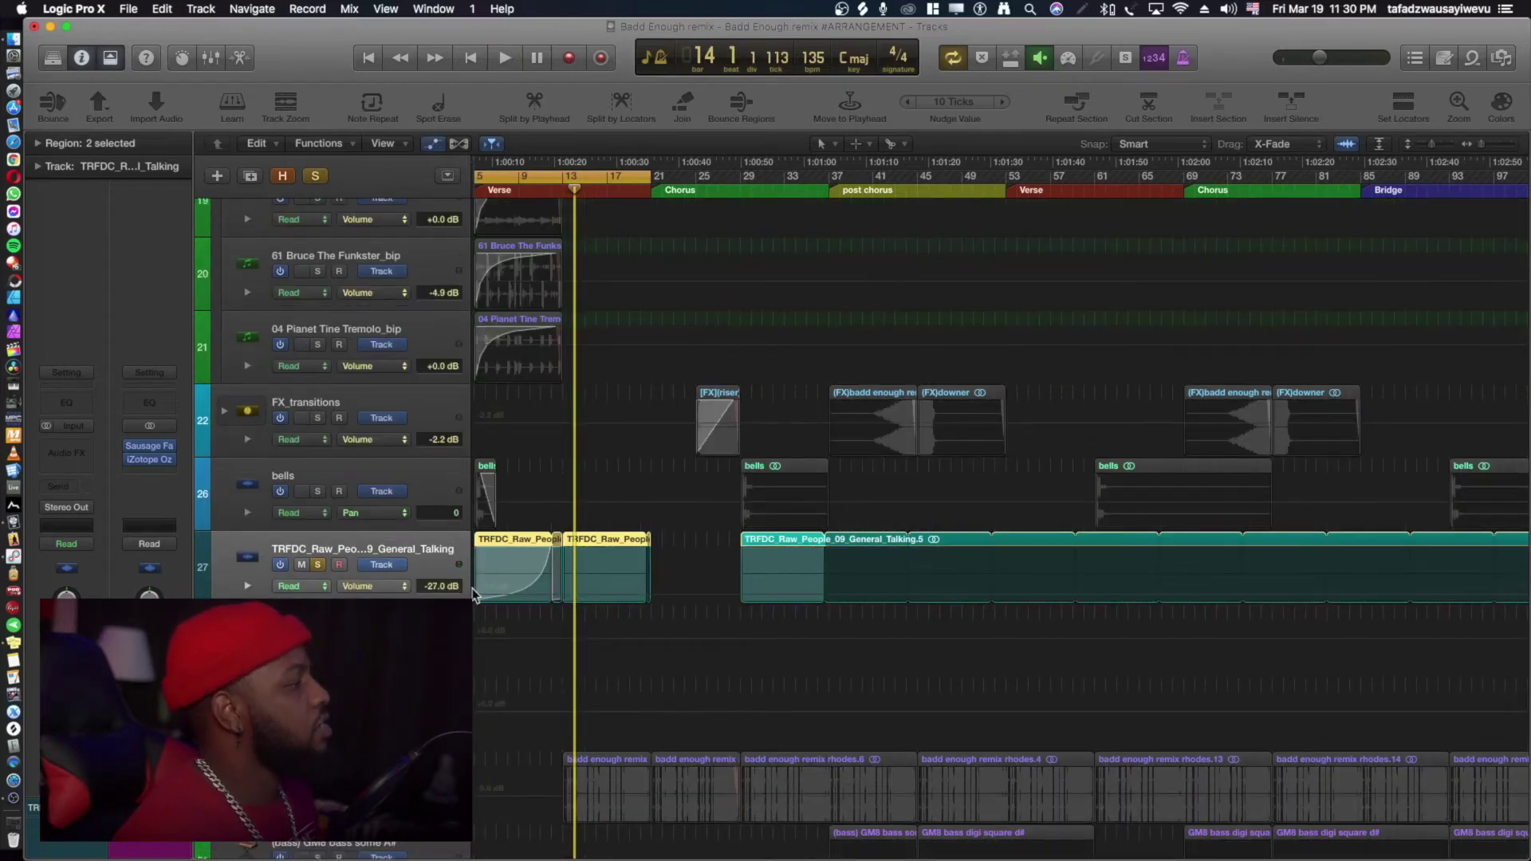
{"action": "key", "text": "space"}
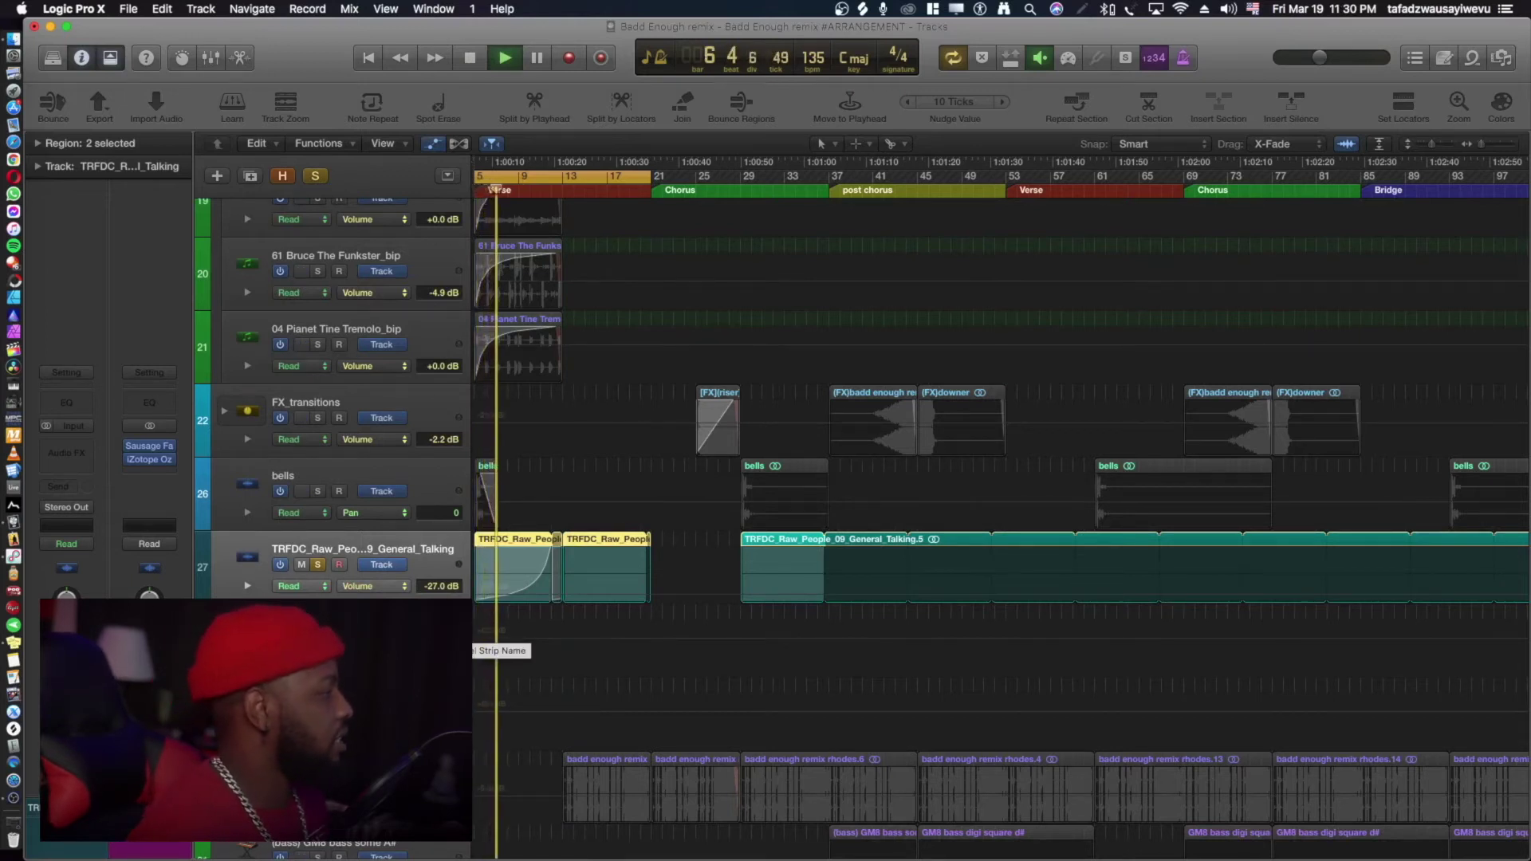
{"action": "left_click", "coordinate": [363, 586]}
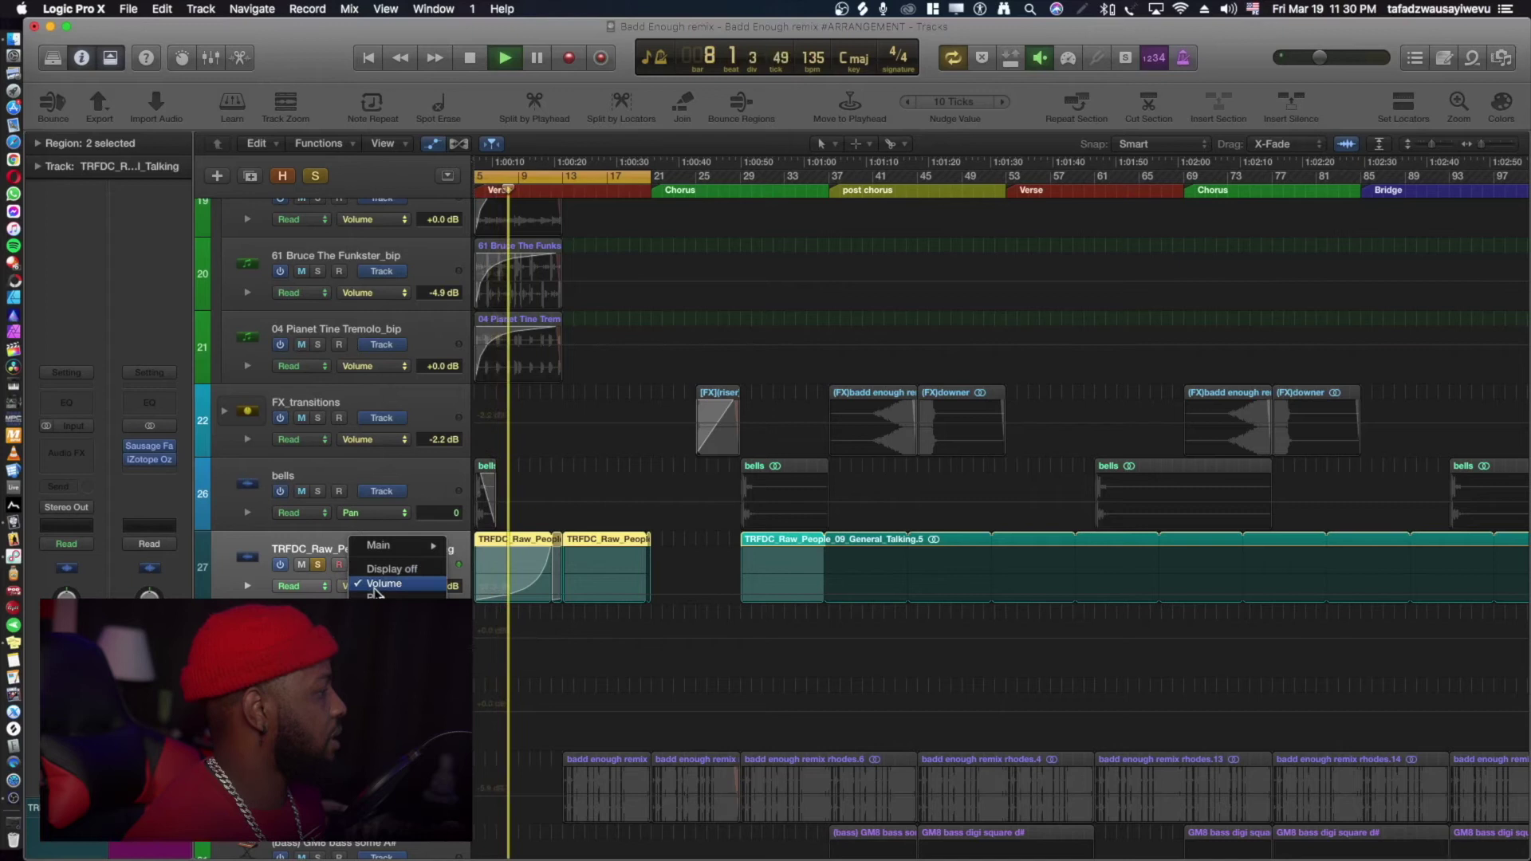
{"action": "left_click", "coordinate": [383, 597]}
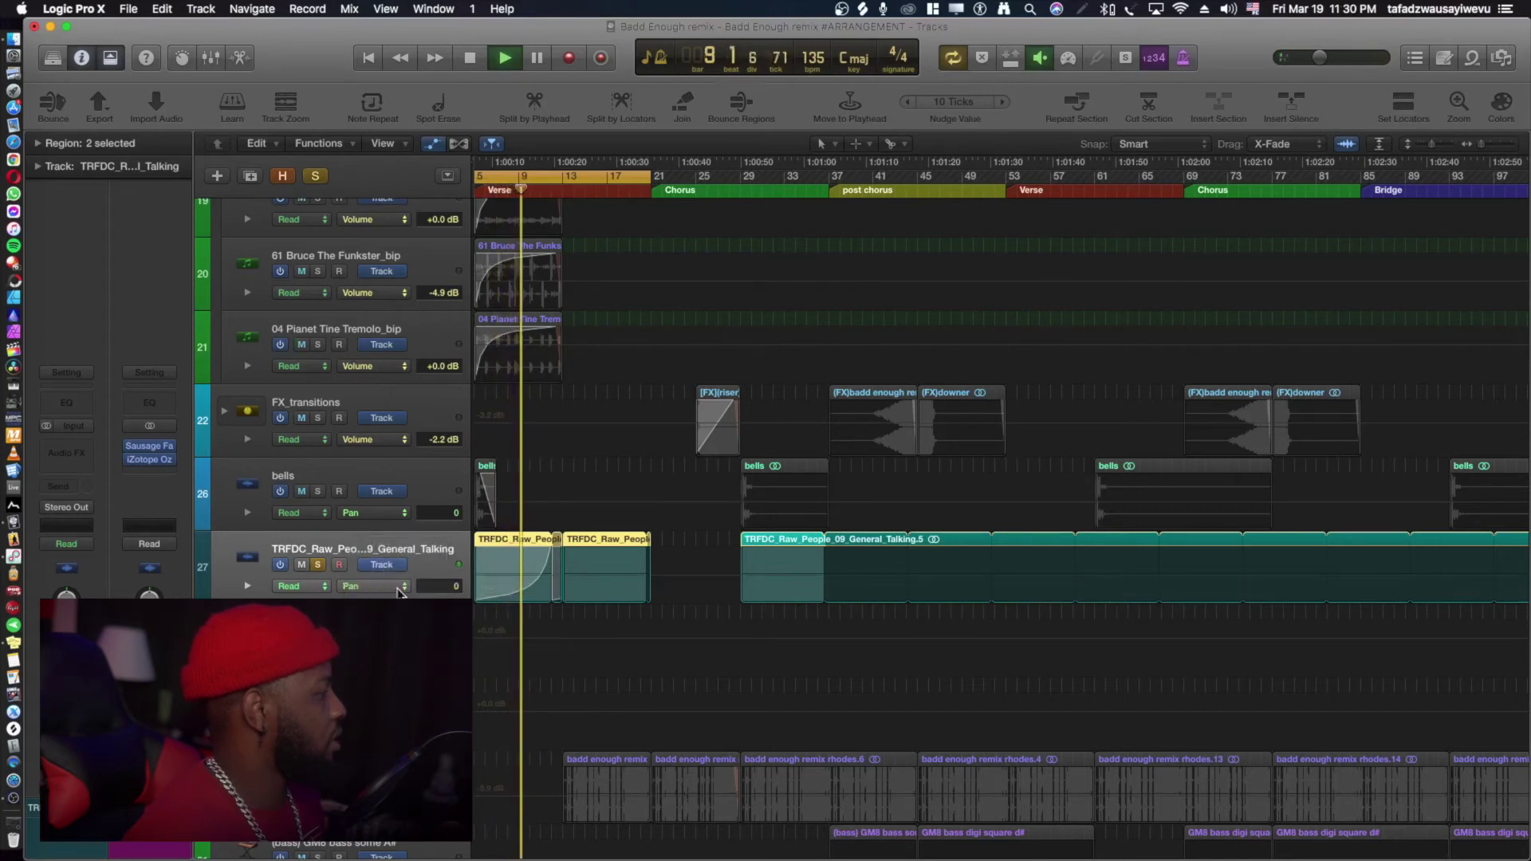
{"action": "left_click", "coordinate": [398, 586]}
{"action": "left_click", "coordinate": [394, 571]}
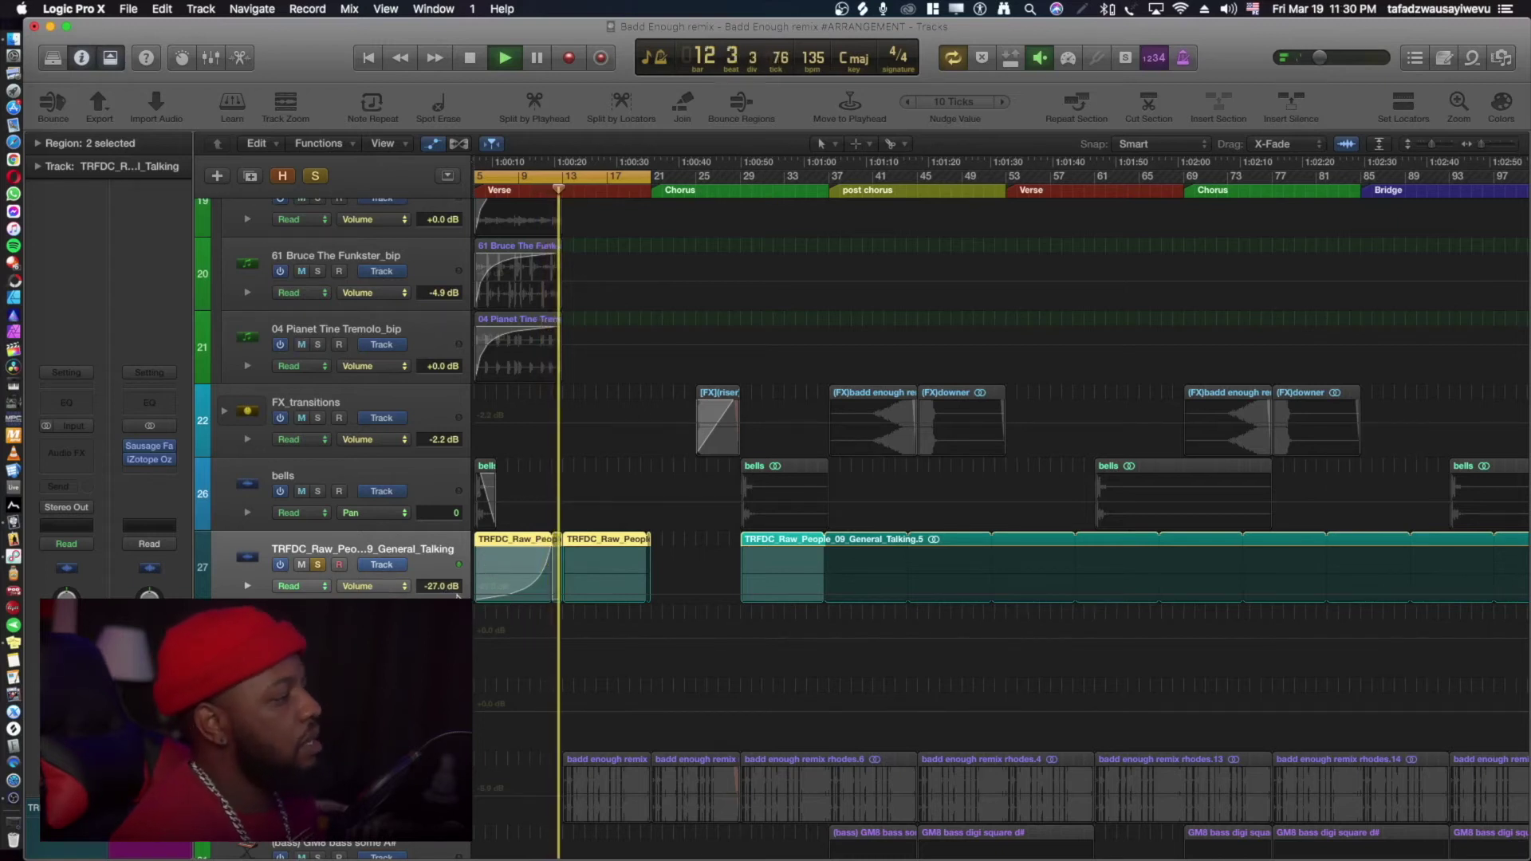
{"action": "key", "text": "space"}
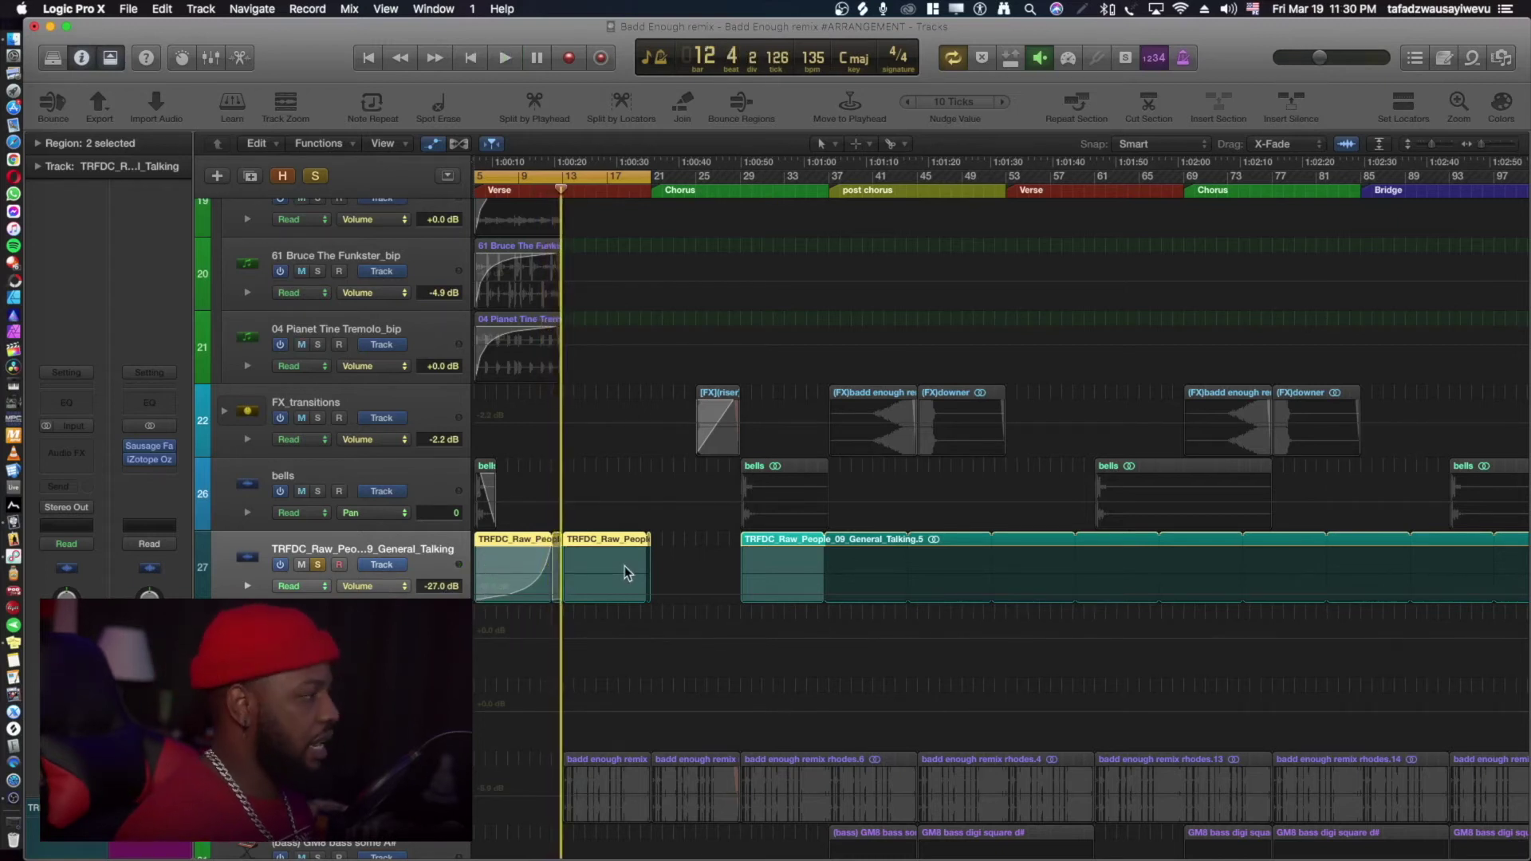
{"action": "key", "text": "a"}
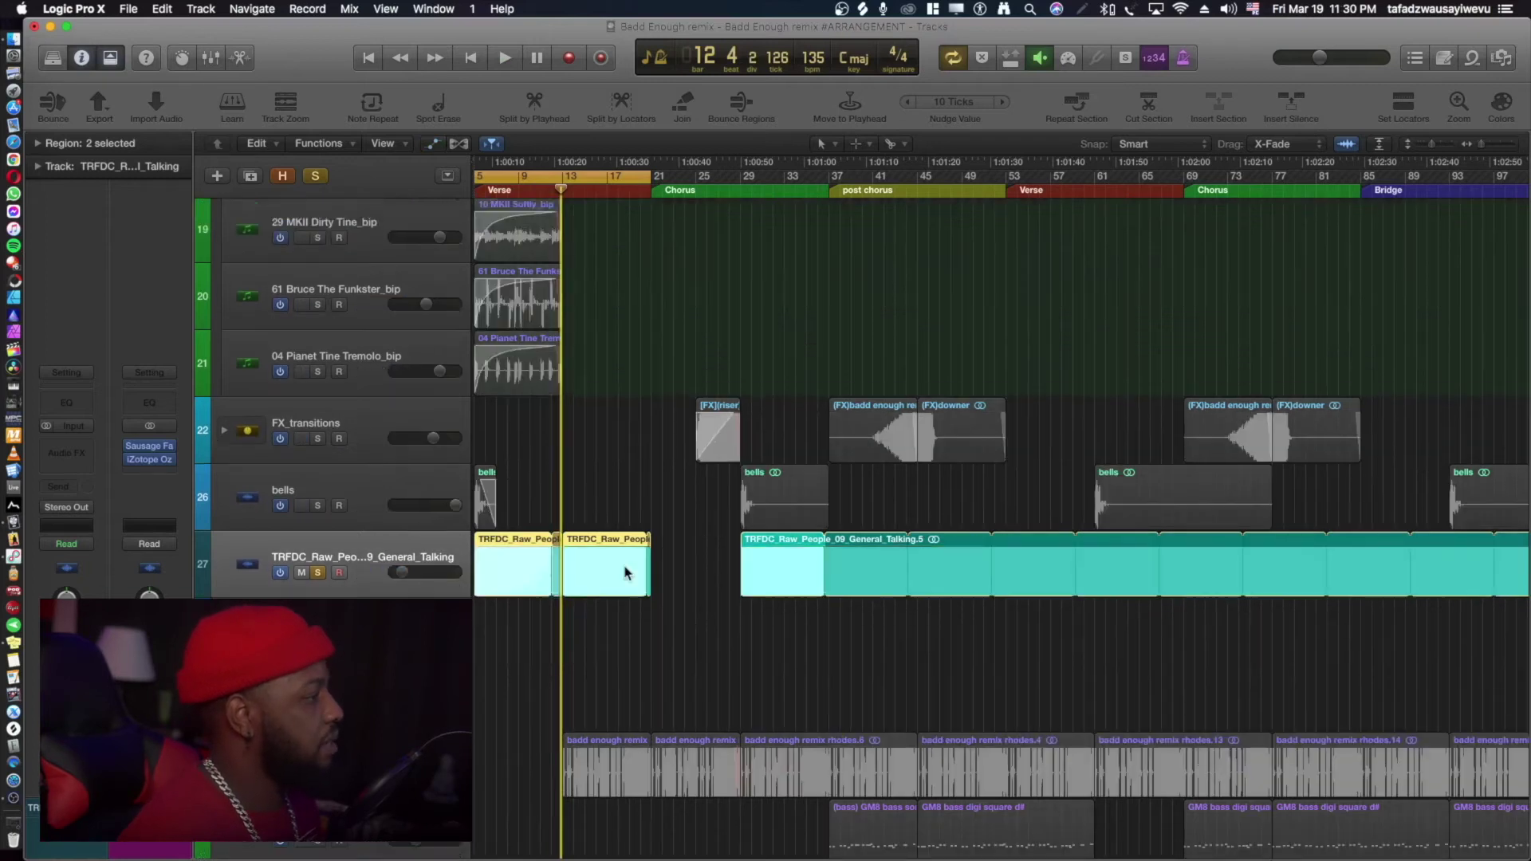
Return the playhead to the start of the verse, clear the active solo and select the vox stack track.
{"action": "key", "text": "Return"}
{"action": "scroll", "coordinate": [452, 572], "scroll_direction": "up", "scroll_amount": 10}
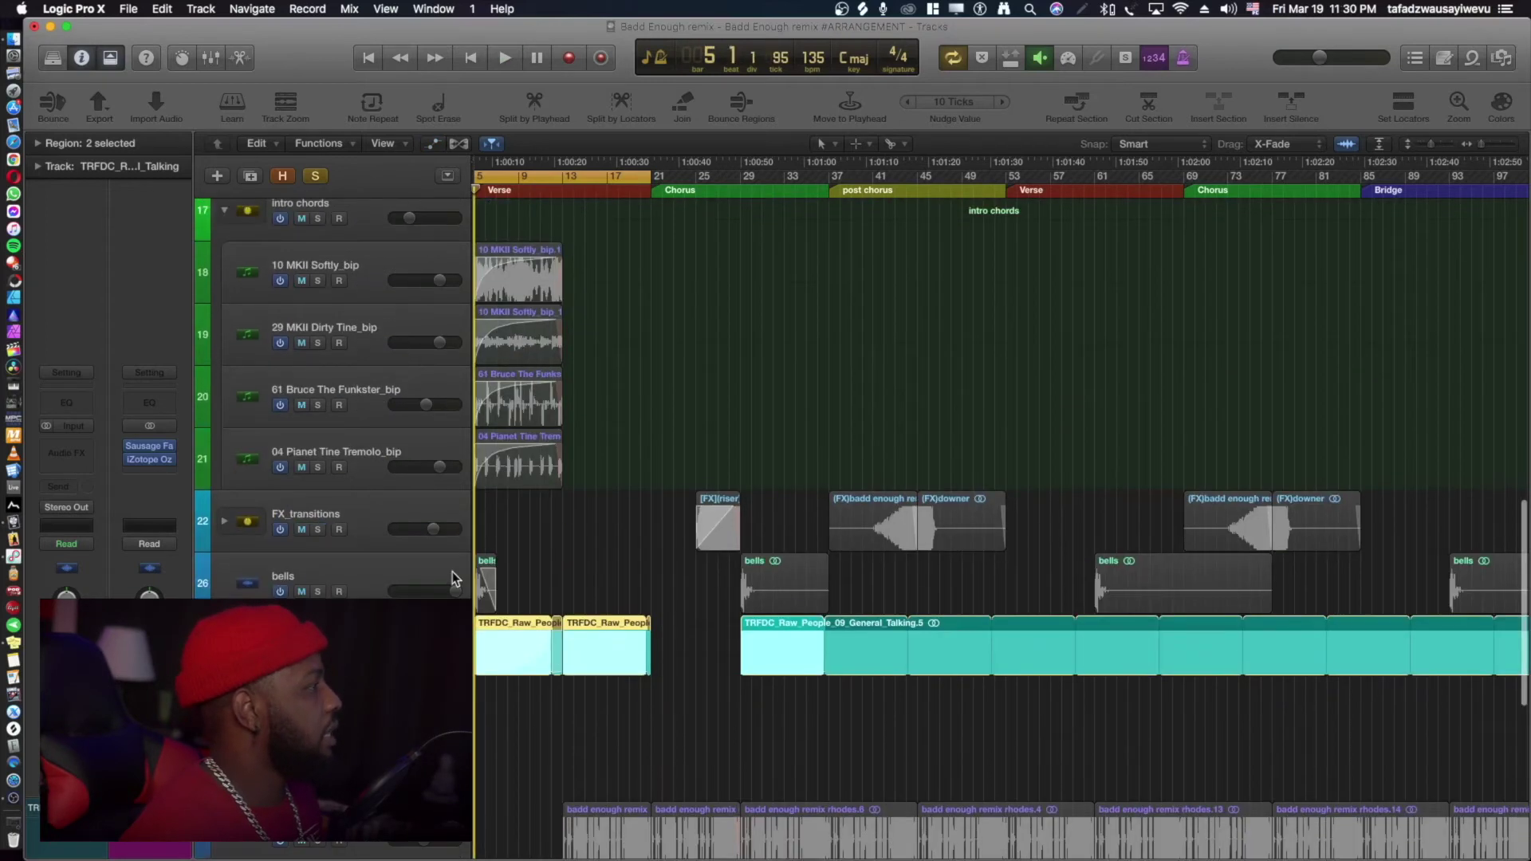
{"action": "scroll", "coordinate": [363, 594], "scroll_direction": "up", "scroll_amount": 3}
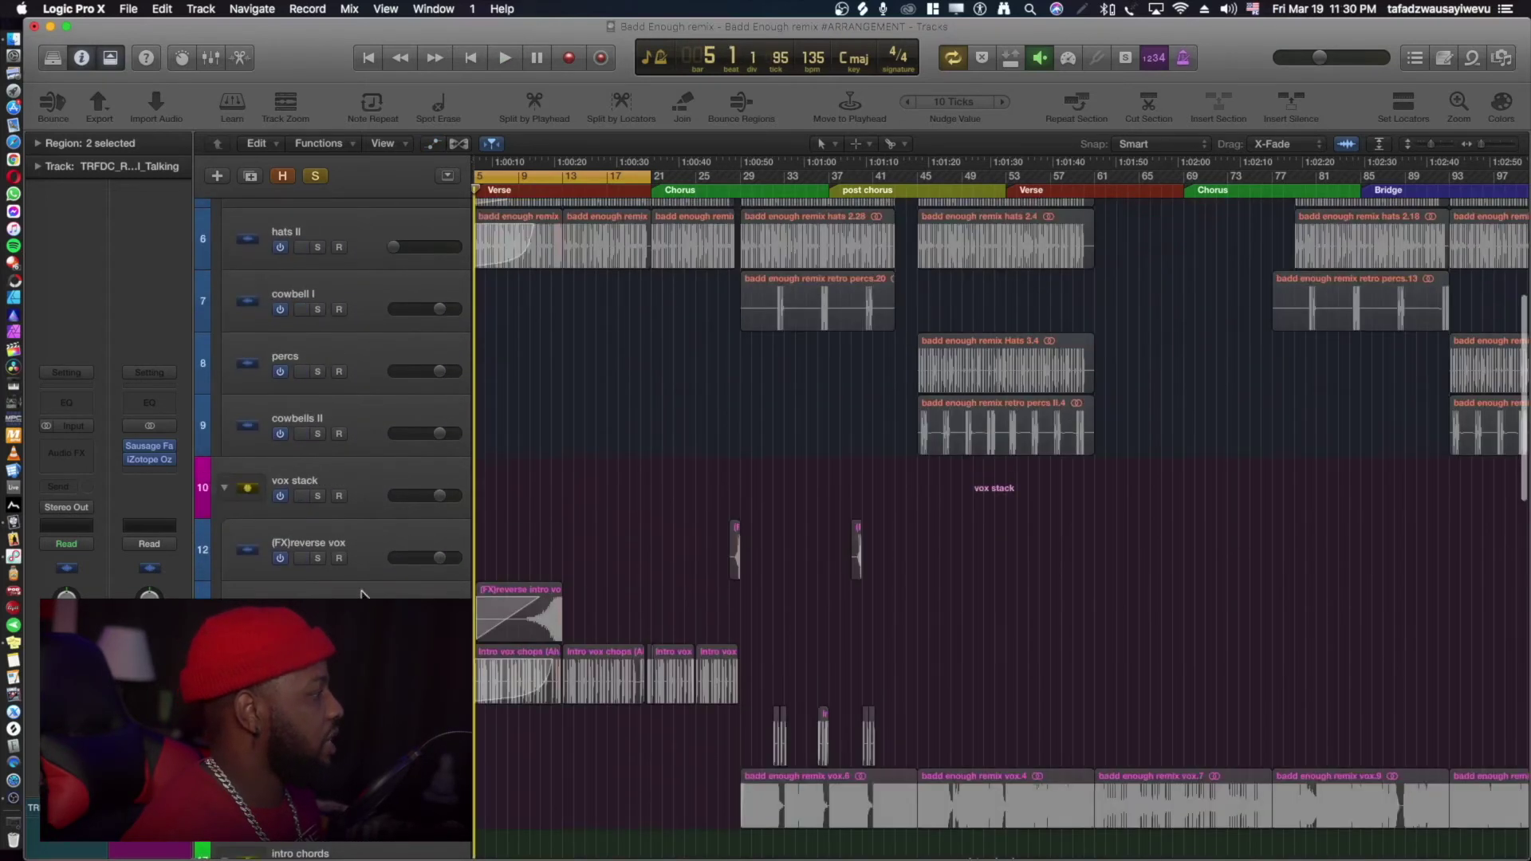
{"action": "left_click", "coordinate": [323, 496]}
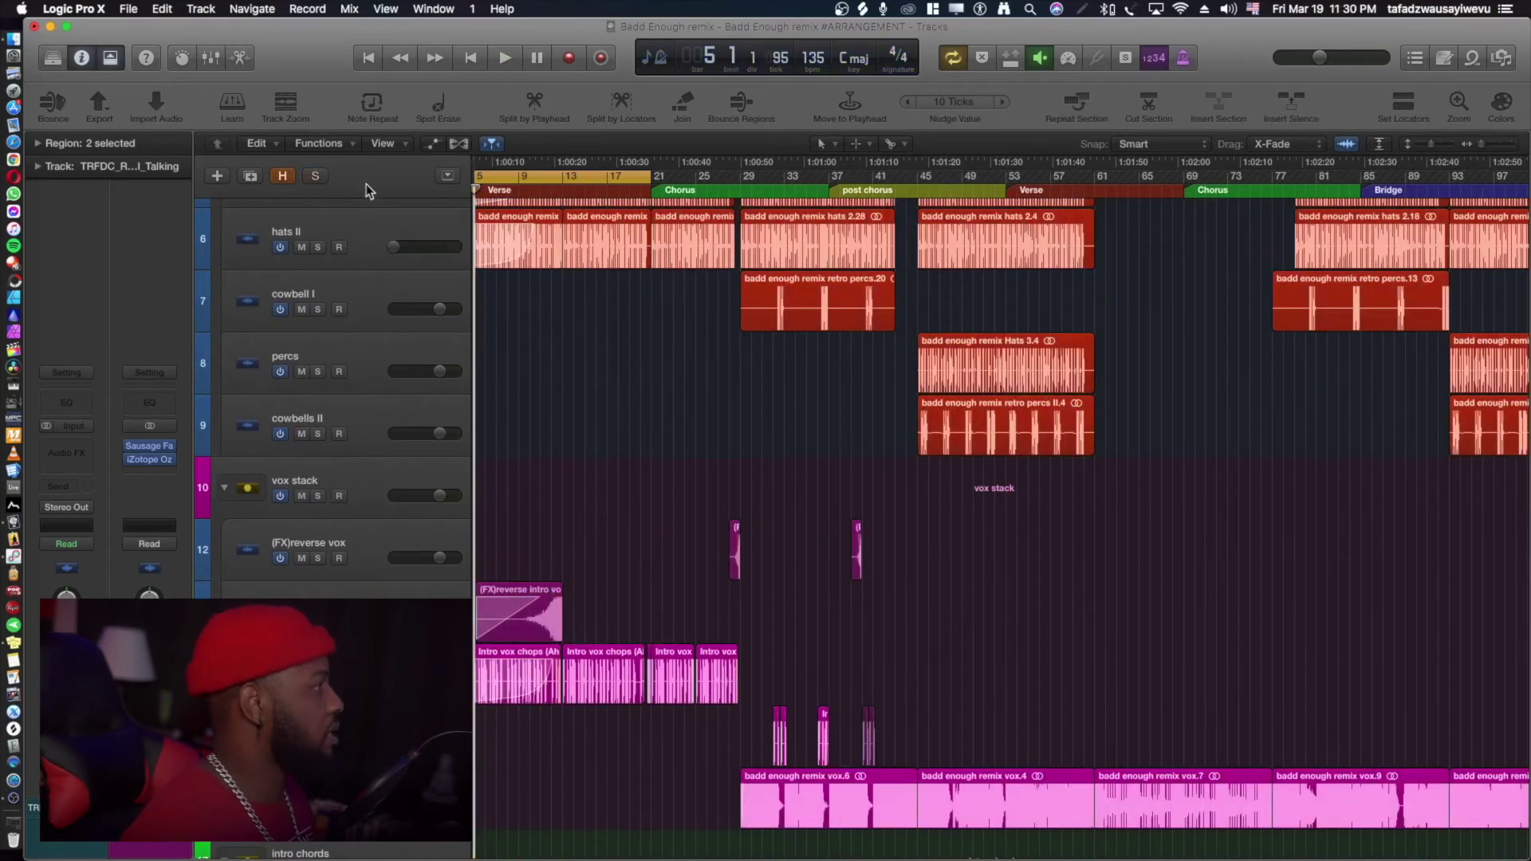
{"action": "left_click", "coordinate": [361, 469]}
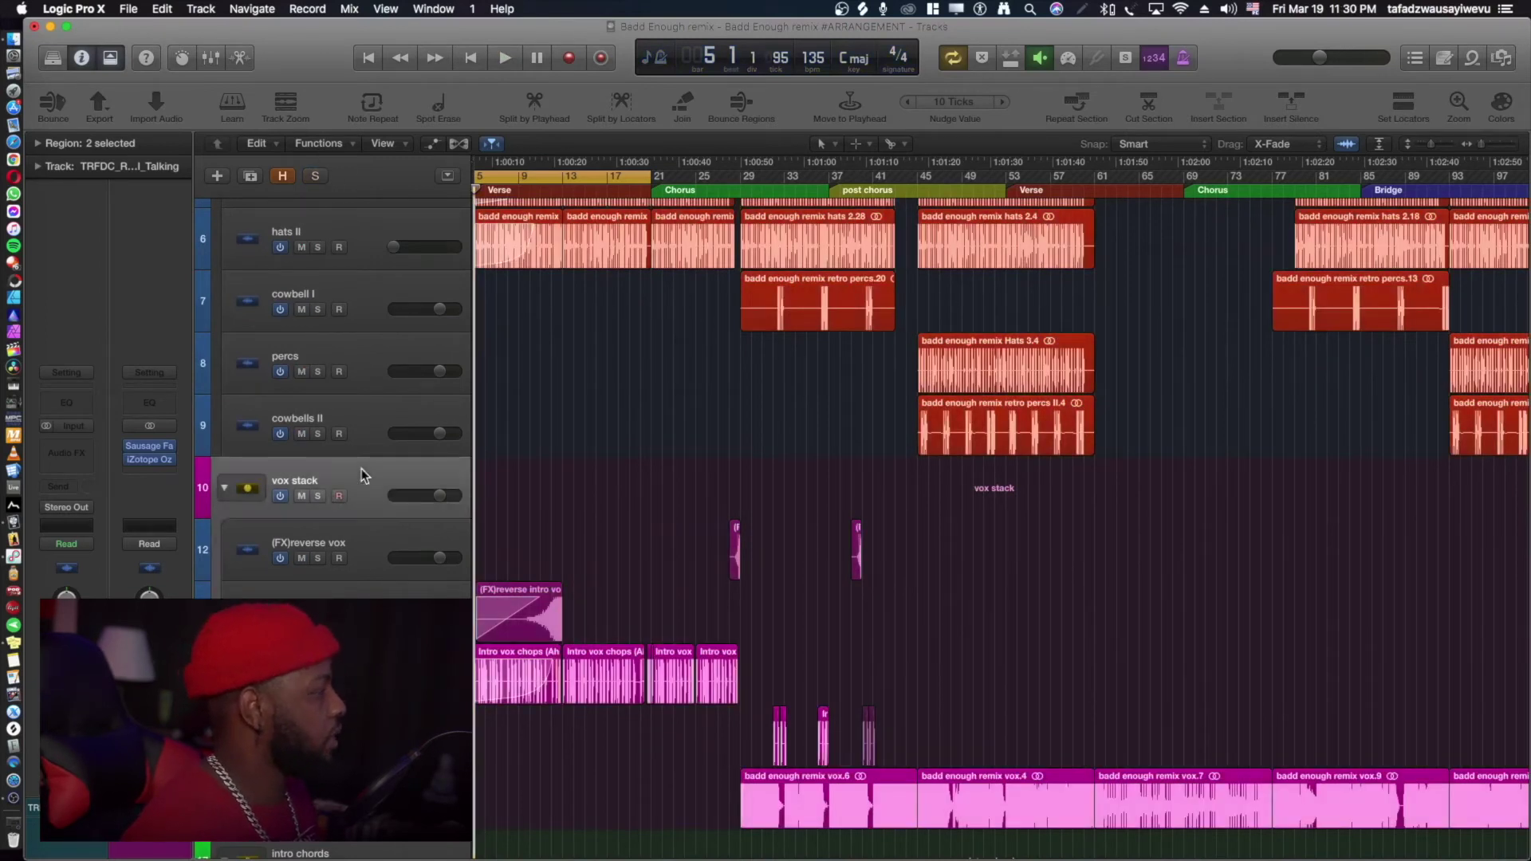
{"action": "scroll", "coordinate": [446, 568], "scroll_direction": "down", "scroll_amount": 3}
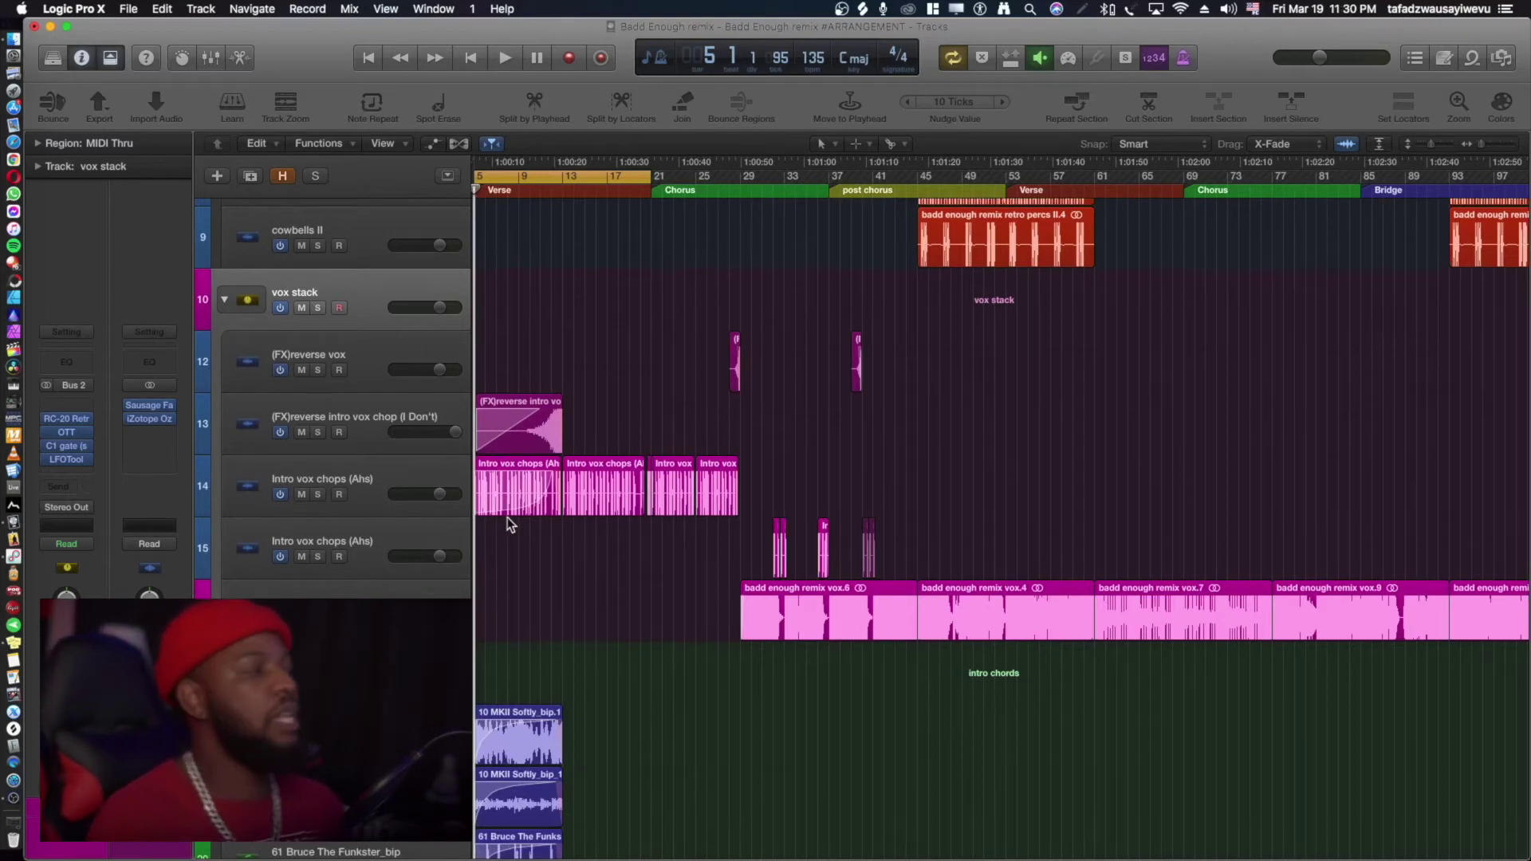
Select the reverse intro vox chop (I Don't) track, solo the vox stack and play the intro vocals.
{"action": "left_click", "coordinate": [389, 409]}
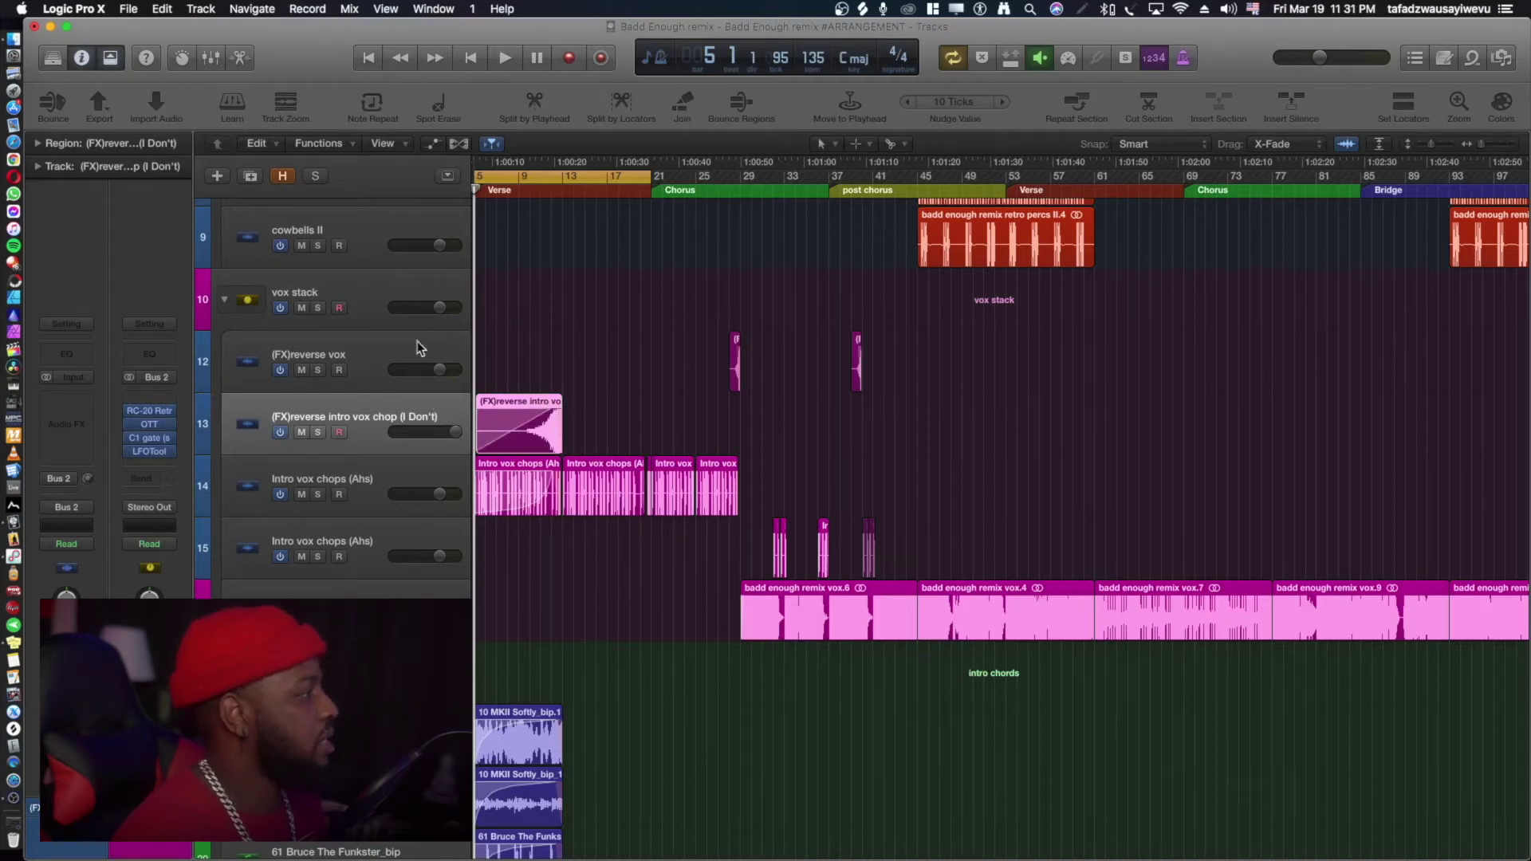
{"action": "left_click", "coordinate": [317, 308]}
{"action": "key", "text": "space"}
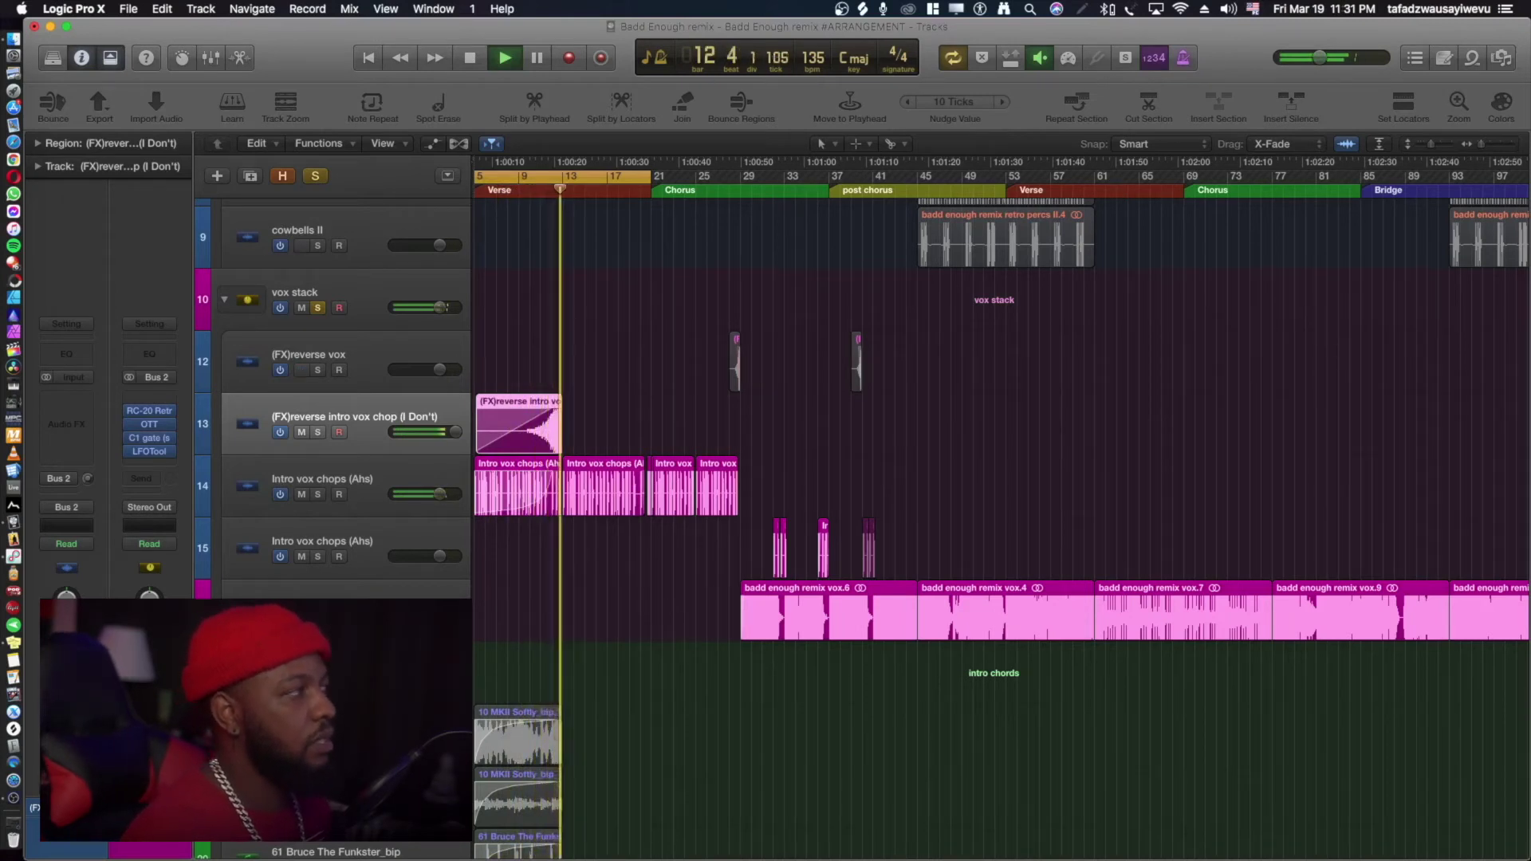
{"action": "key", "text": "space"}
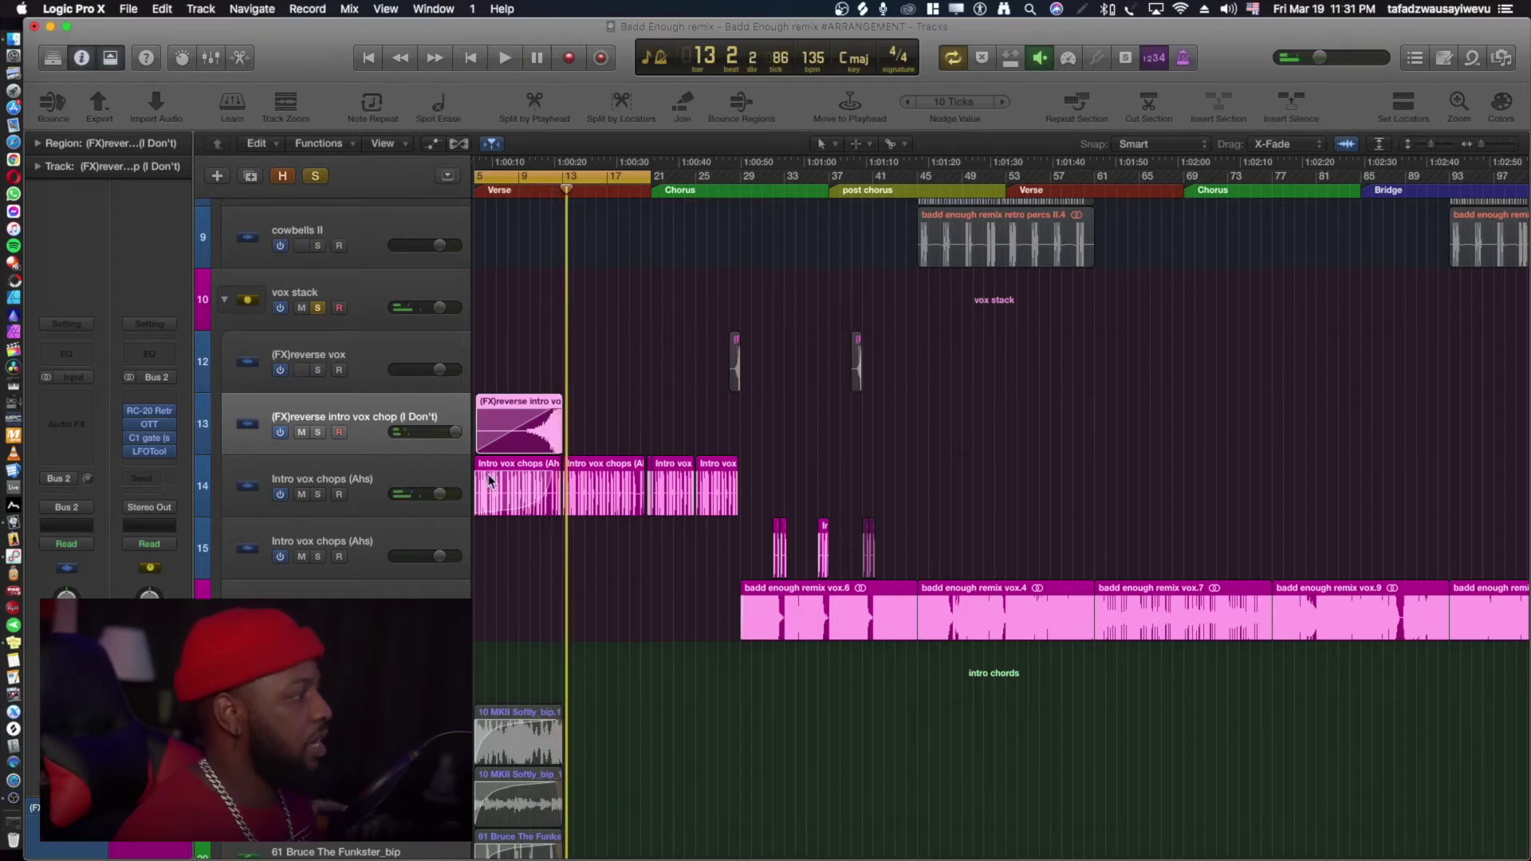
Inspect the fade-in and Slow Down fade options on the reverse intro vox chop region without changing them.
{"action": "scroll", "coordinate": [488, 475], "scroll_direction": "up", "scroll_amount": 10}
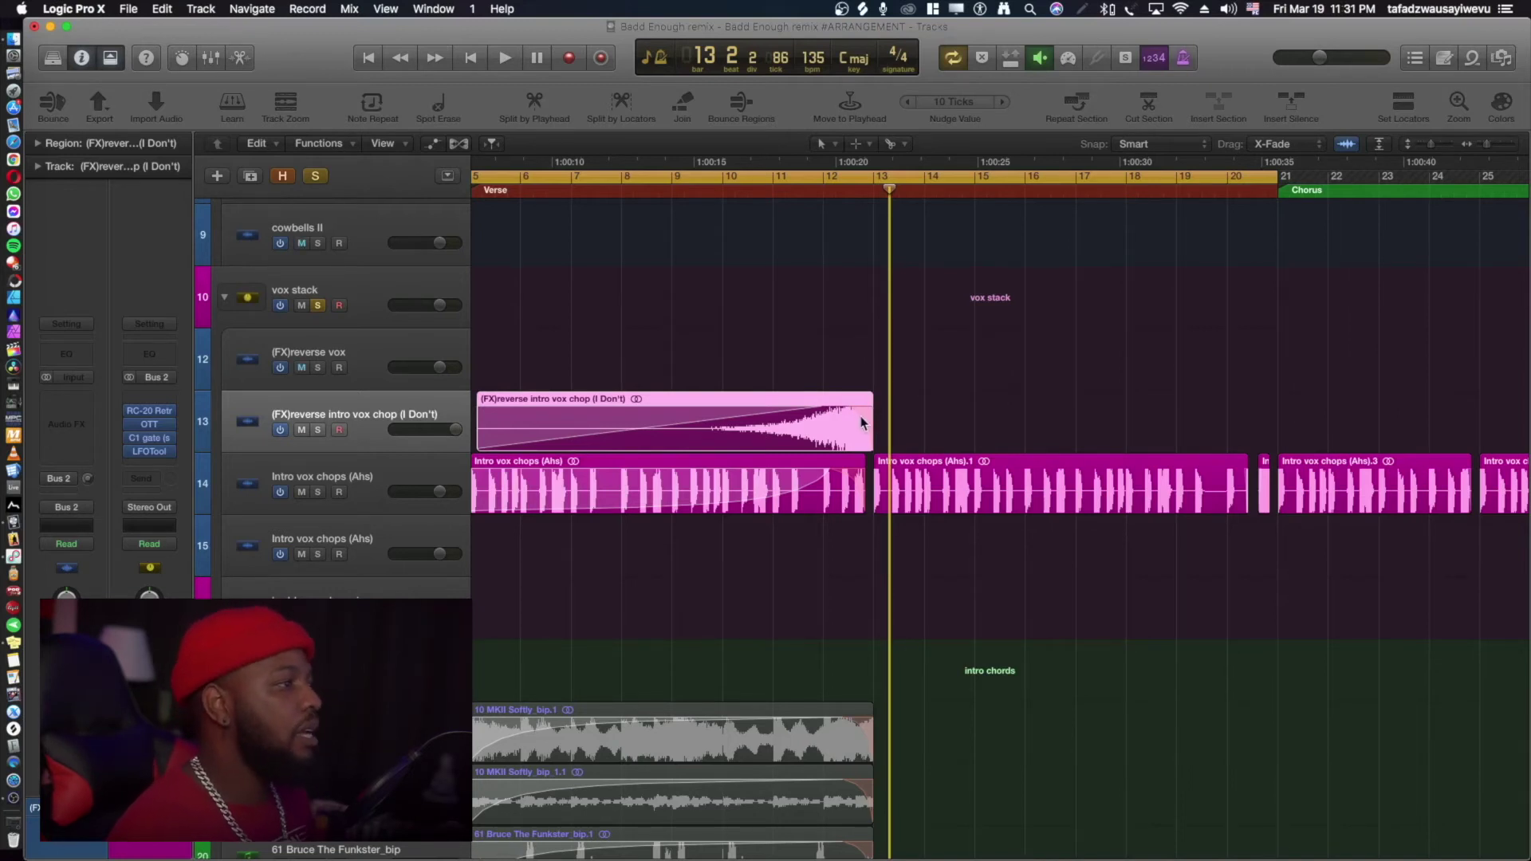
{"action": "right_click", "coordinate": [862, 423]}
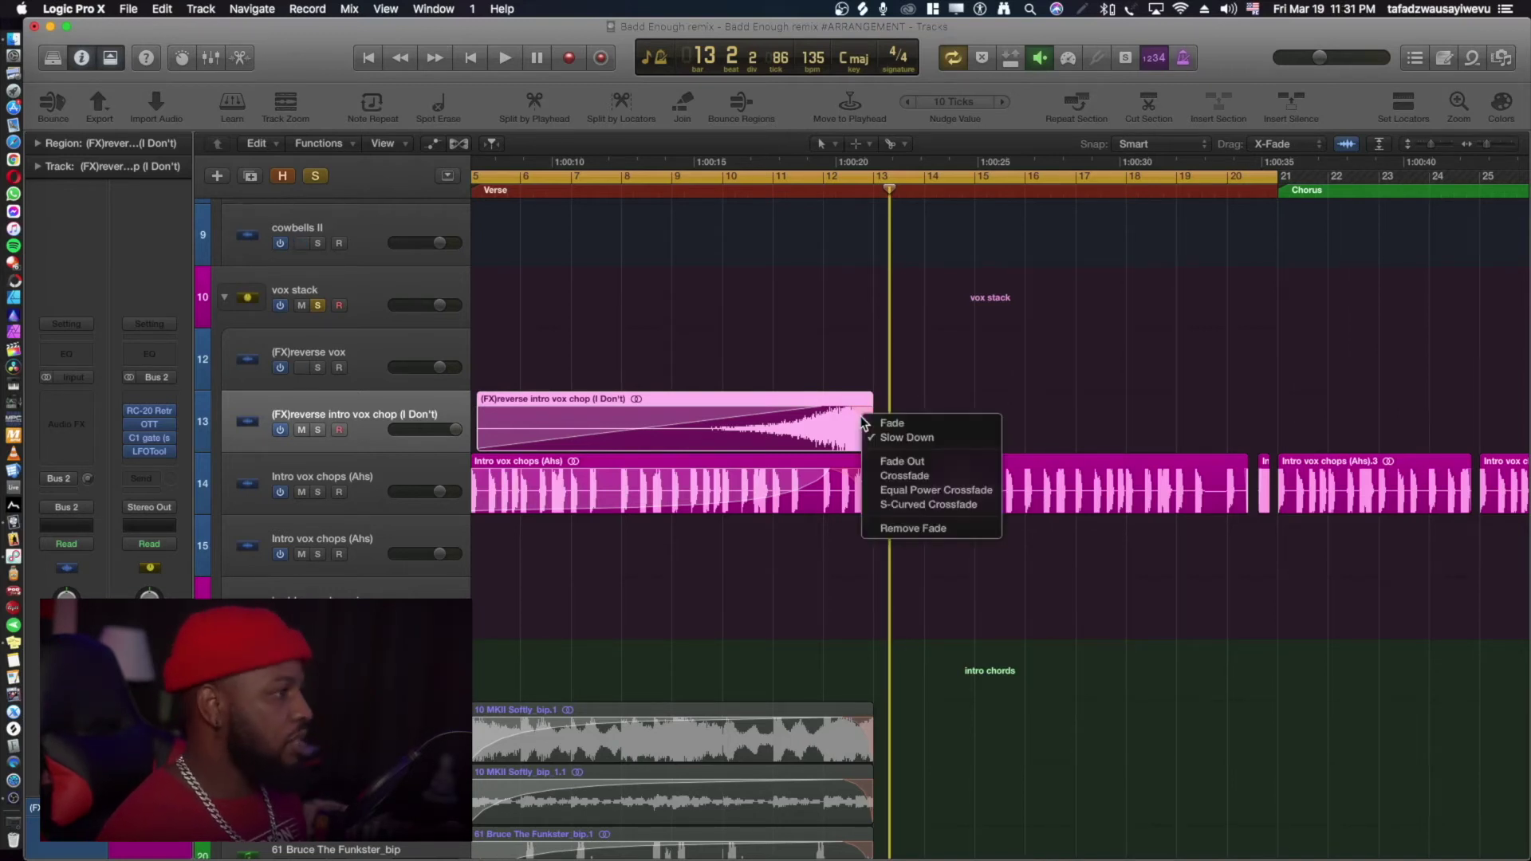
{"action": "left_click", "coordinate": [815, 434]}
{"action": "right_click", "coordinate": [815, 433]}
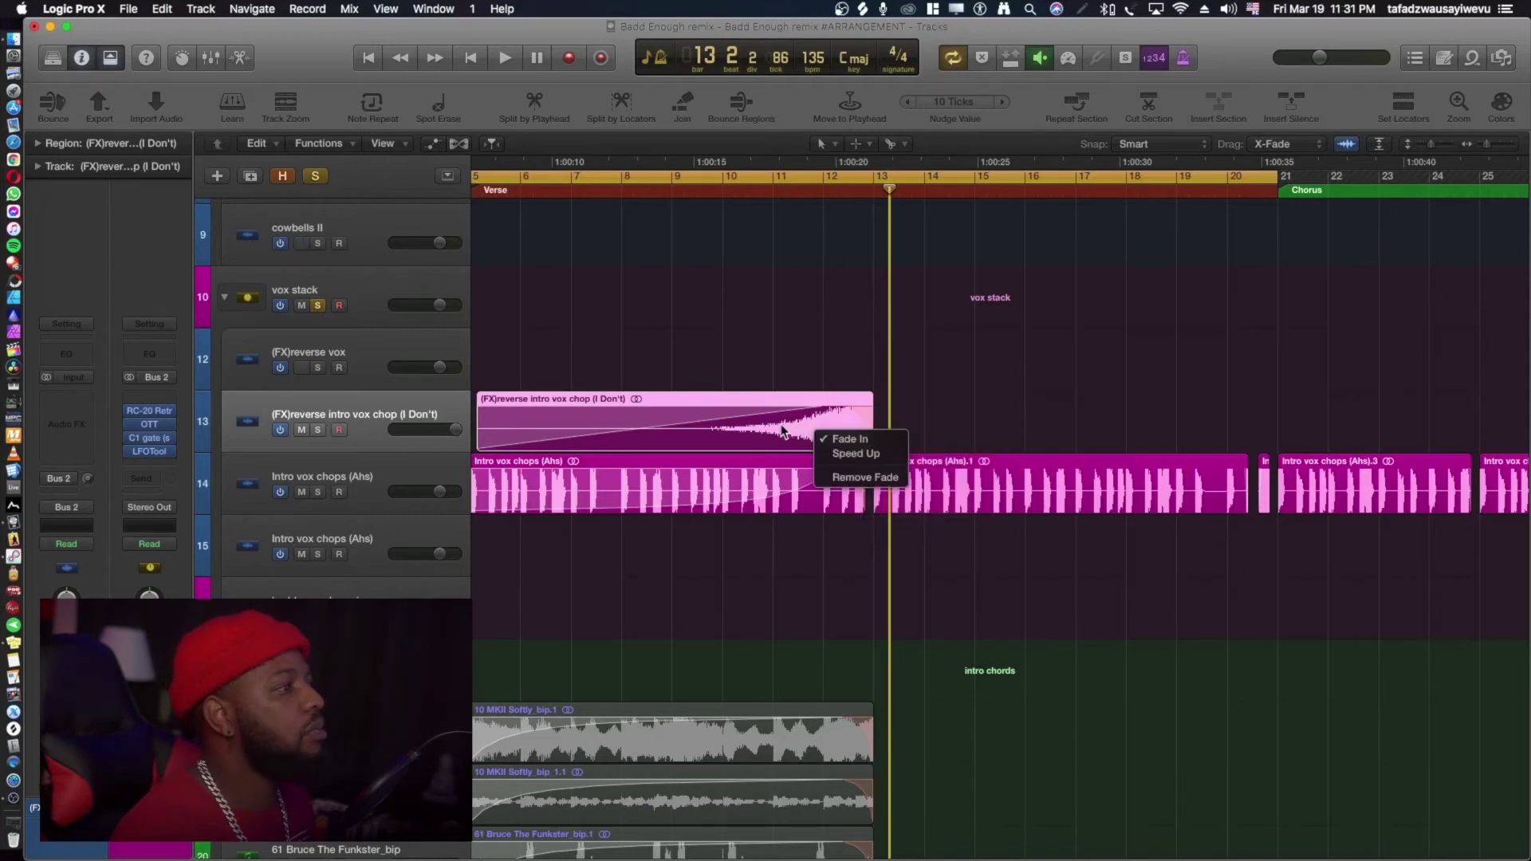
{"action": "left_click", "coordinate": [784, 240]}
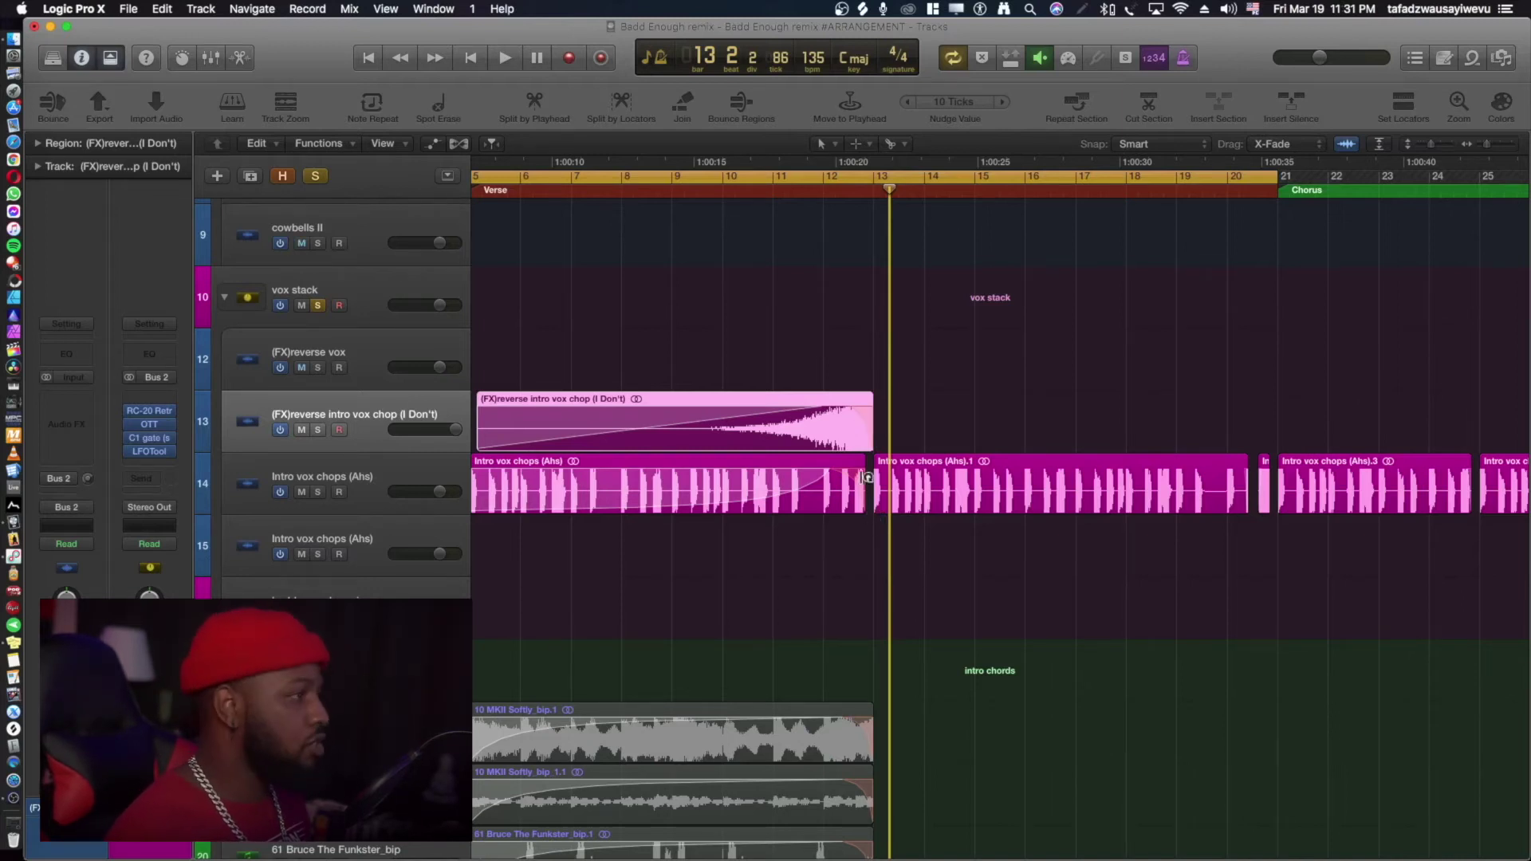
{"action": "right_click", "coordinate": [854, 413]}
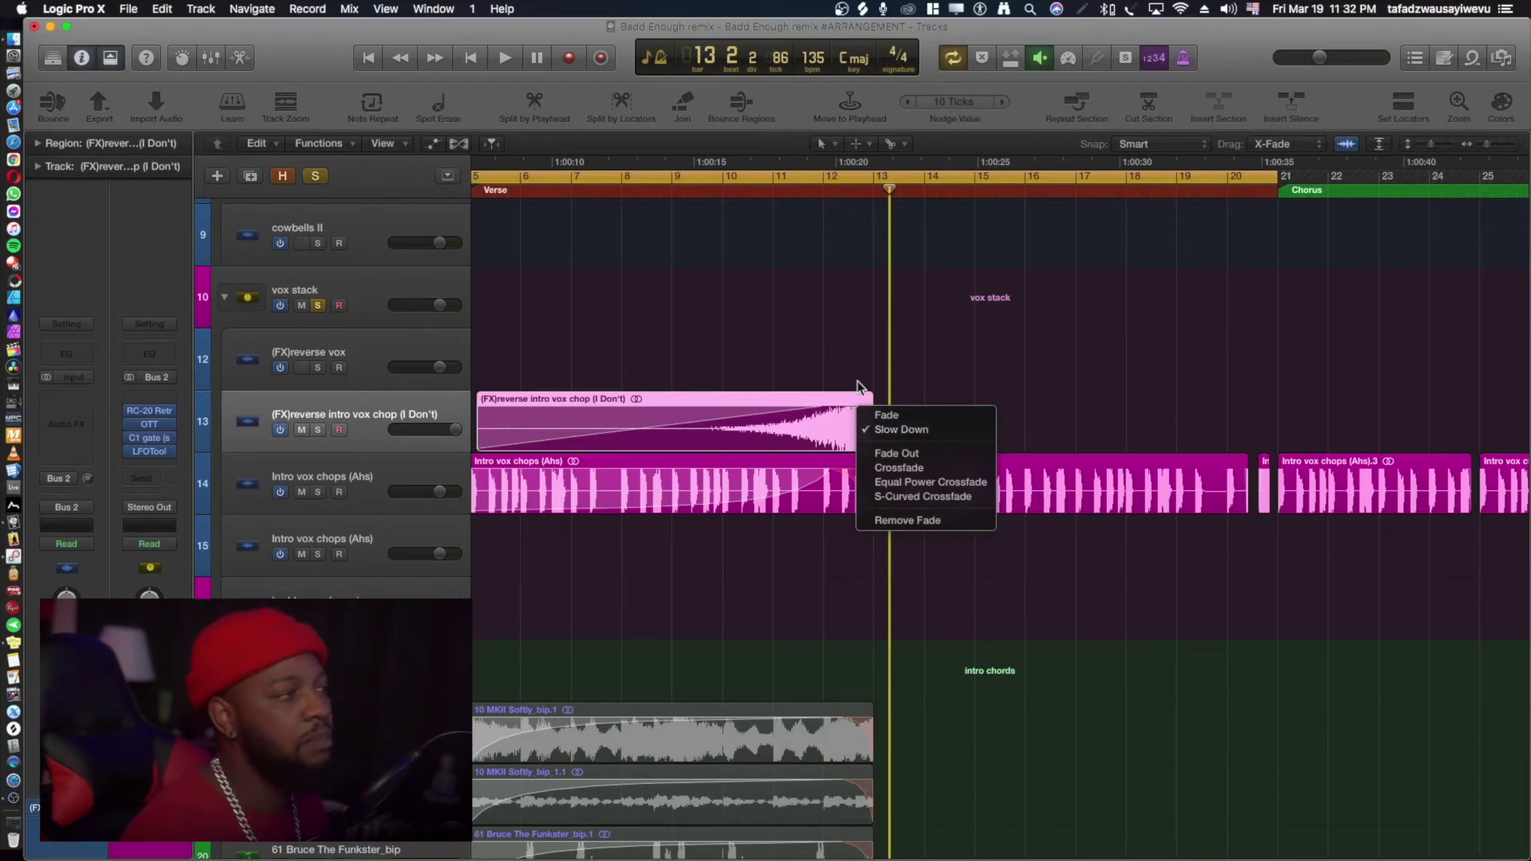
{"action": "left_click", "coordinate": [821, 361]}
Turn cycling off, play the slow-down ending of the reverse vox chop from about bar 12, and turn cycling back on.
{"action": "left_click", "coordinate": [832, 169]}
{"action": "left_click", "coordinate": [823, 188]}
{"action": "key", "text": "space"}
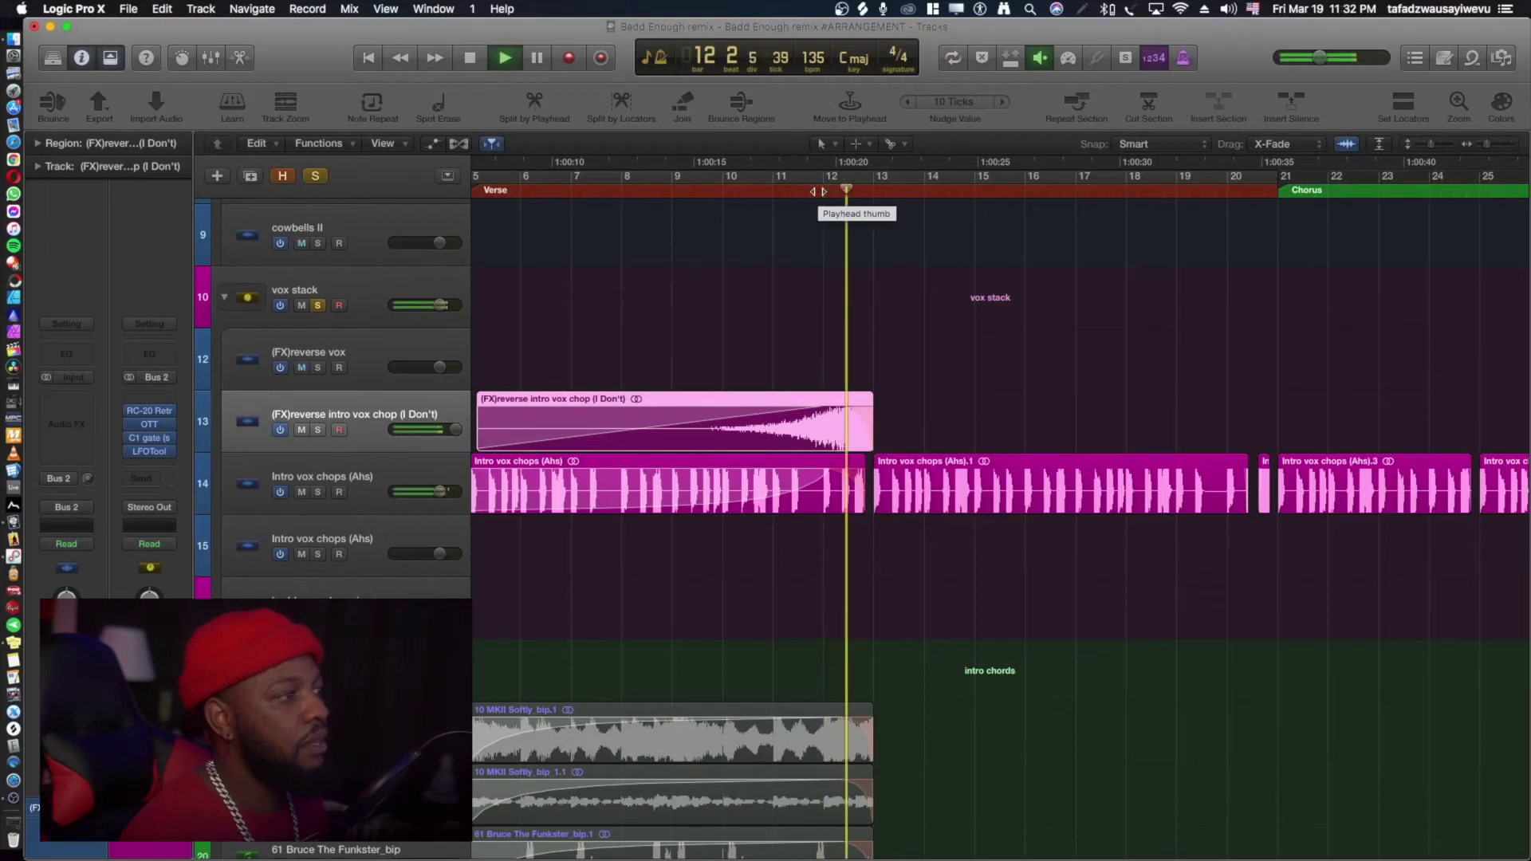
{"action": "key", "text": "space"}
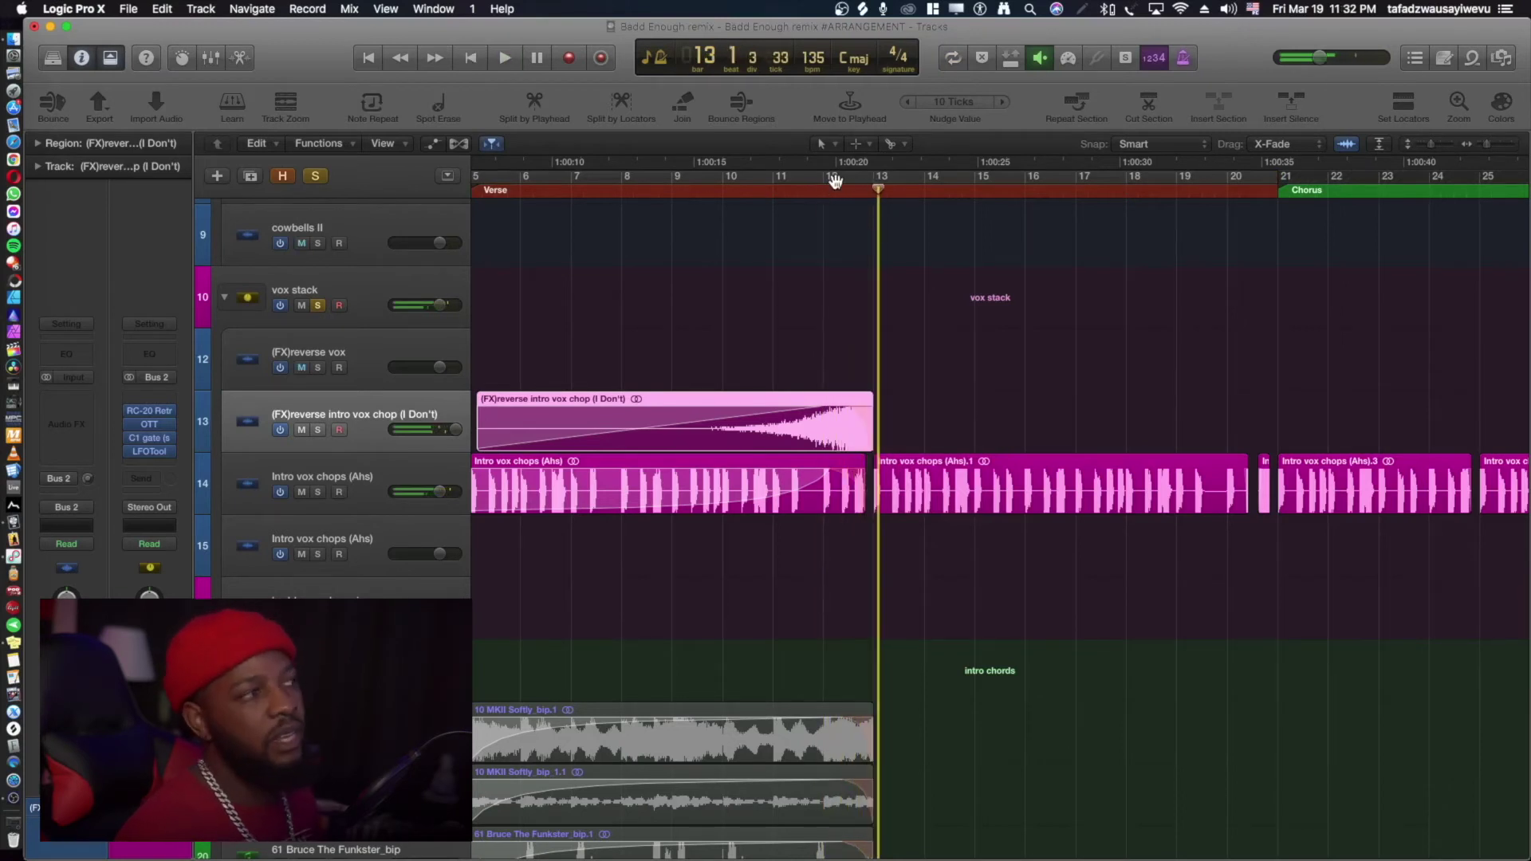
{"action": "left_click", "coordinate": [835, 181]}
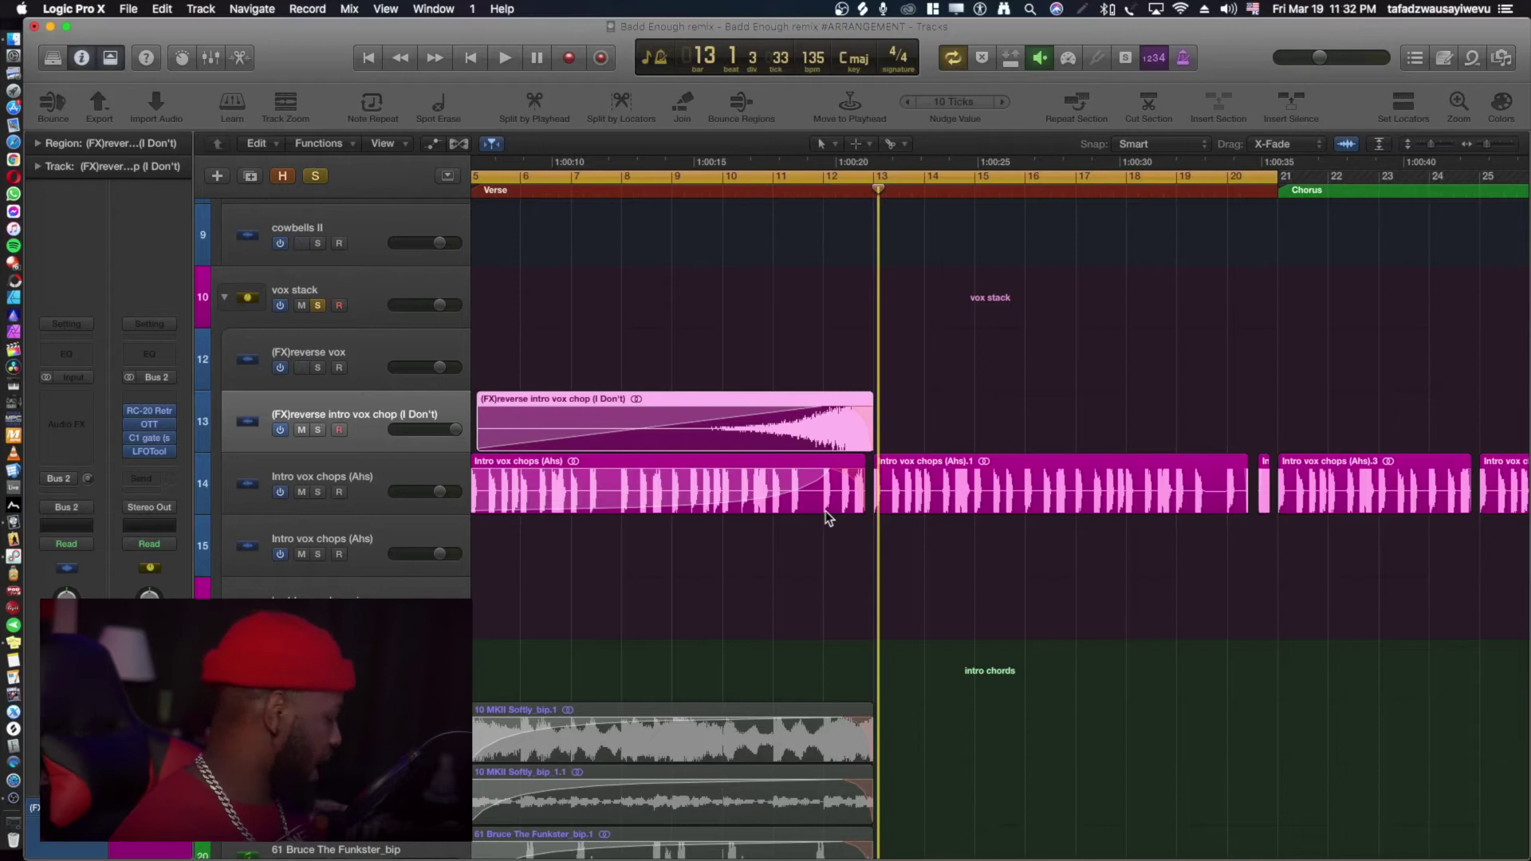
Widen the timeline view to show the verse through the post chorus and unsolo the vox stack.
{"action": "key", "text": "super+Left"}
{"action": "key", "text": "super+Left"}
{"action": "key", "text": "super+Right"}
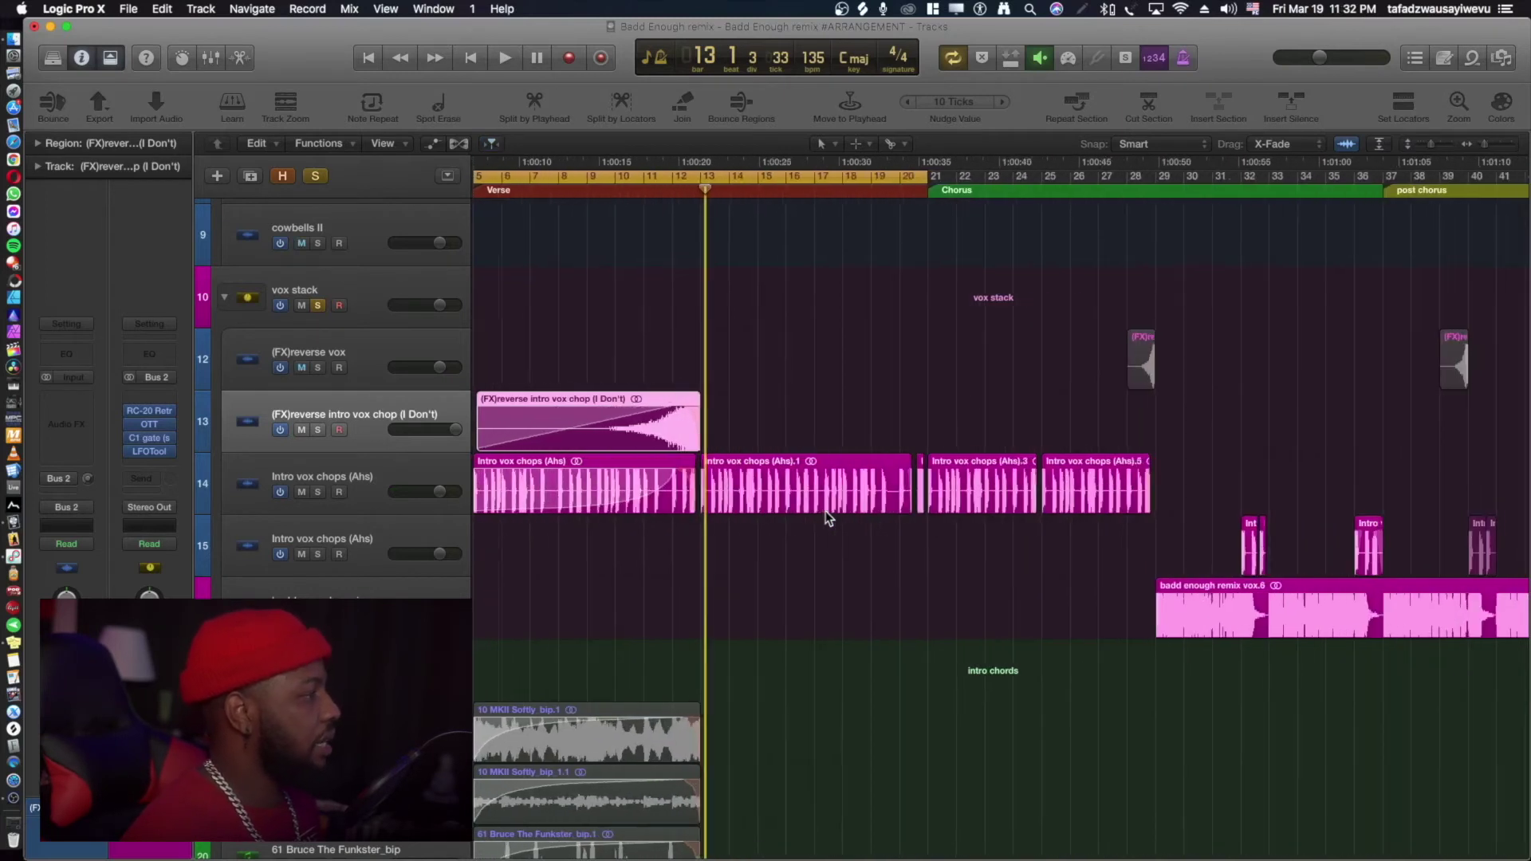
{"action": "key", "text": "super+Left"}
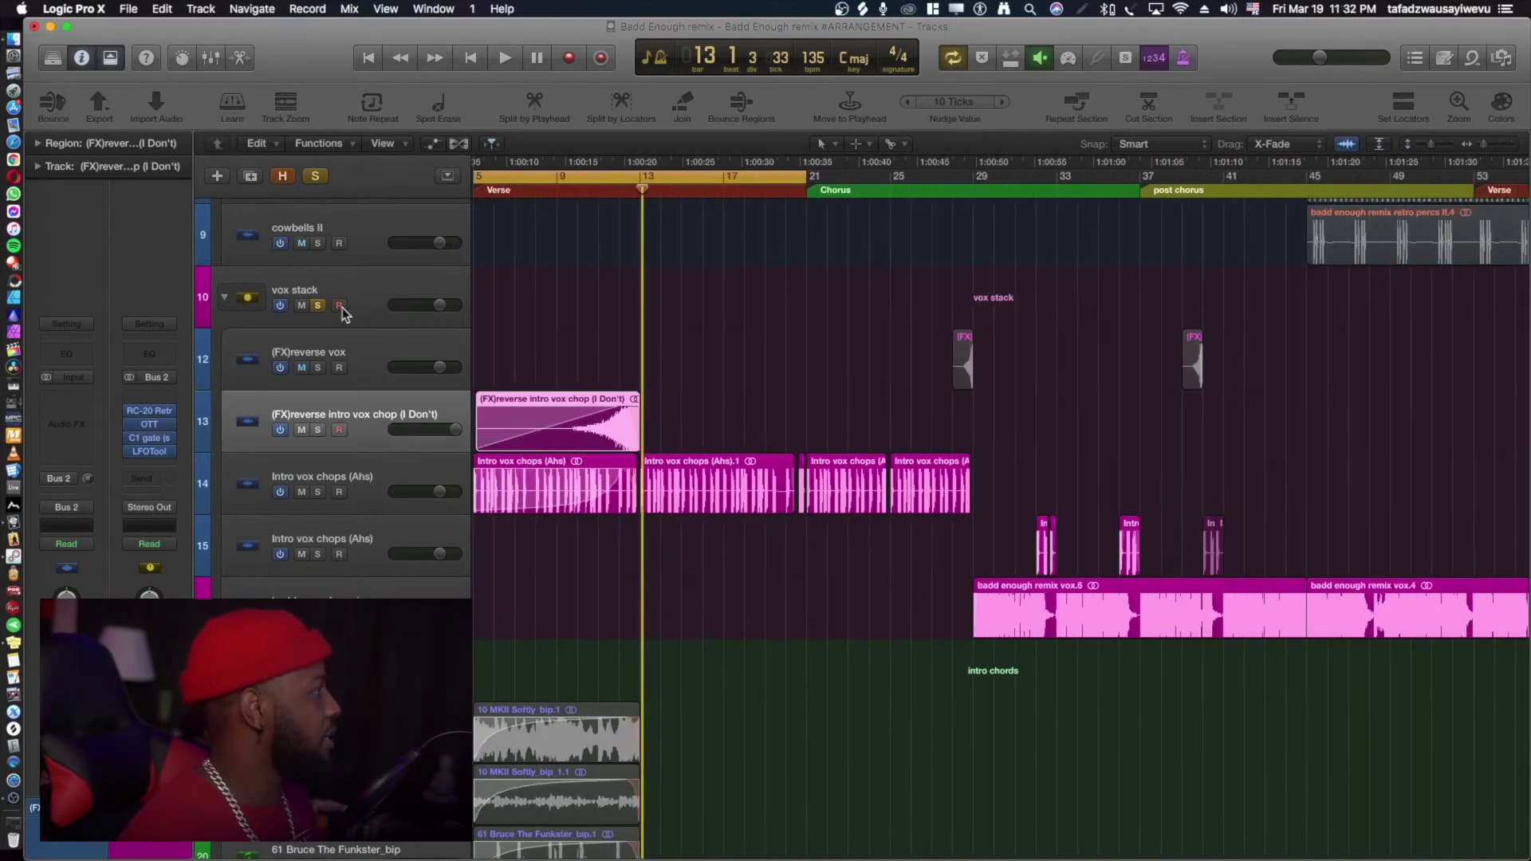
{"action": "left_click", "coordinate": [317, 305]}
Look over the whole arrangement, from the DRUMS stack through the vocals, chords and bass to the last output track.
{"action": "scroll", "coordinate": [452, 538], "scroll_direction": "down", "scroll_amount": 15}
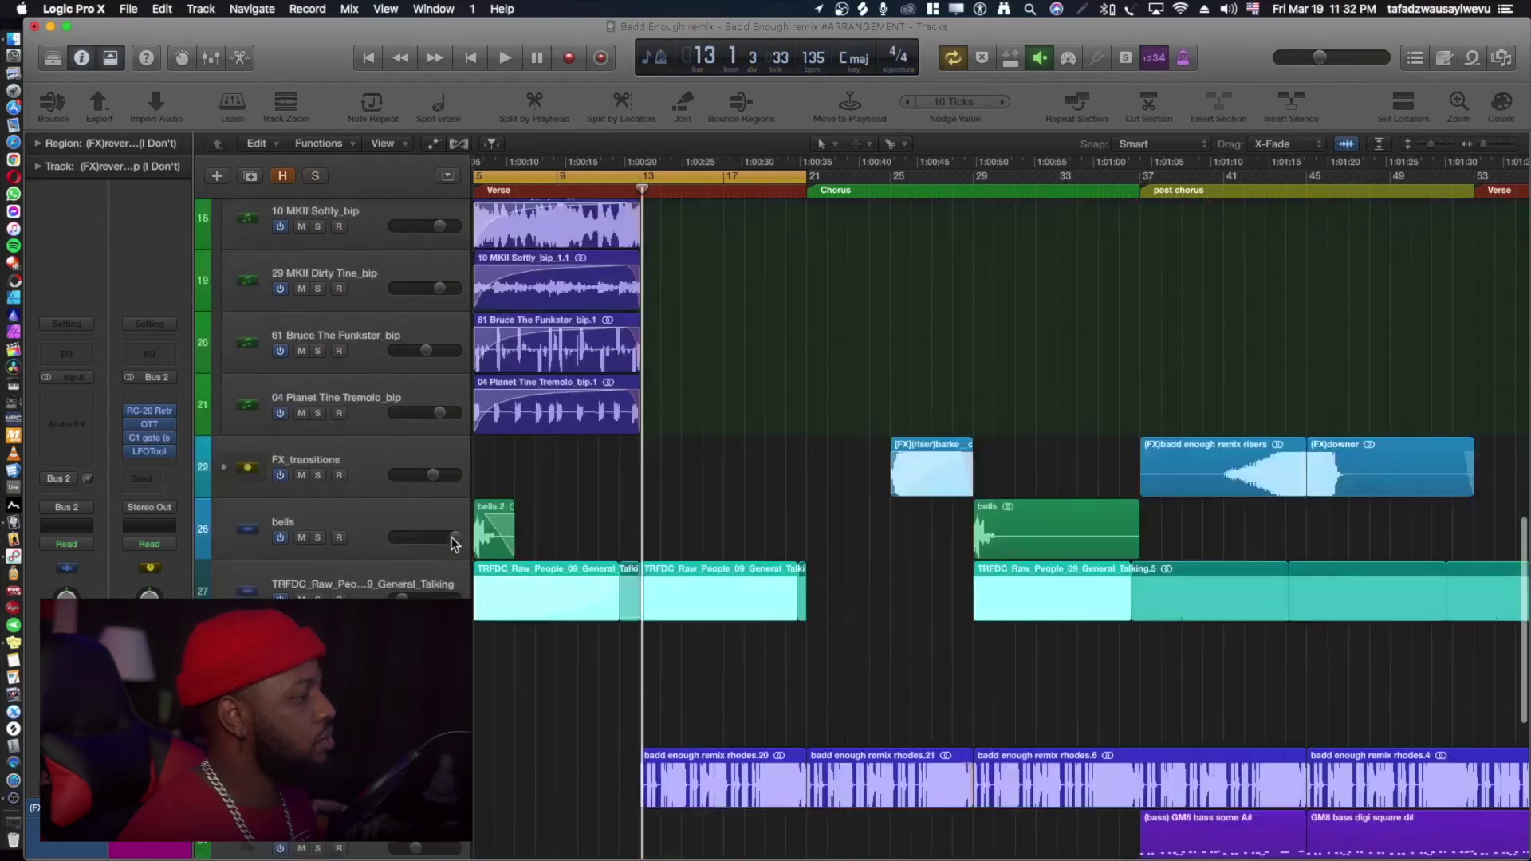
{"action": "scroll", "coordinate": [486, 545], "scroll_direction": "up", "scroll_amount": 6}
{"action": "scroll", "coordinate": [486, 545], "scroll_direction": "down", "scroll_amount": 9}
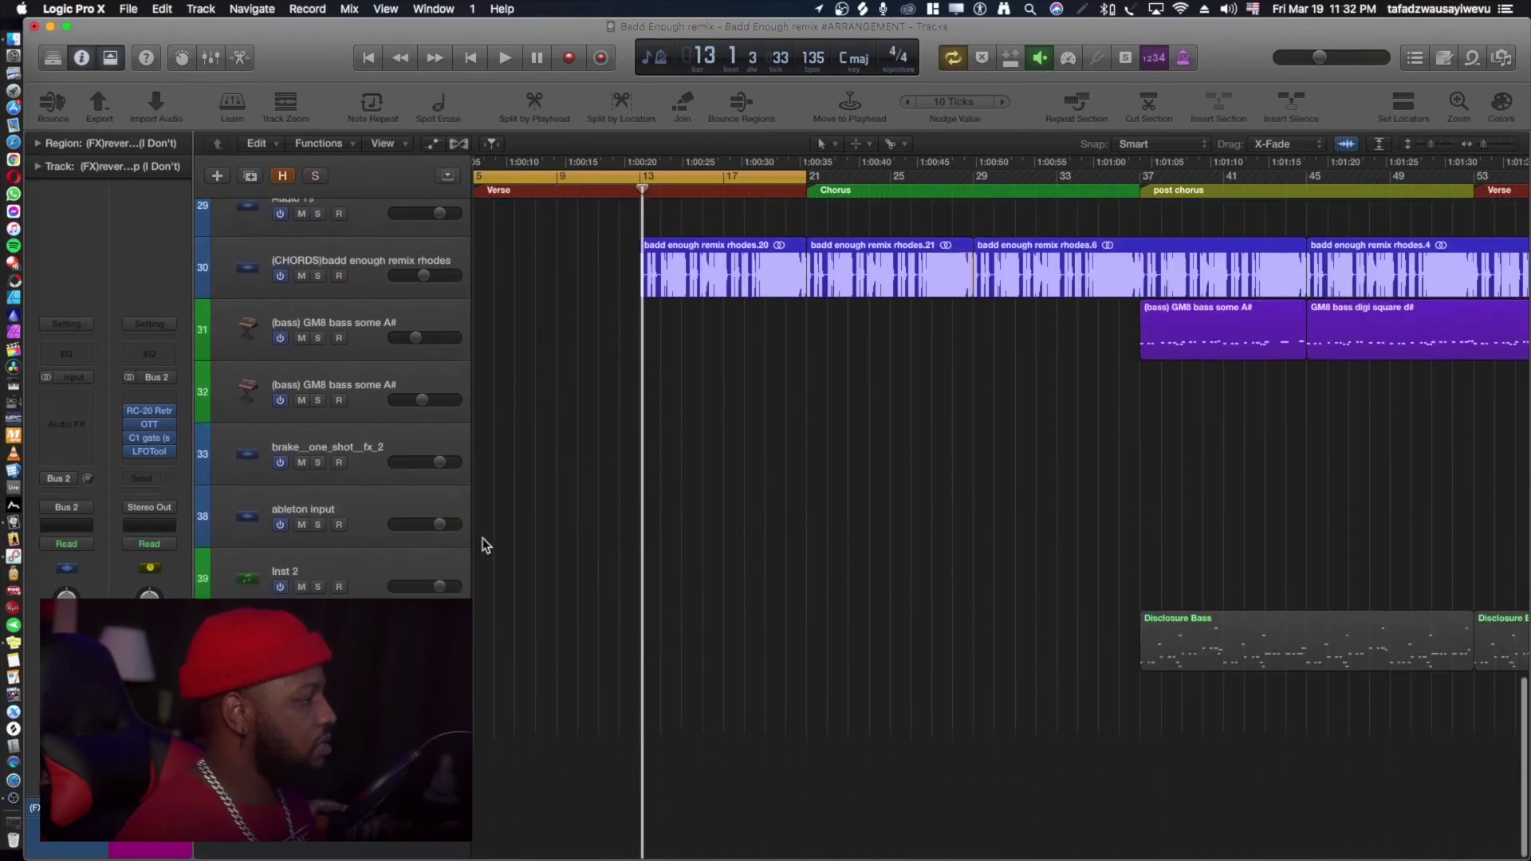
{"action": "key", "text": "super+Up"}
{"action": "key", "text": "super+Up"}
{"action": "key", "text": "super+Up"}
{"action": "scroll", "coordinate": [482, 539], "scroll_direction": "down", "scroll_amount": 5}
{"action": "scroll", "coordinate": [482, 539], "scroll_direction": "up", "scroll_amount": 5}
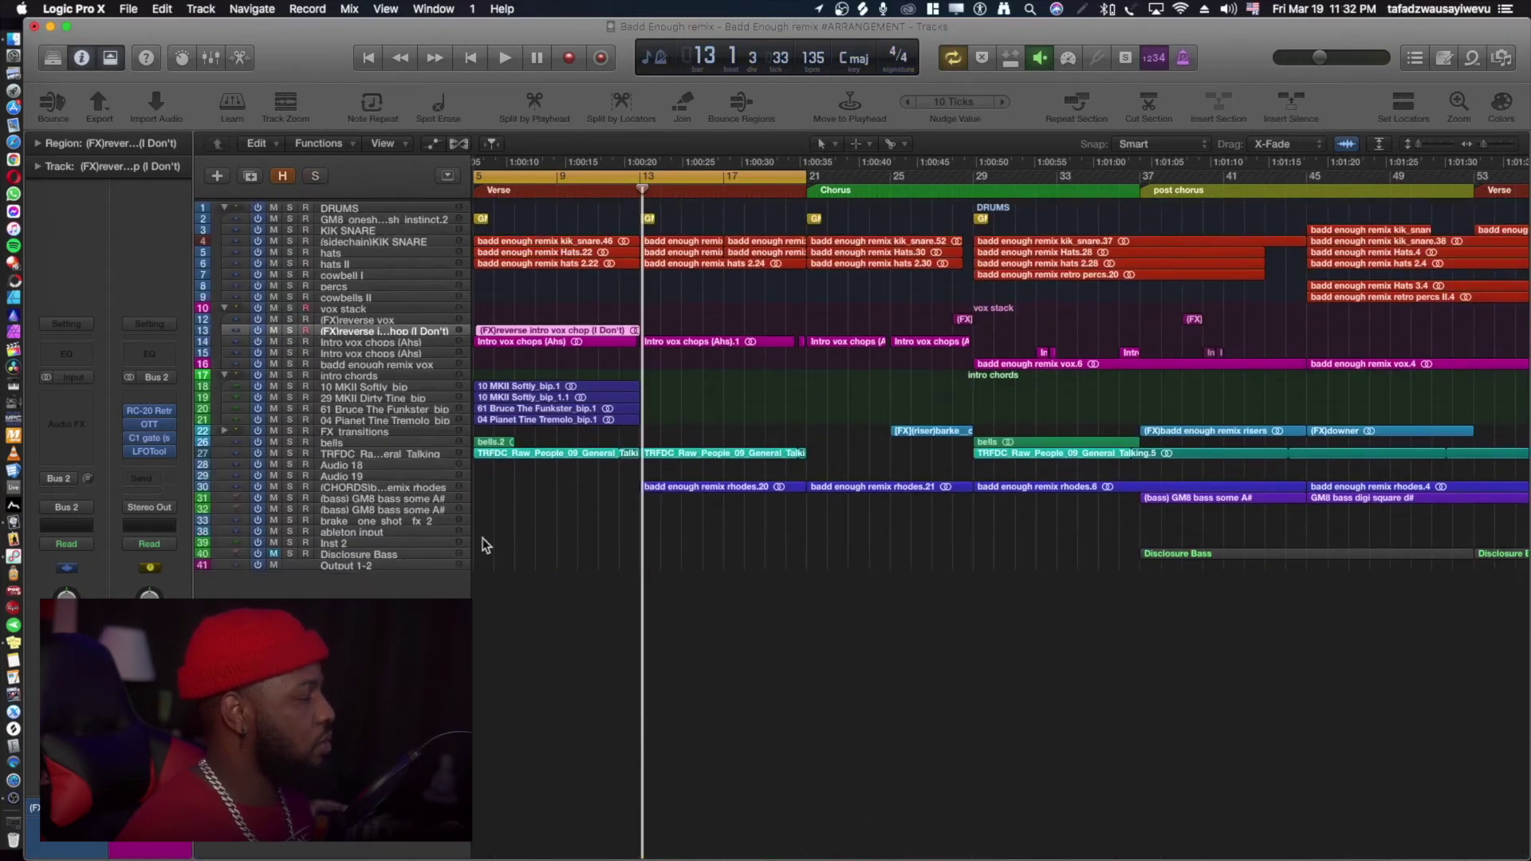
{"action": "scroll", "coordinate": [483, 539], "scroll_direction": "up", "scroll_amount": 3}
{"action": "scroll", "coordinate": [484, 545], "scroll_direction": "up", "scroll_amount": 3}
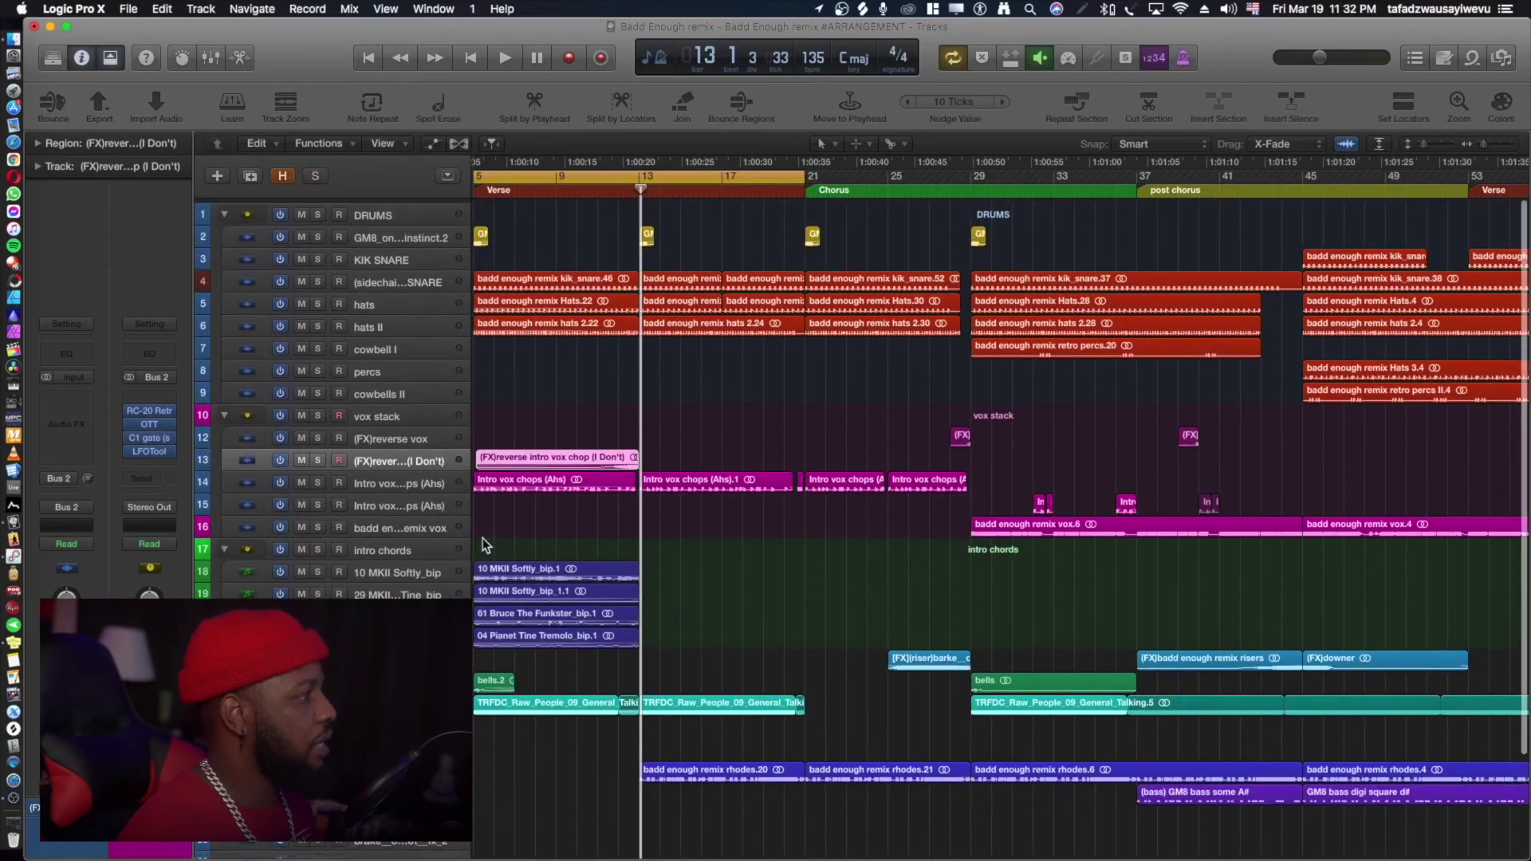
Move the cycle range to the chorus, bars 21 to 37, and play the section until about bar 30.
{"action": "scroll", "coordinate": [485, 545], "scroll_direction": "right", "scroll_amount": 5}
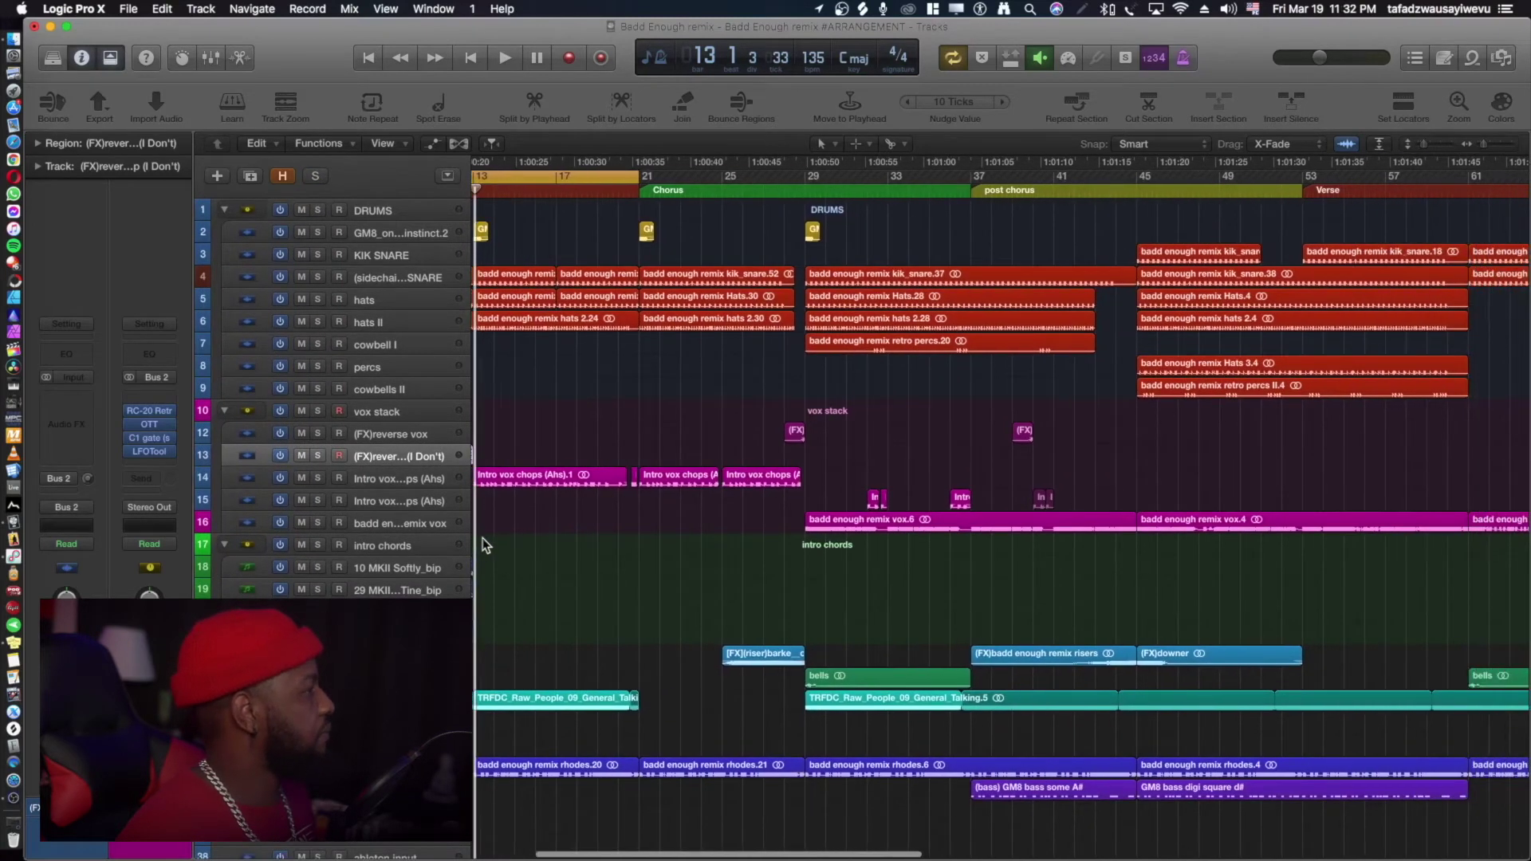
{"action": "scroll", "coordinate": [484, 544], "scroll_direction": "left", "scroll_amount": 5}
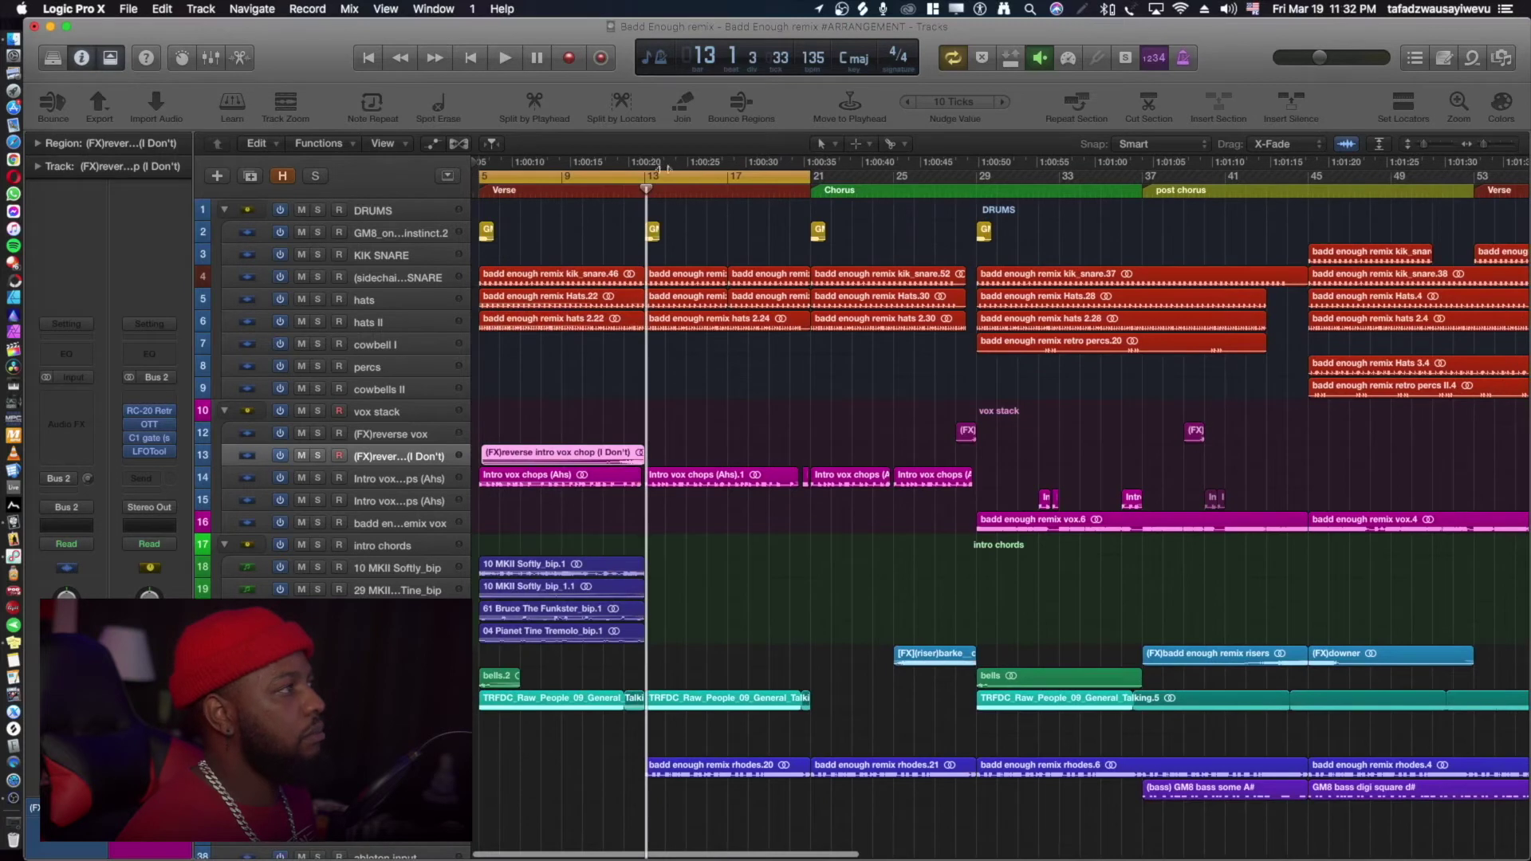
{"action": "left_click_drag", "start_coordinate": [653, 177], "coordinate": [986, 185]}
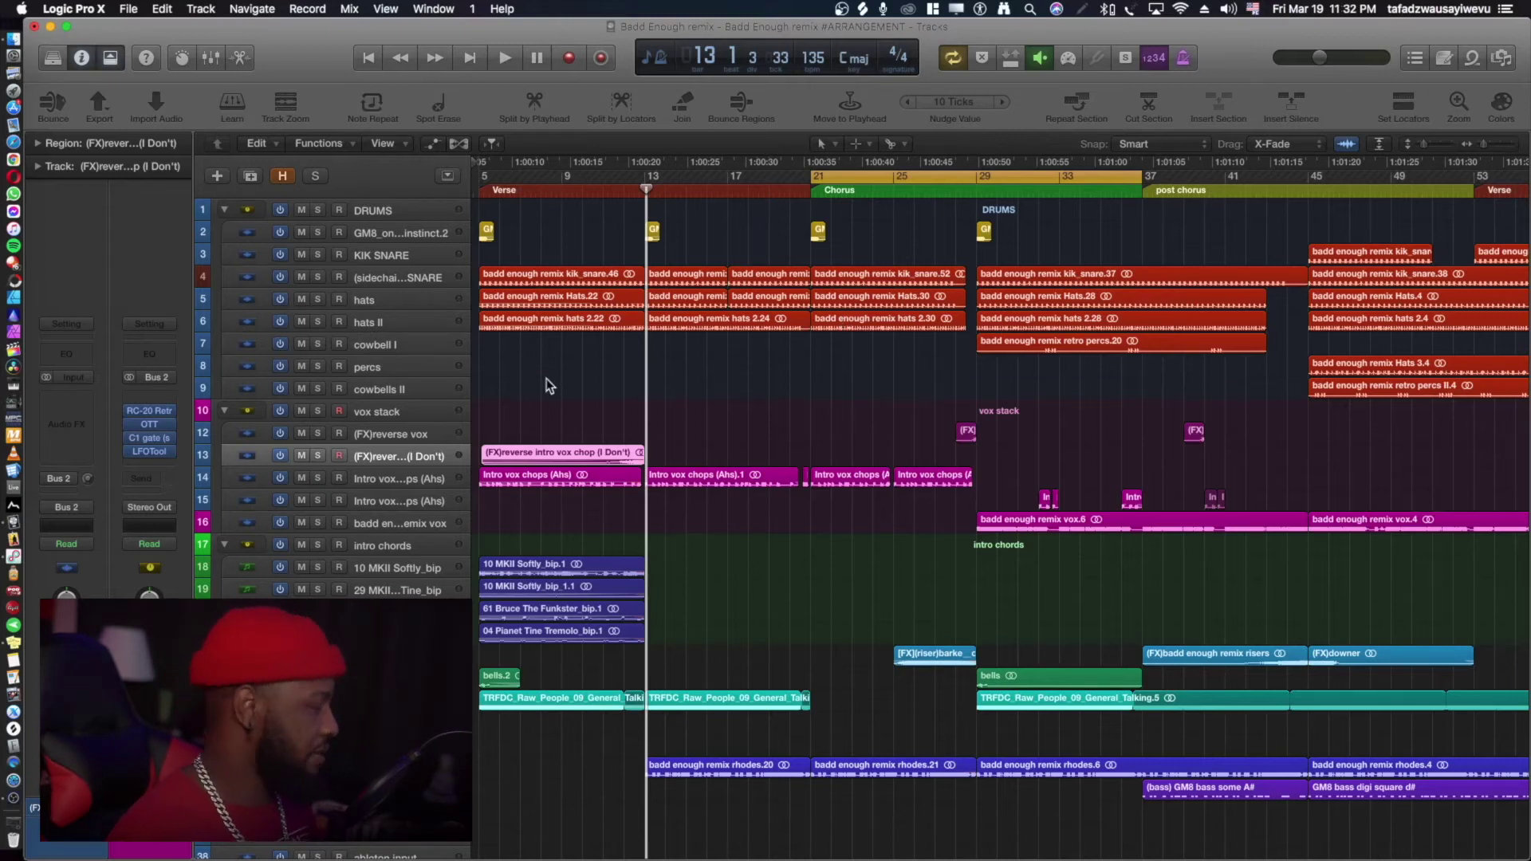
{"action": "key", "text": "space"}
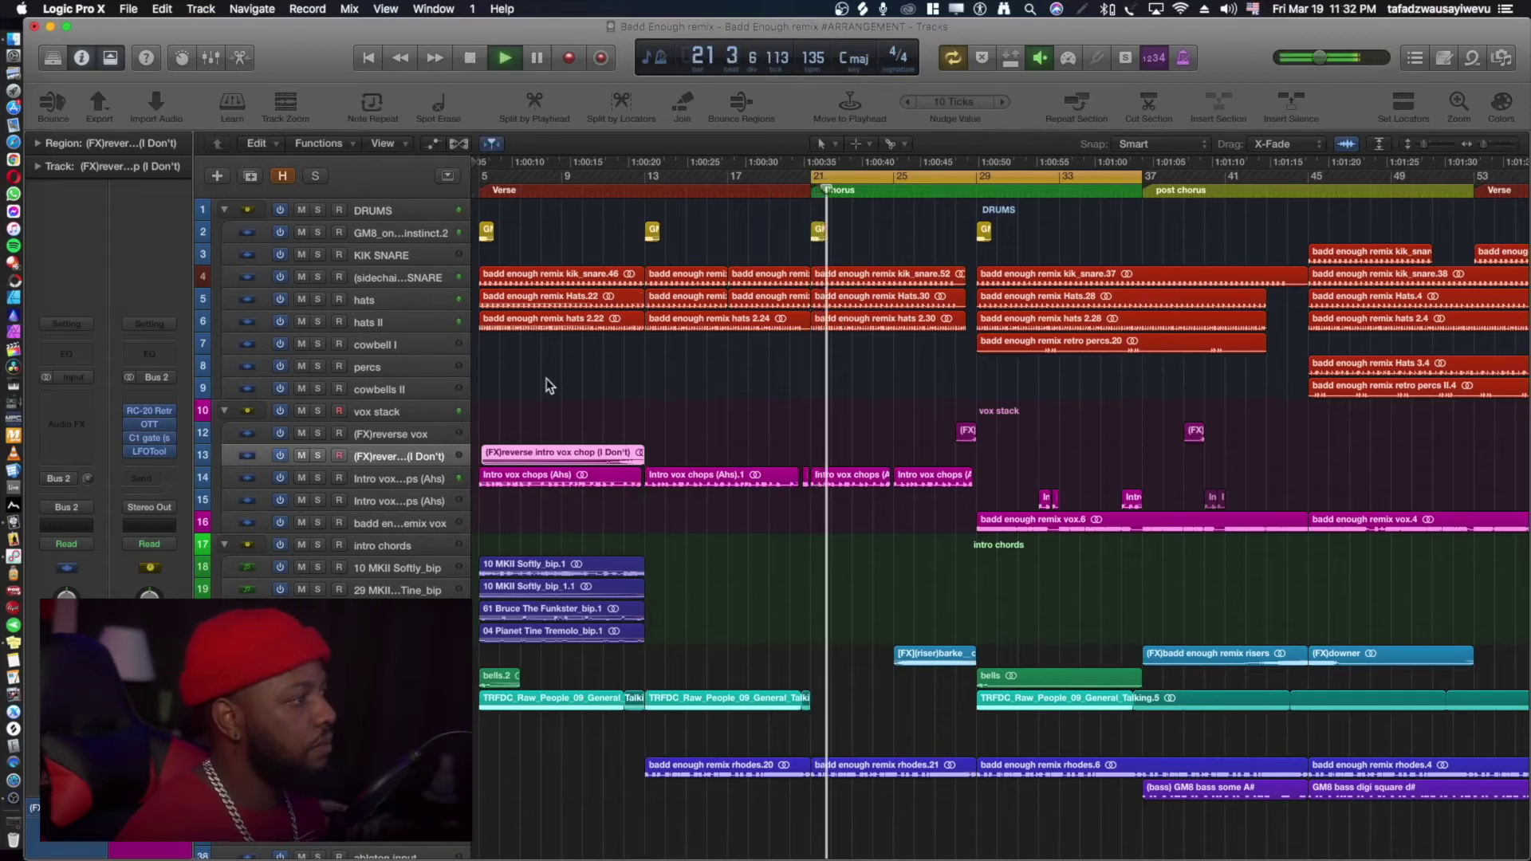
{"action": "key", "text": "d"}
{"action": "key", "text": "d"}
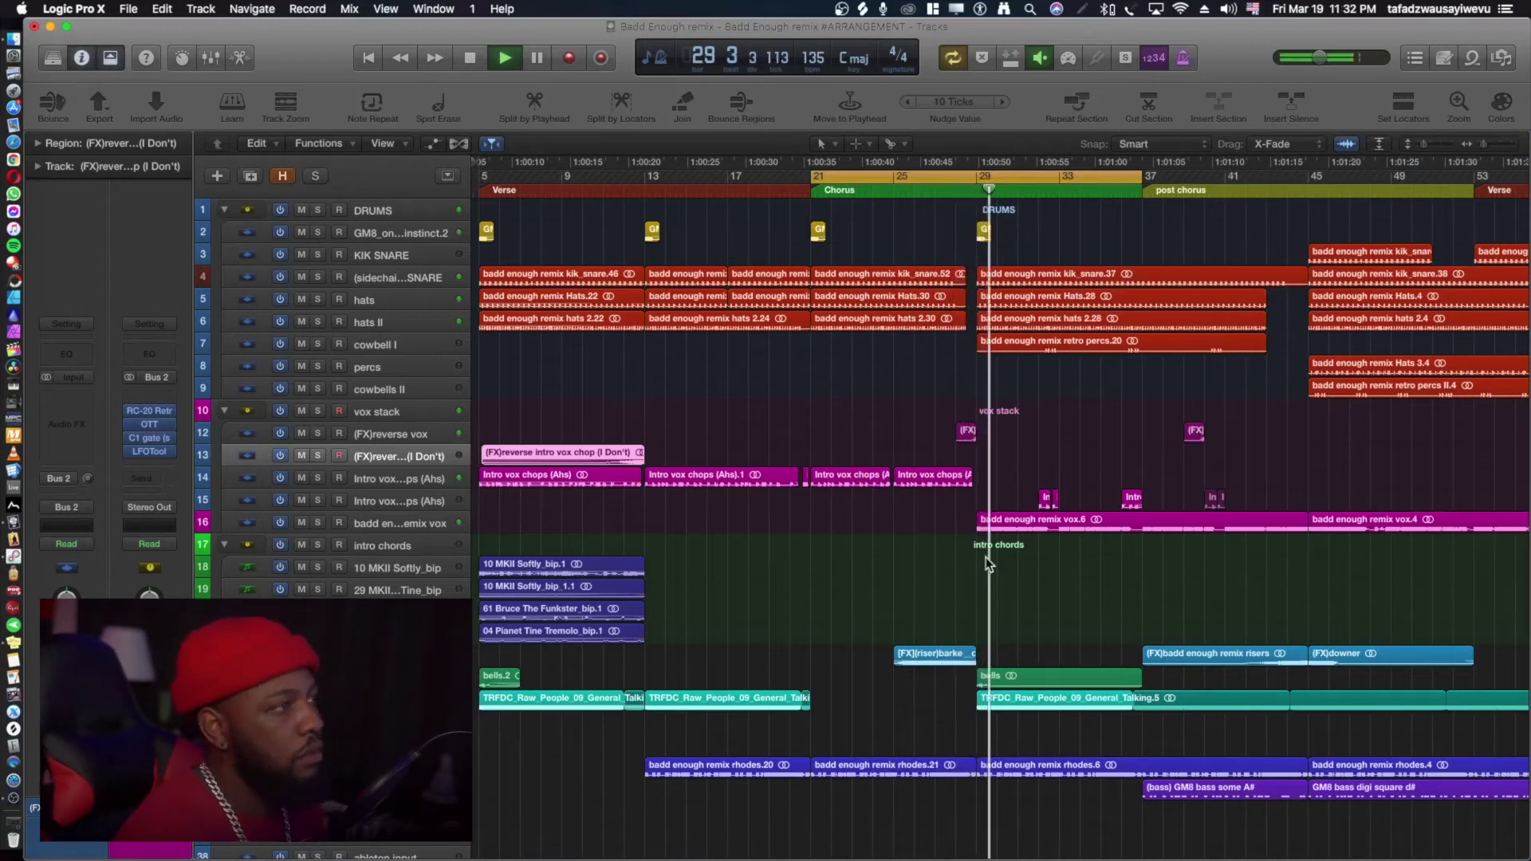
{"action": "key", "text": "space"}
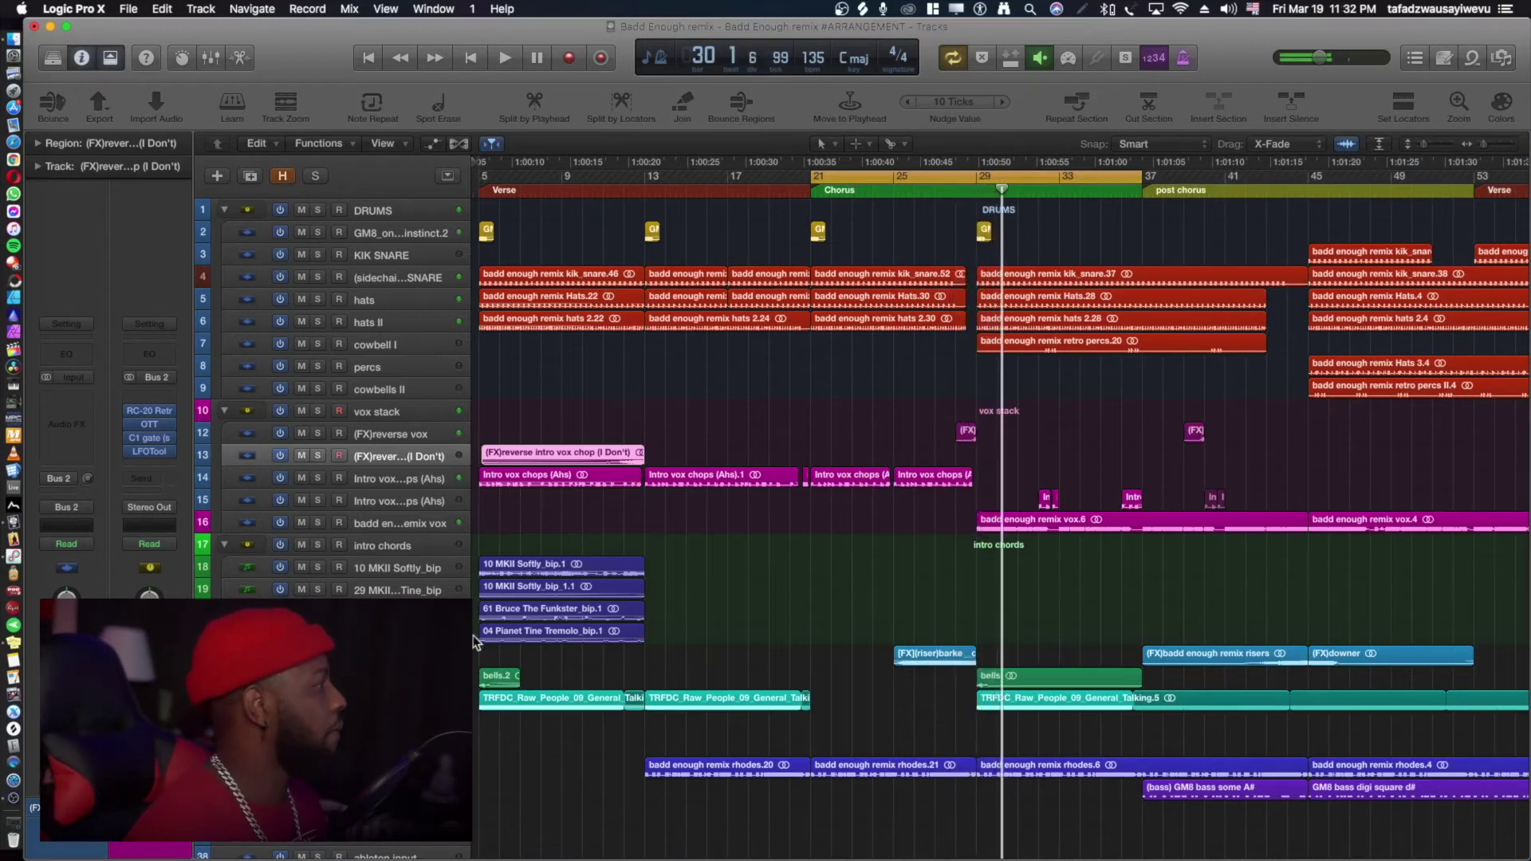
Review the RC-20 Retro Color settings and the OTT compressor settings on the vox stack without changing them.
{"action": "left_click", "coordinate": [374, 417]}
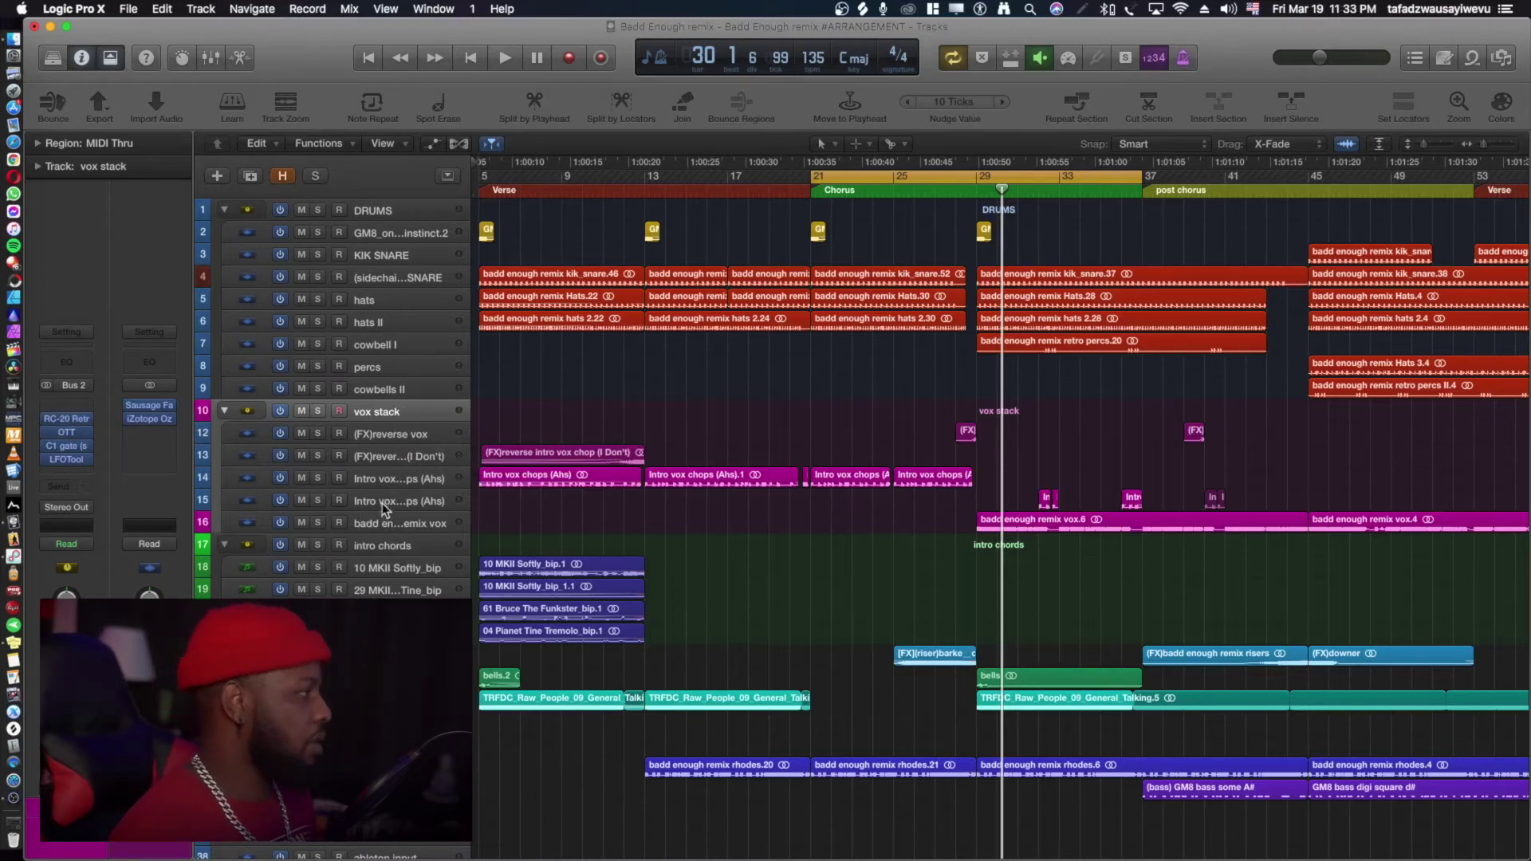
{"action": "left_click", "coordinate": [66, 420]}
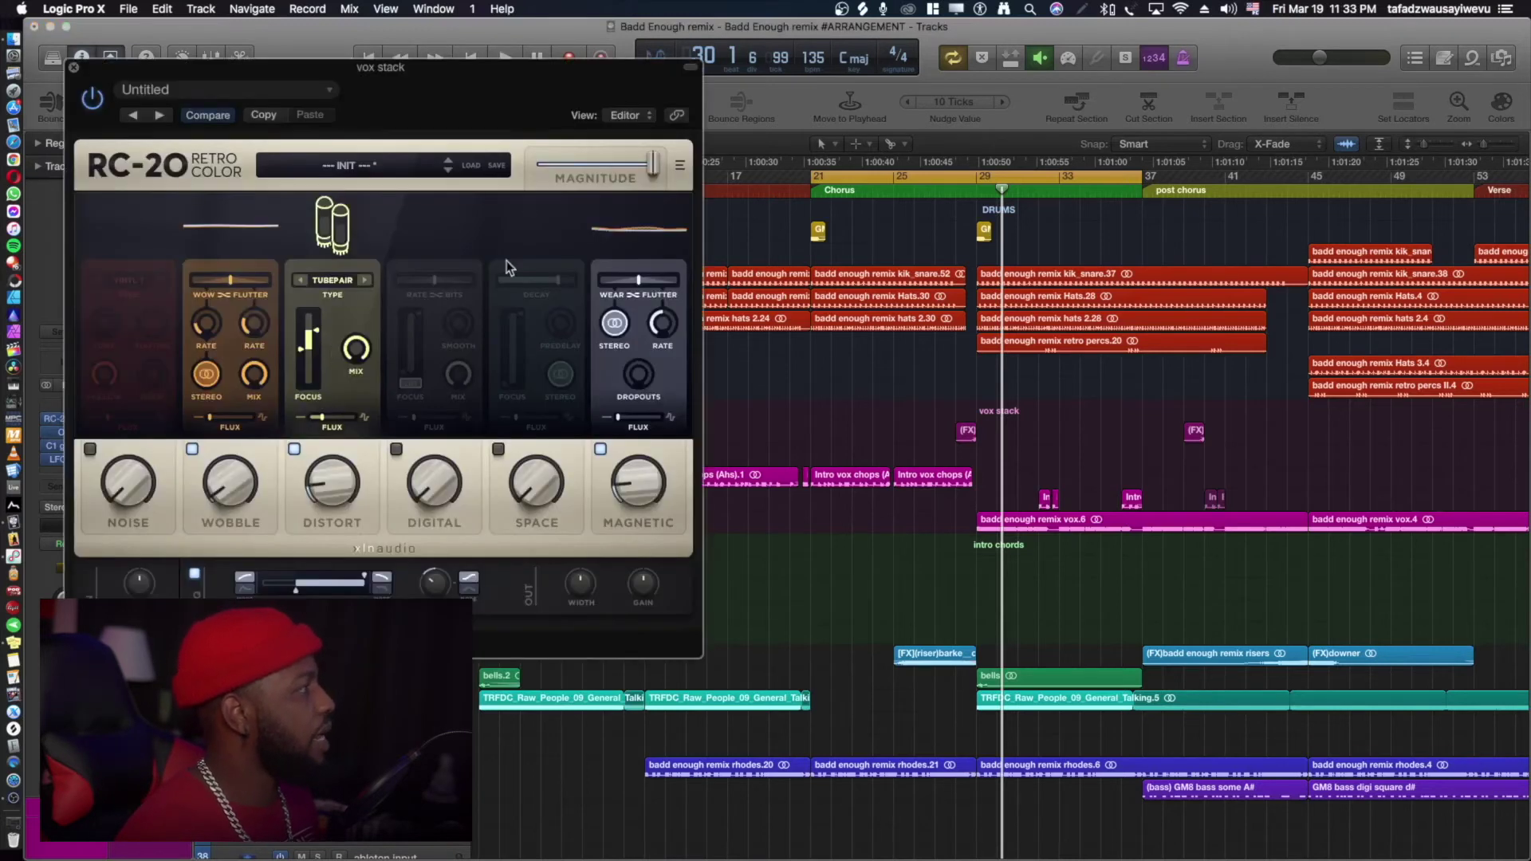
{"action": "left_click_drag", "start_coordinate": [466, 112], "coordinate": [837, 122]}
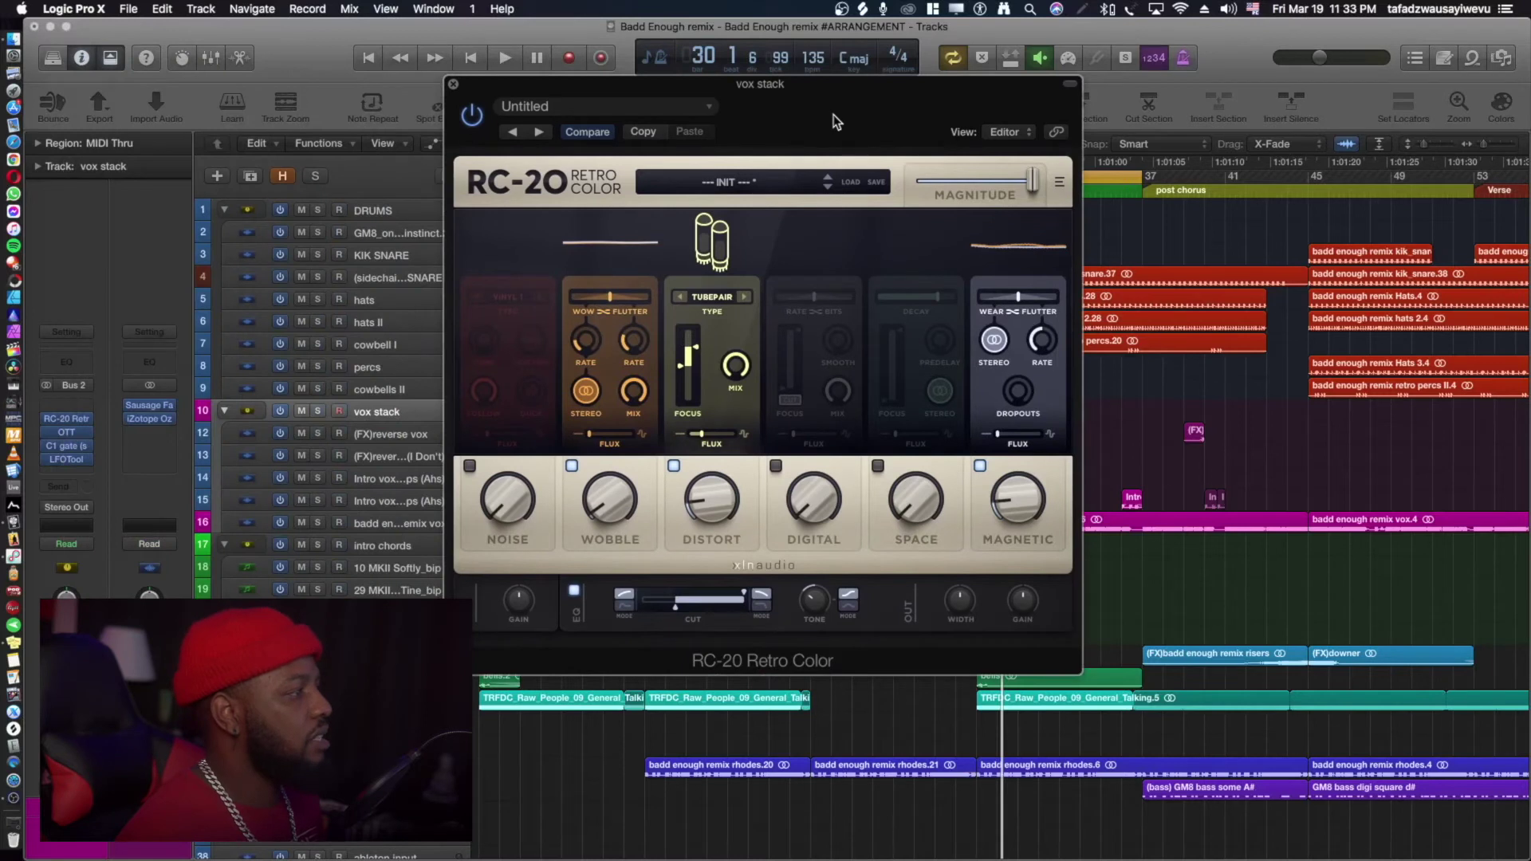
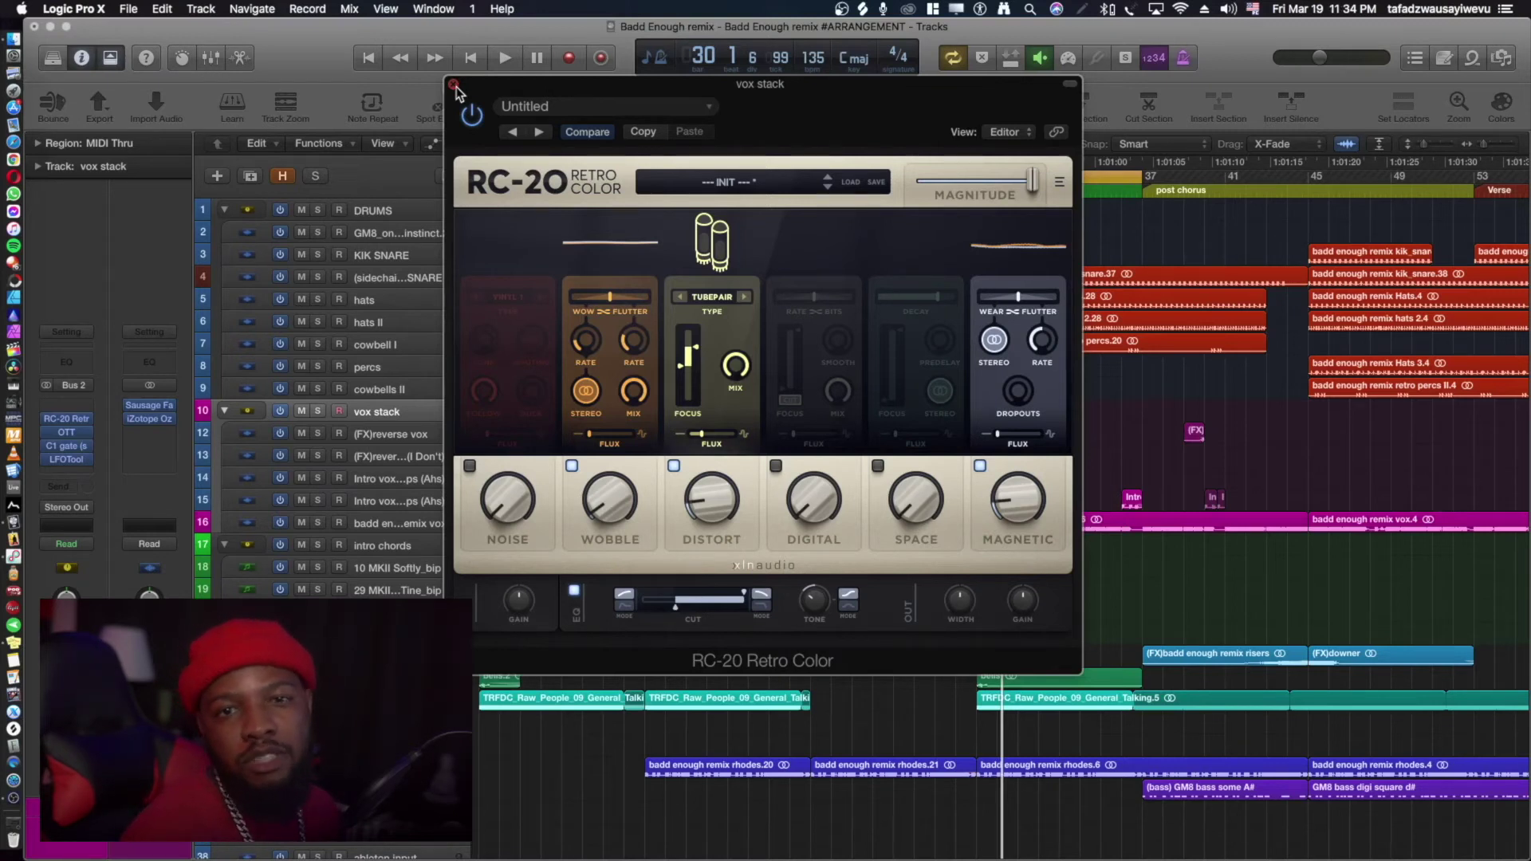
{"action": "left_click", "coordinate": [453, 84]}
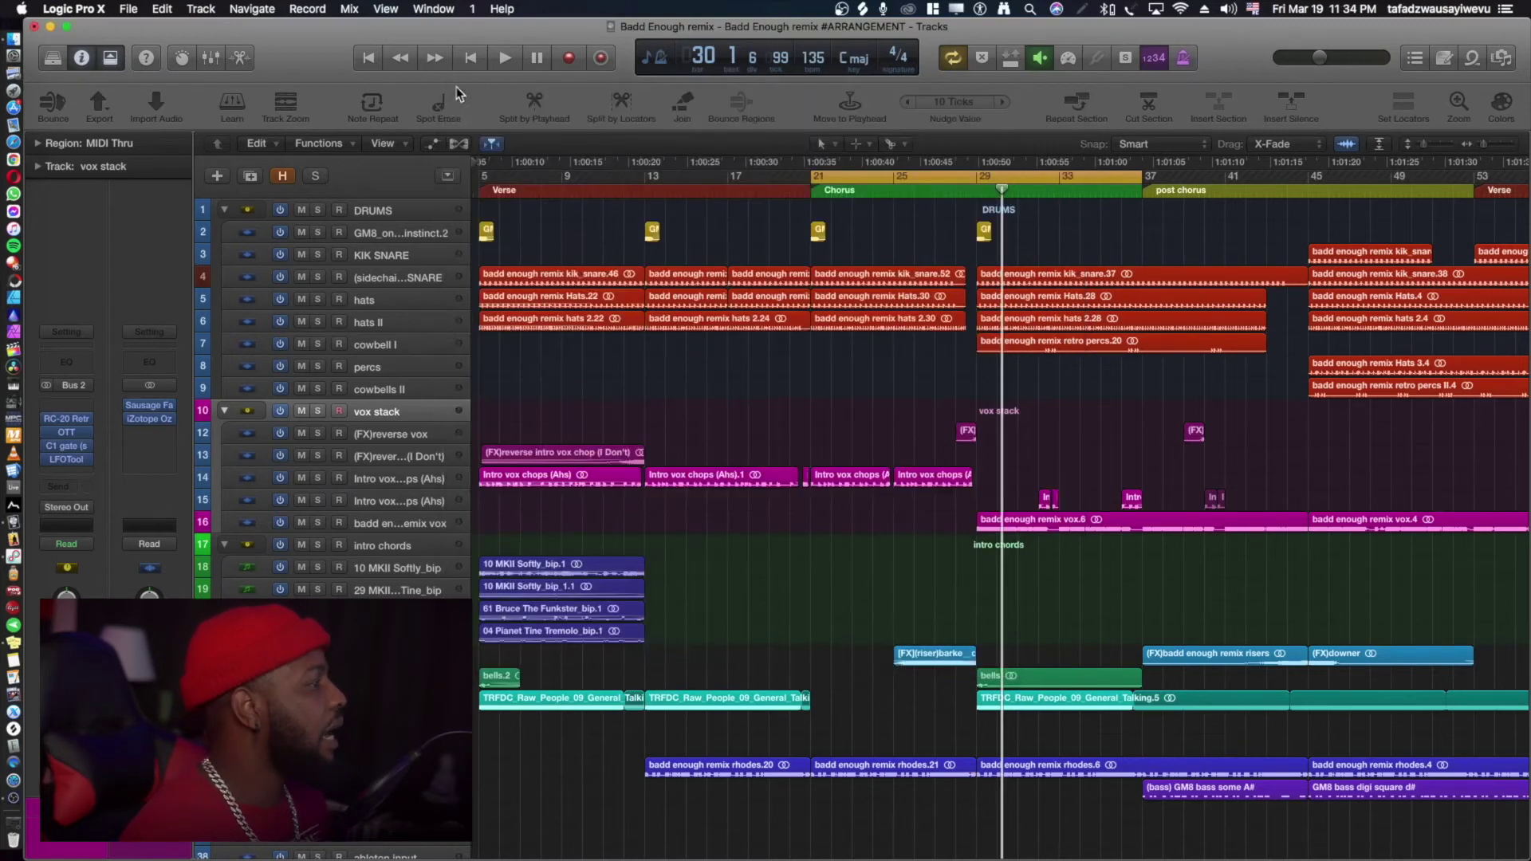
{"action": "left_click", "coordinate": [72, 433]}
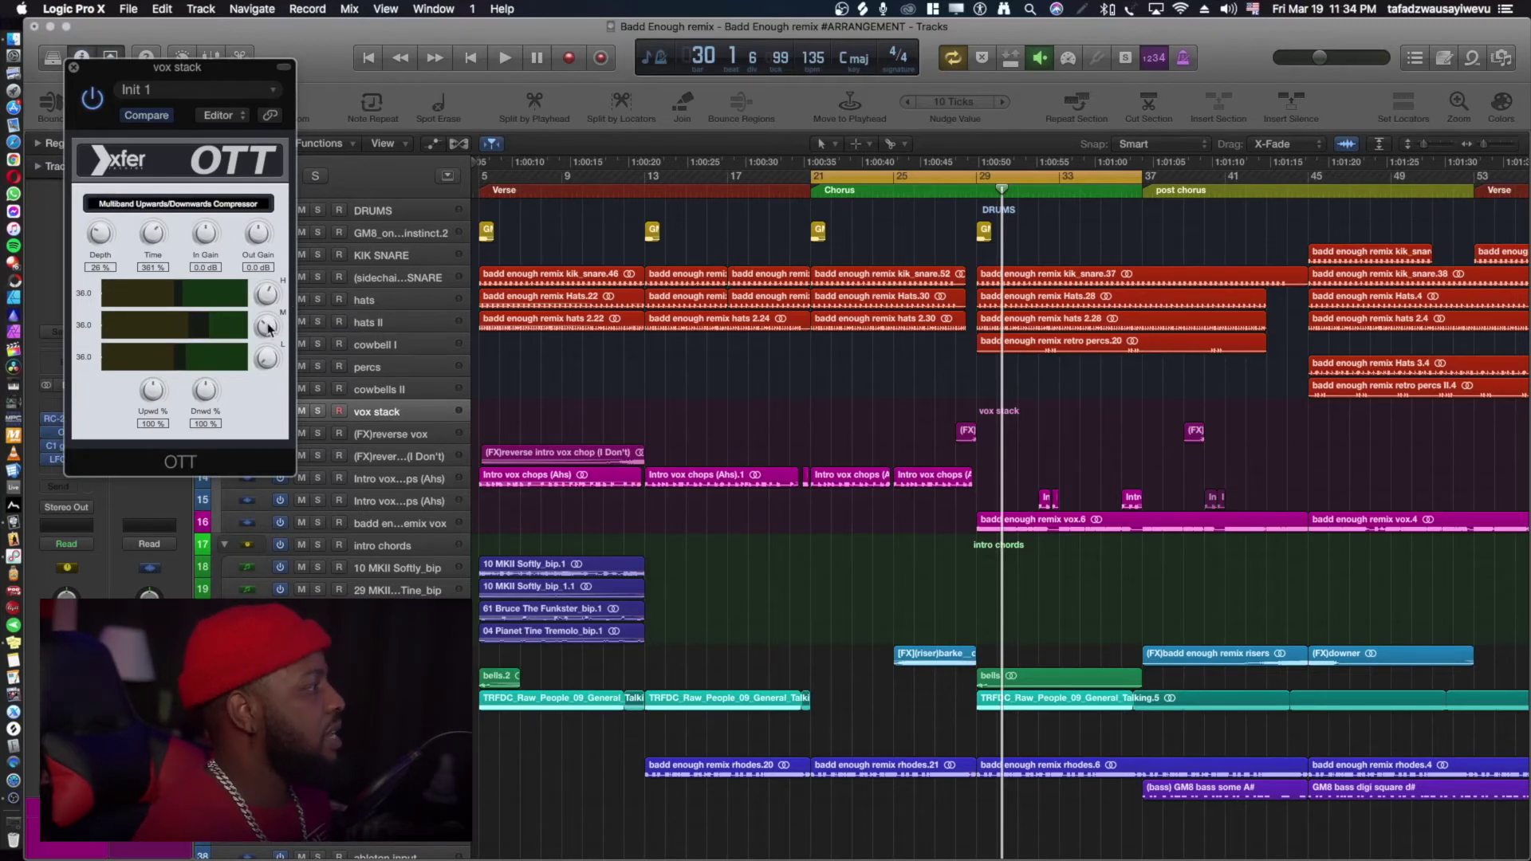
{"action": "left_click", "coordinate": [74, 69]}
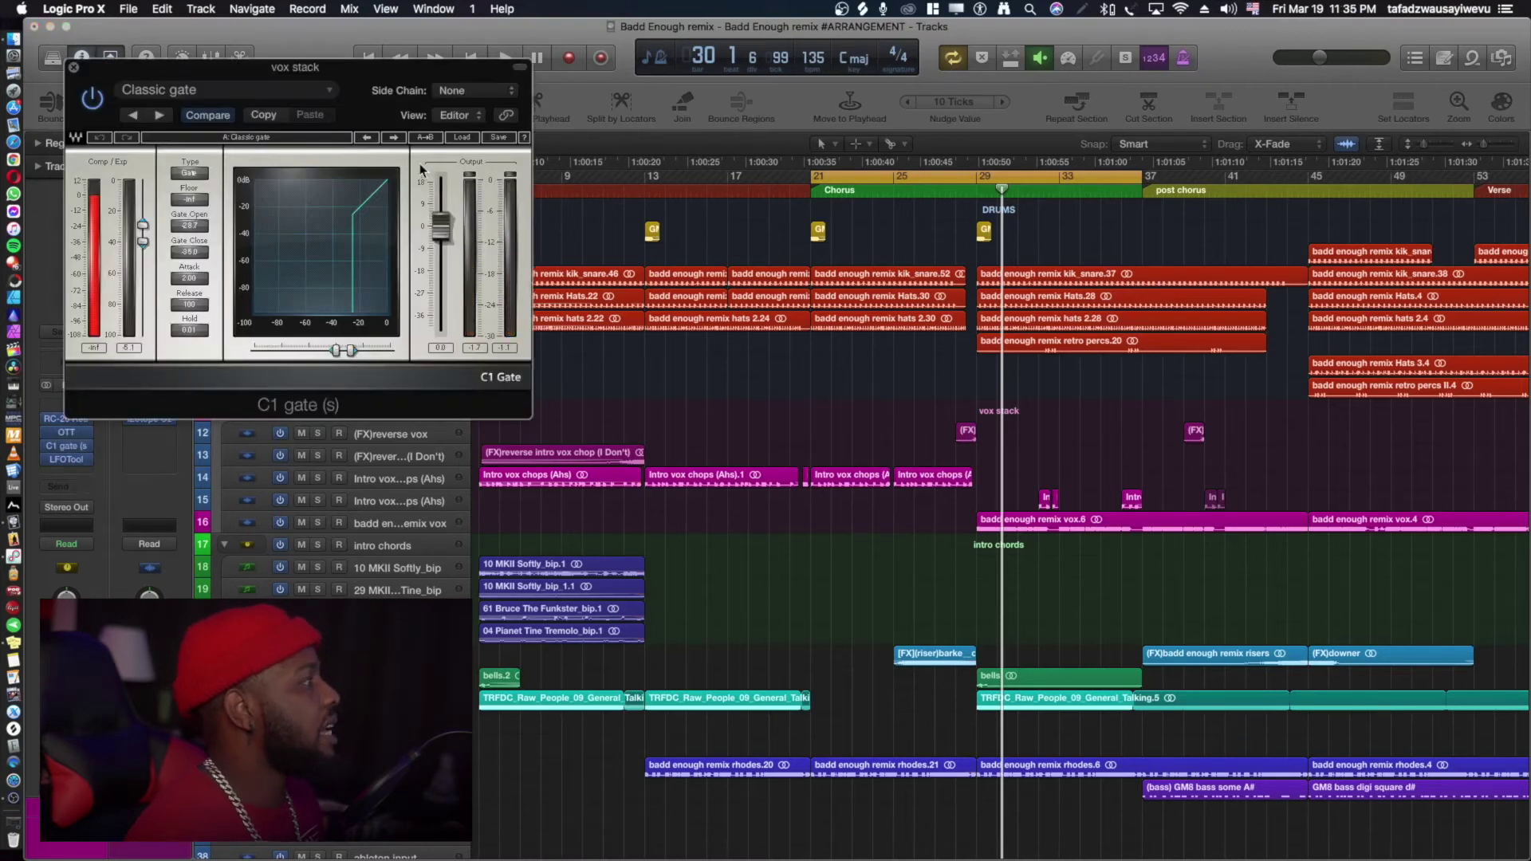
Inspect the C1 gate on the vox stack and browse the available Dynamics Processor plug-ins without adding one.
{"action": "left_click_drag", "start_coordinate": [373, 75], "coordinate": [734, 158]}
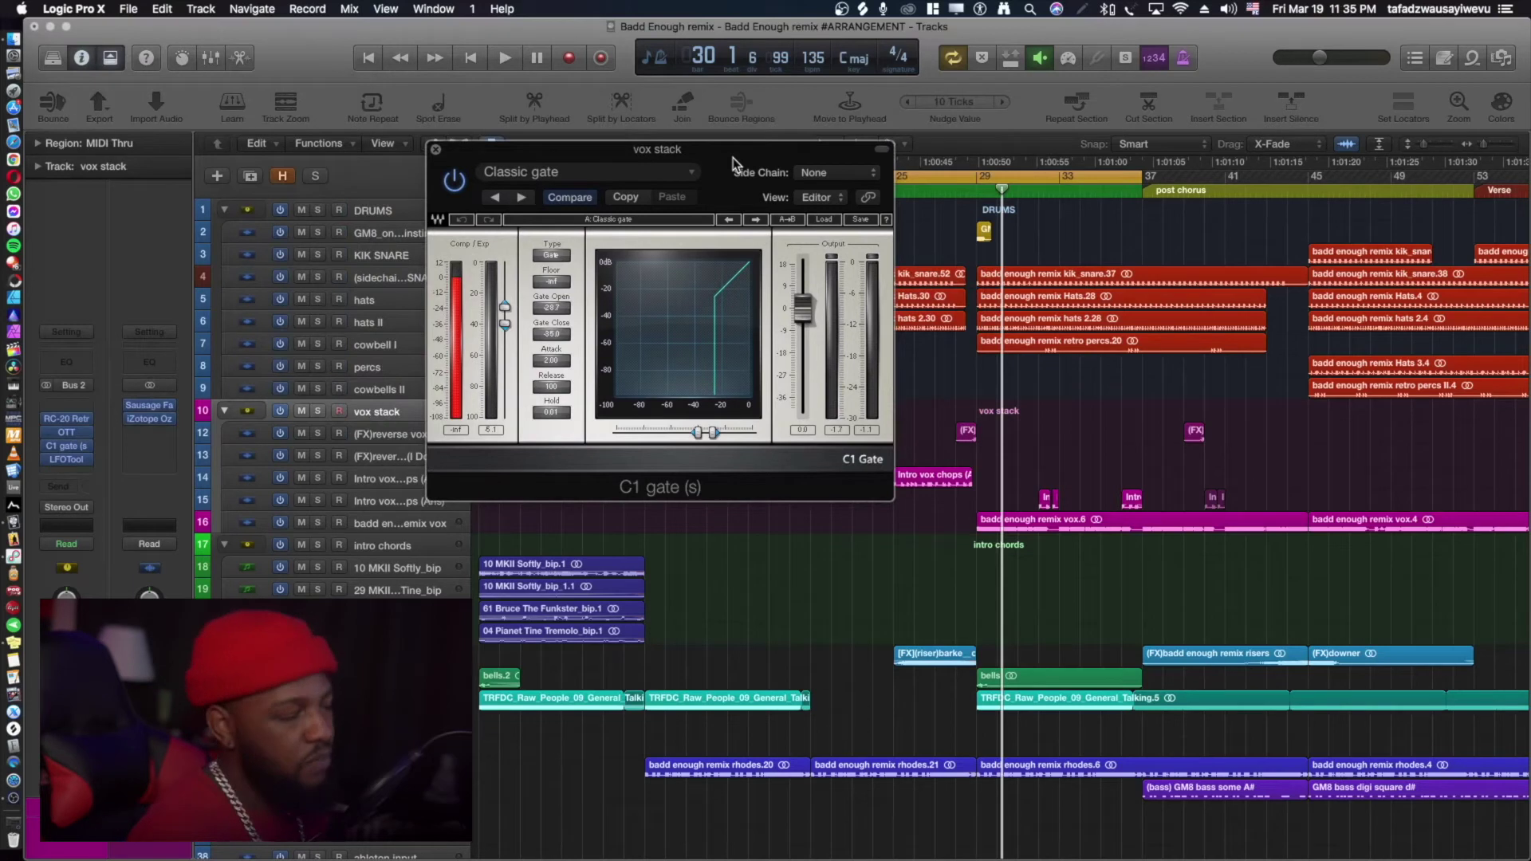
{"action": "left_click_drag", "start_coordinate": [733, 158], "coordinate": [750, 186]}
{"action": "left_click", "coordinate": [66, 472]}
{"action": "mouse_move", "coordinate": [146, 581]}
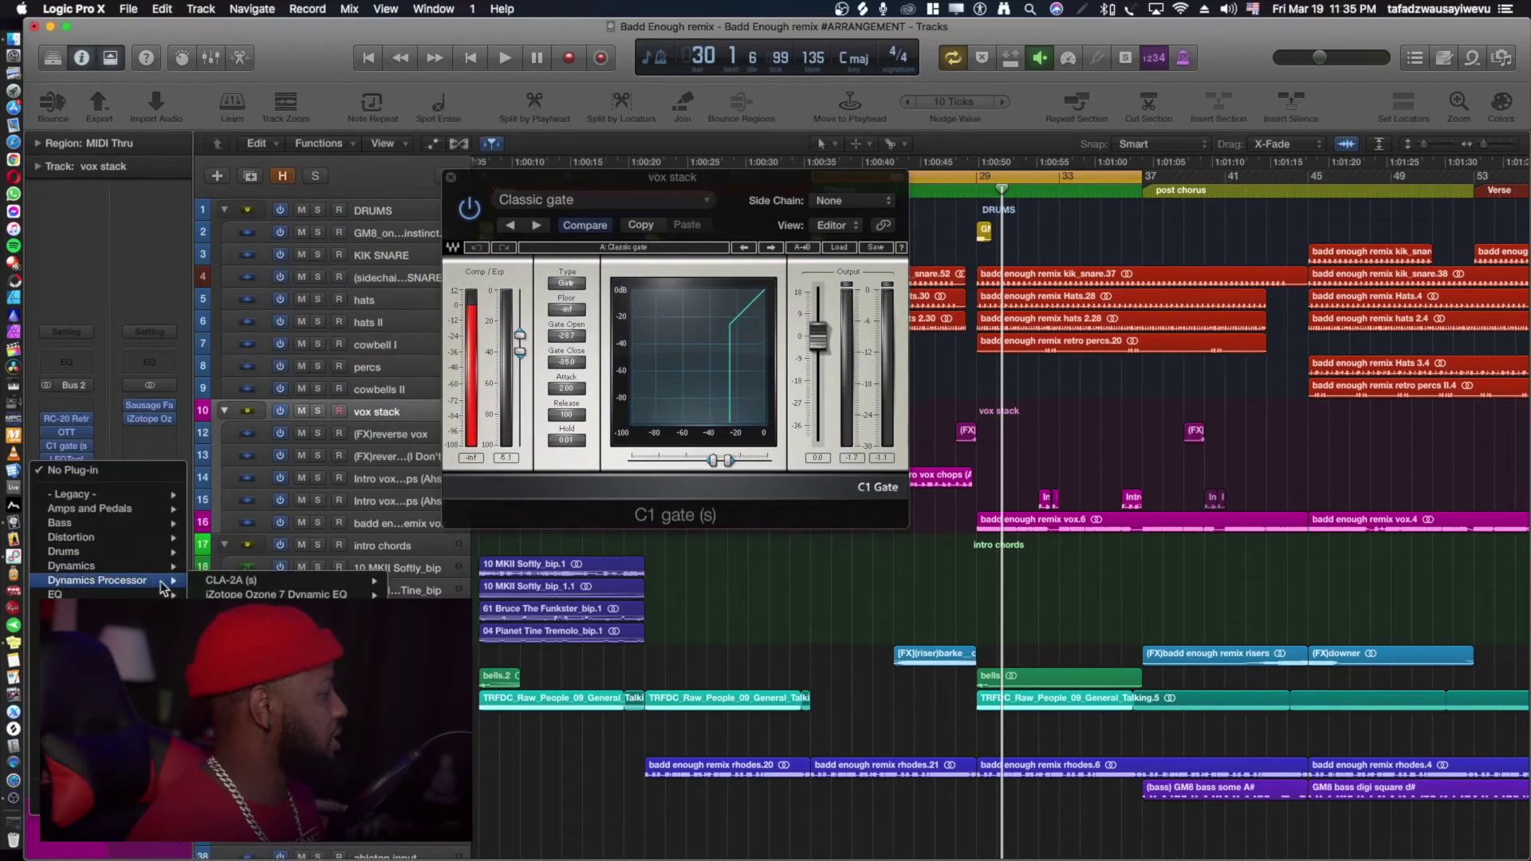
{"action": "mouse_move", "coordinate": [194, 586]}
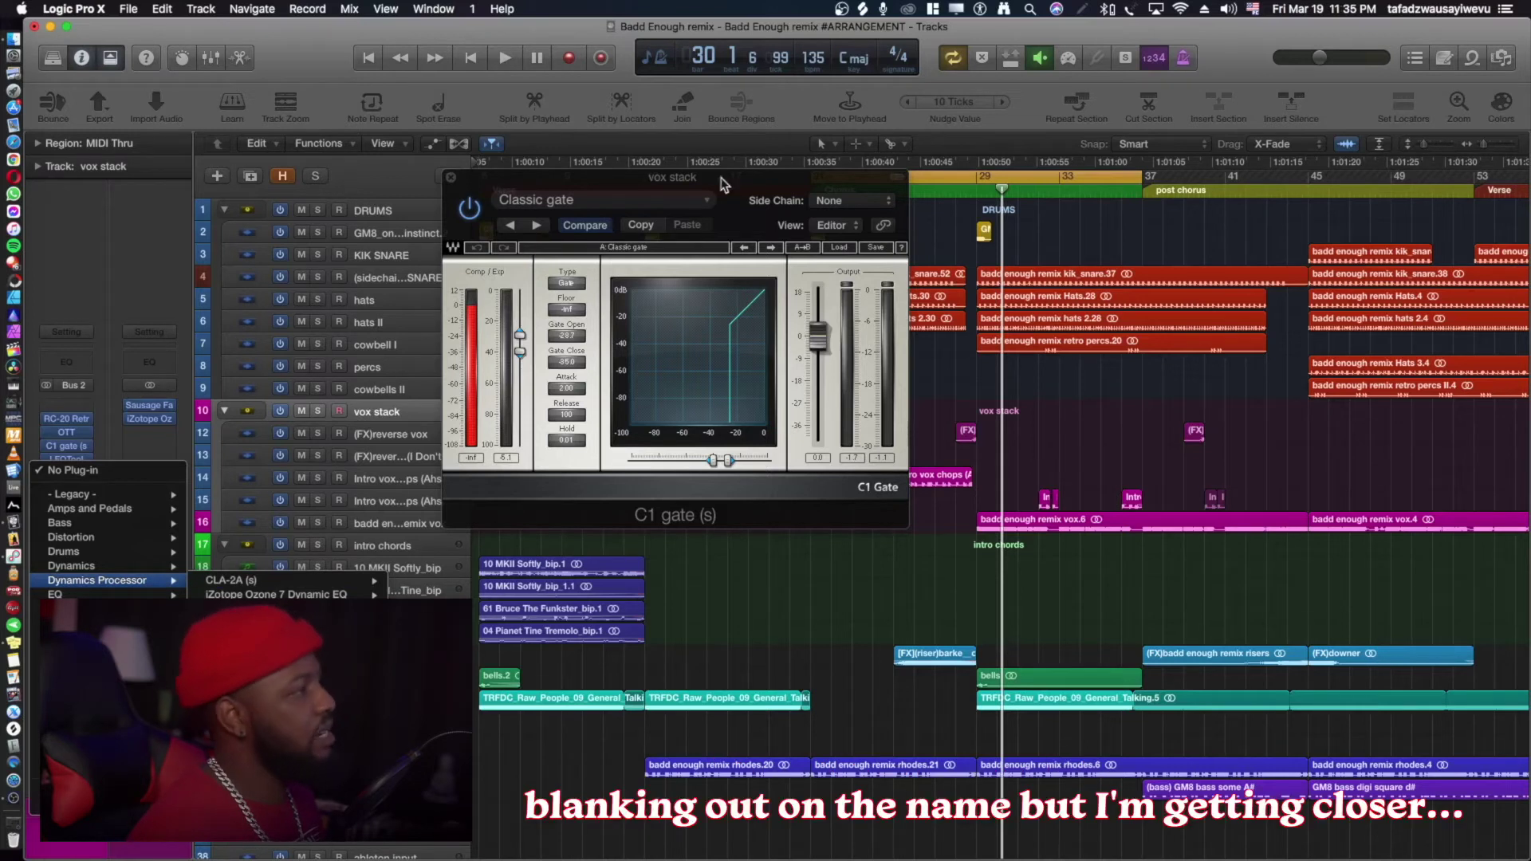
{"action": "key", "text": "Escape"}
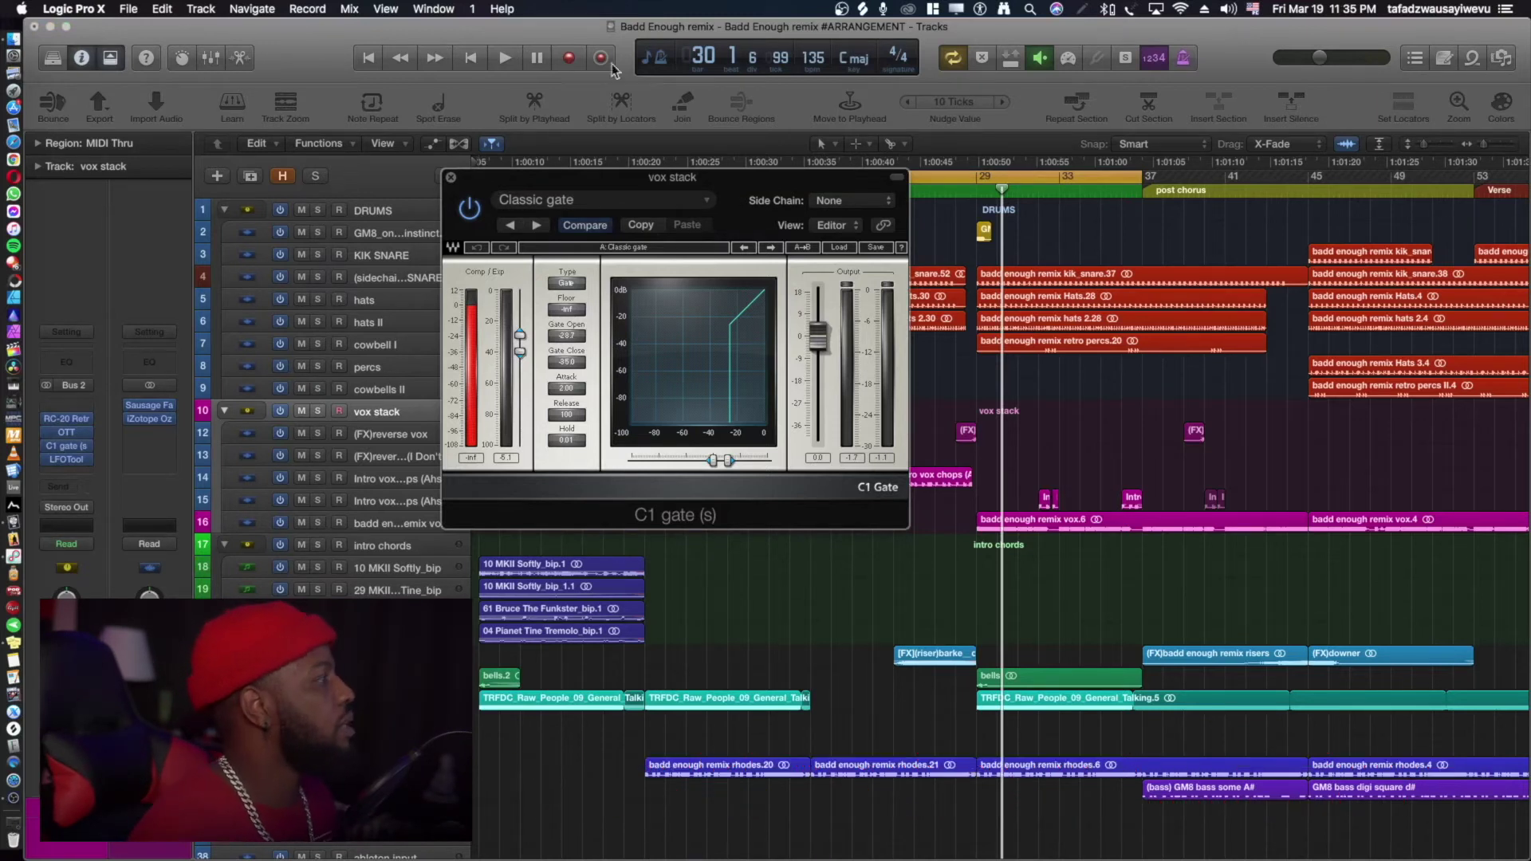
{"action": "left_click", "coordinate": [450, 178]}
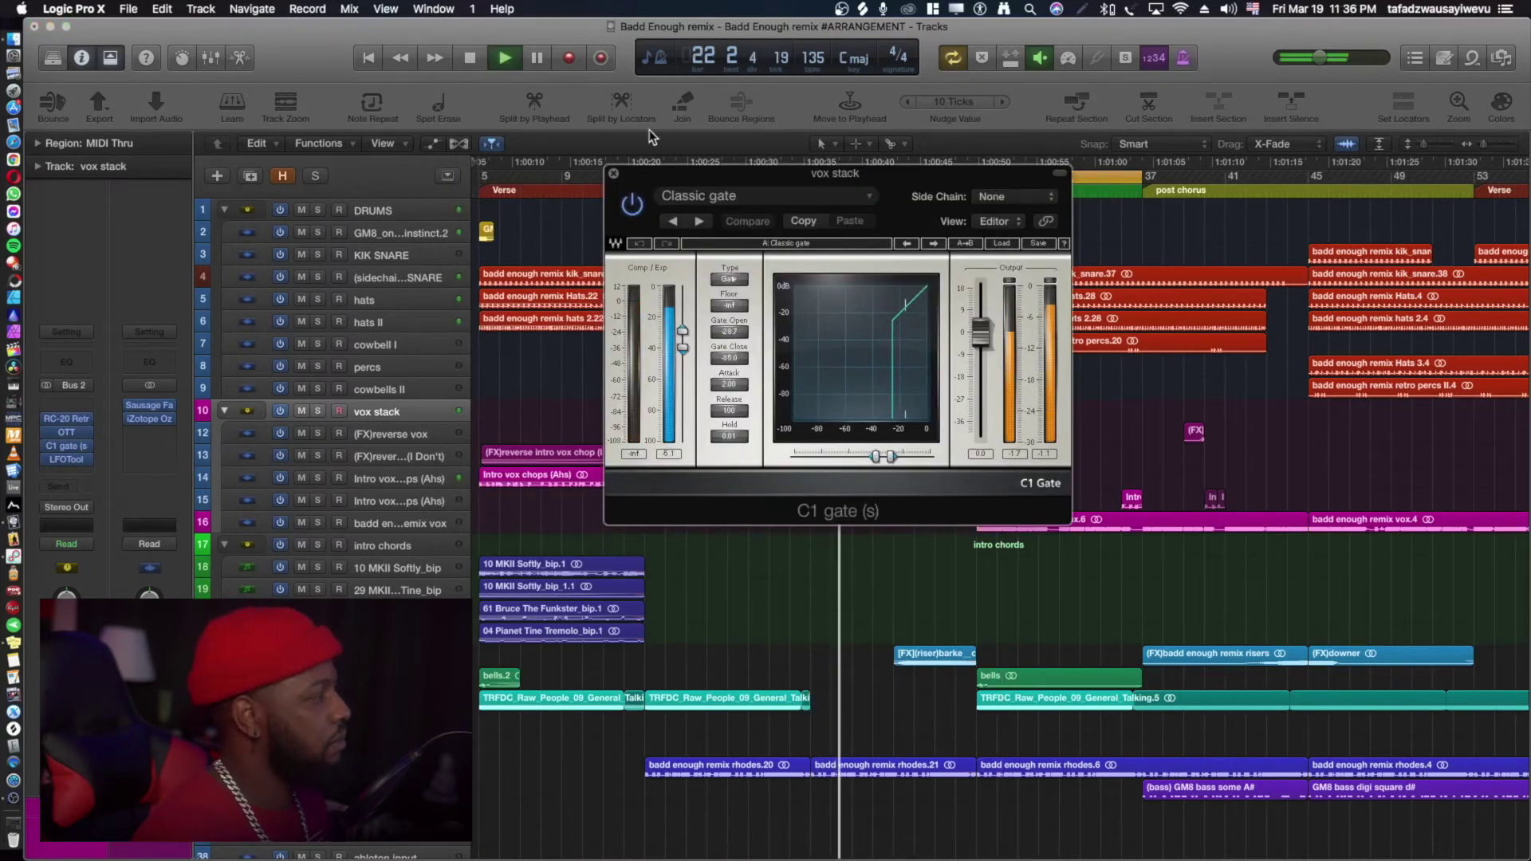
Solo the vox stack during chorus playback to hear the C1 gate working, then stop and close the gate.
{"action": "key", "text": "s"}
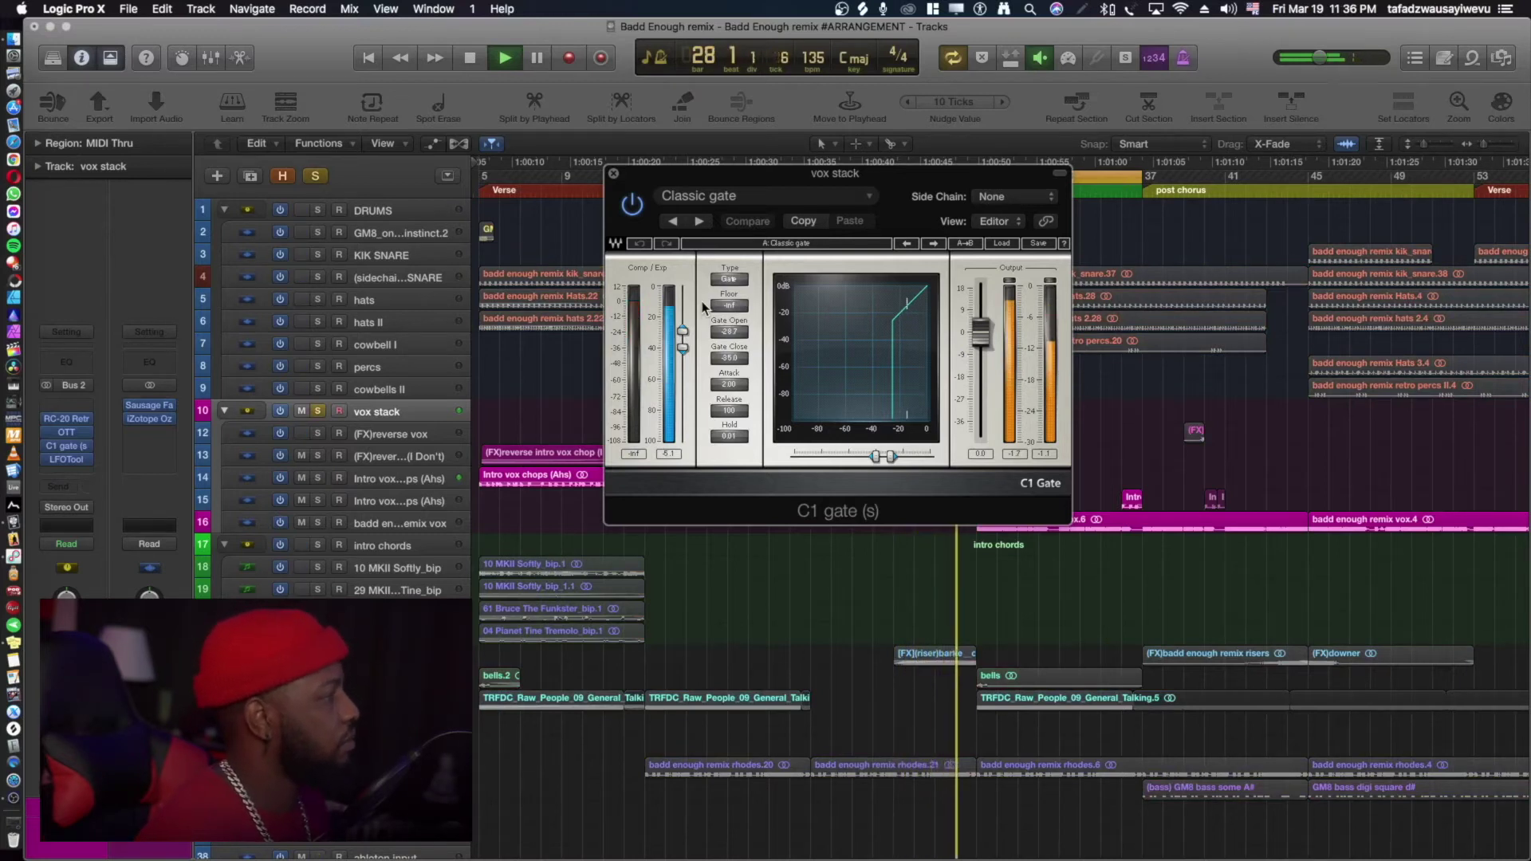
{"action": "key", "text": "space"}
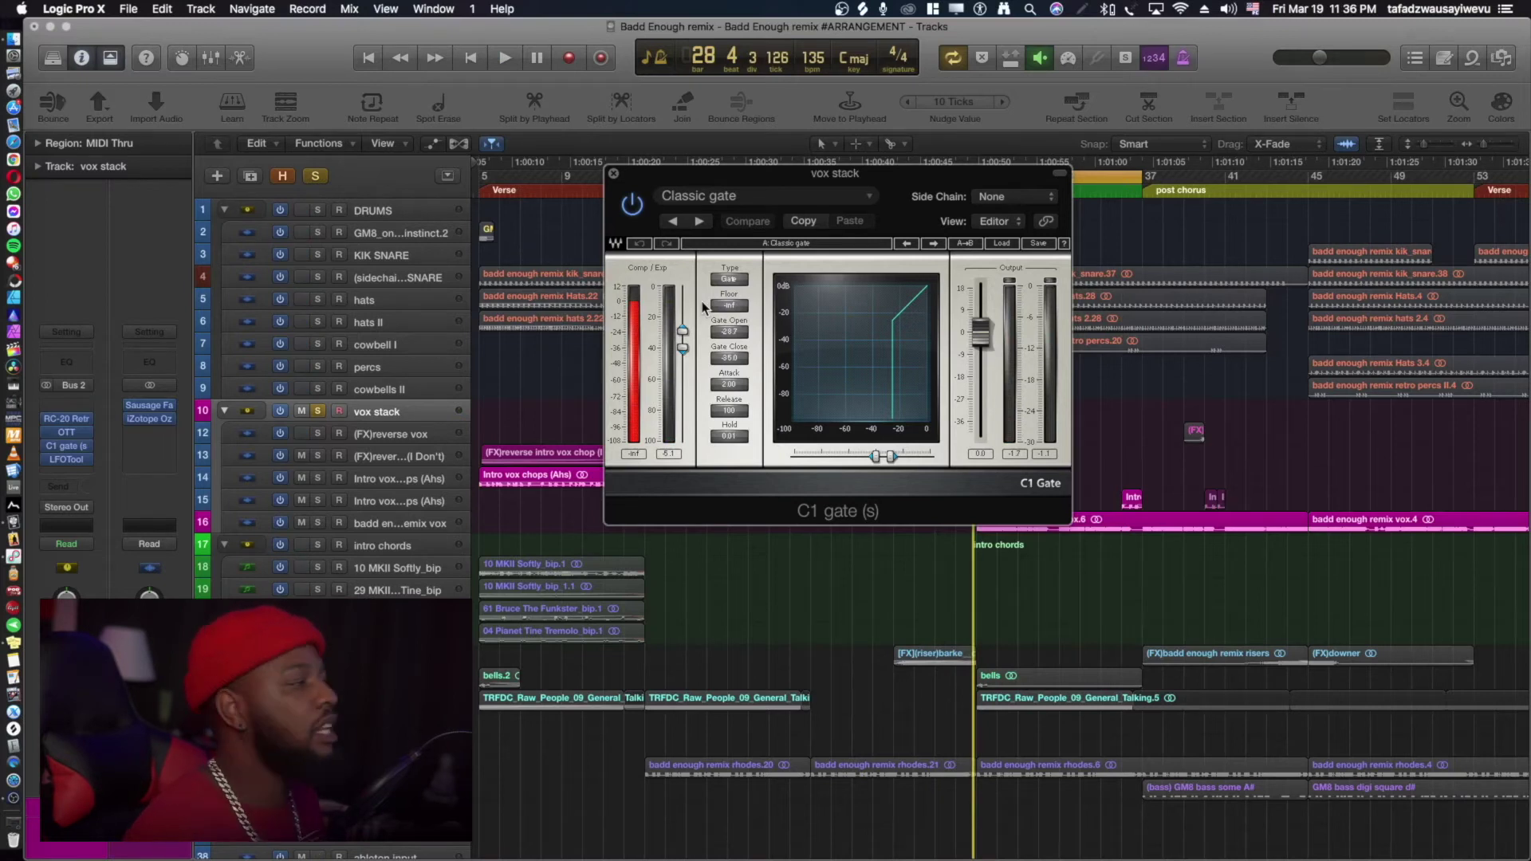
{"action": "left_click", "coordinate": [613, 173]}
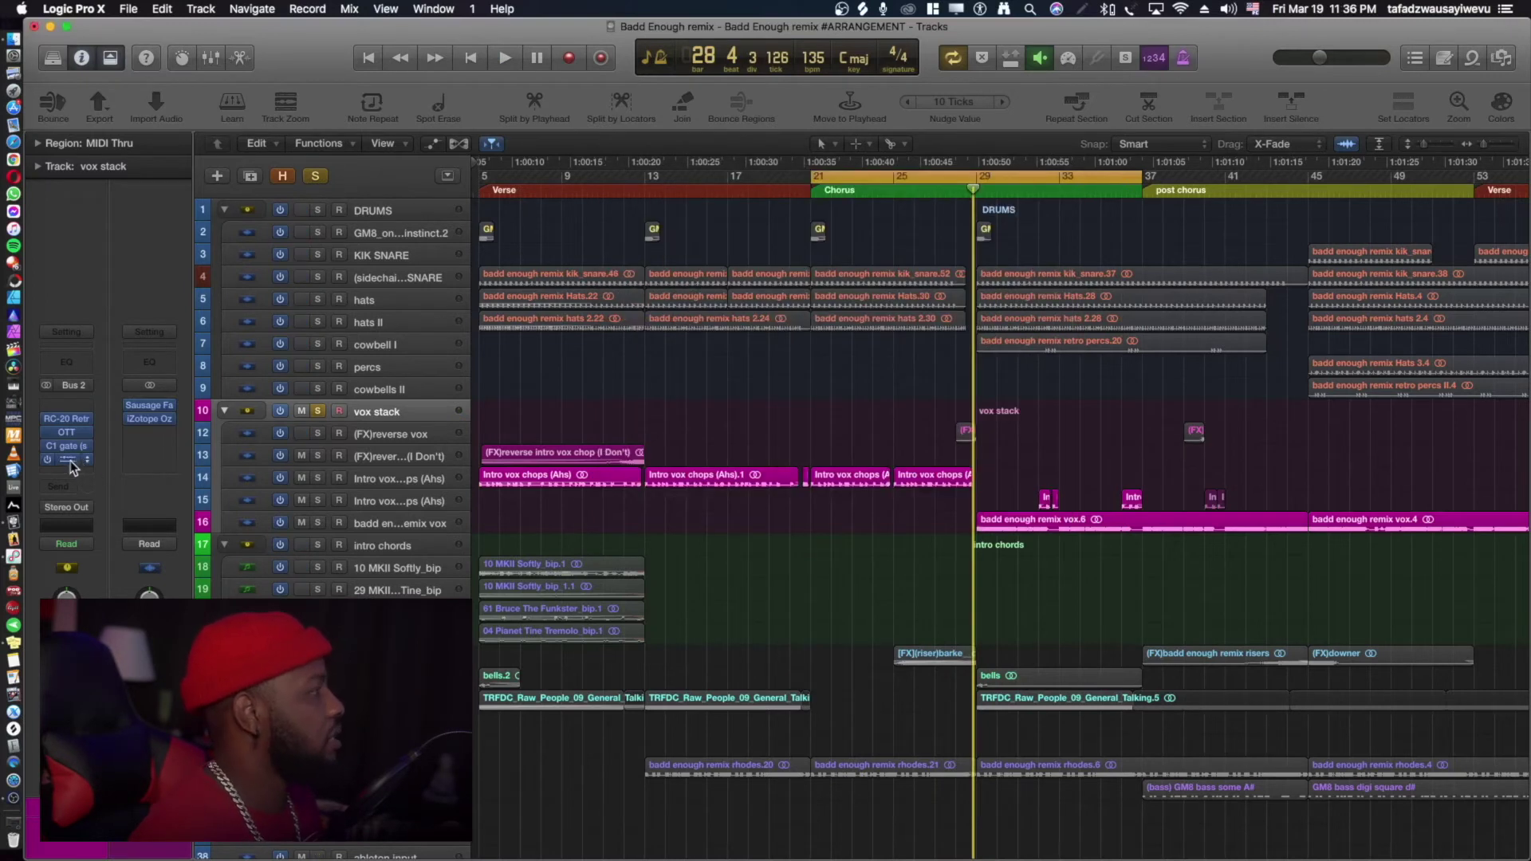
Review the LFOTool shape on the vox stack and play the start of the chorus, comparing the vocals soloed and unsoloed.
{"action": "left_click", "coordinate": [68, 460]}
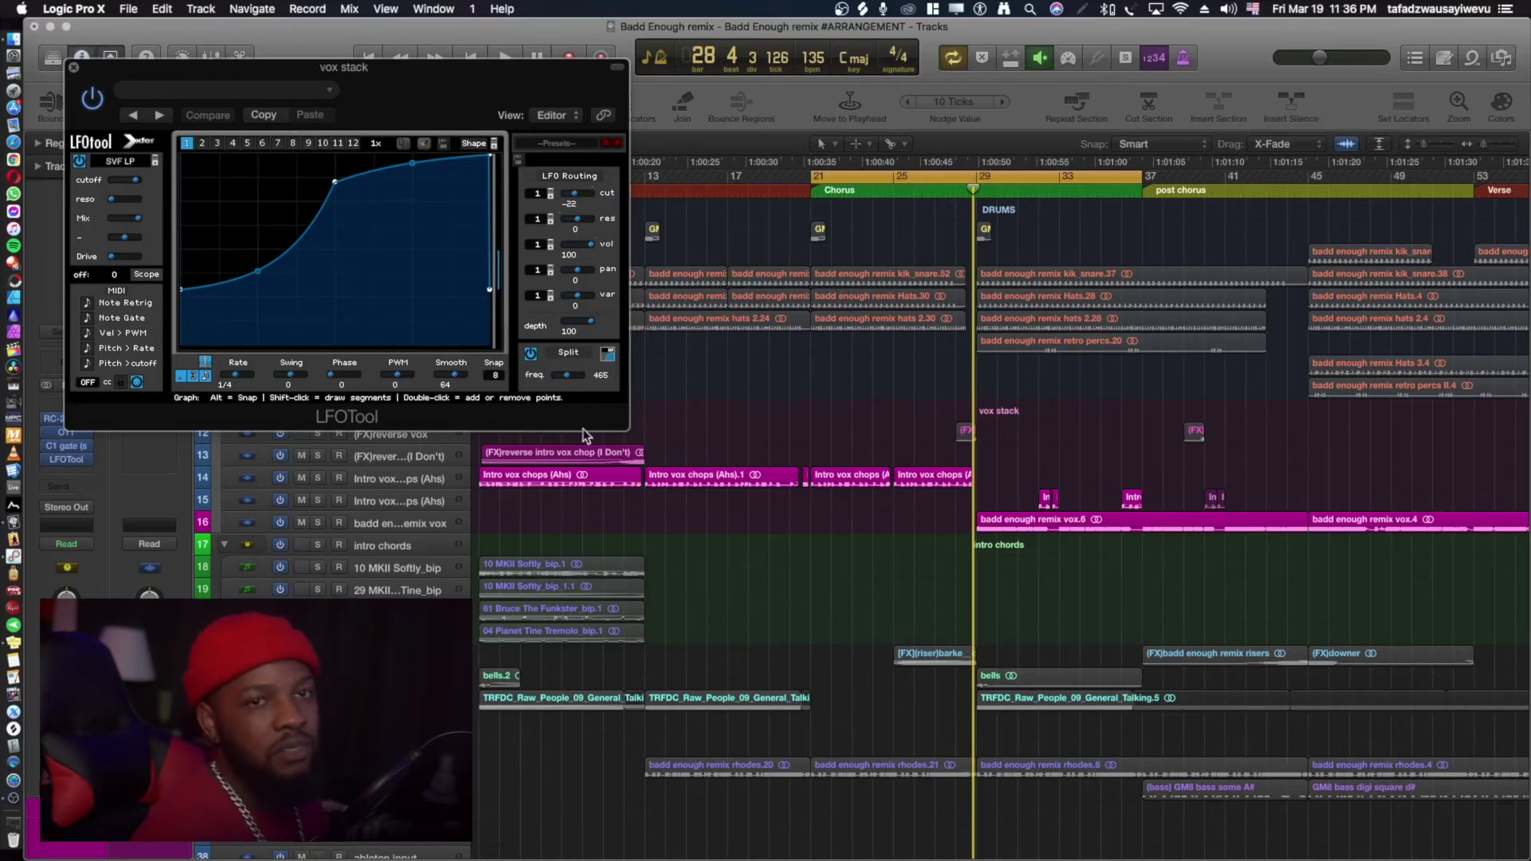
{"action": "left_click", "coordinate": [73, 67]}
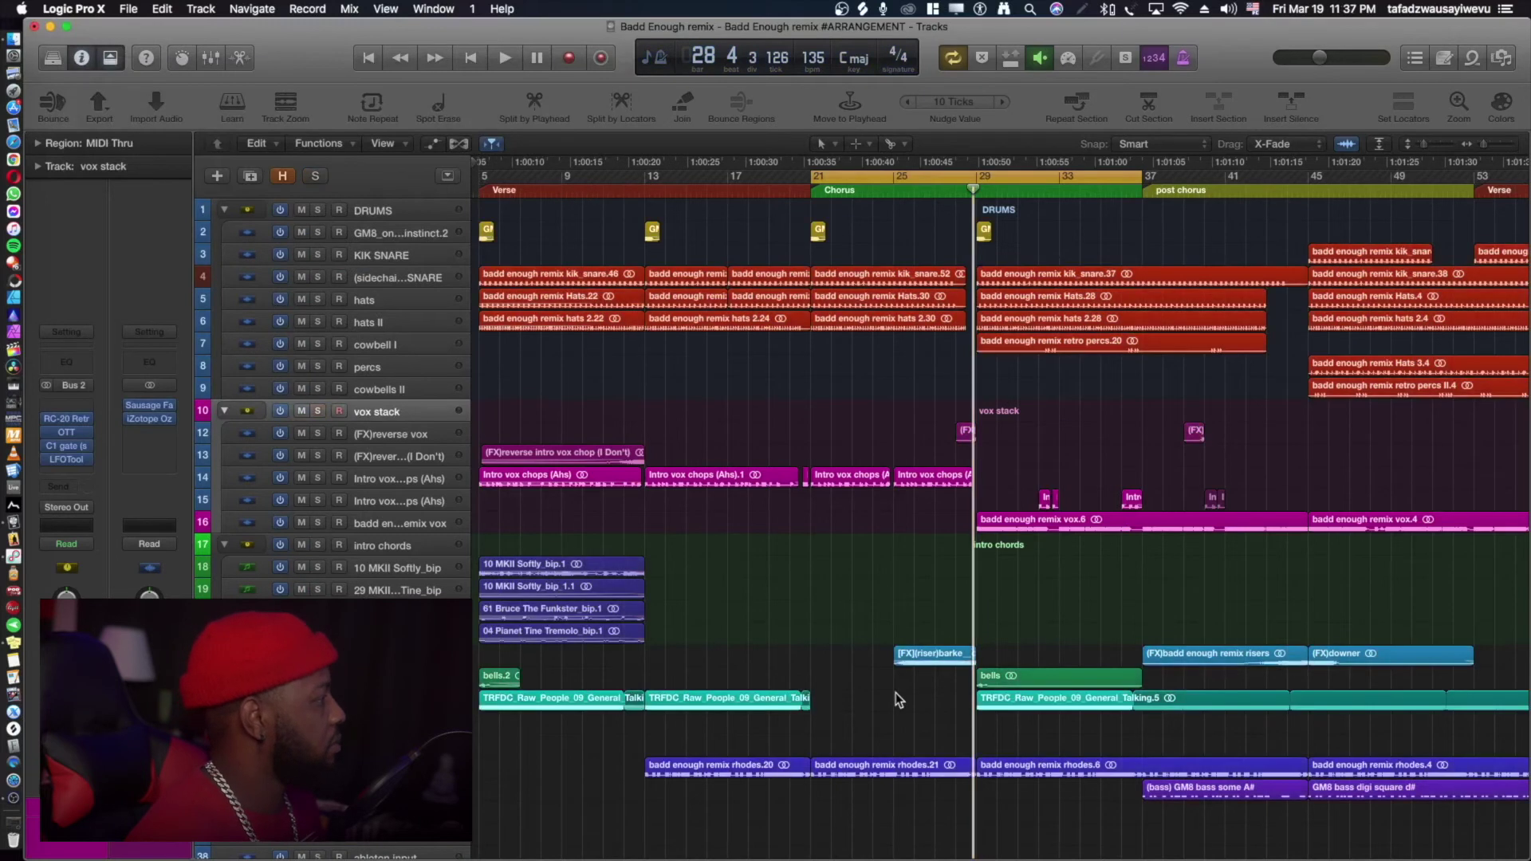
{"action": "key", "text": "space"}
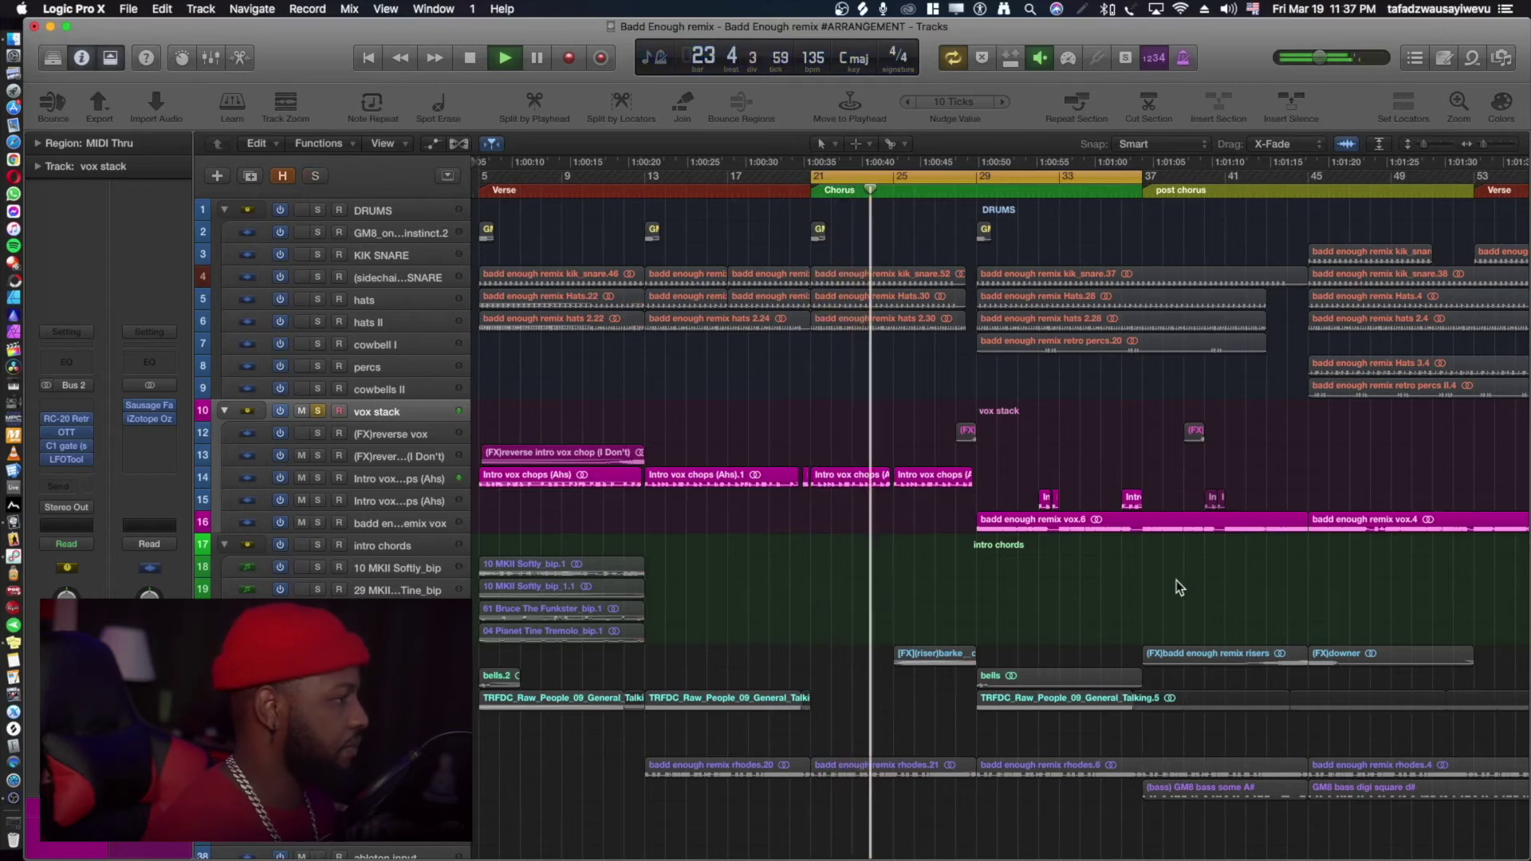
{"action": "key", "text": "space"}
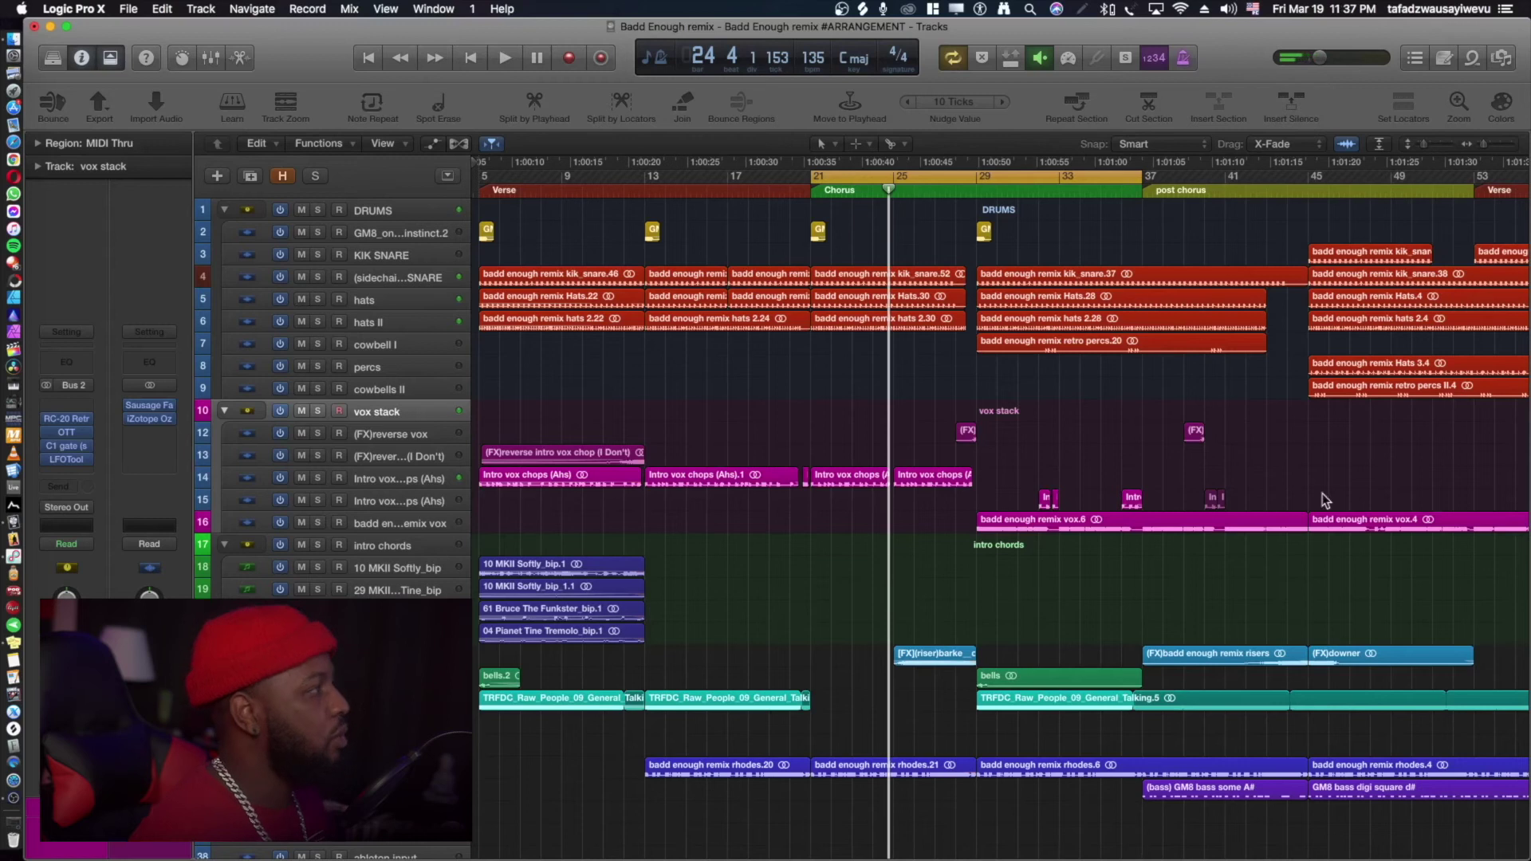
Select the rhodes chords track below the crowd talking and enlarge the track heights to show its waveforms.
{"action": "scroll", "coordinate": [487, 570], "scroll_direction": "down", "scroll_amount": 5}
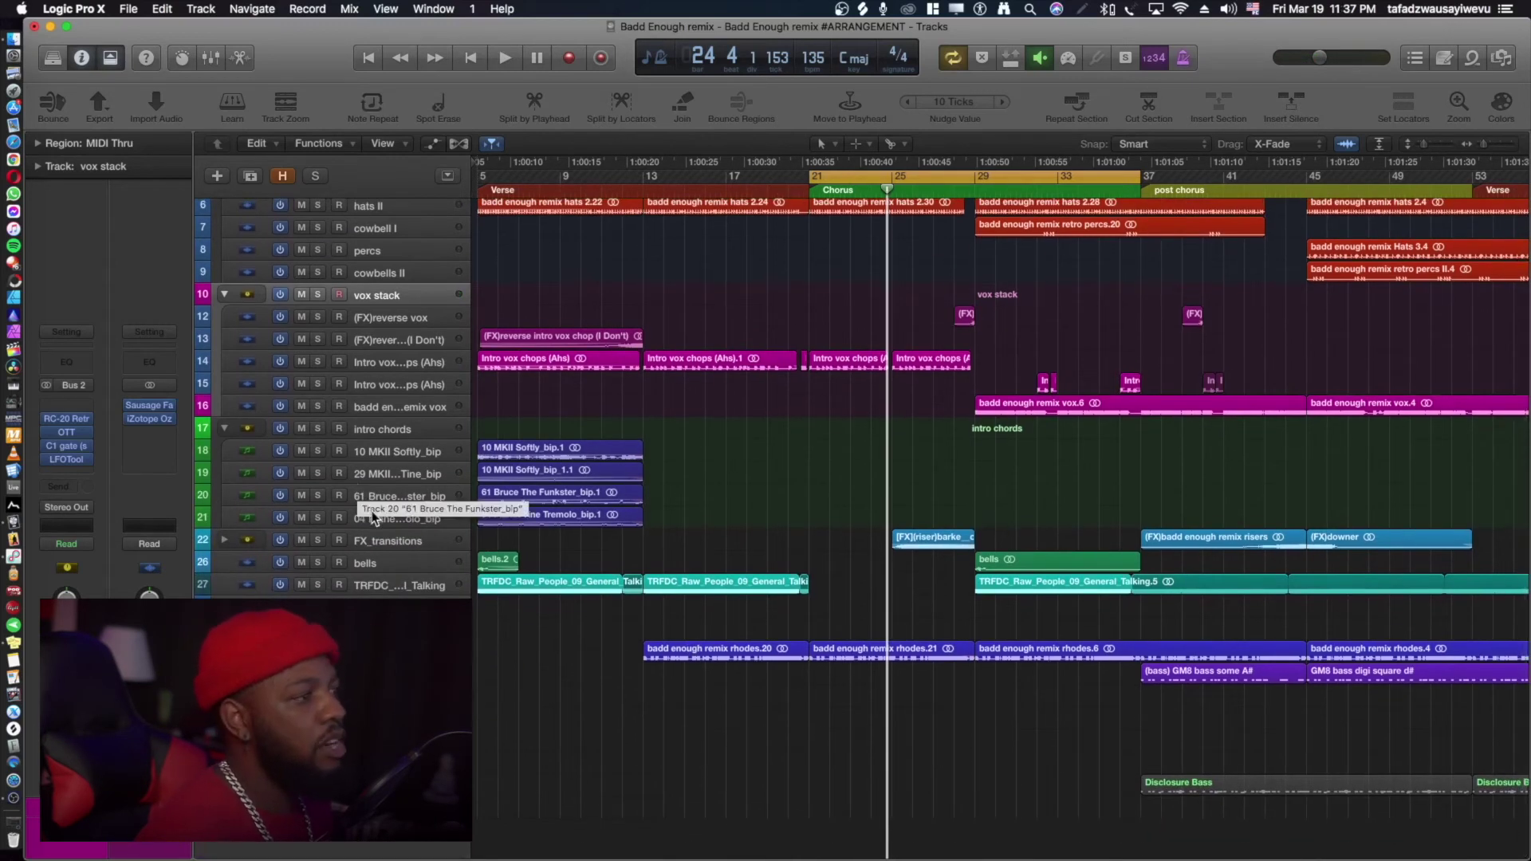
{"action": "scroll", "coordinate": [367, 503], "scroll_direction": "up", "scroll_amount": 3}
{"action": "scroll", "coordinate": [373, 513], "scroll_direction": "up", "scroll_amount": 5}
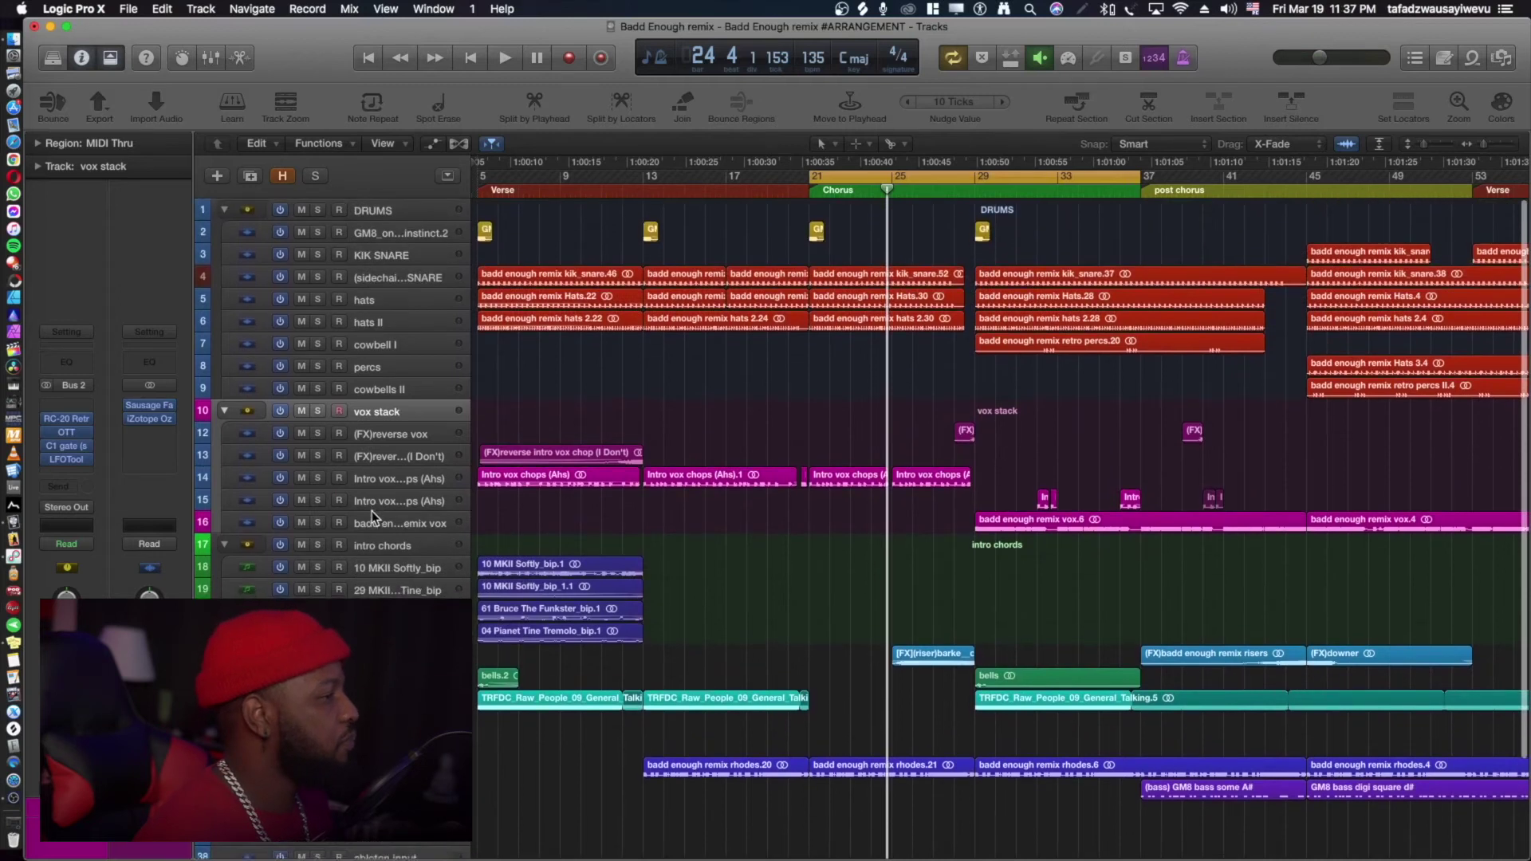
{"action": "scroll", "coordinate": [372, 513], "scroll_direction": "down", "scroll_amount": 6}
{"action": "left_click", "coordinate": [370, 563]}
{"action": "left_click", "coordinate": [371, 651]}
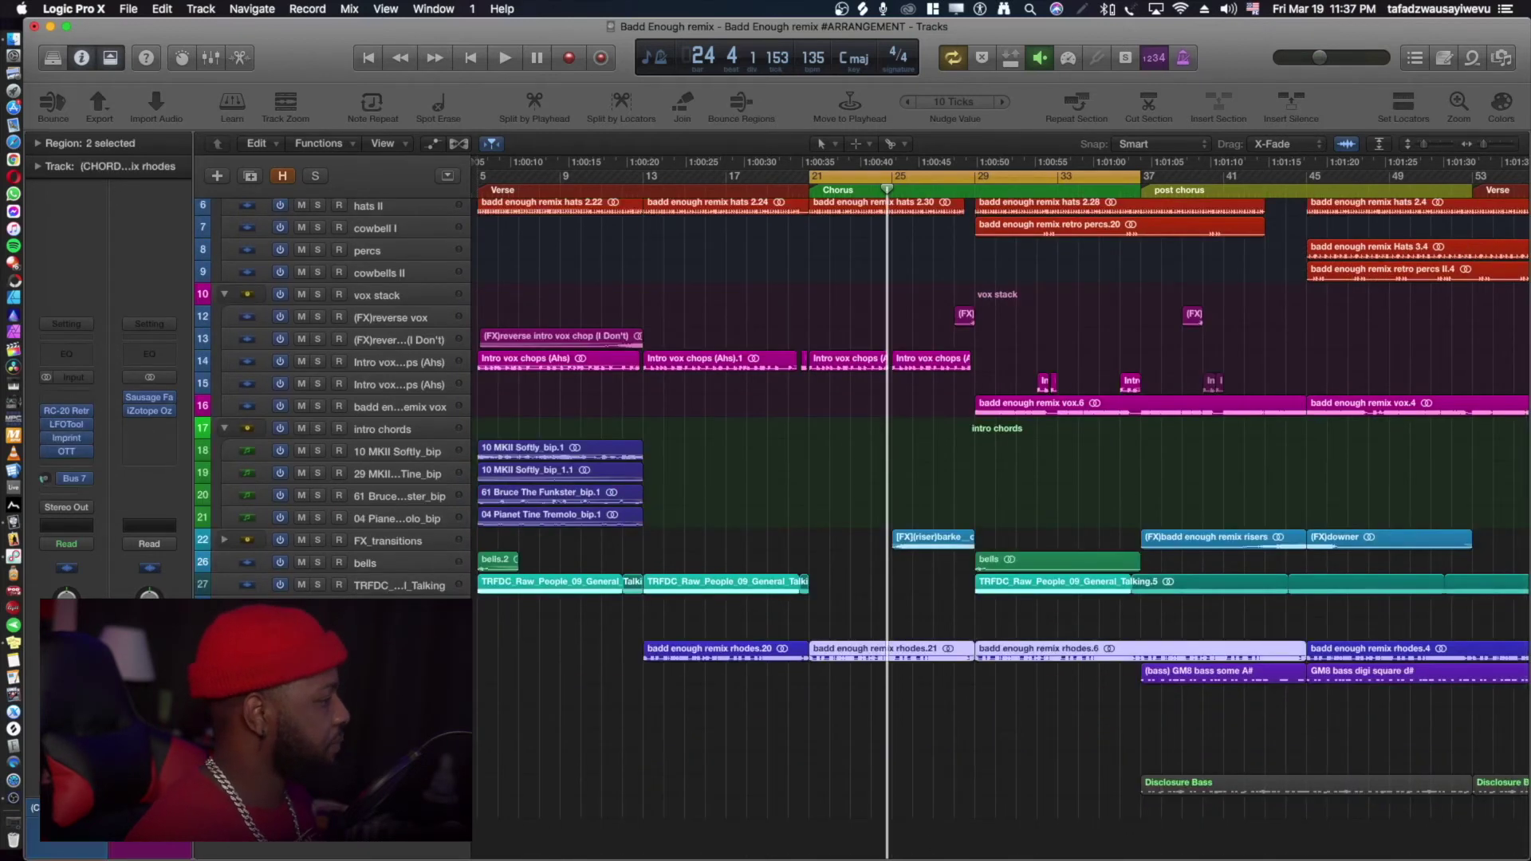
{"action": "scroll", "coordinate": [372, 654], "scroll_direction": "up", "scroll_amount": 6}
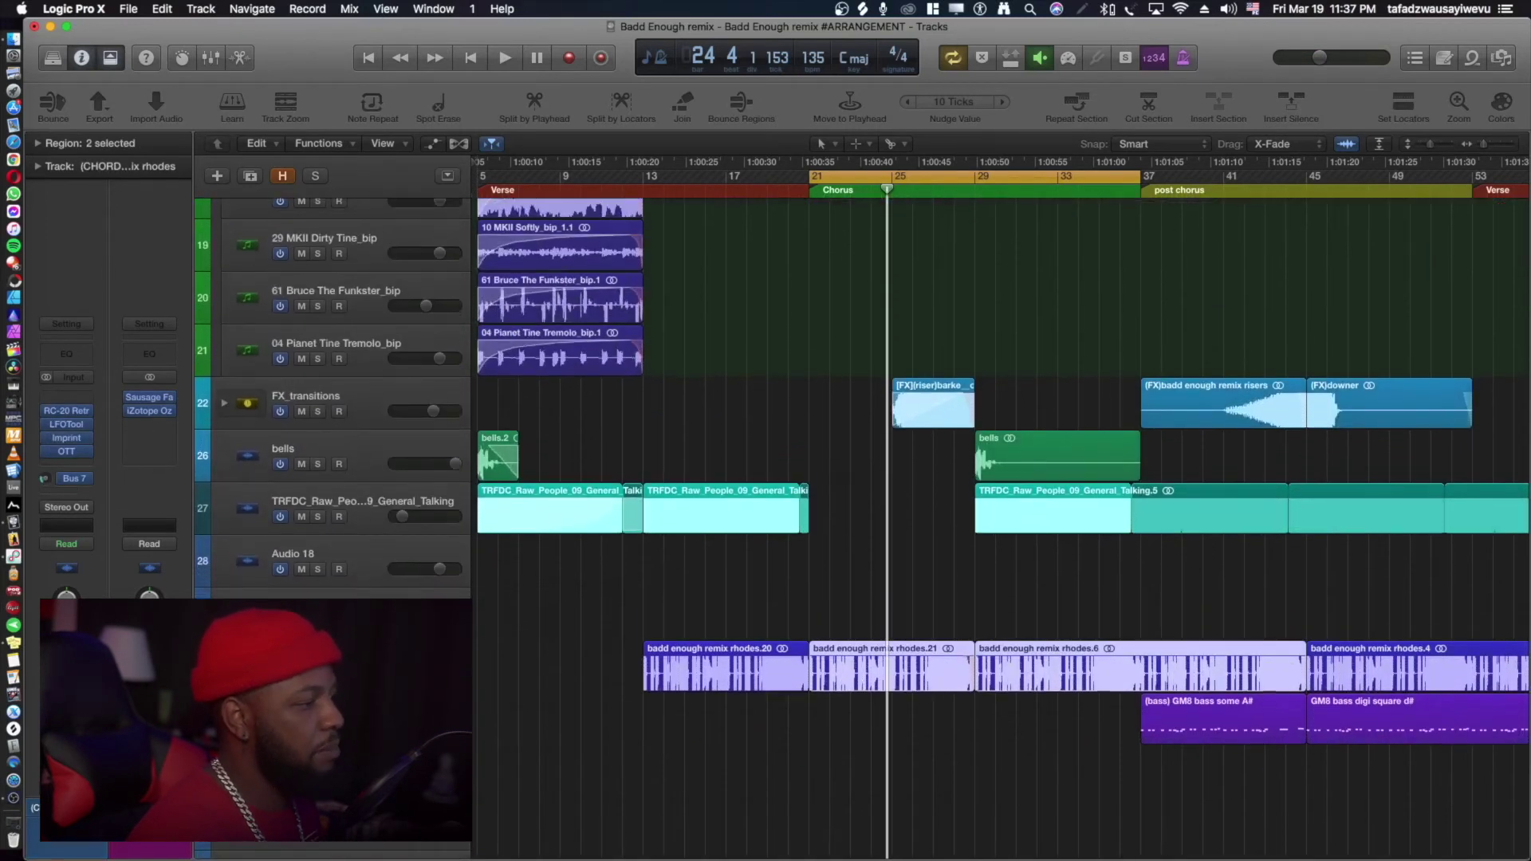
{"action": "scroll", "coordinate": [371, 654], "scroll_direction": "up", "scroll_amount": 1}
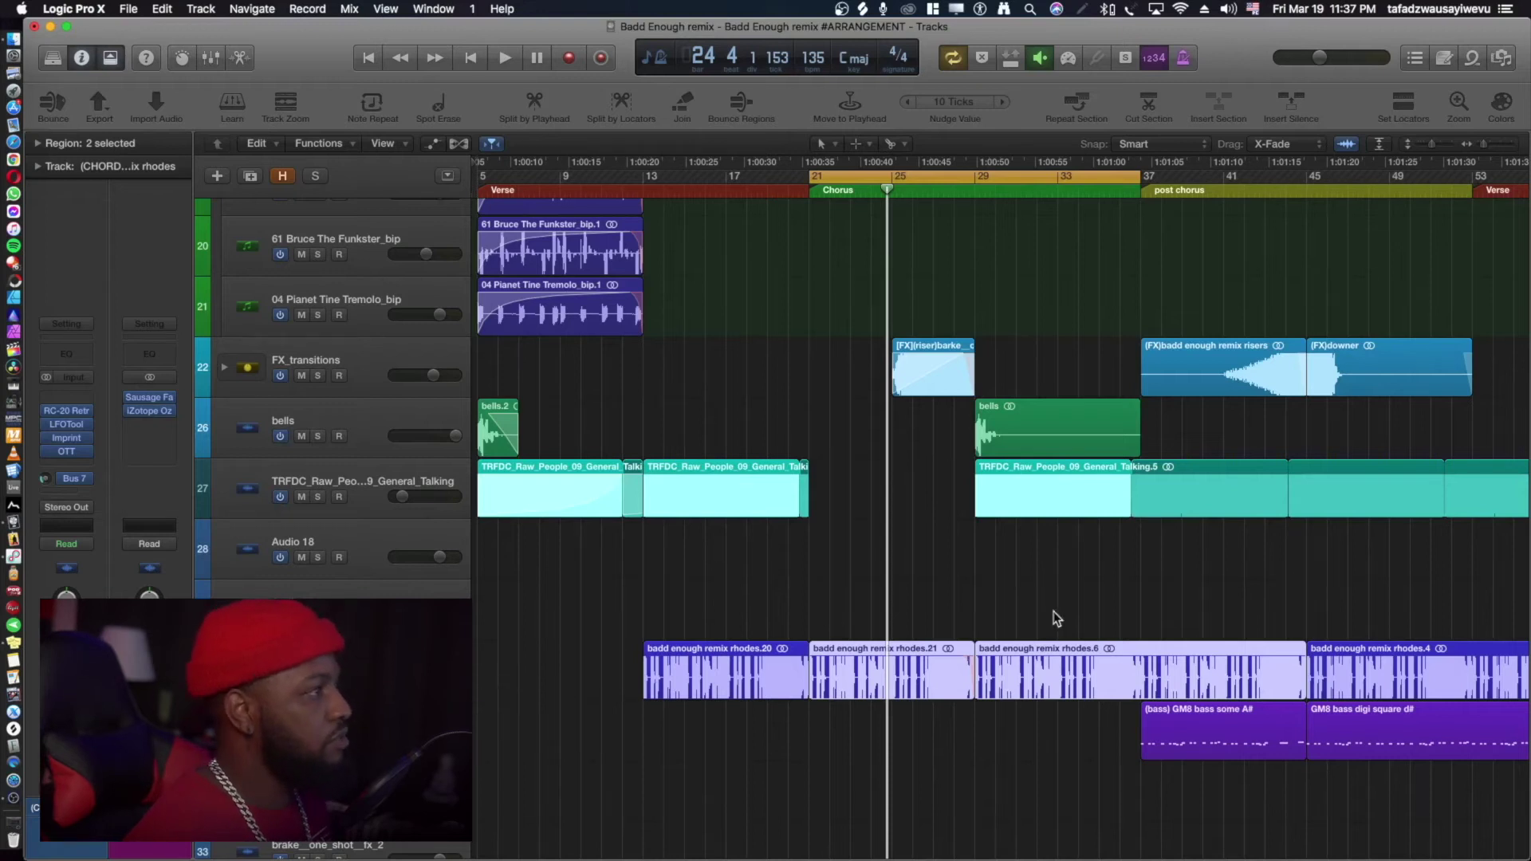
Solo the rhodes chords track and listen to its chorus part, pausing and resuming playback within the cycle range.
{"action": "key", "text": "ctrl+s"}
{"action": "key", "text": "shift+space"}
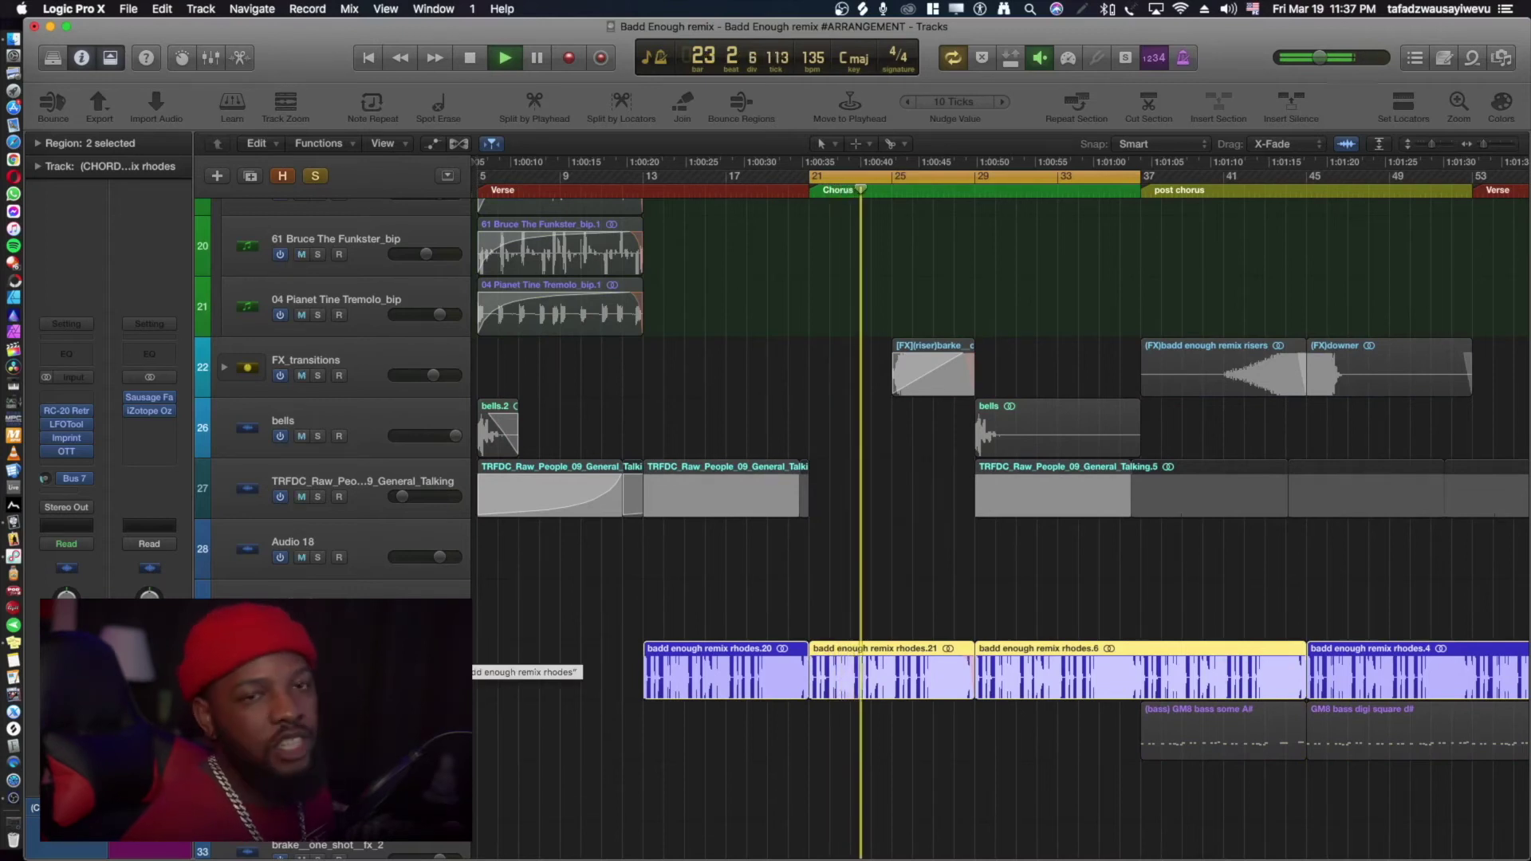
{"action": "key", "text": "space"}
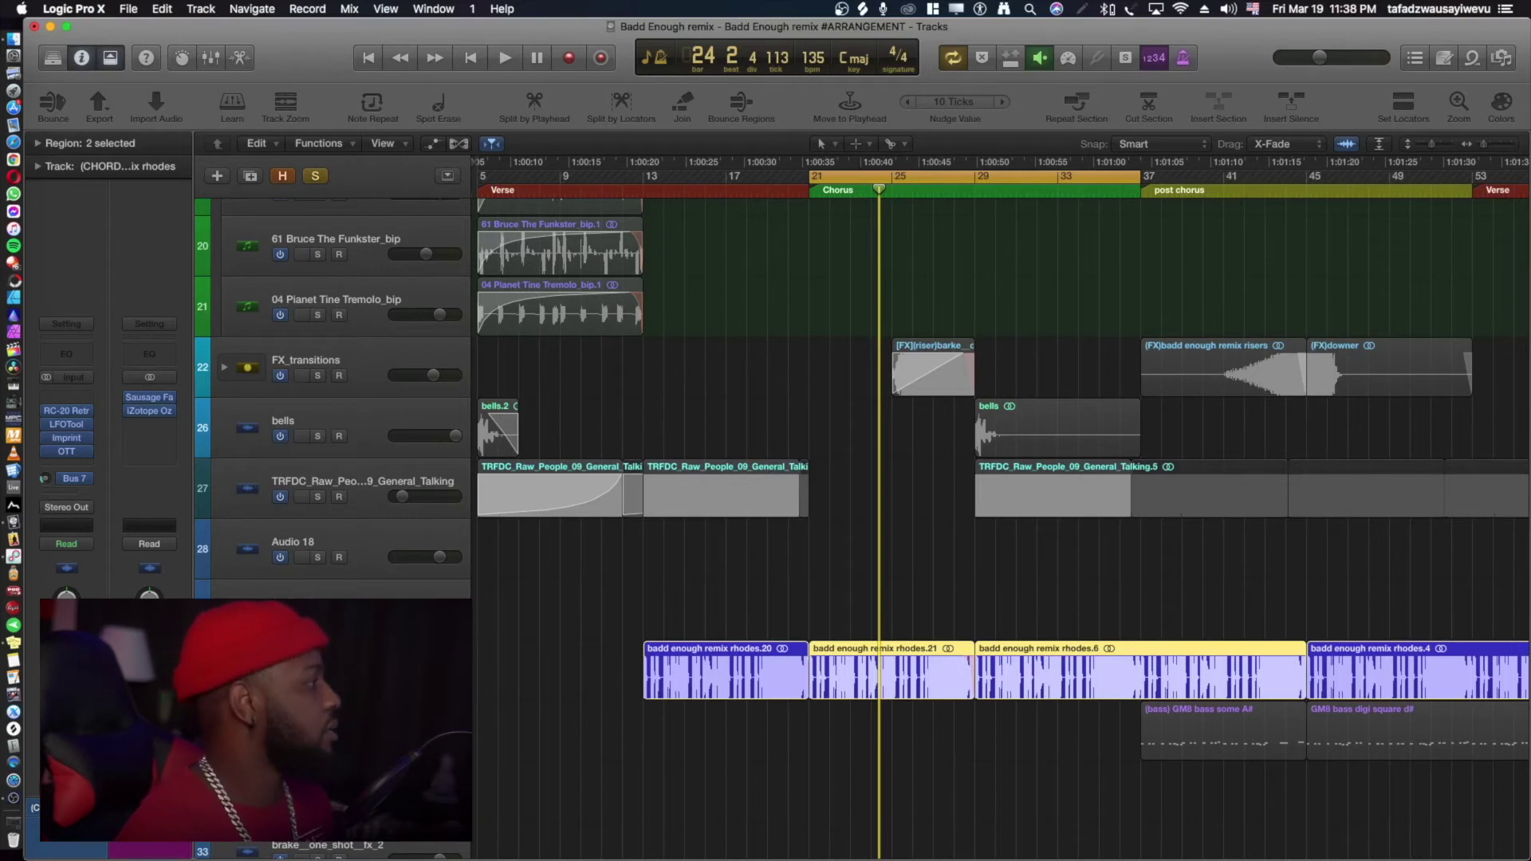
{"action": "key", "text": "space"}
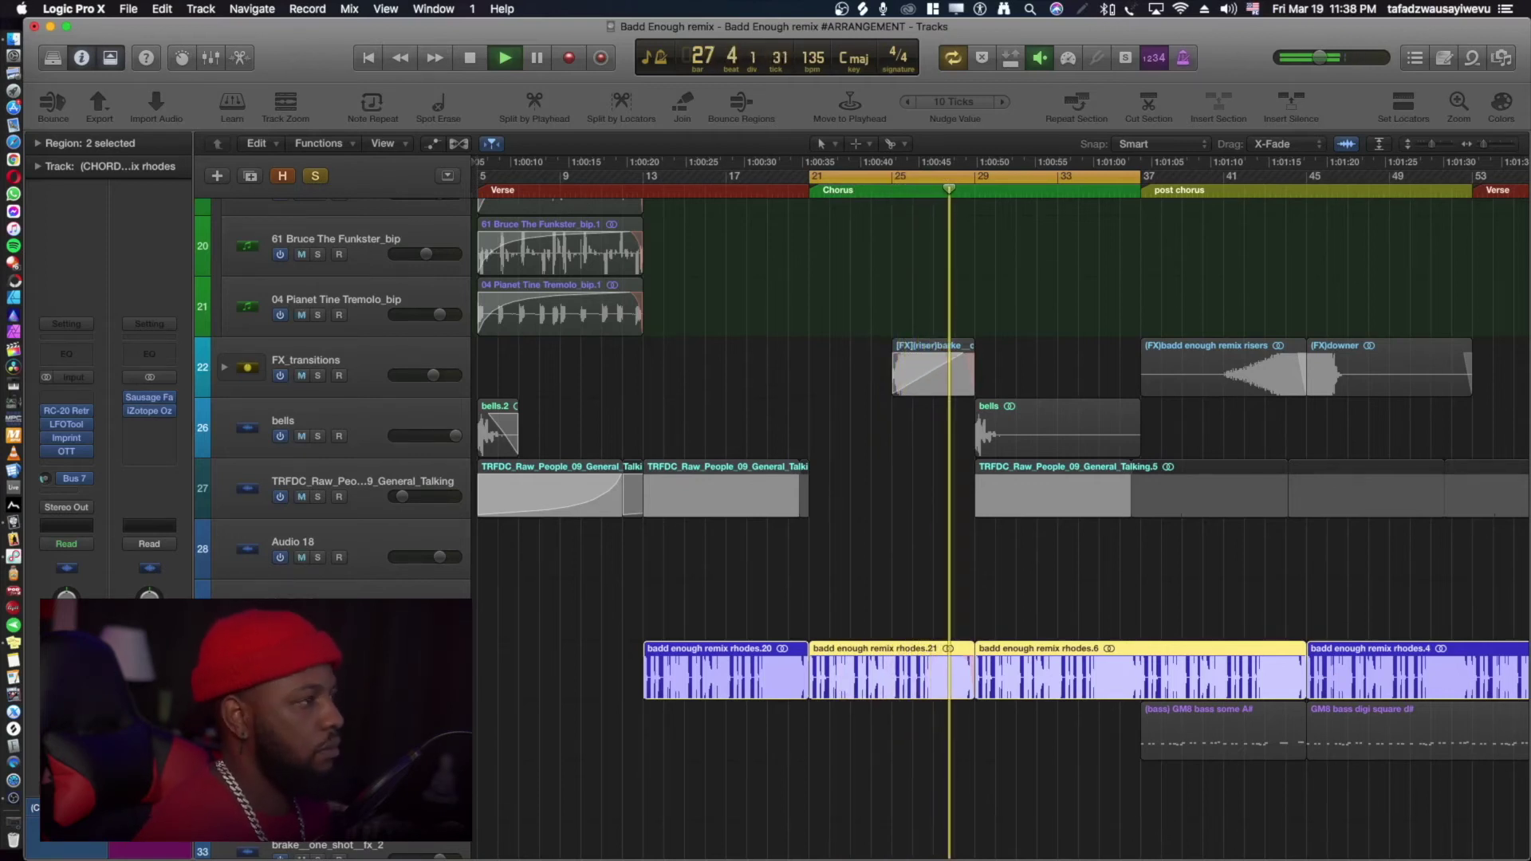
{"action": "key", "text": "space"}
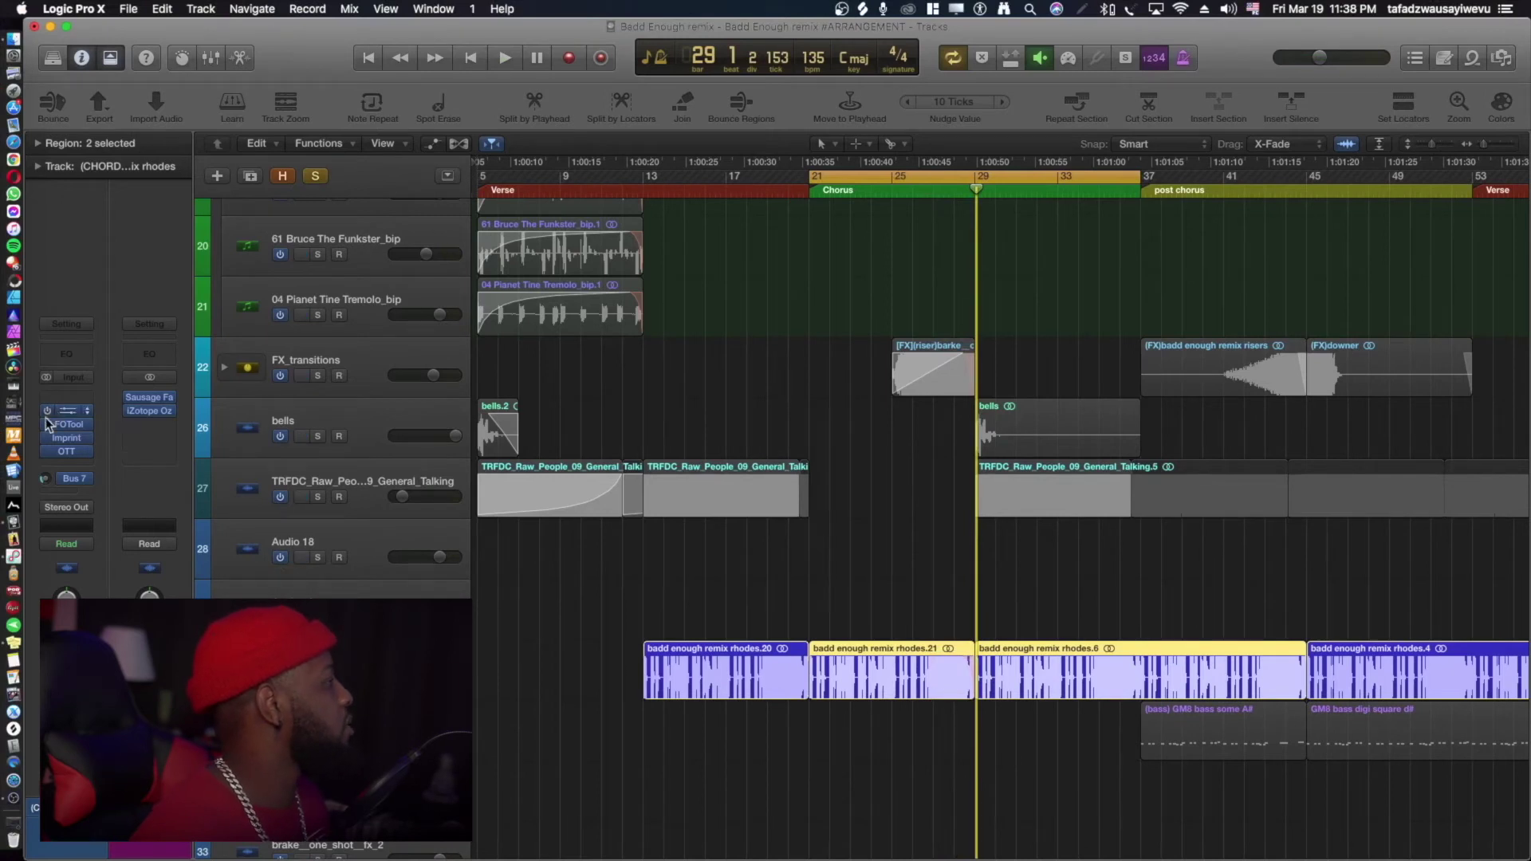
{"action": "key", "text": "space"}
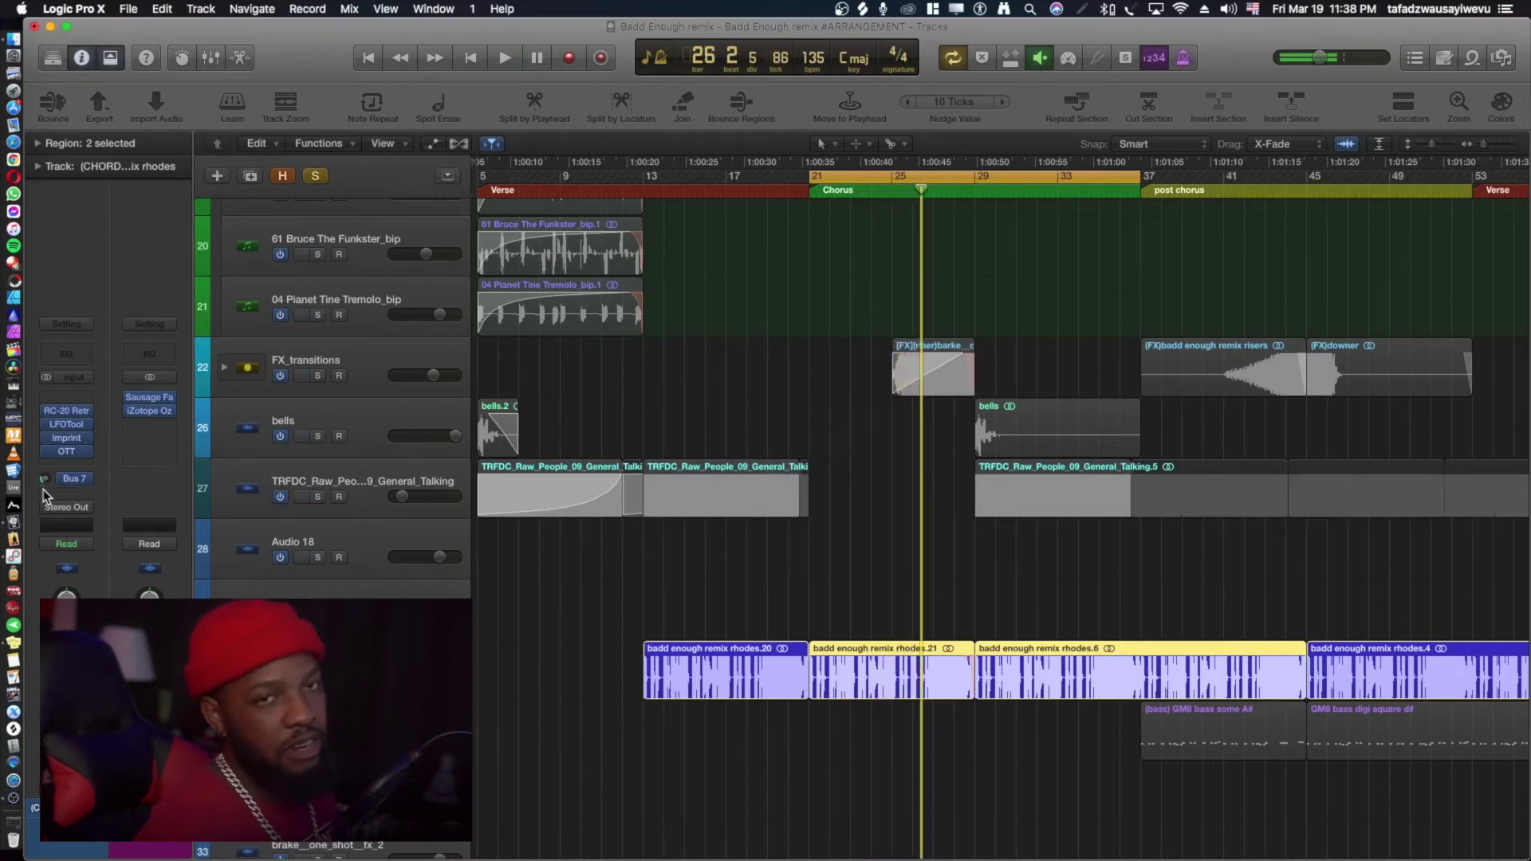
Inspect the RC-20 Retro Color, LFOTool and Imprint settings on the rhodes chords track, closing each plug-in window.
{"action": "left_click", "coordinate": [68, 413]}
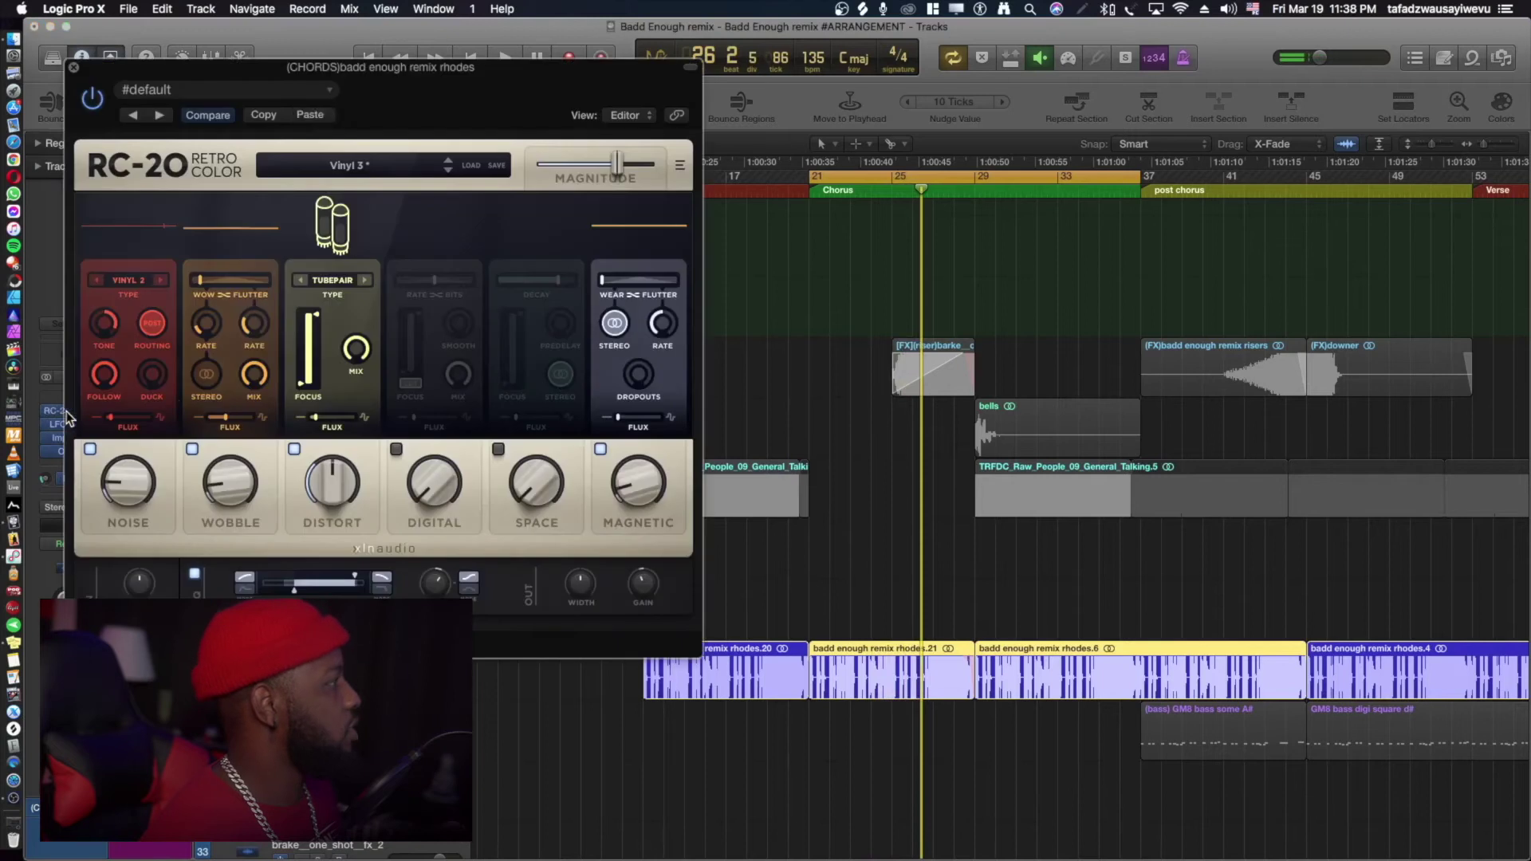
{"action": "left_click", "coordinate": [72, 68]}
{"action": "left_click", "coordinate": [67, 424]}
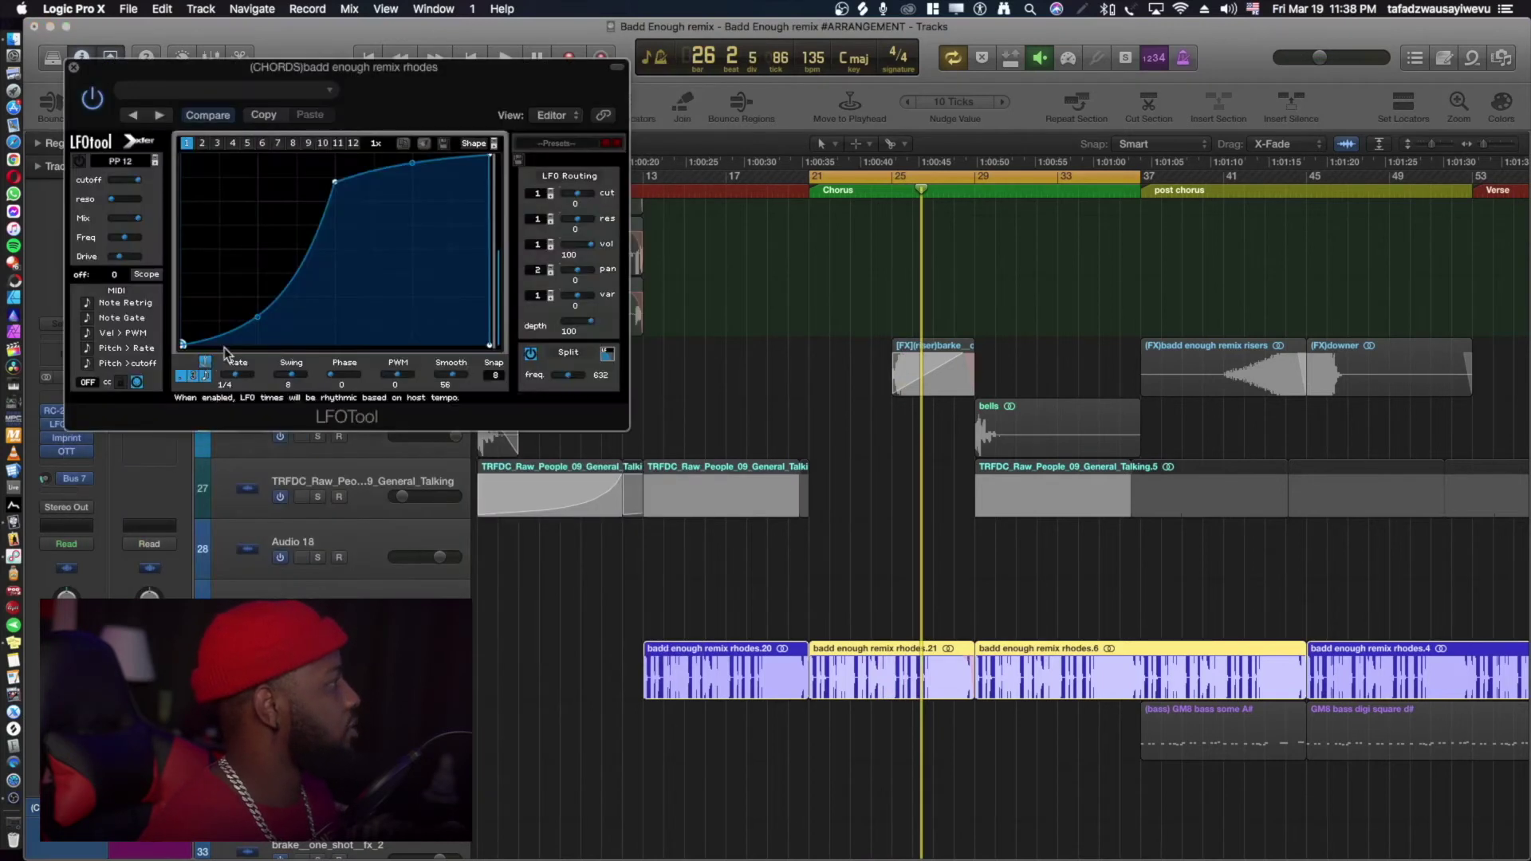
{"action": "left_click", "coordinate": [75, 68]}
{"action": "left_click", "coordinate": [64, 443]}
{"action": "left_click_drag", "start_coordinate": [395, 86], "coordinate": [585, 92]}
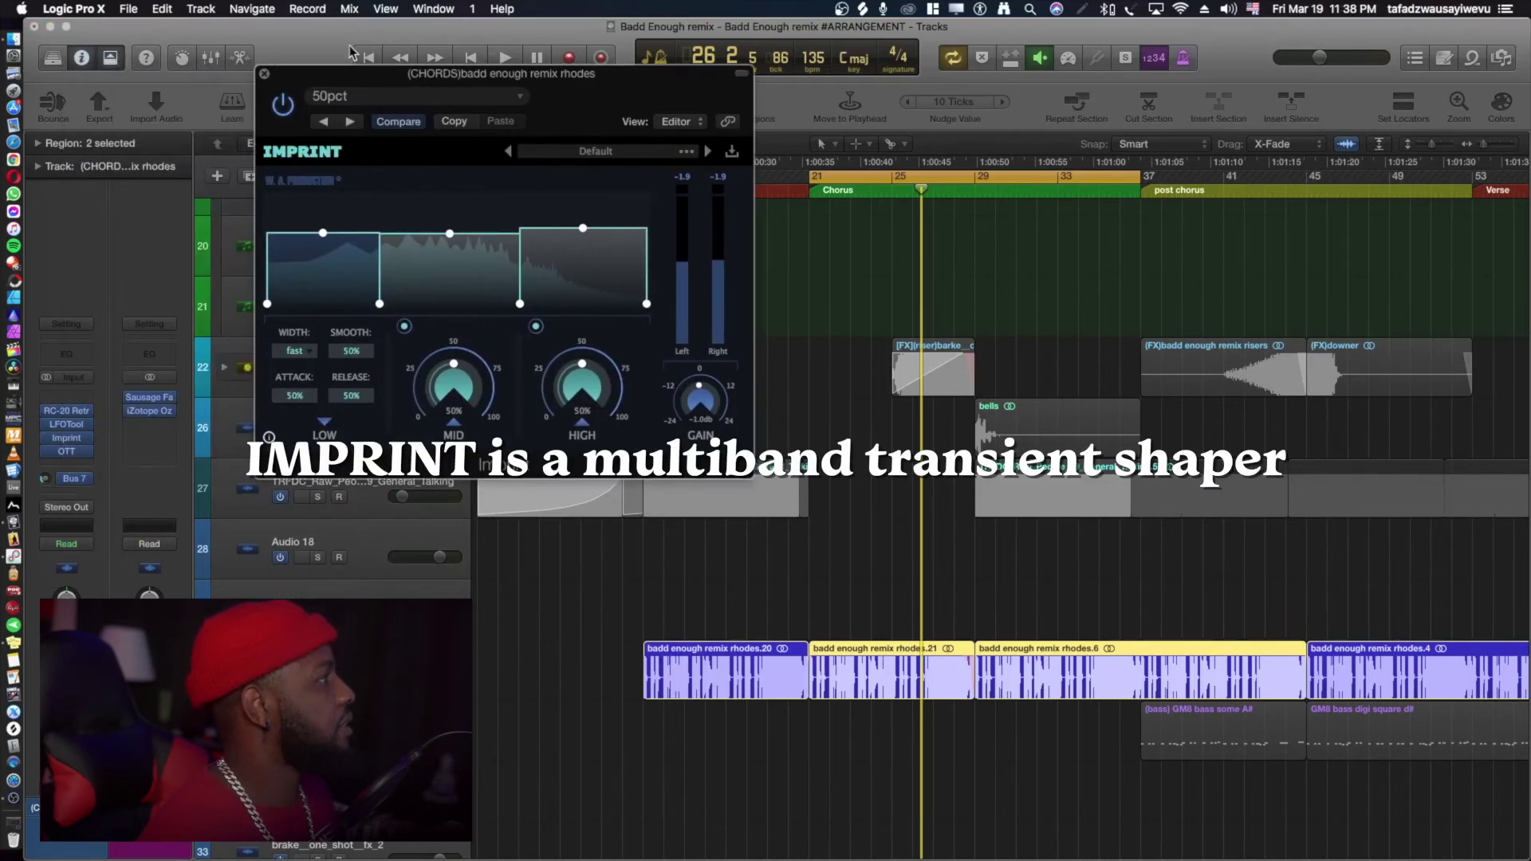
{"action": "left_click", "coordinate": [264, 75]}
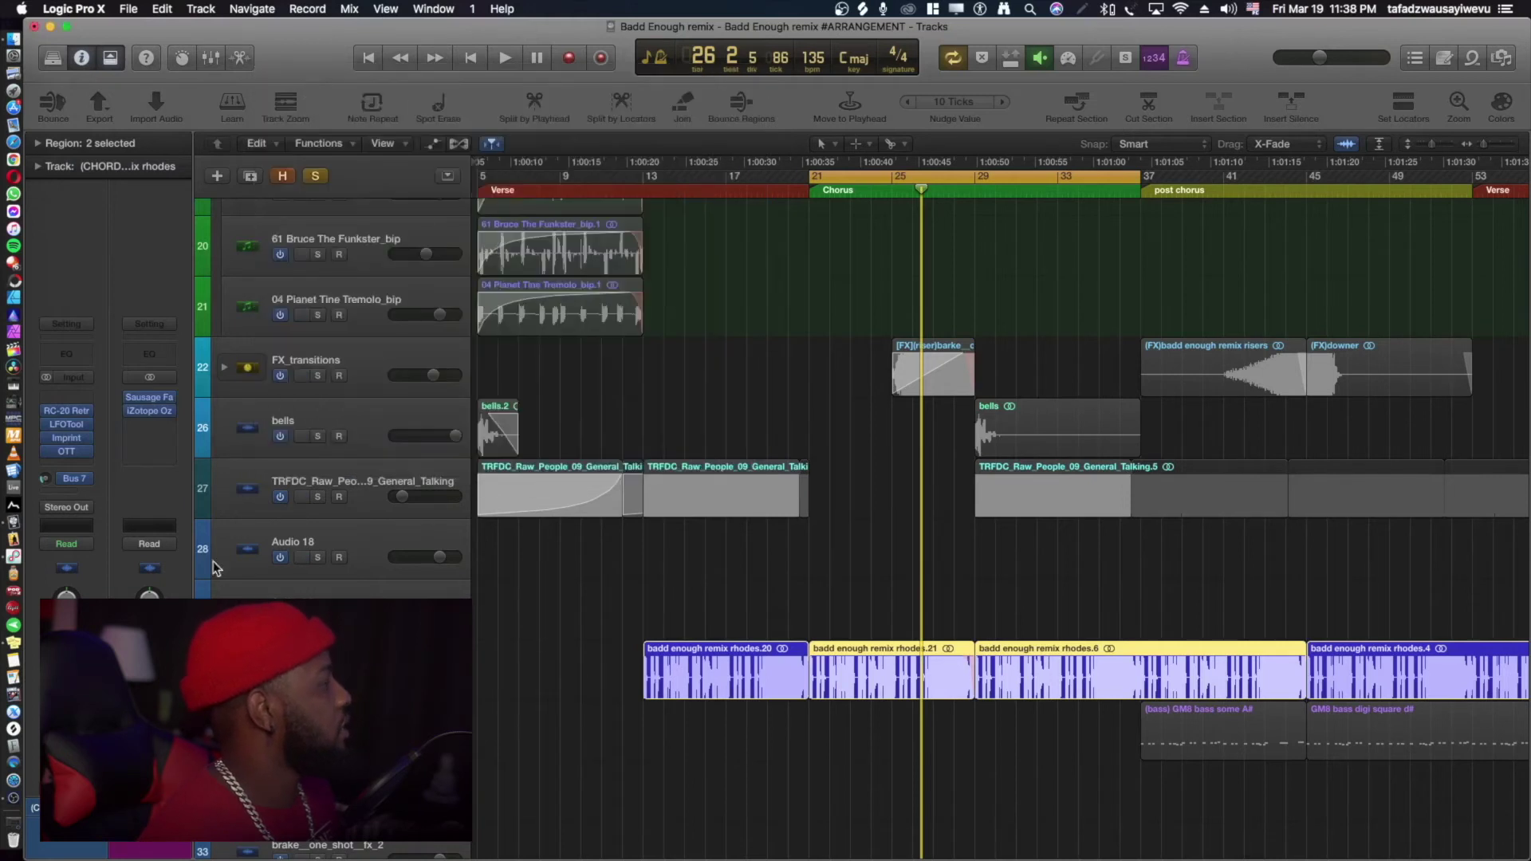
Check Imprint's mid-band controls on the rhodes chords track, then review its OTT settings and close both plug-ins.
{"action": "left_click", "coordinate": [67, 438]}
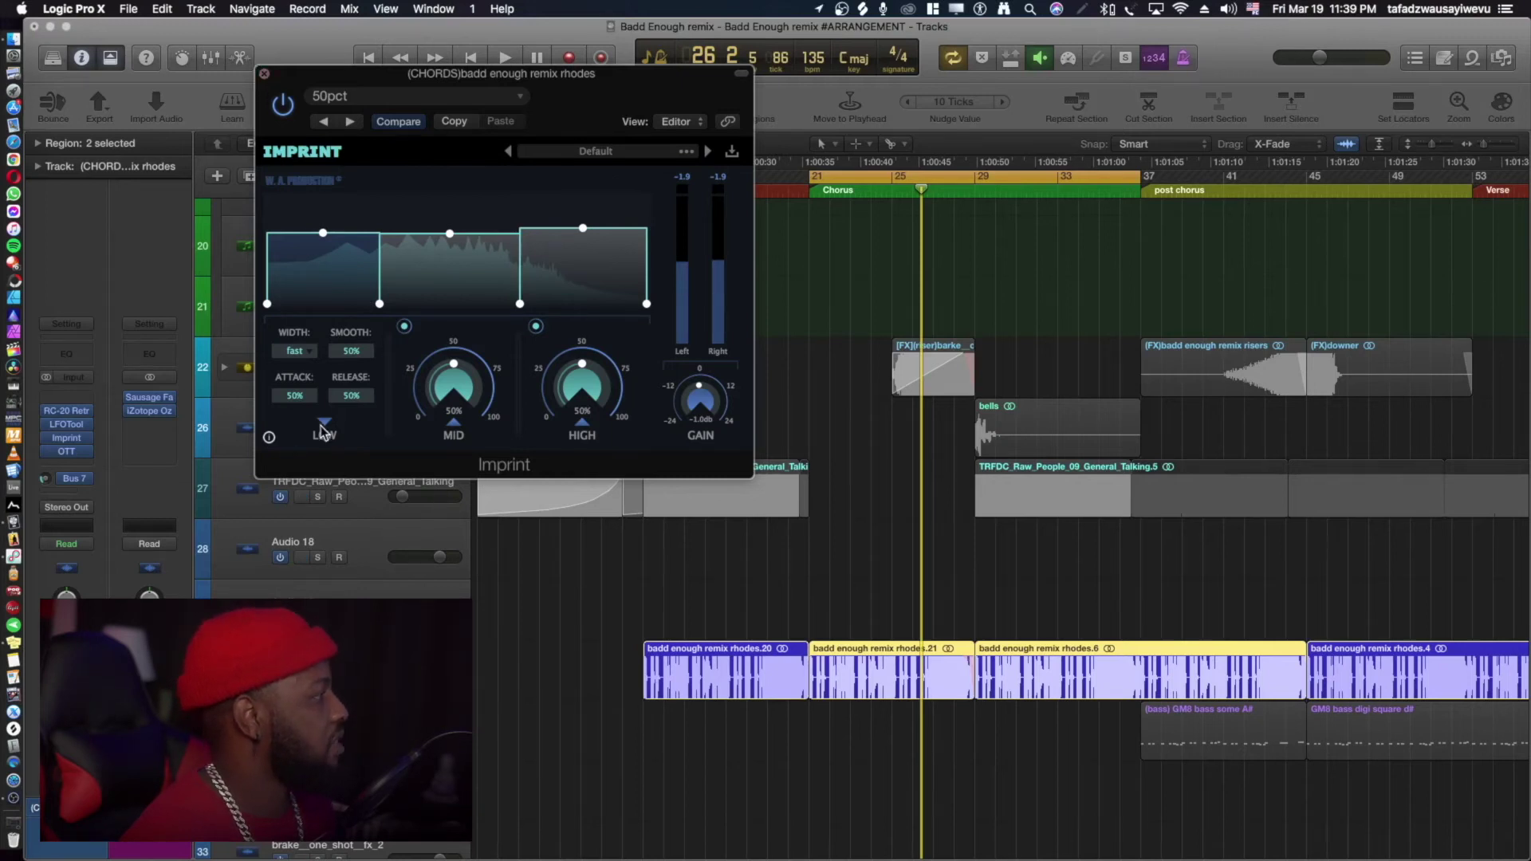
{"action": "left_click", "coordinate": [453, 424]}
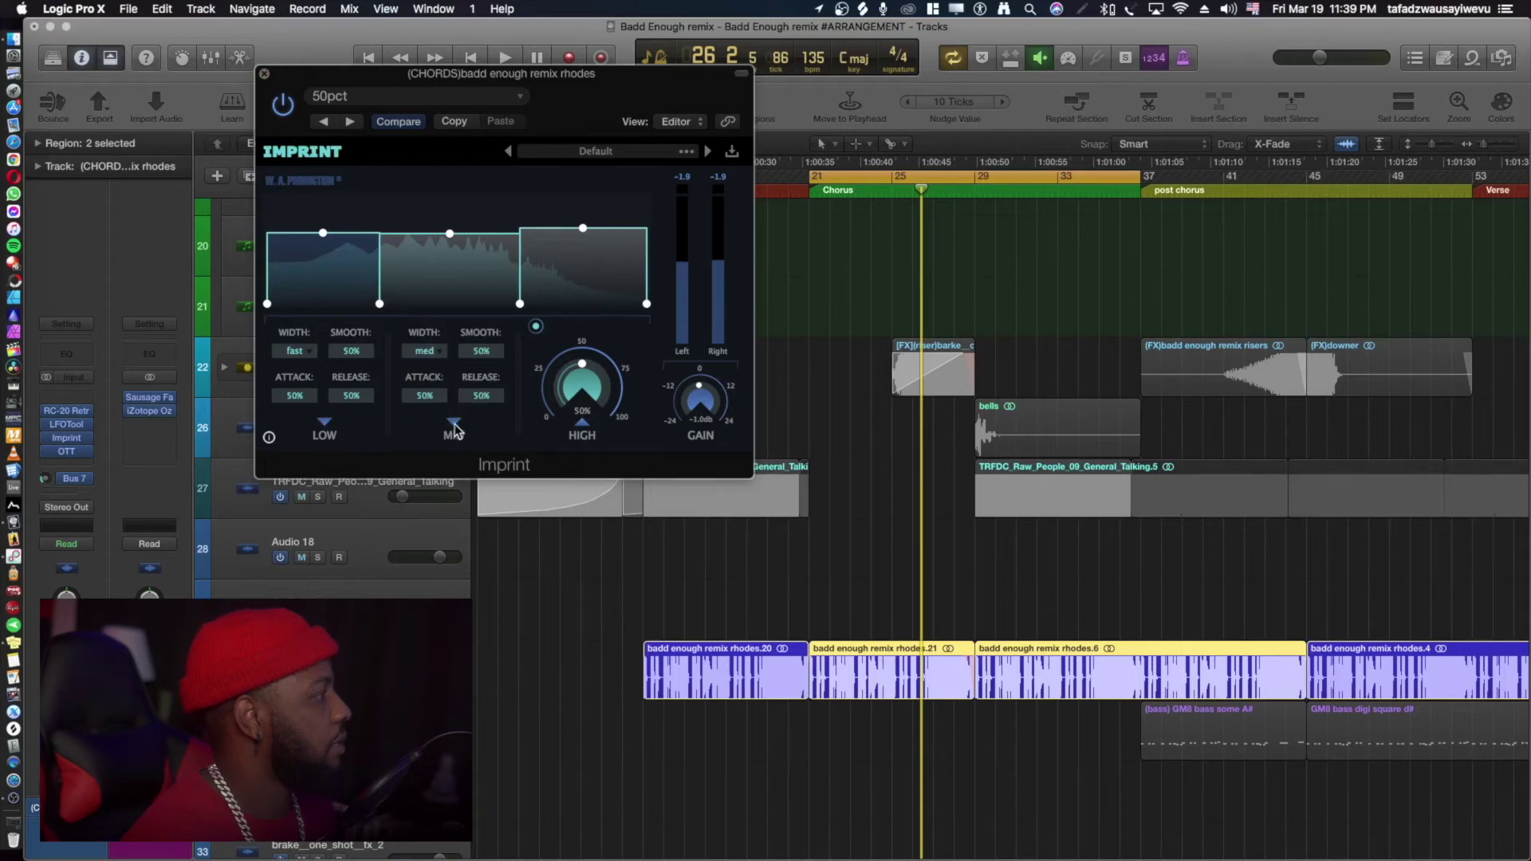
{"action": "left_click", "coordinate": [454, 424]}
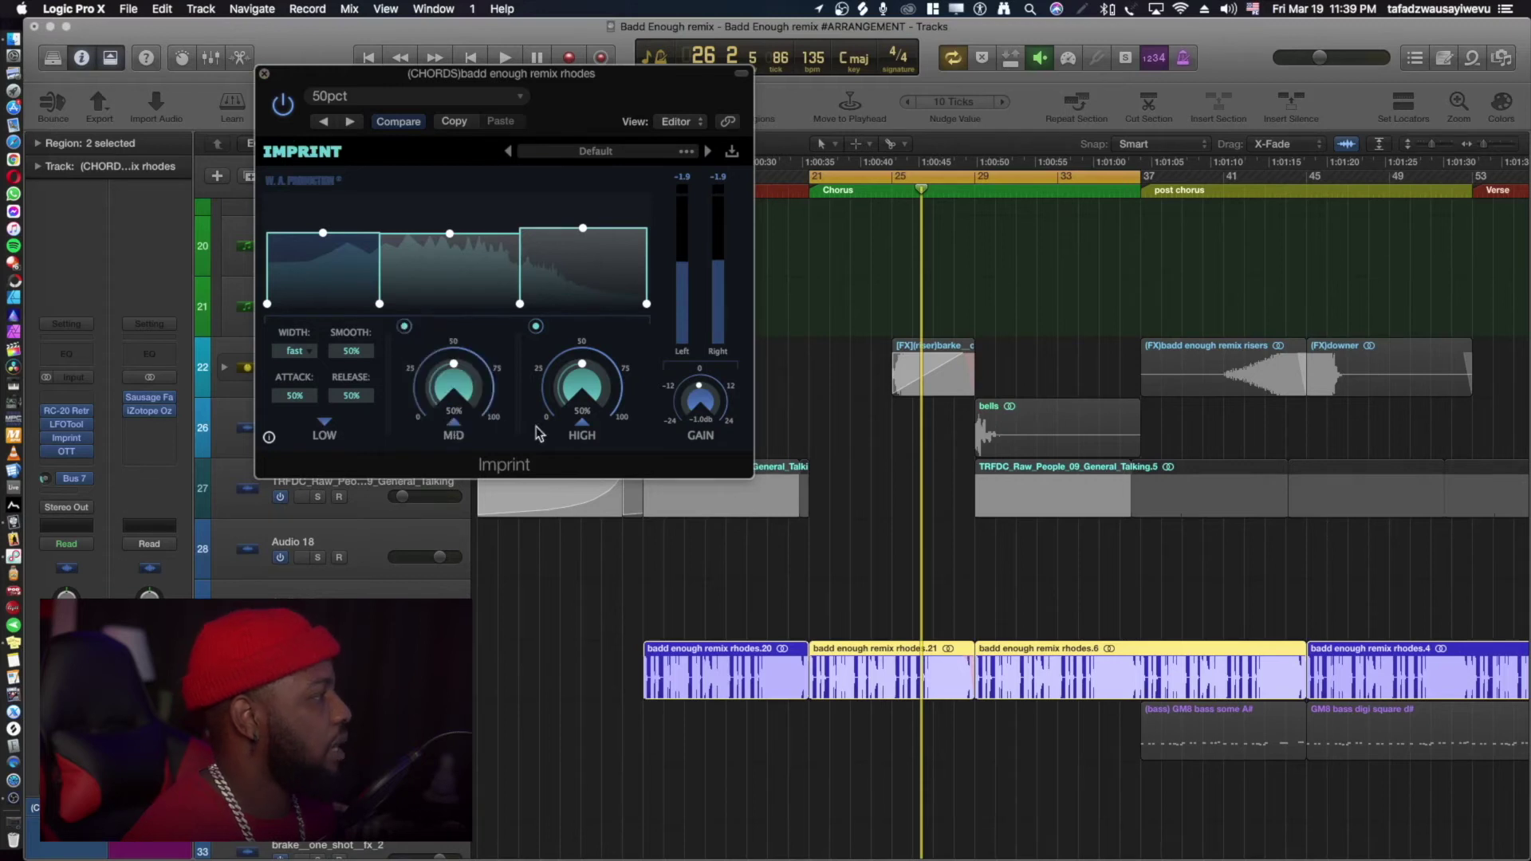
{"action": "left_click", "coordinate": [264, 75]}
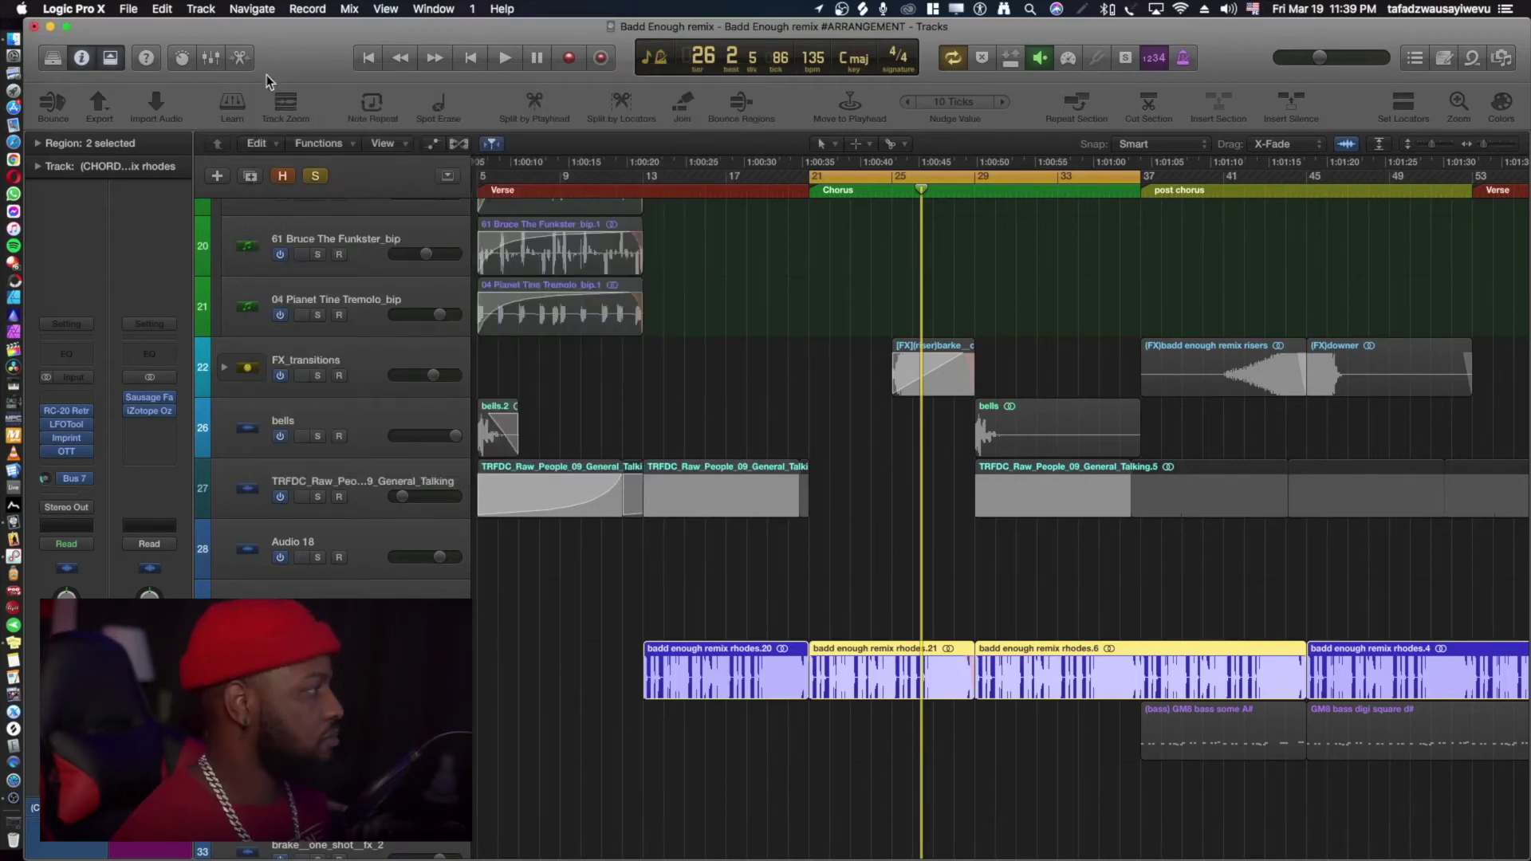
{"action": "left_click", "coordinate": [70, 452]}
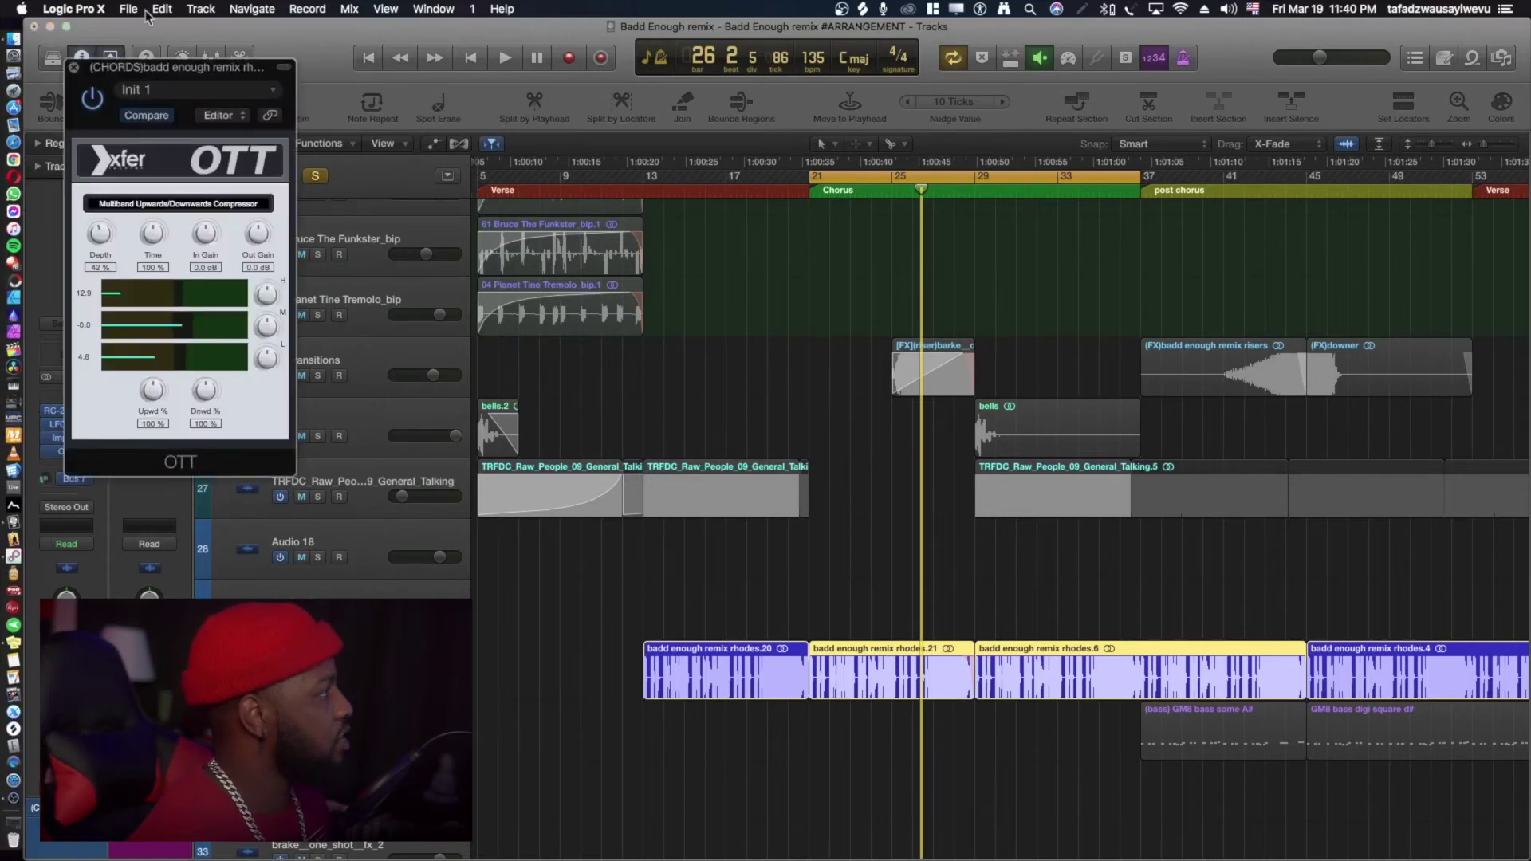
{"action": "left_click", "coordinate": [74, 68]}
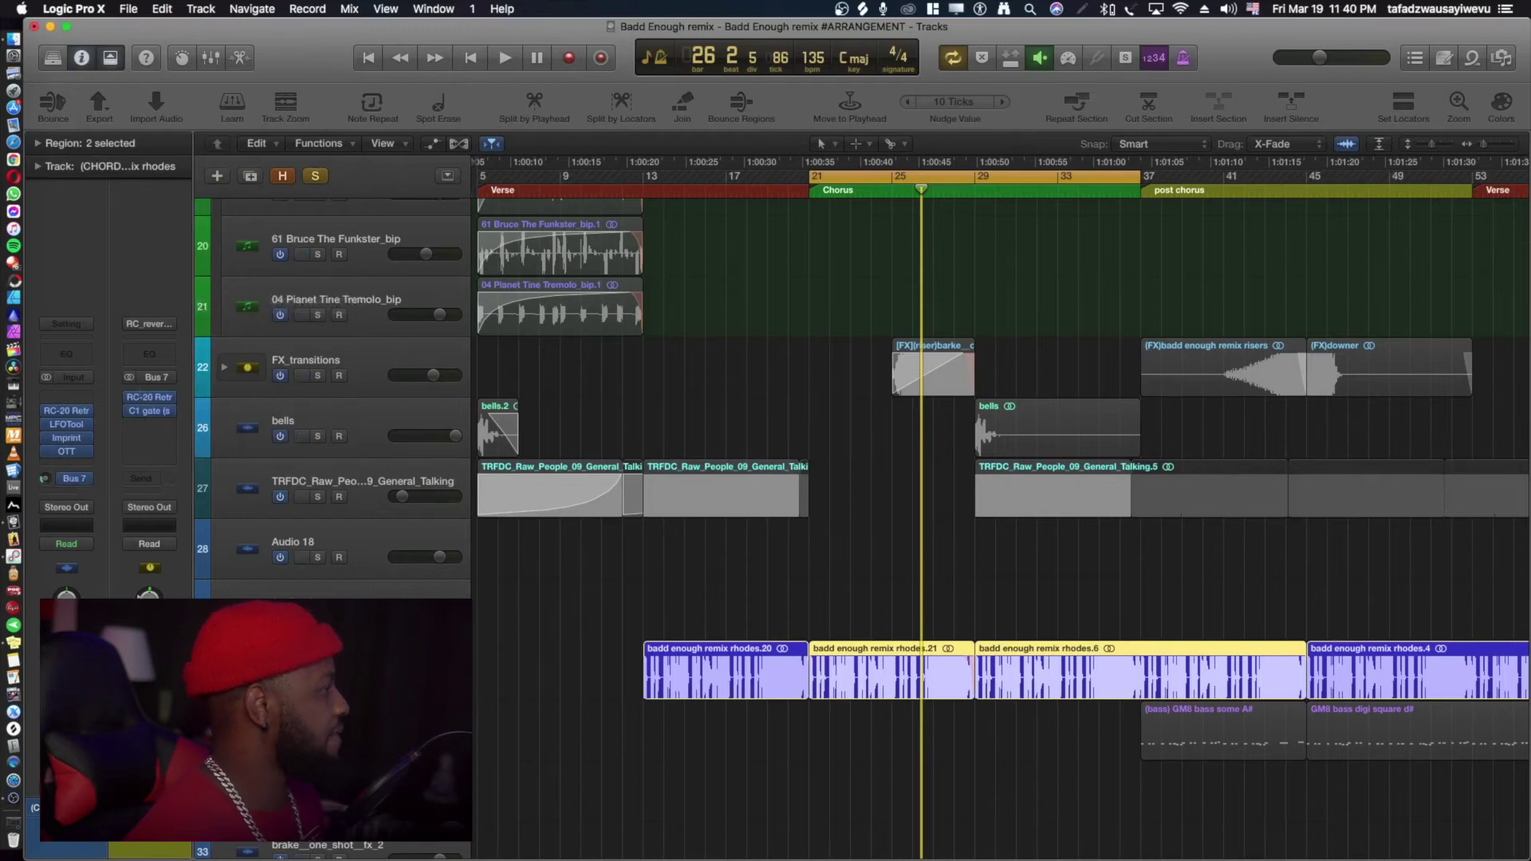
Review the RC-20 Space reverb and the Bus 7 side-chained C1 gate on the RC_reverb_gate aux.
{"action": "left_click", "coordinate": [150, 397]}
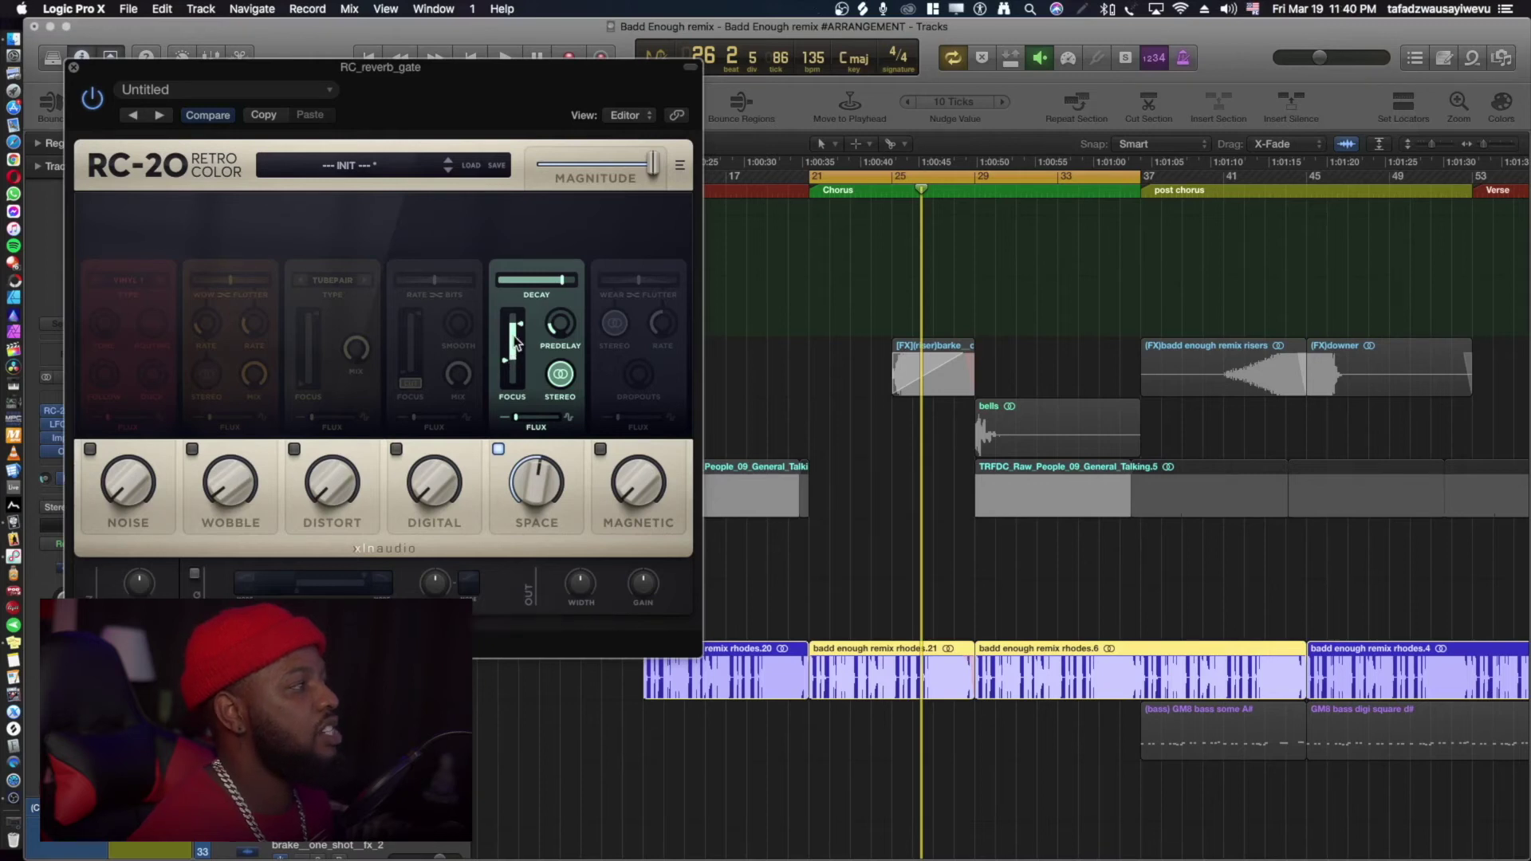
{"action": "left_click", "coordinate": [72, 68]}
{"action": "left_click", "coordinate": [159, 412]}
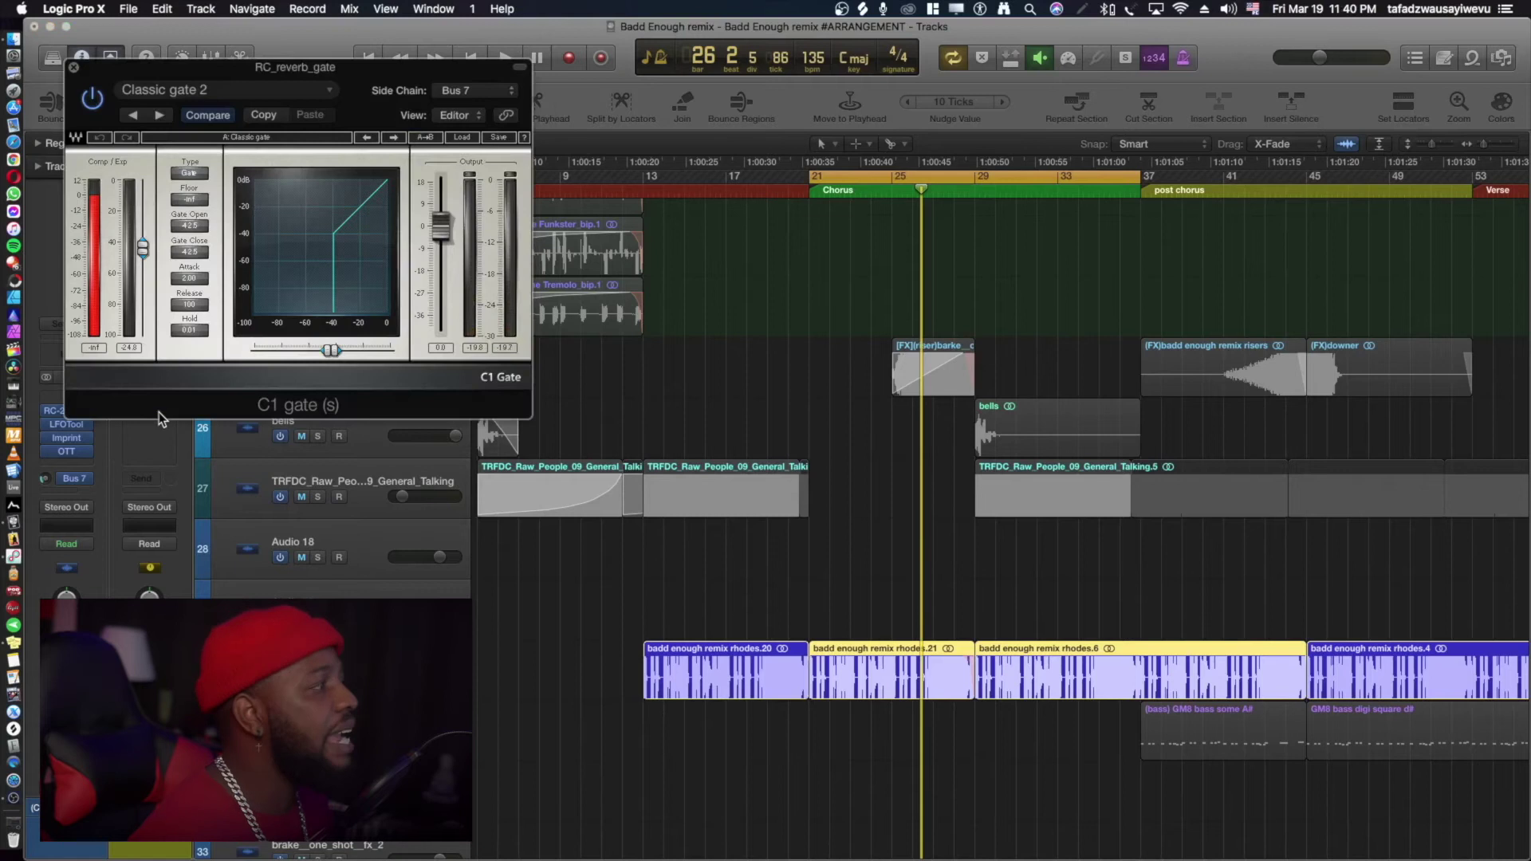
{"action": "left_click", "coordinate": [74, 70]}
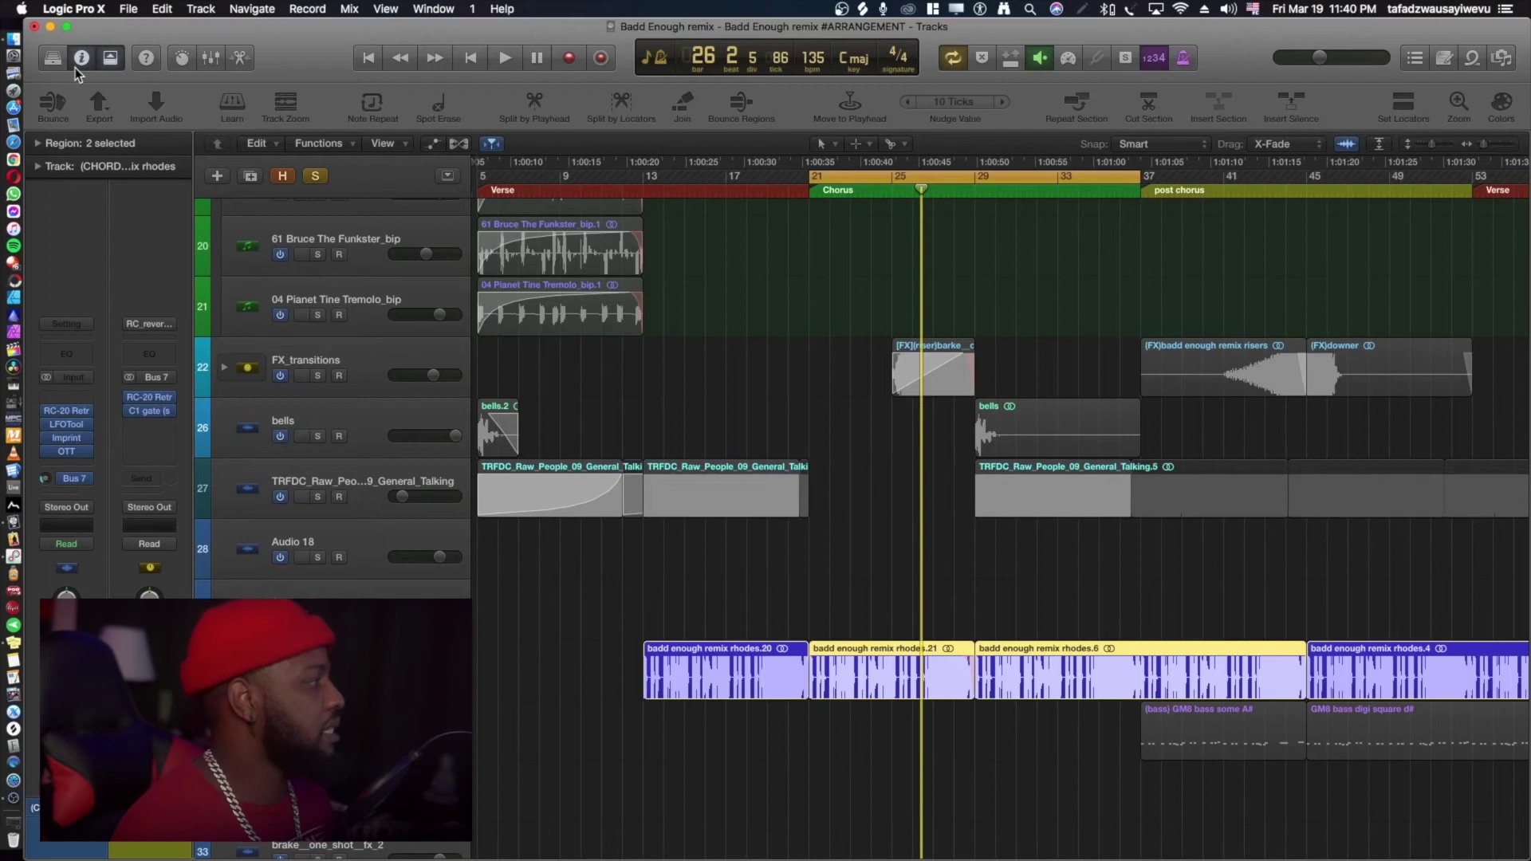
Play the chorus from bar 21, then solo and select the FX_transitions track to hear its riser before stopping playback.
{"action": "scroll", "coordinate": [437, 499], "scroll_direction": "down", "scroll_amount": 5}
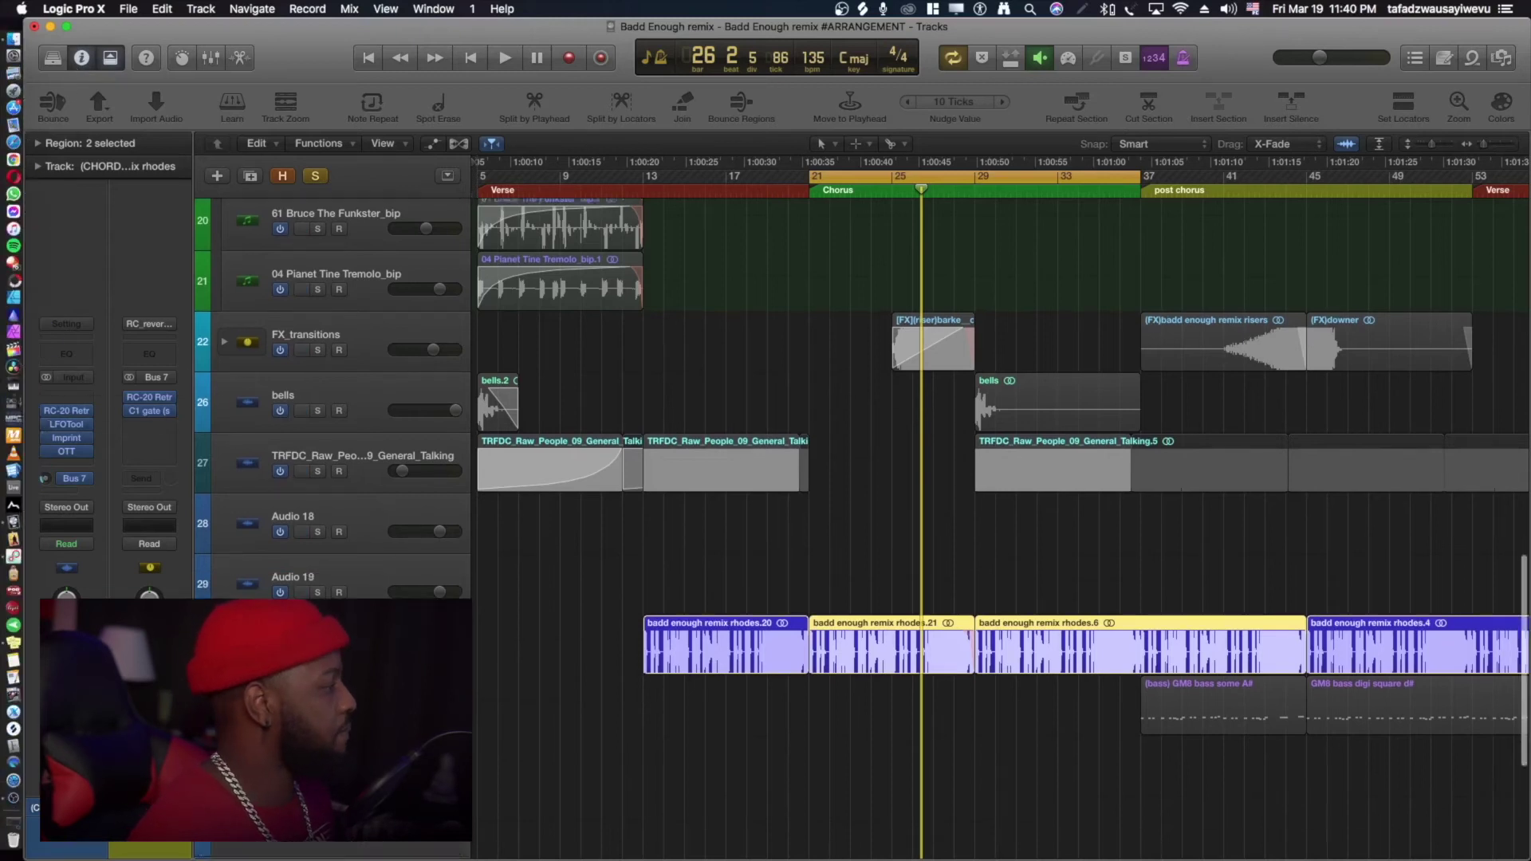
{"action": "key", "text": "space"}
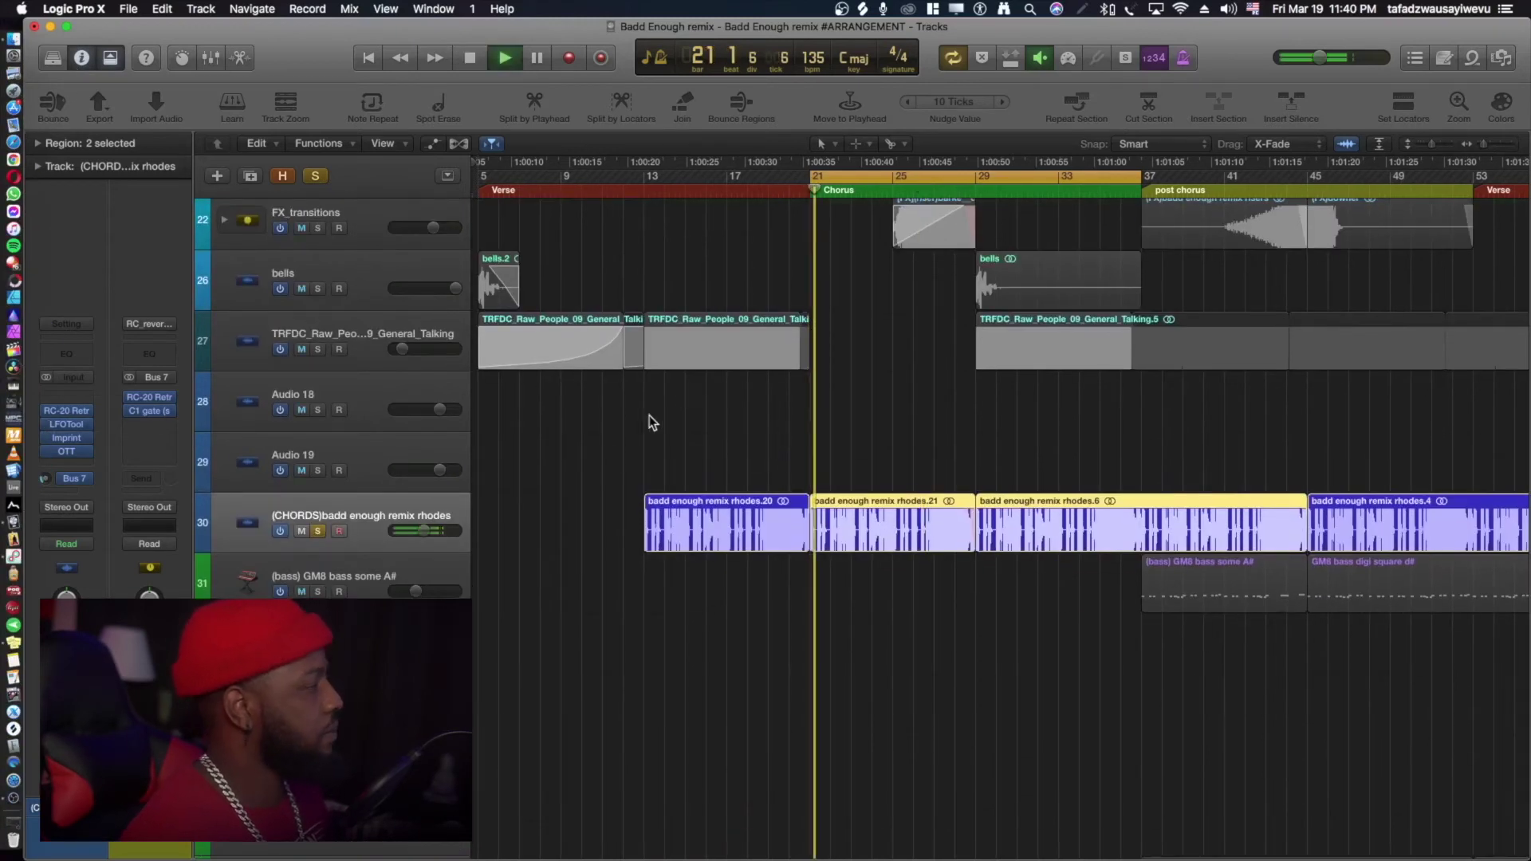
{"action": "scroll", "coordinate": [630, 501], "scroll_direction": "up", "scroll_amount": 8}
{"action": "scroll", "coordinate": [626, 502], "scroll_direction": "up", "scroll_amount": 20}
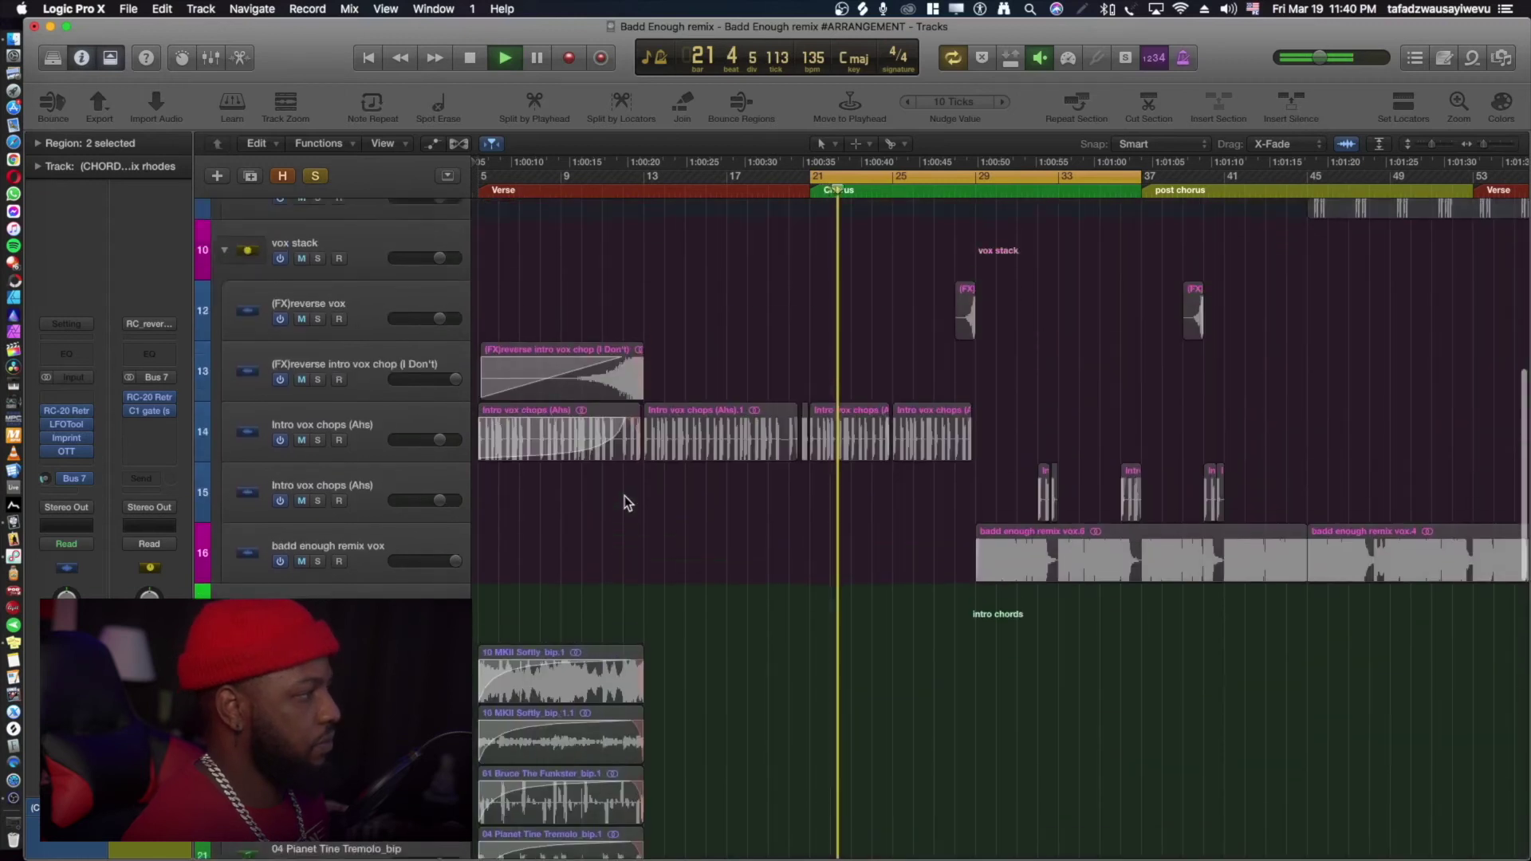
{"action": "scroll", "coordinate": [626, 499], "scroll_direction": "down", "scroll_amount": 15}
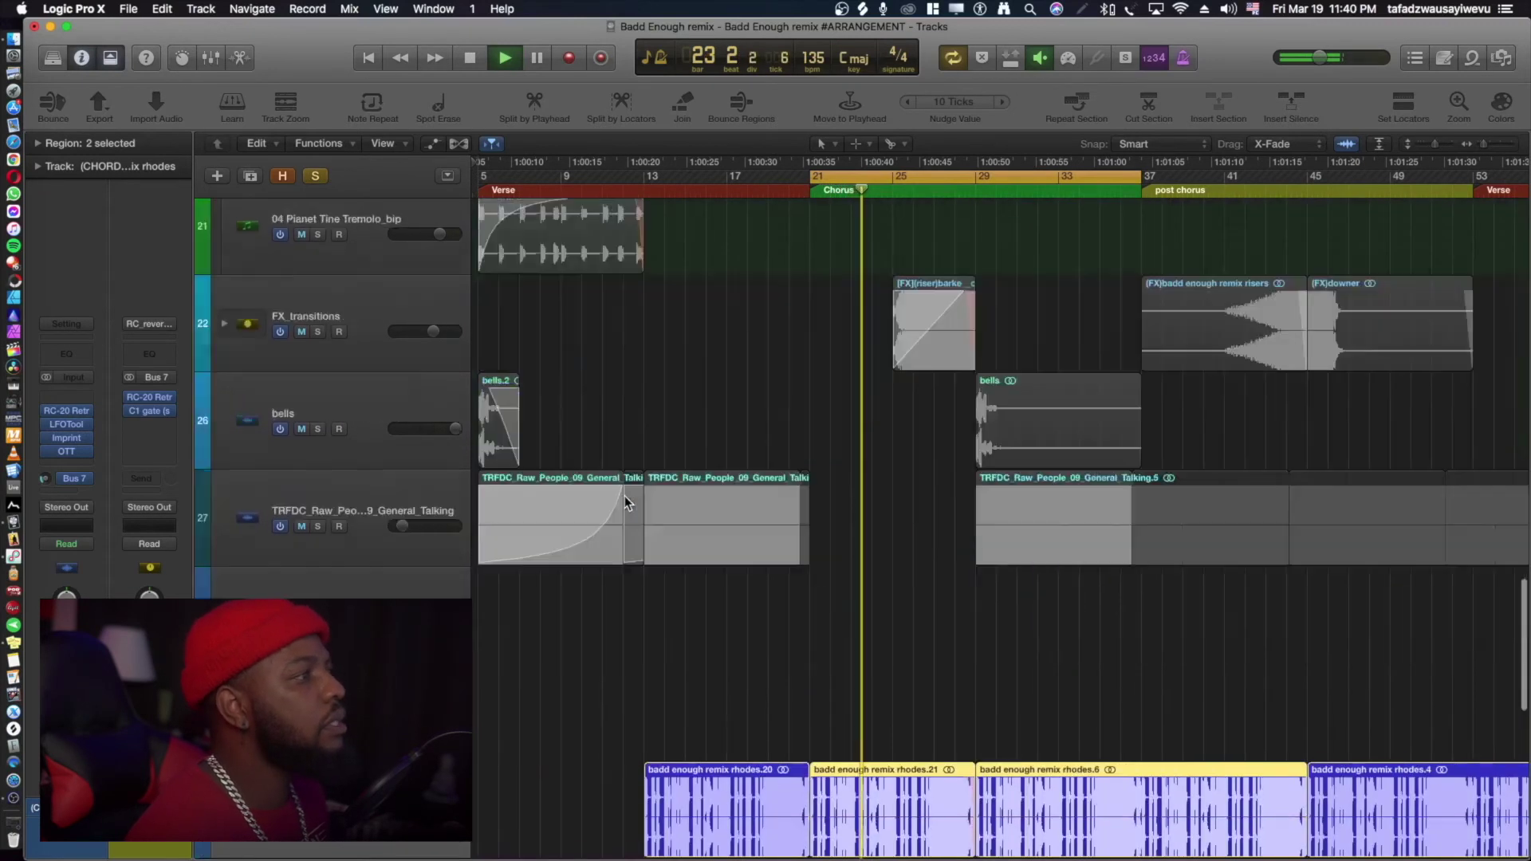
{"action": "scroll", "coordinate": [624, 496], "scroll_direction": "down", "scroll_amount": 6}
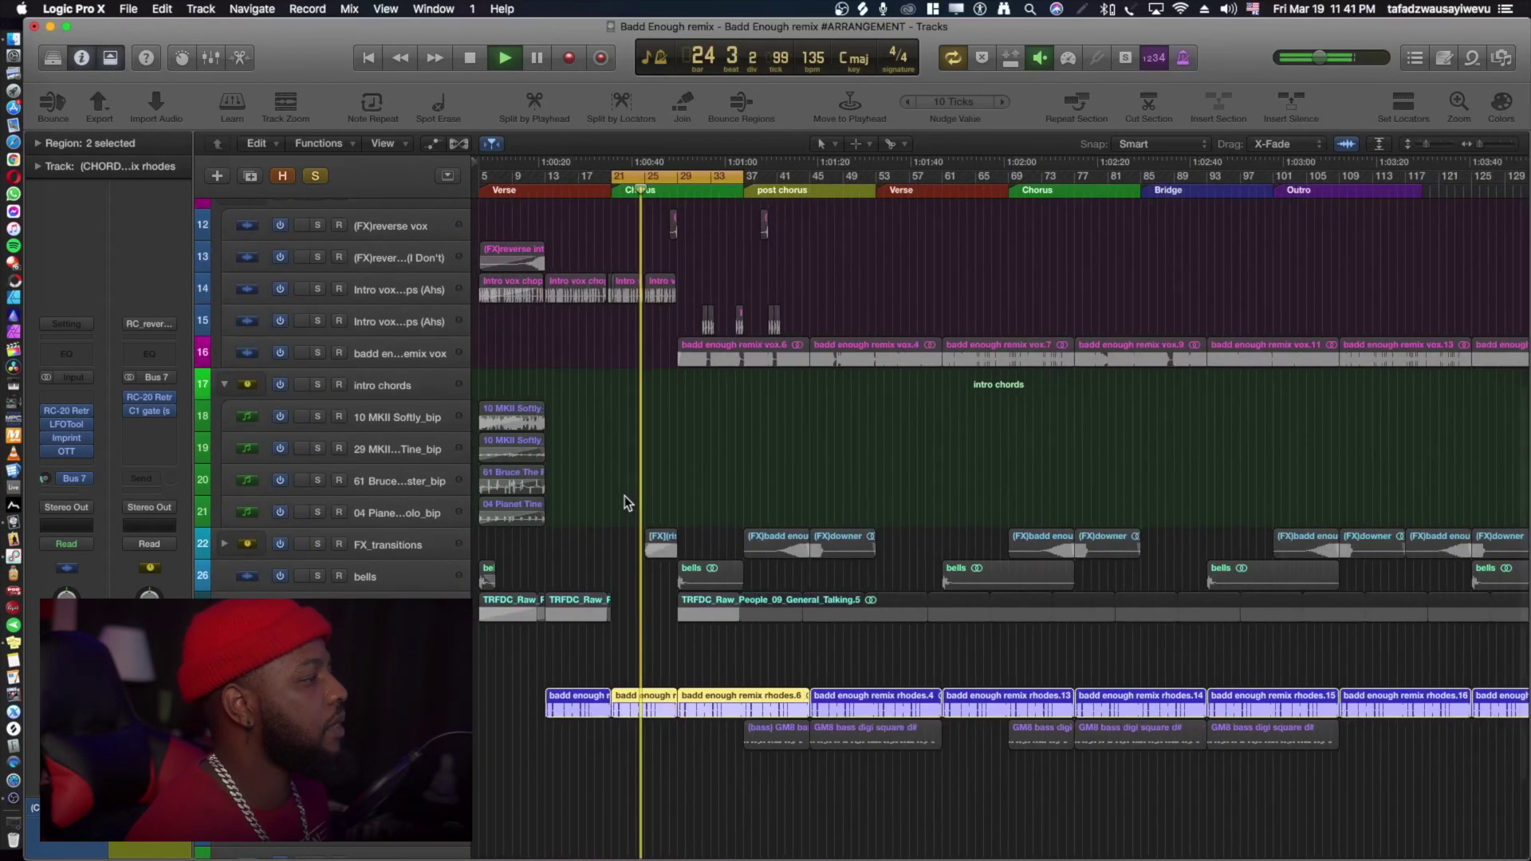
{"action": "left_click", "coordinate": [318, 544]}
{"action": "left_click", "coordinate": [391, 547]}
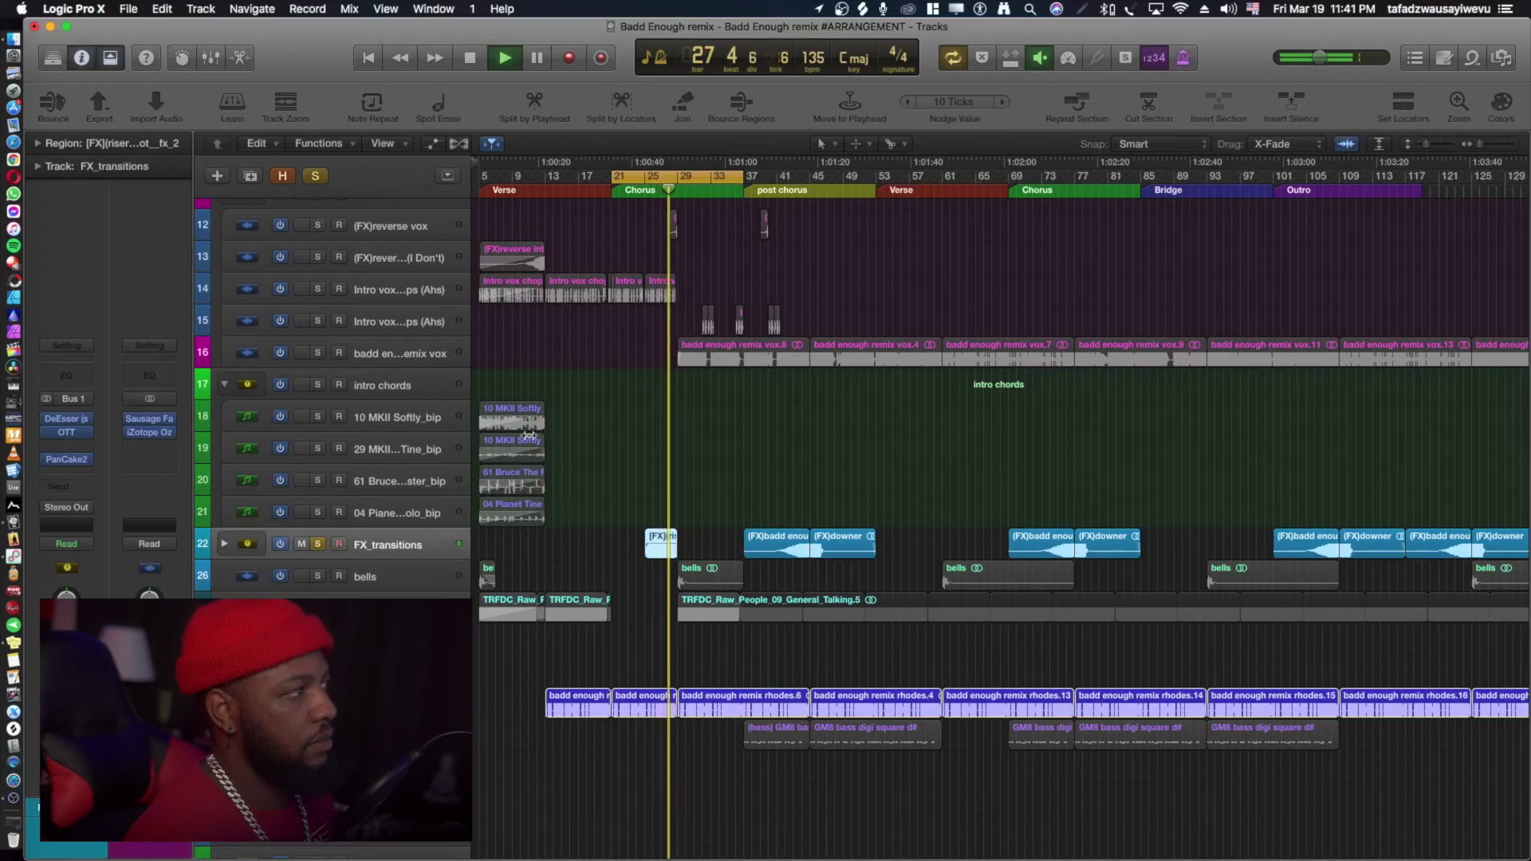
{"action": "key", "text": "space"}
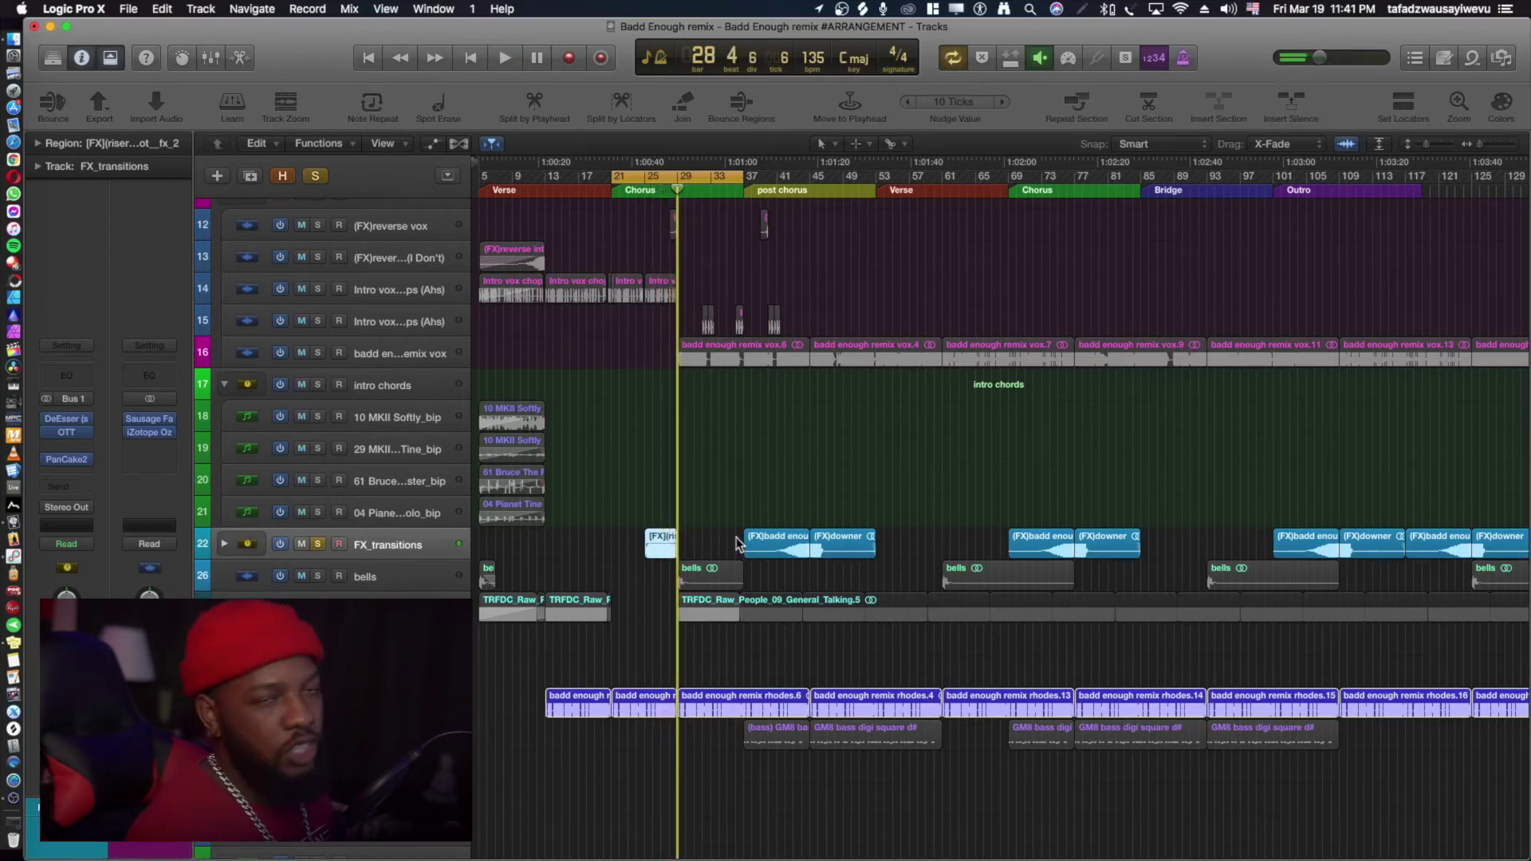
Inspect the DeEsser and OTT settings on the FX_transitions track.
{"action": "left_click", "coordinate": [73, 418]}
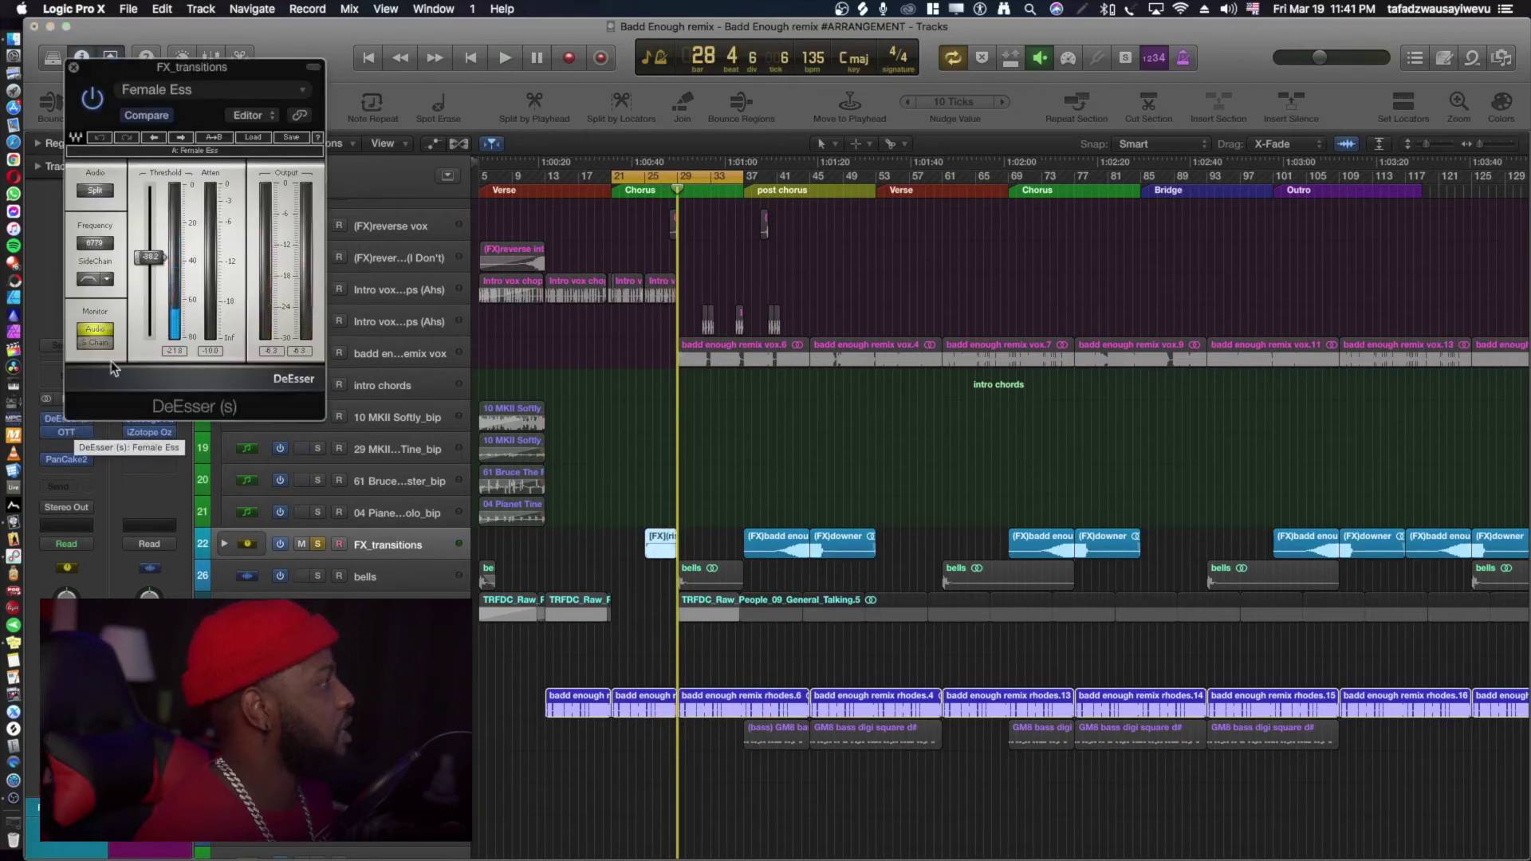
{"action": "left_click", "coordinate": [74, 68]}
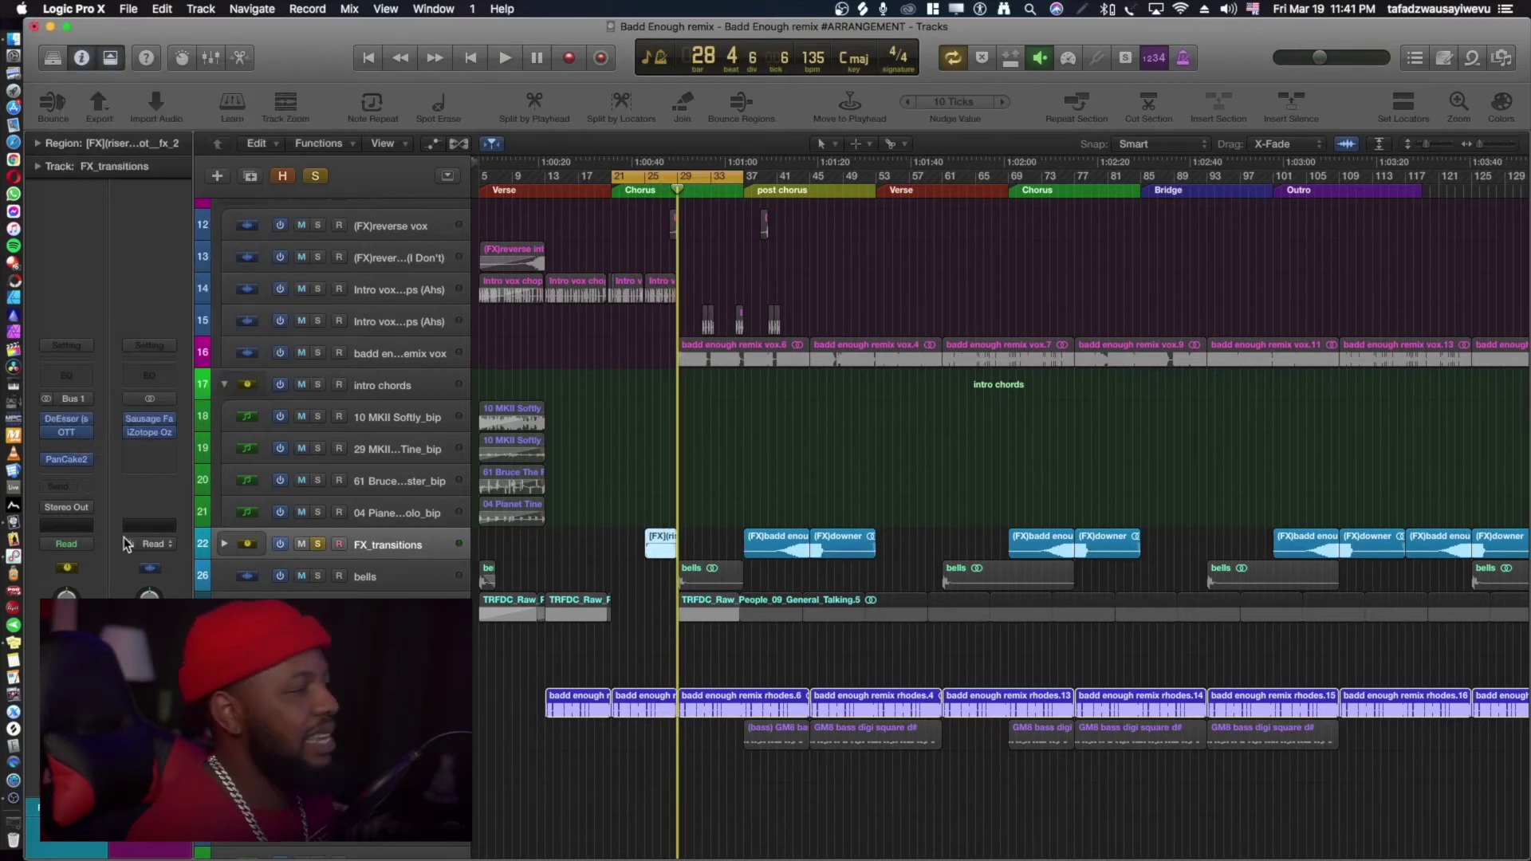
{"action": "left_click", "coordinate": [66, 432]}
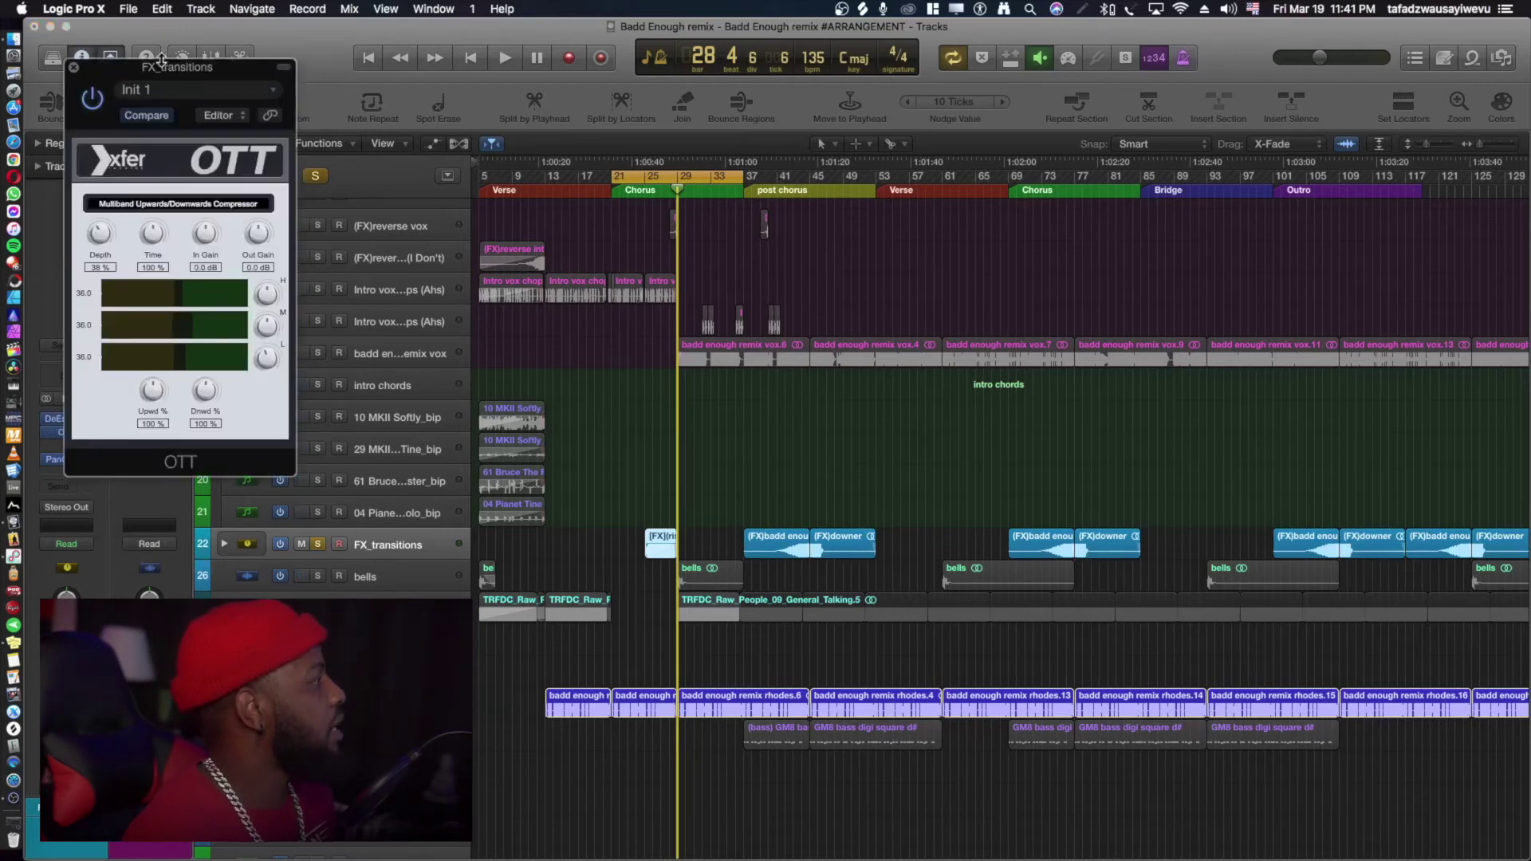
Close the OTT settings and inspect the PanCake2 plug-in on the FX_transitions track.
{"action": "left_click", "coordinate": [75, 70]}
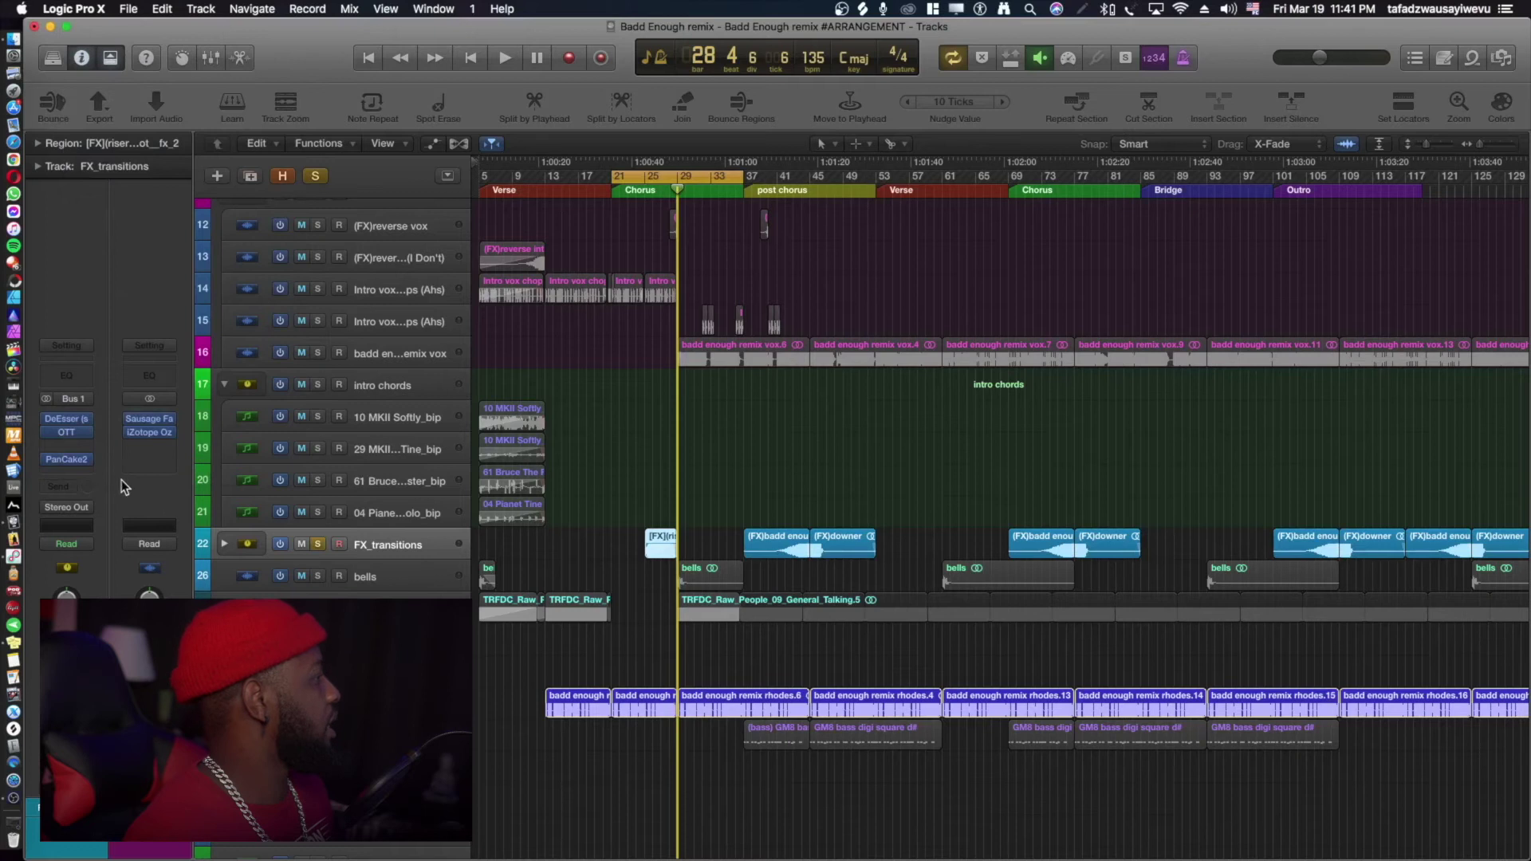
{"action": "left_click", "coordinate": [75, 459]}
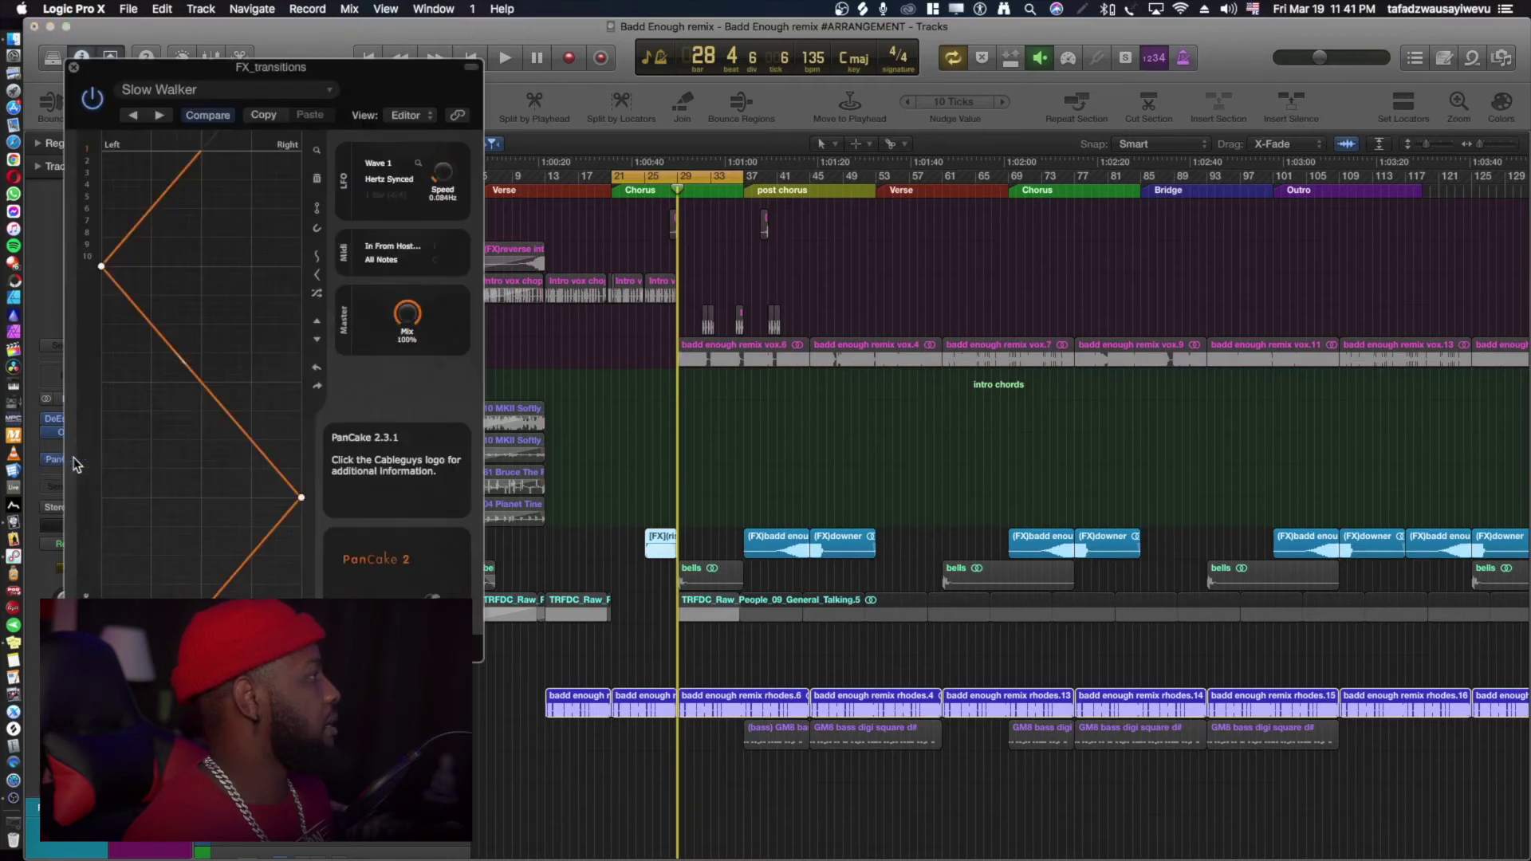
{"action": "left_click", "coordinate": [74, 69]}
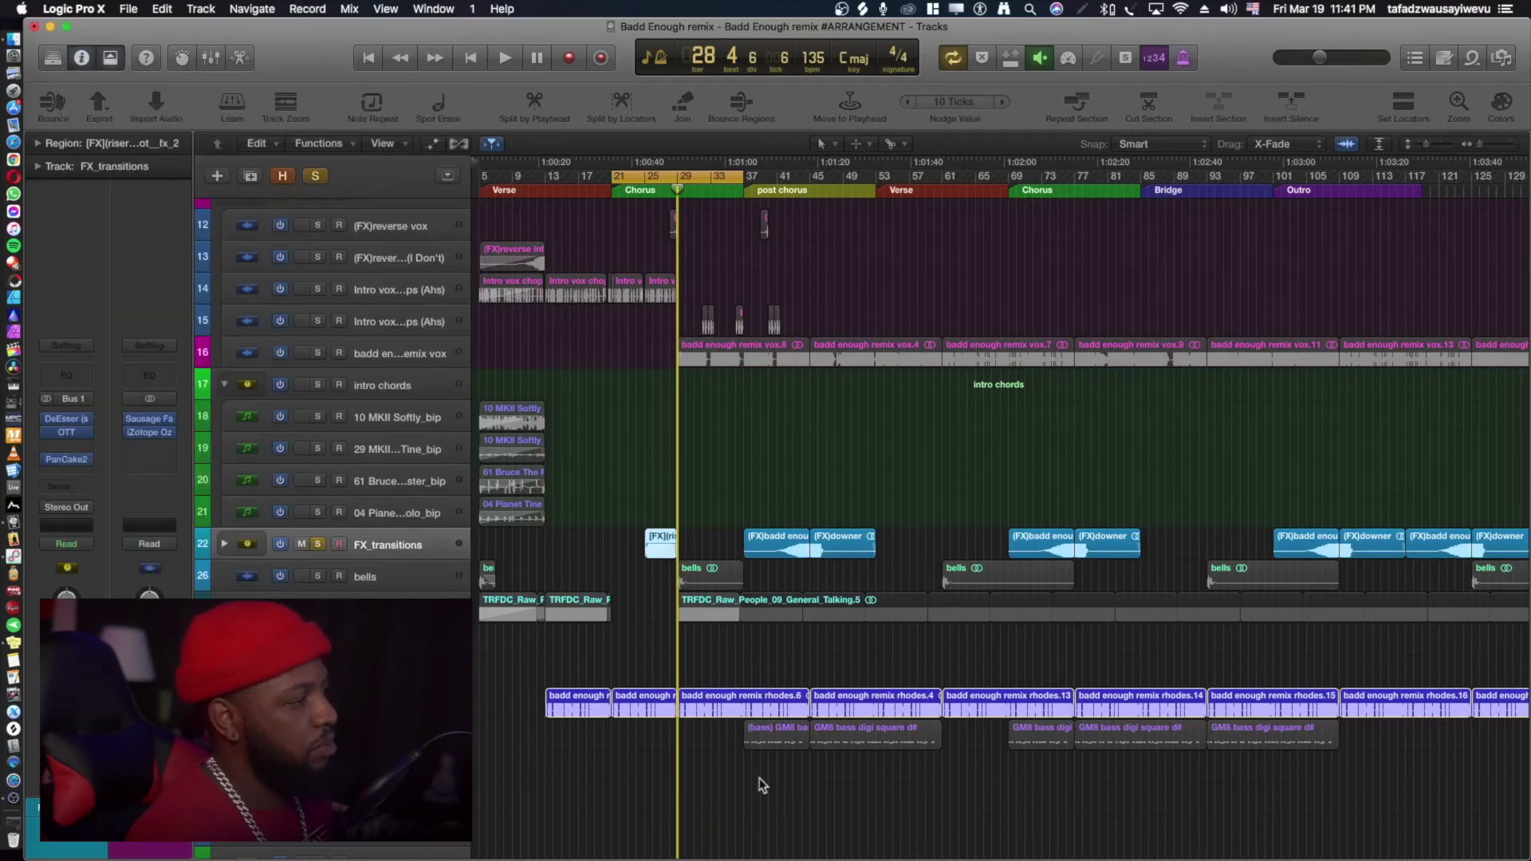
Solo the (FX)reverse vox track and start playback of the chorus.
{"action": "scroll", "coordinate": [581, 443], "scroll_direction": "up", "scroll_amount": 5}
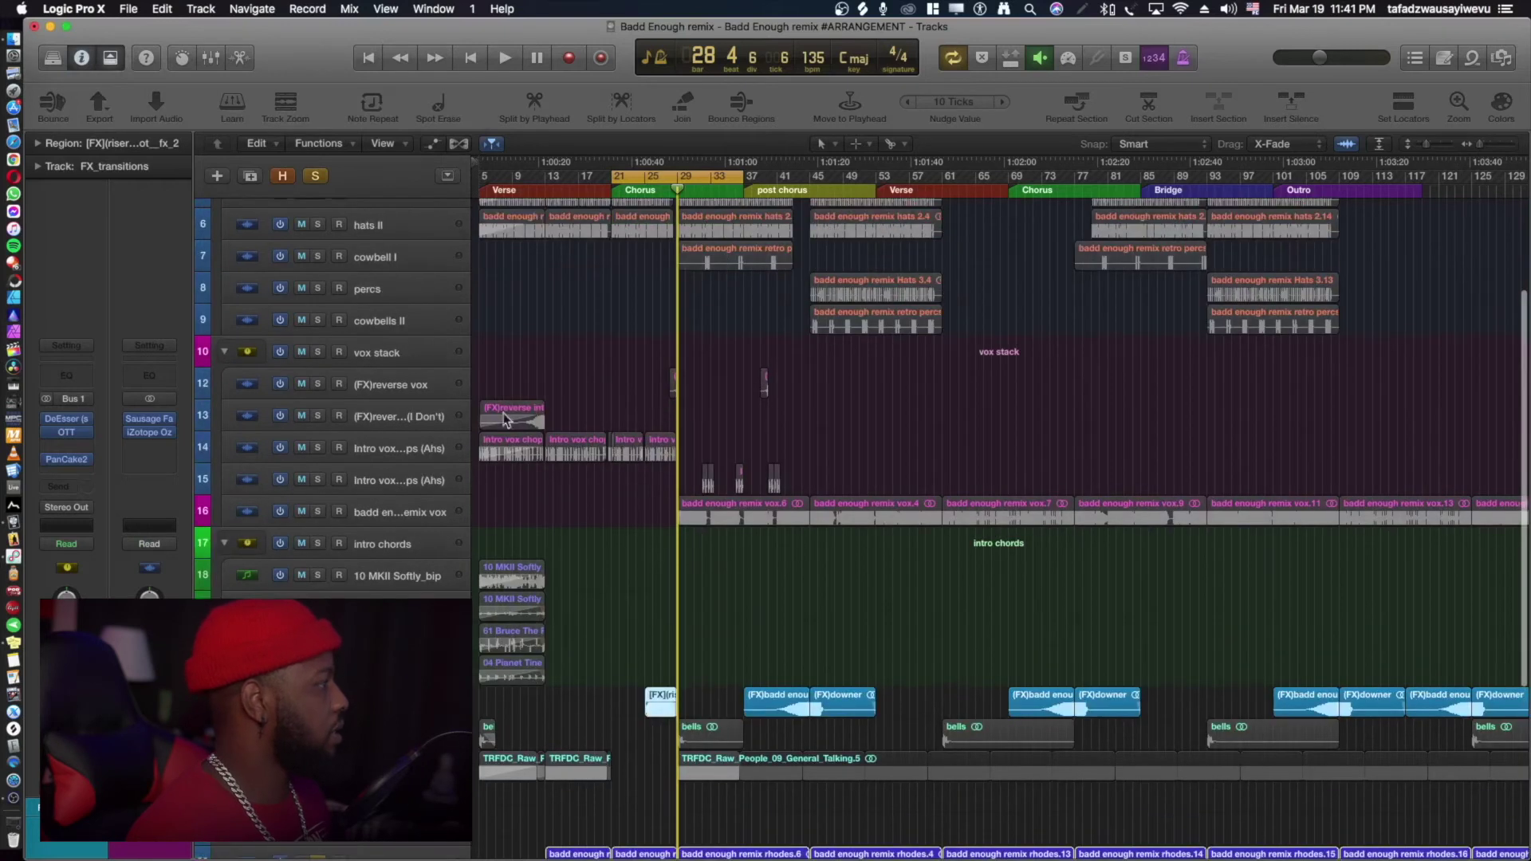
{"action": "left_click", "coordinate": [412, 391]}
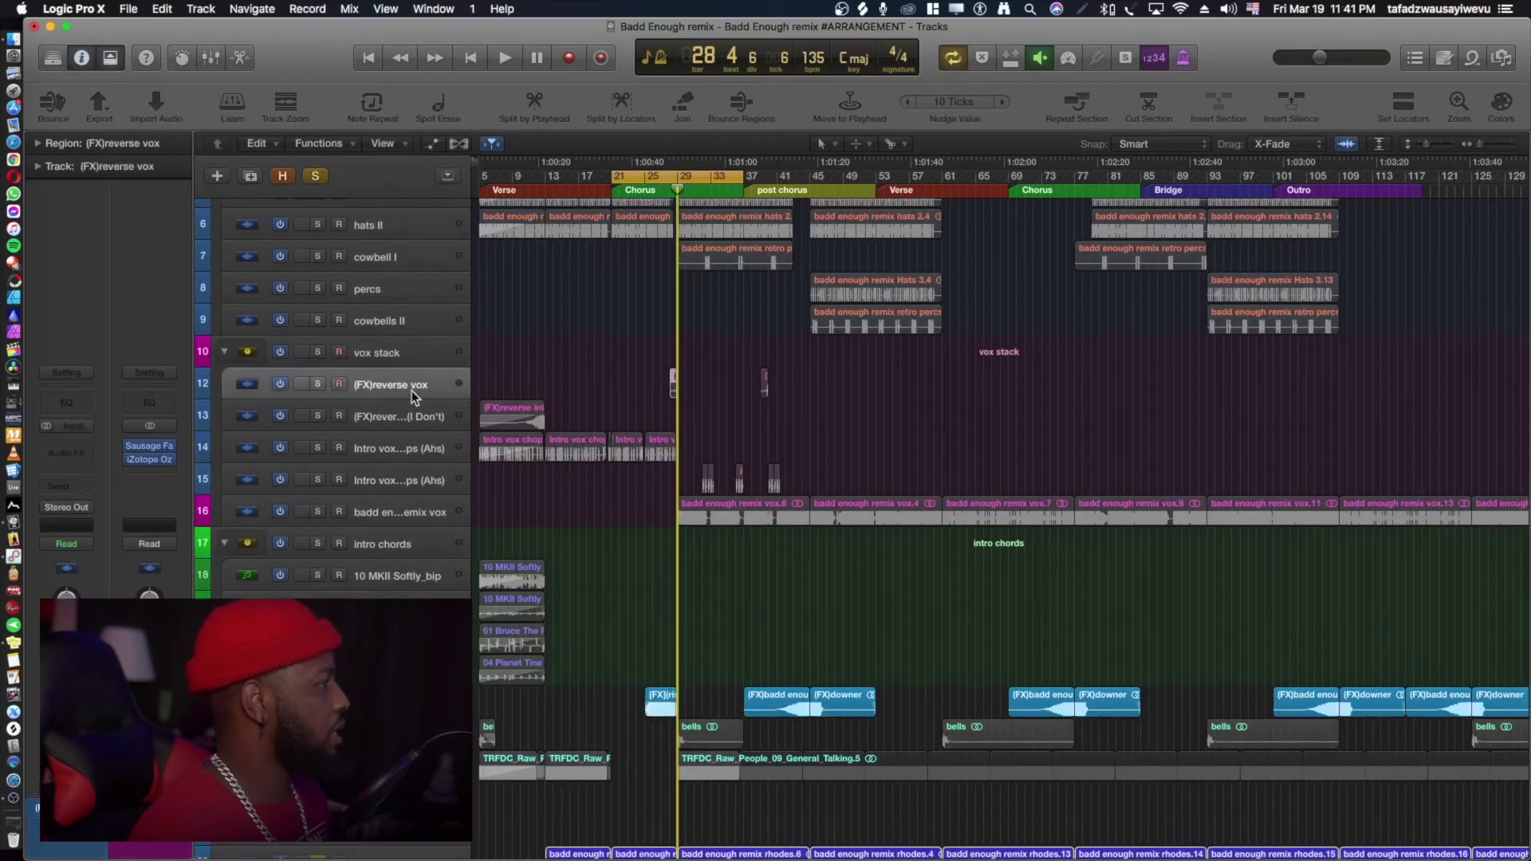
{"action": "left_click", "coordinate": [317, 387]}
{"action": "scroll", "coordinate": [564, 390], "scroll_direction": "up", "scroll_amount": 10}
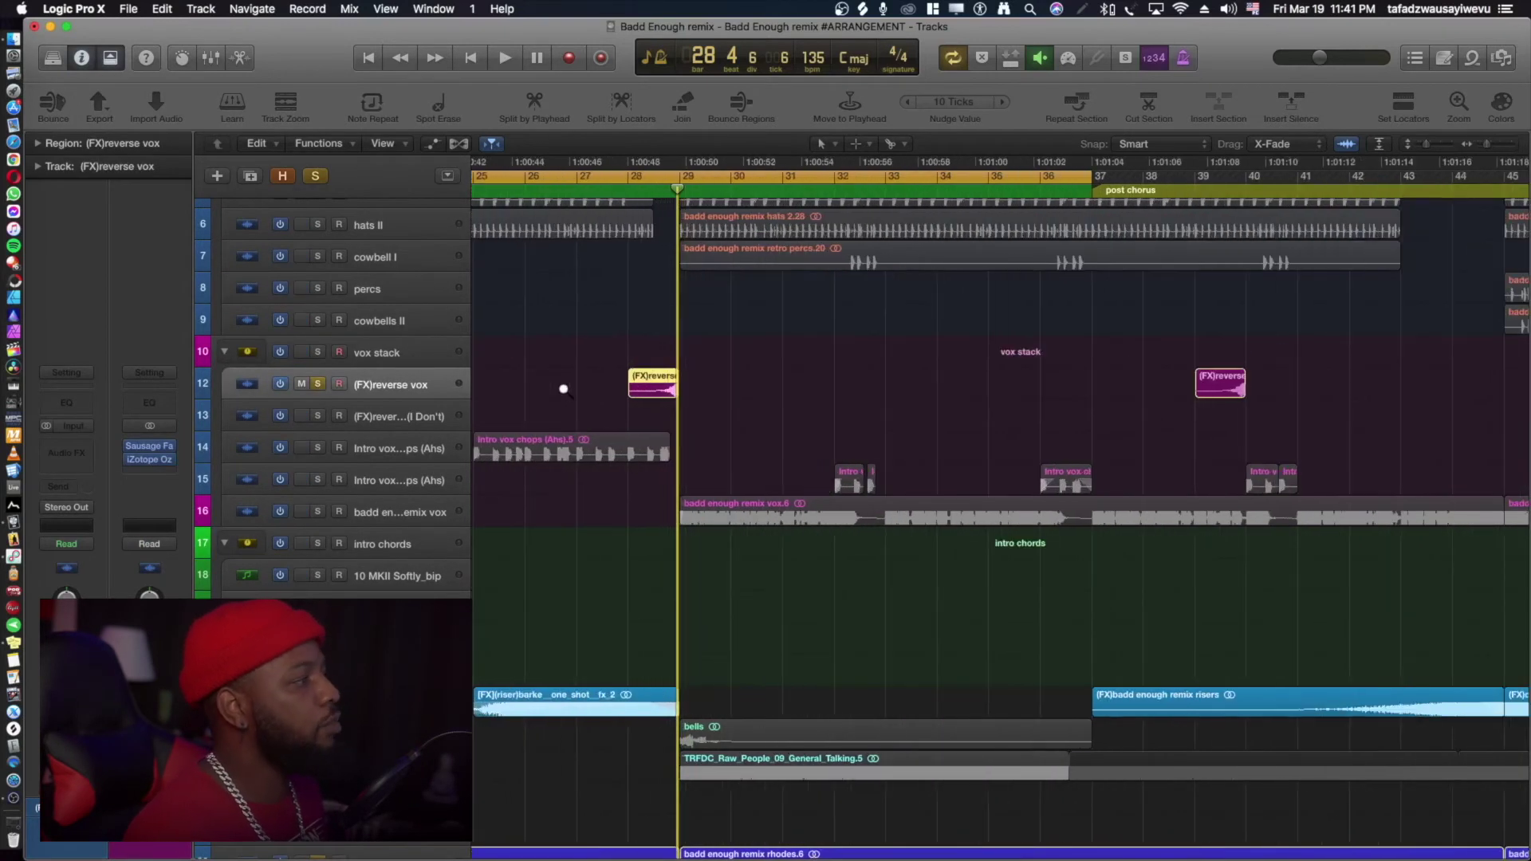
{"action": "key", "text": "space"}
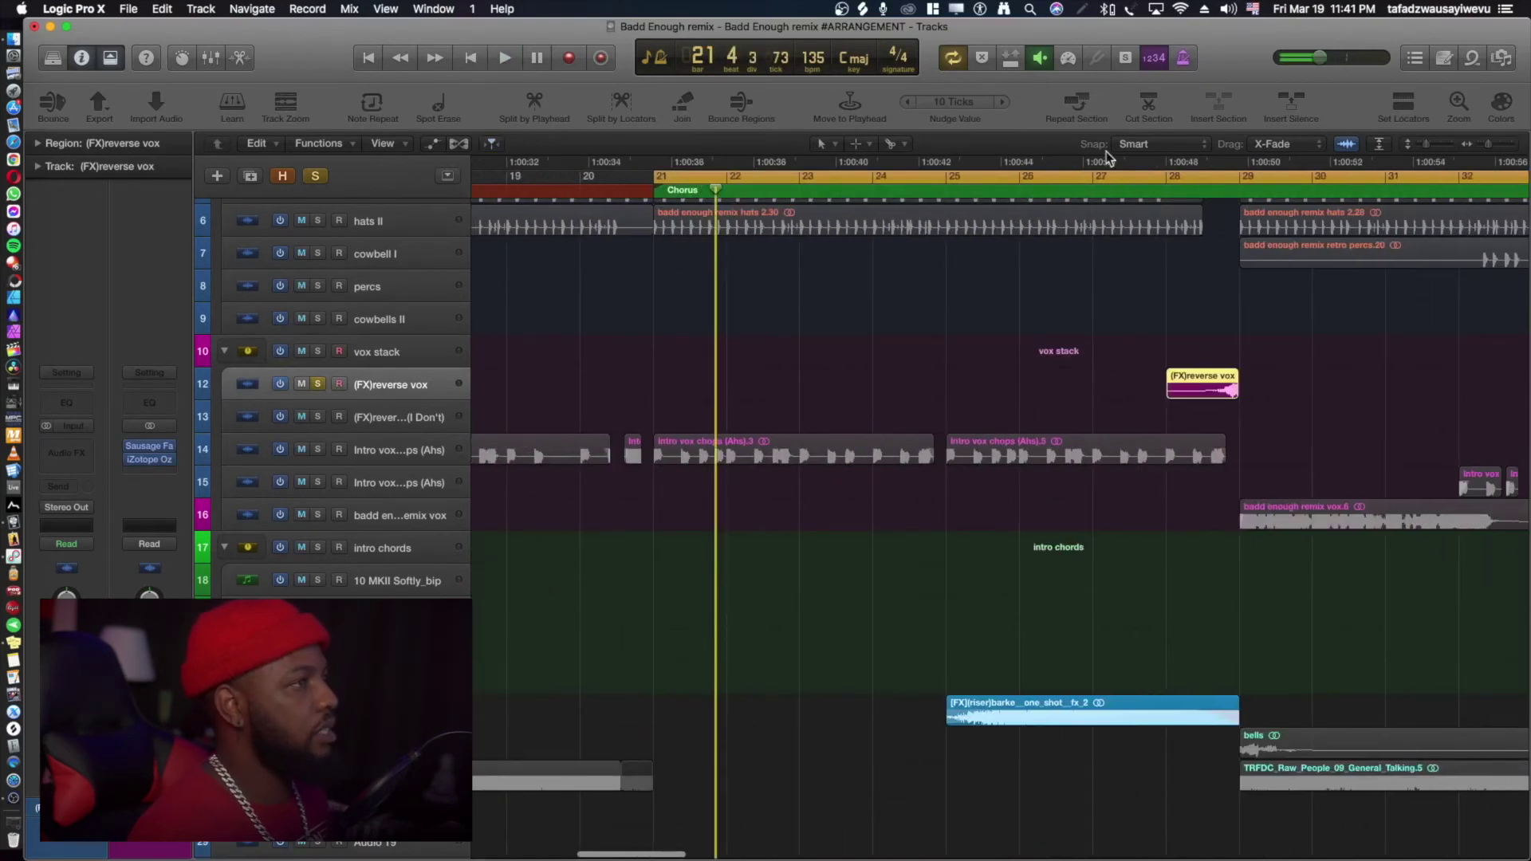
Turn off the cycle range and audition the soloed reverse vox region from bar 28.
{"action": "left_click", "coordinate": [1100, 178]}
{"action": "left_click", "coordinate": [1132, 194]}
{"action": "left_click", "coordinate": [1166, 192]}
{"action": "key", "text": "space"}
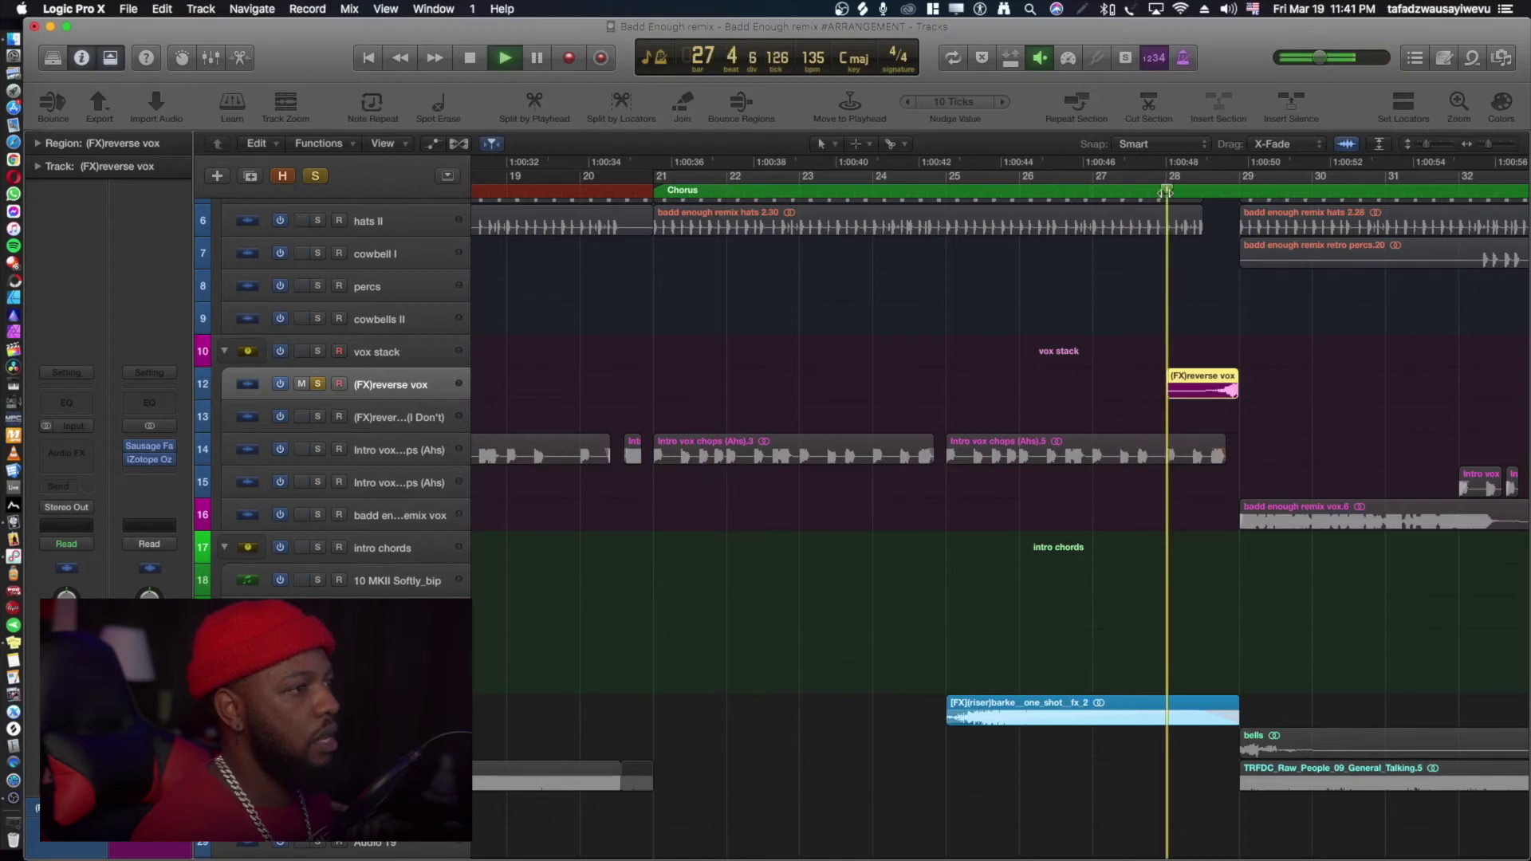
{"action": "key", "text": "space"}
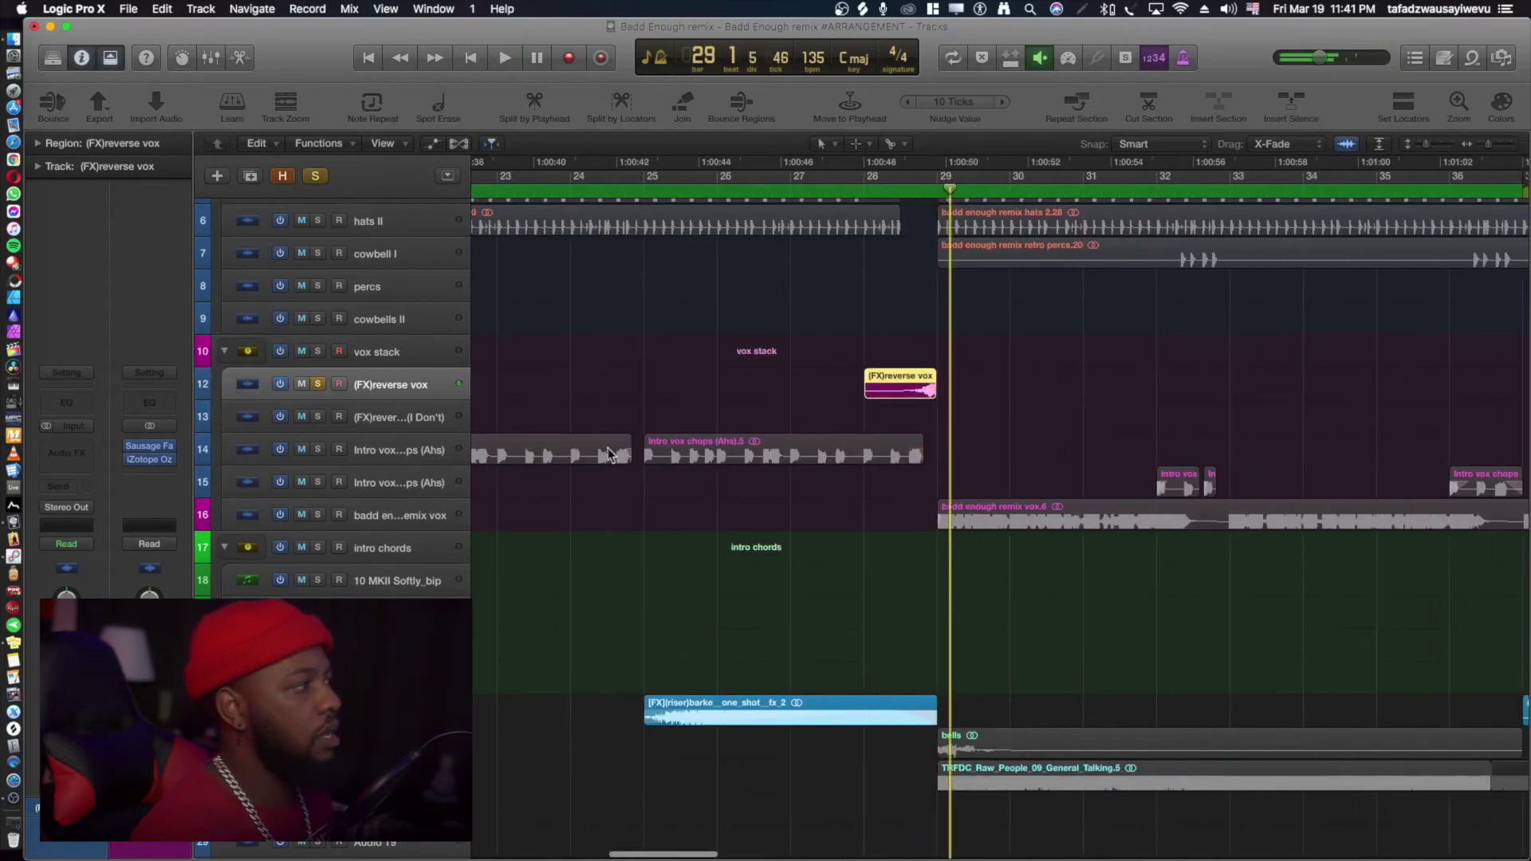
Clear the solo, zoom out to the whole track list and show the global tracks.
{"action": "left_click", "coordinate": [316, 177]}
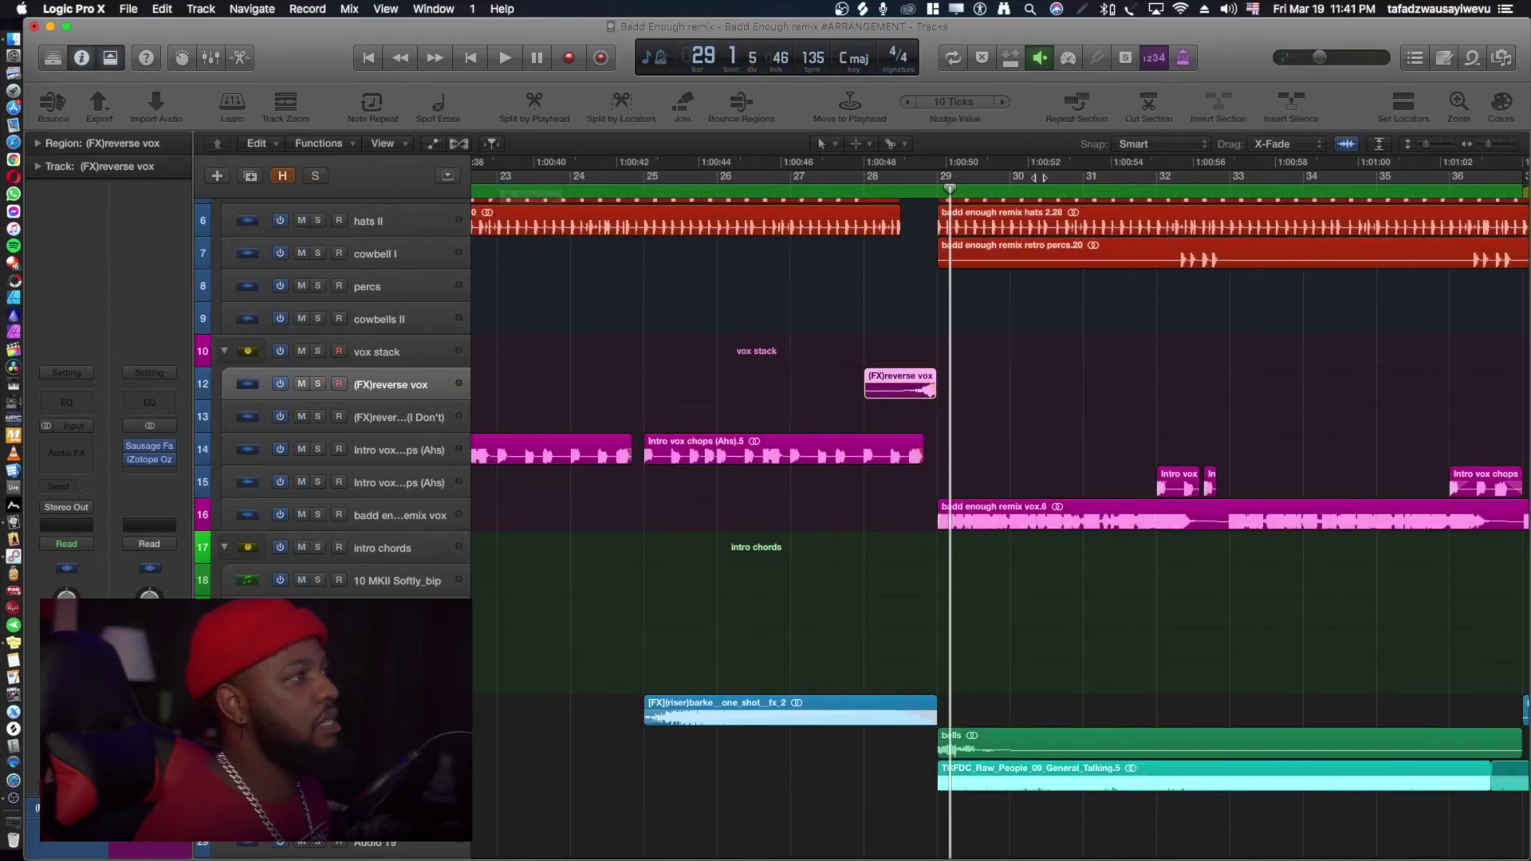
{"action": "scroll", "coordinate": [1017, 247], "scroll_direction": "right", "scroll_amount": 5}
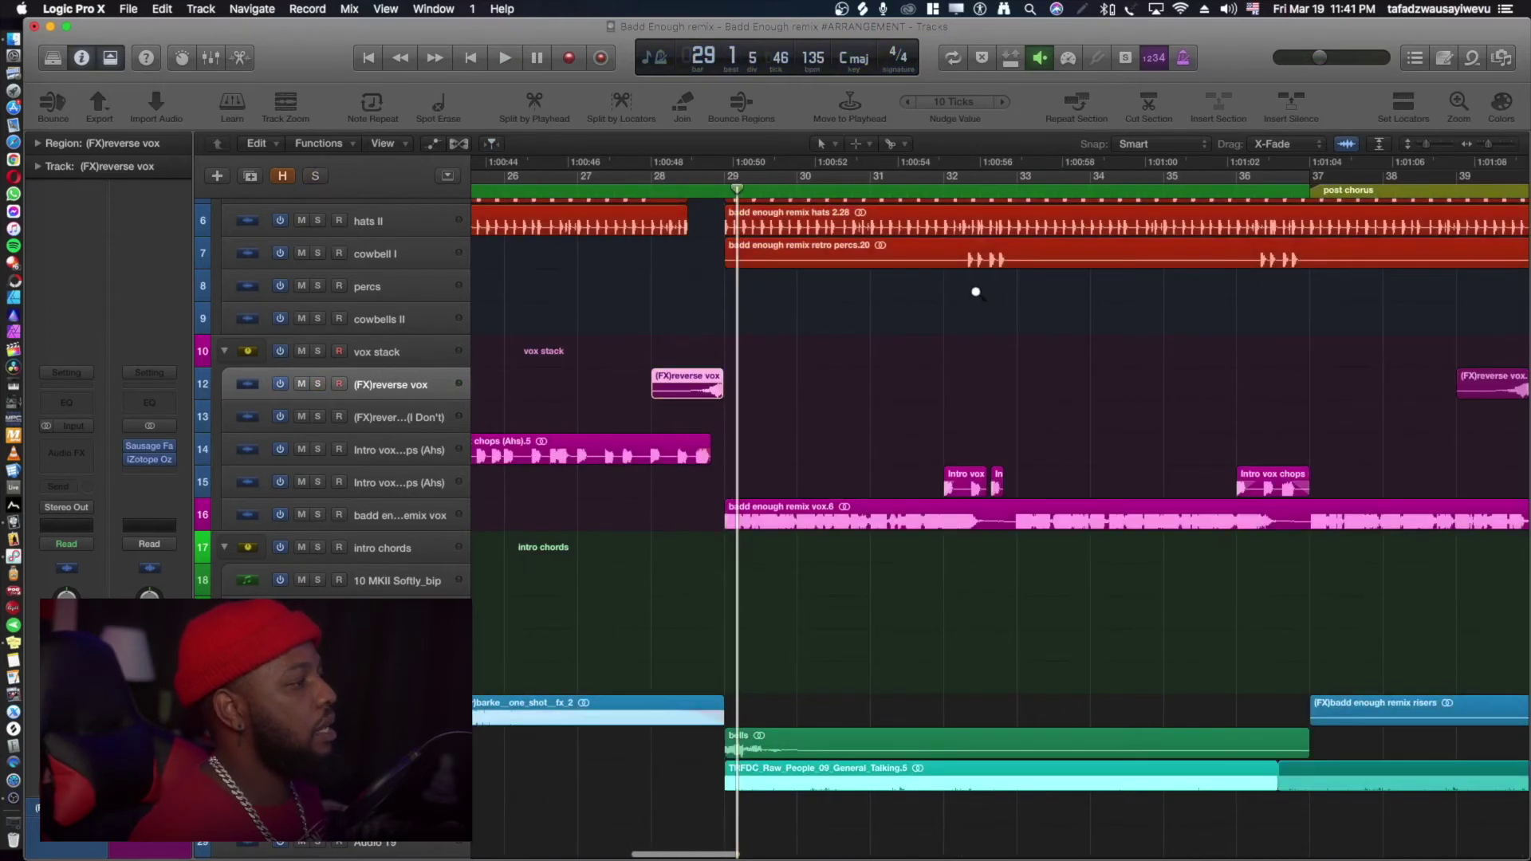
{"action": "left_click", "coordinate": [976, 292], "text": "ctrl+alt"}
{"action": "left_click", "coordinate": [443, 176]}
{"action": "left_click", "coordinate": [445, 177]}
{"action": "left_click", "coordinate": [447, 177]}
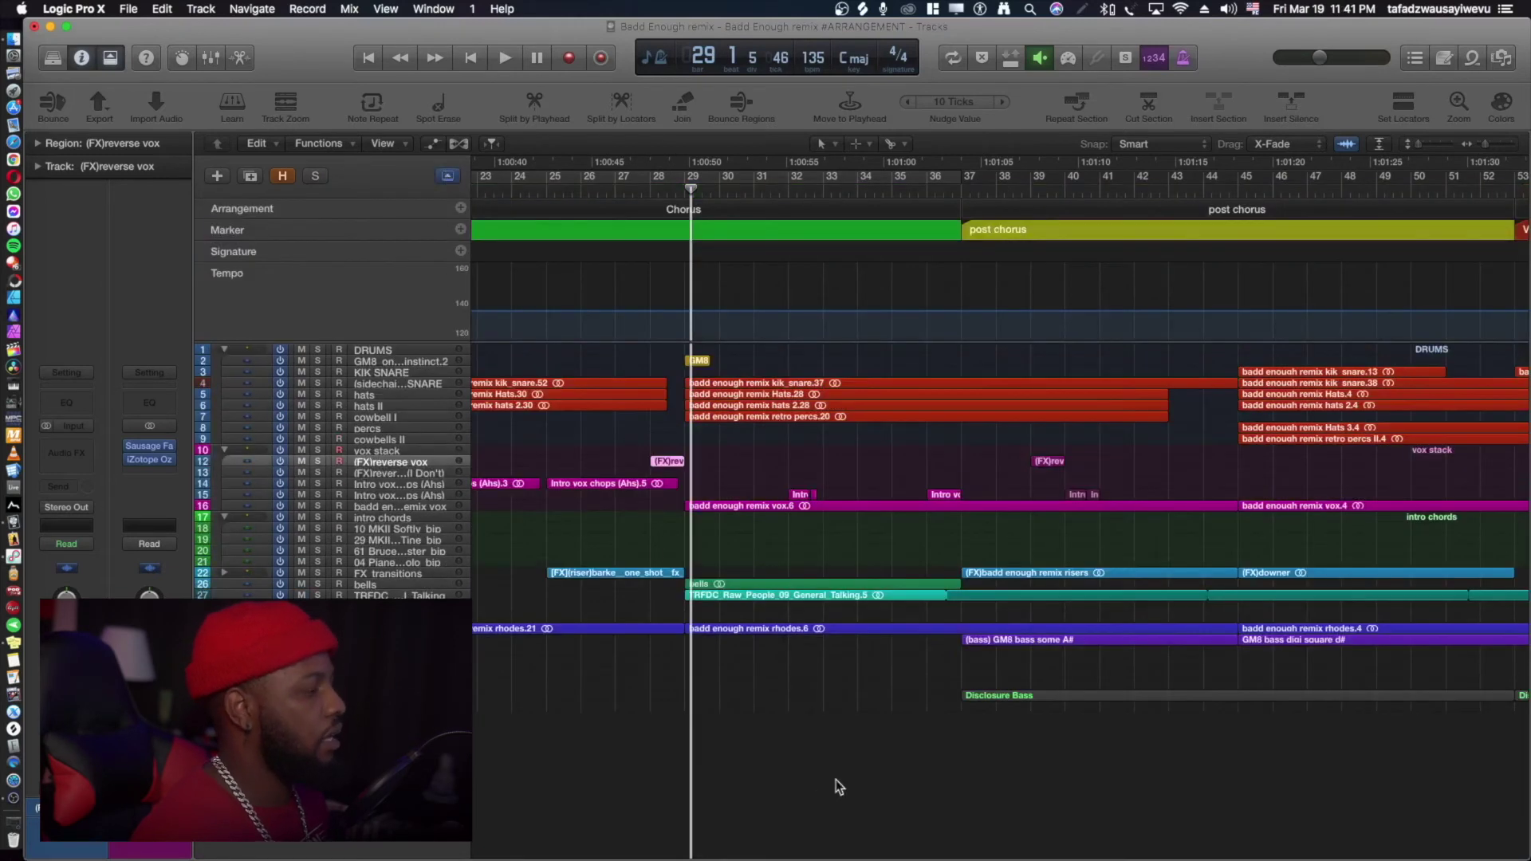
Play the full mix from bar 29 with the cycle range moved to bars 29–45, and hide the global tracks.
{"action": "scroll", "coordinate": [846, 773], "scroll_direction": "left", "scroll_amount": 5}
{"action": "key", "text": "space"}
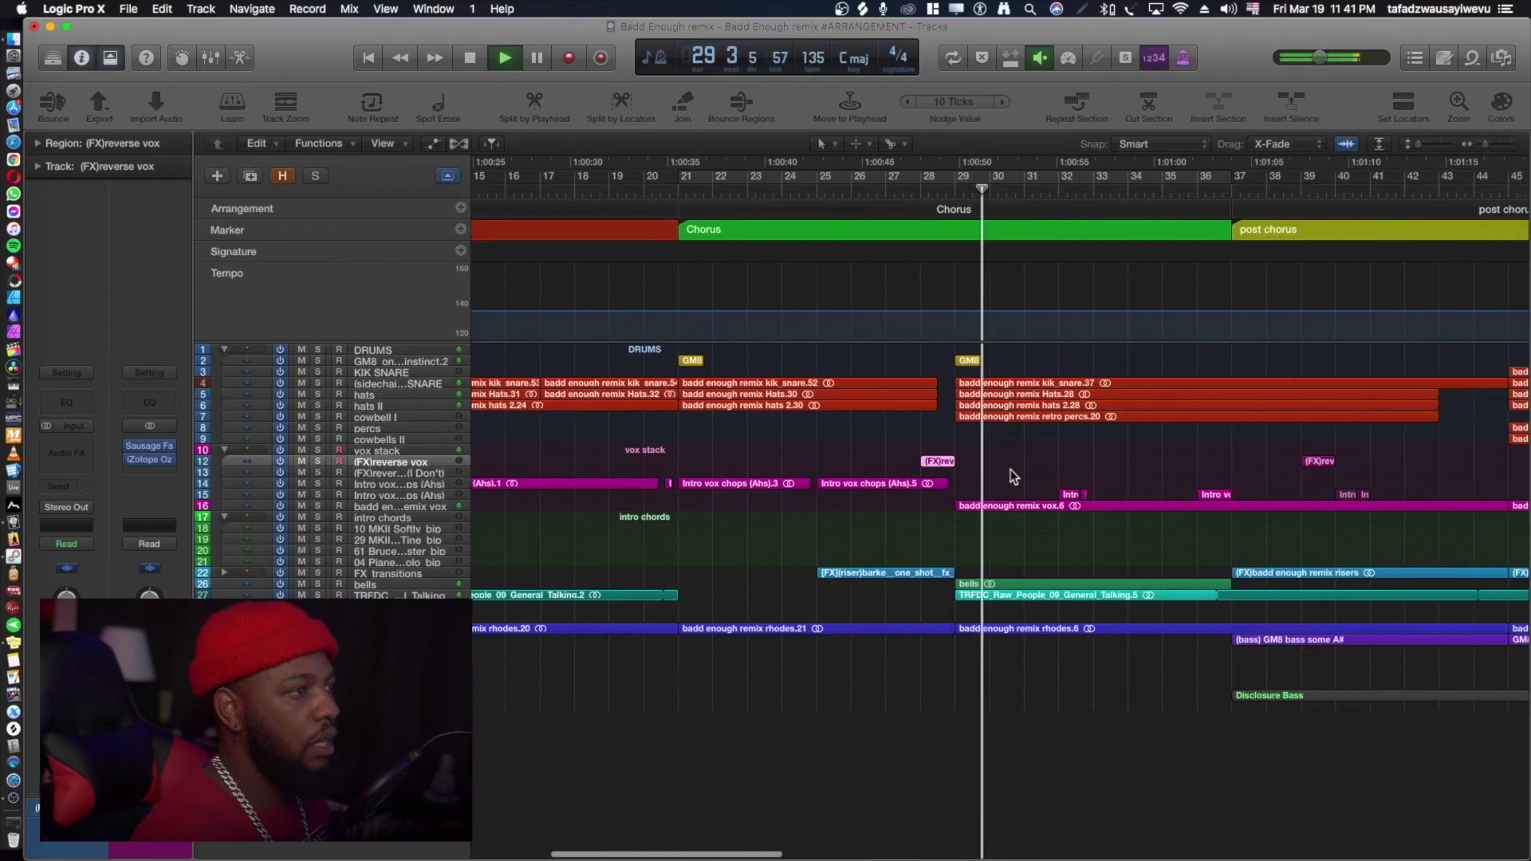
{"action": "scroll", "coordinate": [1011, 476], "scroll_direction": "right", "scroll_amount": 2}
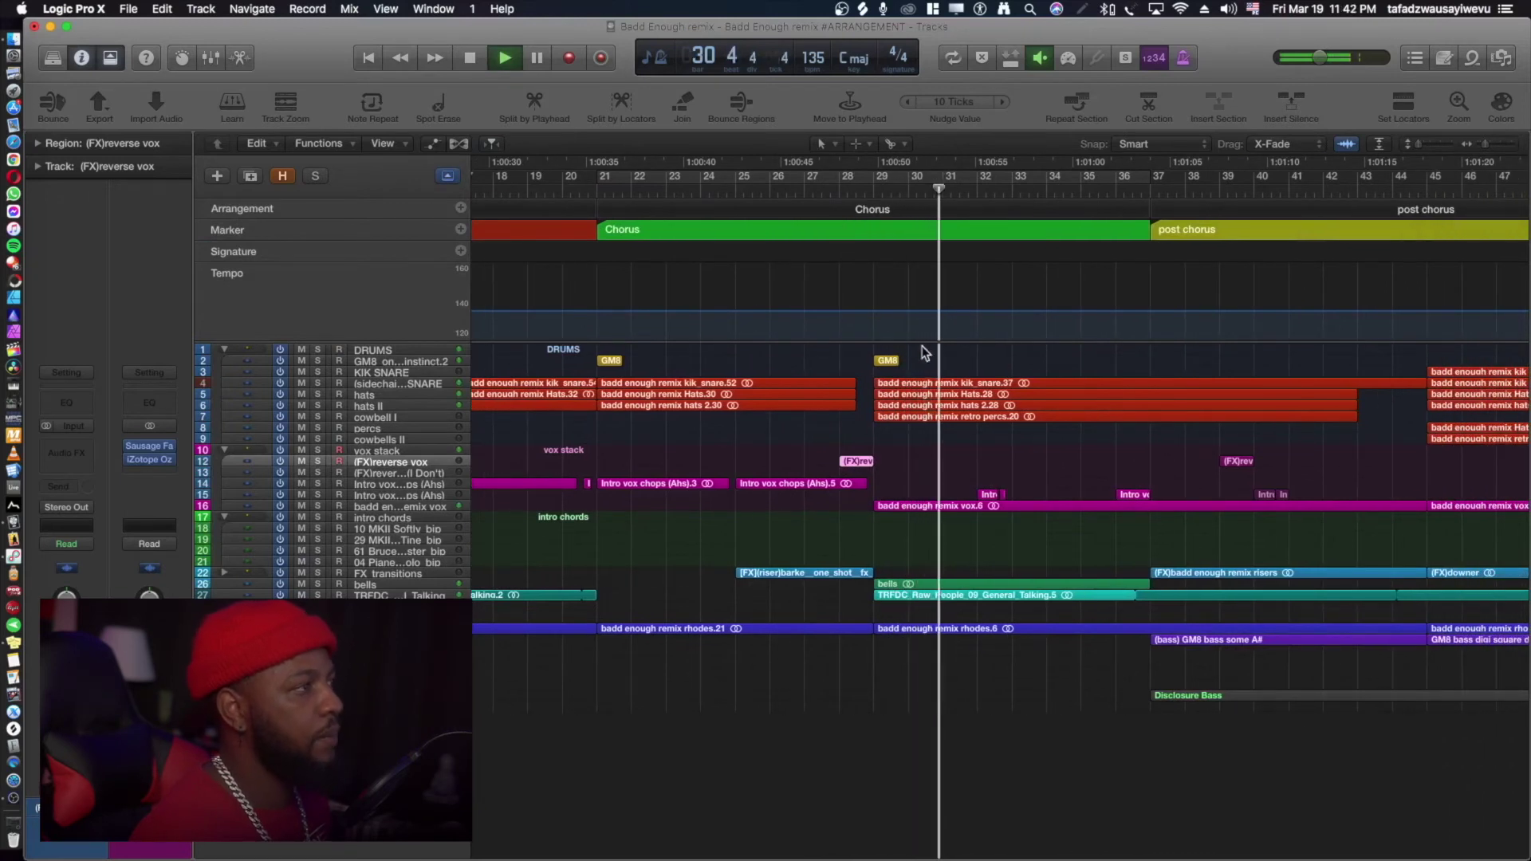
{"action": "left_click", "coordinate": [868, 179]}
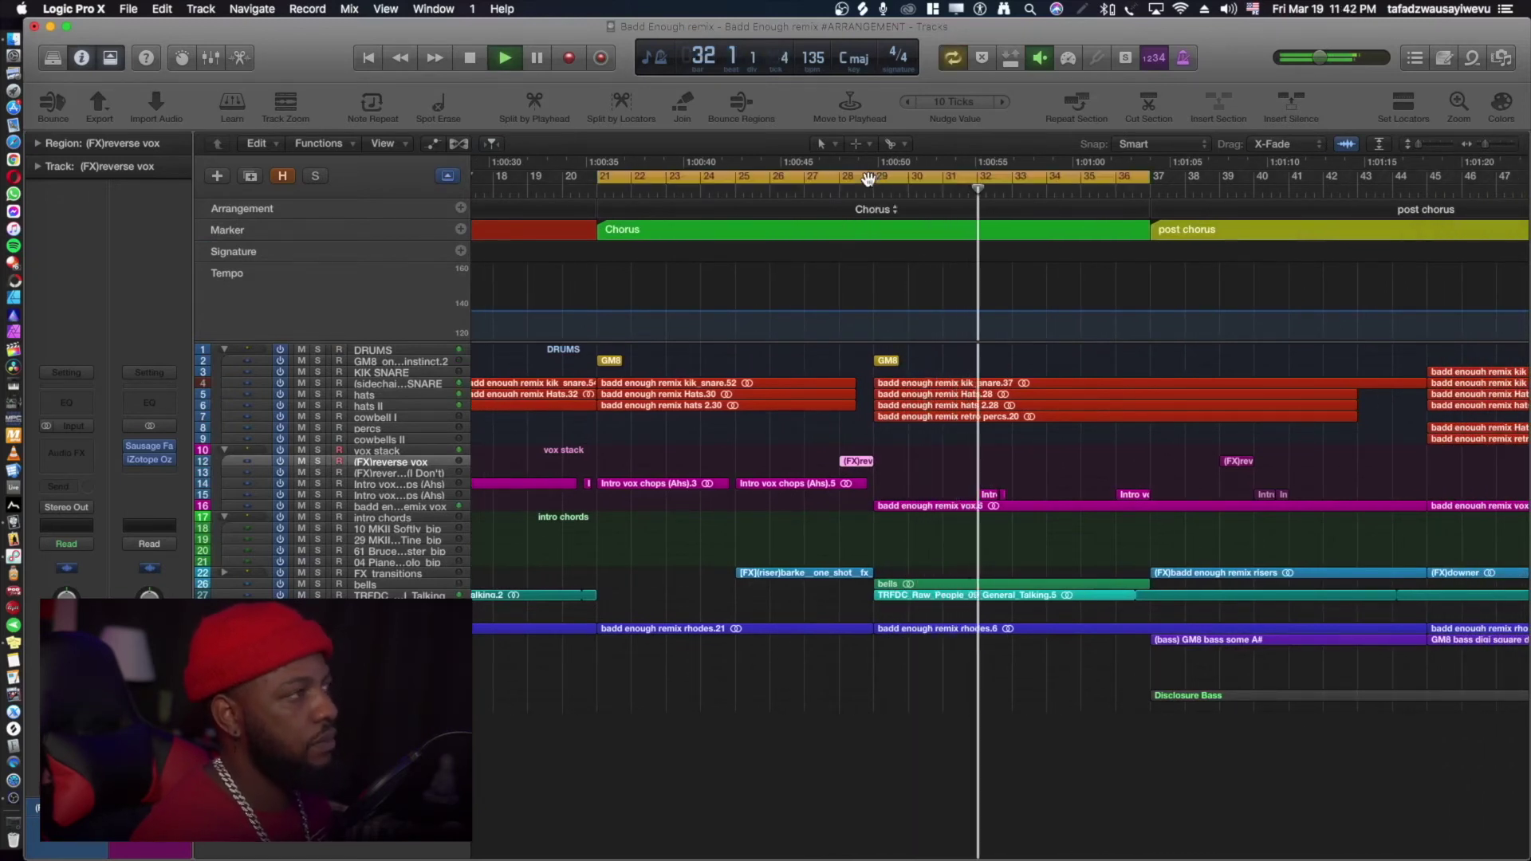
{"action": "left_click_drag", "start_coordinate": [836, 179], "coordinate": [1115, 180]}
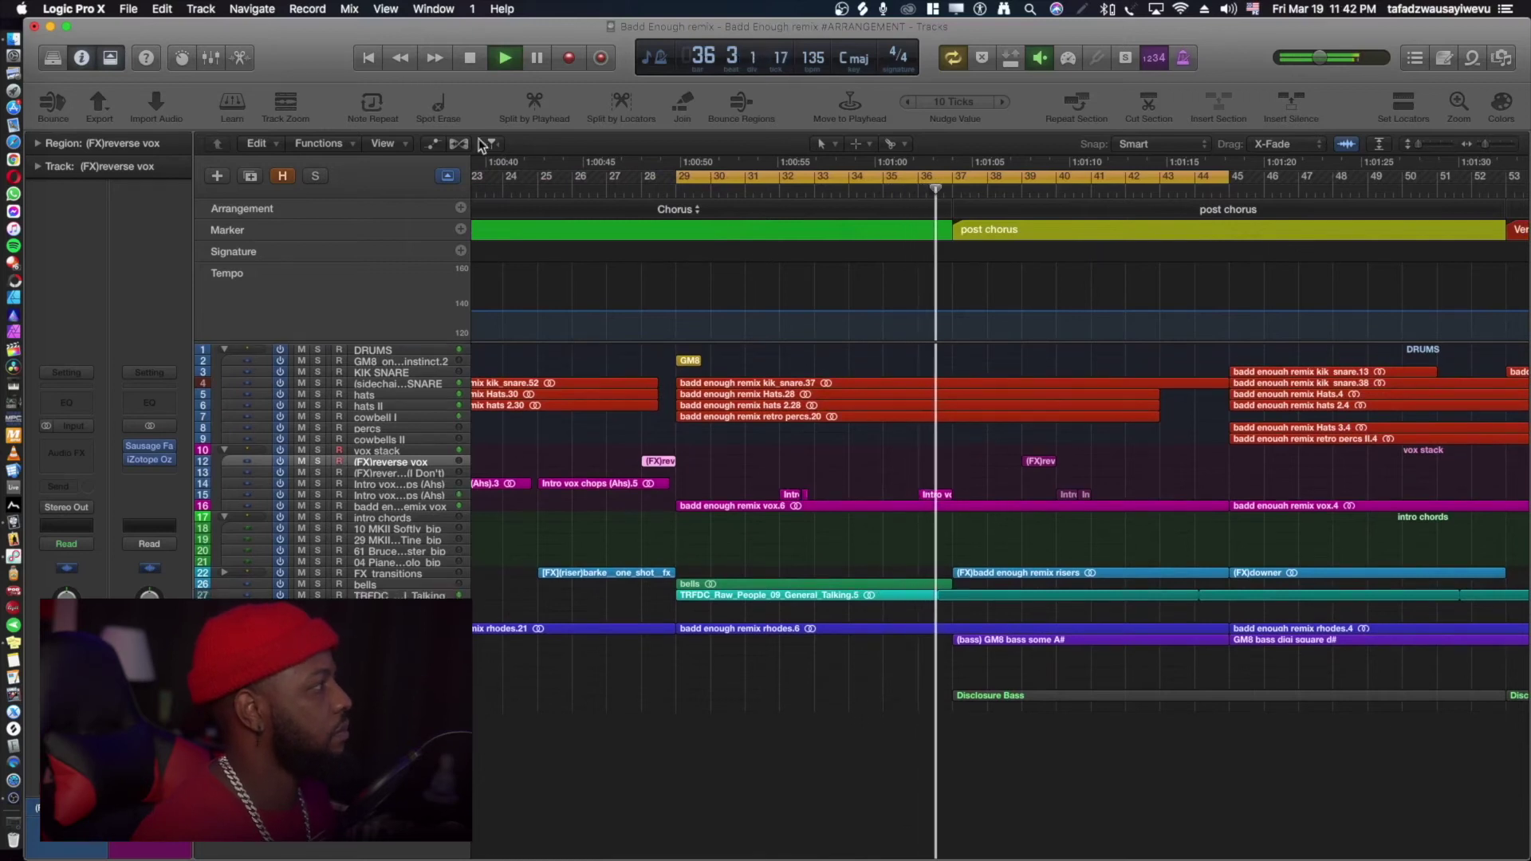
{"action": "key", "text": "space"}
{"action": "left_click", "coordinate": [443, 175]}
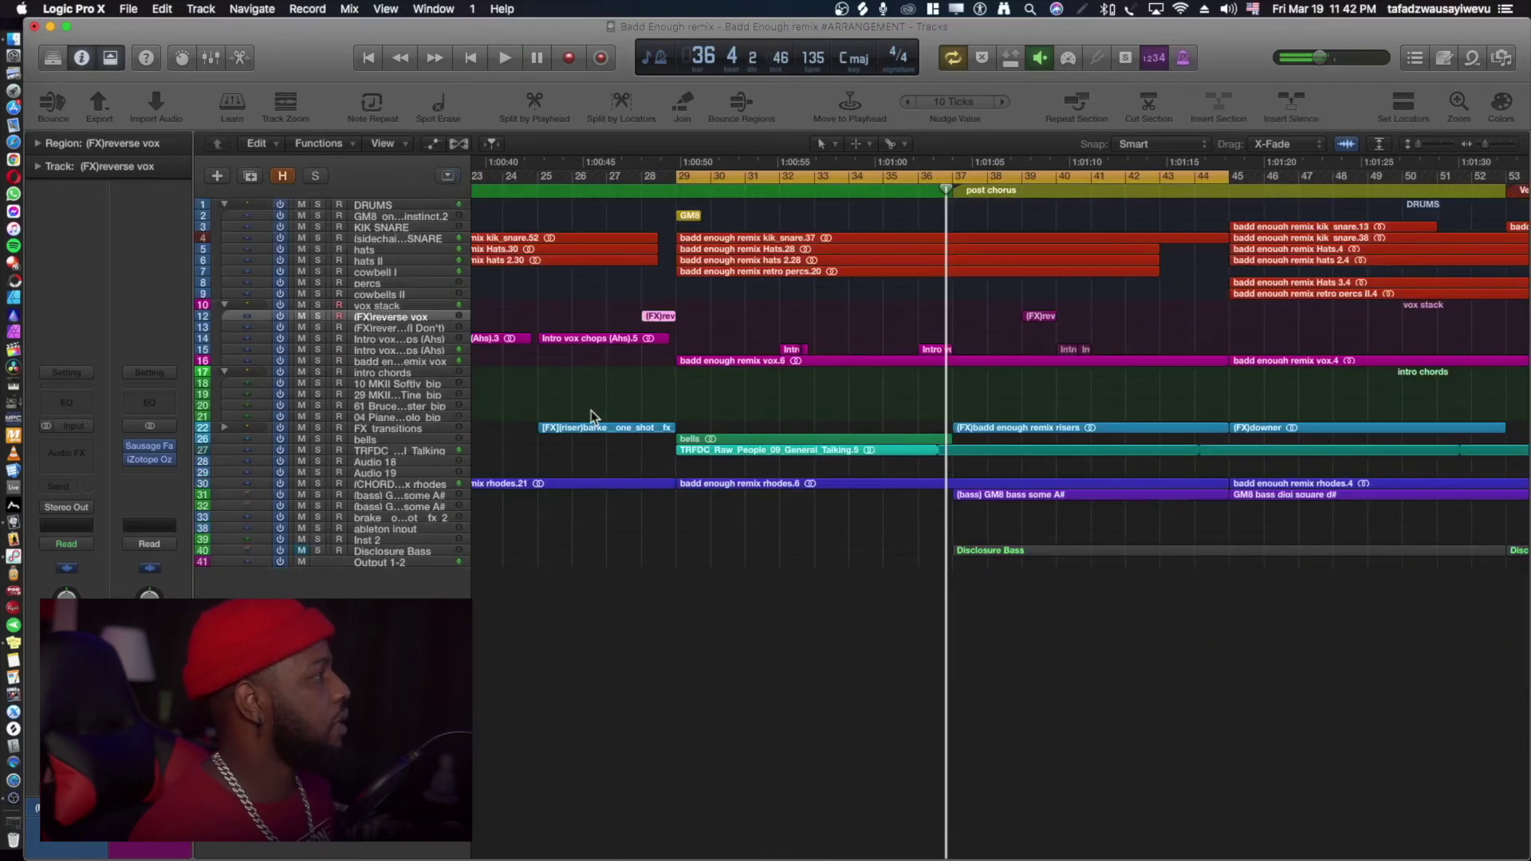
Select the bells region at bar 29 to examine the effects on its track.
{"action": "scroll", "coordinate": [592, 376], "scroll_direction": "up", "scroll_amount": 5}
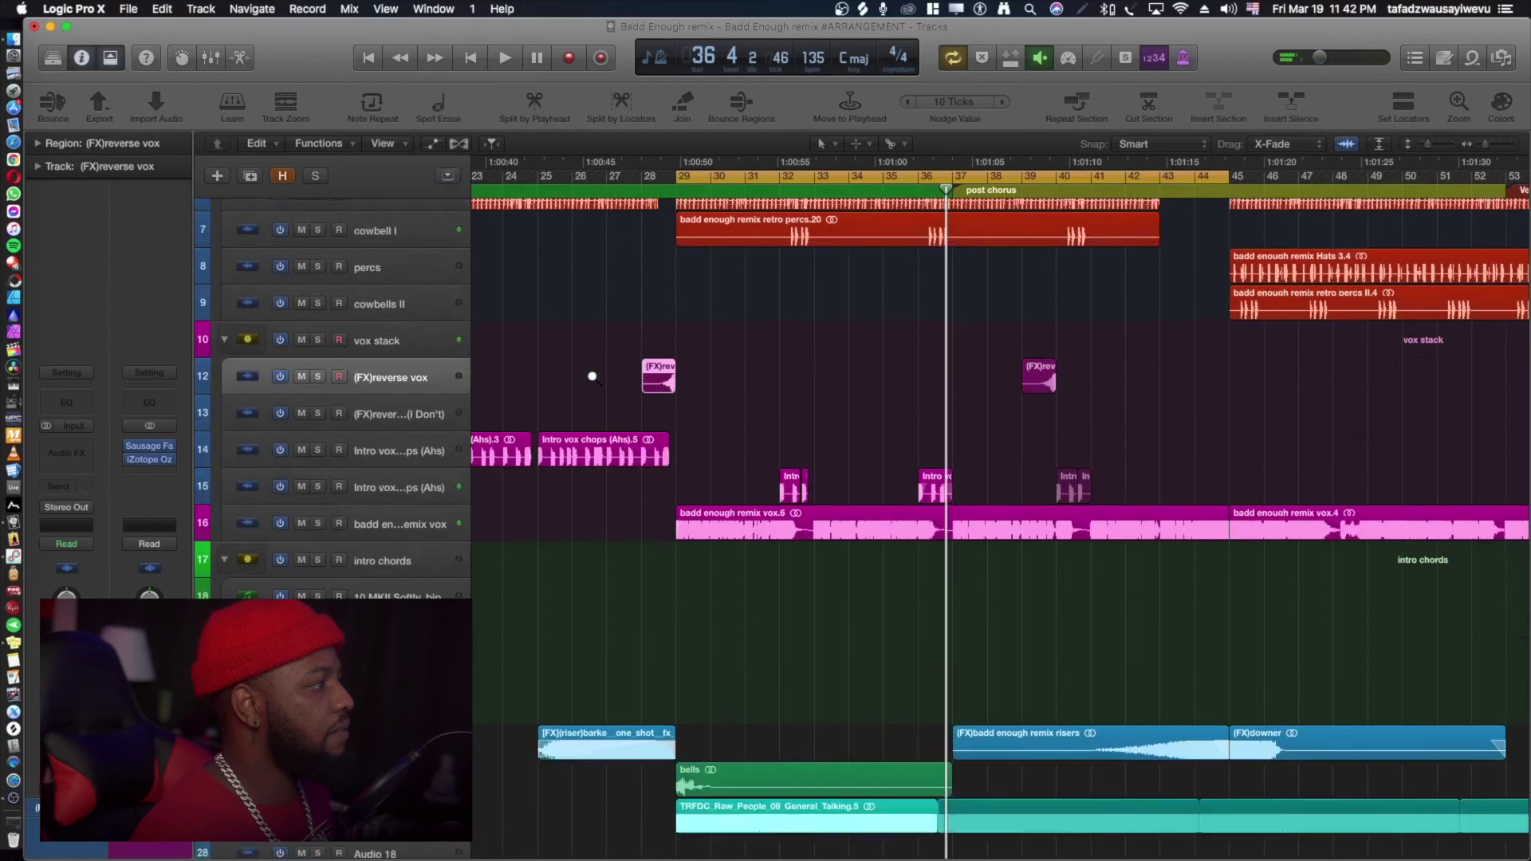
{"action": "scroll", "coordinate": [637, 331], "scroll_direction": "up", "scroll_amount": 2}
{"action": "scroll", "coordinate": [506, 760], "scroll_direction": "down", "scroll_amount": 5}
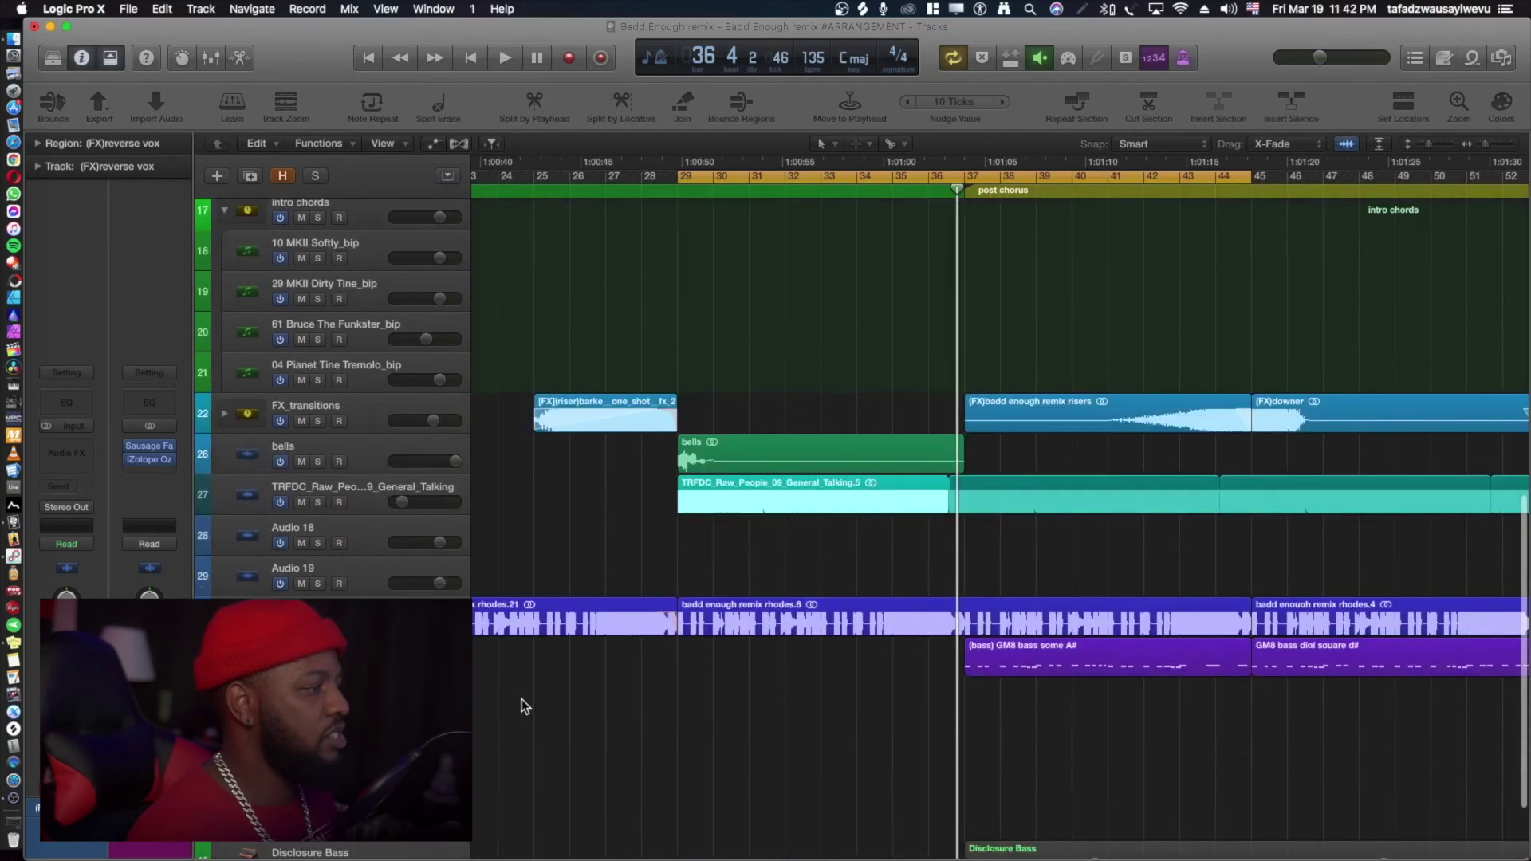
{"action": "scroll", "coordinate": [613, 668], "scroll_direction": "down", "scroll_amount": 8}
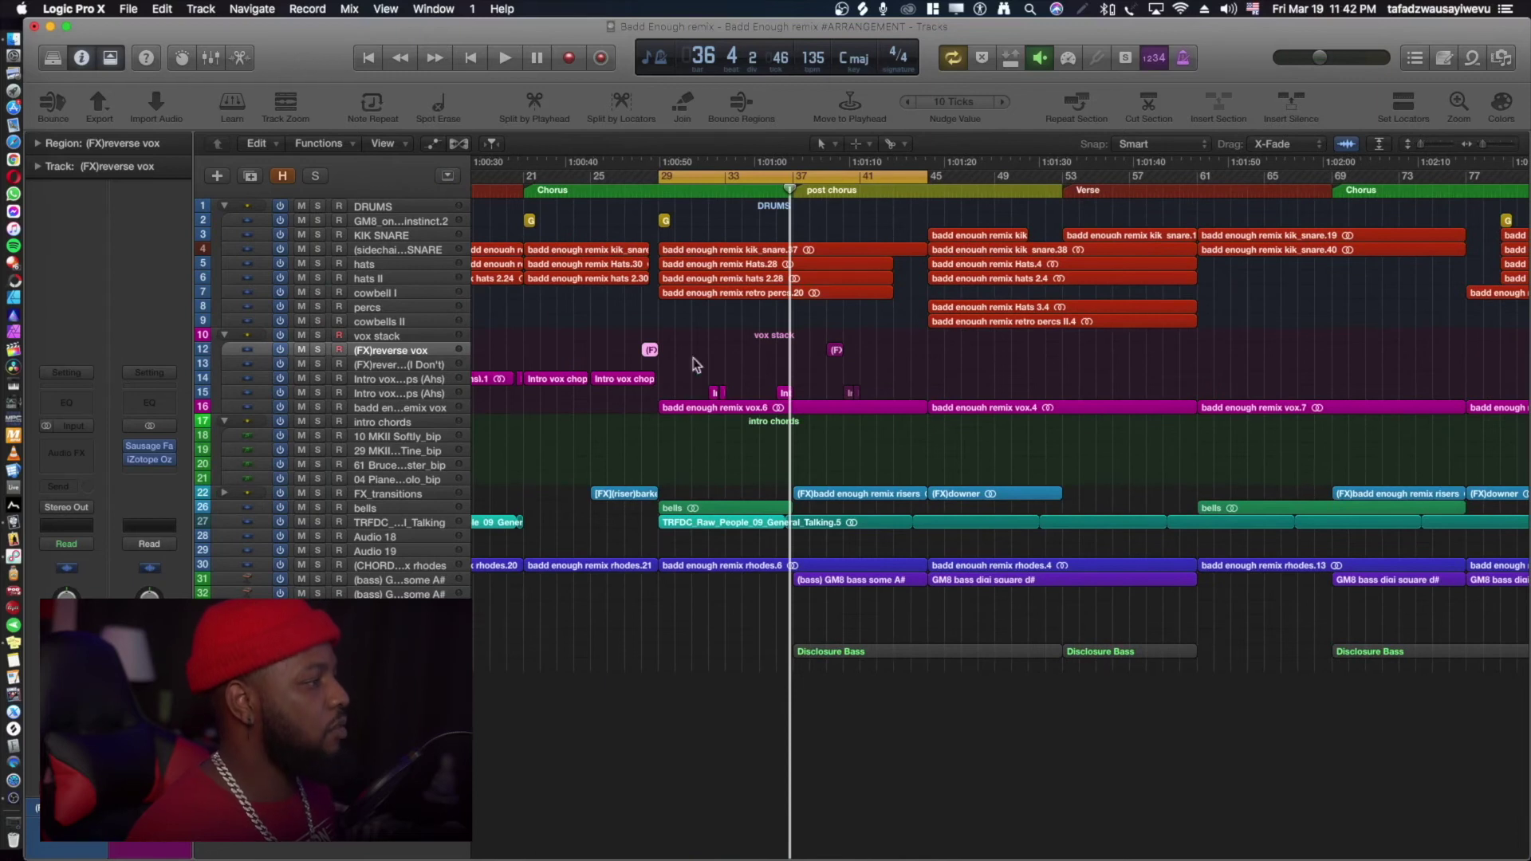
{"action": "left_click", "coordinate": [722, 508]}
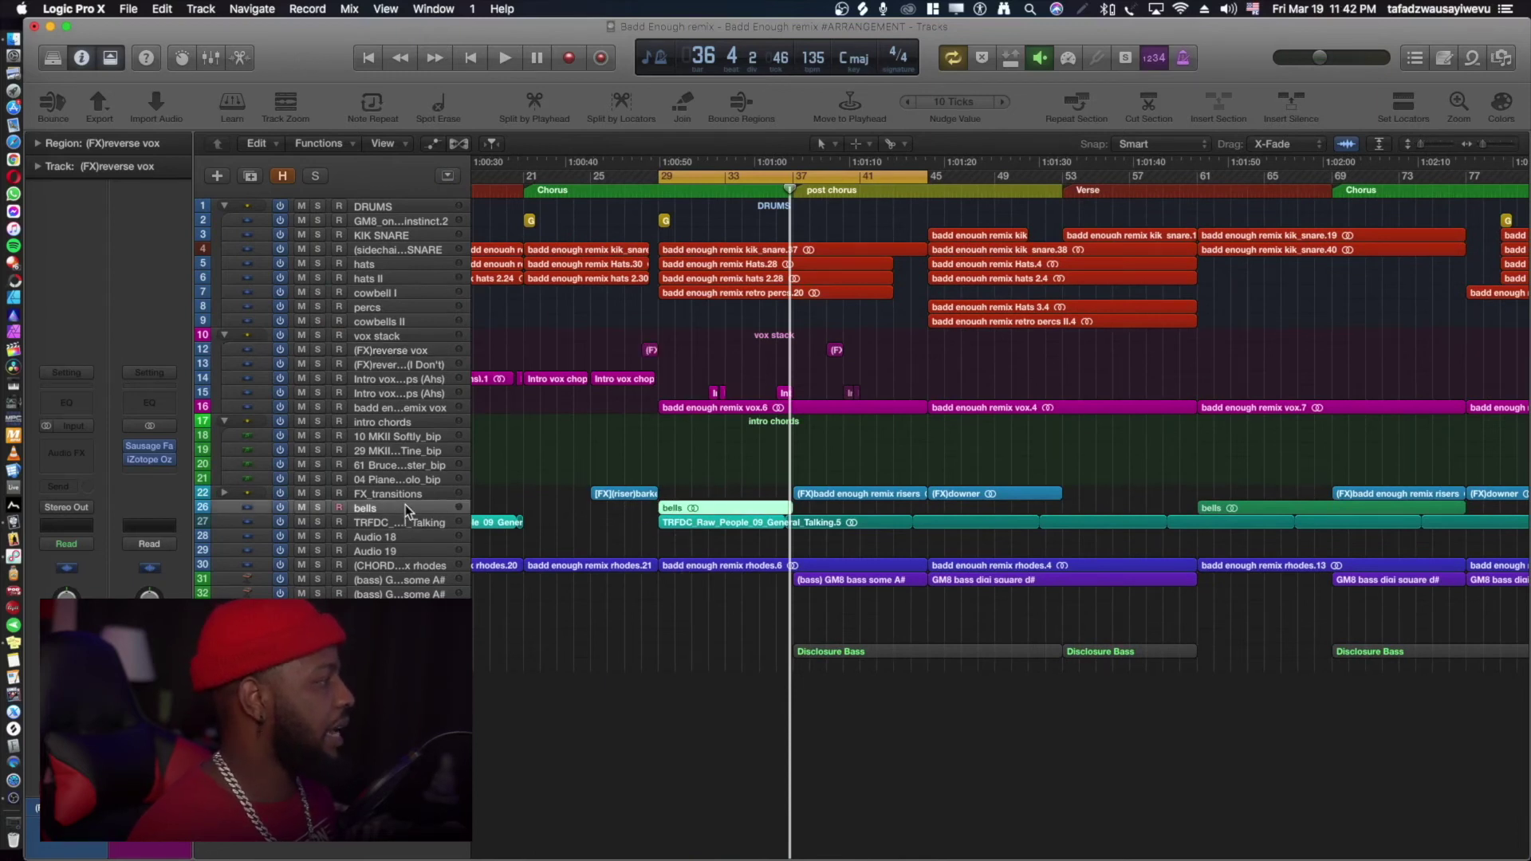
{"action": "scroll", "coordinate": [576, 511], "scroll_direction": "left", "scroll_amount": 5}
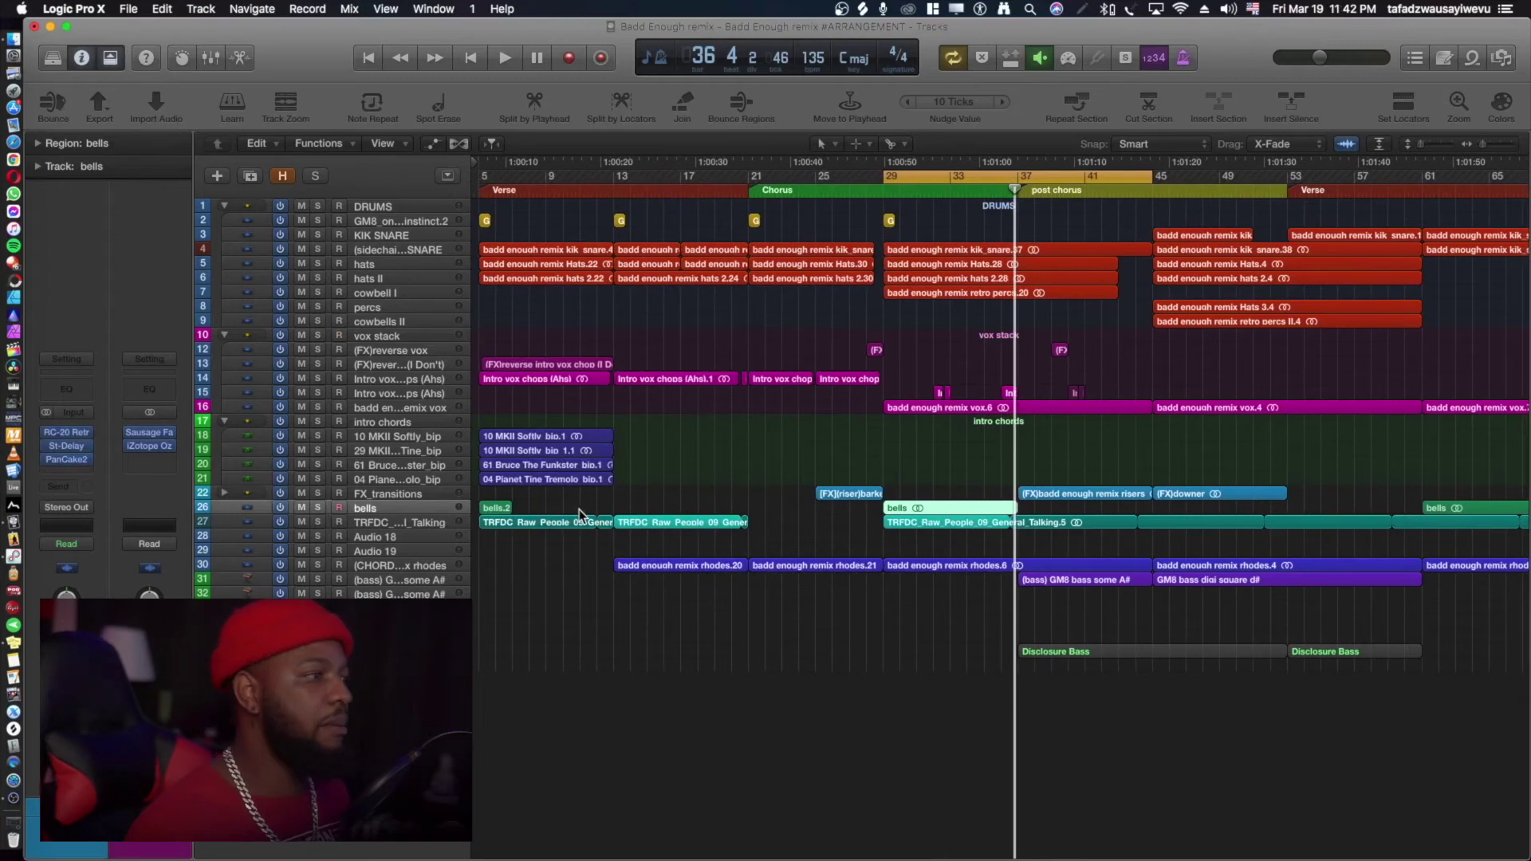
Solo the badd enough remix vox track and audition its vocals from bar 29.
{"action": "left_click", "coordinate": [949, 408]}
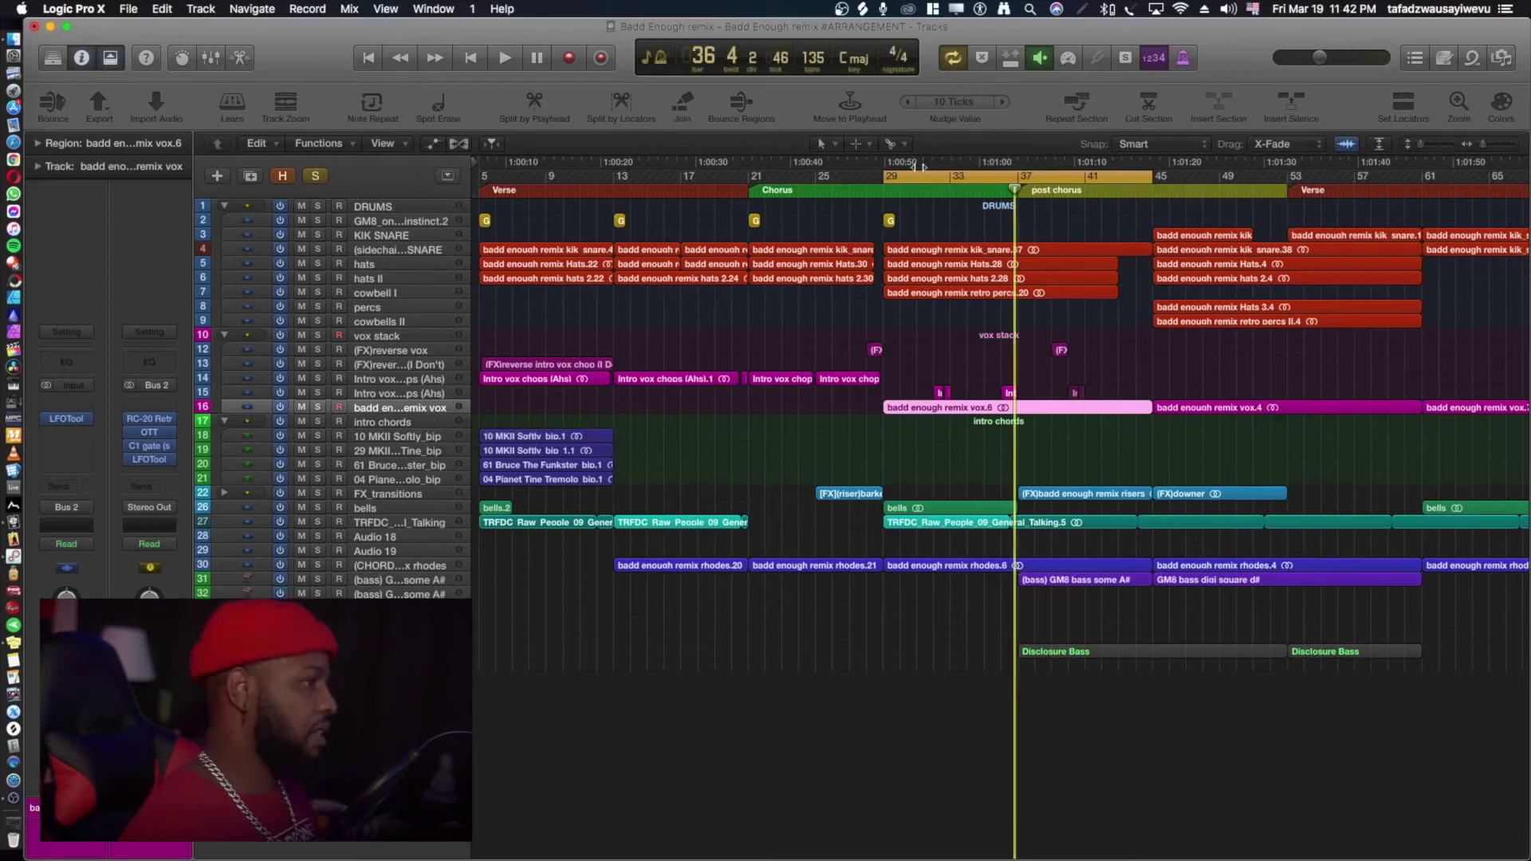
{"action": "key", "text": "s"}
{"action": "key", "text": "space"}
{"action": "key", "text": "space"}
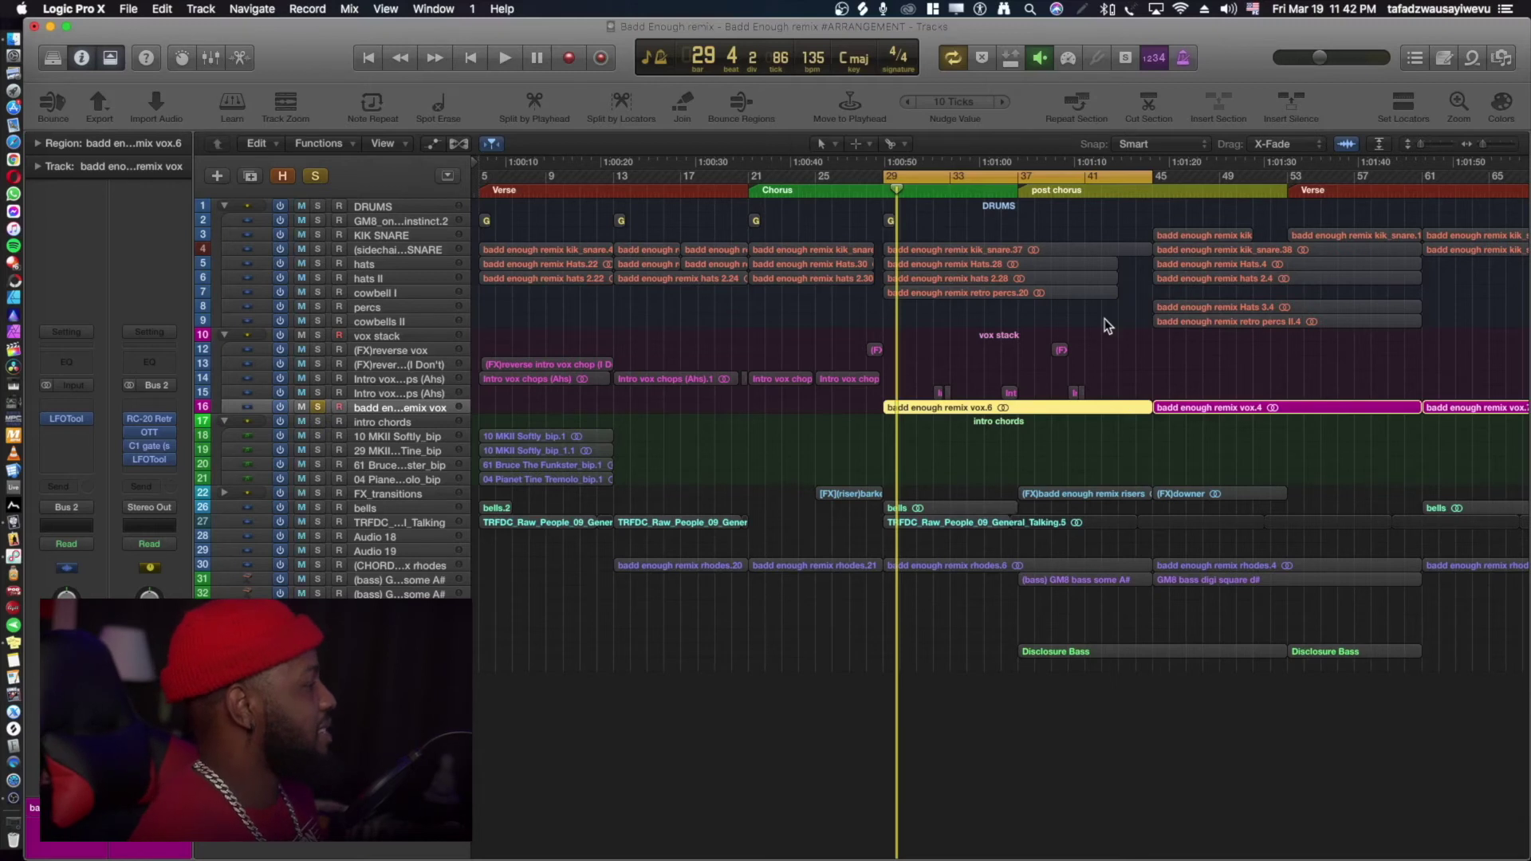
{"action": "key", "text": "space"}
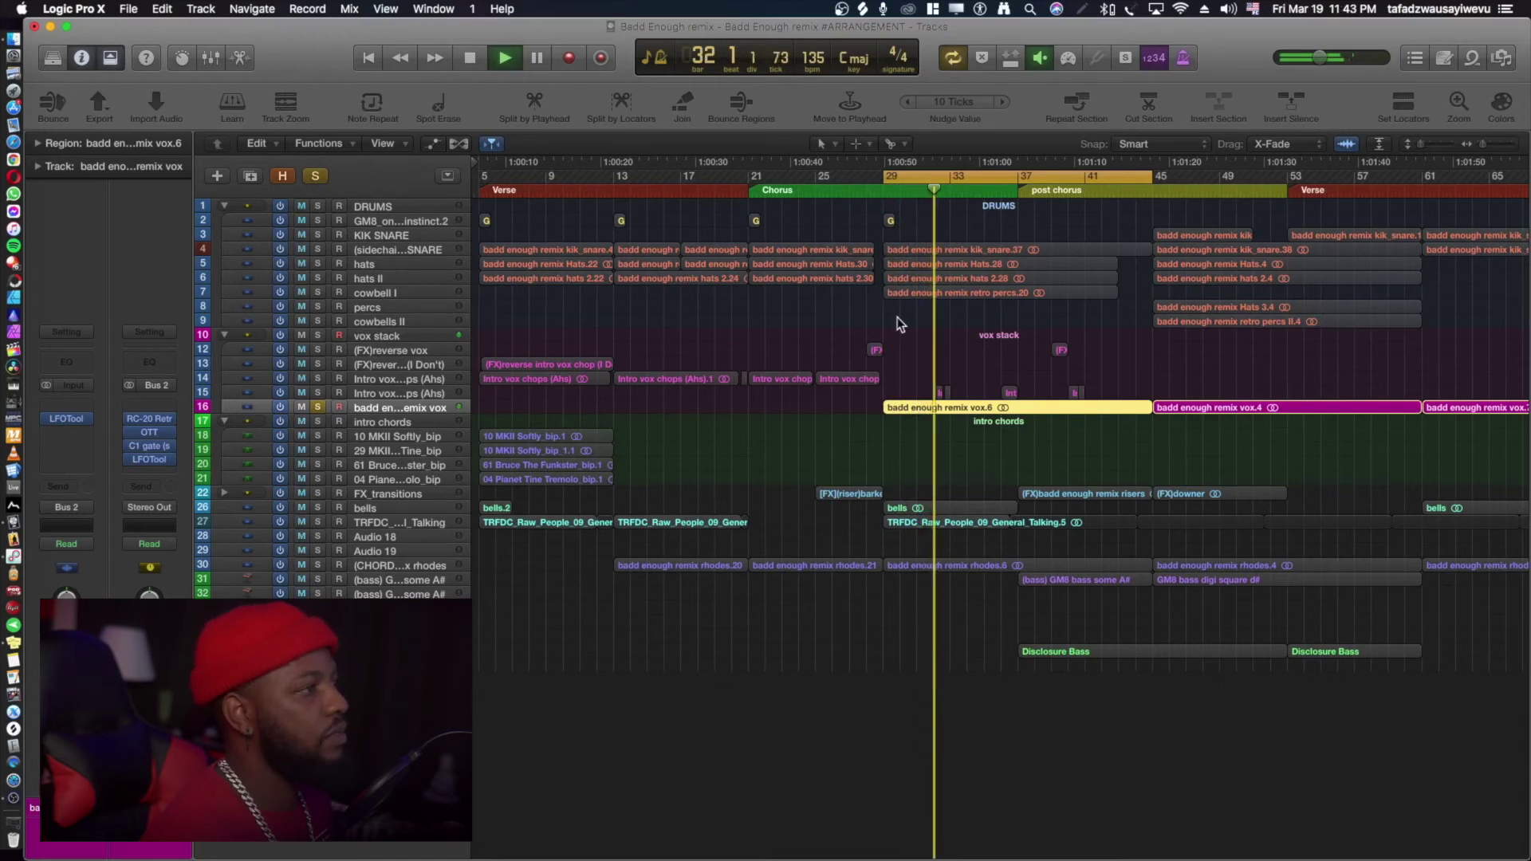
{"action": "key", "text": "space"}
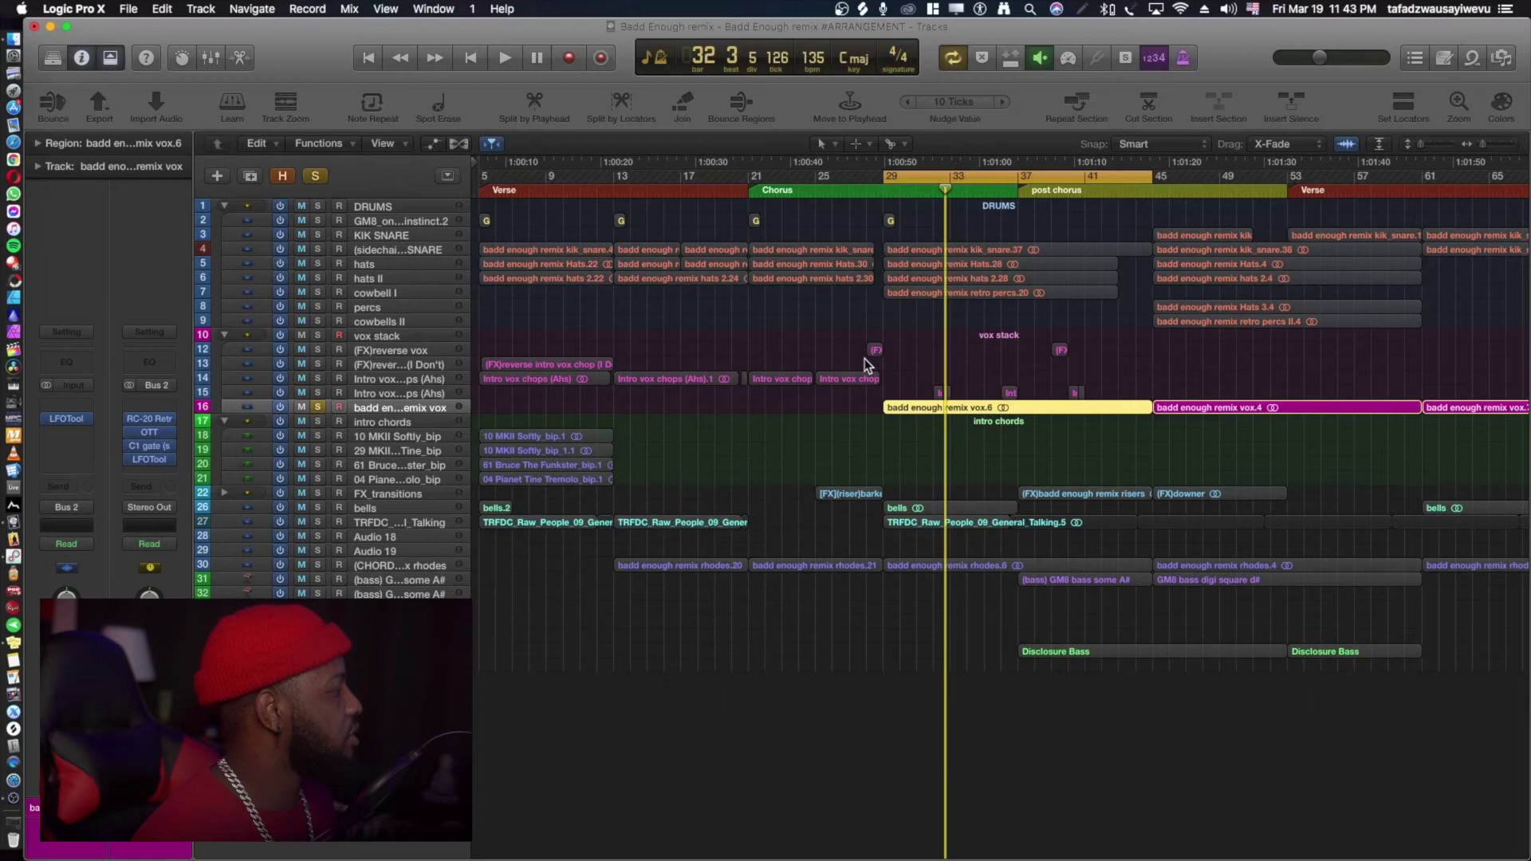
{"action": "key", "text": "space"}
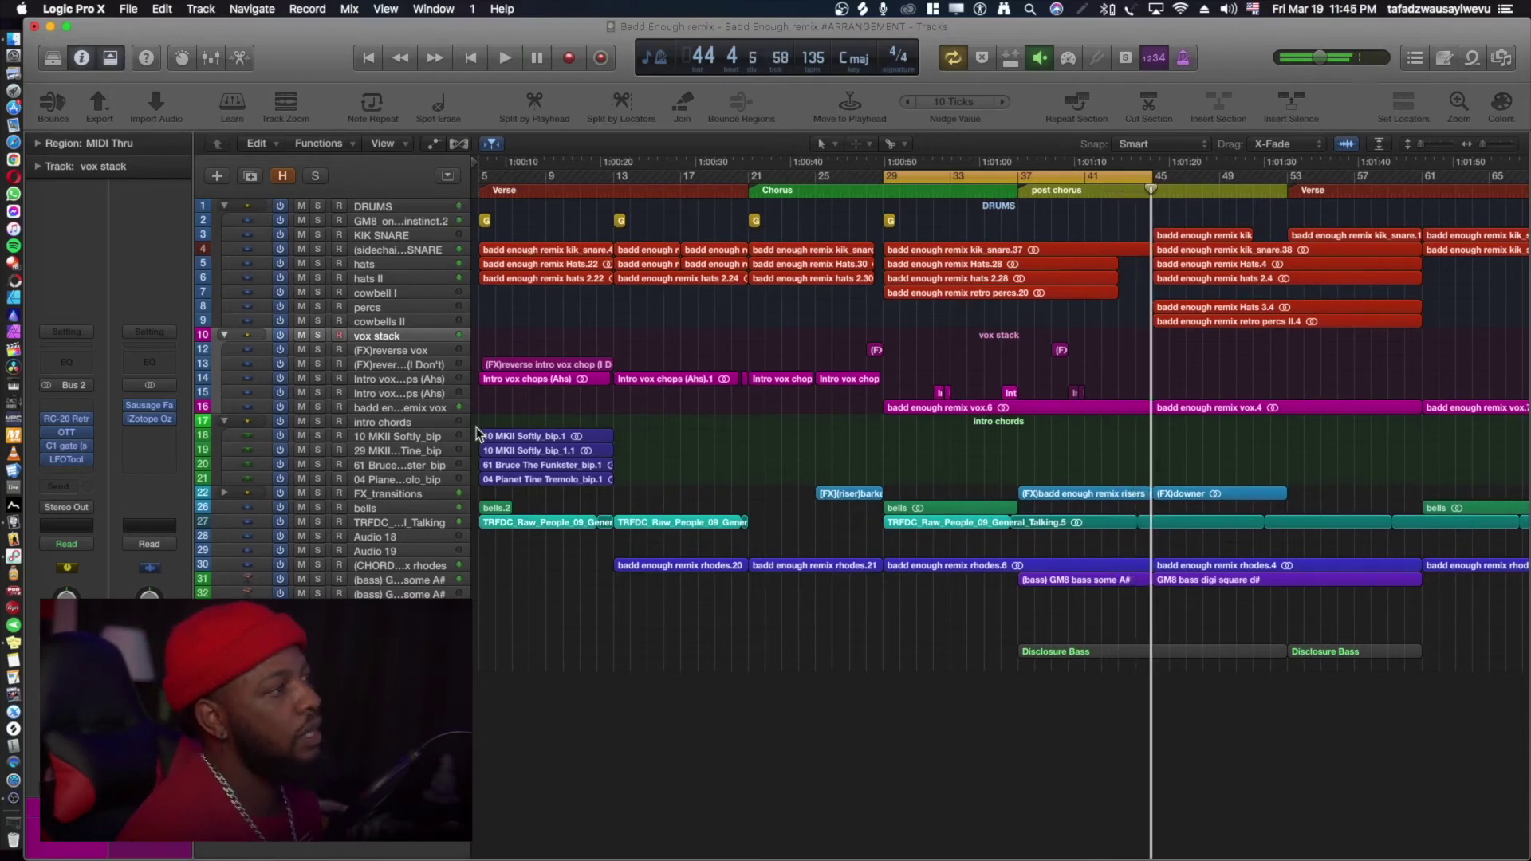
Select the (sidechain)KIK SNARE track and move the cycle range to bars 5–21.
{"action": "left_click", "coordinate": [428, 250]}
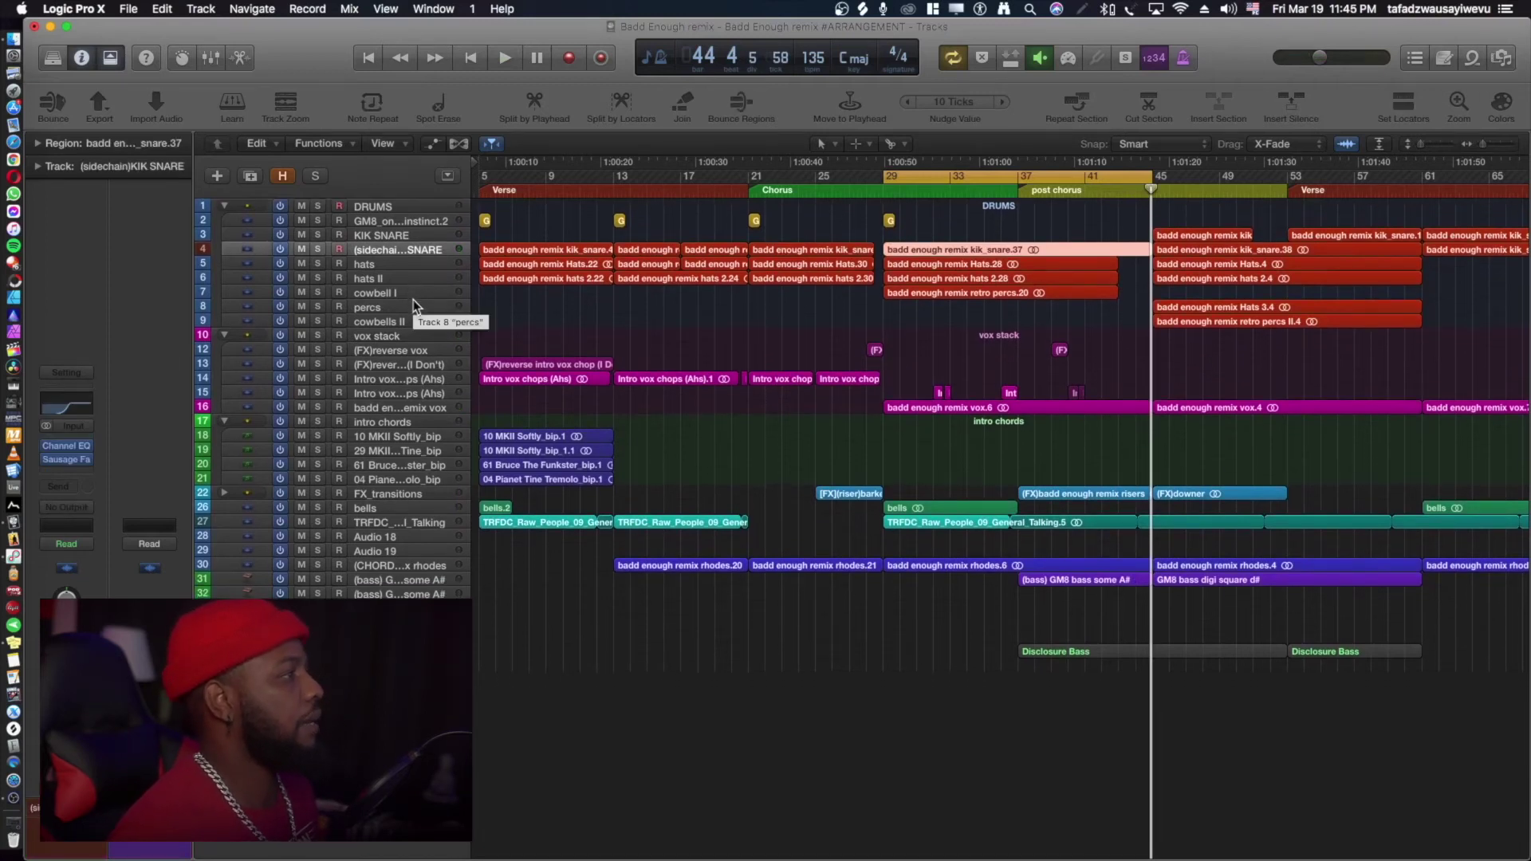
{"action": "scroll", "coordinate": [413, 305], "scroll_direction": "down", "scroll_amount": 1}
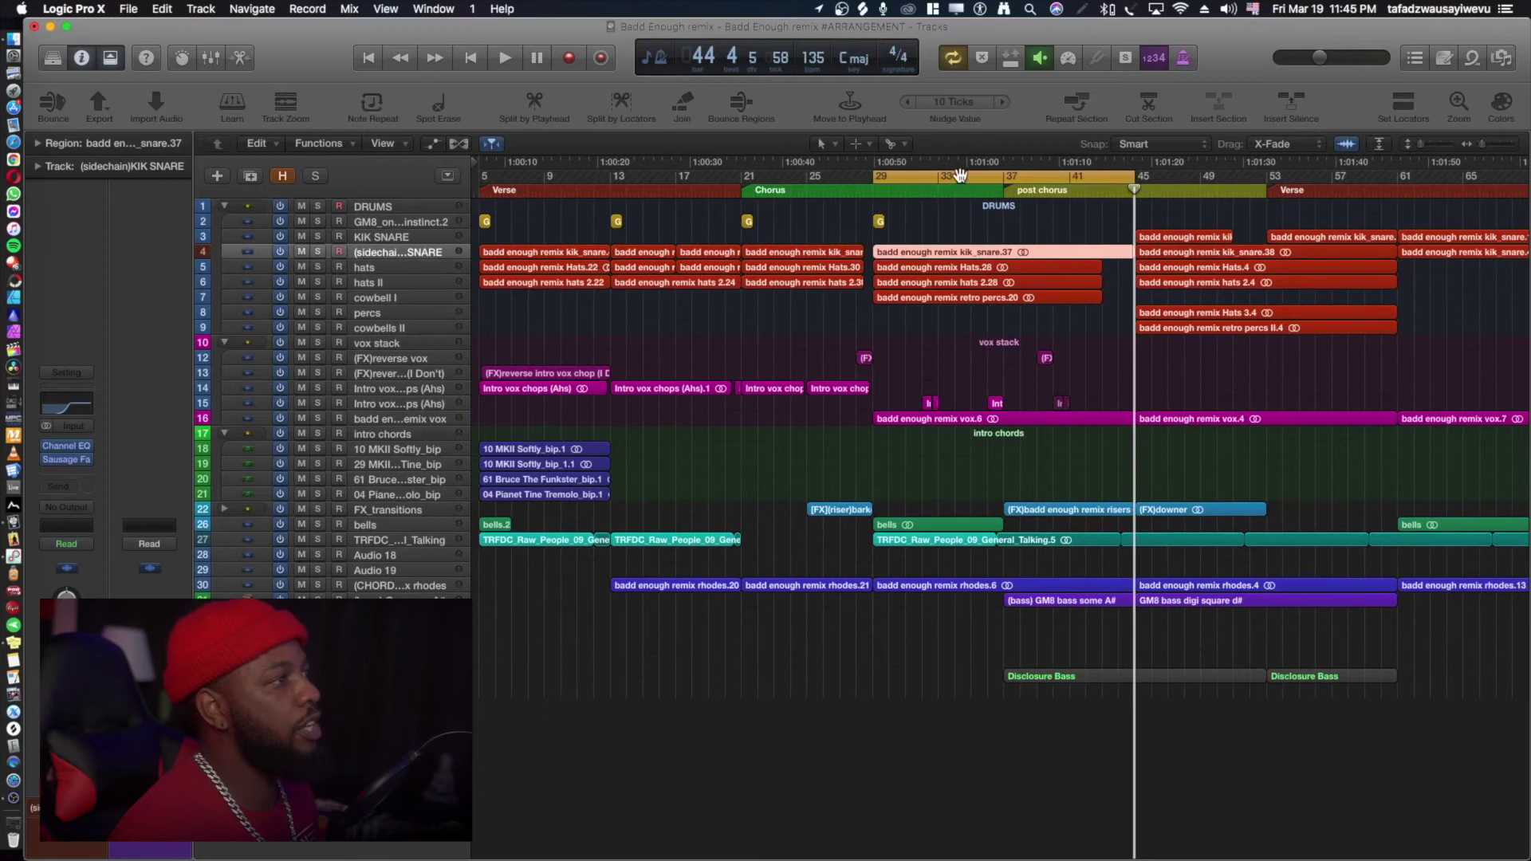
{"action": "left_click_drag", "start_coordinate": [960, 175], "coordinate": [563, 175]}
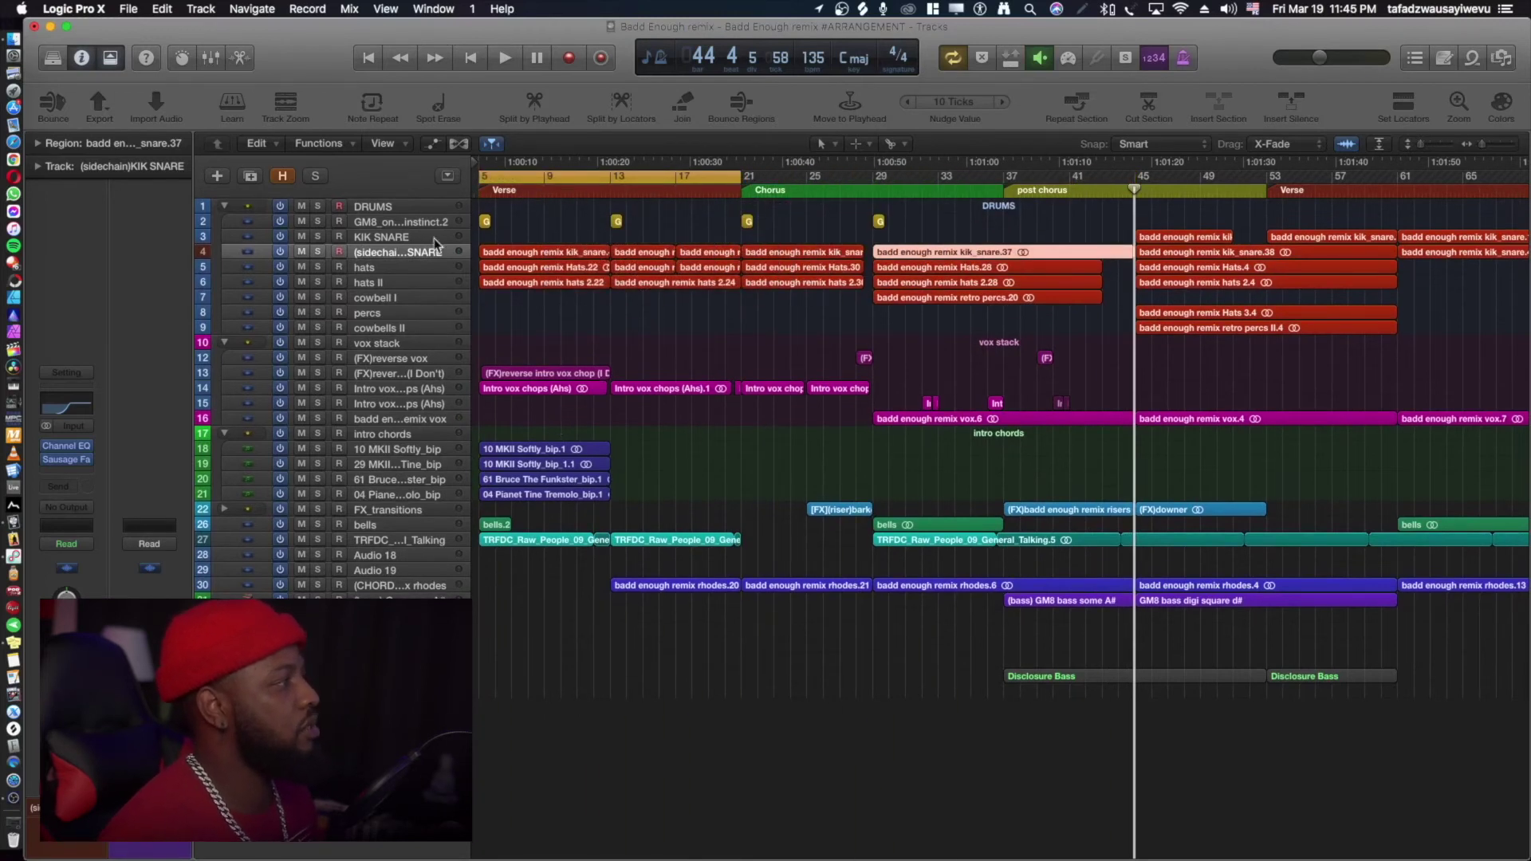
Solo the DRUMS stack and audition it from bar 5.
{"action": "left_click", "coordinate": [317, 205]}
{"action": "key", "text": "space"}
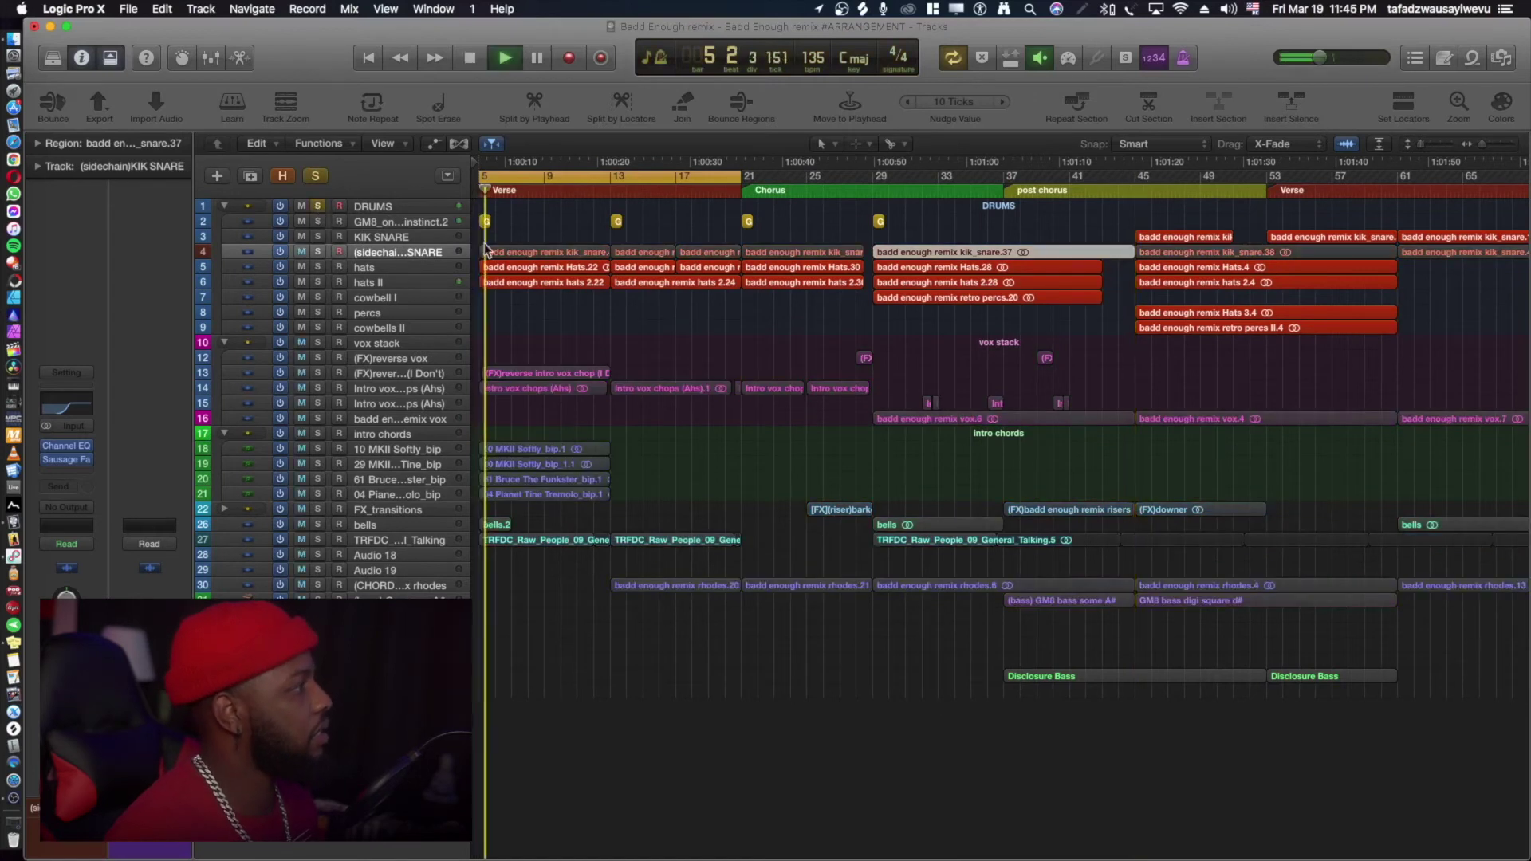
{"action": "key", "text": "space"}
Zoom in on the GM8_on…instinct.2 track in the DRUMS stack, solo it and play it from bar 5.
{"action": "left_click", "coordinate": [366, 222]}
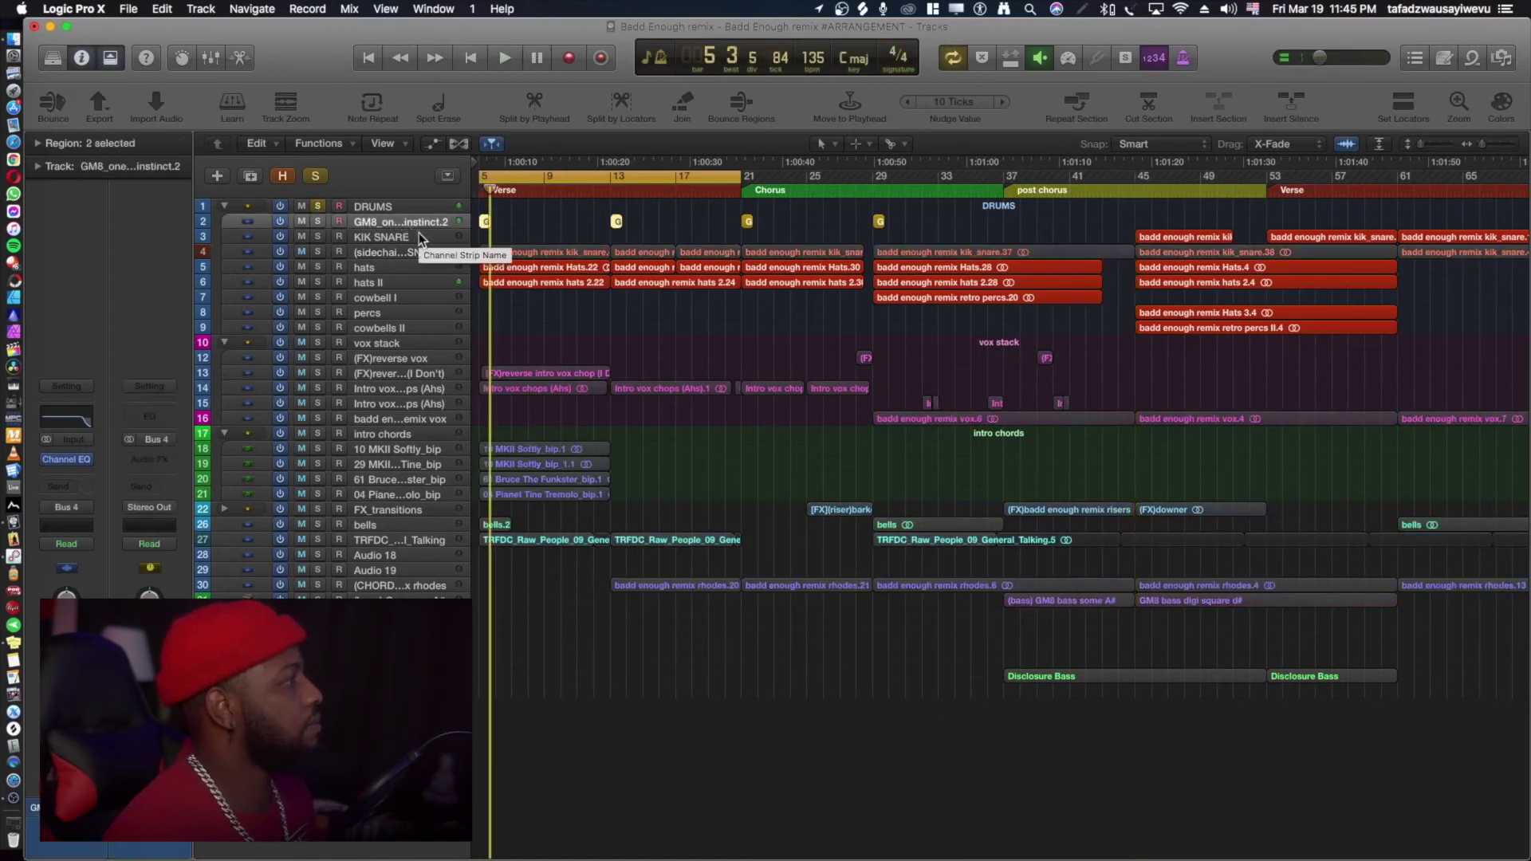
{"action": "key", "text": "super+Down"}
{"action": "key", "text": "super+Down"}
{"action": "key", "text": "super+Down"}
{"action": "key", "text": "super+Down"}
{"action": "key", "text": "super+Down"}
{"action": "key", "text": "super+Right"}
{"action": "key", "text": "super+Right"}
{"action": "key", "text": "super+Right"}
{"action": "key", "text": "super+Right"}
{"action": "key", "text": "super+Right"}
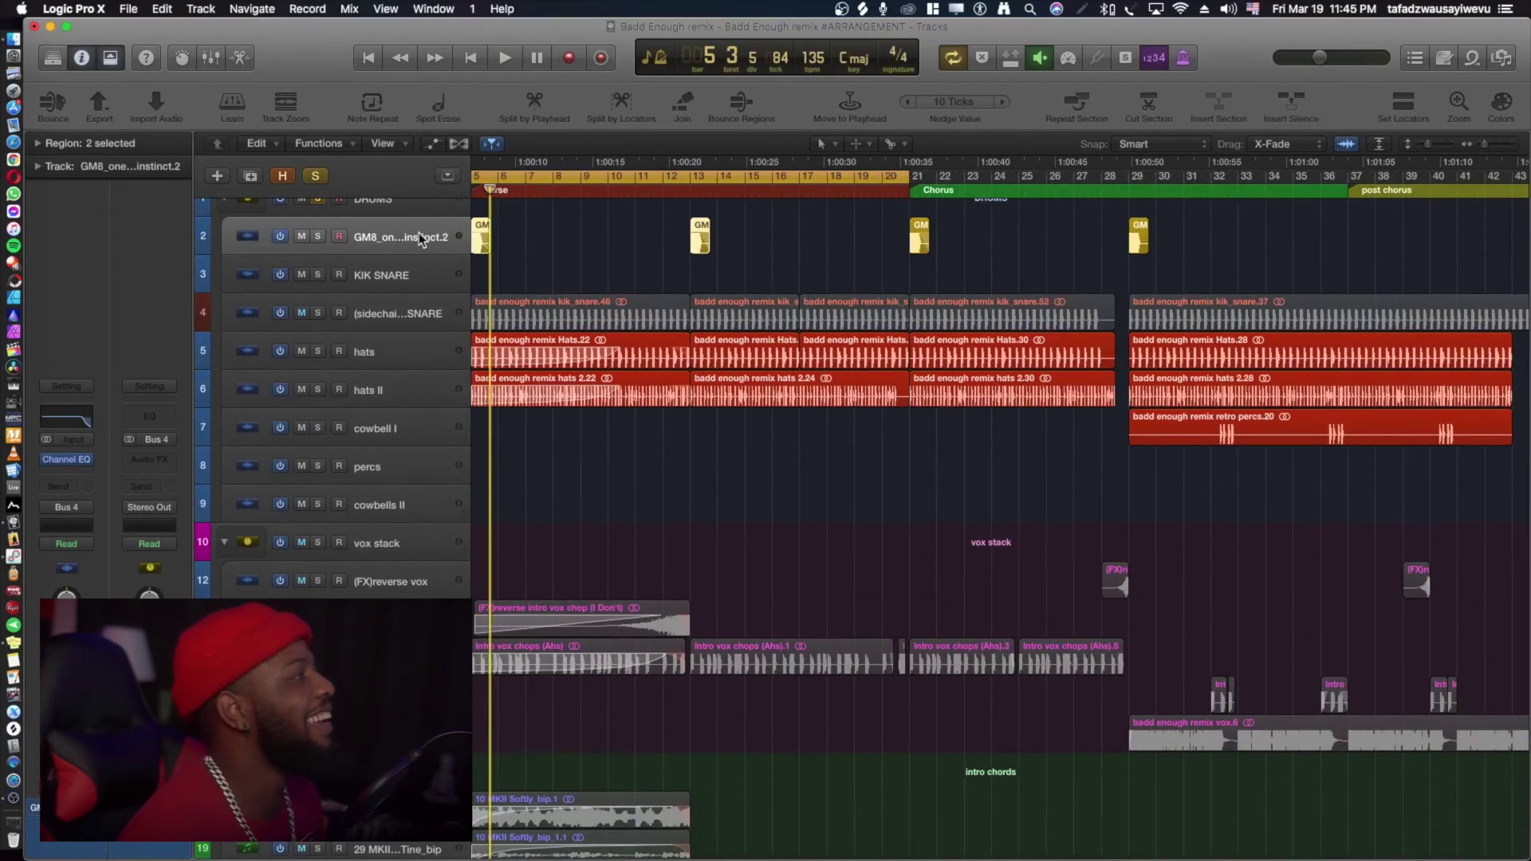
{"action": "key", "text": "super+Right"}
{"action": "key", "text": "super+Right"}
{"action": "key", "text": "super+Right"}
{"action": "key", "text": "super+Right"}
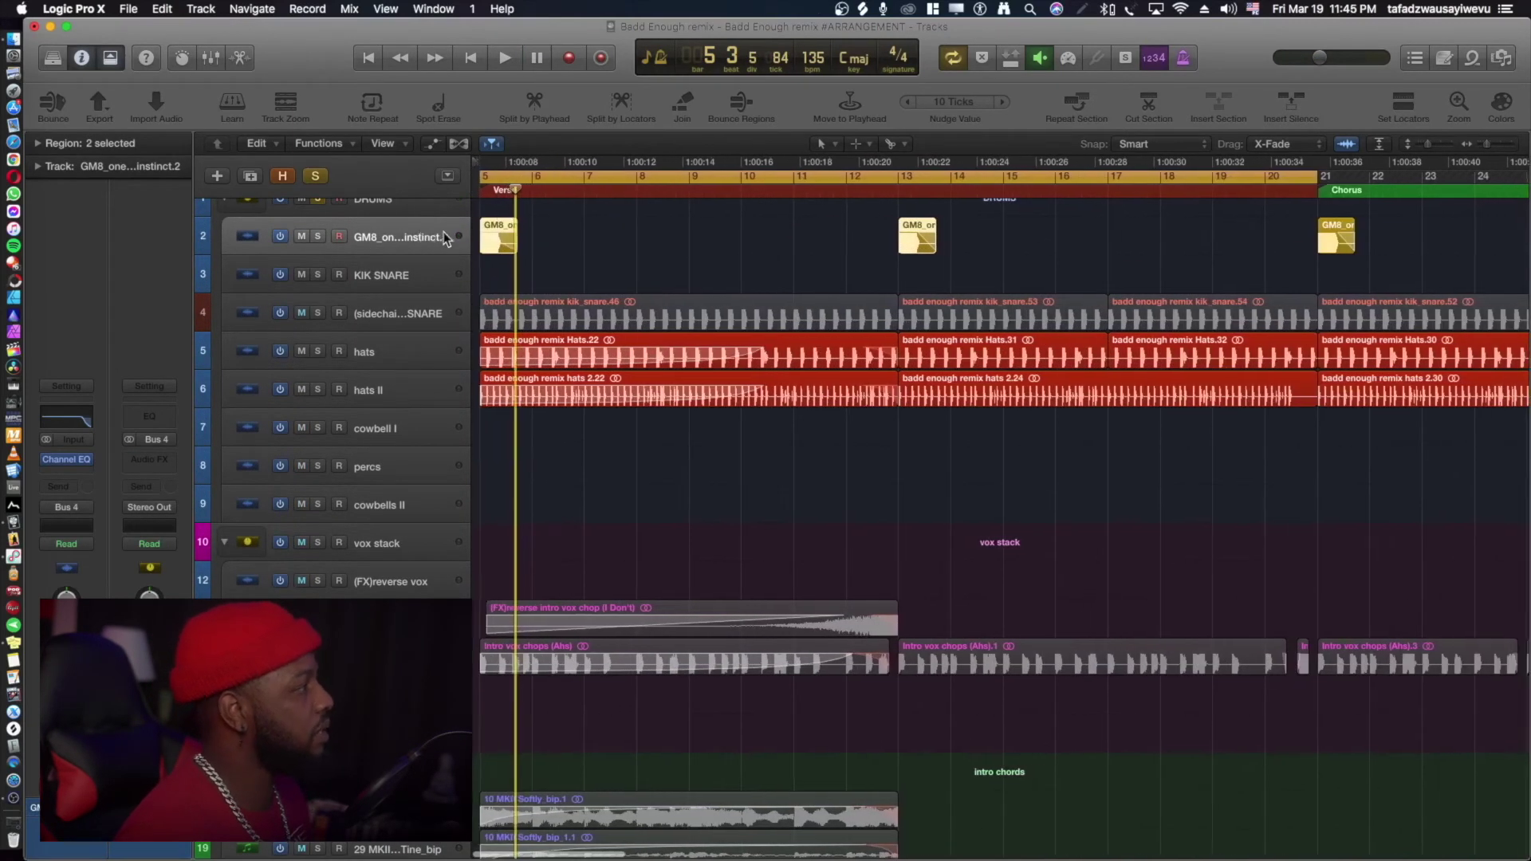
{"action": "left_click", "coordinate": [318, 236]}
{"action": "key", "text": "space"}
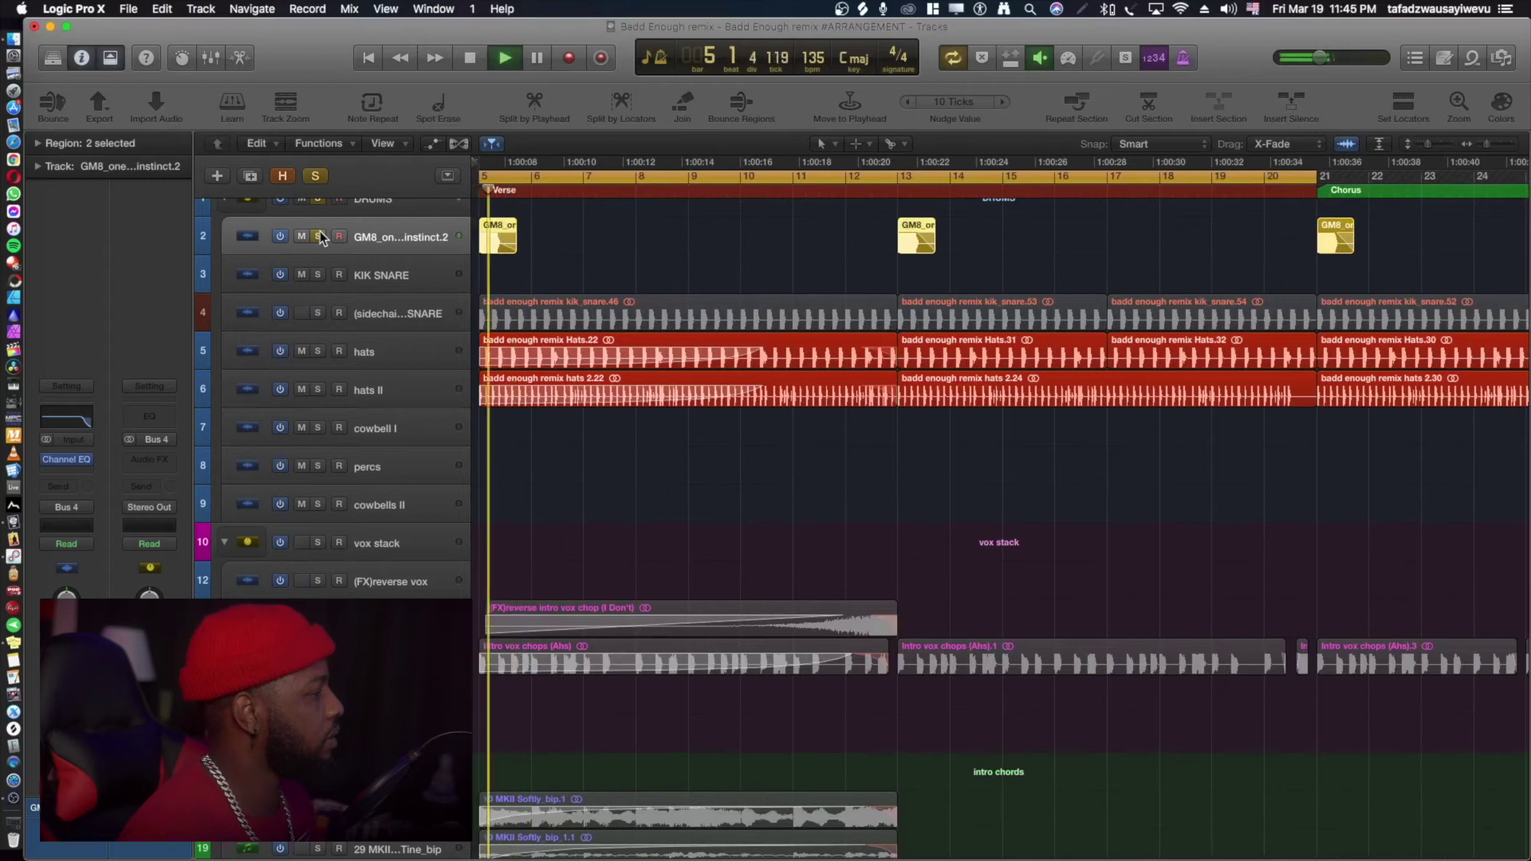
Compare the full mix with the drums alone by unsoloing the DRUMS stack, playing the verse, and soloing the stack again.
{"action": "key", "text": "space"}
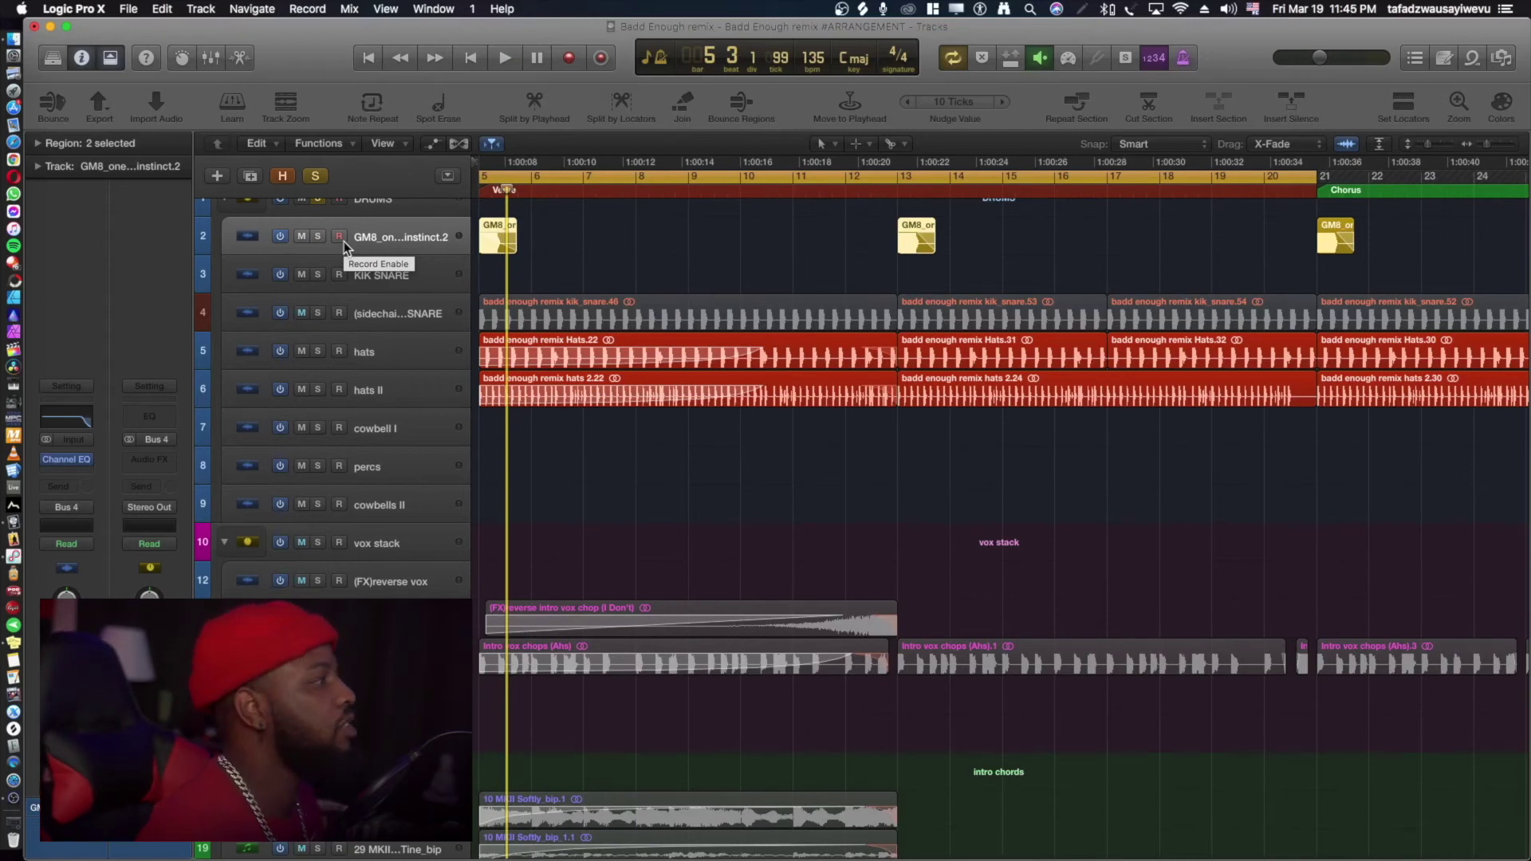
{"action": "left_click", "coordinate": [319, 199]}
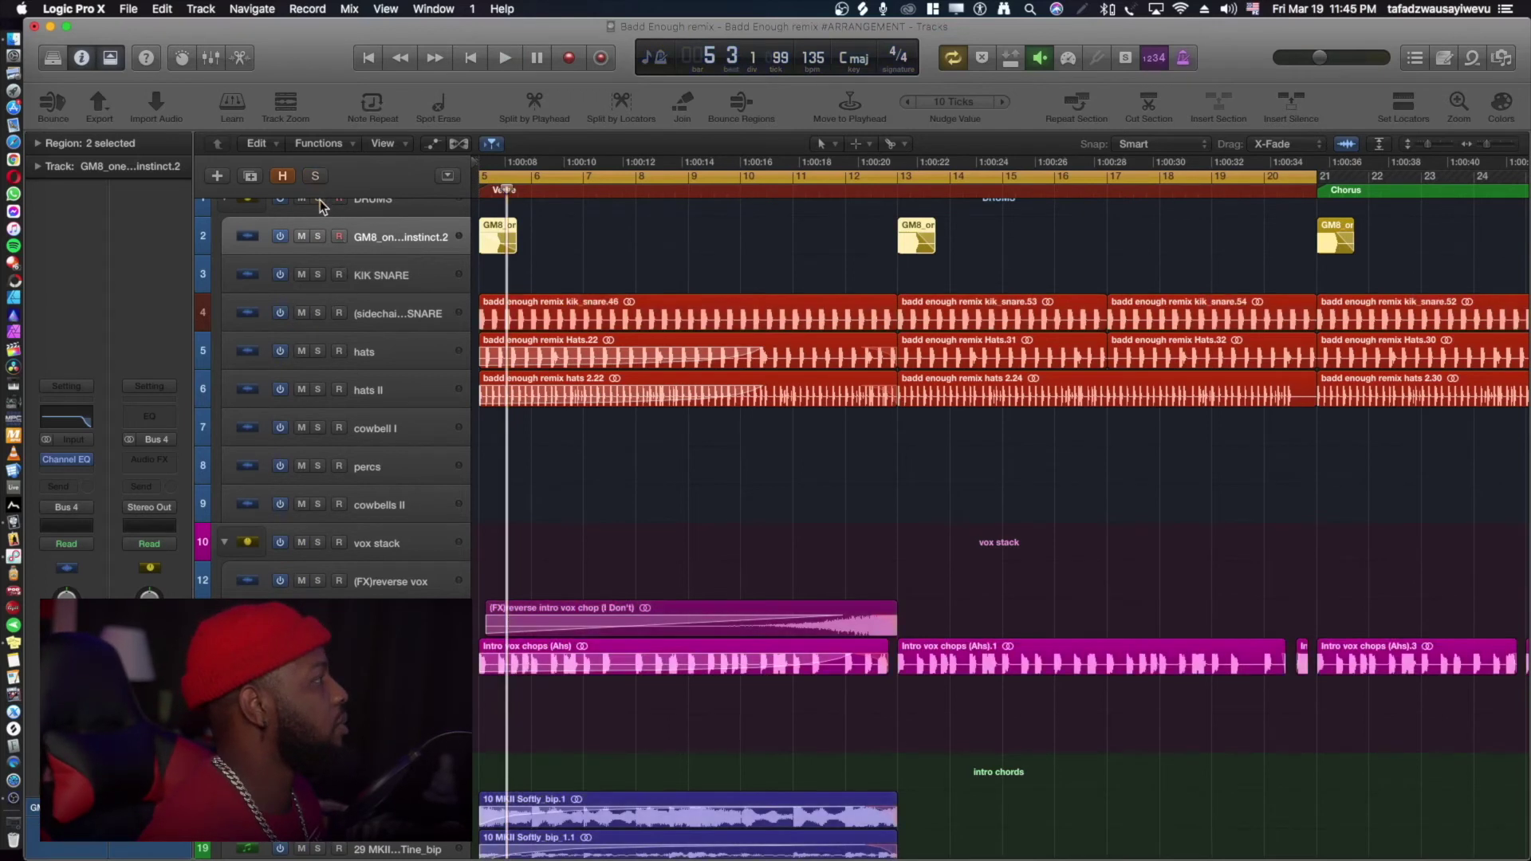
{"action": "key", "text": "space"}
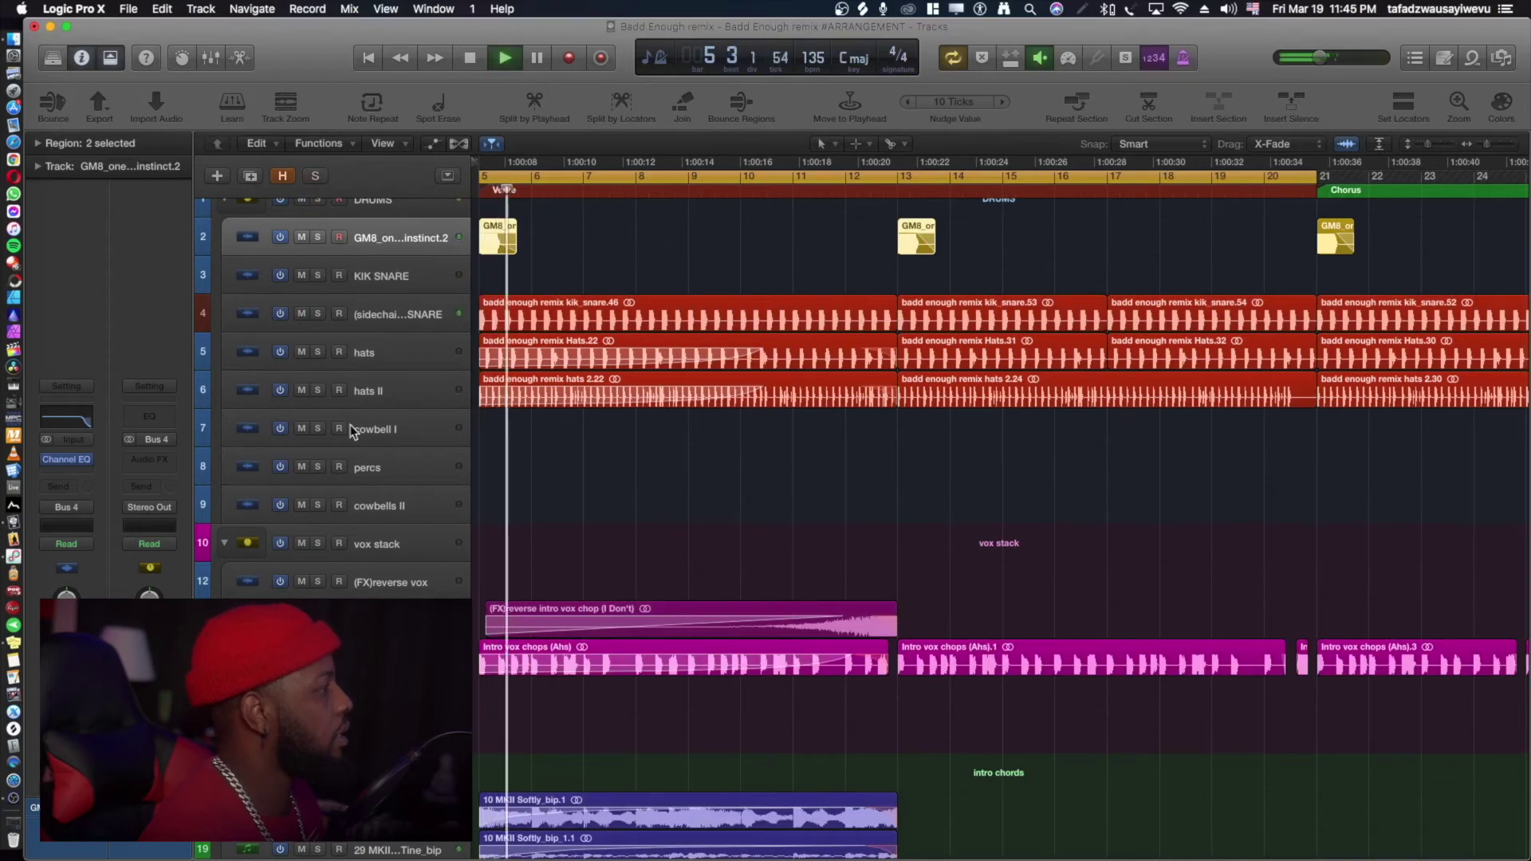
{"action": "scroll", "coordinate": [297, 215], "scroll_direction": "up", "scroll_amount": 1}
{"action": "scroll", "coordinate": [297, 215], "scroll_direction": "up", "scroll_amount": 1}
{"action": "left_click", "coordinate": [315, 220]}
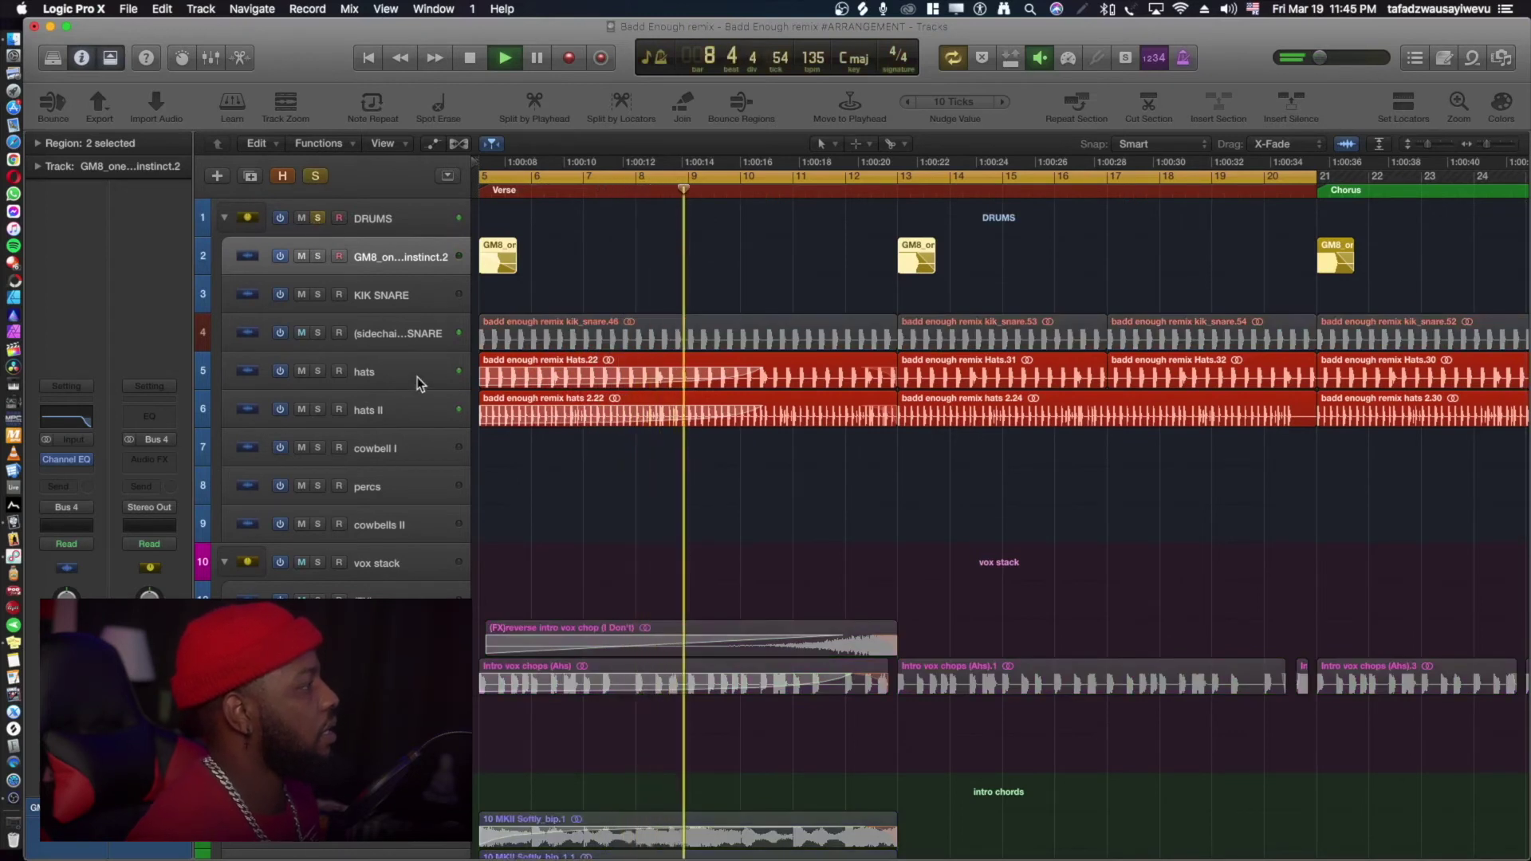
Enlarge the track heights and examine the crash, kick-snare, hats and hats II regions in the DRUMS stack during playback.
{"action": "key", "text": "super+Down"}
{"action": "key", "text": "super+Down"}
{"action": "key", "text": "super+Down"}
{"action": "key", "text": "super+Down"}
{"action": "key", "text": "super+Down"}
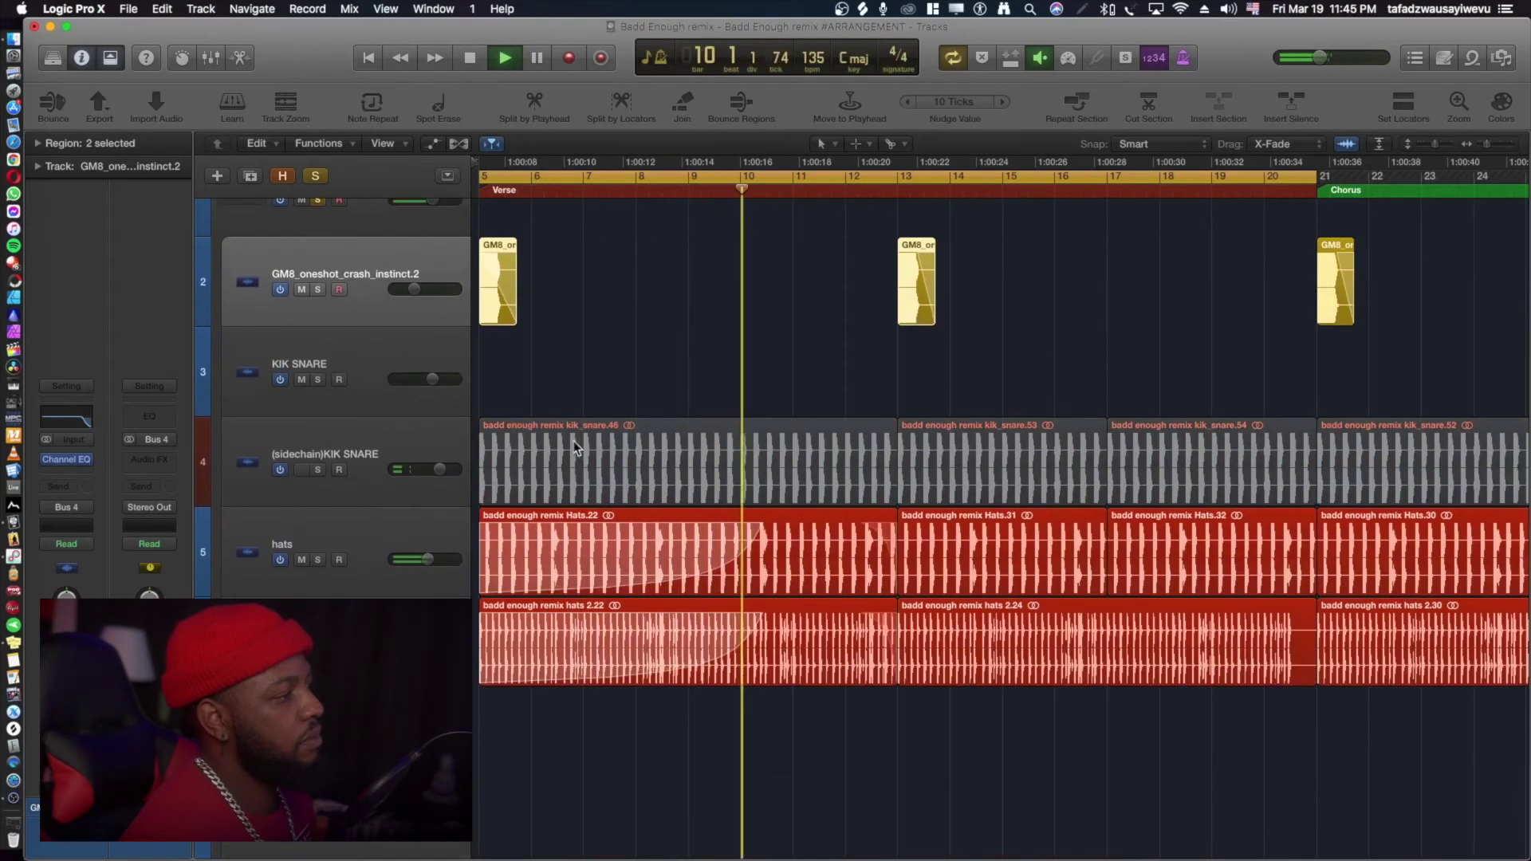
{"action": "scroll", "coordinate": [650, 602], "scroll_direction": "up", "scroll_amount": 2}
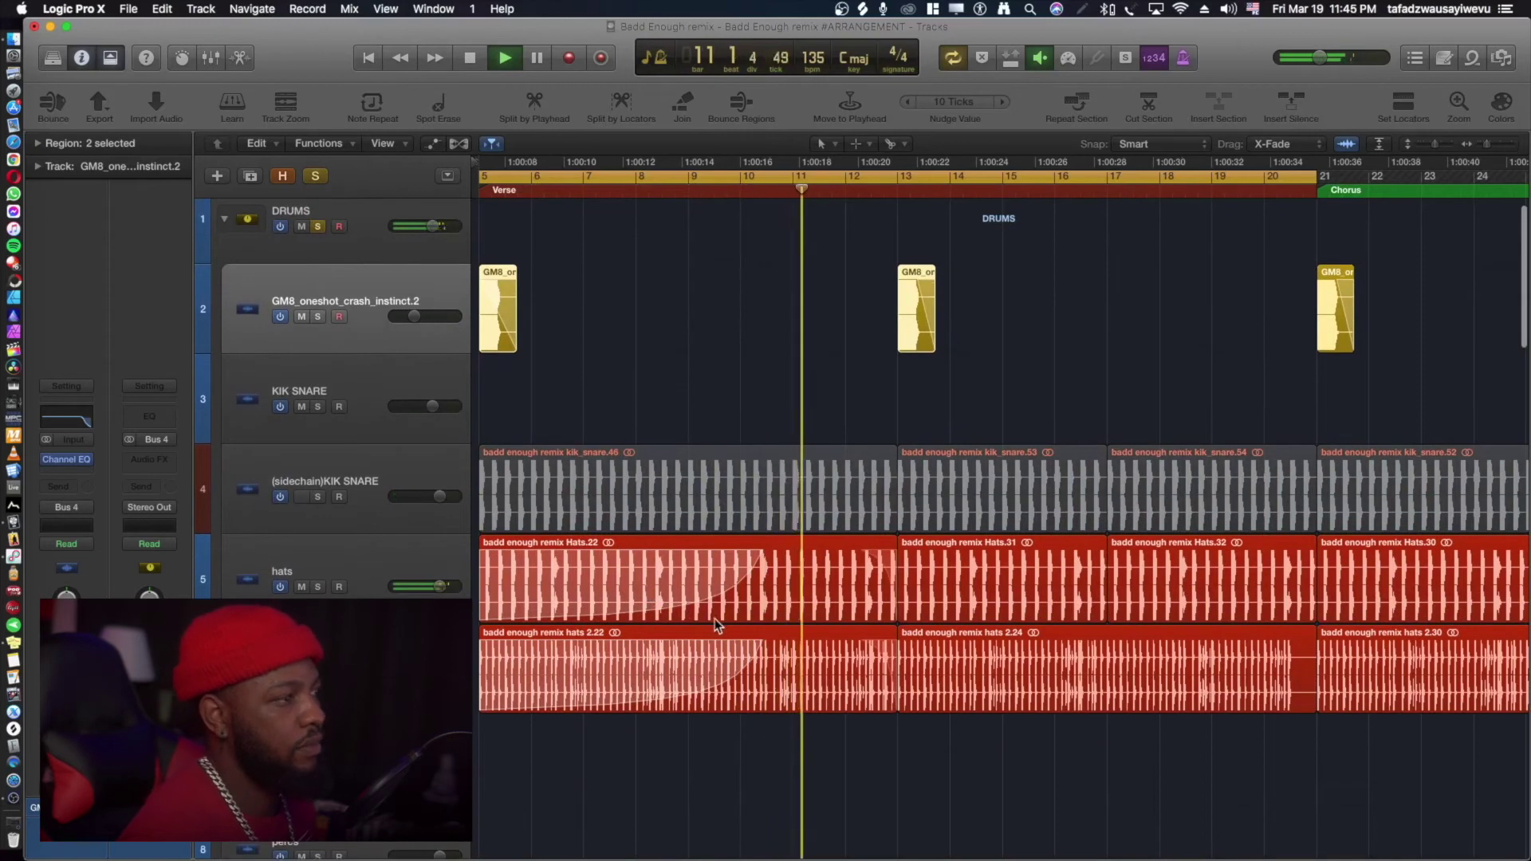
{"action": "scroll", "coordinate": [482, 486], "scroll_direction": "down", "scroll_amount": 8}
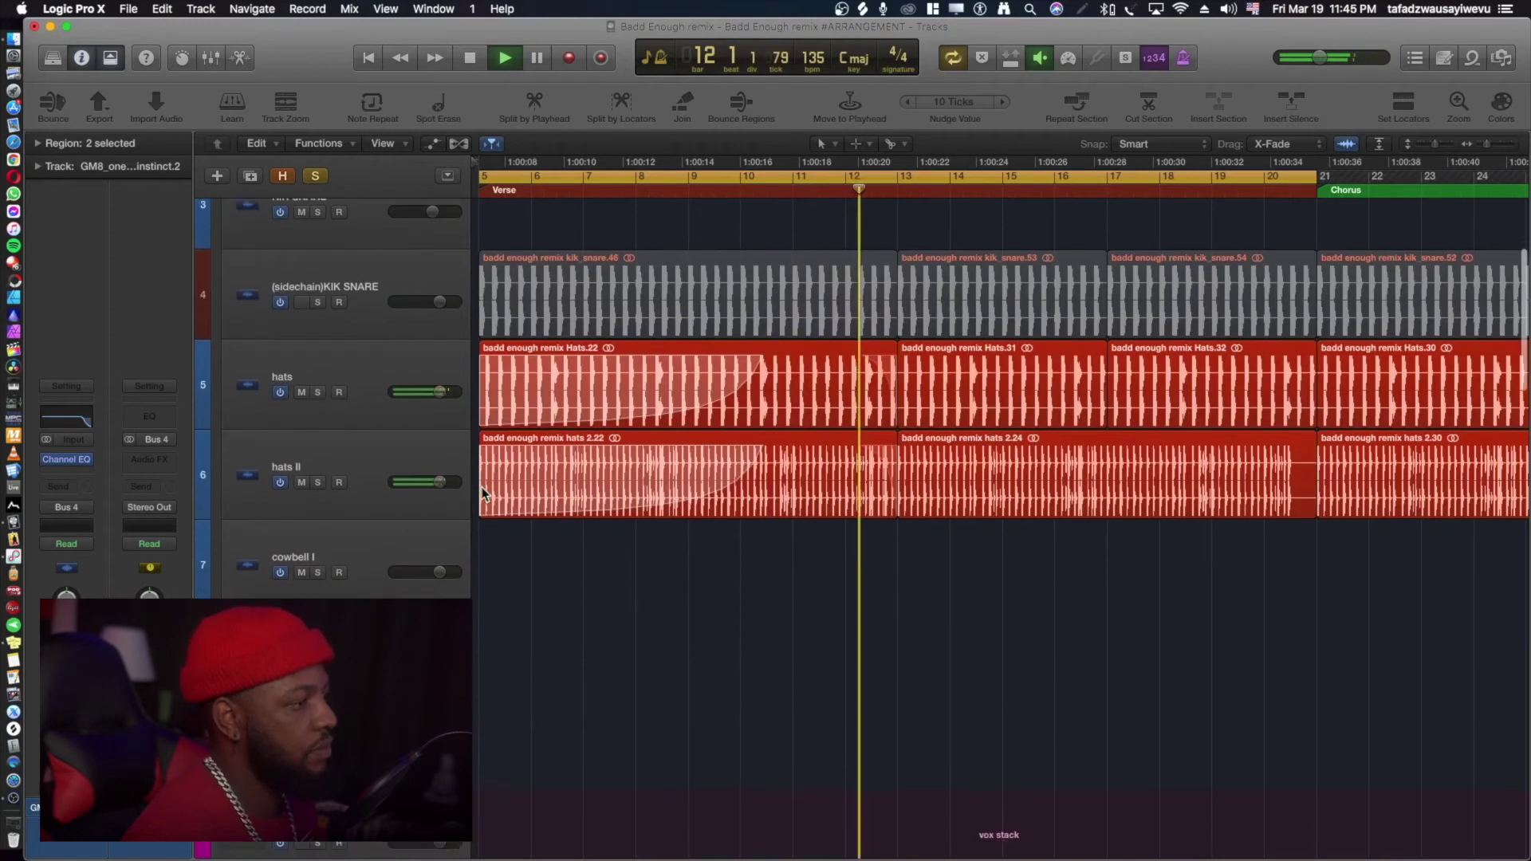
{"action": "scroll", "coordinate": [482, 486], "scroll_direction": "up", "scroll_amount": 8}
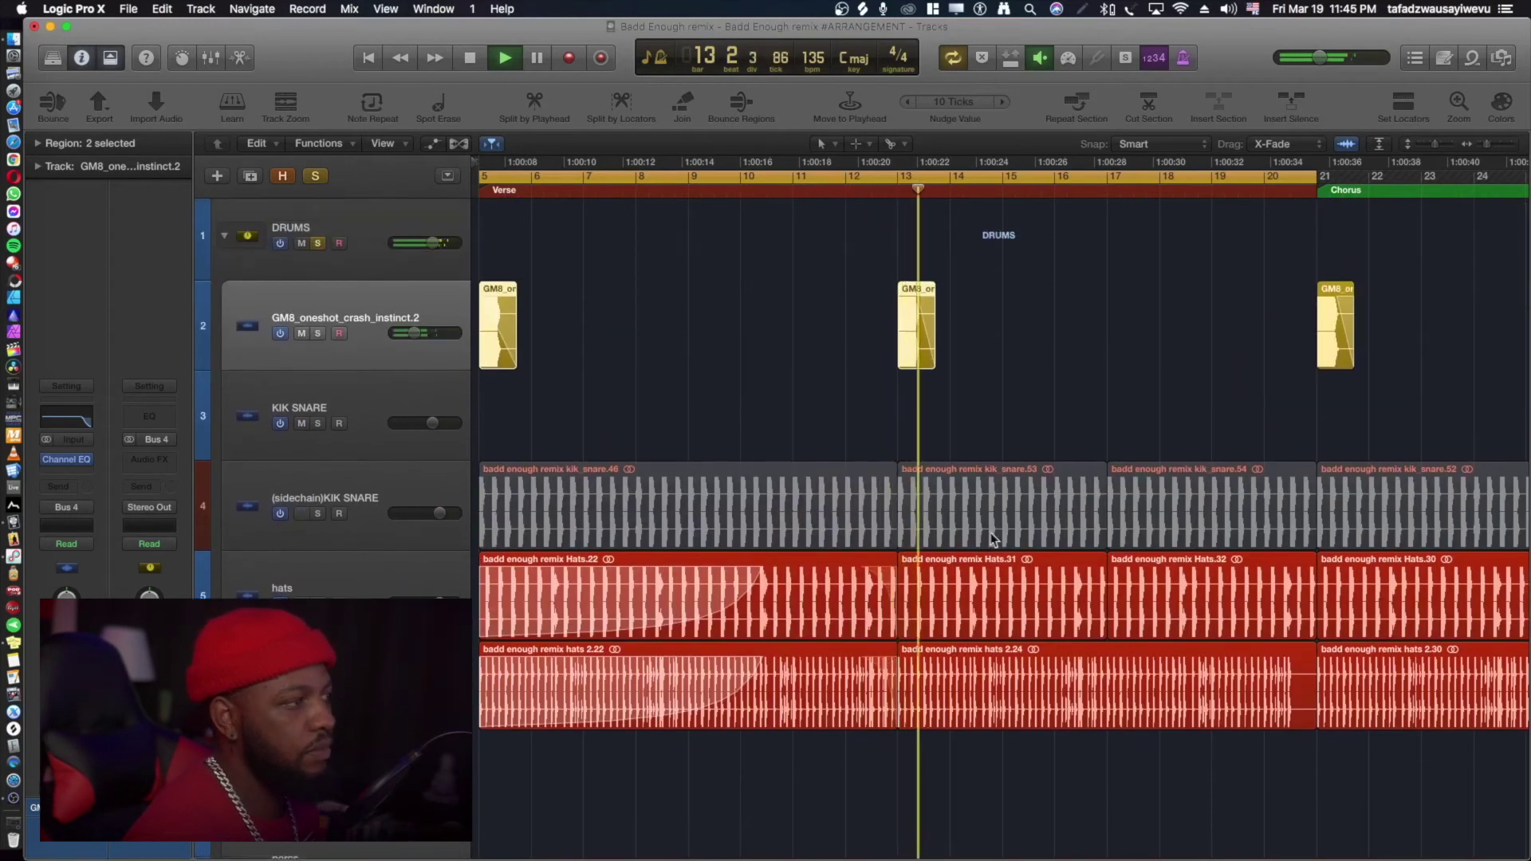
Solo the badd enough remix rhodes track alongside the drums, audition it through the verse and stop playback.
{"action": "scroll", "coordinate": [1120, 609], "scroll_direction": "down", "scroll_amount": 20}
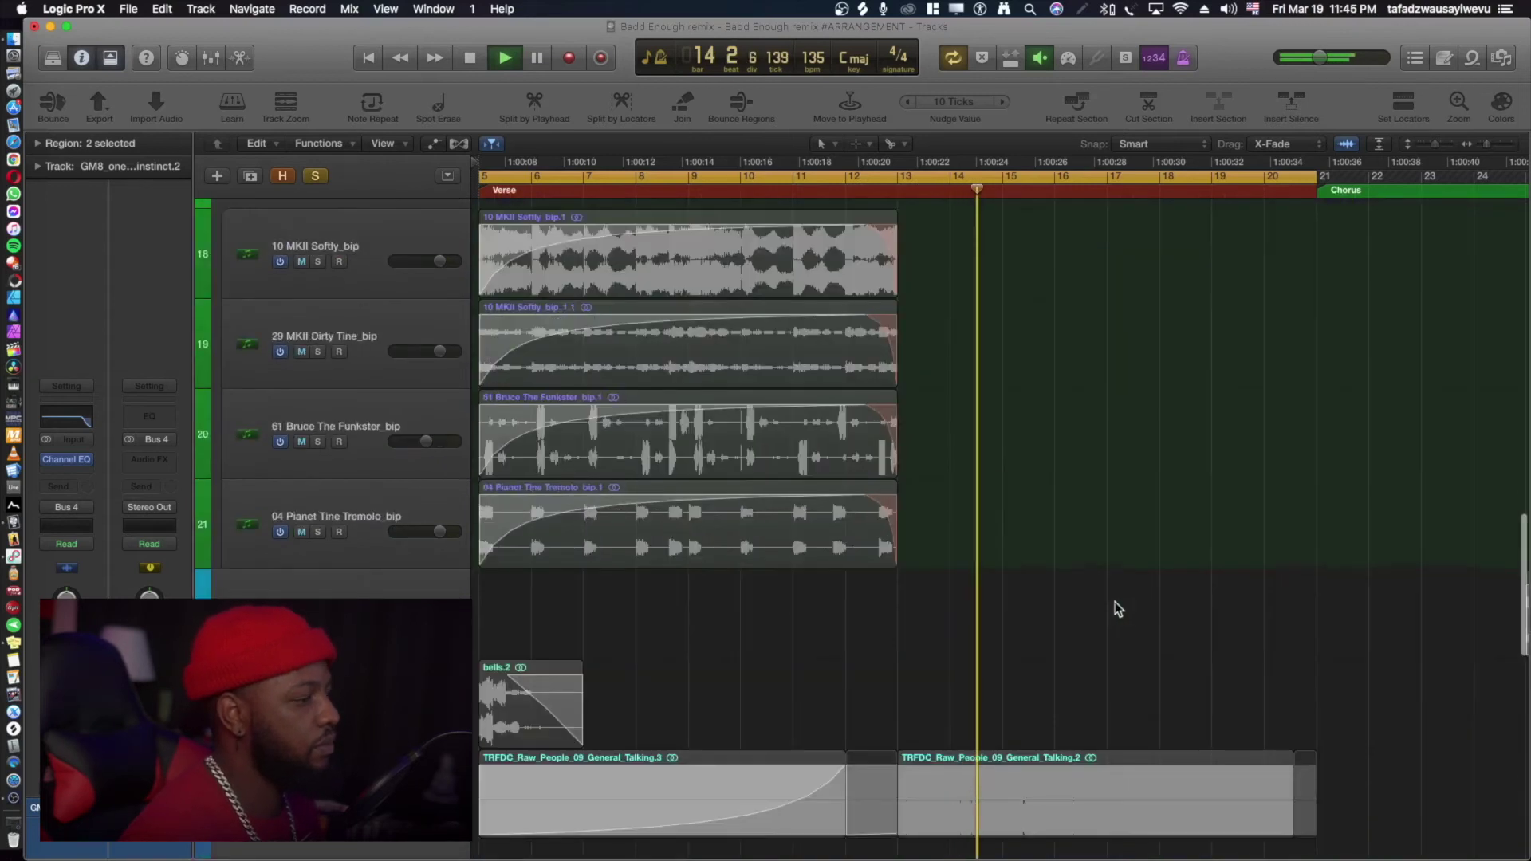
{"action": "scroll", "coordinate": [1119, 610], "scroll_direction": "down", "scroll_amount": 10}
{"action": "scroll", "coordinate": [1113, 606], "scroll_direction": "up", "scroll_amount": 3}
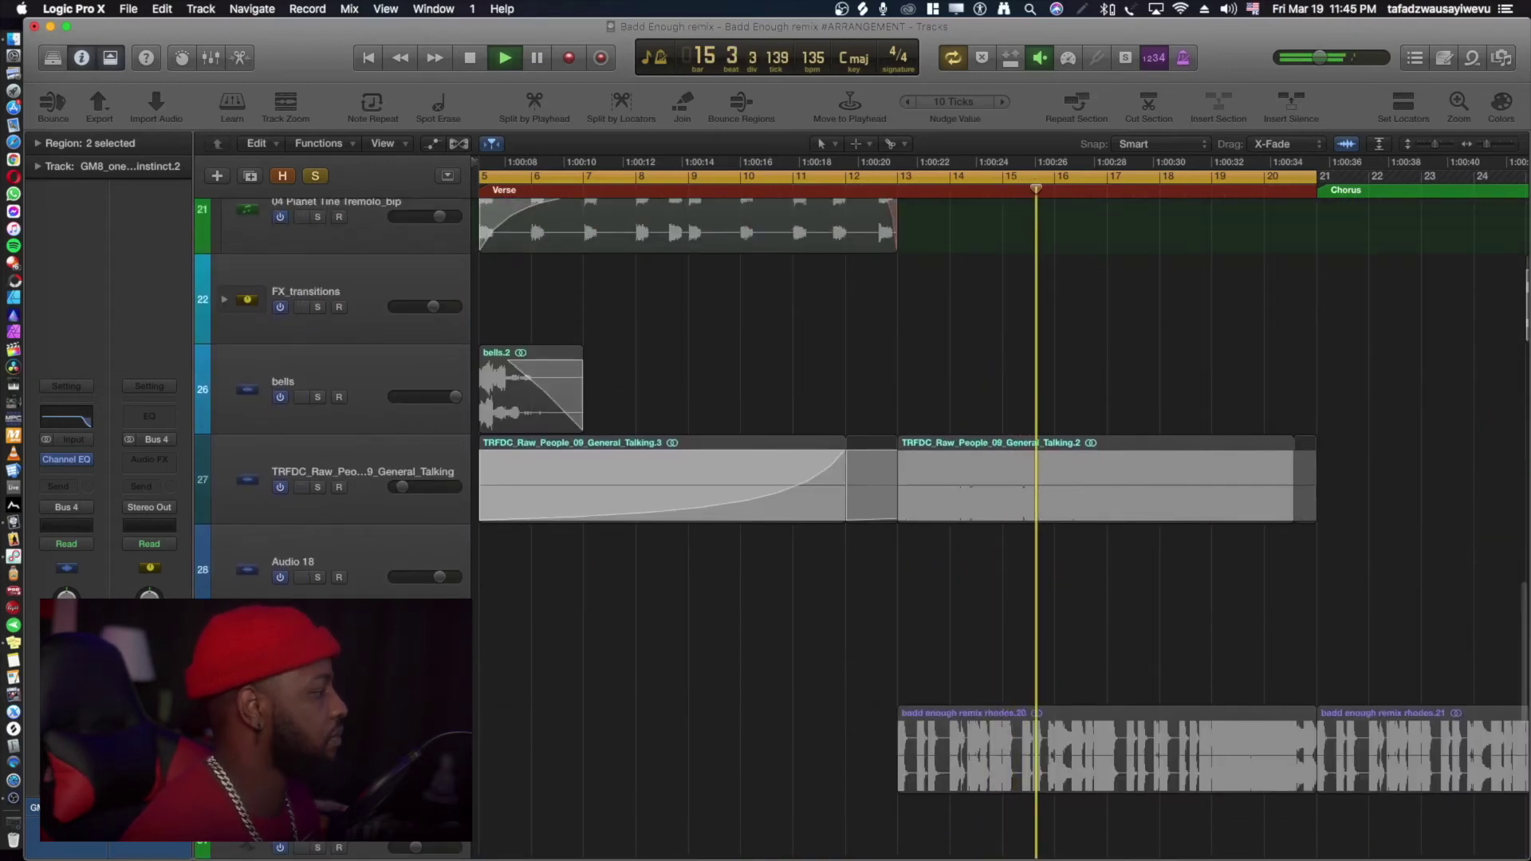
{"action": "left_click", "coordinate": [317, 756]}
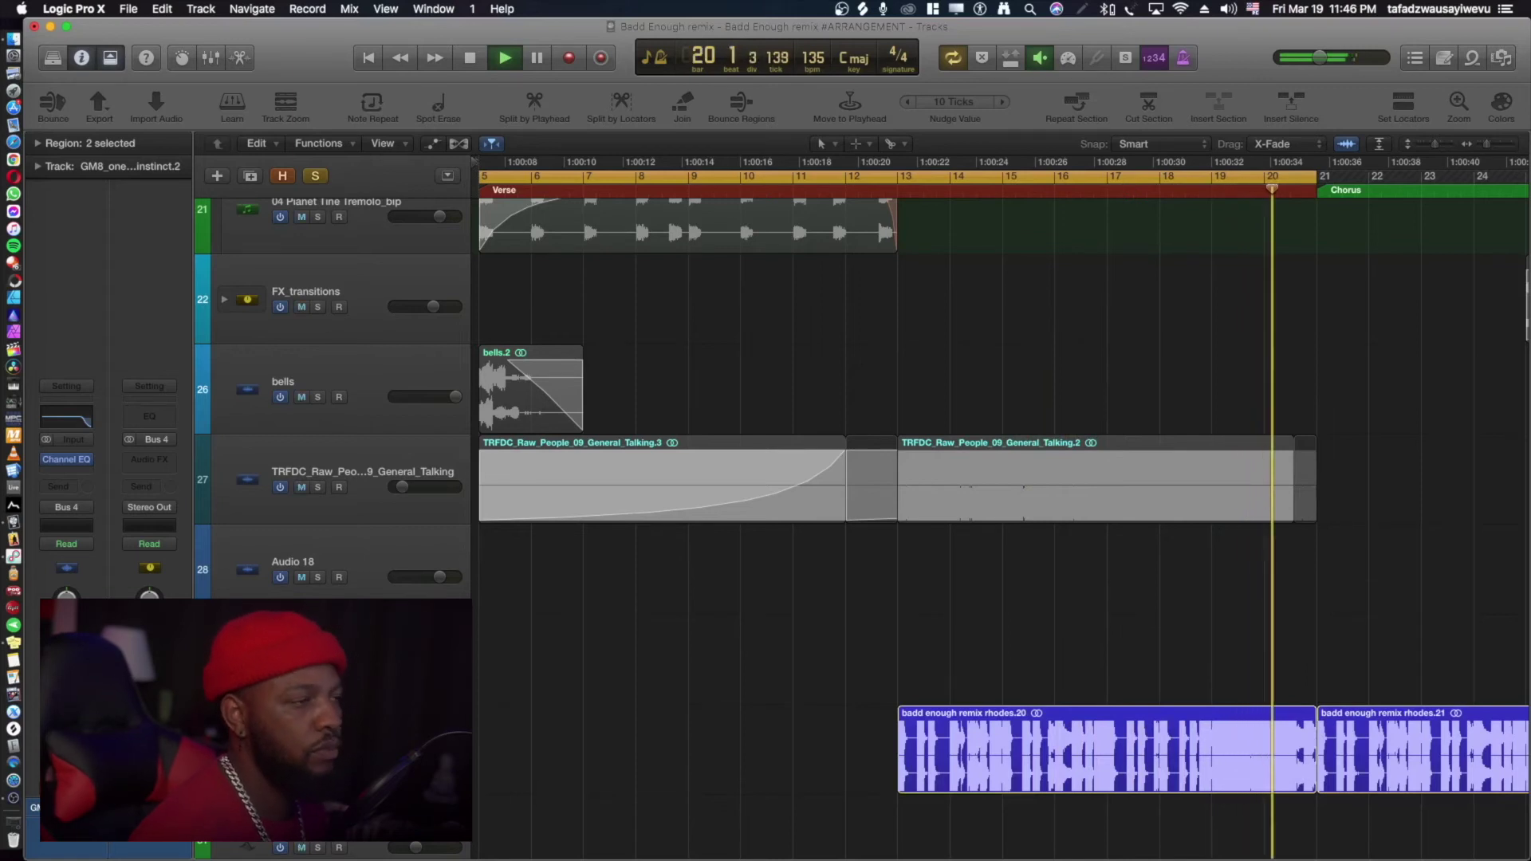
{"action": "key", "text": "space"}
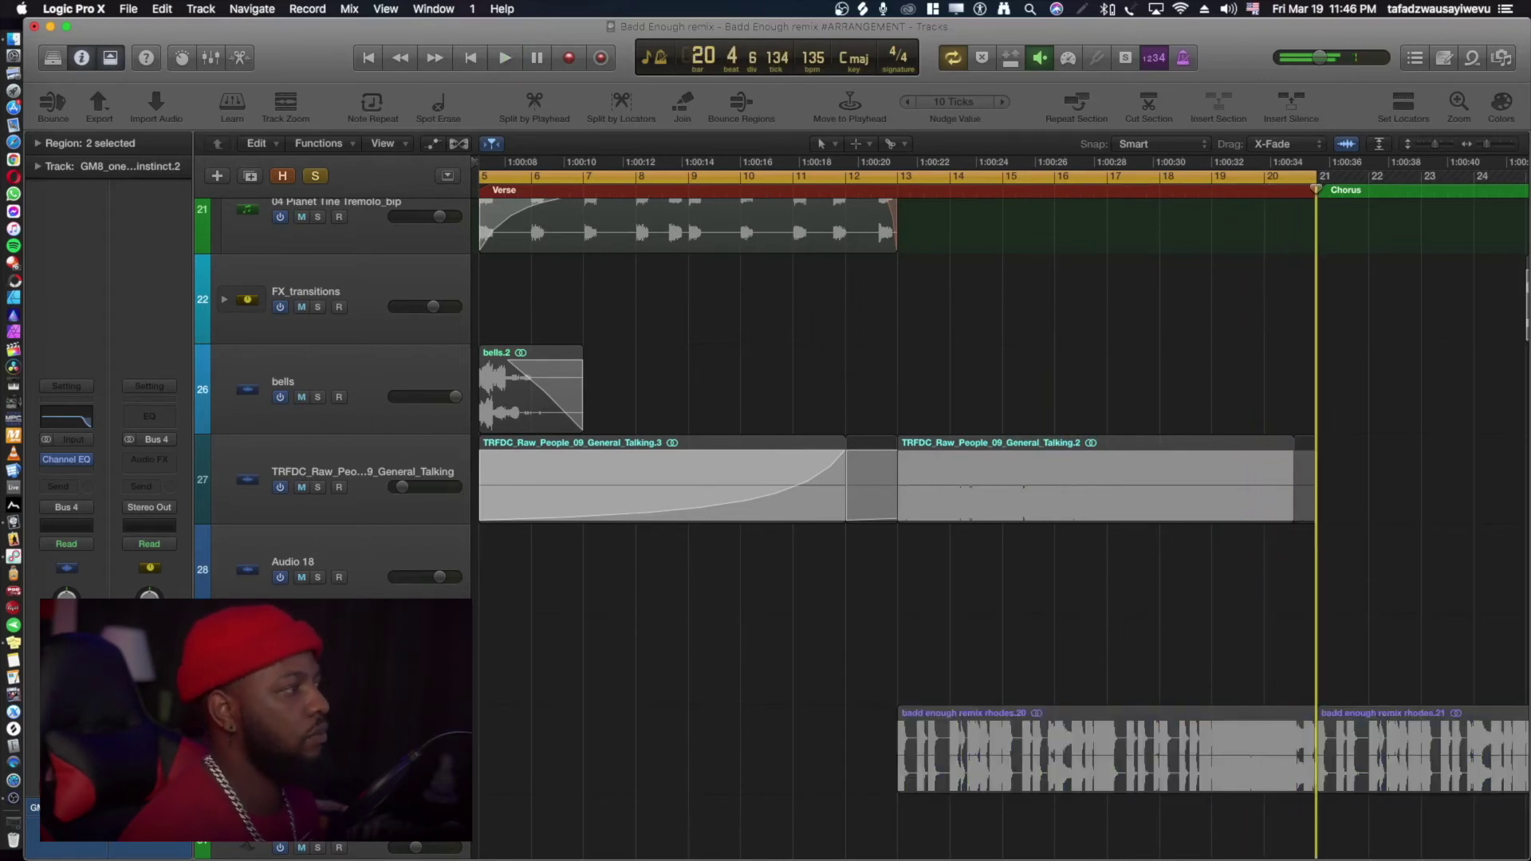
Select the hats II track in the DRUMS stack to show its effects chain.
{"action": "scroll", "coordinate": [716, 662], "scroll_direction": "up", "scroll_amount": 15}
{"action": "scroll", "coordinate": [718, 665], "scroll_direction": "down", "scroll_amount": 5}
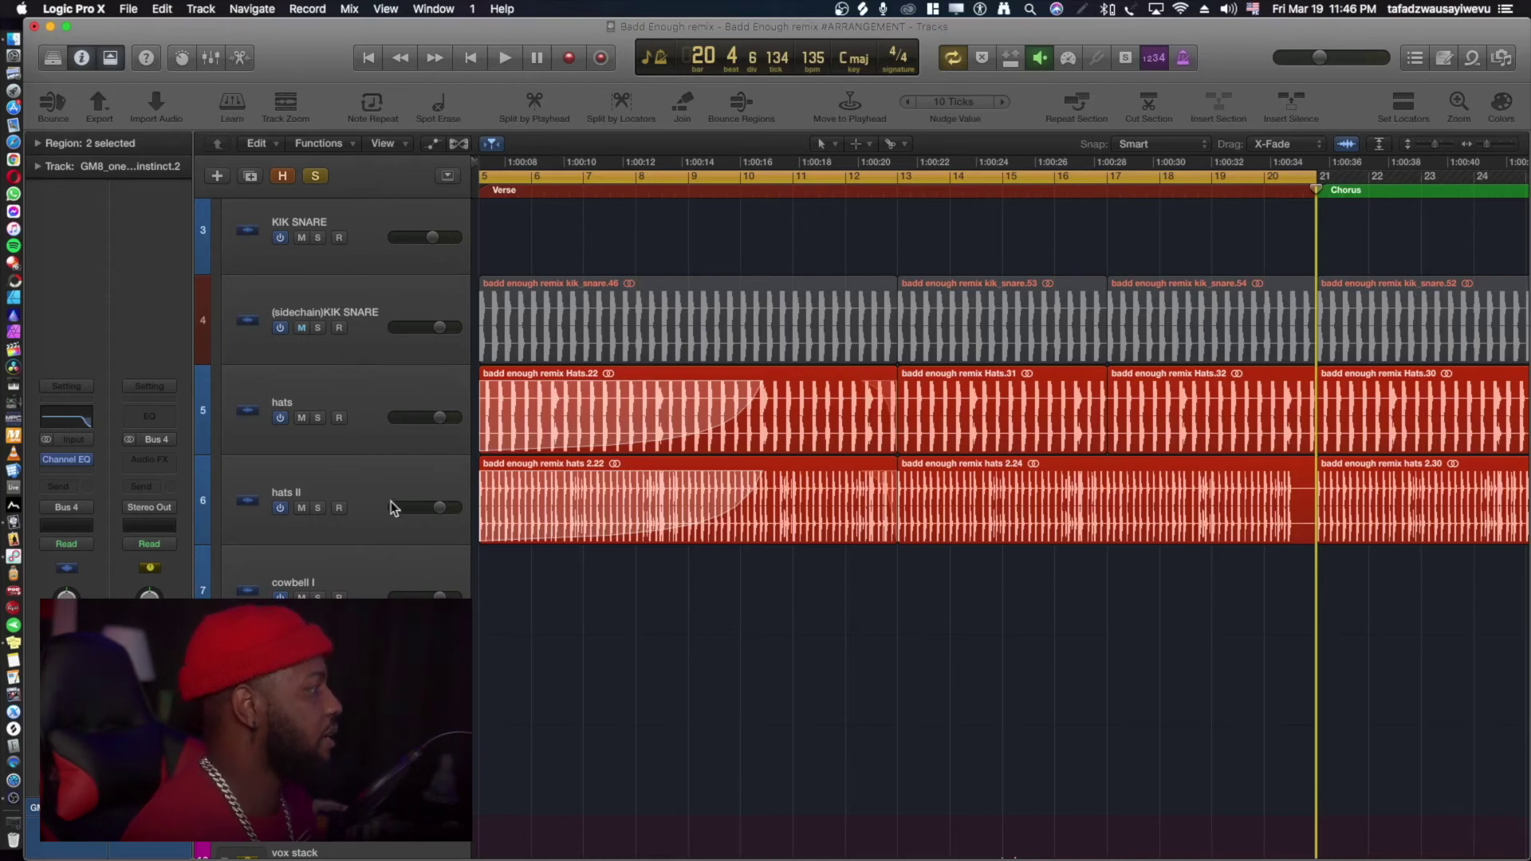
{"action": "left_click", "coordinate": [337, 486]}
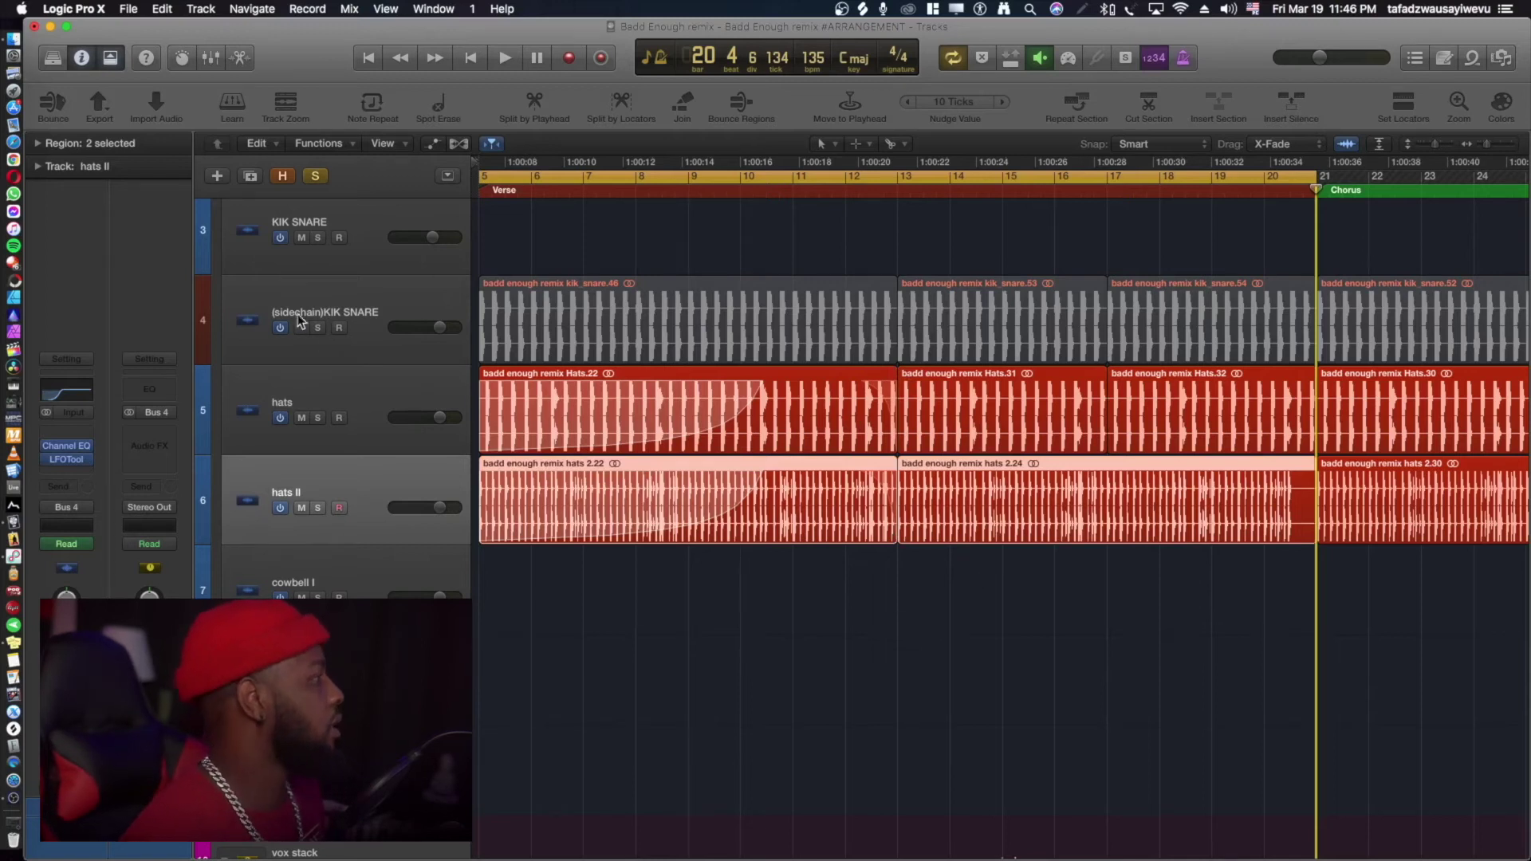
{"action": "scroll", "coordinate": [351, 240], "scroll_direction": "up", "scroll_amount": 3}
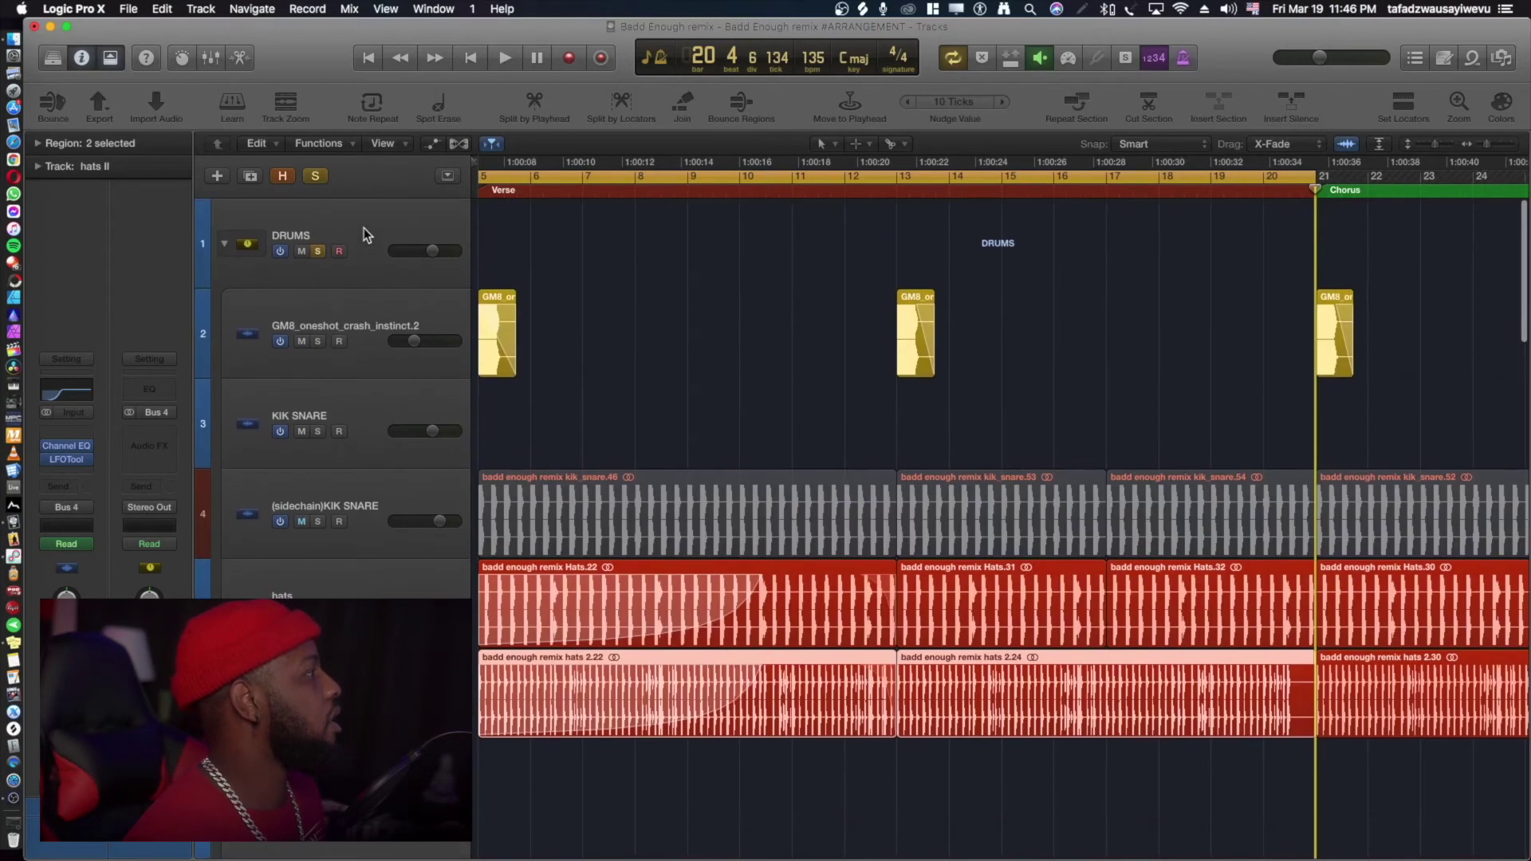
Reduce the track heights and select the DRUMS stack to show its bus effects.
{"action": "key", "text": "super+Up"}
{"action": "key", "text": "super+Up"}
{"action": "key", "text": "super+Up"}
{"action": "left_click", "coordinate": [376, 213]}
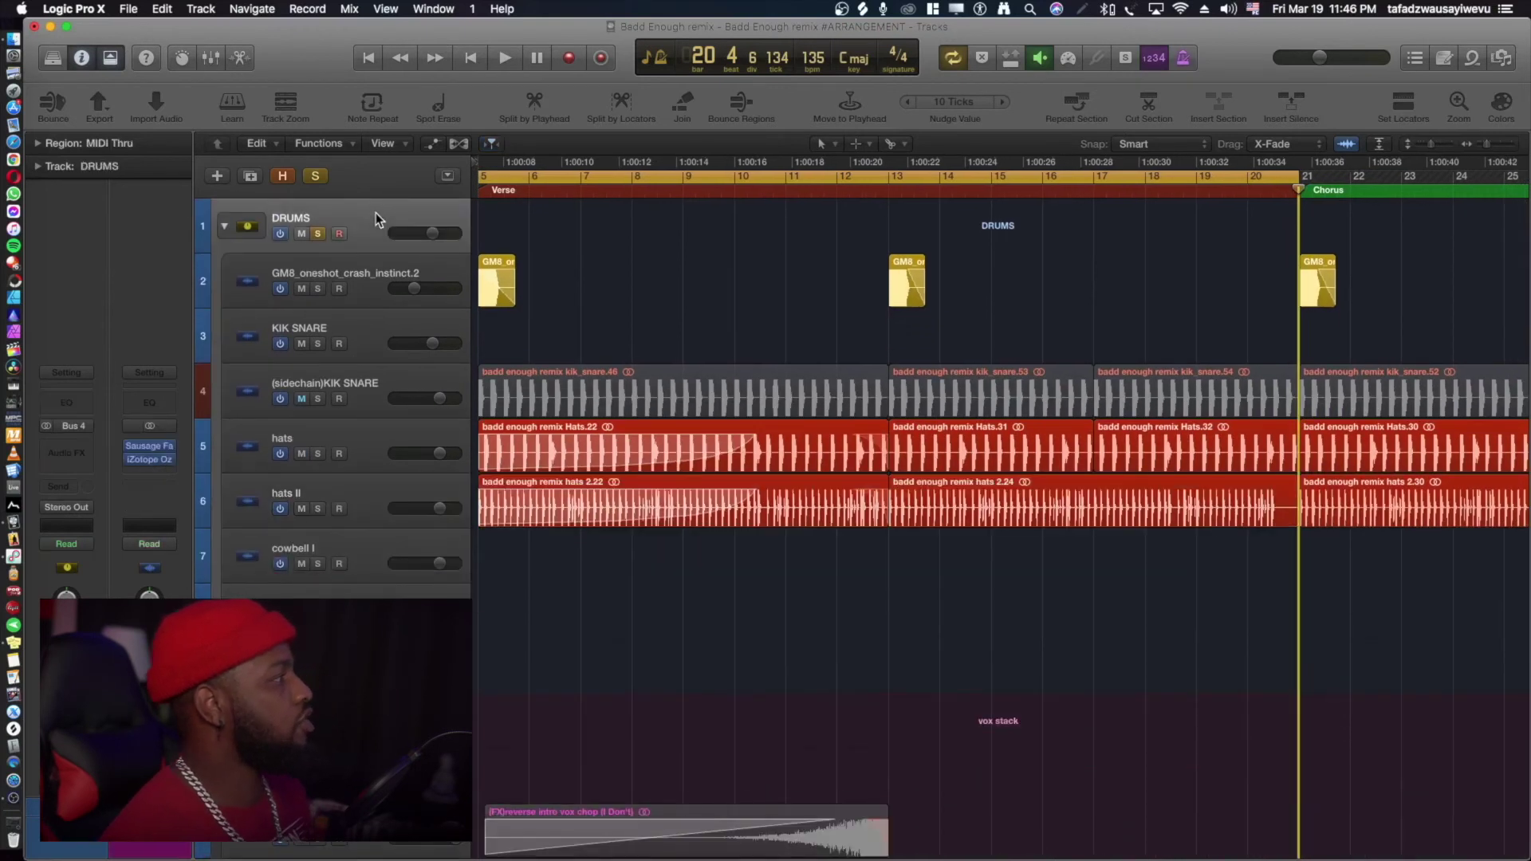
Compare the channel strips of the KIK SNARE and (sidechain)KIK SNARE tracks by selecting them alternately.
{"action": "left_click", "coordinate": [302, 398]}
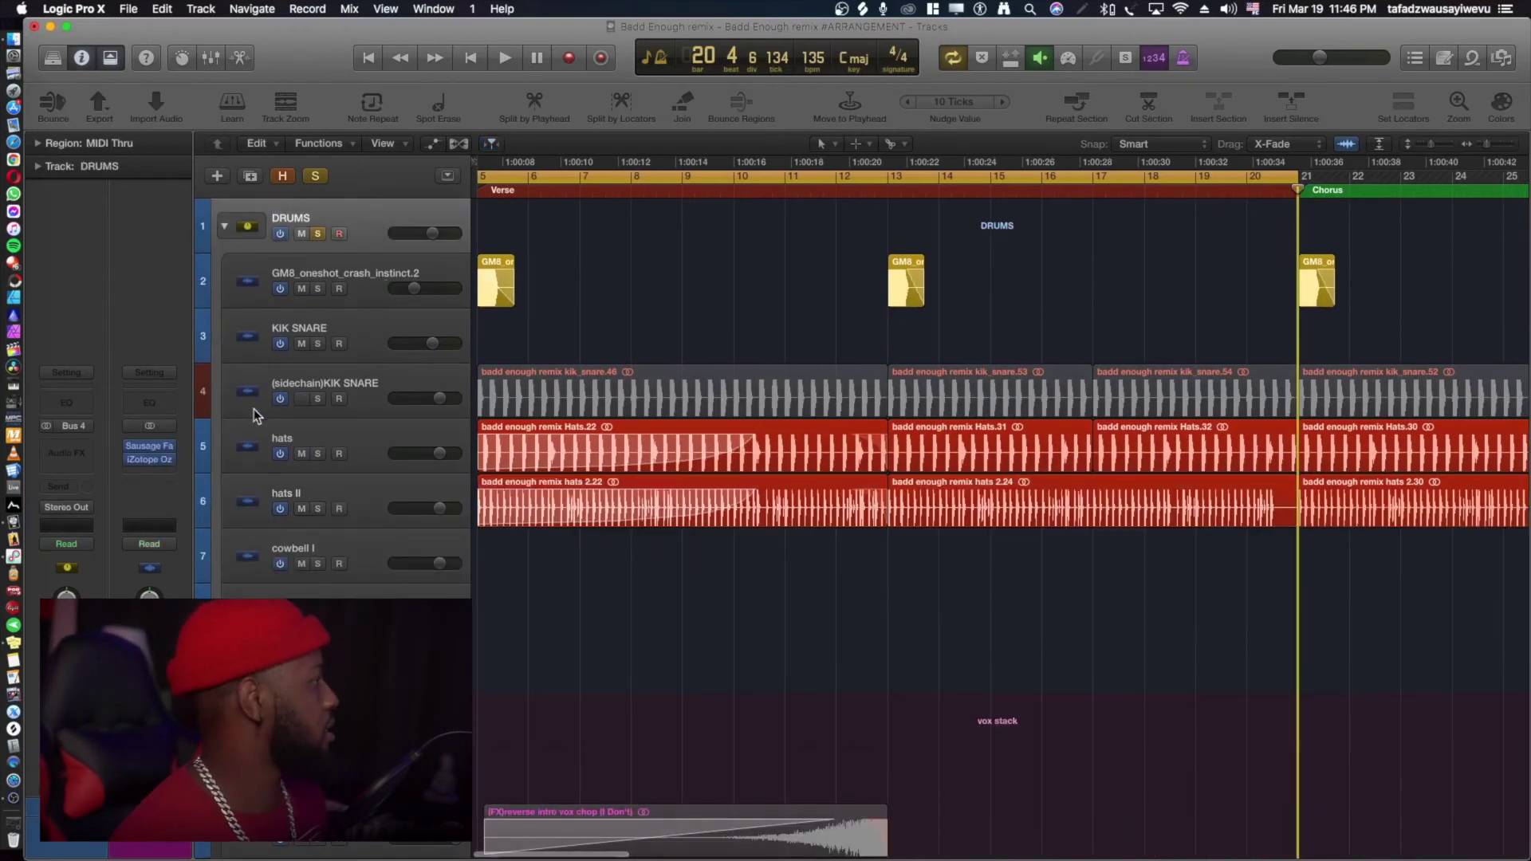
{"action": "left_click", "coordinate": [375, 263]}
{"action": "left_click", "coordinate": [366, 345]}
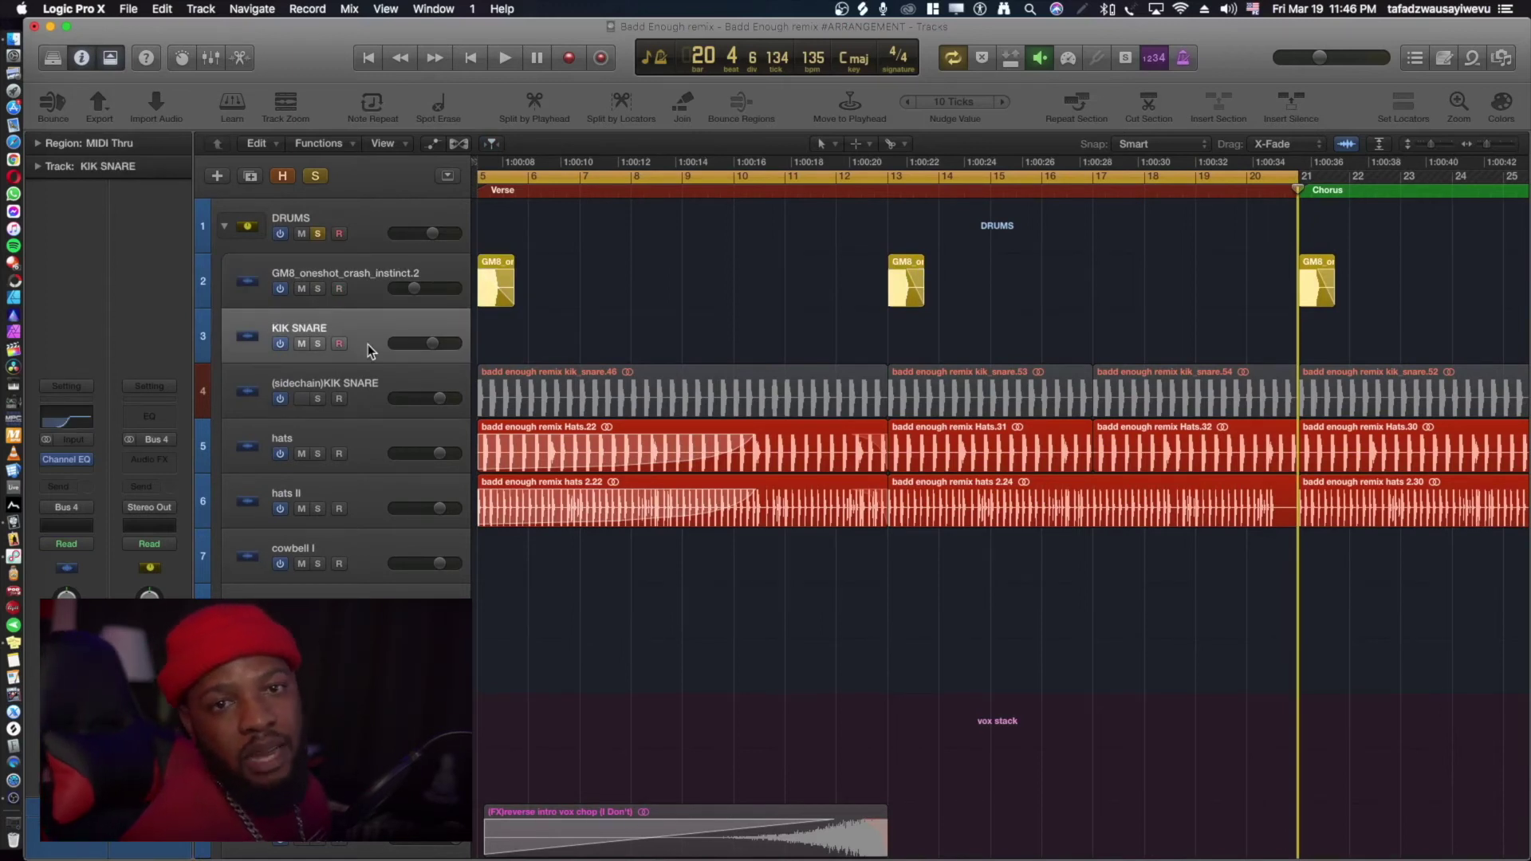
{"action": "left_click", "coordinate": [372, 389]}
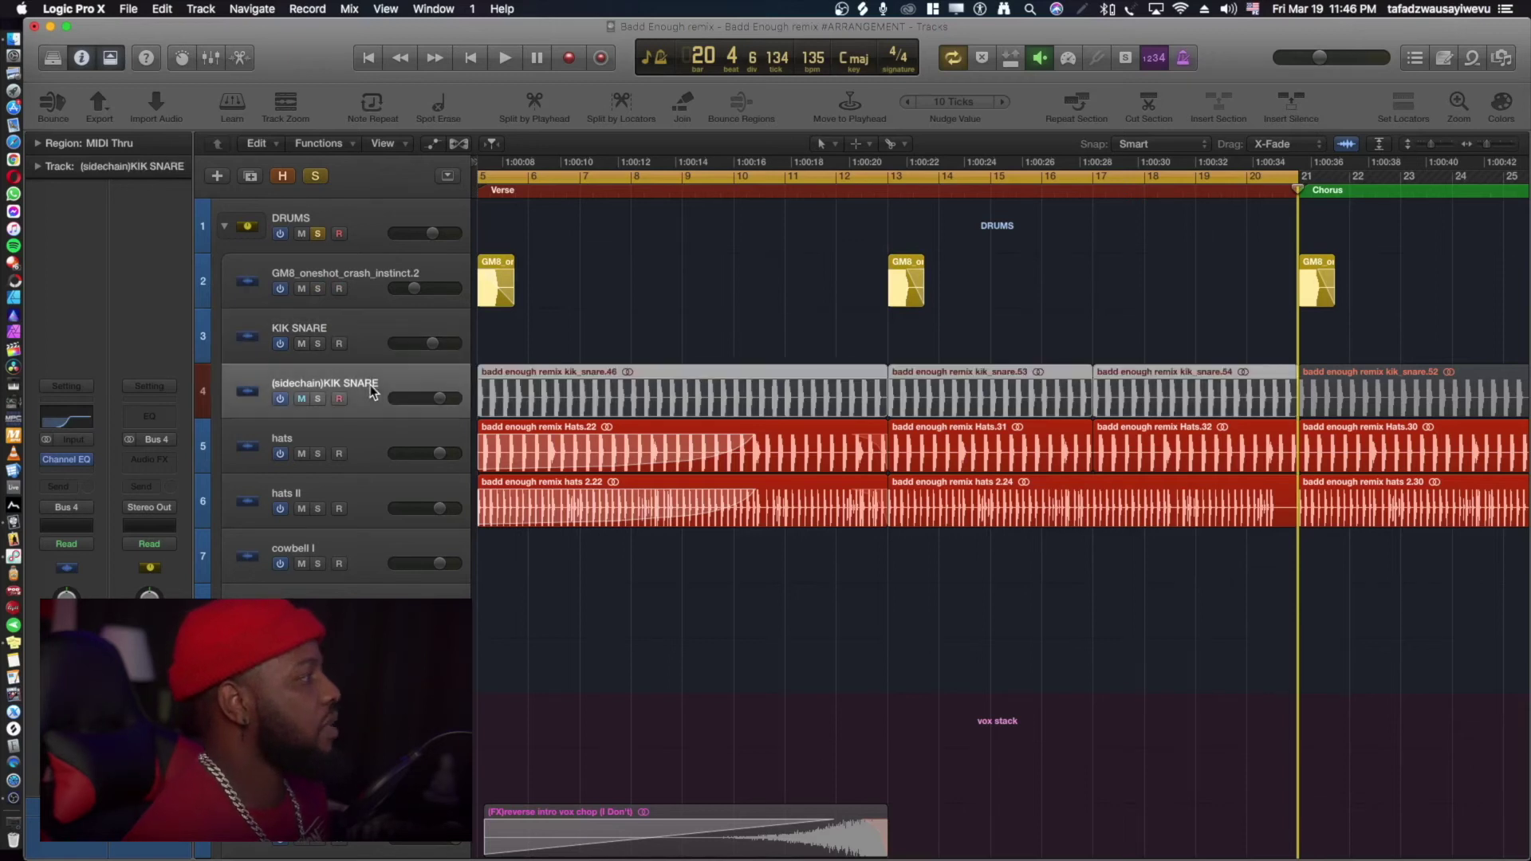
{"action": "left_click", "coordinate": [380, 336]}
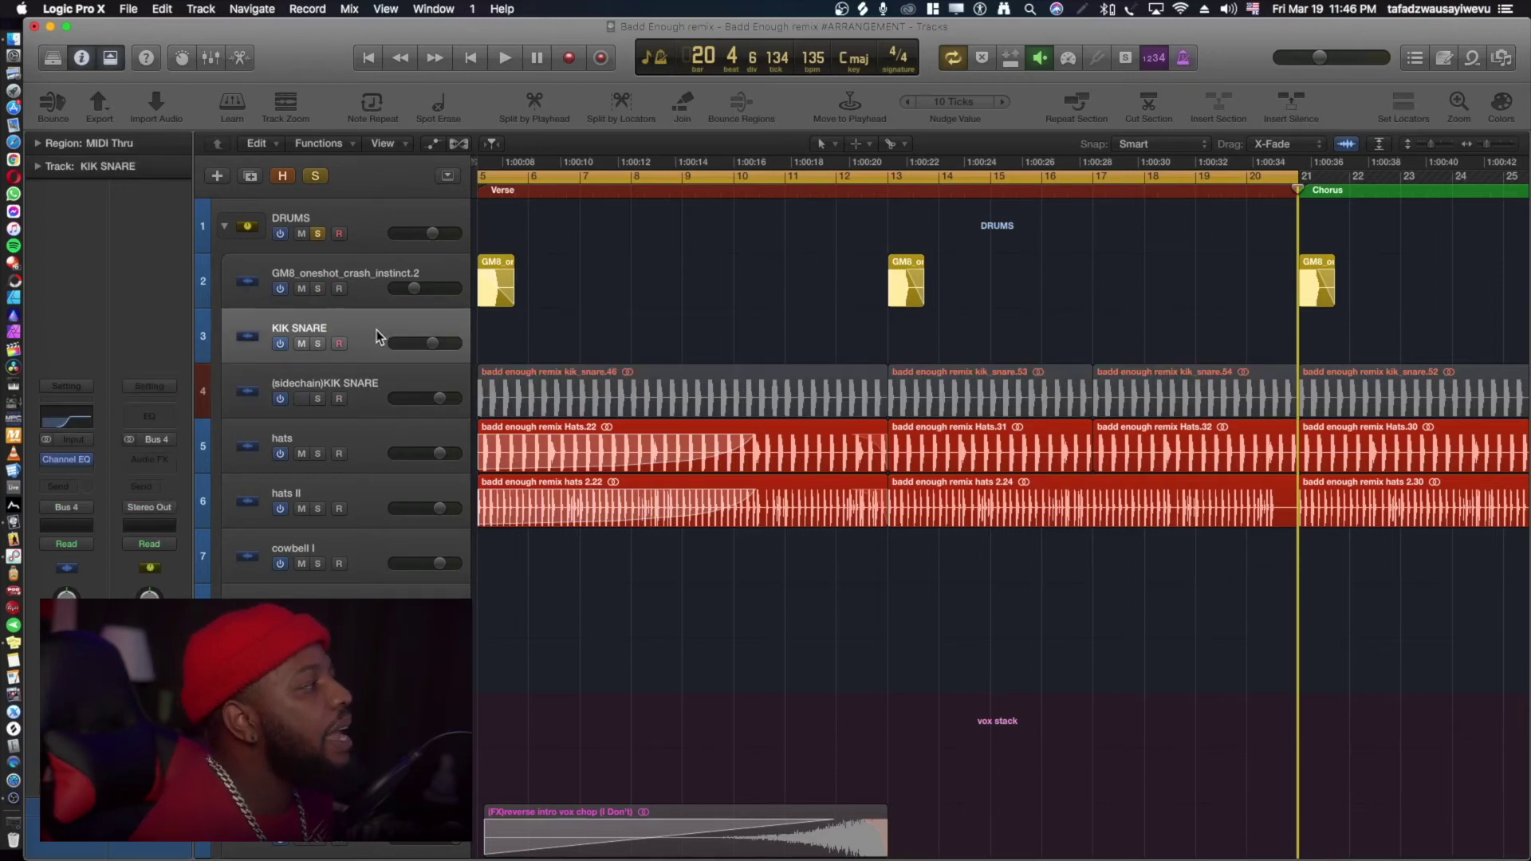
{"action": "left_click", "coordinate": [371, 383]}
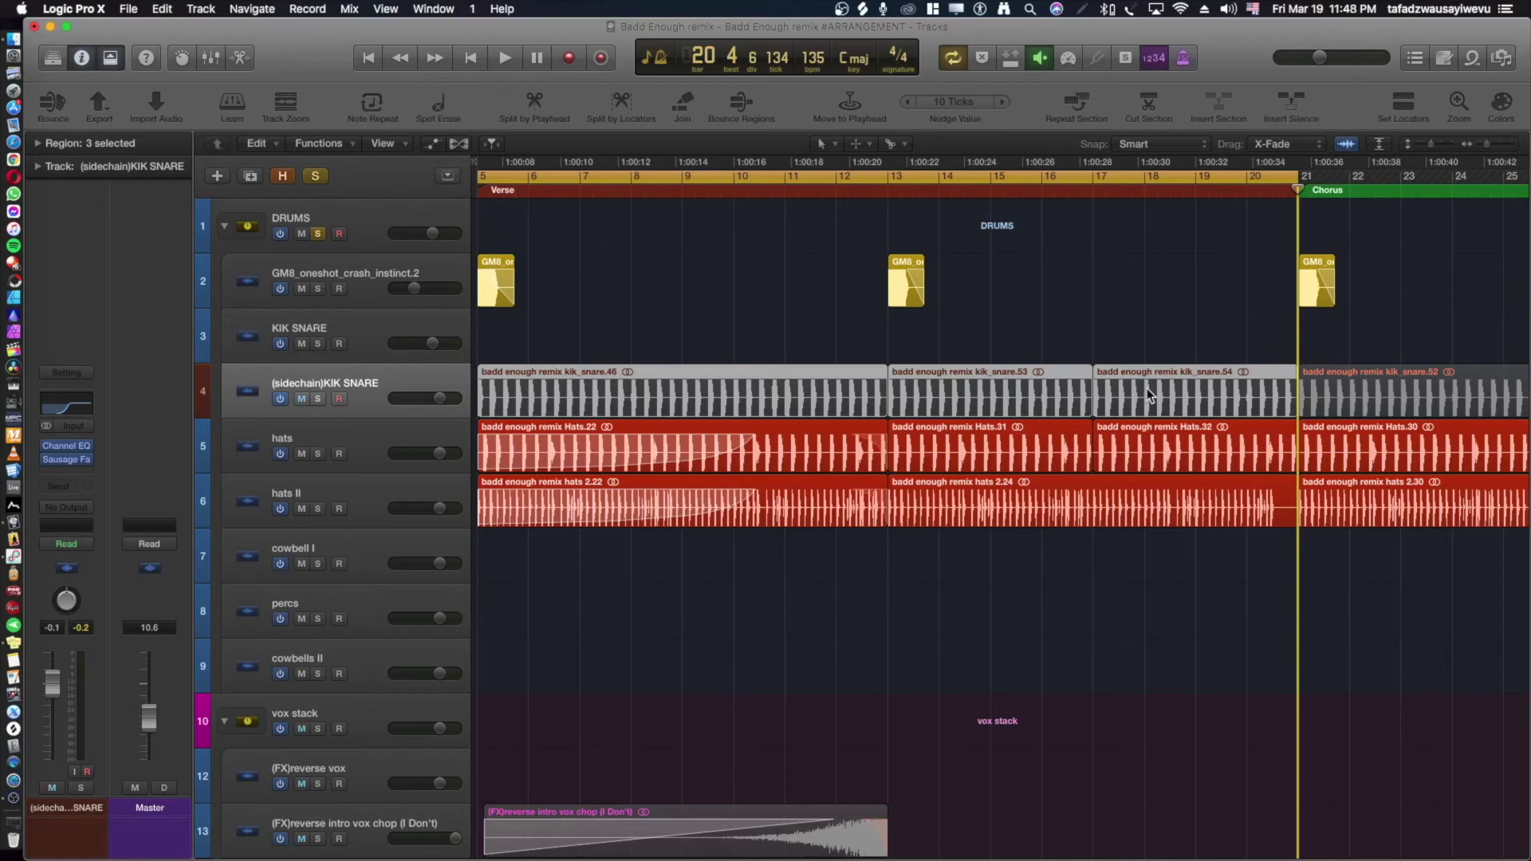
Compare the effects chains of the hats, hats II and (sidechain)KIK SNARE tracks.
{"action": "left_click", "coordinate": [408, 445]}
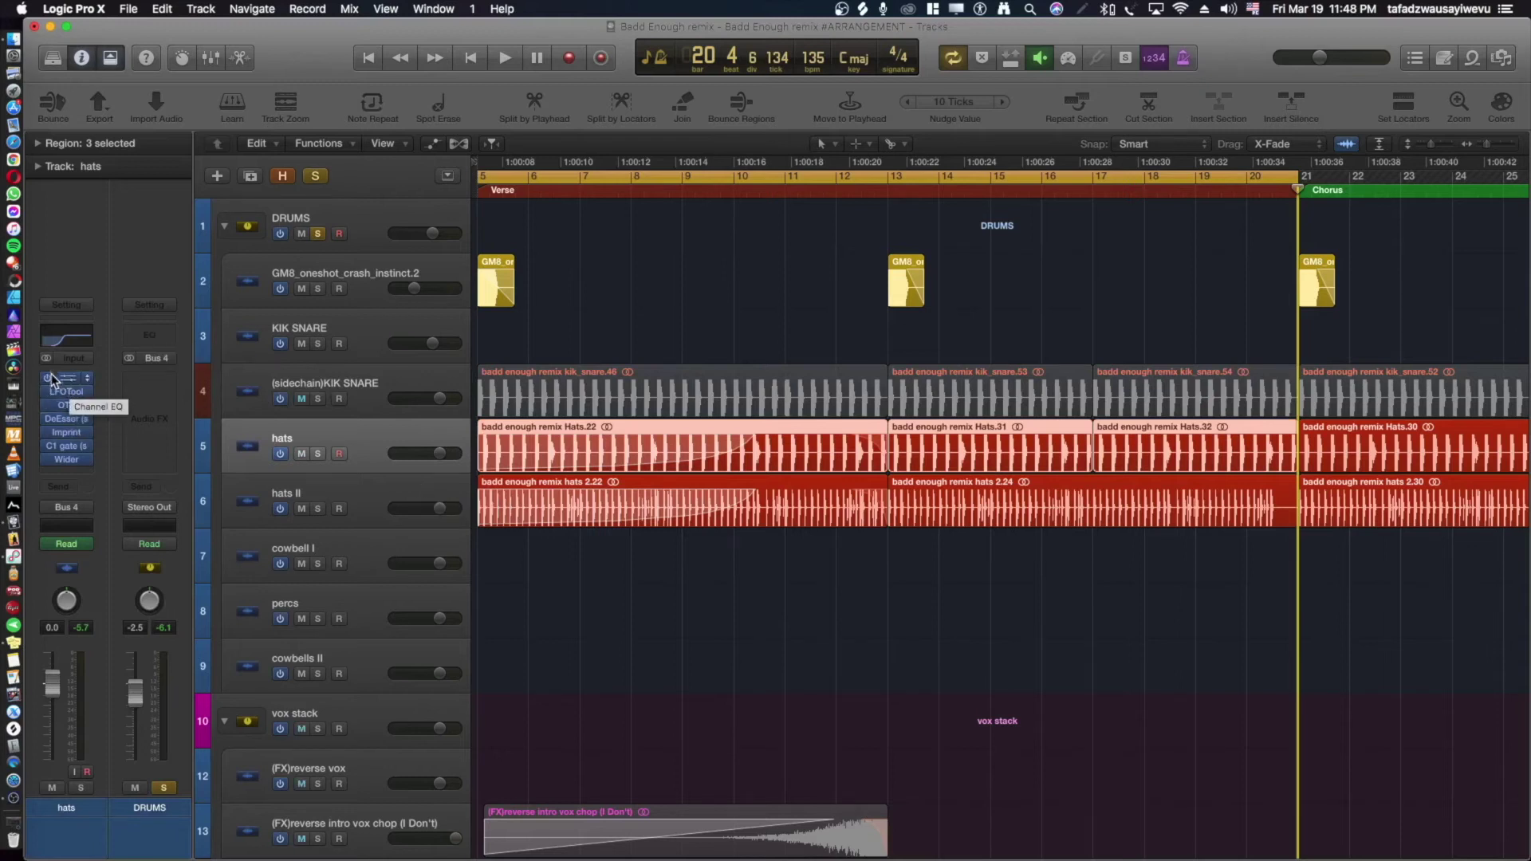
{"action": "left_click", "coordinate": [373, 504]}
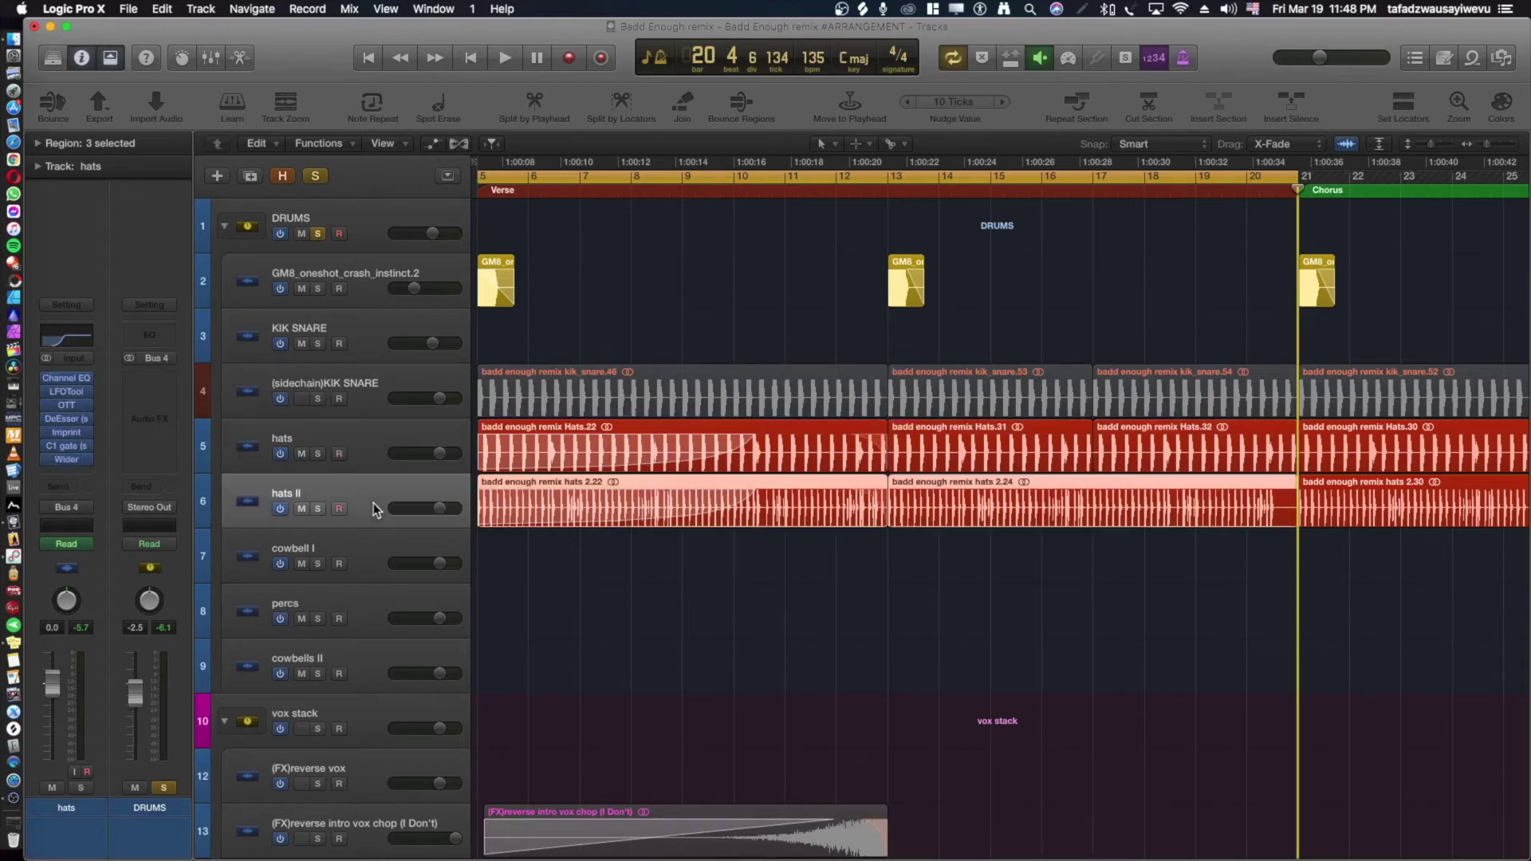
{"action": "left_click", "coordinate": [381, 437]}
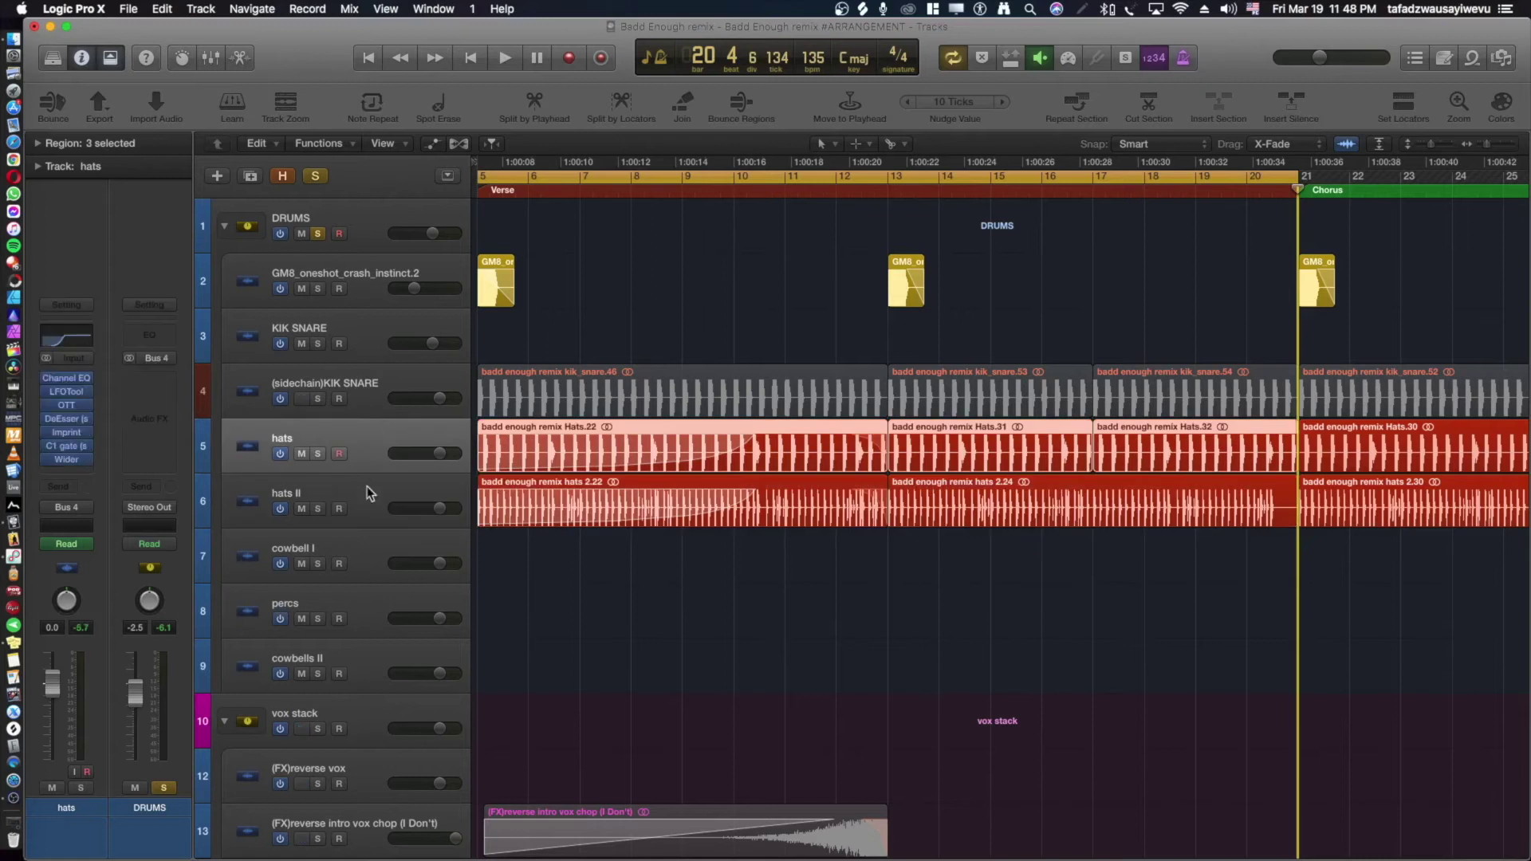
{"action": "left_click", "coordinate": [371, 398]}
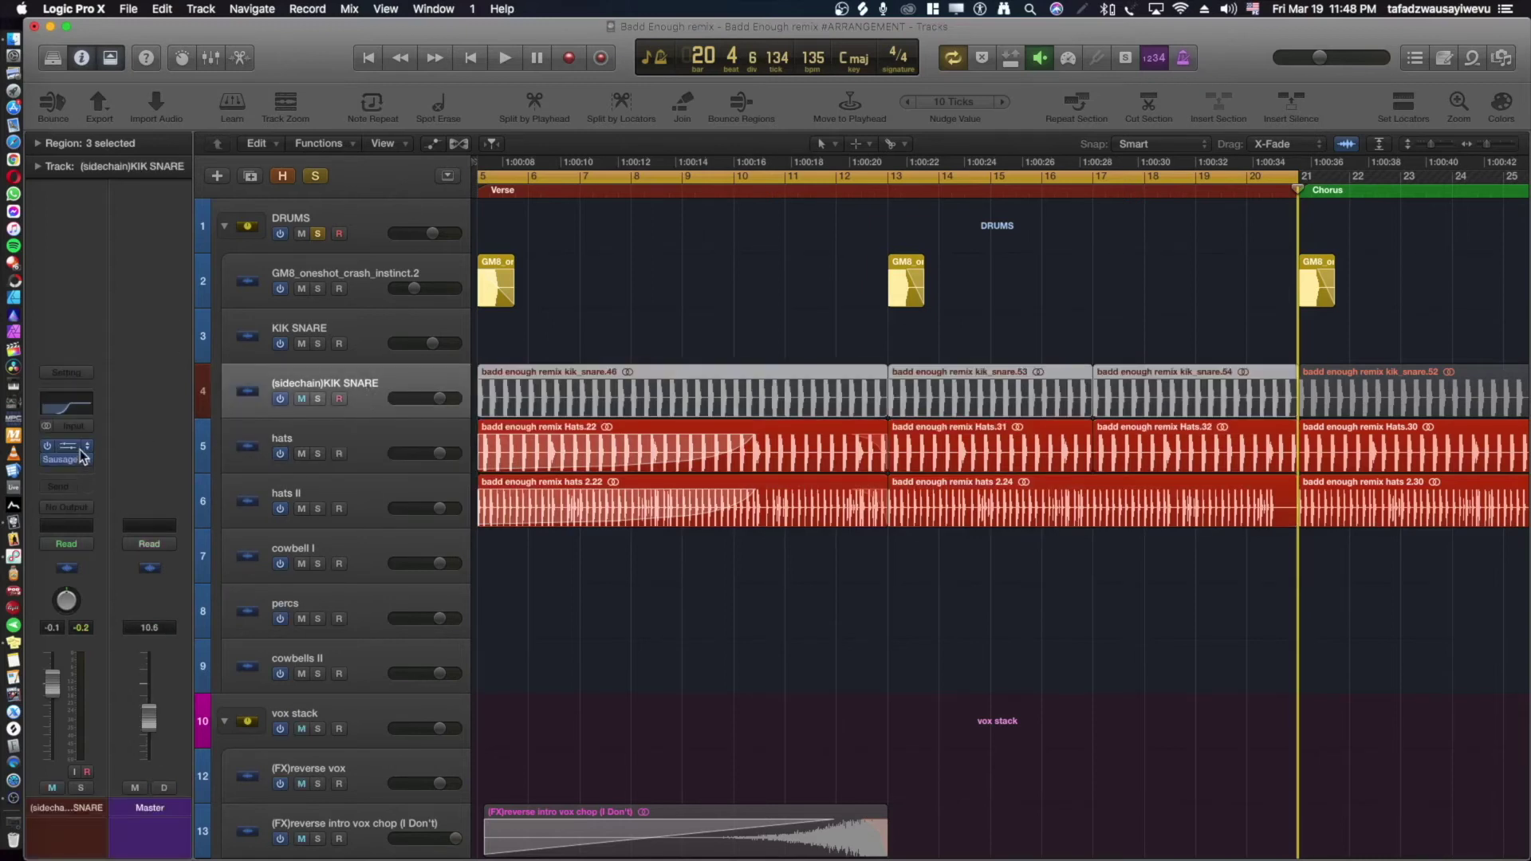
Inspect the hats track's Channel EQ, LFOTool and OTT settings, closing each plug-in after viewing.
{"action": "left_click", "coordinate": [343, 444]}
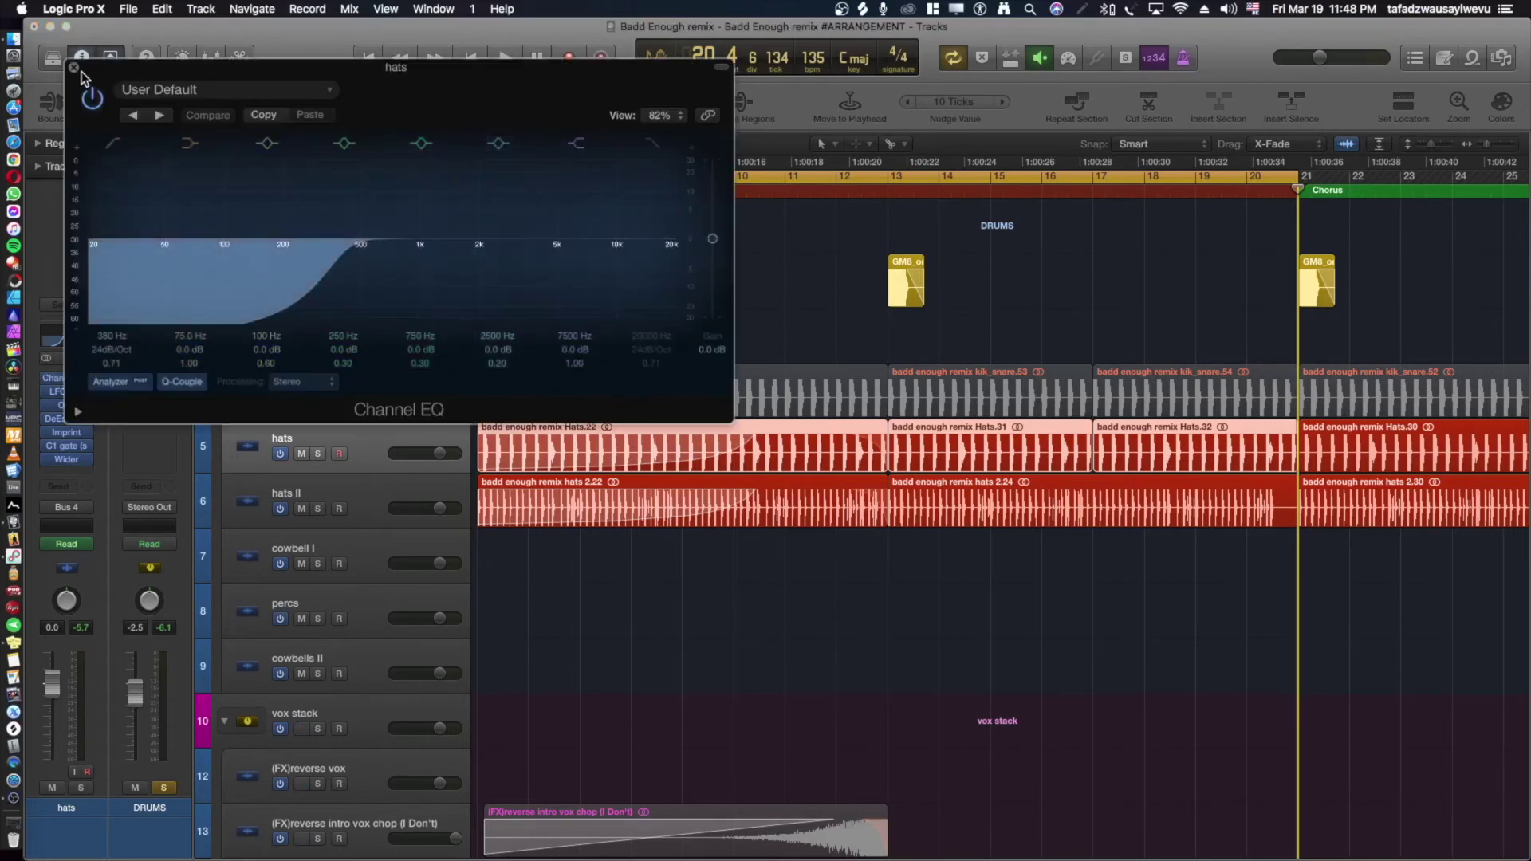
{"action": "left_click", "coordinate": [73, 67]}
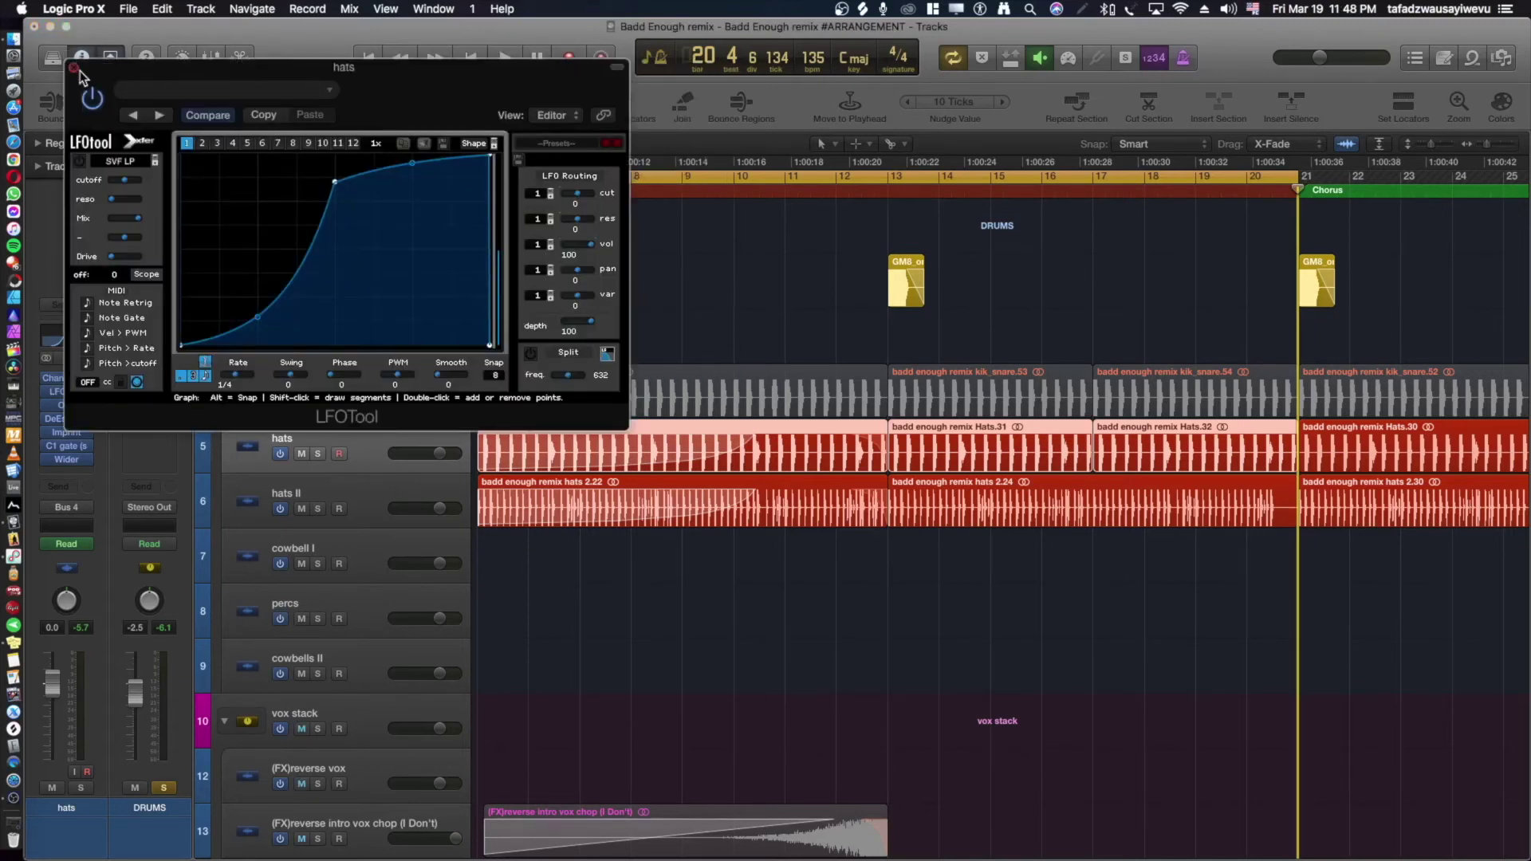
{"action": "left_click", "coordinate": [74, 68]}
{"action": "left_click", "coordinate": [74, 409]}
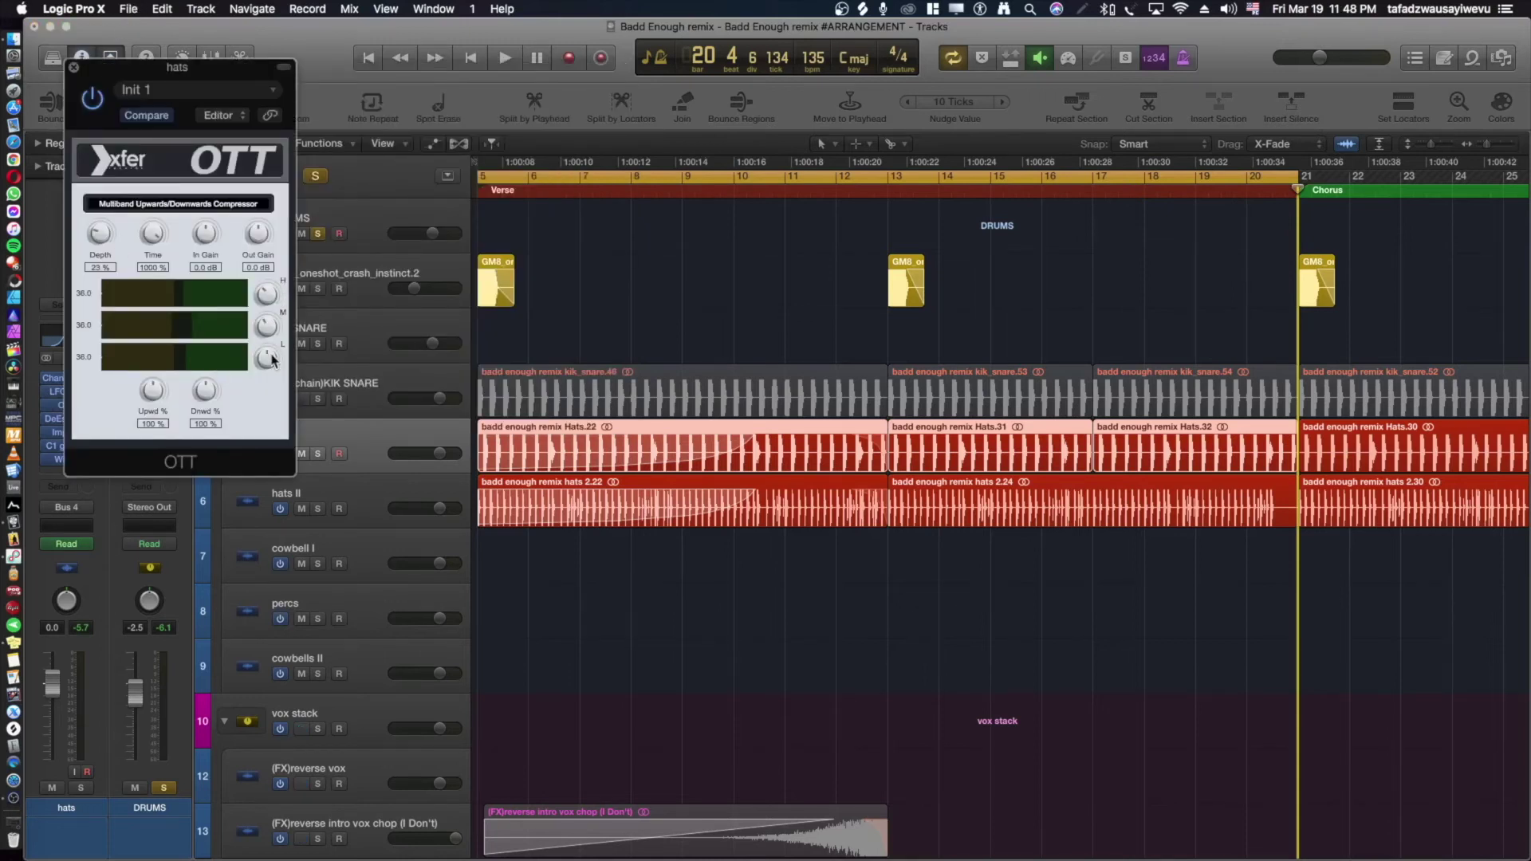
{"action": "left_click", "coordinate": [73, 67]}
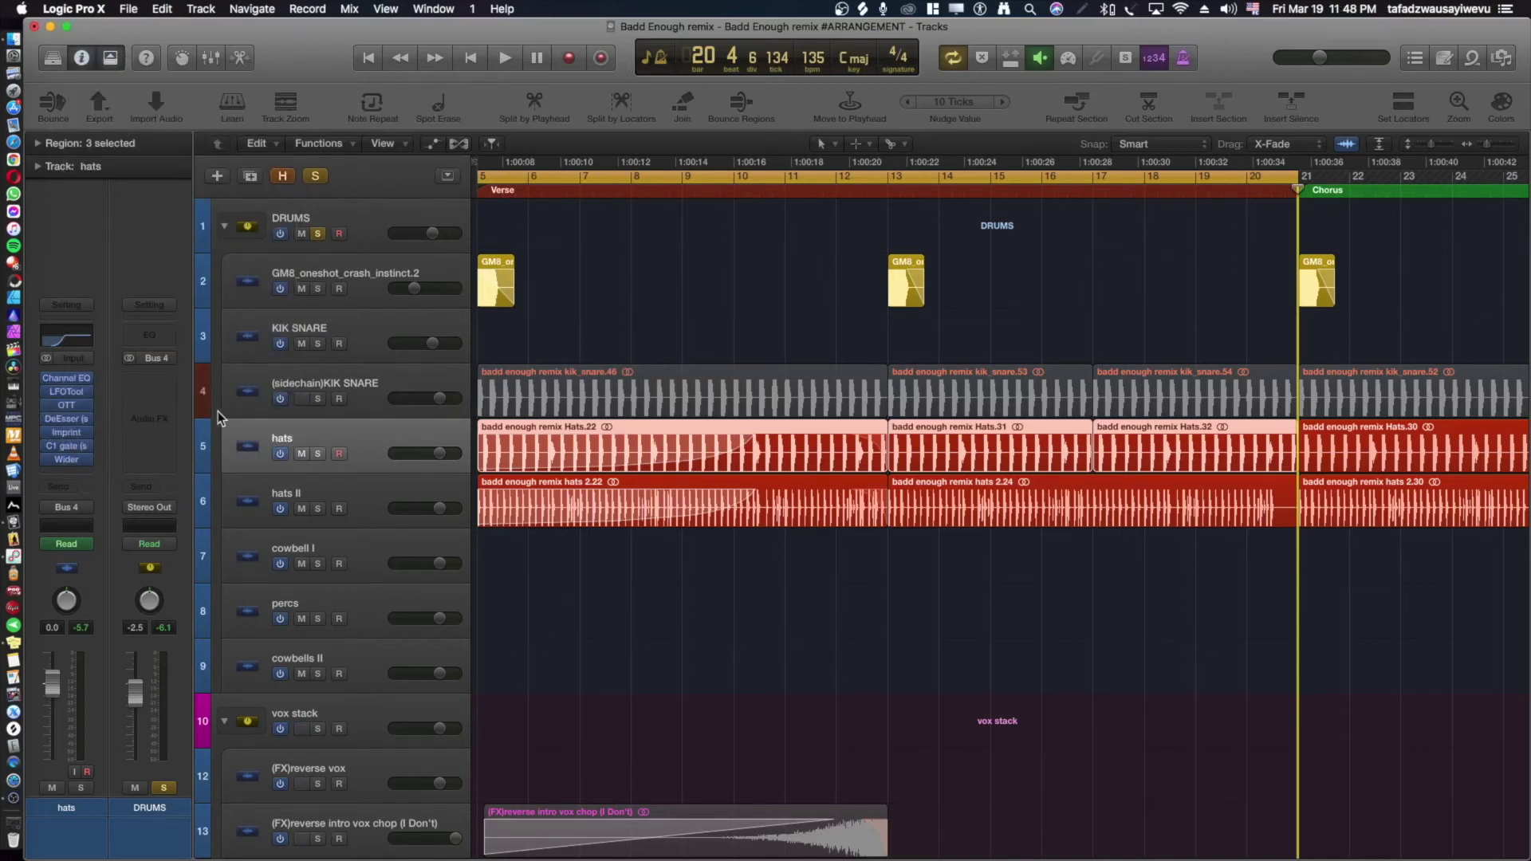
Inspect the DeEsser on the hats track, moving its window clear of the channel strip before closing it.
{"action": "left_click", "coordinate": [70, 421]}
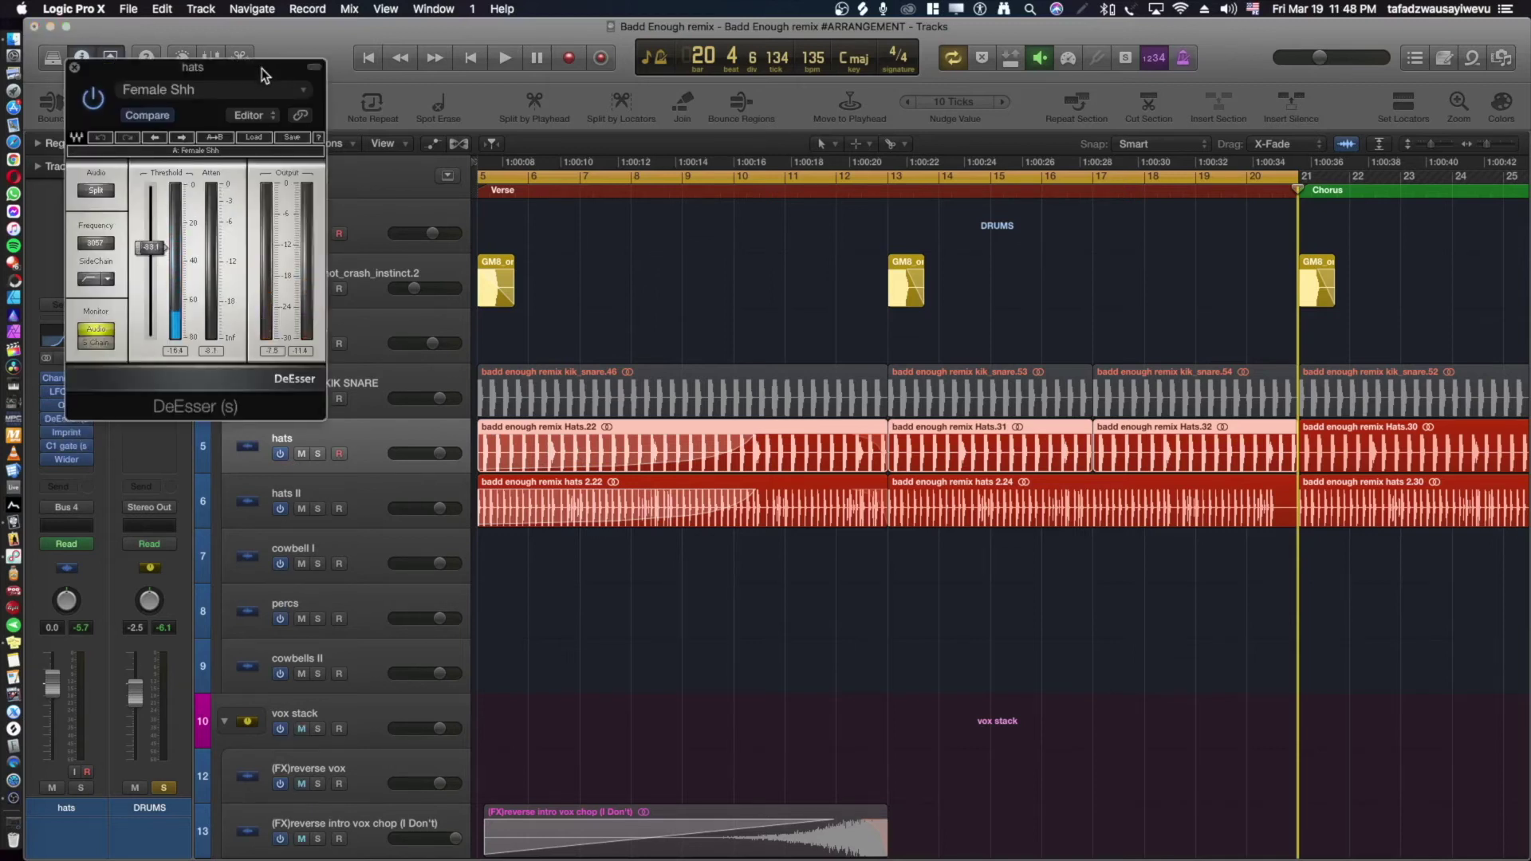
{"action": "left_click_drag", "start_coordinate": [264, 72], "coordinate": [636, 156]}
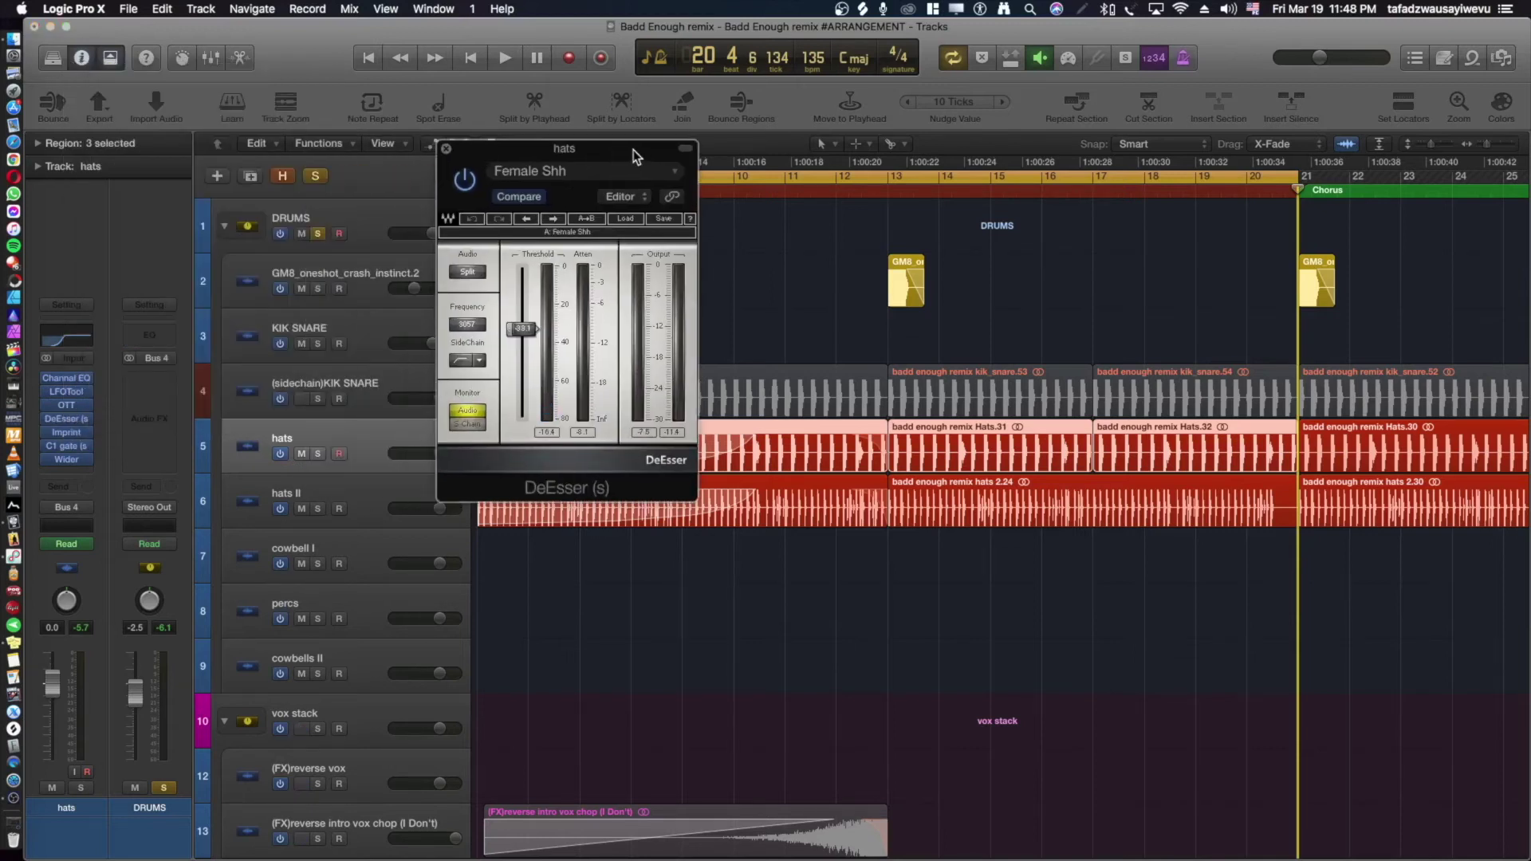
{"action": "left_click", "coordinate": [447, 150]}
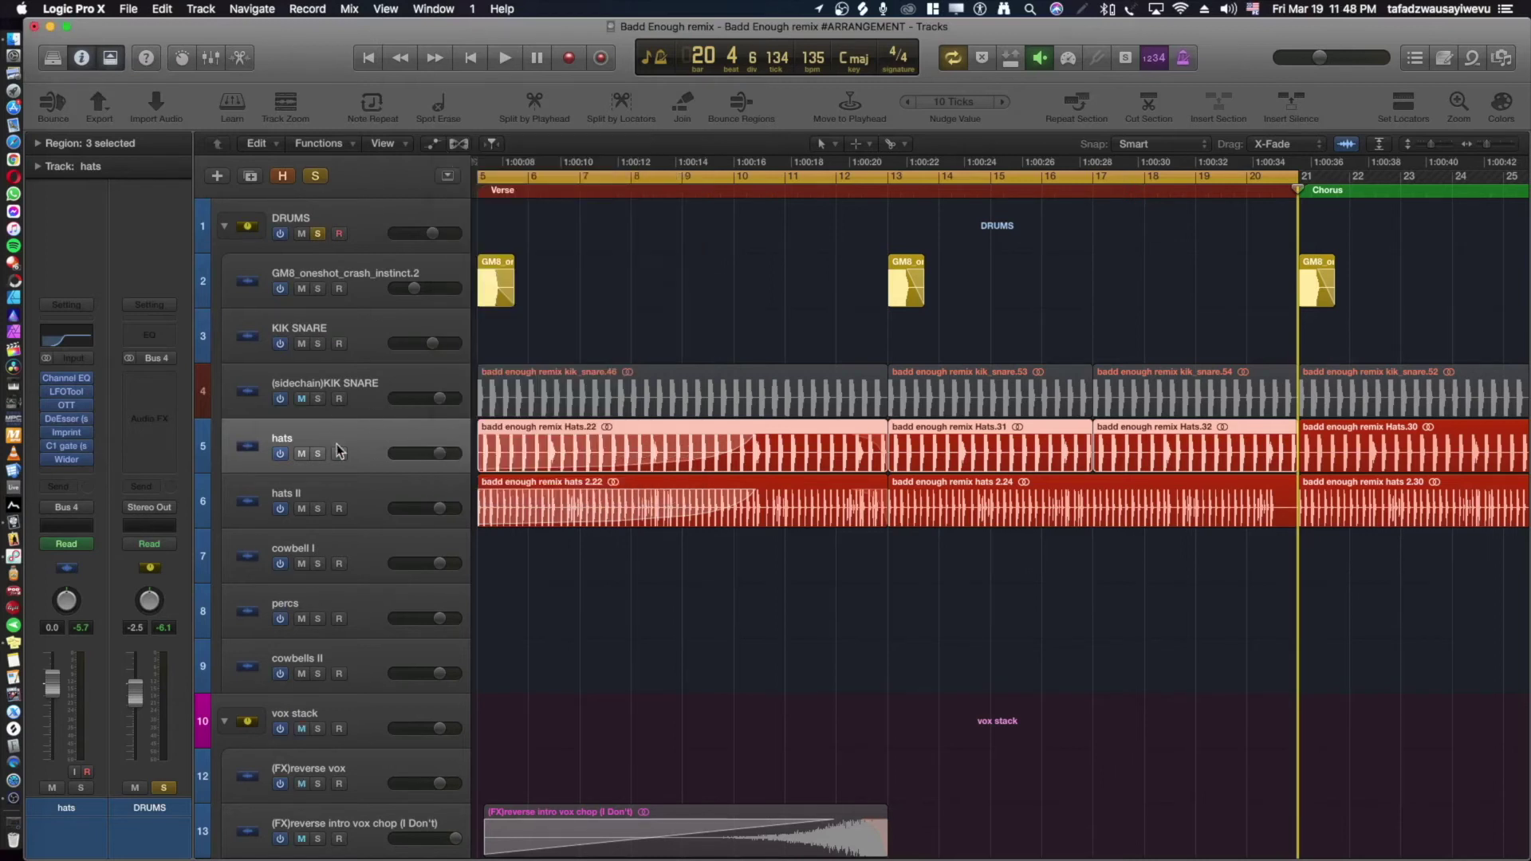
Inspect the Imprint plug-in on the hats track, close it, and select the hats II track.
{"action": "left_click", "coordinate": [373, 491]}
{"action": "left_click", "coordinate": [382, 438]}
{"action": "left_click", "coordinate": [72, 432]}
{"action": "left_click_drag", "start_coordinate": [377, 88], "coordinate": [975, 237]}
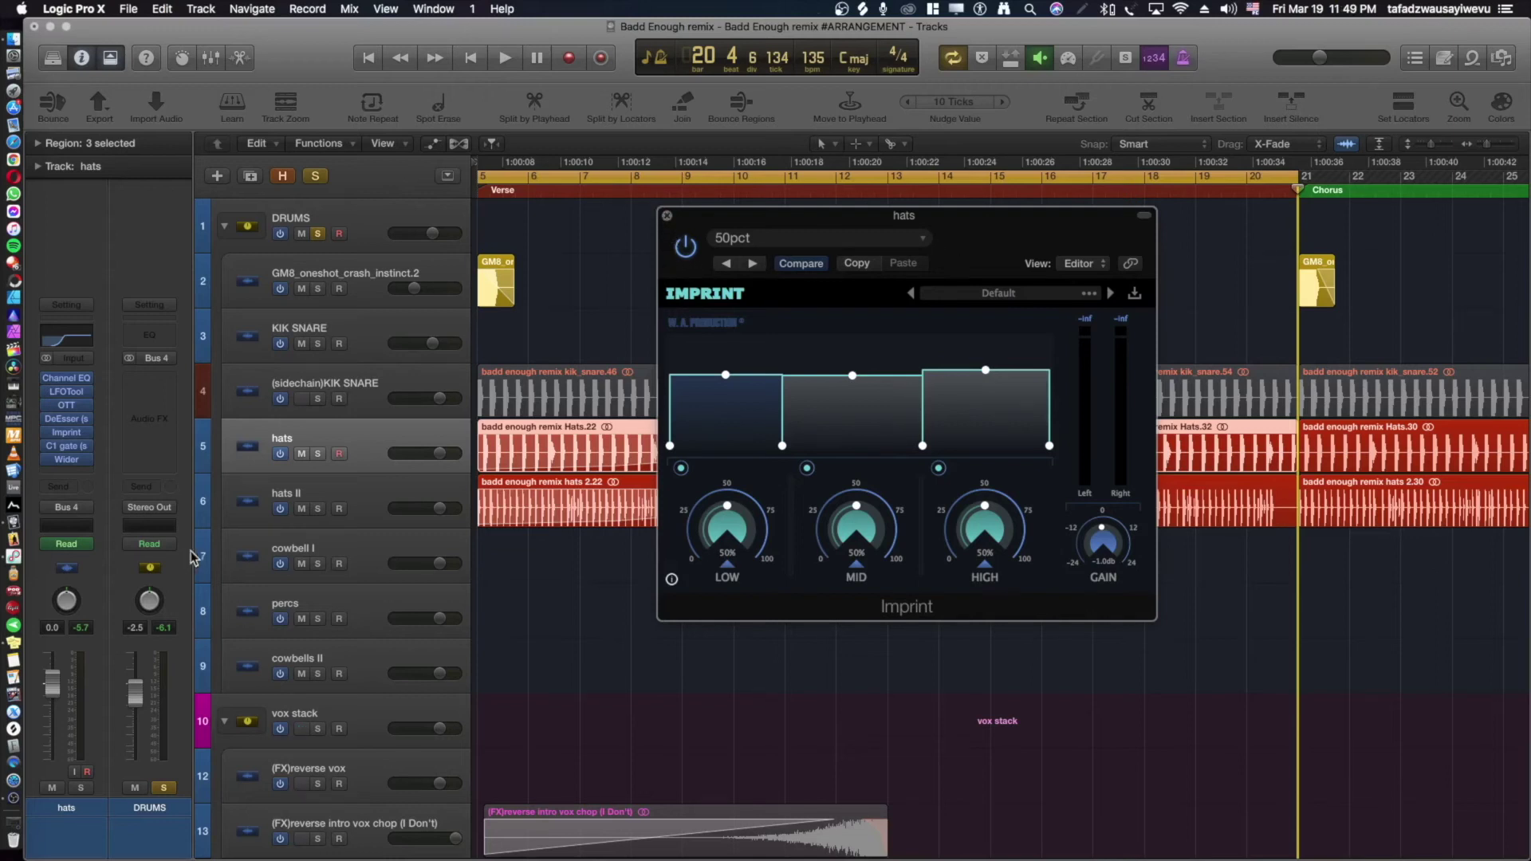
{"action": "left_click", "coordinate": [667, 216]}
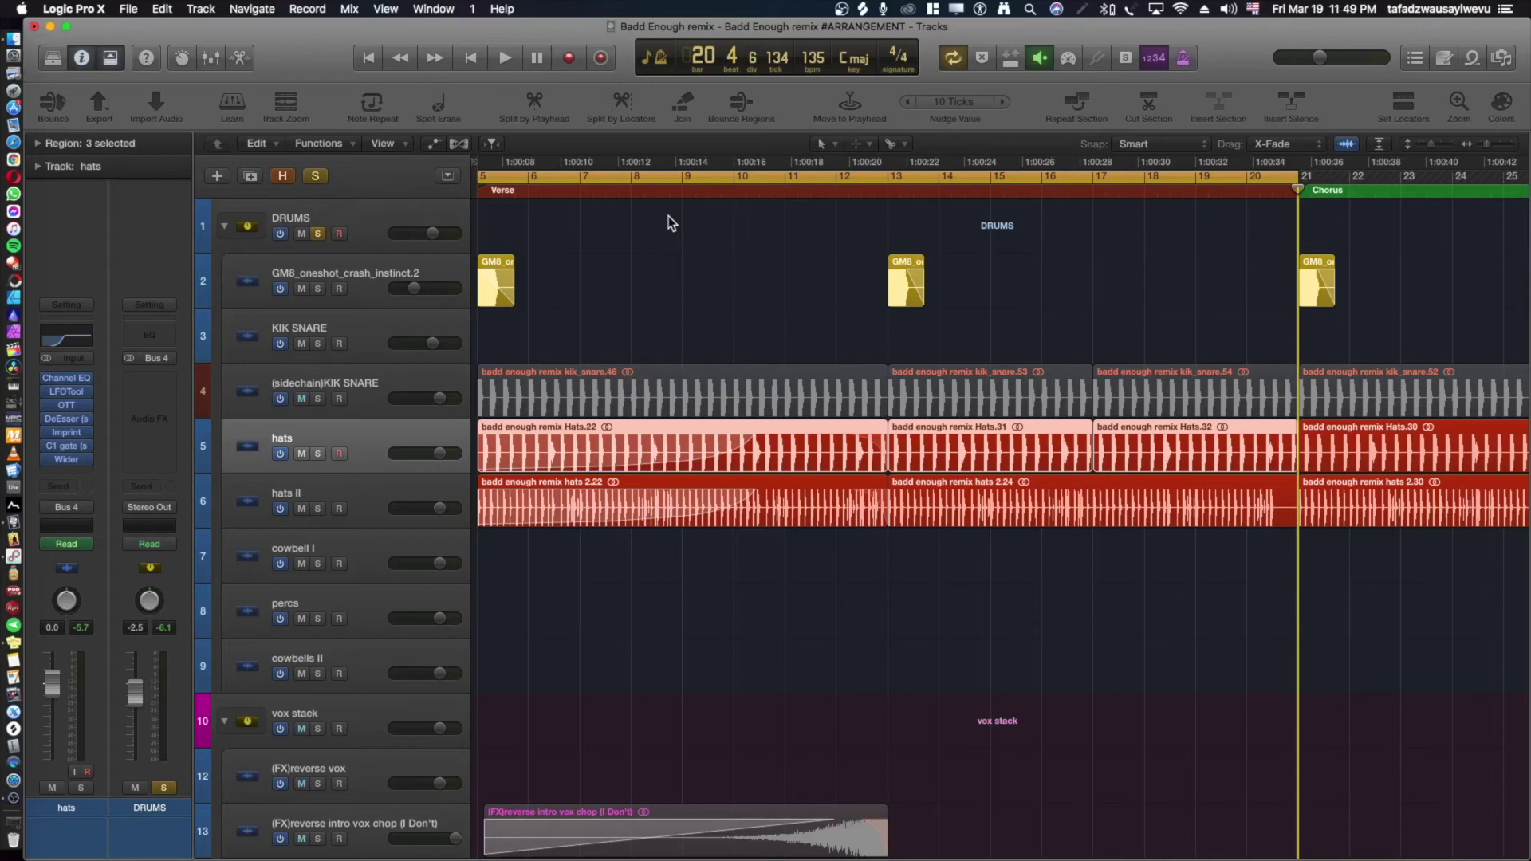
{"action": "left_click", "coordinate": [416, 488]}
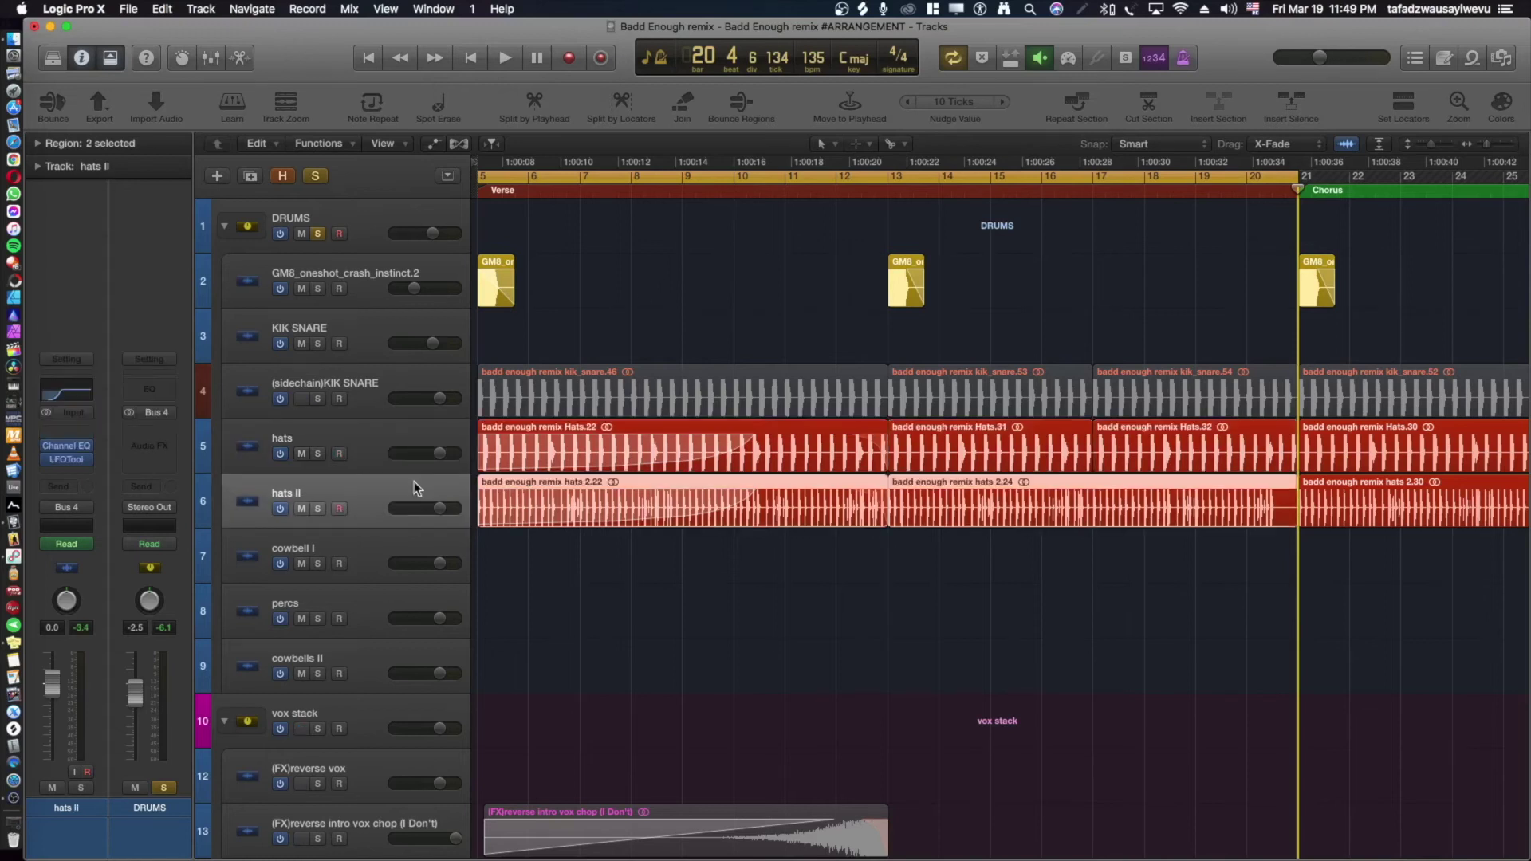
Inspect the C1 gate and Wider plug-ins on the hats track, closing each one after viewing.
{"action": "left_click", "coordinate": [389, 447]}
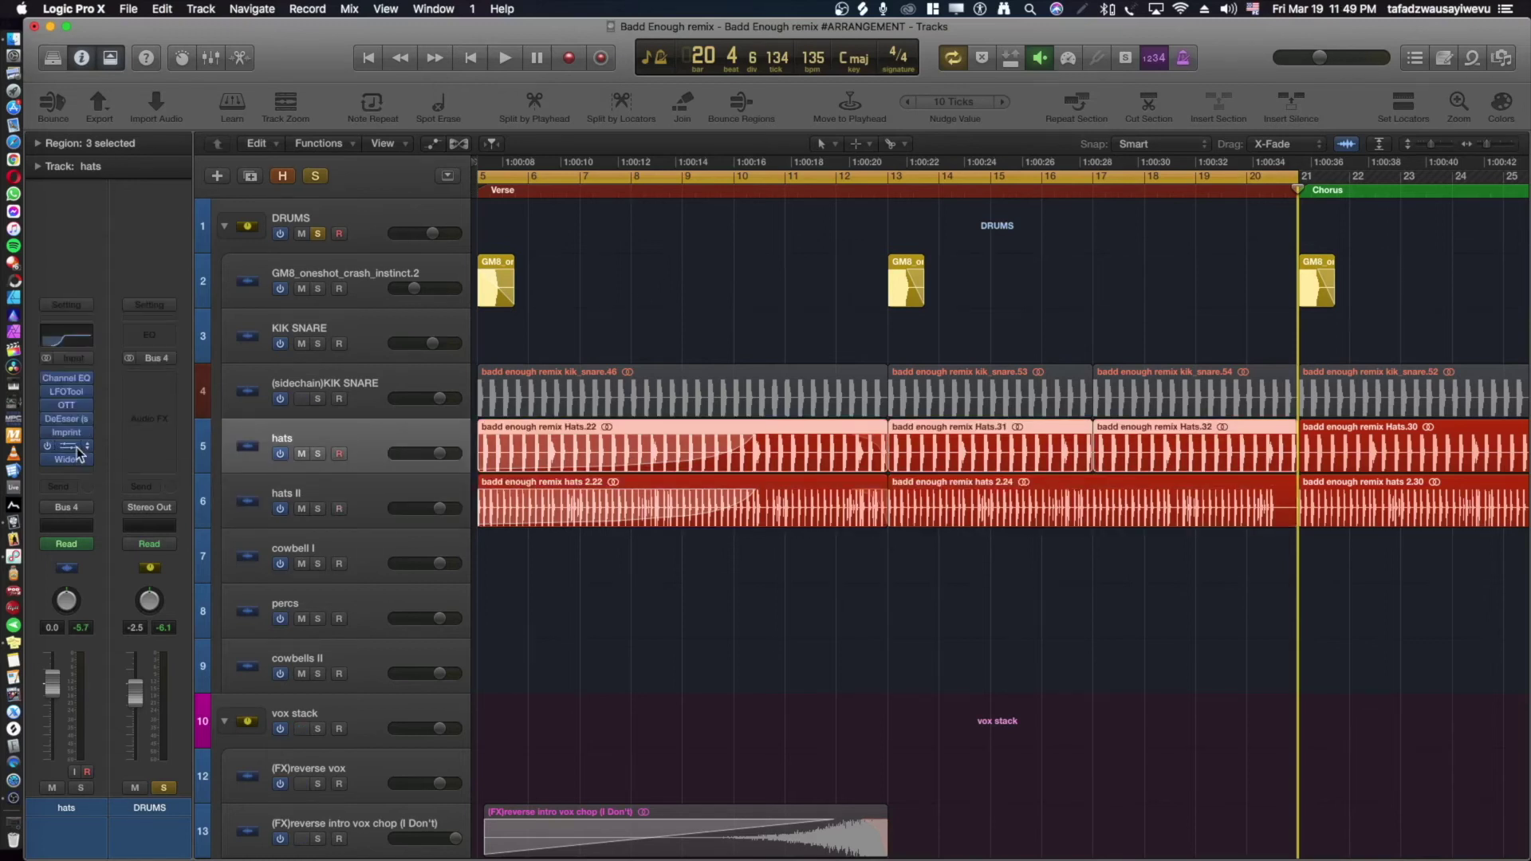
{"action": "left_click", "coordinate": [75, 448]}
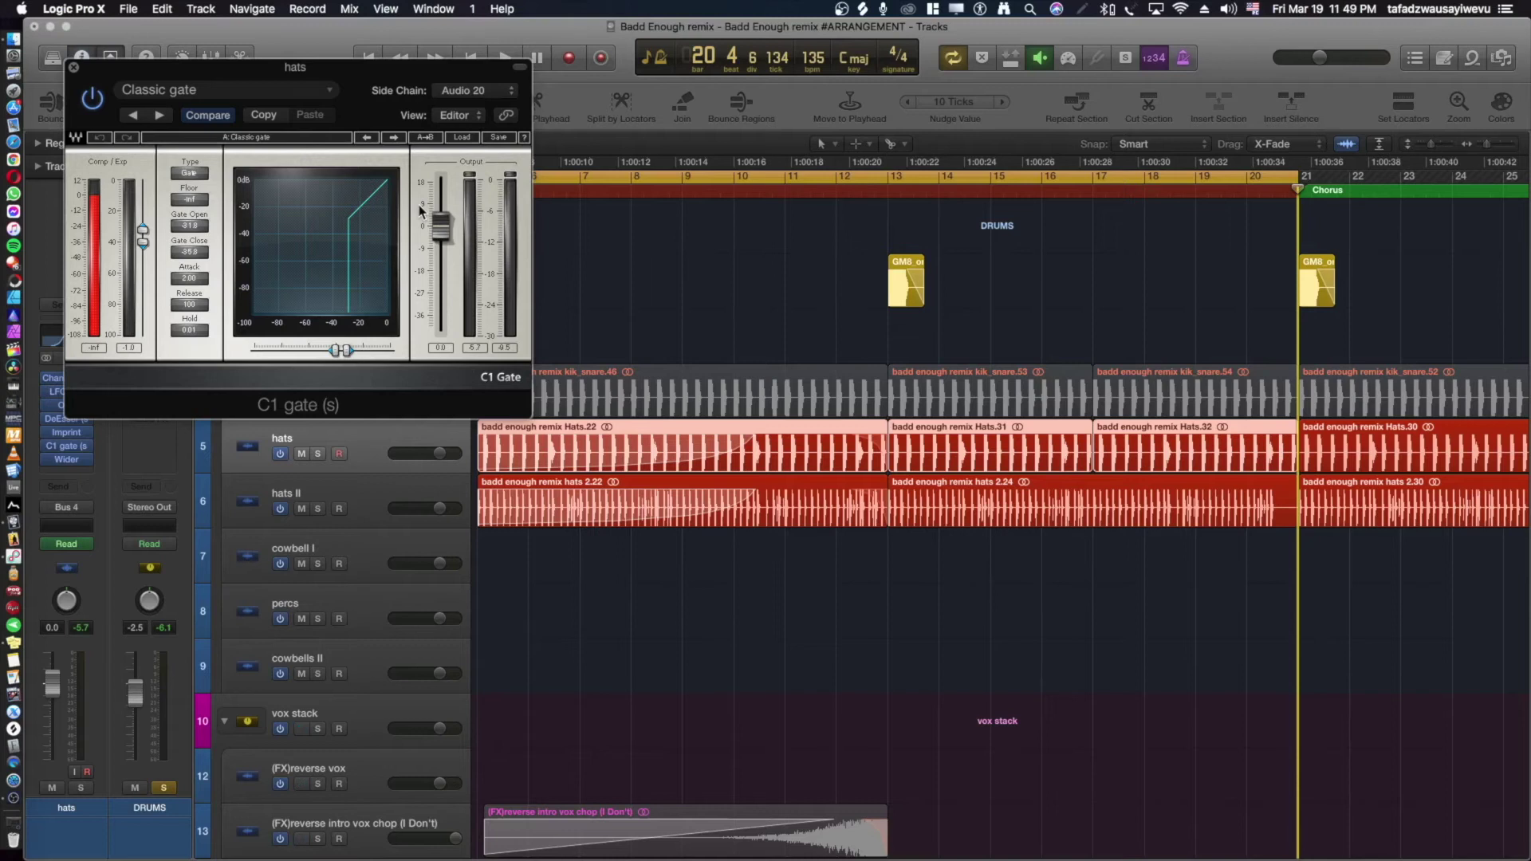
{"action": "left_click", "coordinate": [74, 67]}
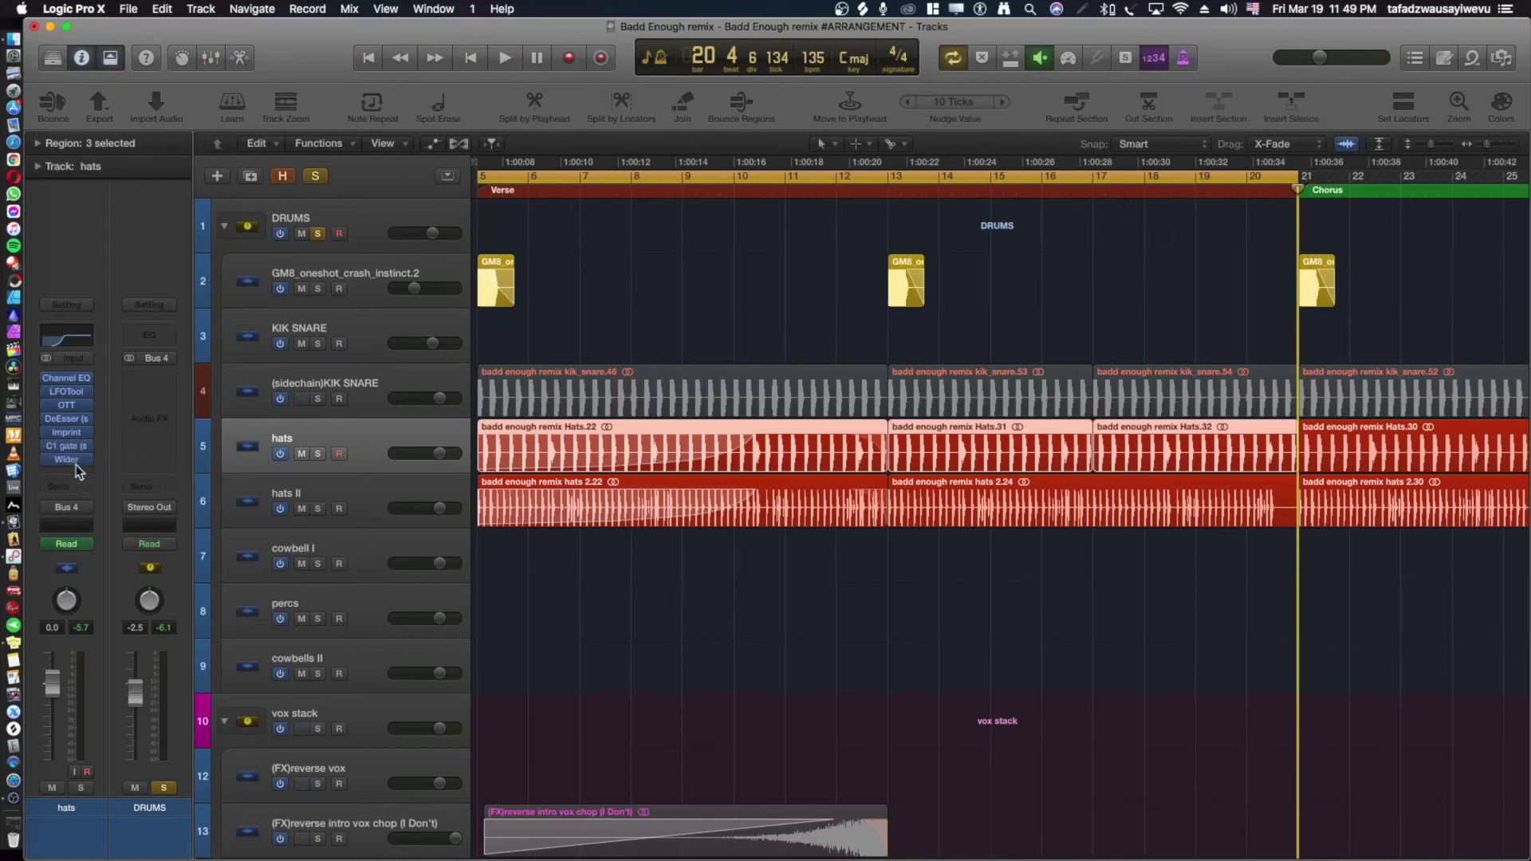
{"action": "left_click", "coordinate": [70, 461]}
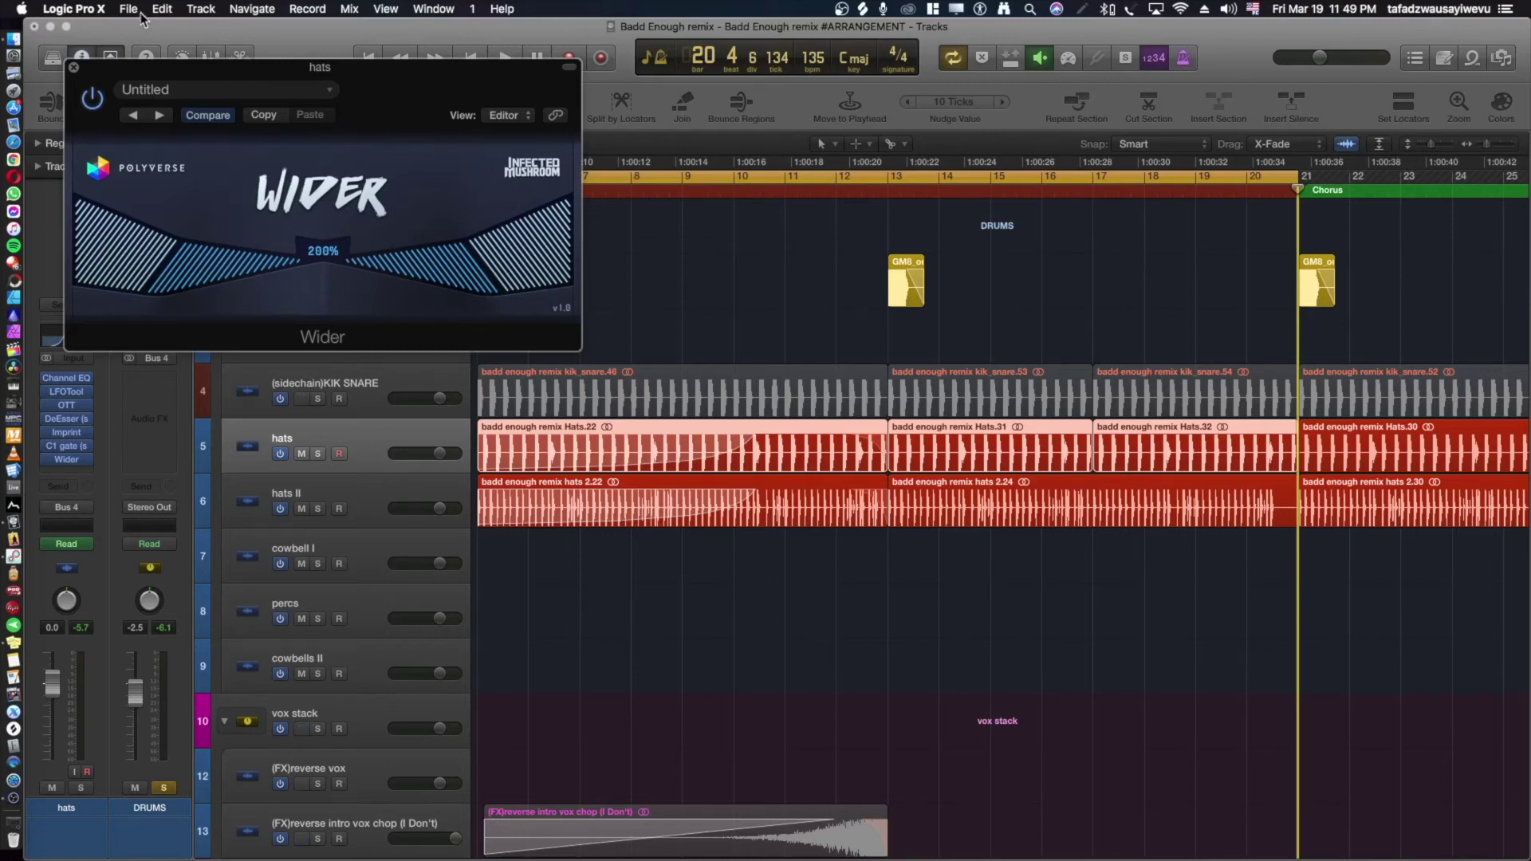
{"action": "left_click", "coordinate": [73, 68]}
Compare the effects chains of the hats and hats II tracks.
{"action": "left_click", "coordinate": [365, 490]}
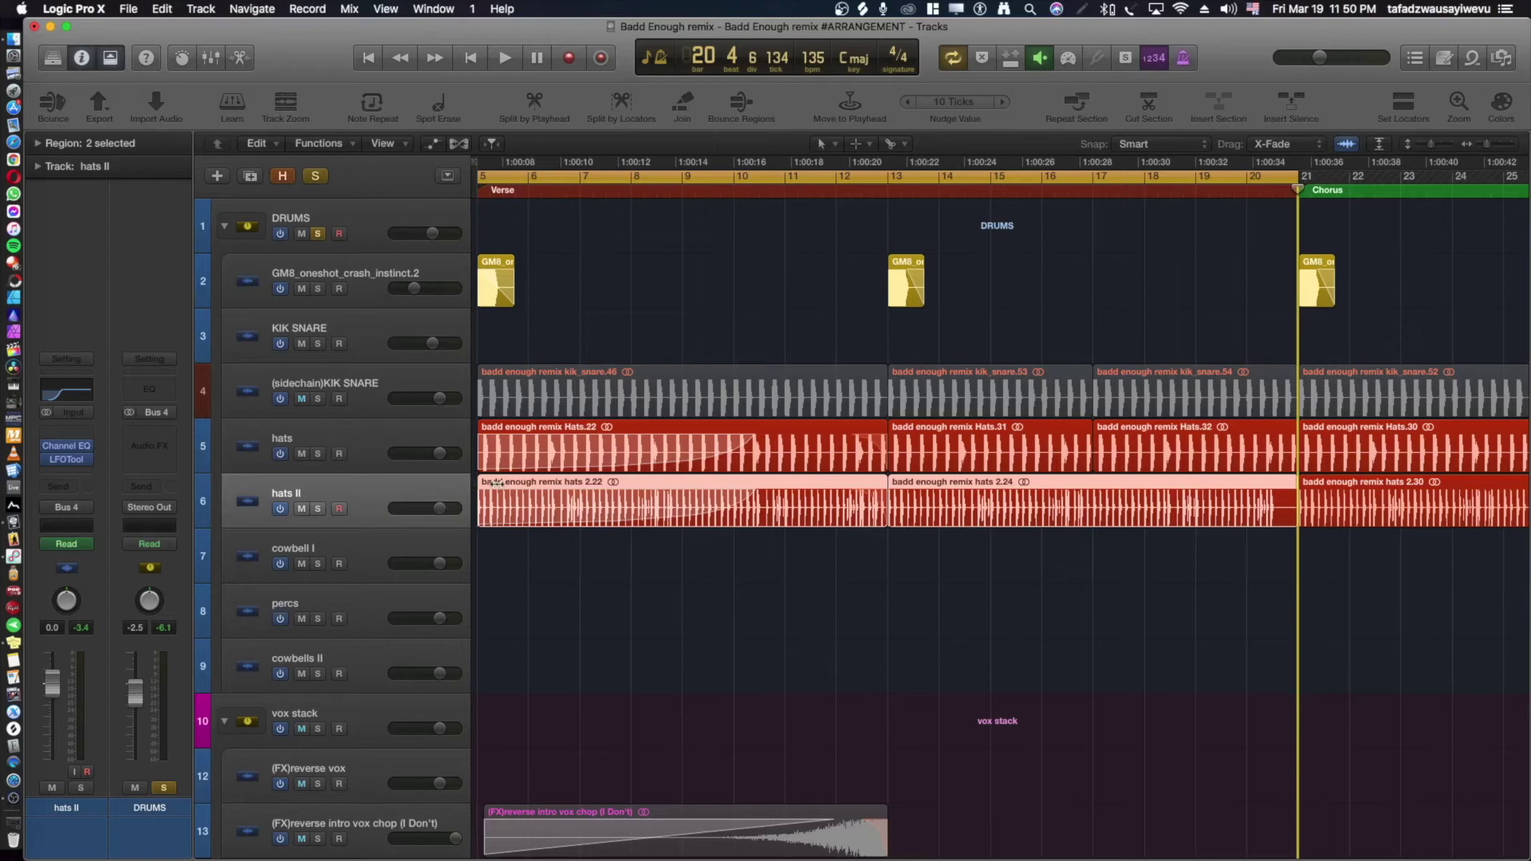
{"action": "left_click", "coordinate": [396, 444]}
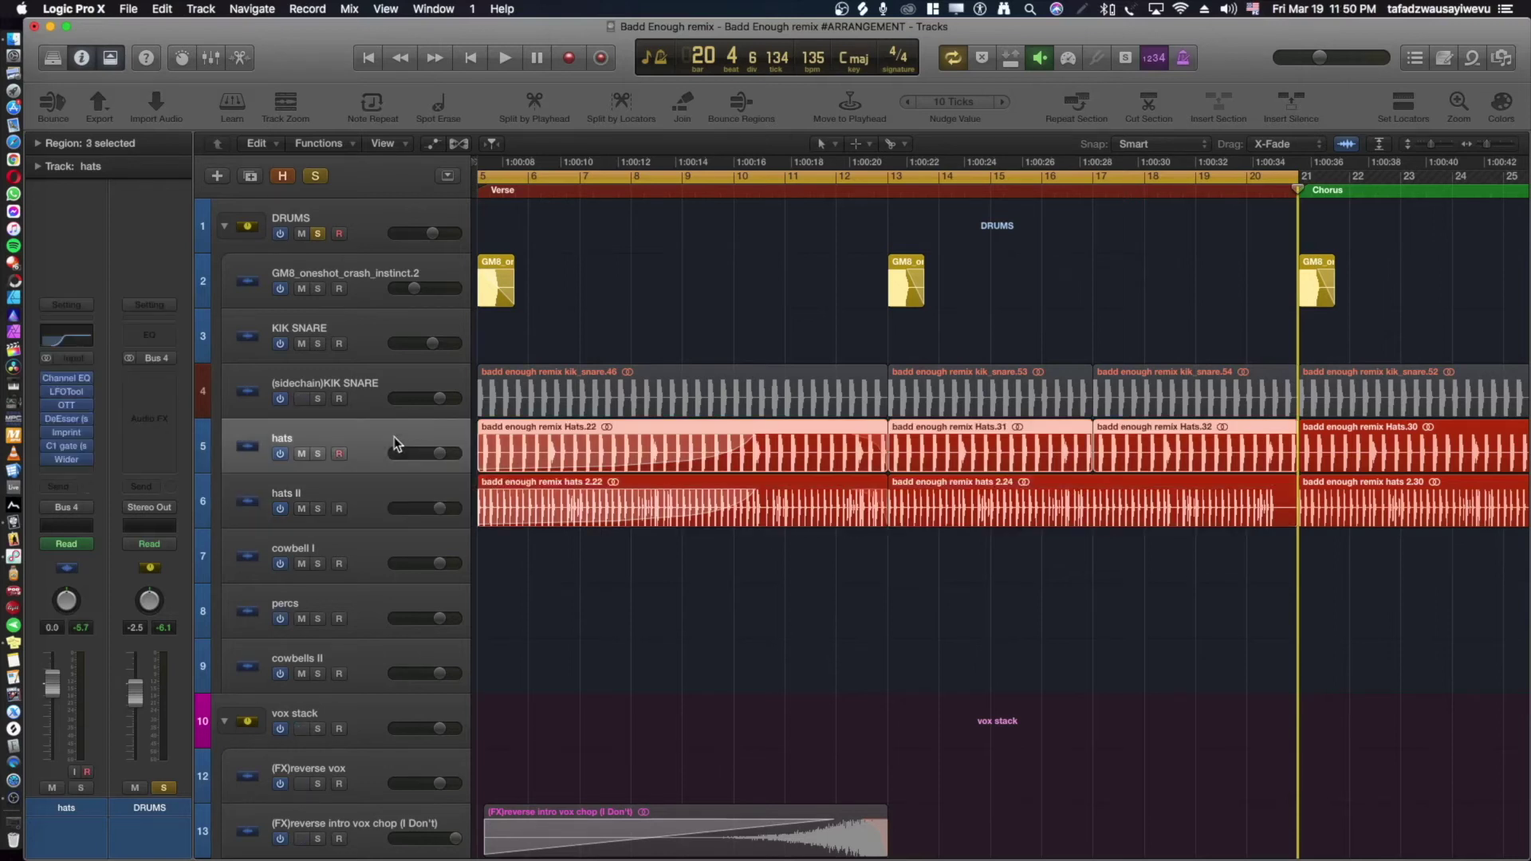
{"action": "left_click", "coordinate": [385, 493]}
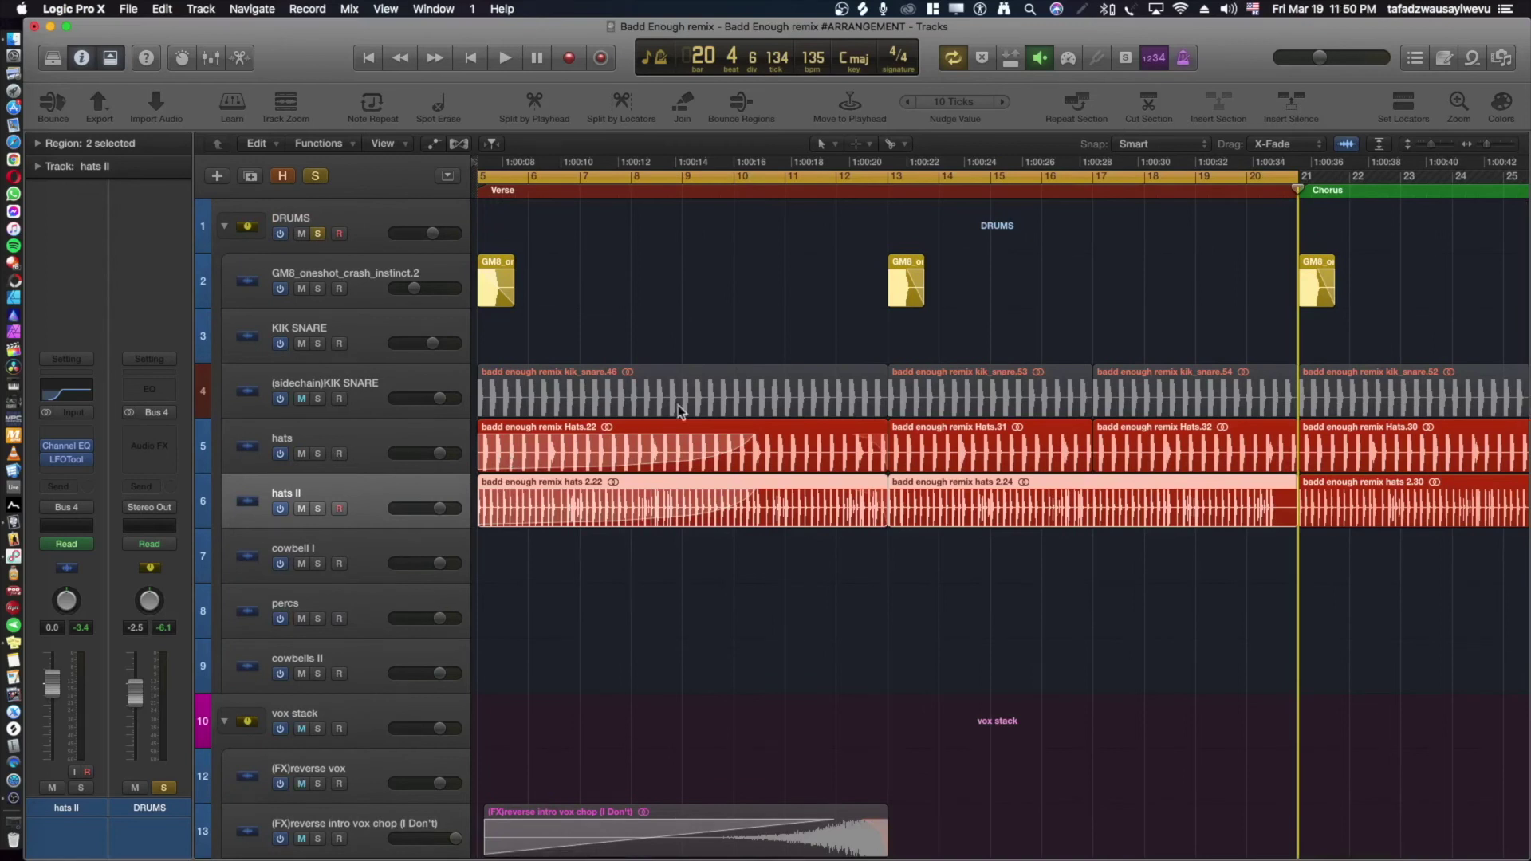
Audition the verse from bar 13 with the hats track soloed and hats II added, and stop playback.
{"action": "left_click", "coordinate": [902, 174]}
{"action": "key", "text": "space"}
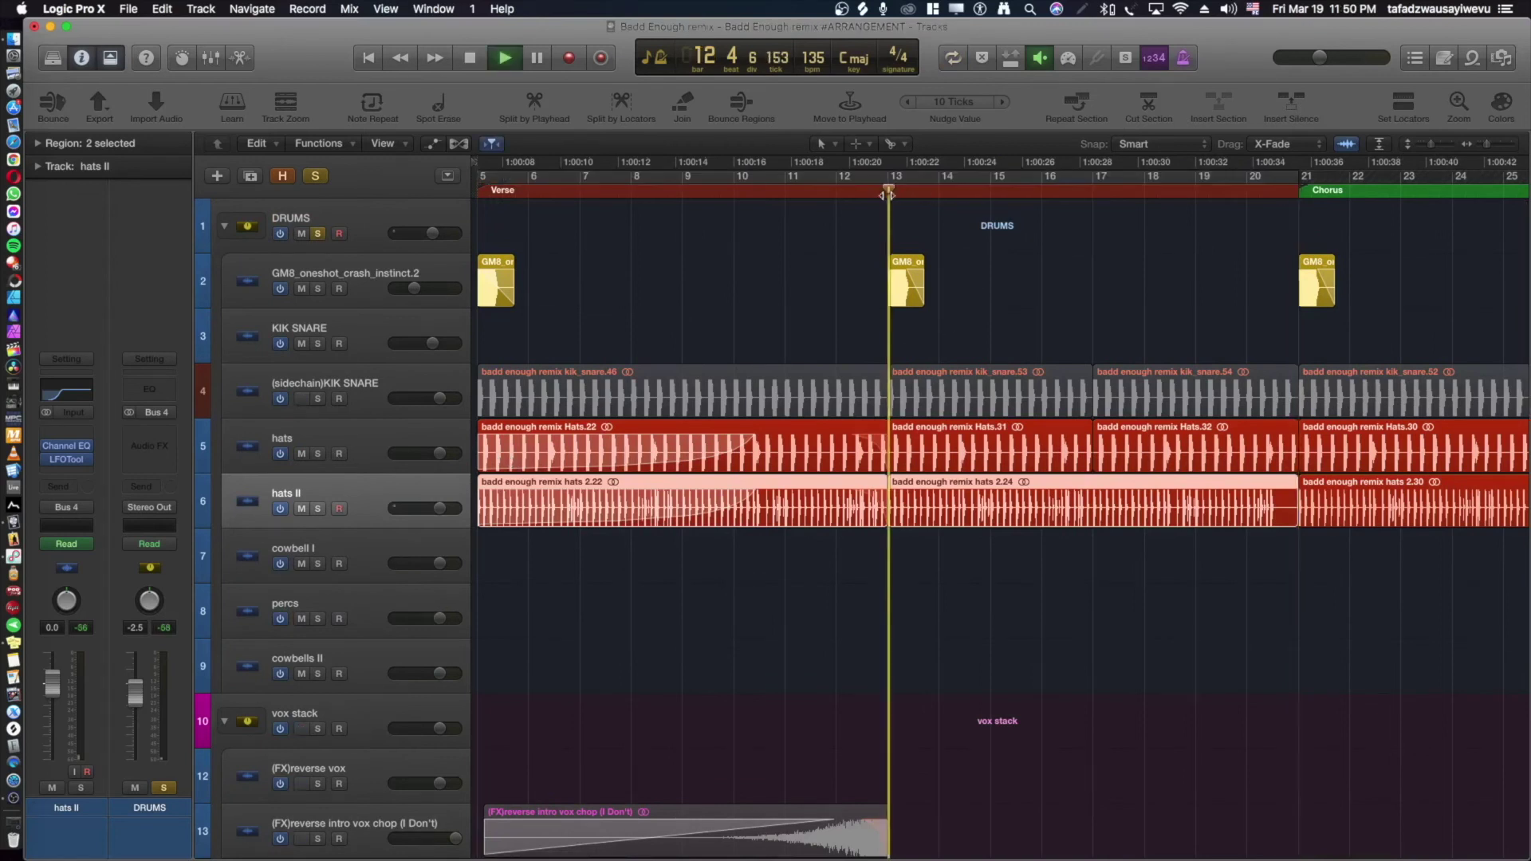
{"action": "left_click", "coordinate": [317, 454]}
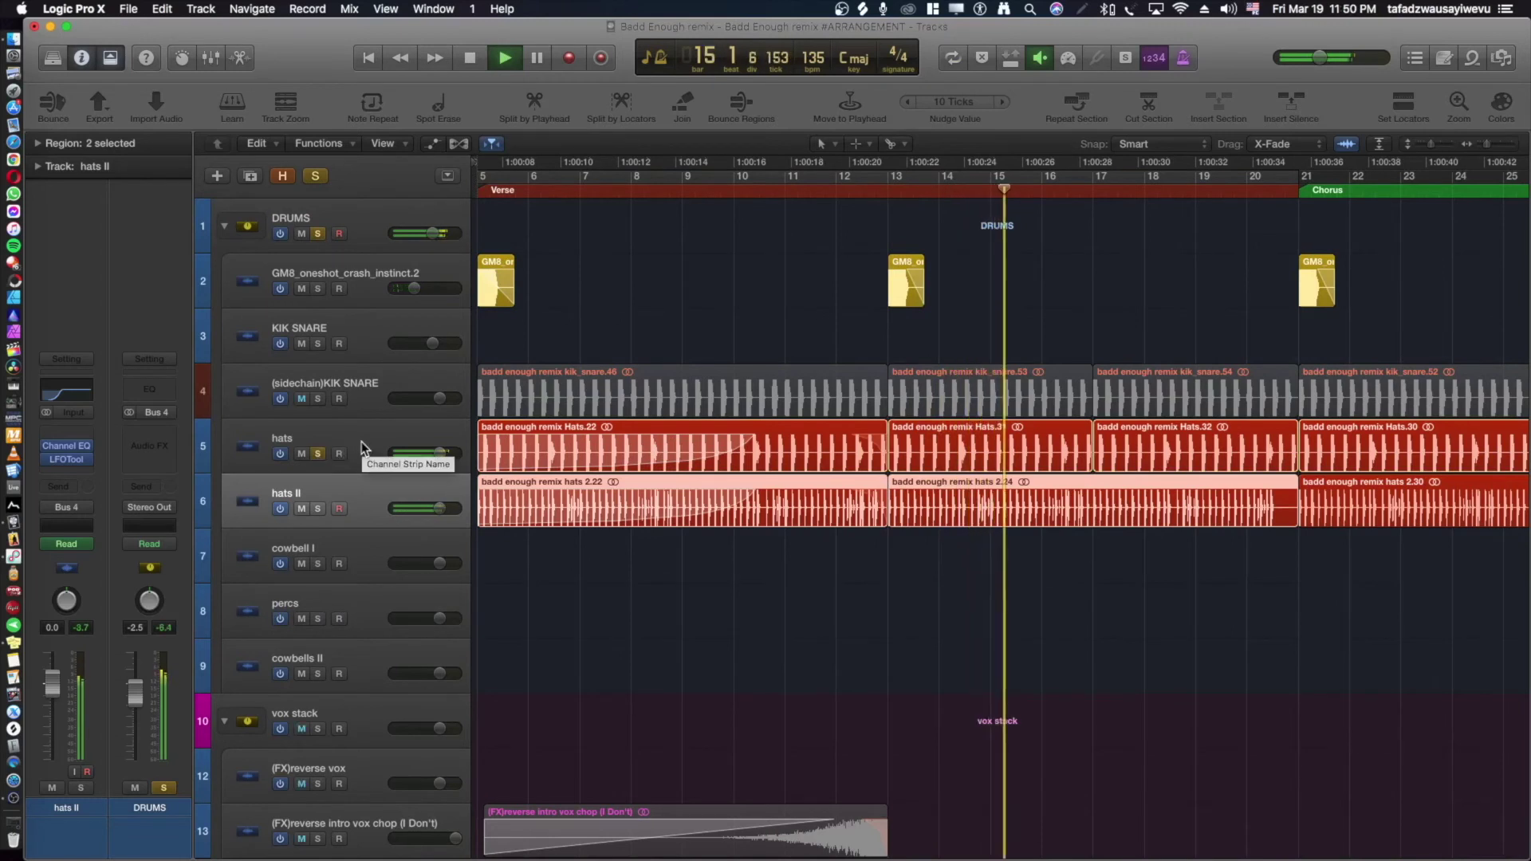
{"action": "left_click", "coordinate": [318, 508]}
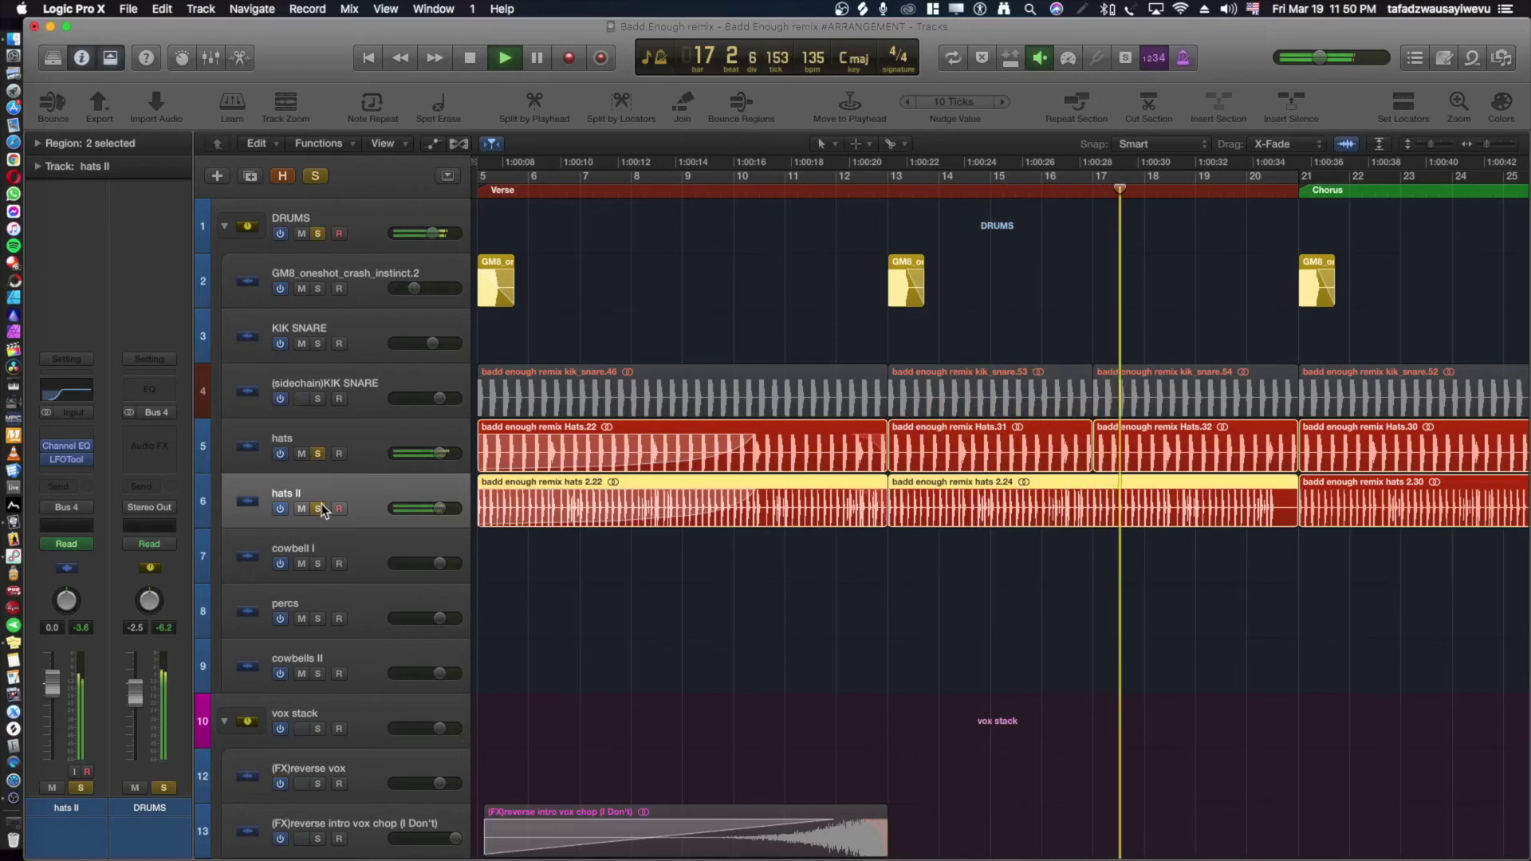
{"action": "key", "text": "space"}
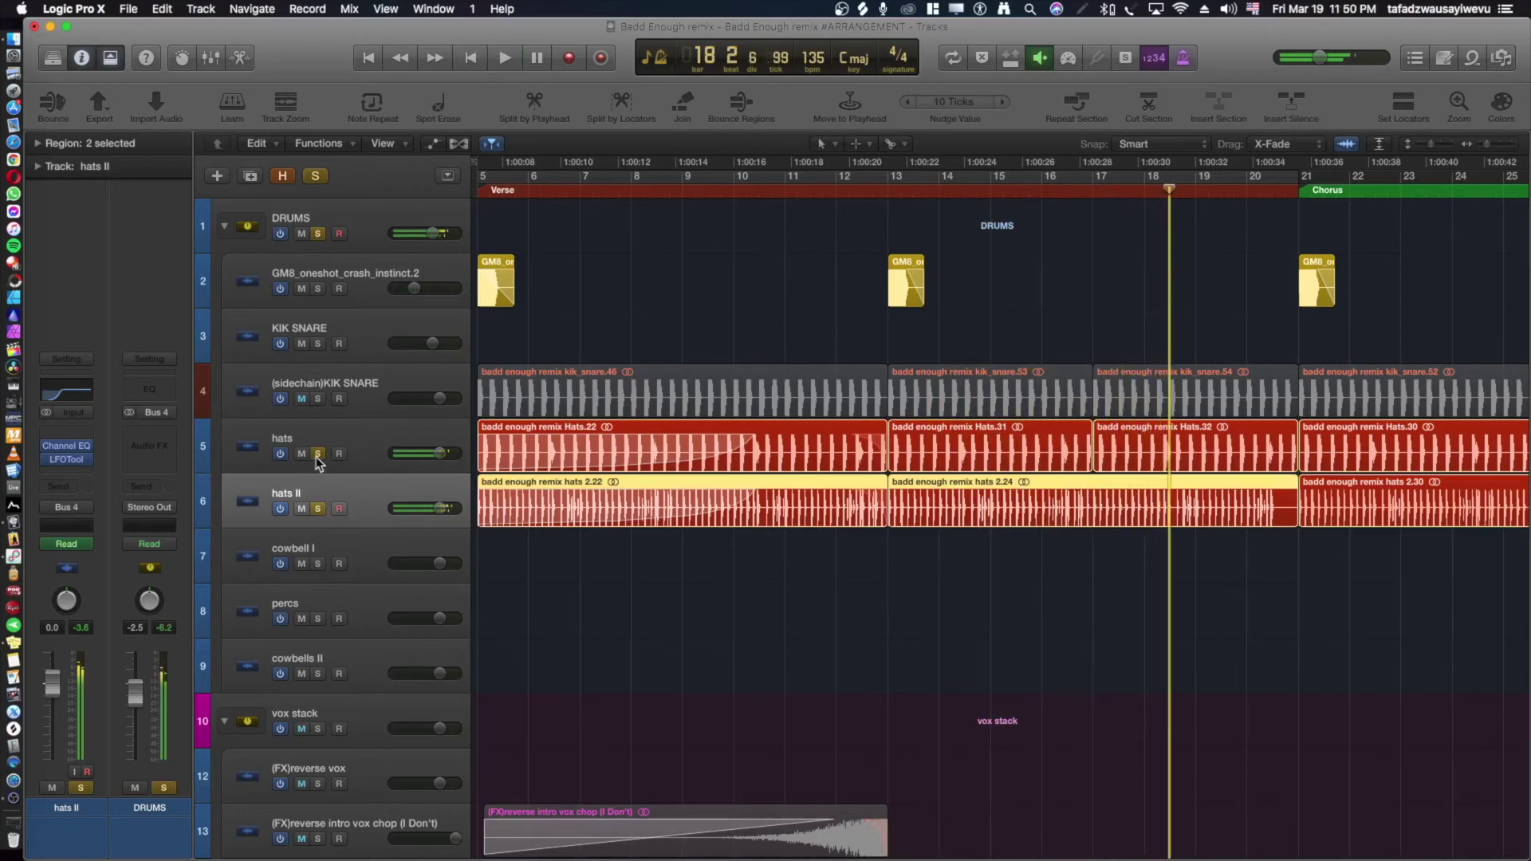
{"action": "left_click", "coordinate": [317, 509]}
Solo the hats track and audition its Hats.31 region with the cycle range set to that region.
{"action": "left_click", "coordinate": [372, 448]}
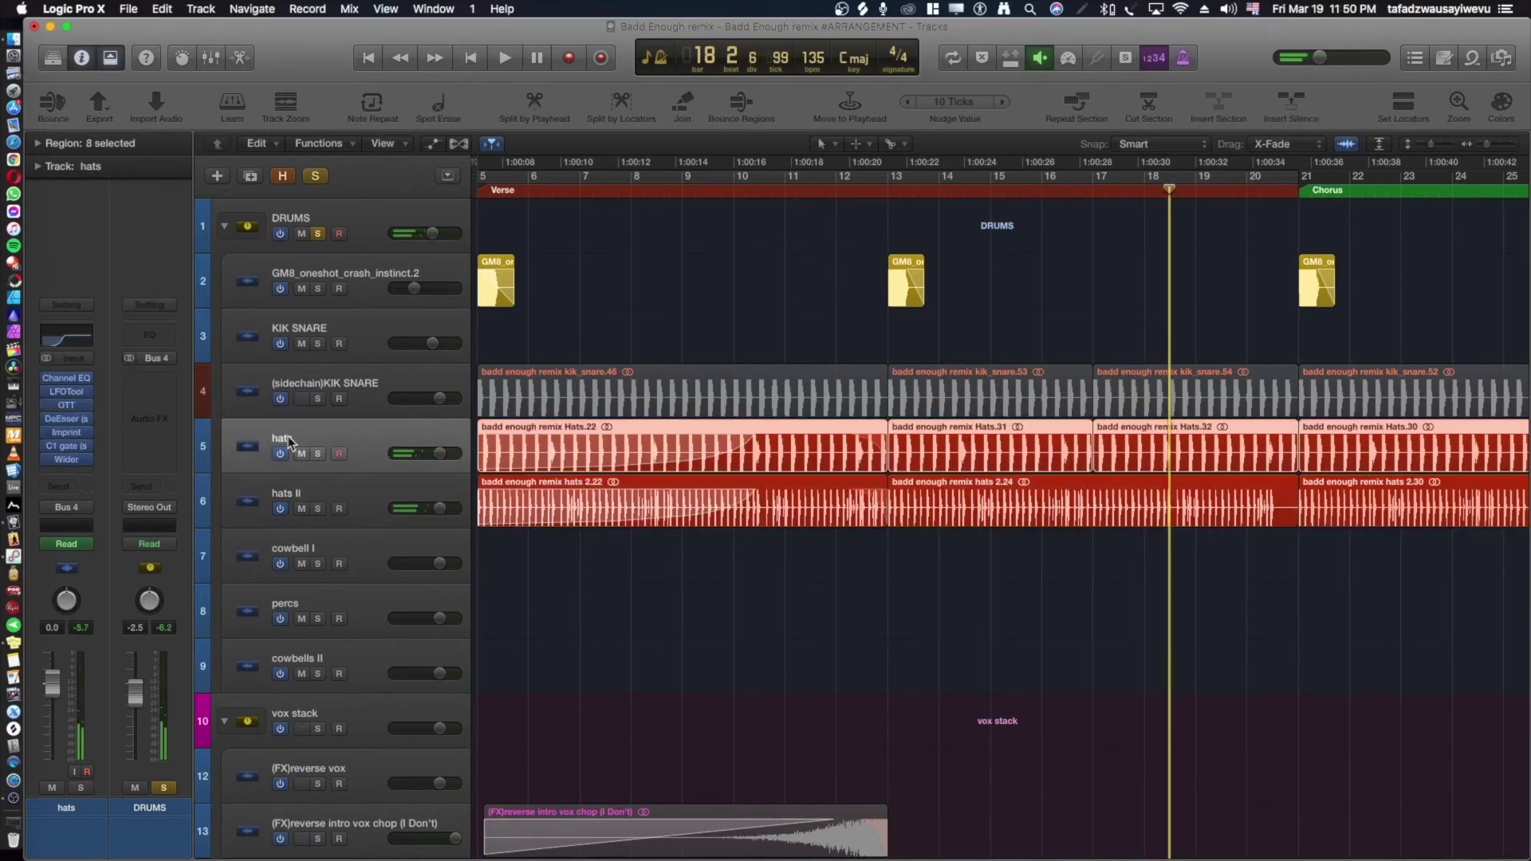
{"action": "left_click", "coordinate": [318, 453]}
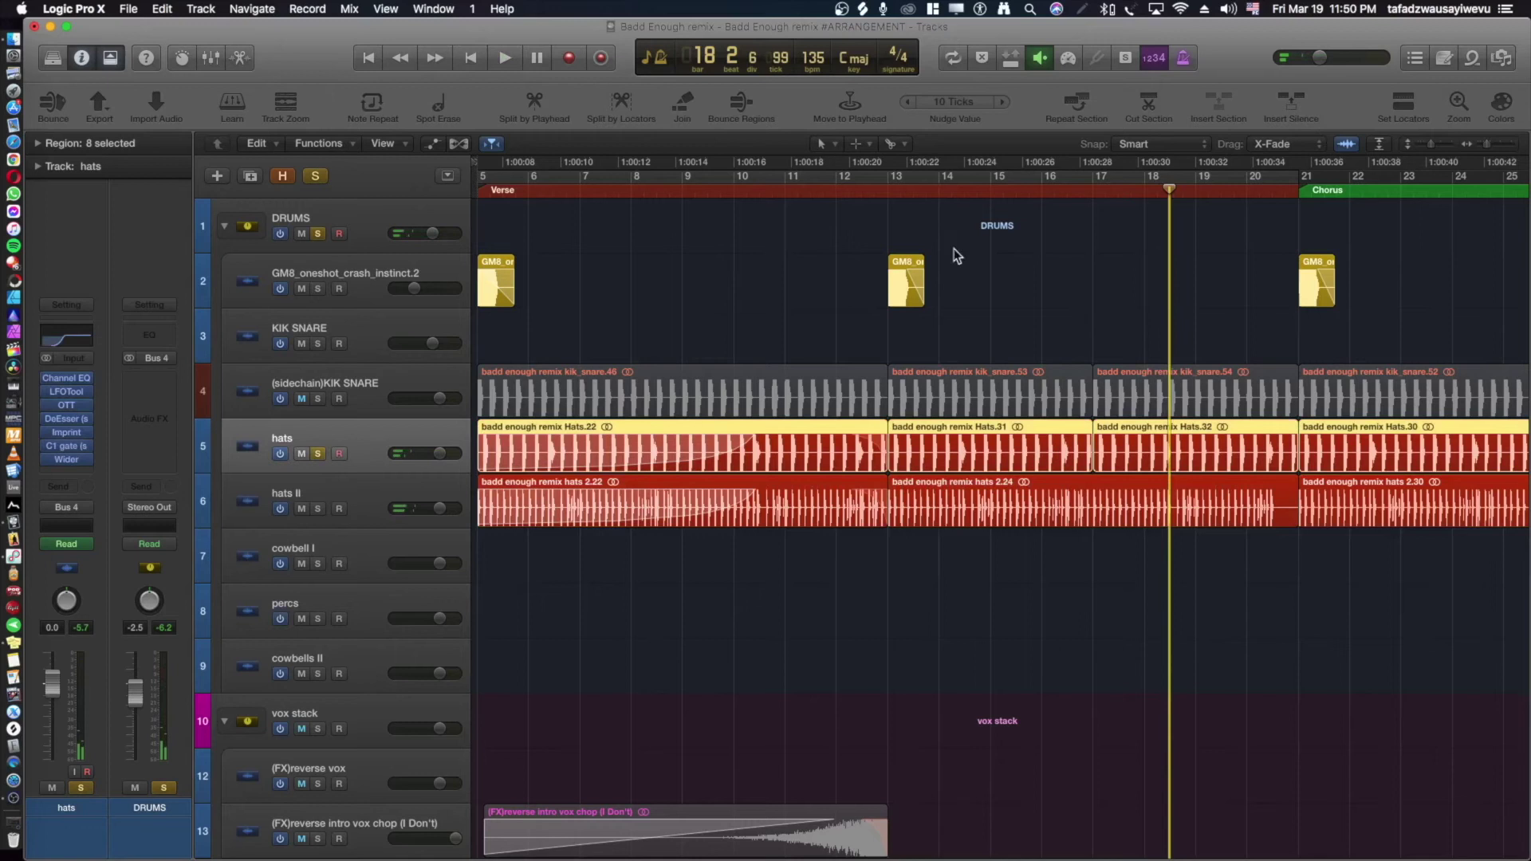
{"action": "left_click", "coordinate": [949, 441]}
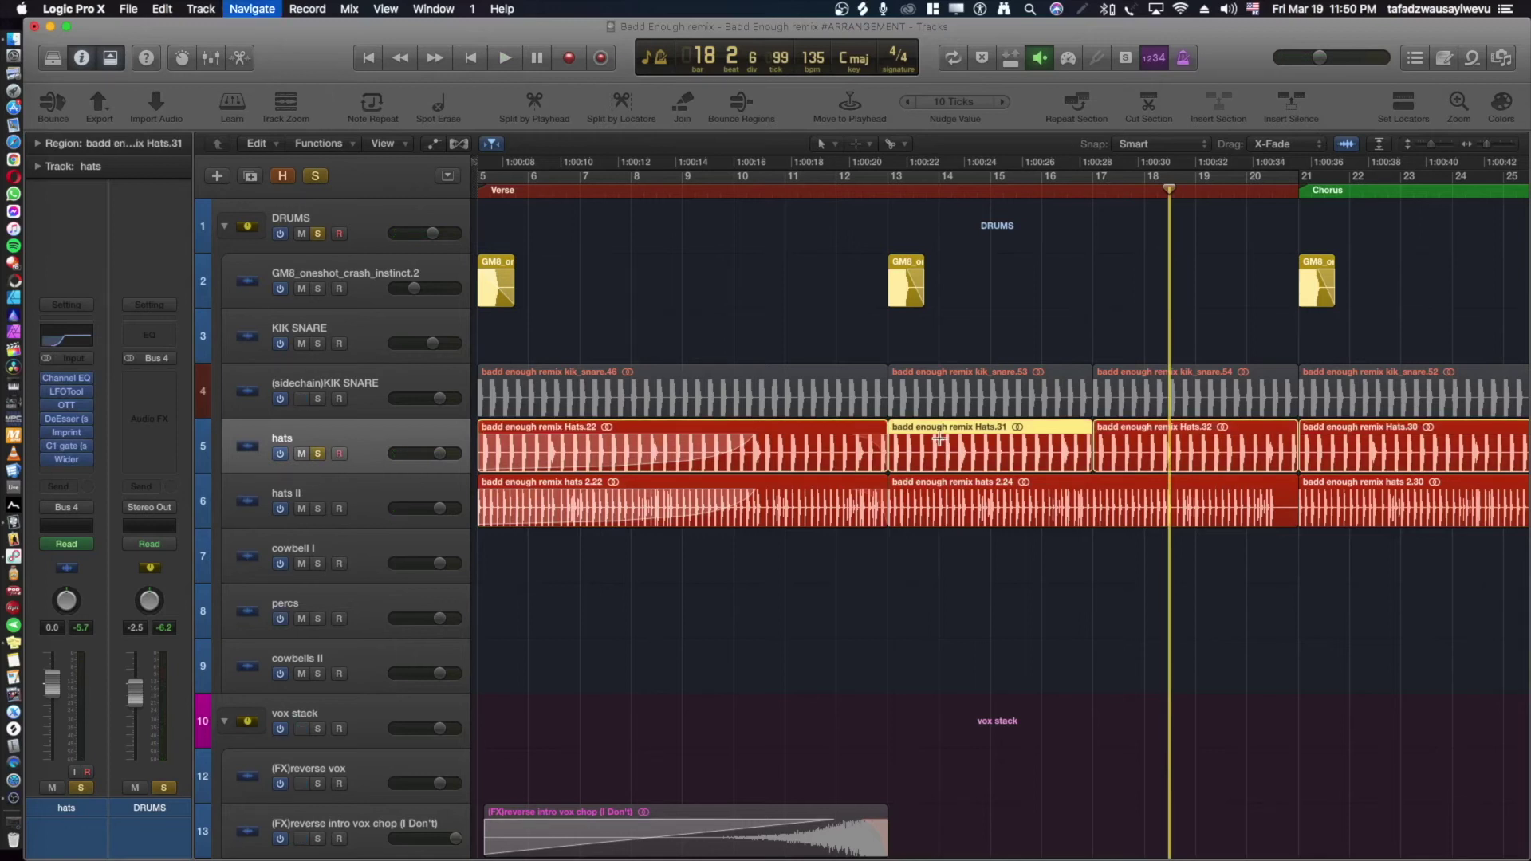
{"action": "key", "text": "super+u"}
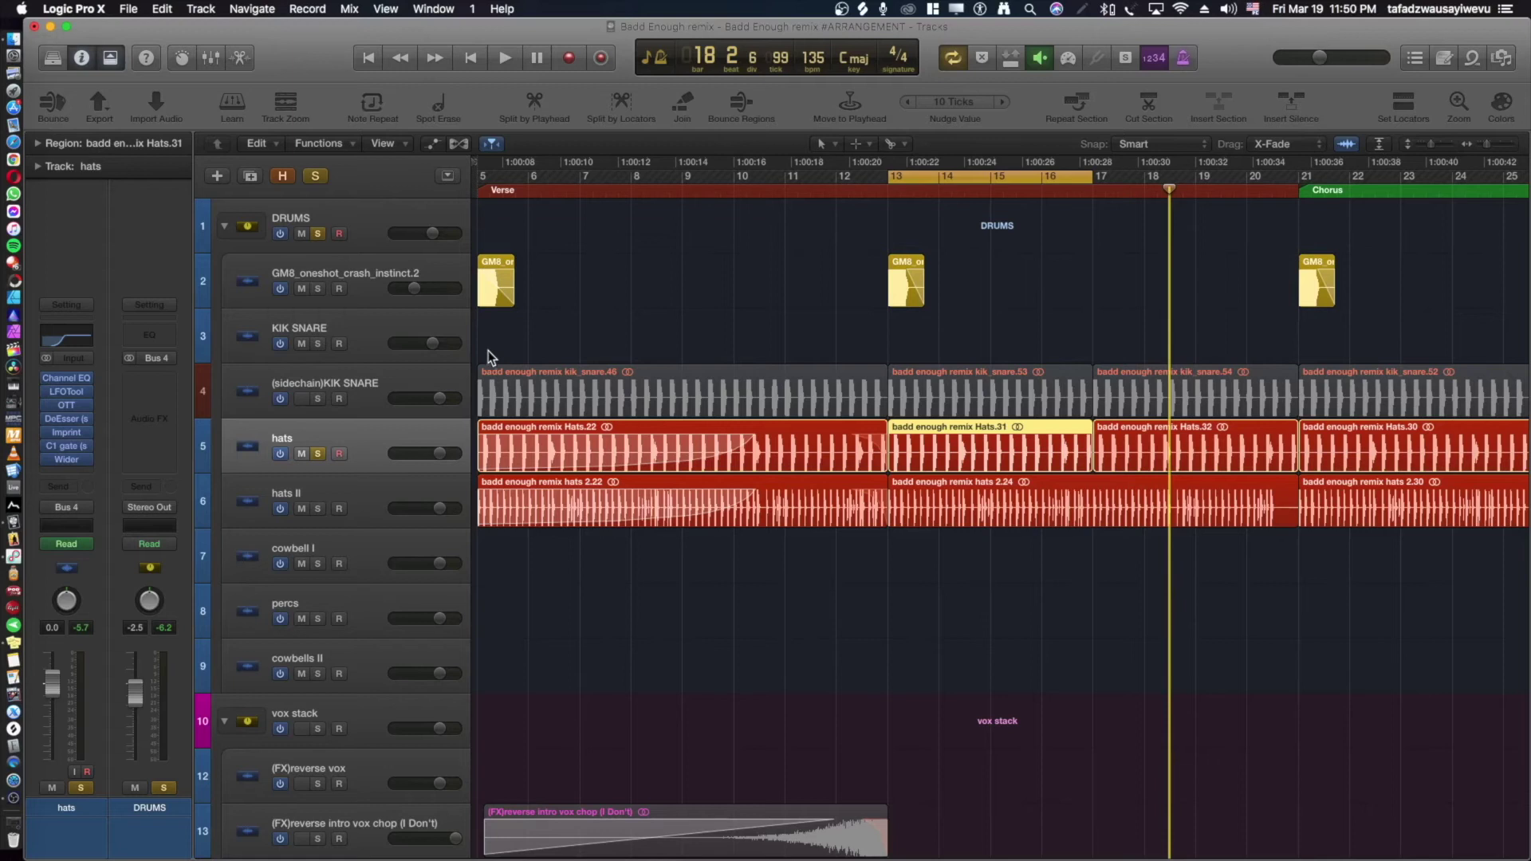
{"action": "key", "text": "space"}
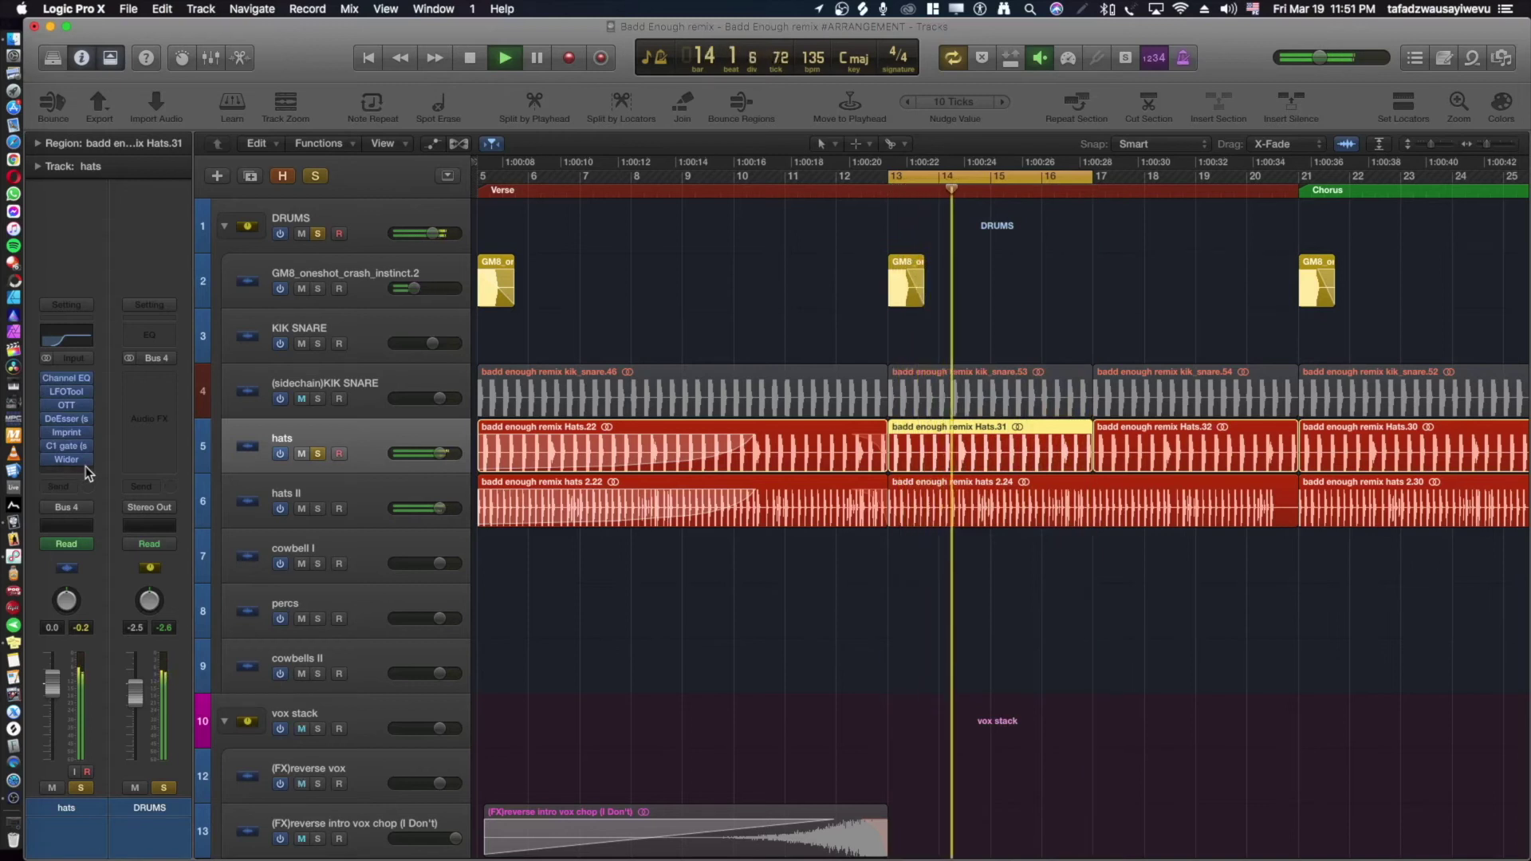
{"action": "key", "text": "space"}
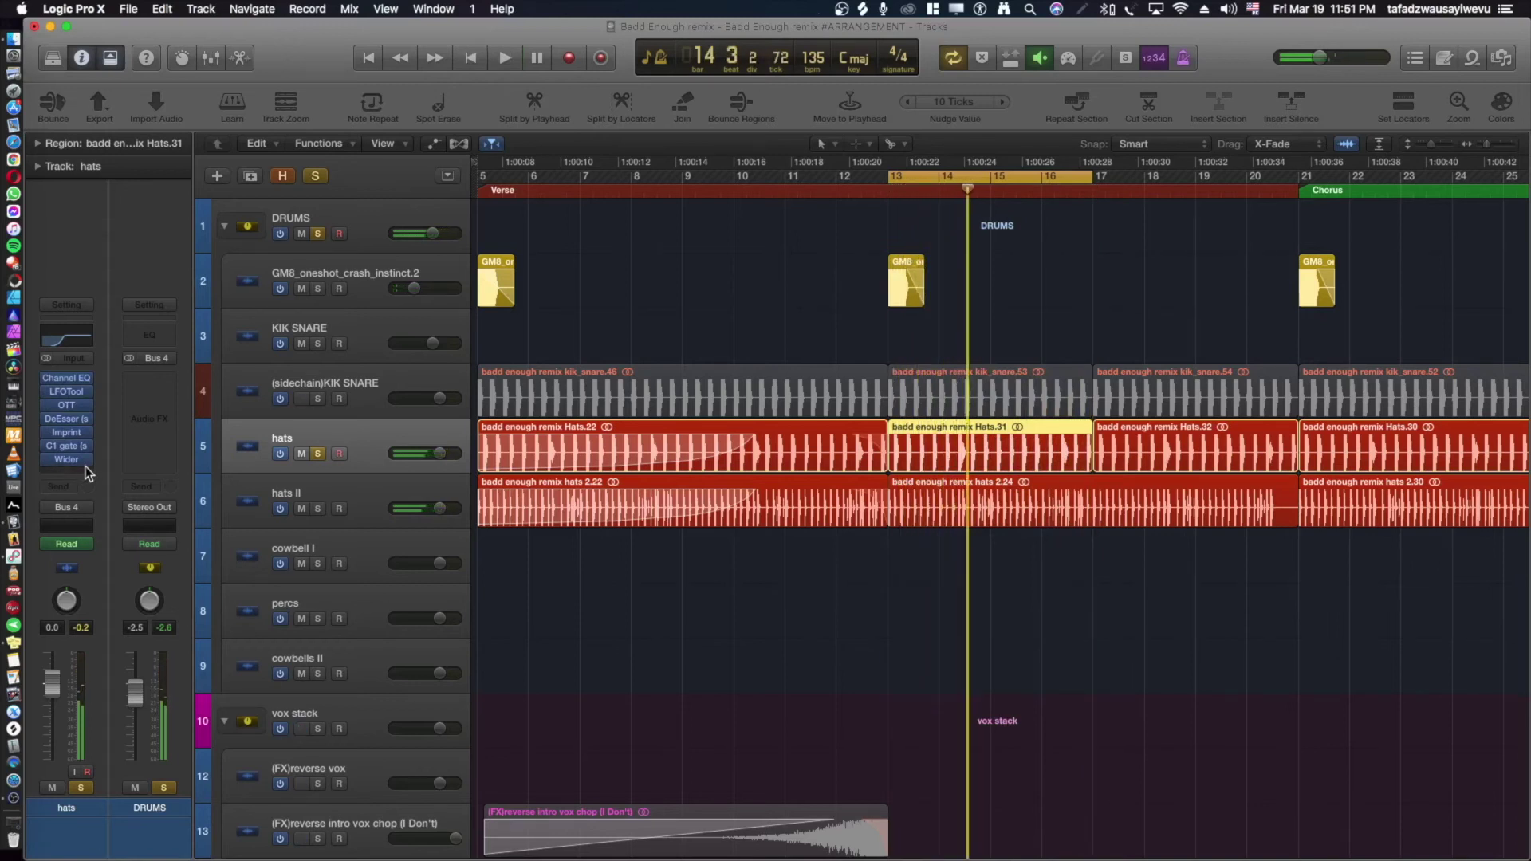
Unsolo the hats track and look through the hats II, cowbell I and percs channel strips.
{"action": "left_click", "coordinate": [366, 493]}
{"action": "left_click", "coordinate": [318, 455]}
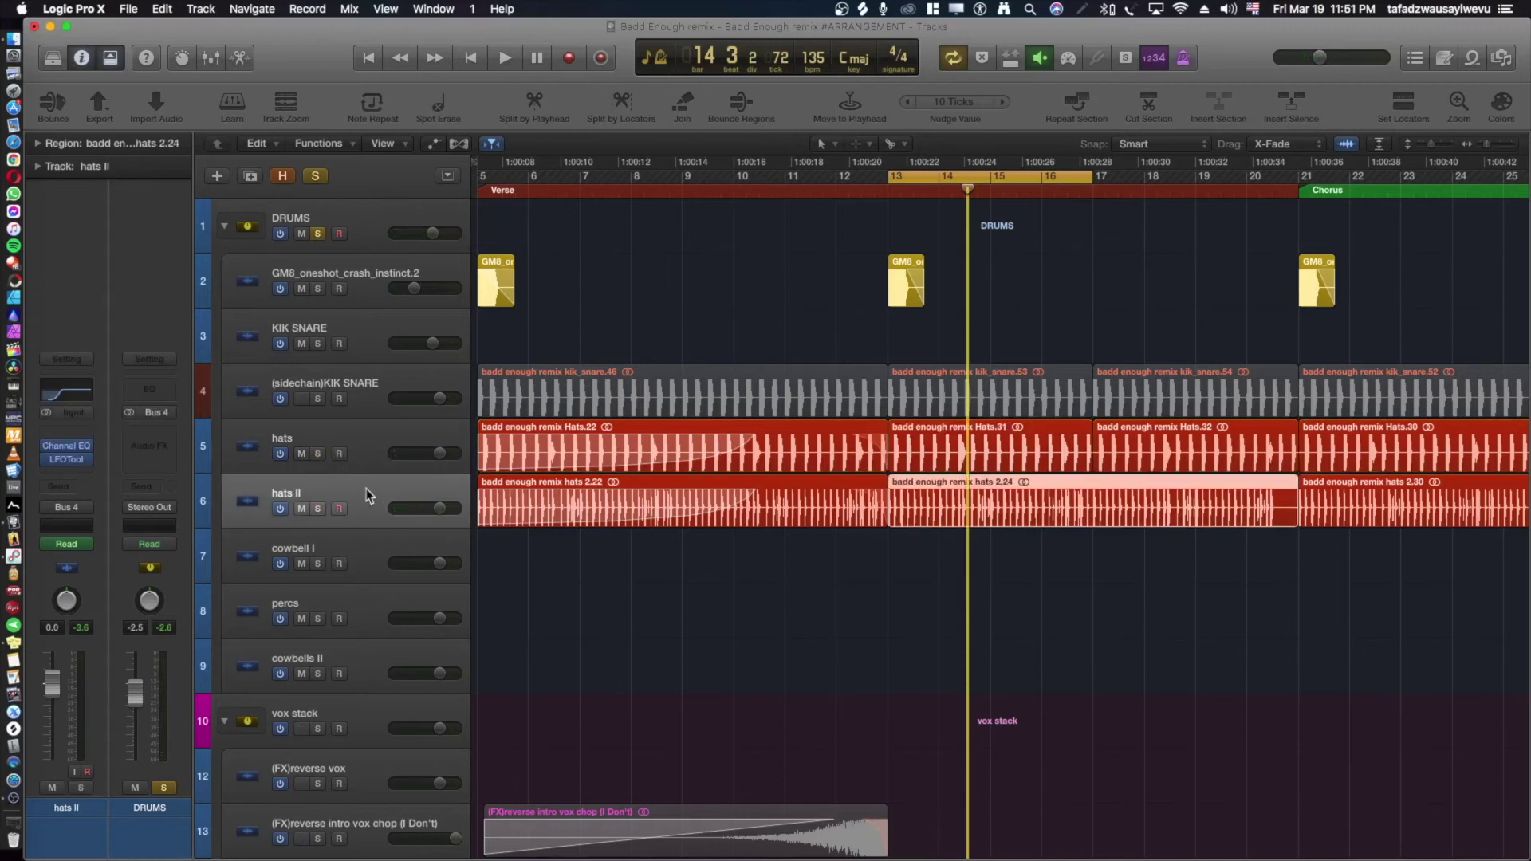
{"action": "left_click", "coordinate": [369, 461]}
{"action": "left_click", "coordinate": [360, 559]}
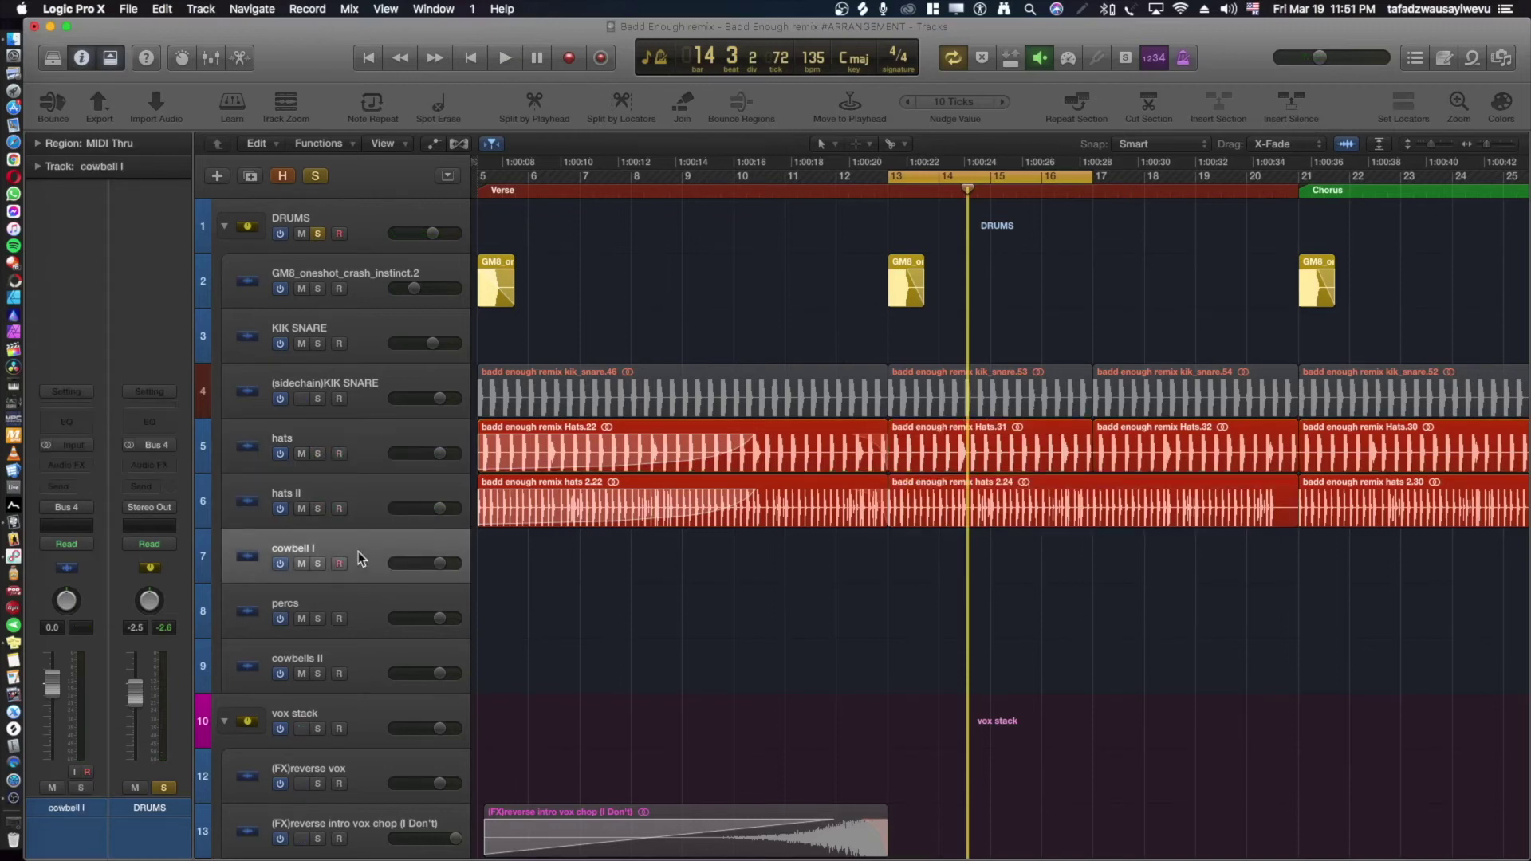
{"action": "left_click", "coordinate": [367, 611]}
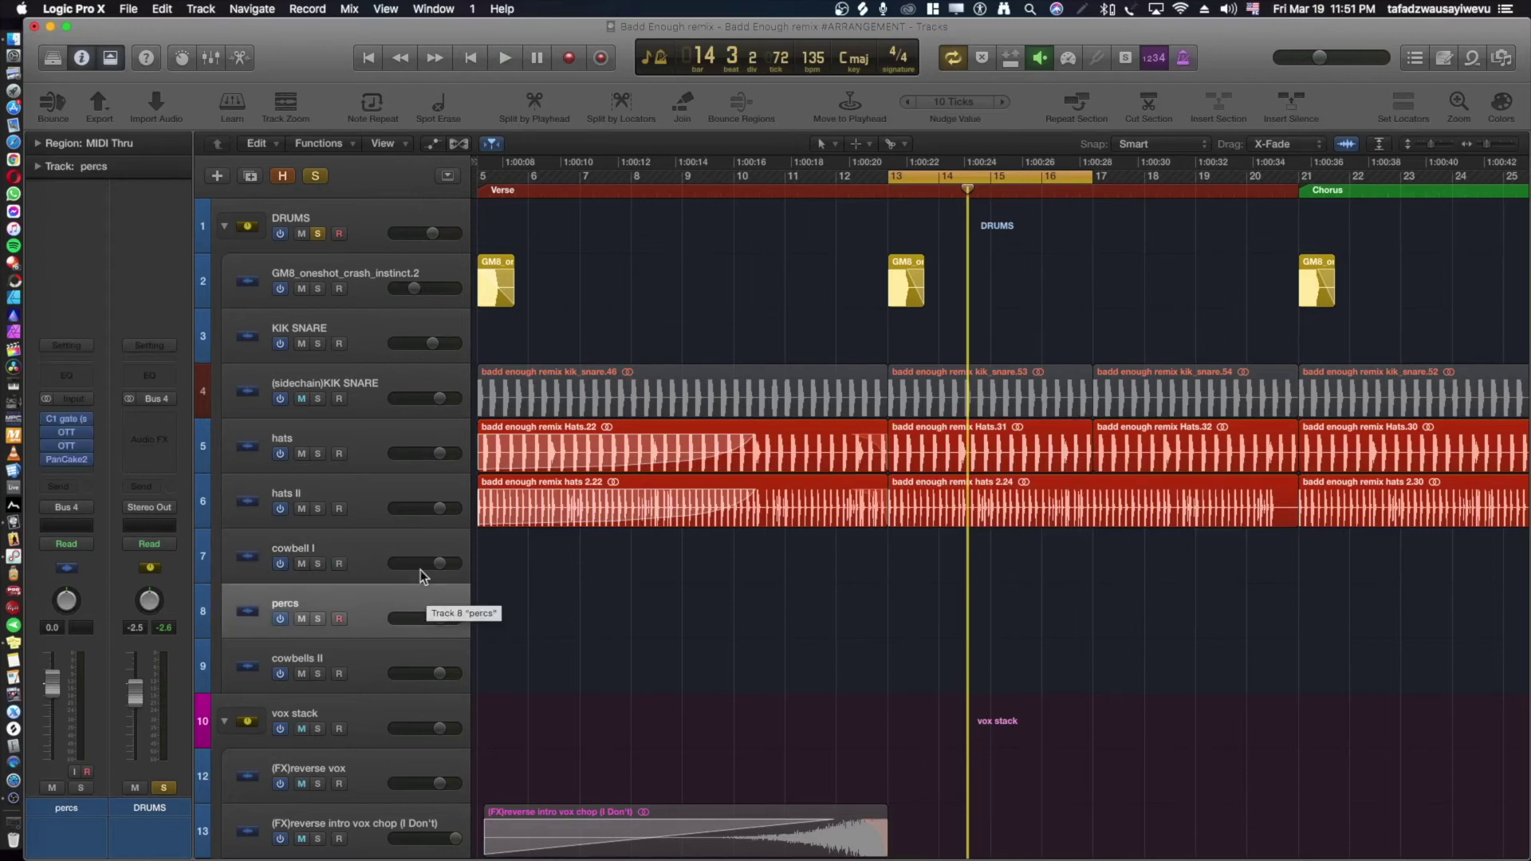
Cycle the hats, hats II and cowbell I regions starting at bar 29 and audition them briefly.
{"action": "key", "text": "super+Left"}
{"action": "key", "text": "super+Left"}
{"action": "key", "text": "super+Left"}
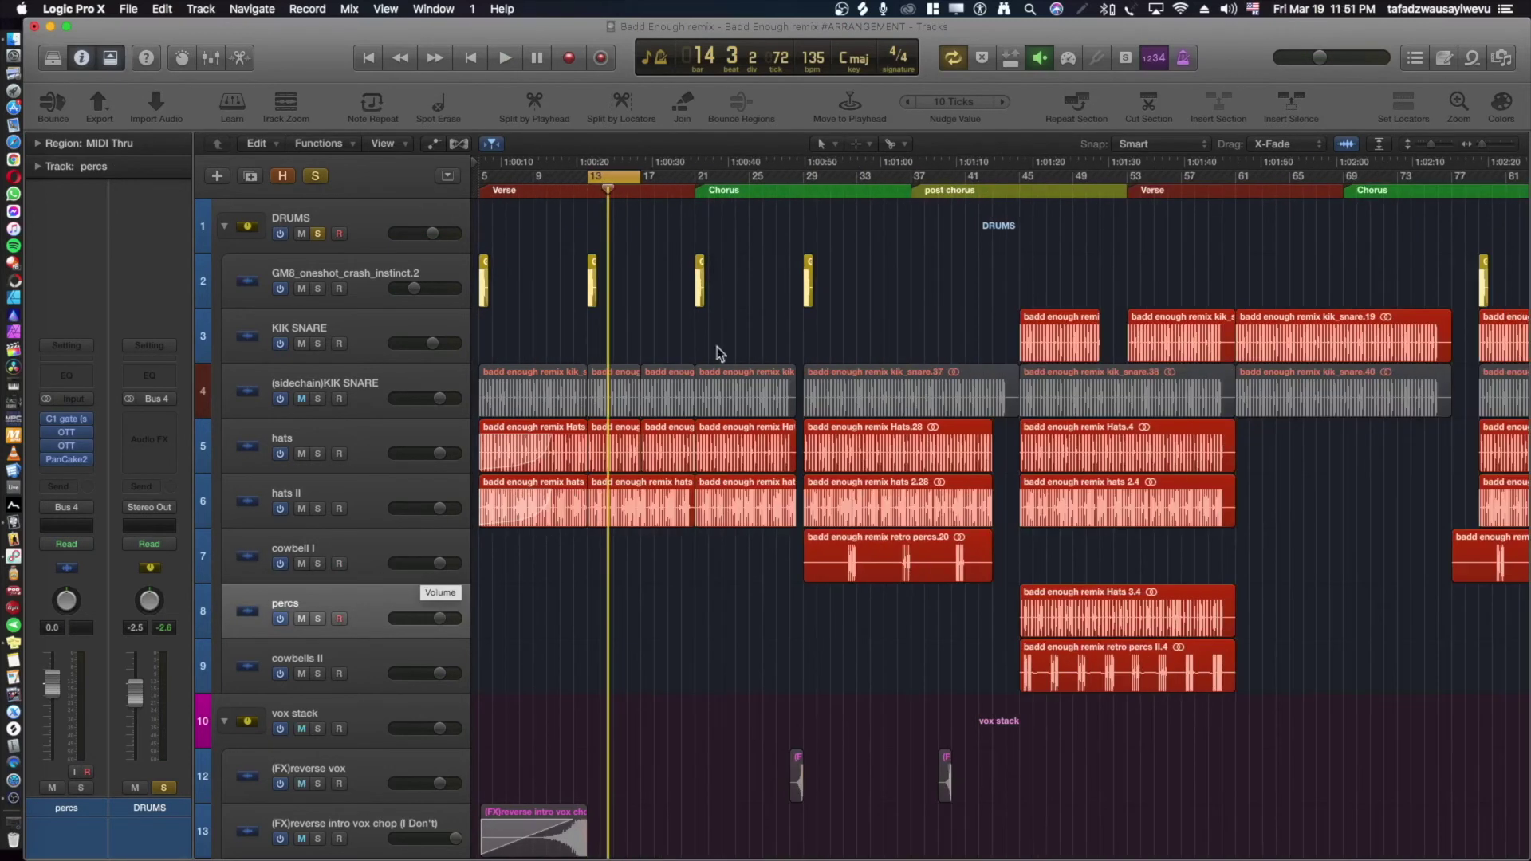
{"action": "left_click", "coordinate": [805, 191]}
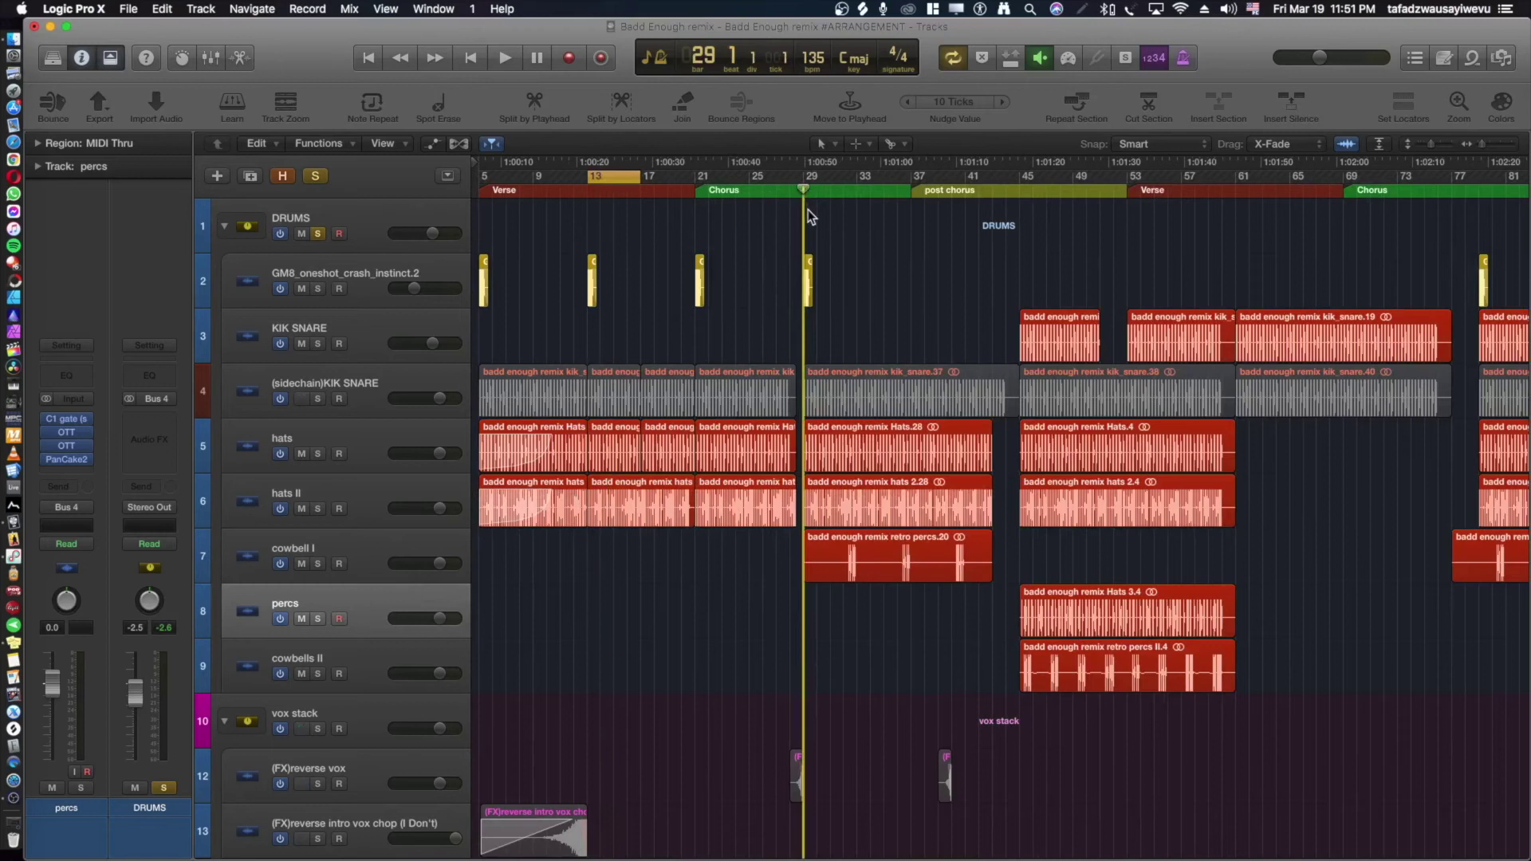
{"action": "left_click_drag", "start_coordinate": [851, 660], "coordinate": [853, 431]}
{"action": "key", "text": "space"}
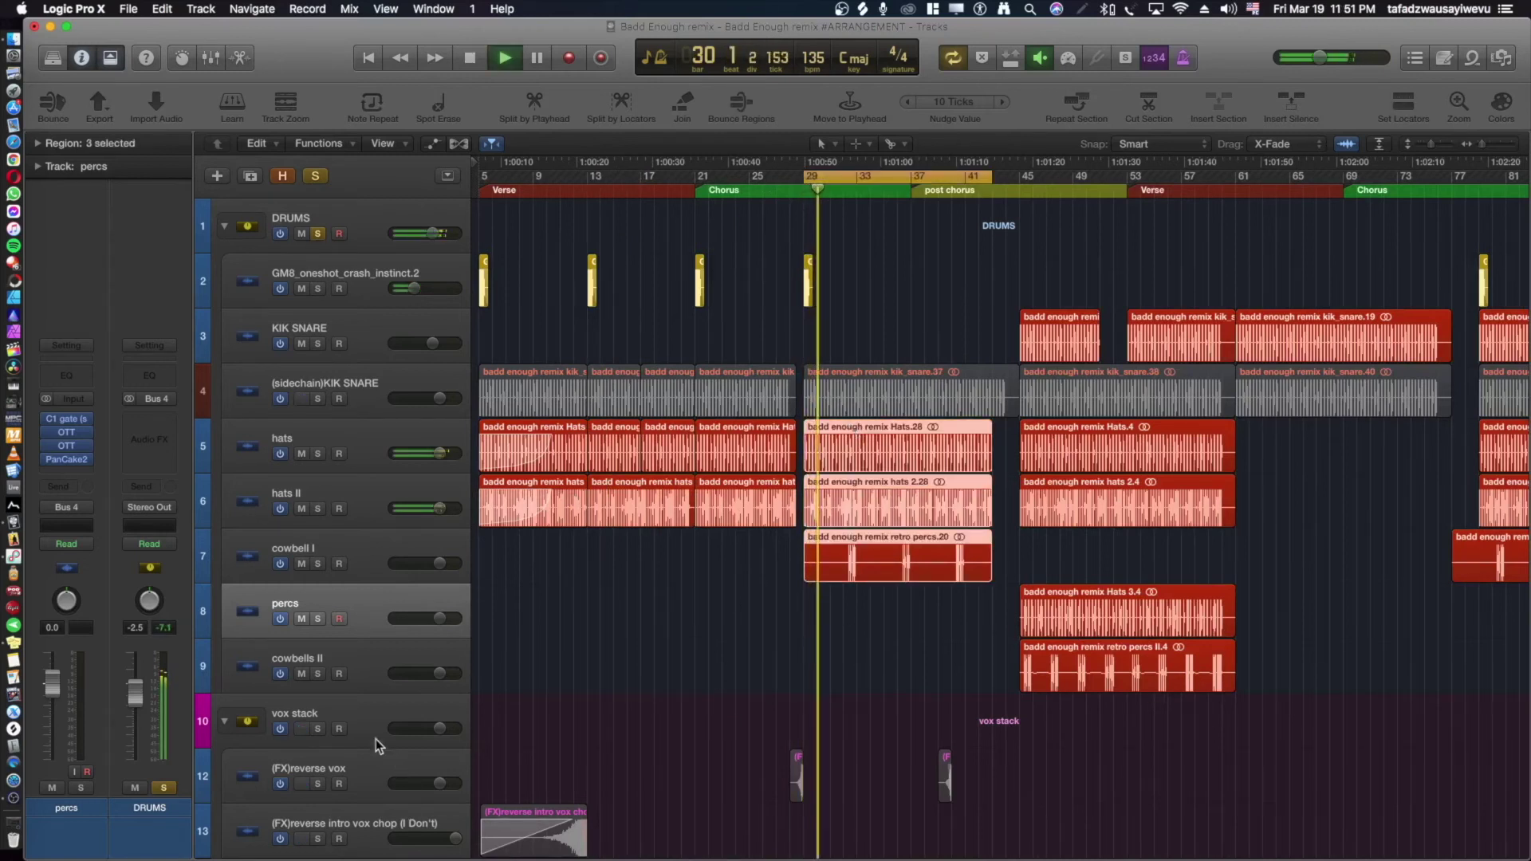
{"action": "key", "text": "space"}
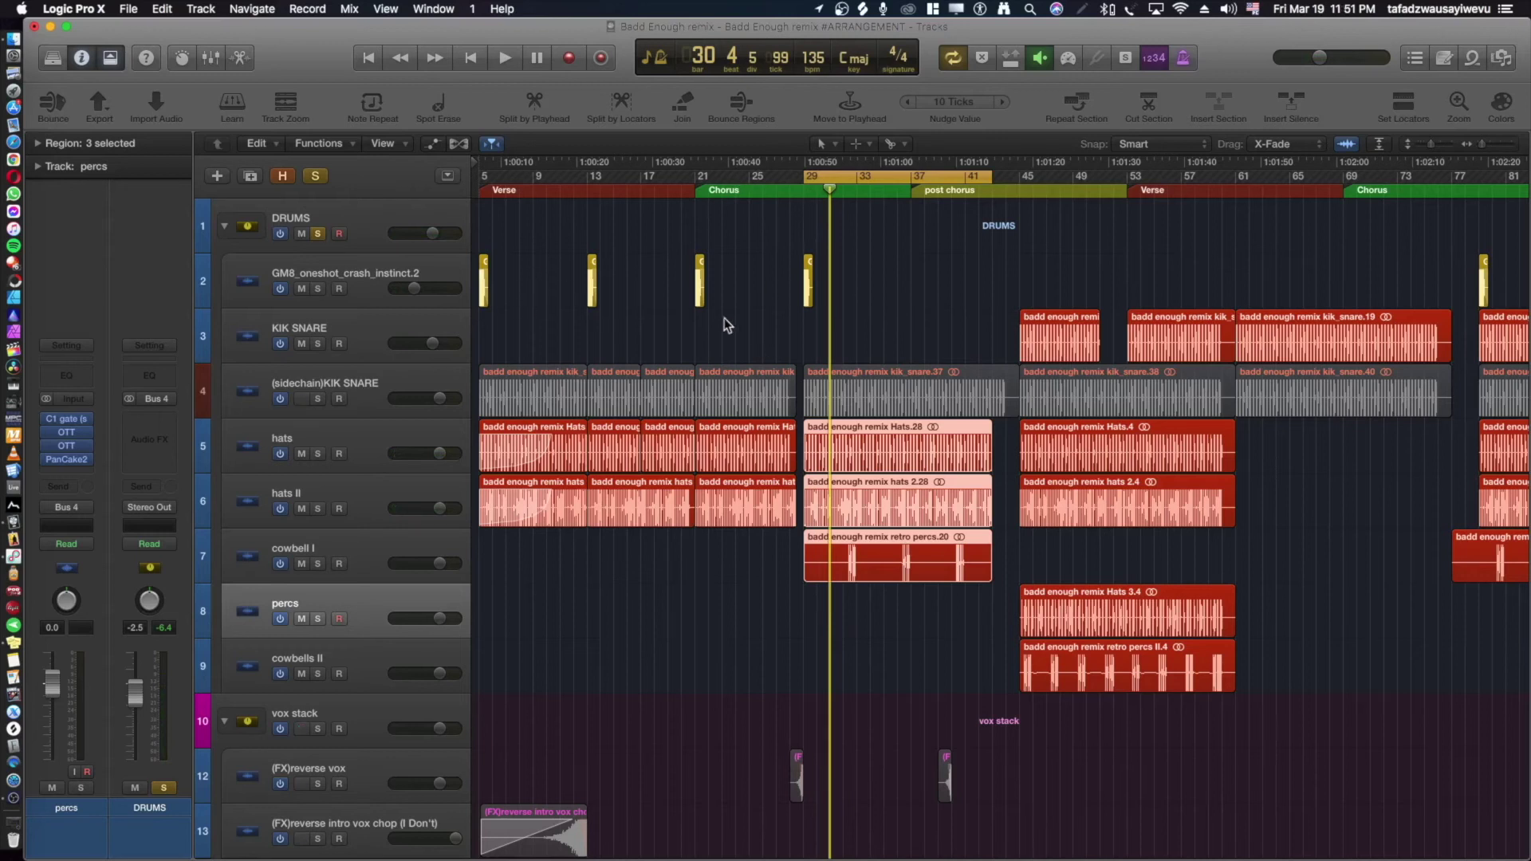
Replay the drums from bar 29 through the cowbell I hits with the GM8_oneshot_crash_instinct.2 track selected, and stop playback.
{"action": "scroll", "coordinate": [1343, 249], "scroll_direction": "right", "scroll_amount": 10}
{"action": "scroll", "coordinate": [1347, 255], "scroll_direction": "left", "scroll_amount": 10}
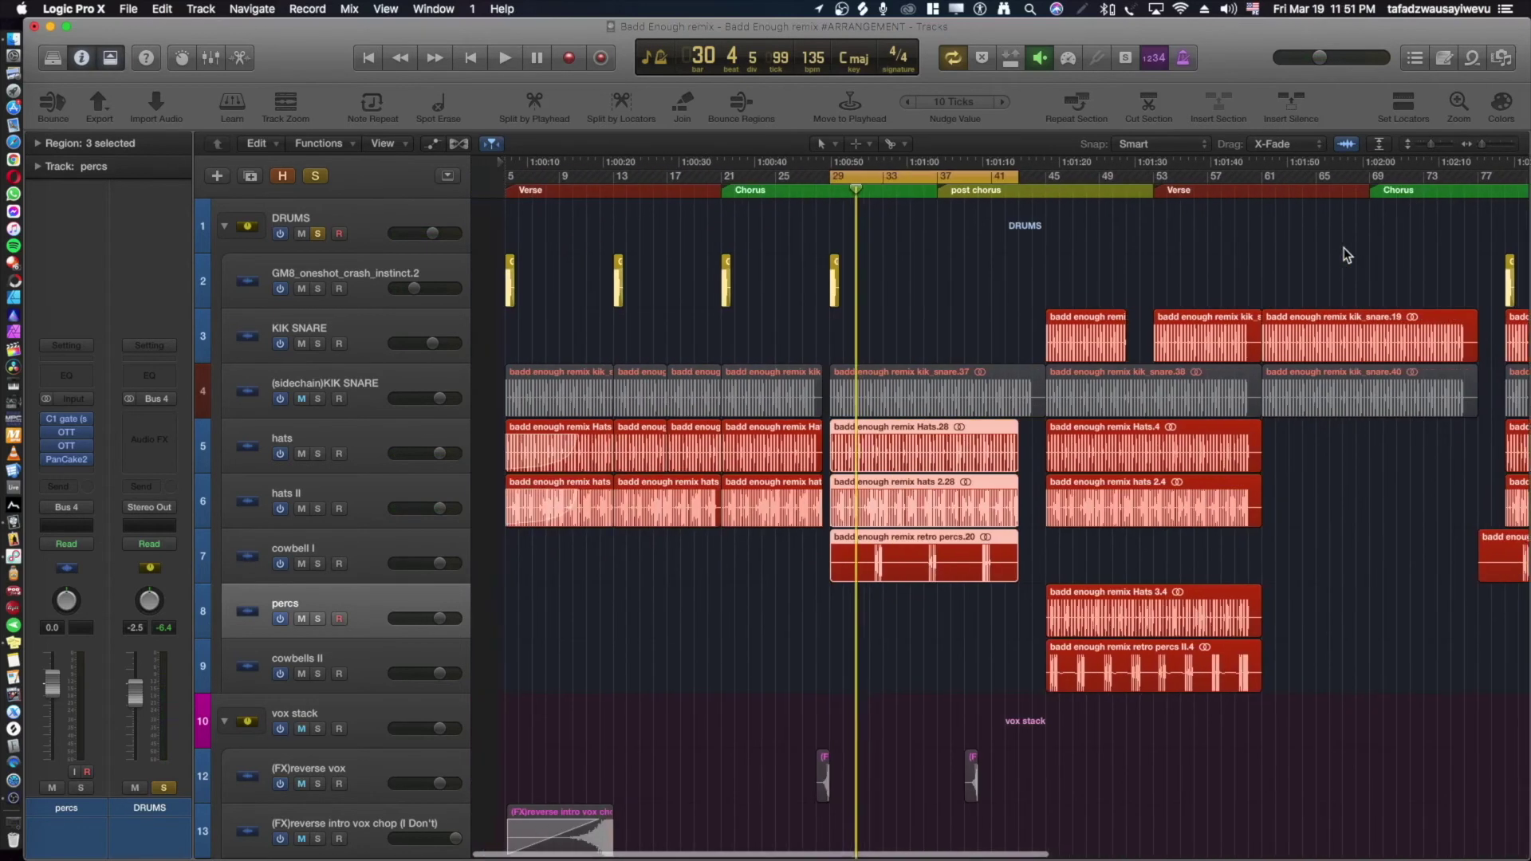
{"action": "double_click", "coordinate": [805, 194]}
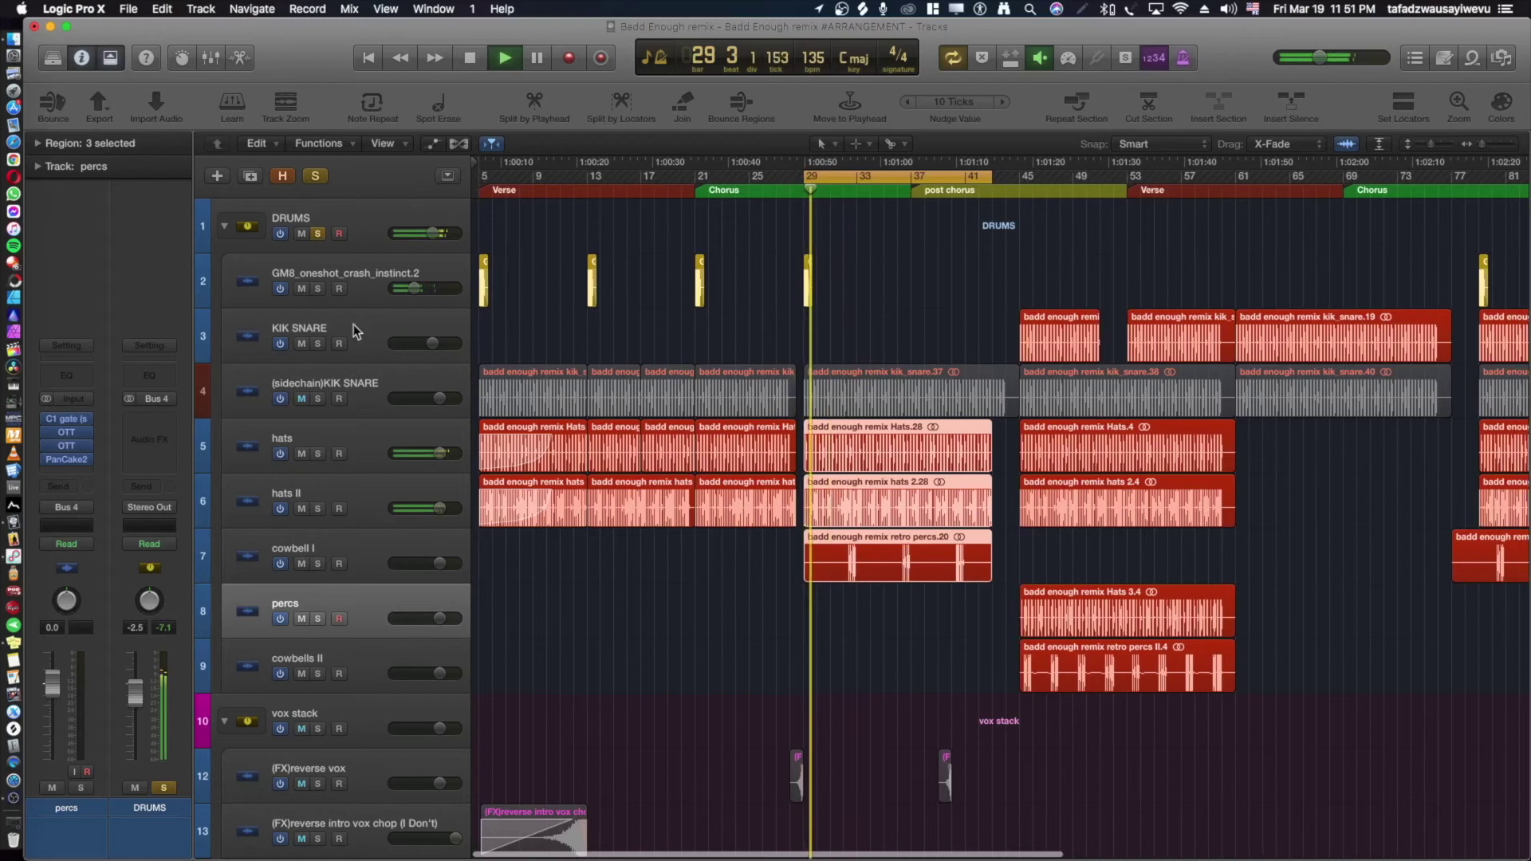
{"action": "left_click", "coordinate": [379, 295]}
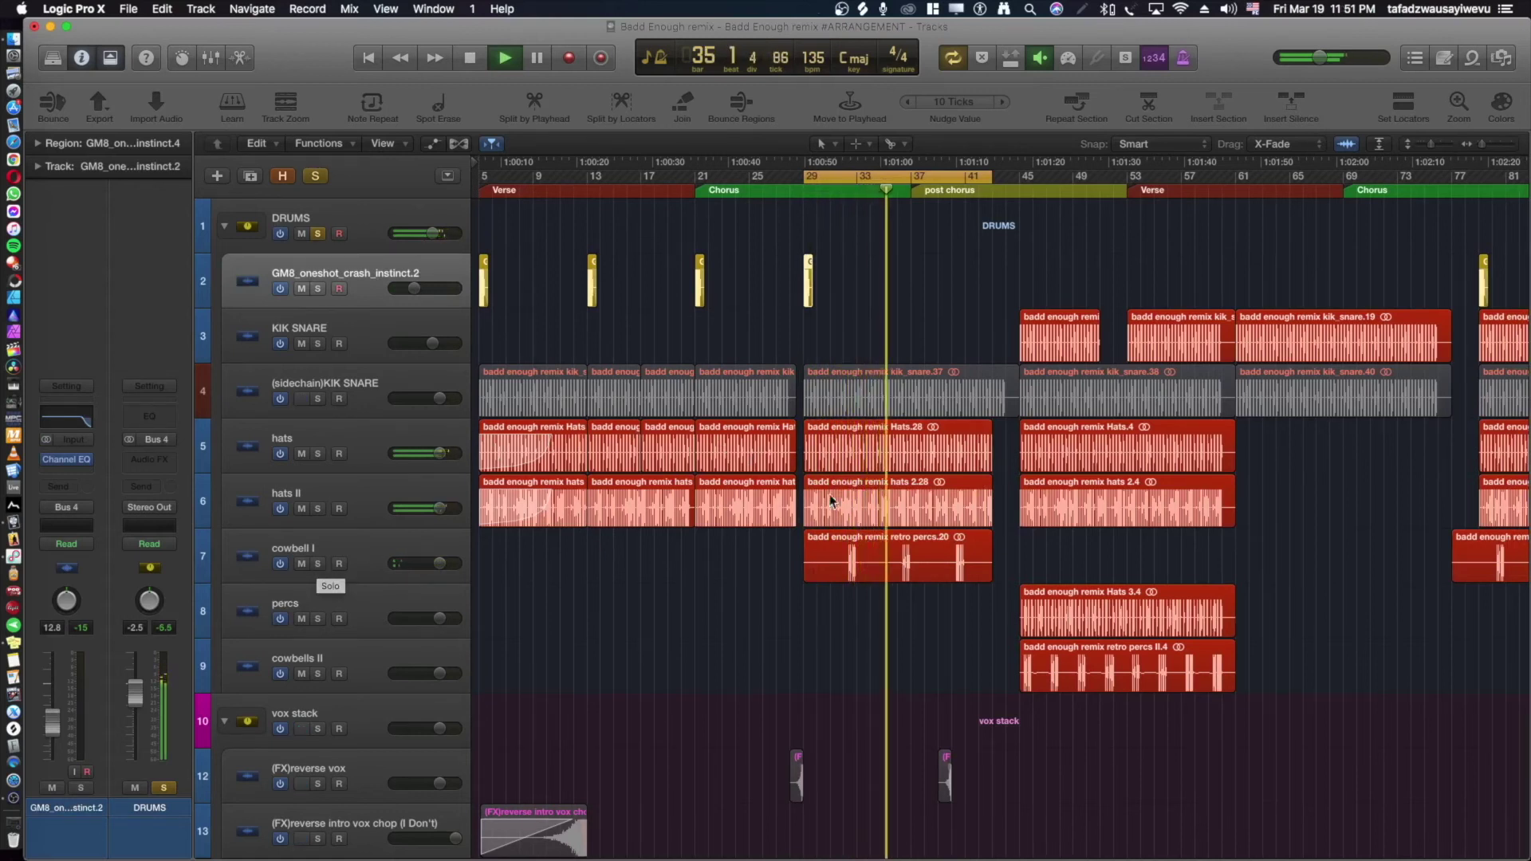
{"action": "scroll", "coordinate": [834, 502], "scroll_direction": "down", "scroll_amount": 10}
{"action": "scroll", "coordinate": [837, 504], "scroll_direction": "up", "scroll_amount": 12}
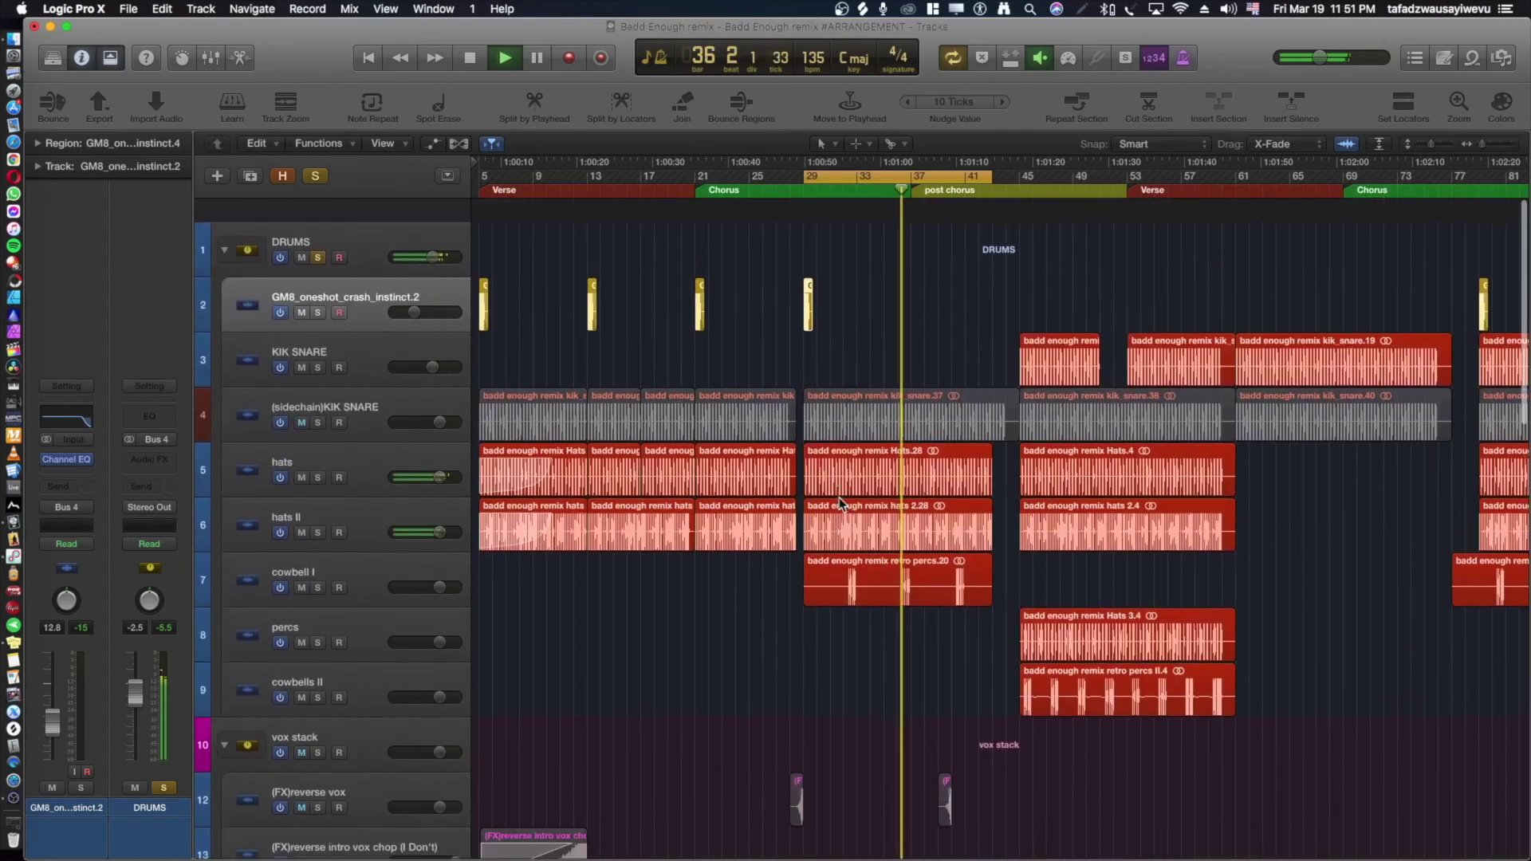
{"action": "key", "text": "space"}
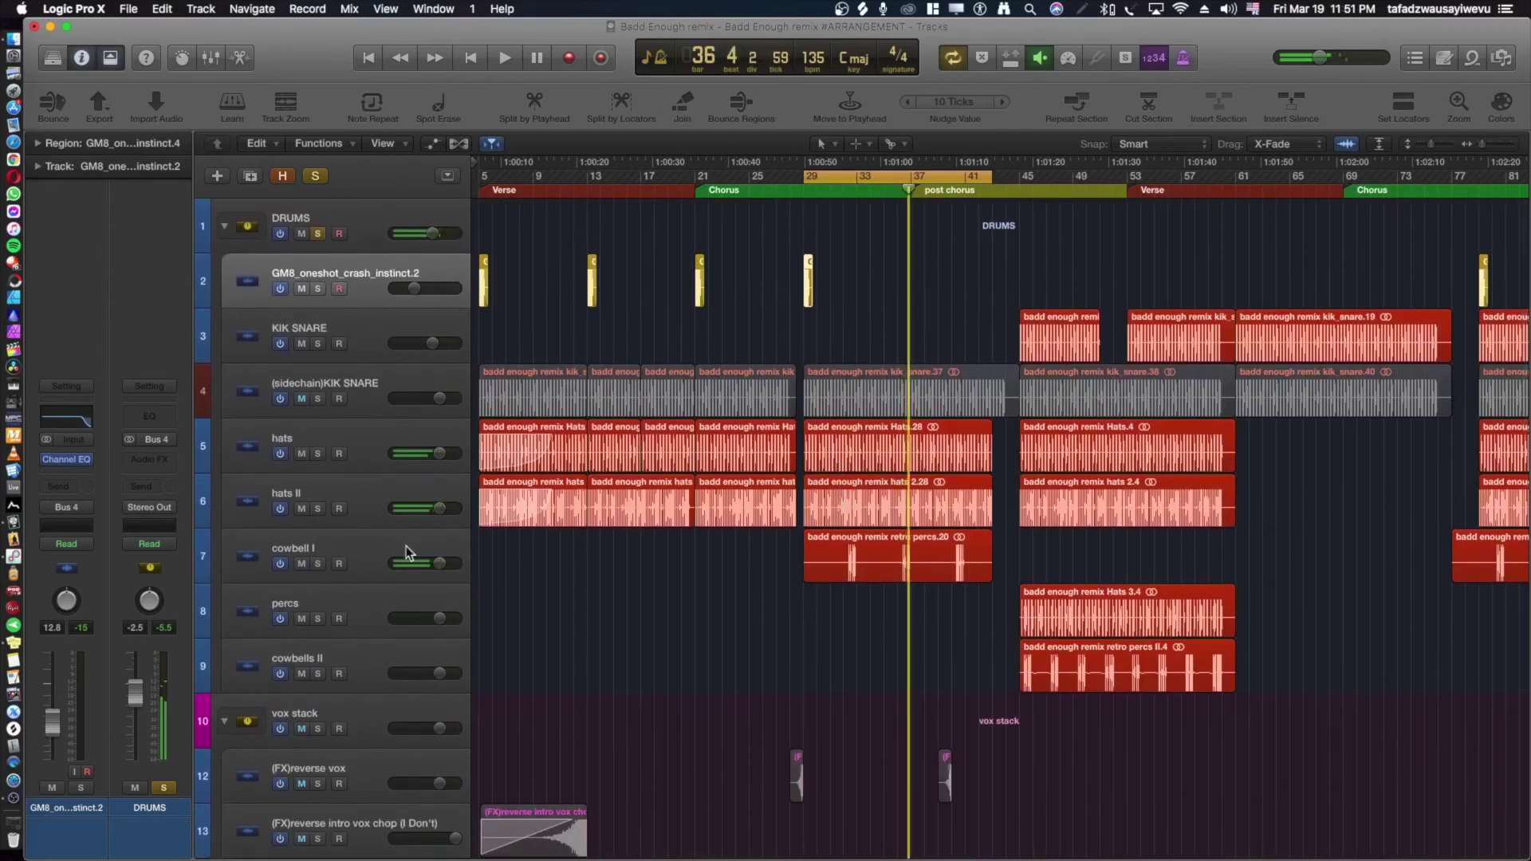
Check the cowbell I and percs channel strips, and move the cycle range to start at bar 45 for playback.
{"action": "left_click", "coordinate": [406, 547]}
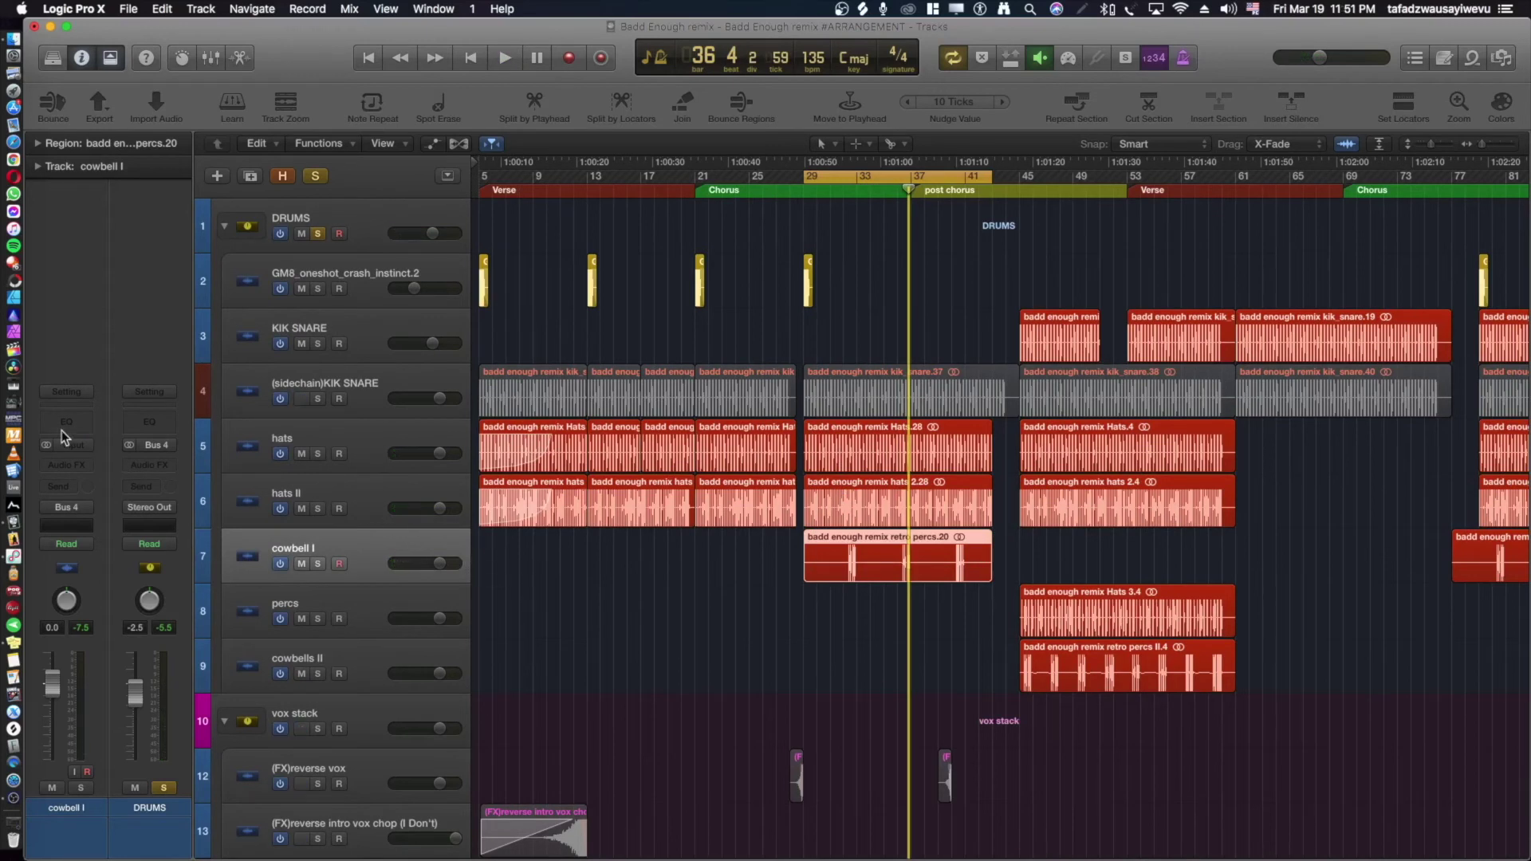
{"action": "left_click", "coordinate": [398, 606]}
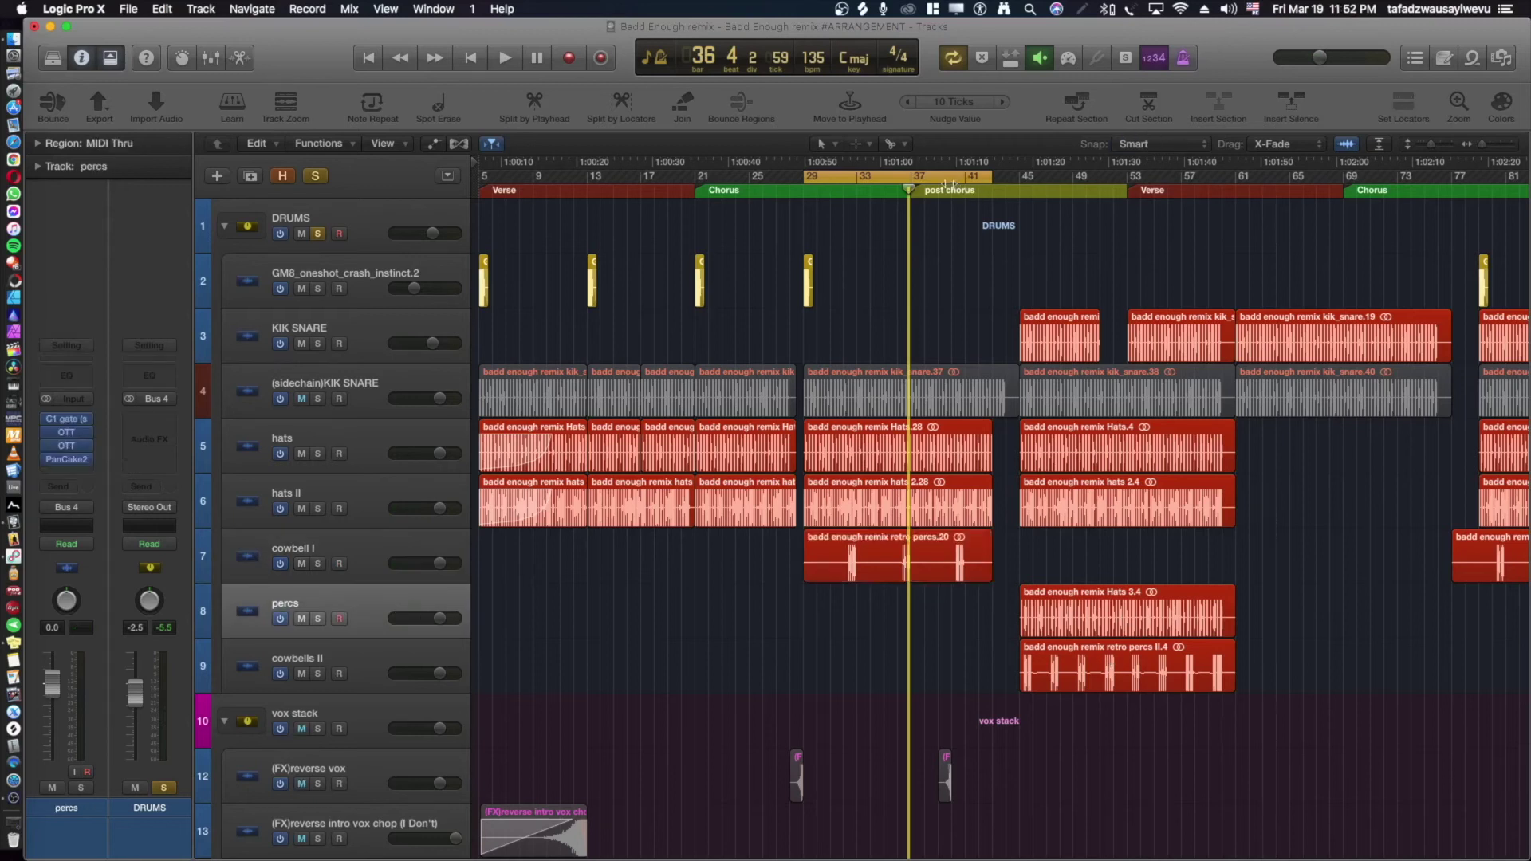
{"action": "left_click_drag", "start_coordinate": [947, 179], "coordinate": [1161, 180]}
{"action": "key", "text": "space"}
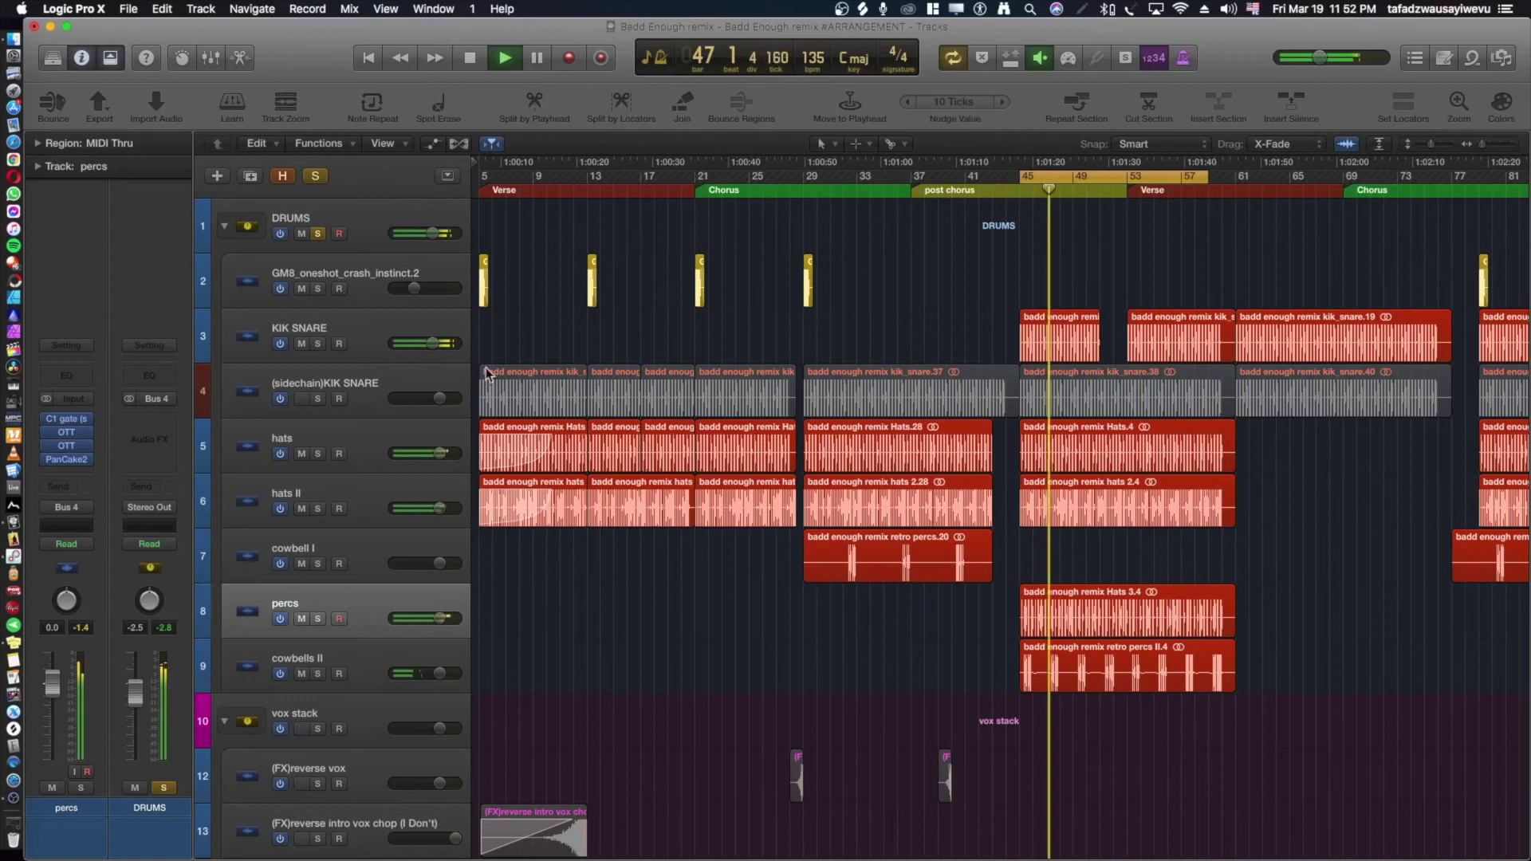
Compare the KIK SNARE and (sidechain)KIK SNARE channel strips during playback, and stop playback.
{"action": "left_click", "coordinate": [365, 329]}
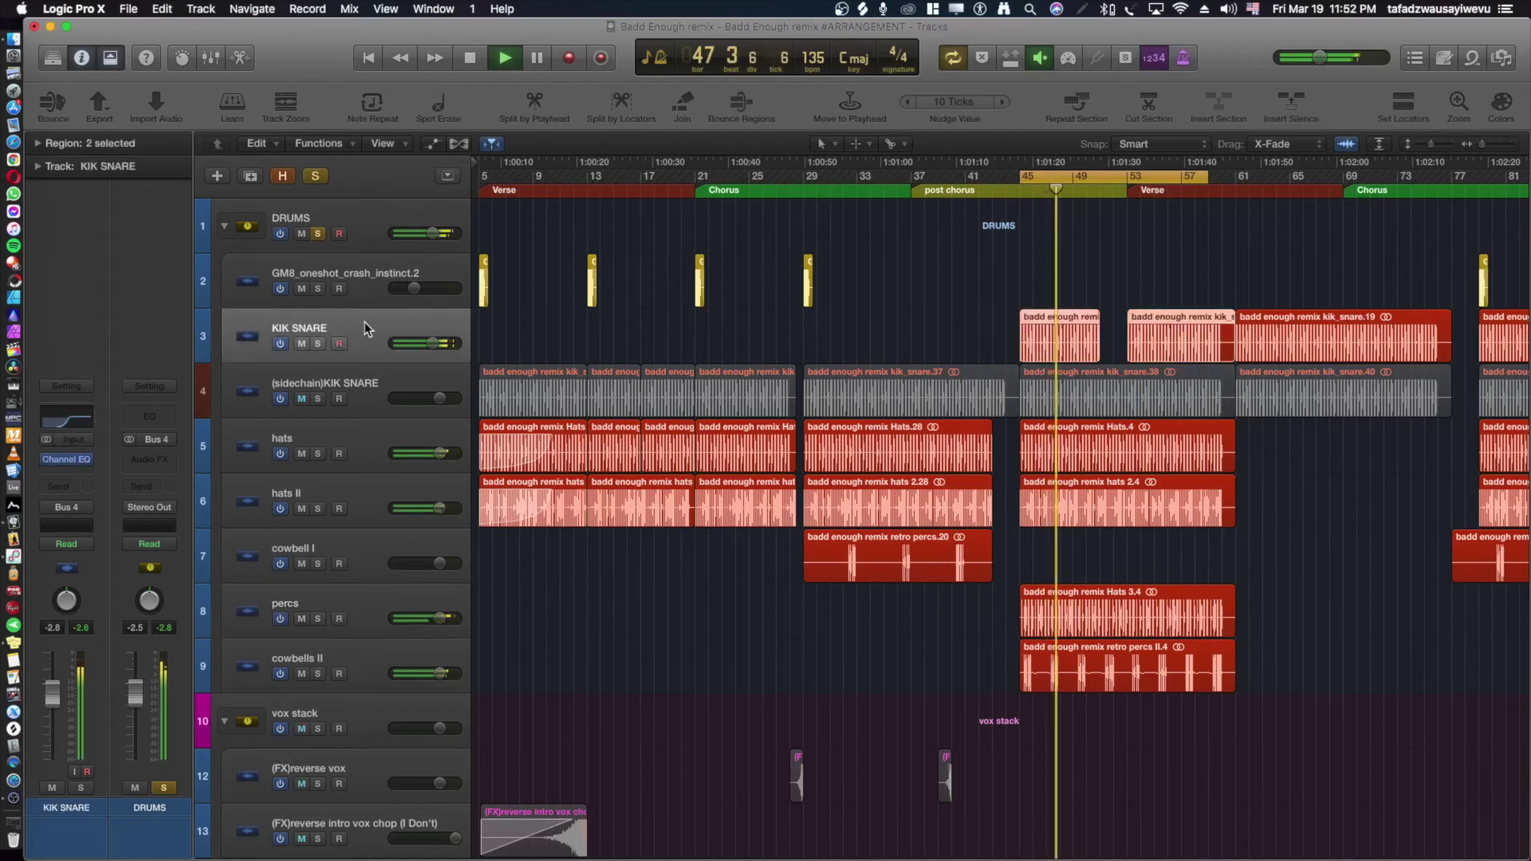
{"action": "left_click", "coordinate": [379, 380]}
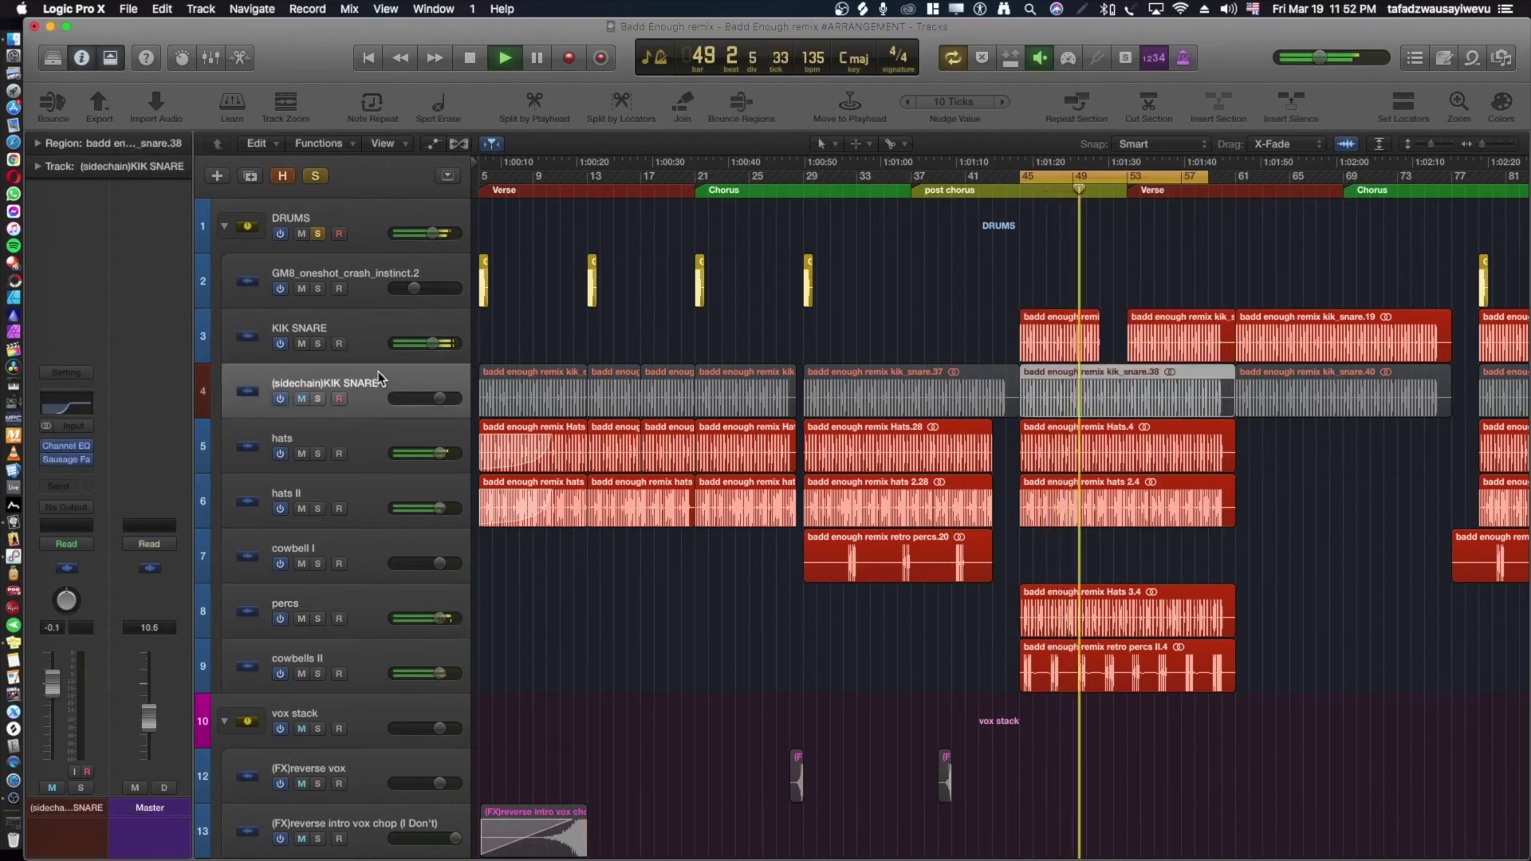
{"action": "left_click", "coordinate": [372, 321]}
{"action": "key", "text": "space"}
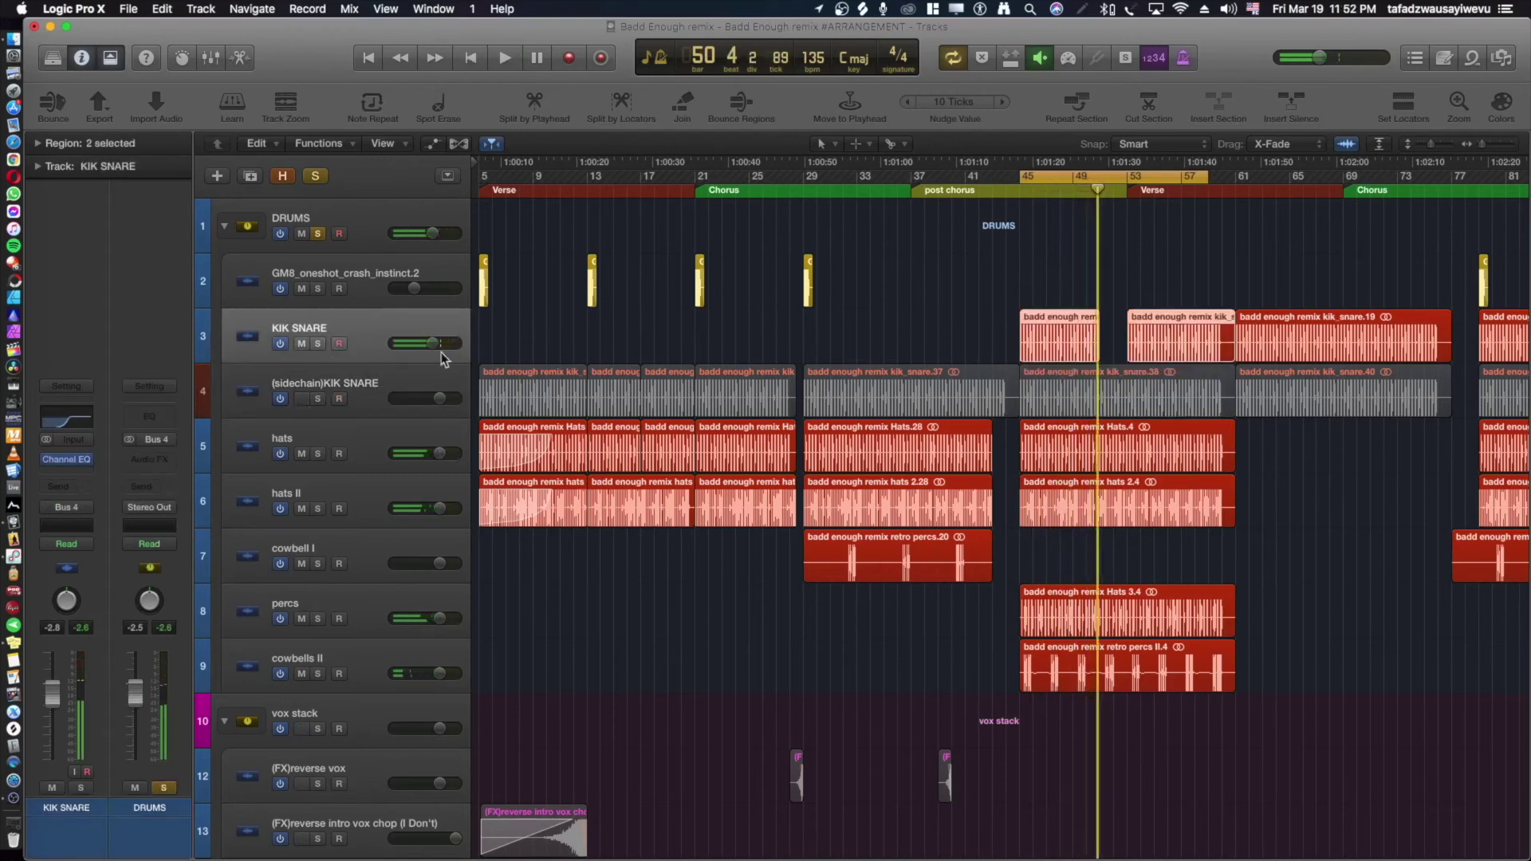
Check the (sidechain)KIK SNARE channel strip, and look over the vocal, chord, FX and bass tracks below the drums.
{"action": "left_click", "coordinate": [382, 386]}
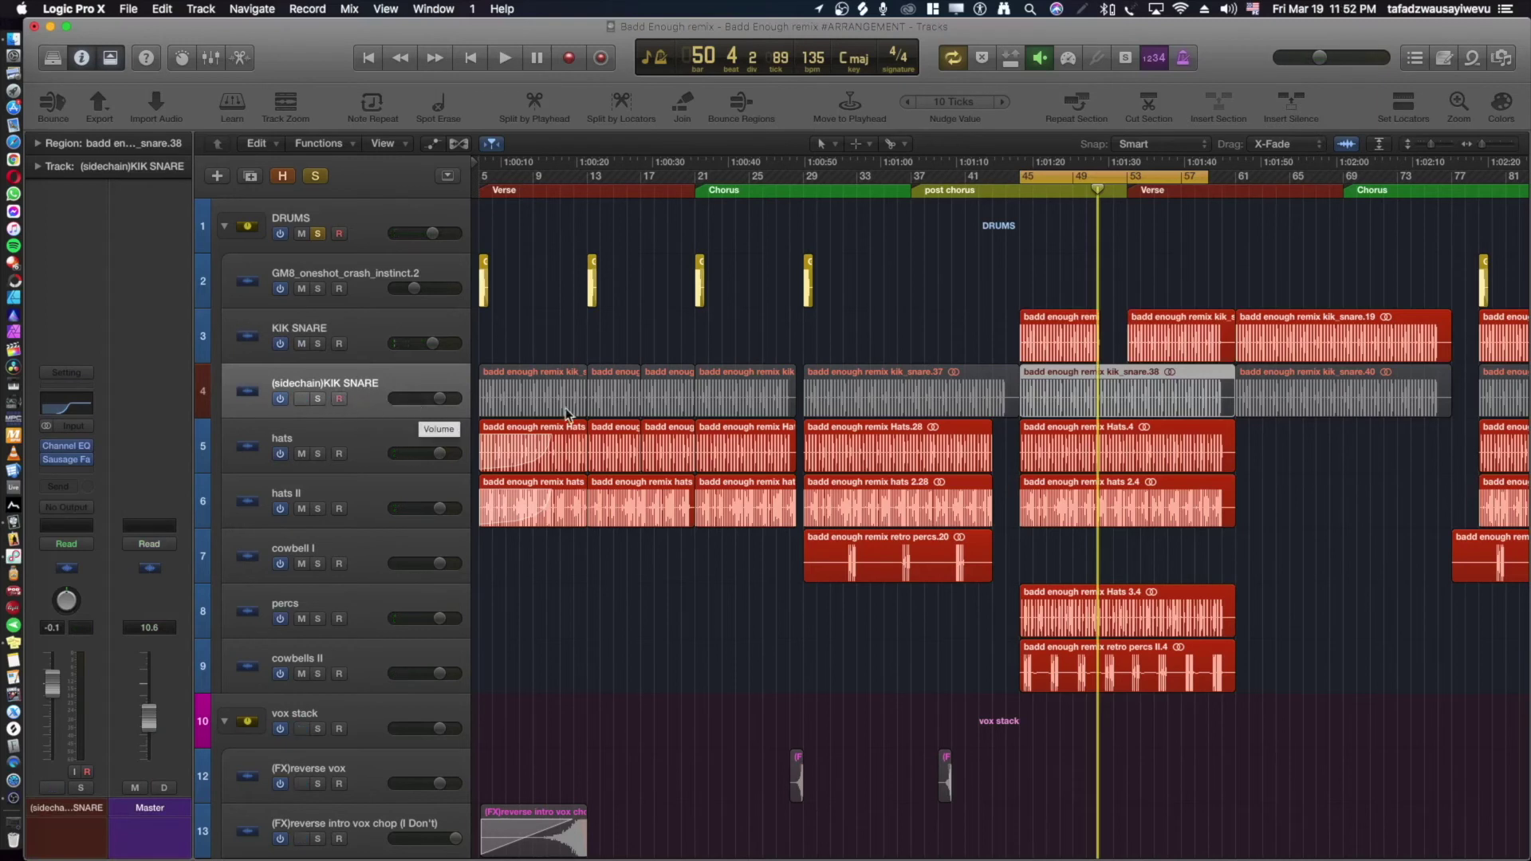
{"action": "scroll", "coordinate": [899, 496], "scroll_direction": "down", "scroll_amount": 15}
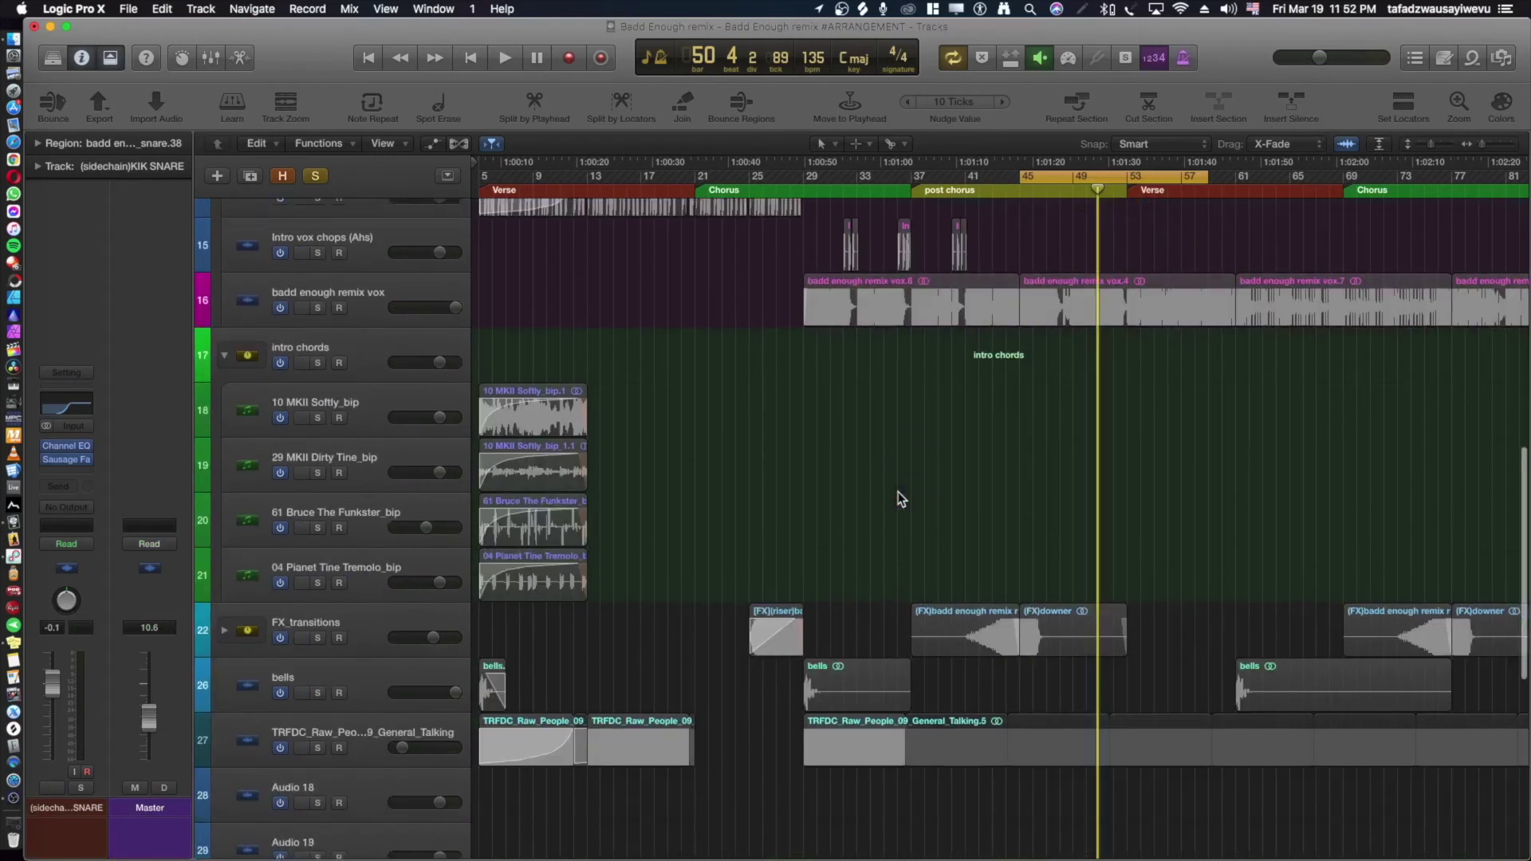
{"action": "scroll", "coordinate": [901, 498], "scroll_direction": "down", "scroll_amount": 8}
{"action": "scroll", "coordinate": [901, 499], "scroll_direction": "up", "scroll_amount": 4}
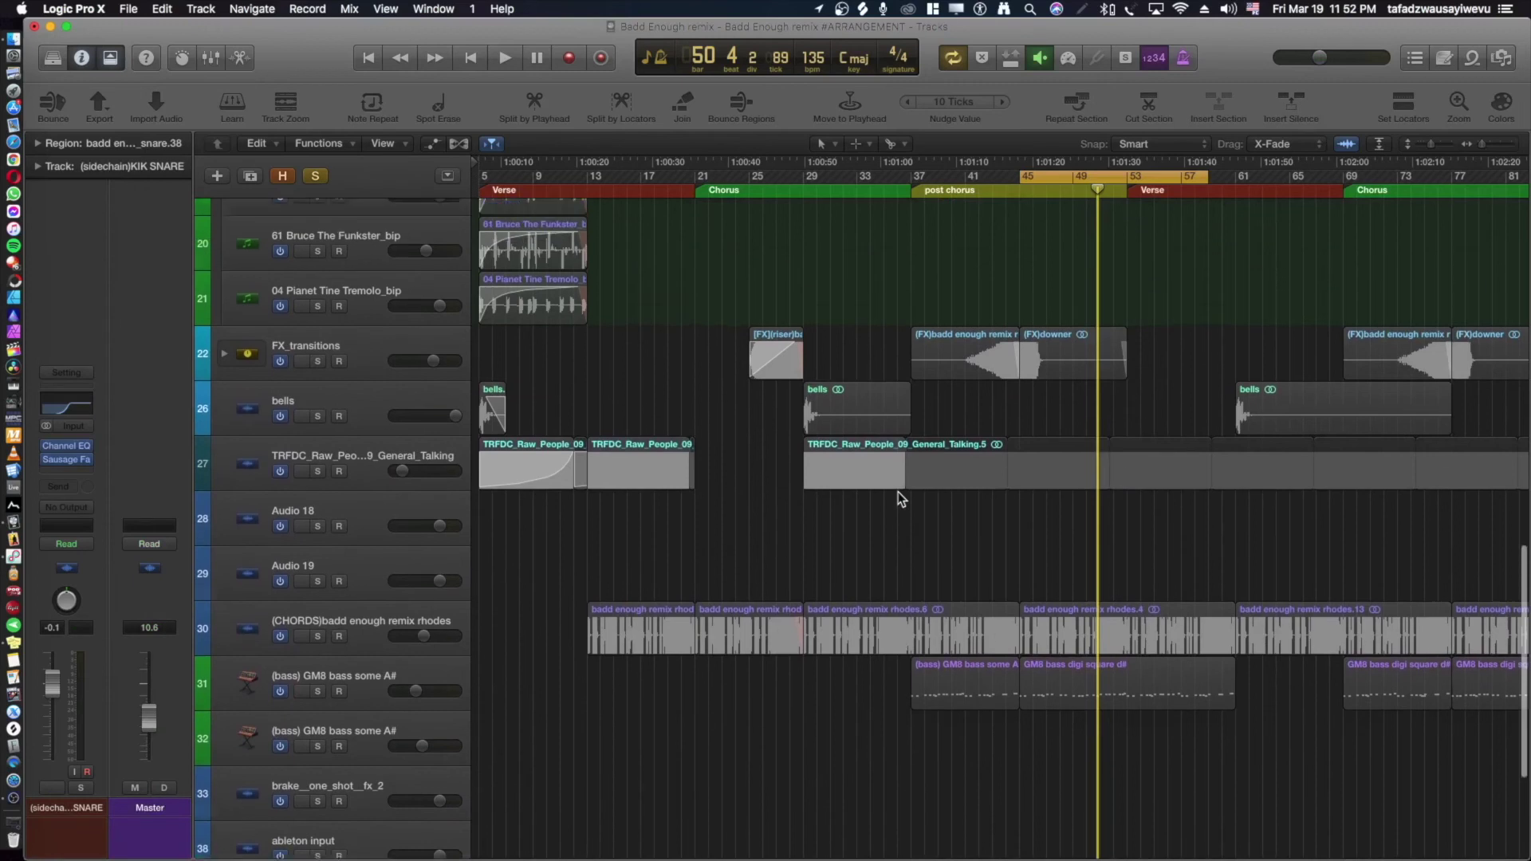
{"action": "scroll", "coordinate": [901, 499], "scroll_direction": "up", "scroll_amount": 20}
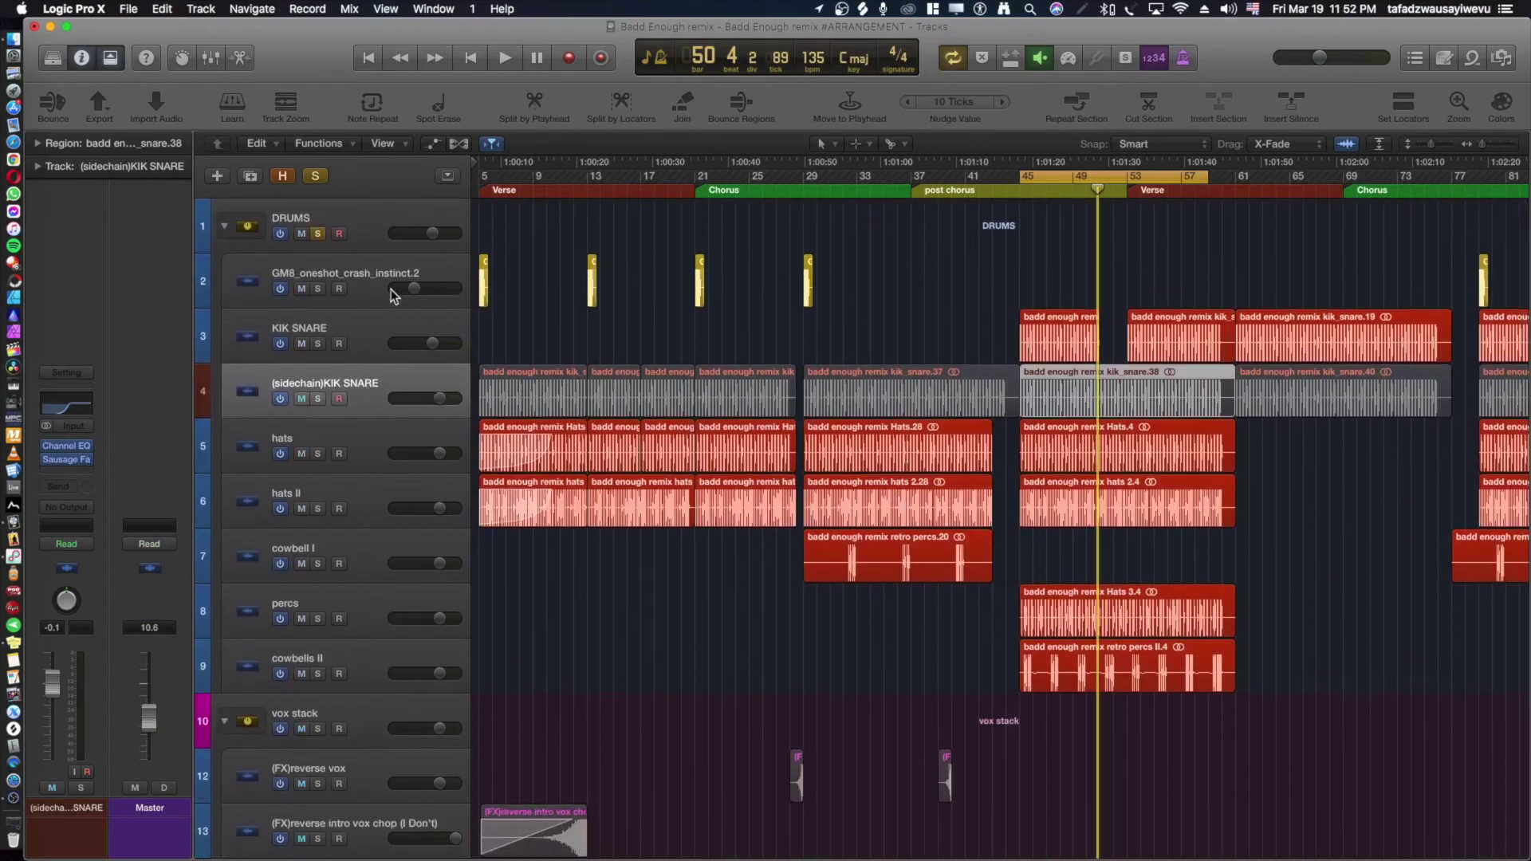
Alternate between the KIK SNARE and (sidechain)KIK SNARE tracks to compare them, and review the vox stack tracks.
{"action": "left_click", "coordinate": [372, 332]}
{"action": "left_click", "coordinate": [354, 394]}
{"action": "left_click", "coordinate": [375, 359]}
{"action": "left_click", "coordinate": [380, 391]}
{"action": "scroll", "coordinate": [394, 731], "scroll_direction": "down", "scroll_amount": 10}
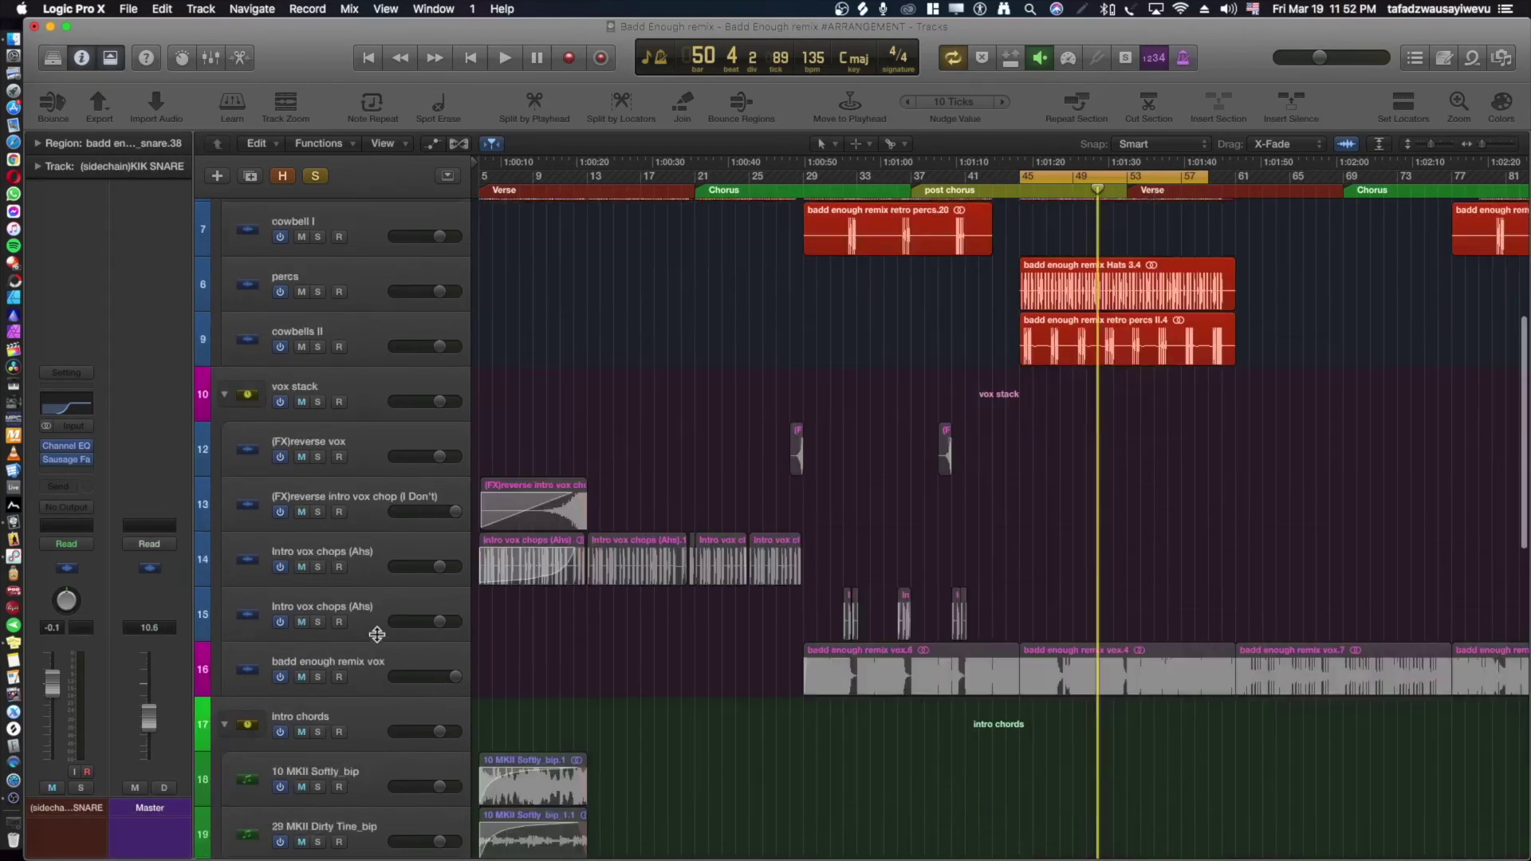
{"action": "scroll", "coordinate": [344, 615], "scroll_direction": "up", "scroll_amount": 10}
{"action": "scroll", "coordinate": [361, 605], "scroll_direction": "down", "scroll_amount": 10}
{"action": "scroll", "coordinate": [361, 604], "scroll_direction": "up", "scroll_amount": 10}
{"action": "scroll", "coordinate": [445, 571], "scroll_direction": "down", "scroll_amount": 1}
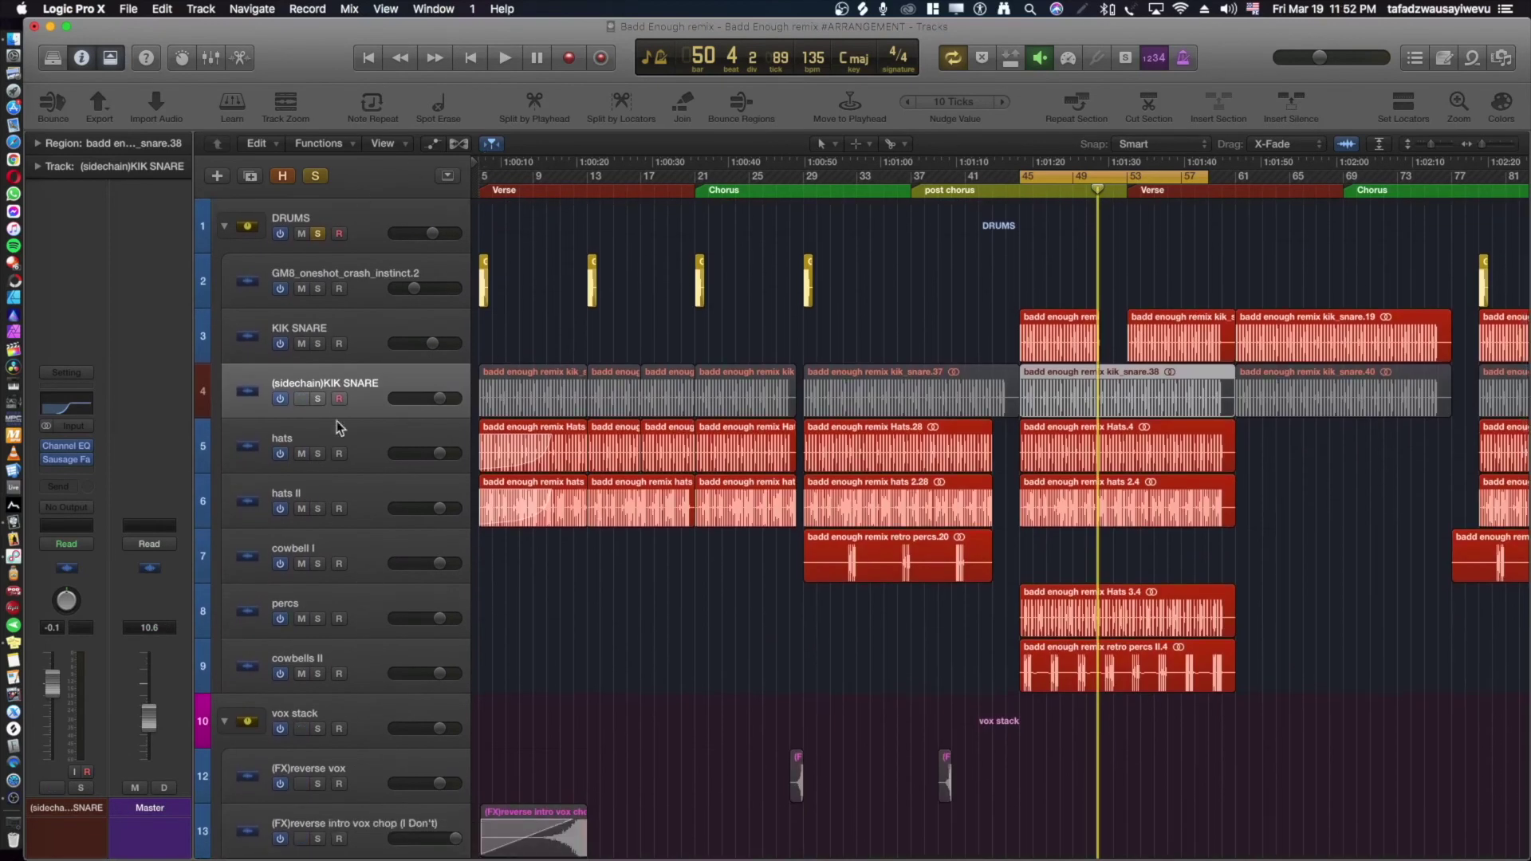
Solo the KIK SNARE track, audition it within the cycle range, and stop playback.
{"action": "left_click", "coordinate": [372, 319]}
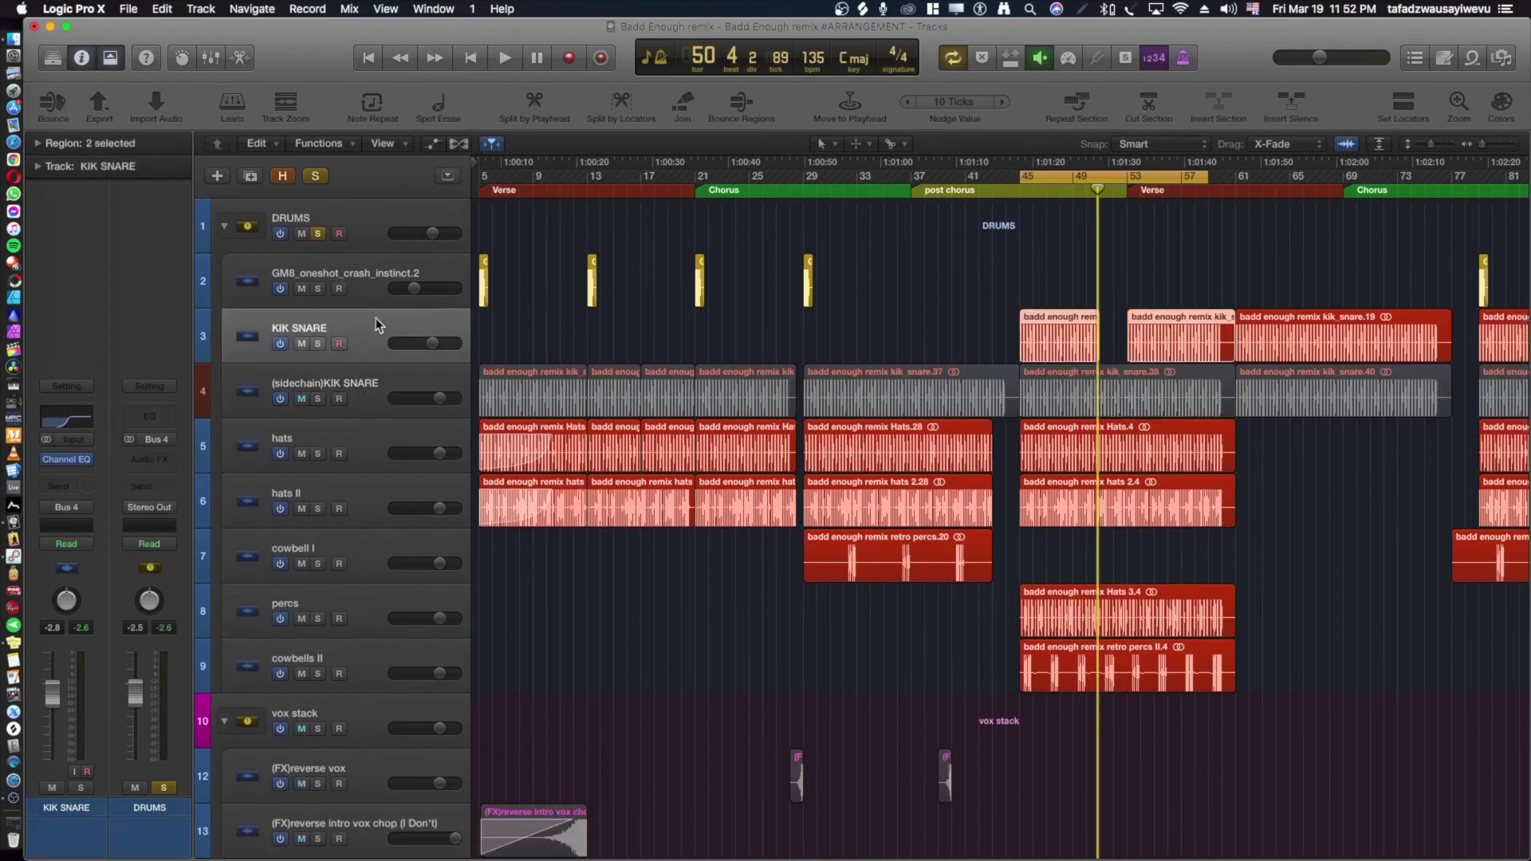
{"action": "key", "text": "space"}
{"action": "left_click", "coordinate": [318, 344]}
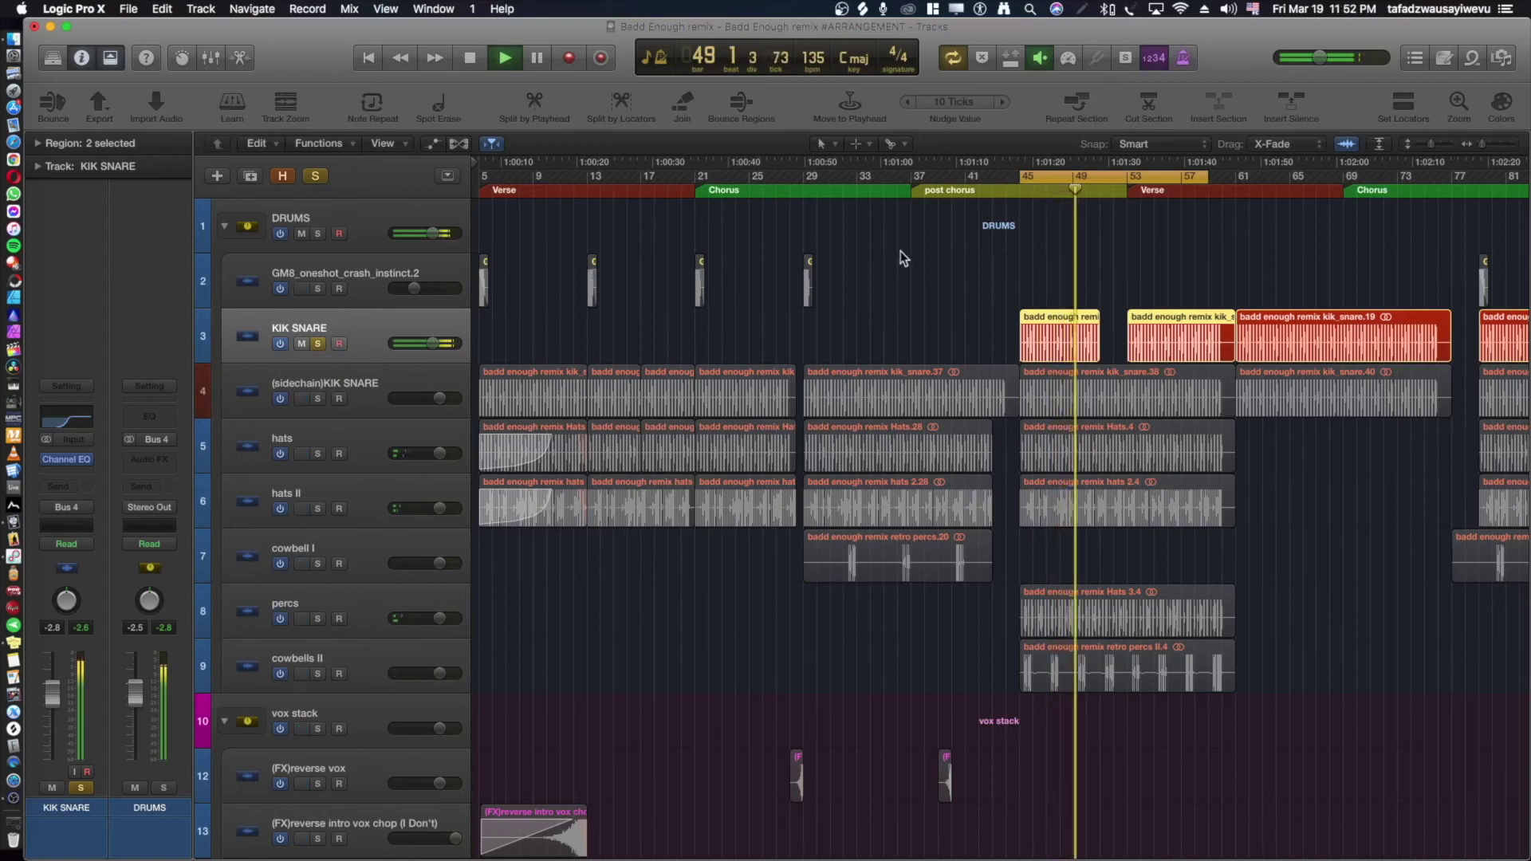
{"action": "key", "text": "space"}
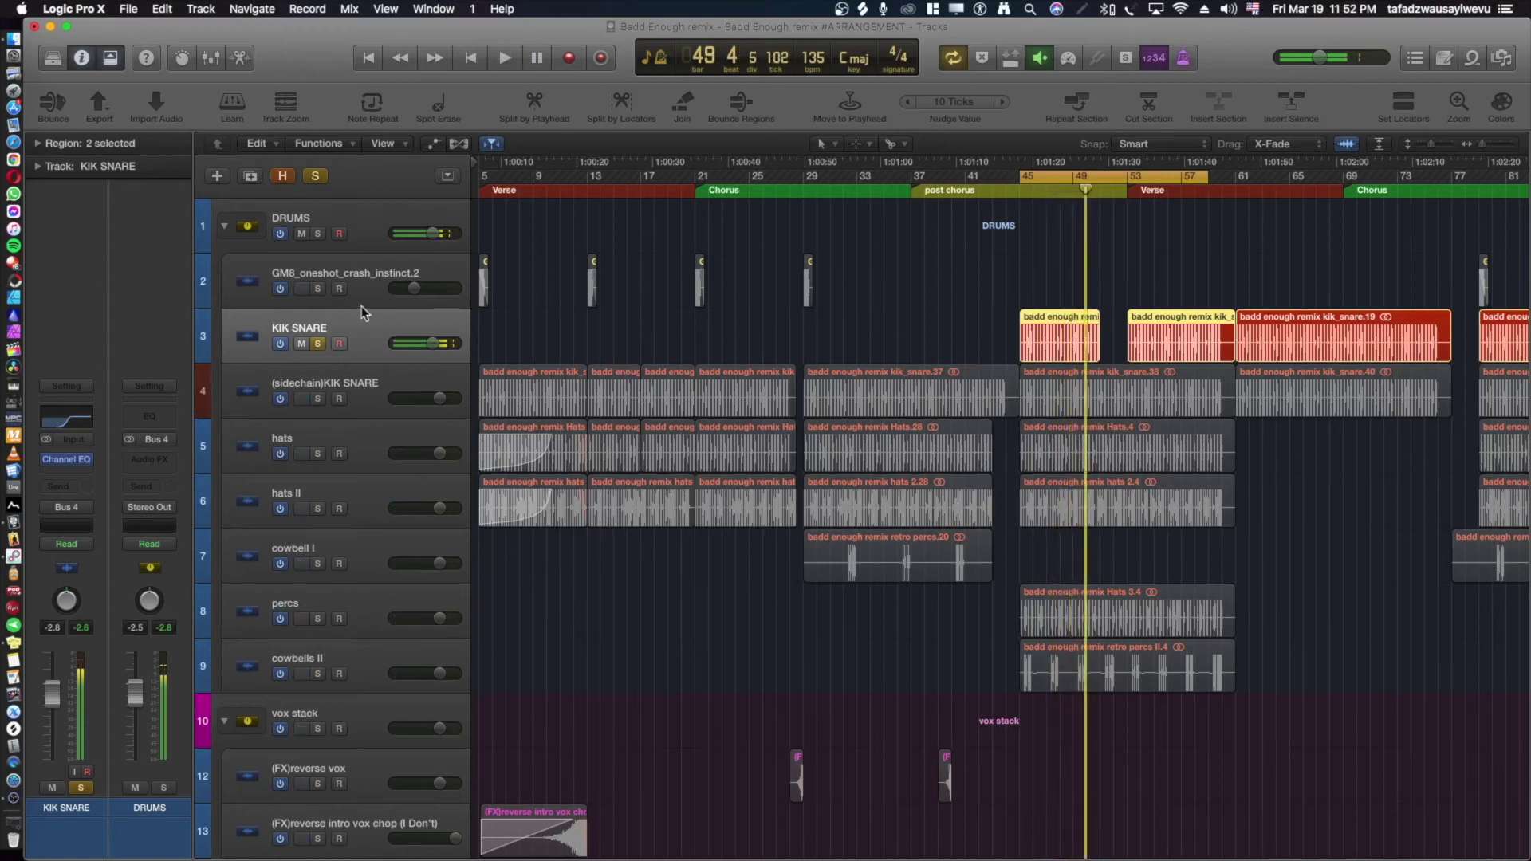
Inspect the Channel EQ on the KIK SNARE track during playback, then stop playback and close the plug-in.
{"action": "left_click", "coordinate": [66, 459]}
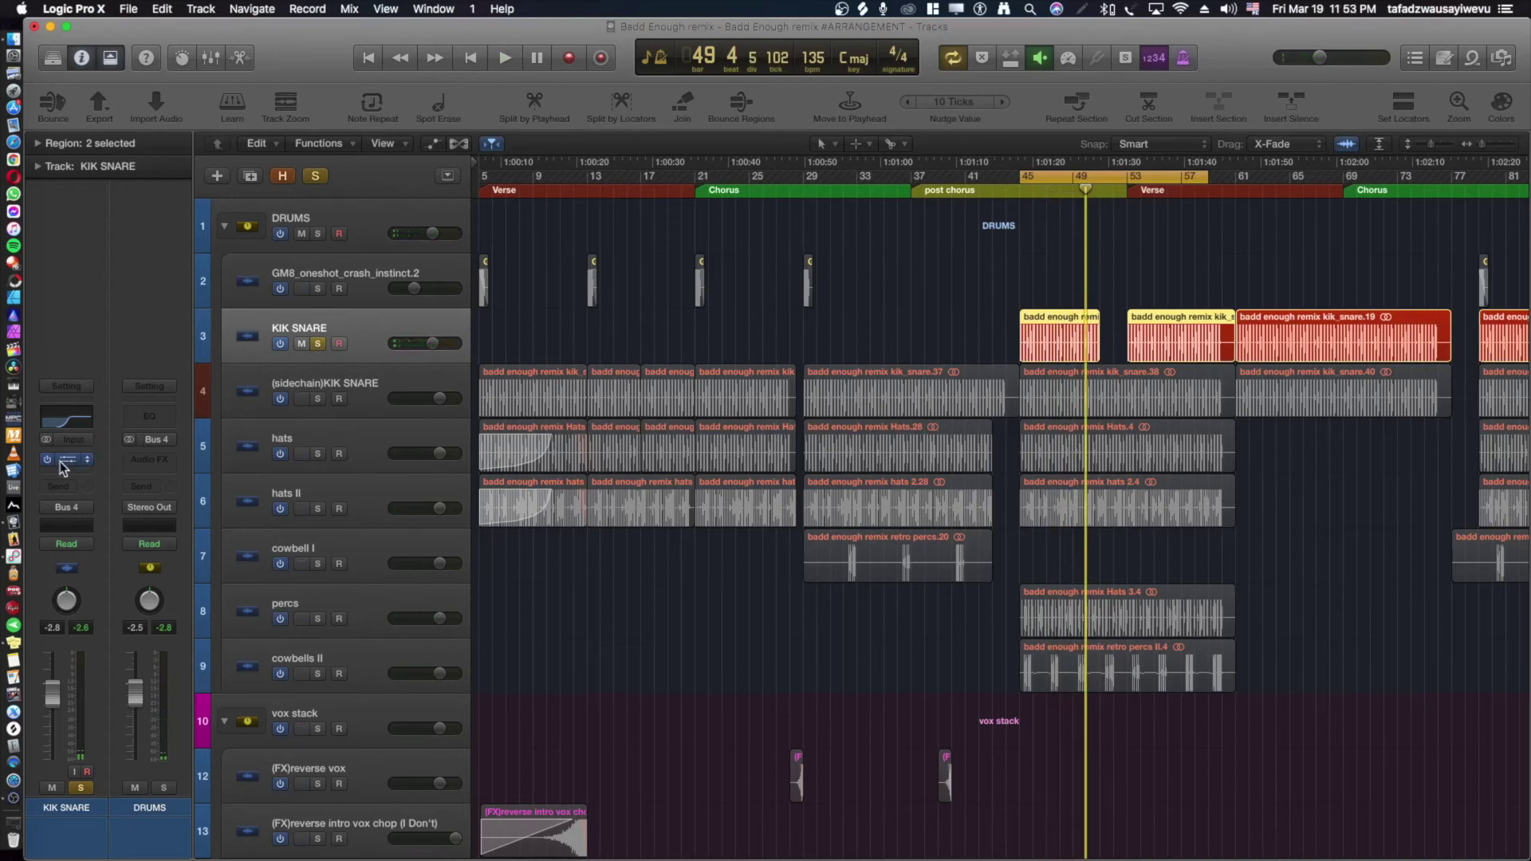
{"action": "key", "text": "space"}
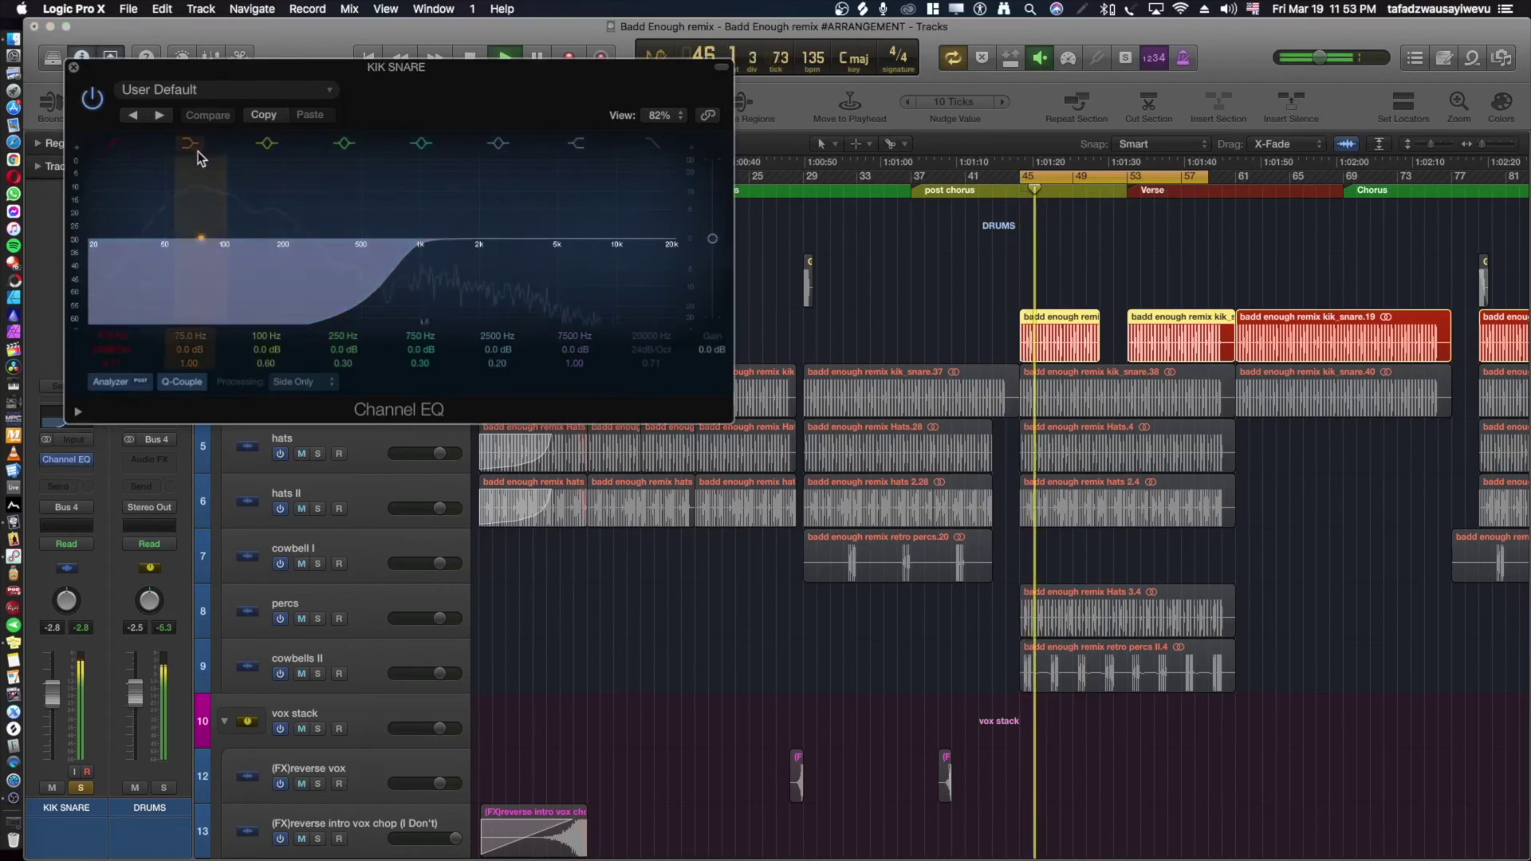
{"action": "key", "text": "space"}
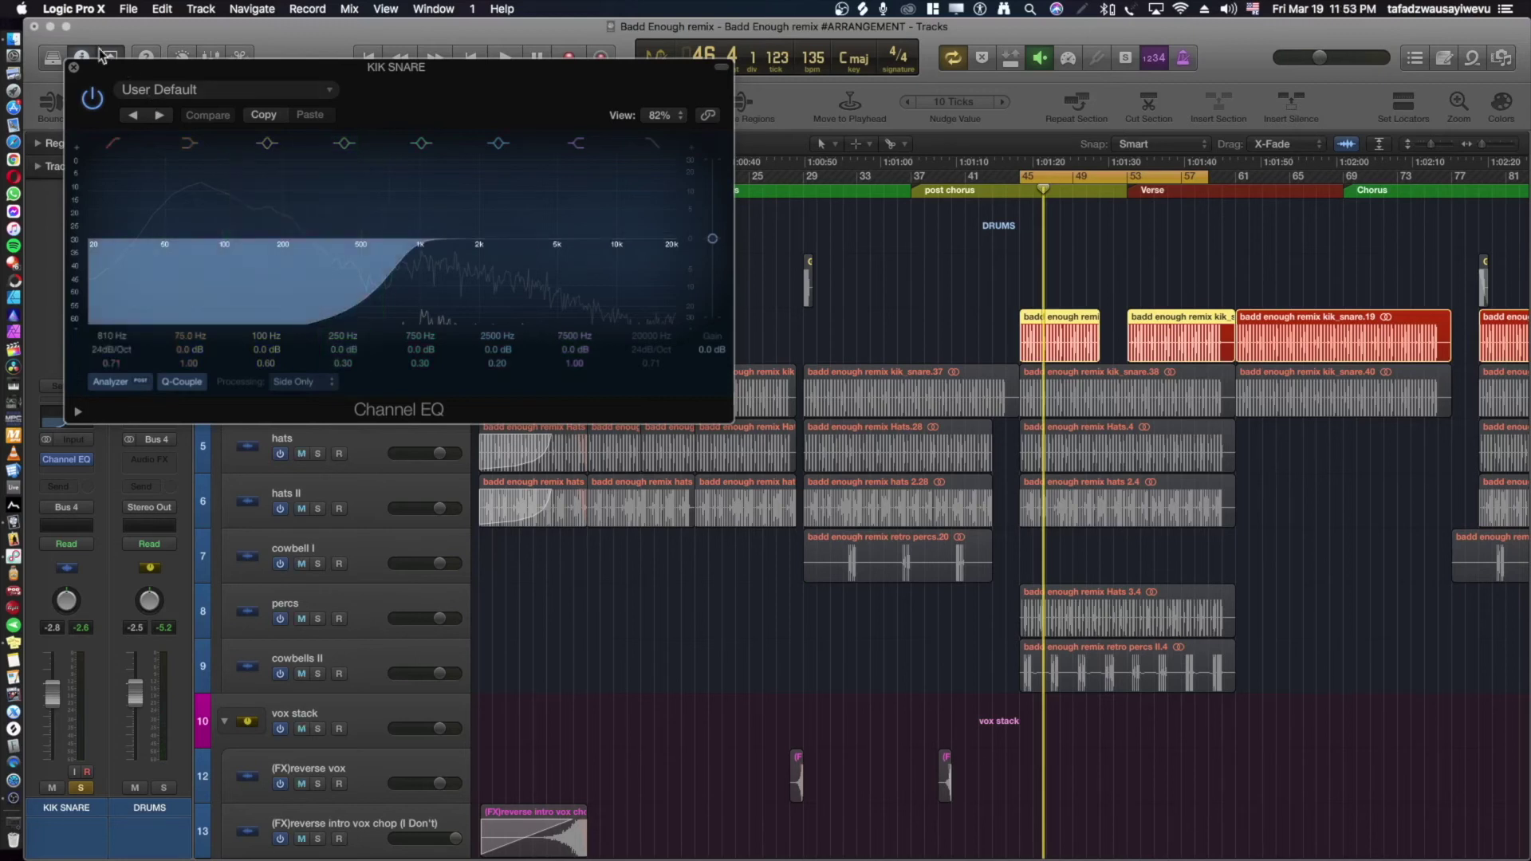
{"action": "left_click", "coordinate": [74, 70]}
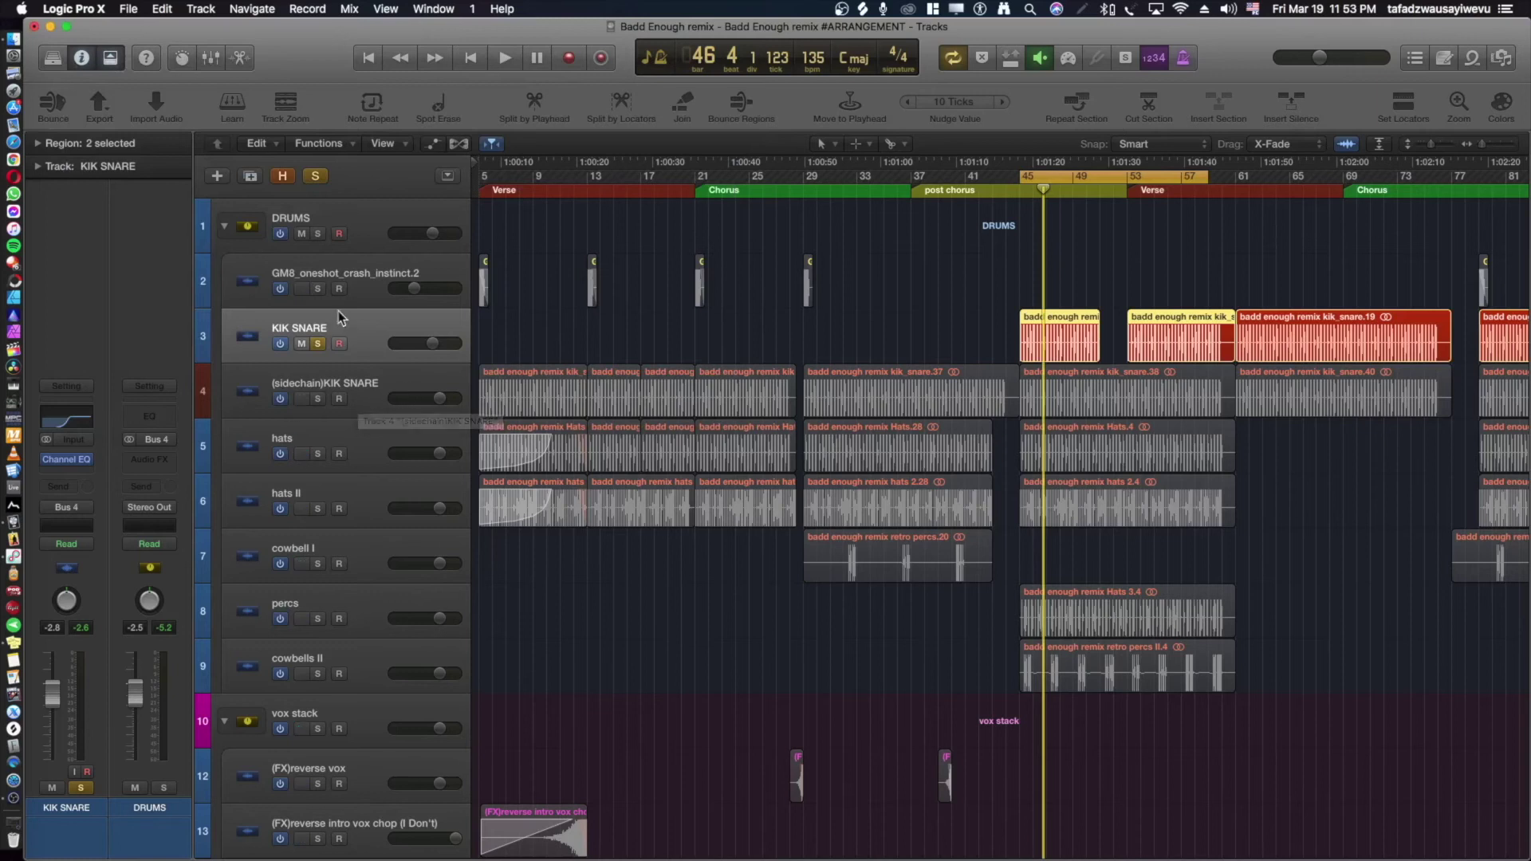
Unsolo KIK SNARE, solo the DRUMS stack, and audition the drums briefly from bar 45.
{"action": "left_click", "coordinate": [318, 342]}
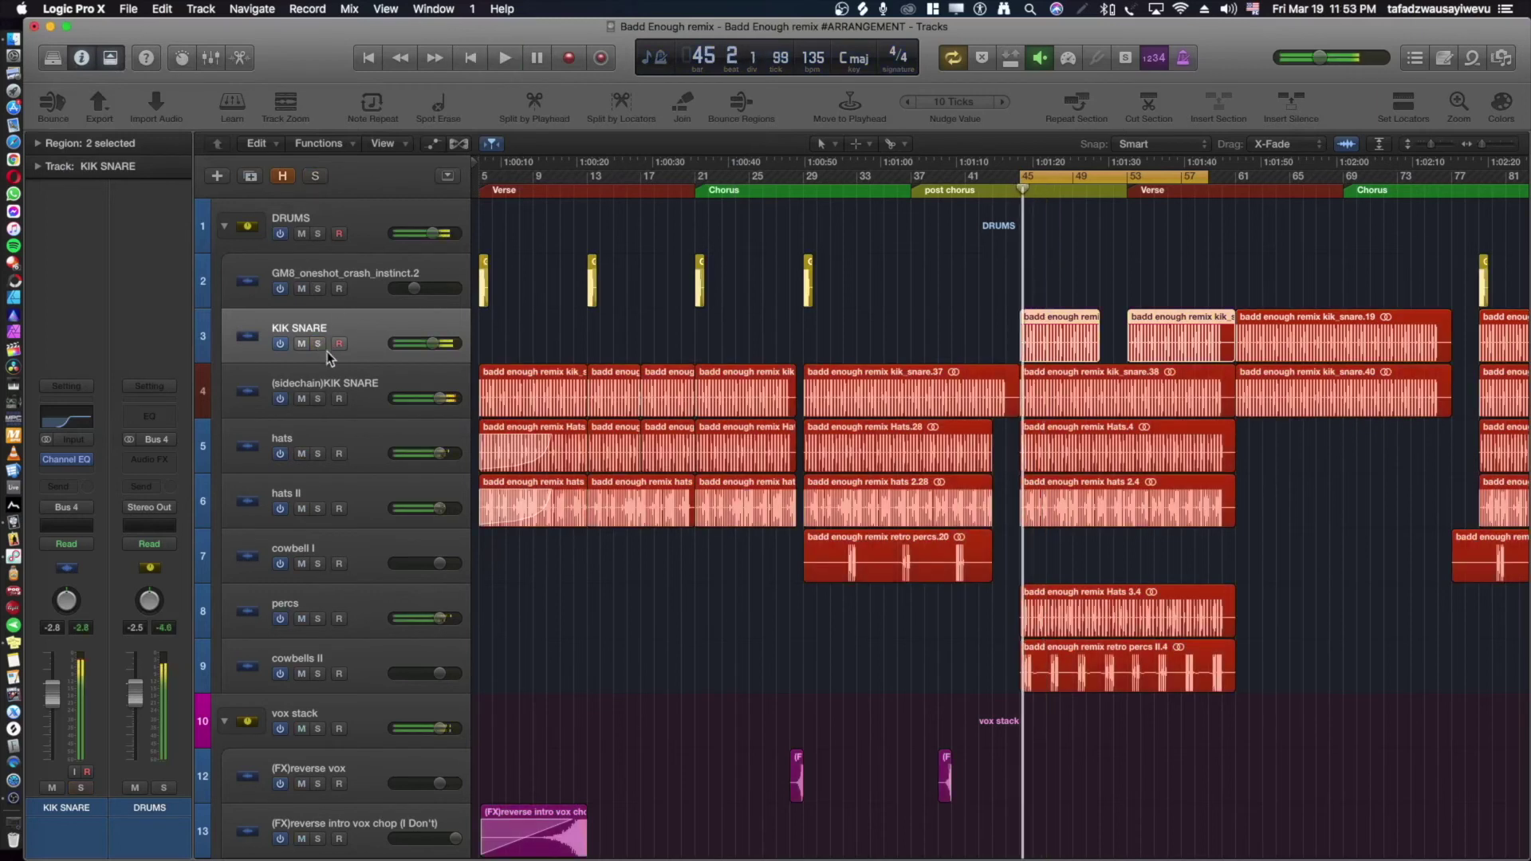
{"action": "left_click", "coordinate": [318, 234]}
{"action": "key", "text": "space"}
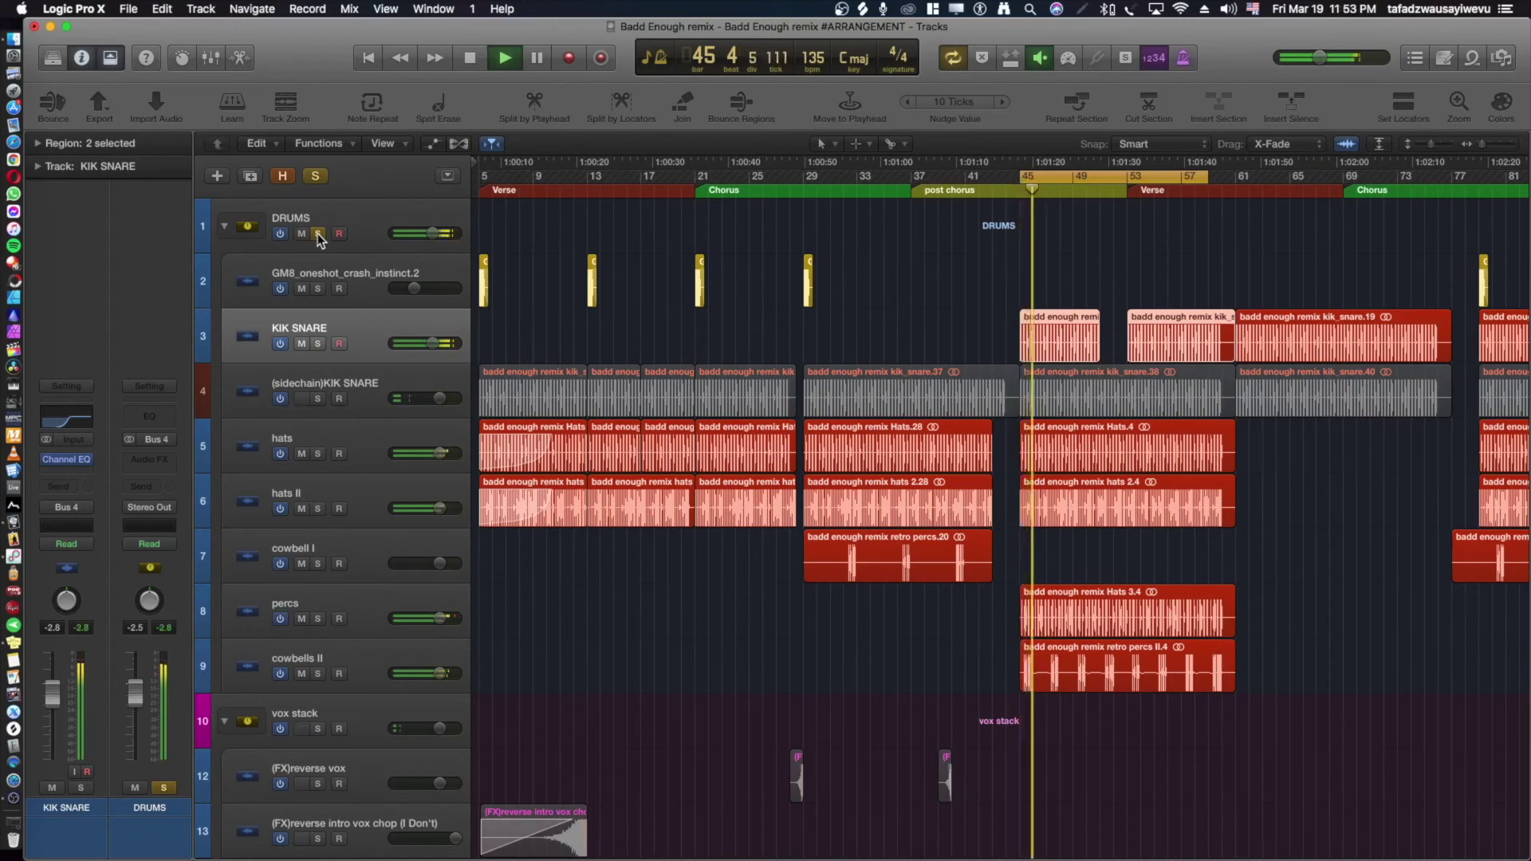
{"action": "key", "text": "space"}
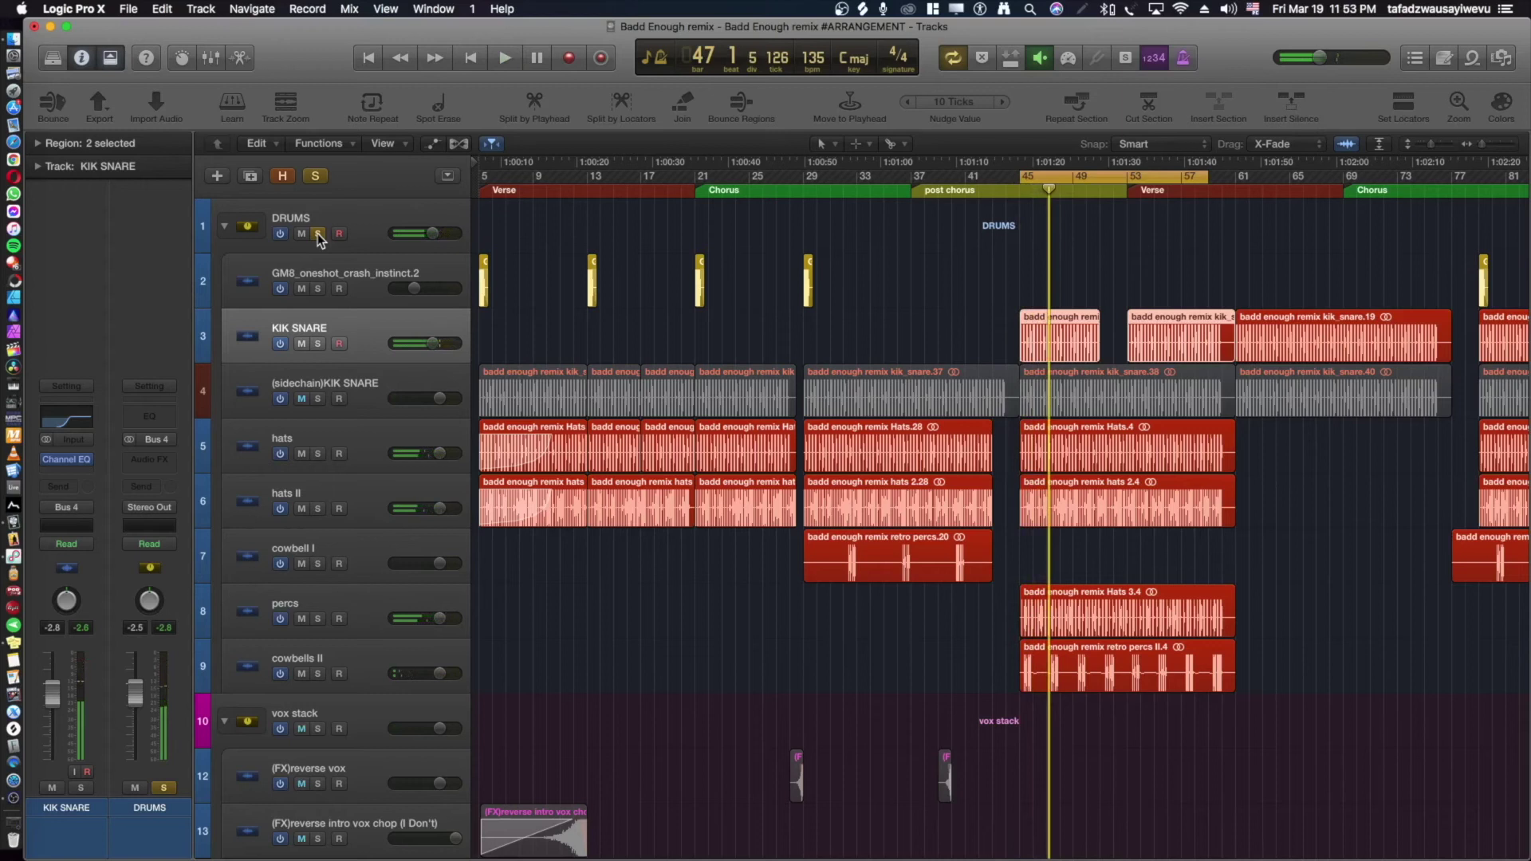
Examine the drum regions from the post chorus through the outro, and fit the whole arrangement in view.
{"action": "scroll", "coordinate": [1126, 300], "scroll_direction": "right", "scroll_amount": 10}
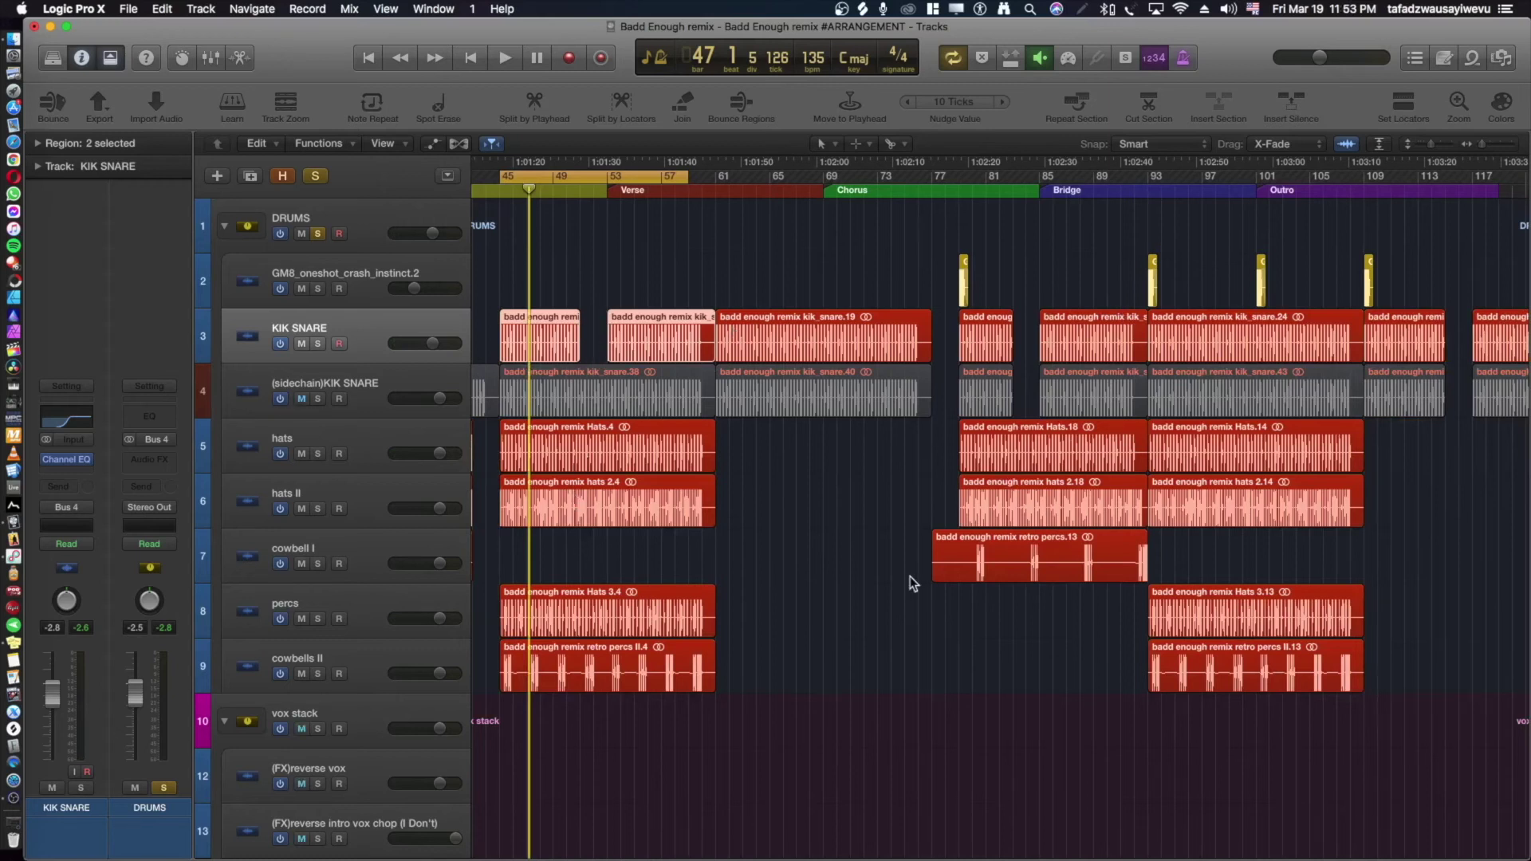
{"action": "scroll", "coordinate": [1022, 442], "scroll_direction": "right", "scroll_amount": 3}
{"action": "scroll", "coordinate": [1022, 441], "scroll_direction": "right", "scroll_amount": 5}
{"action": "scroll", "coordinate": [1023, 441], "scroll_direction": "left", "scroll_amount": 10}
{"action": "scroll", "coordinate": [1028, 448], "scroll_direction": "left", "scroll_amount": 2}
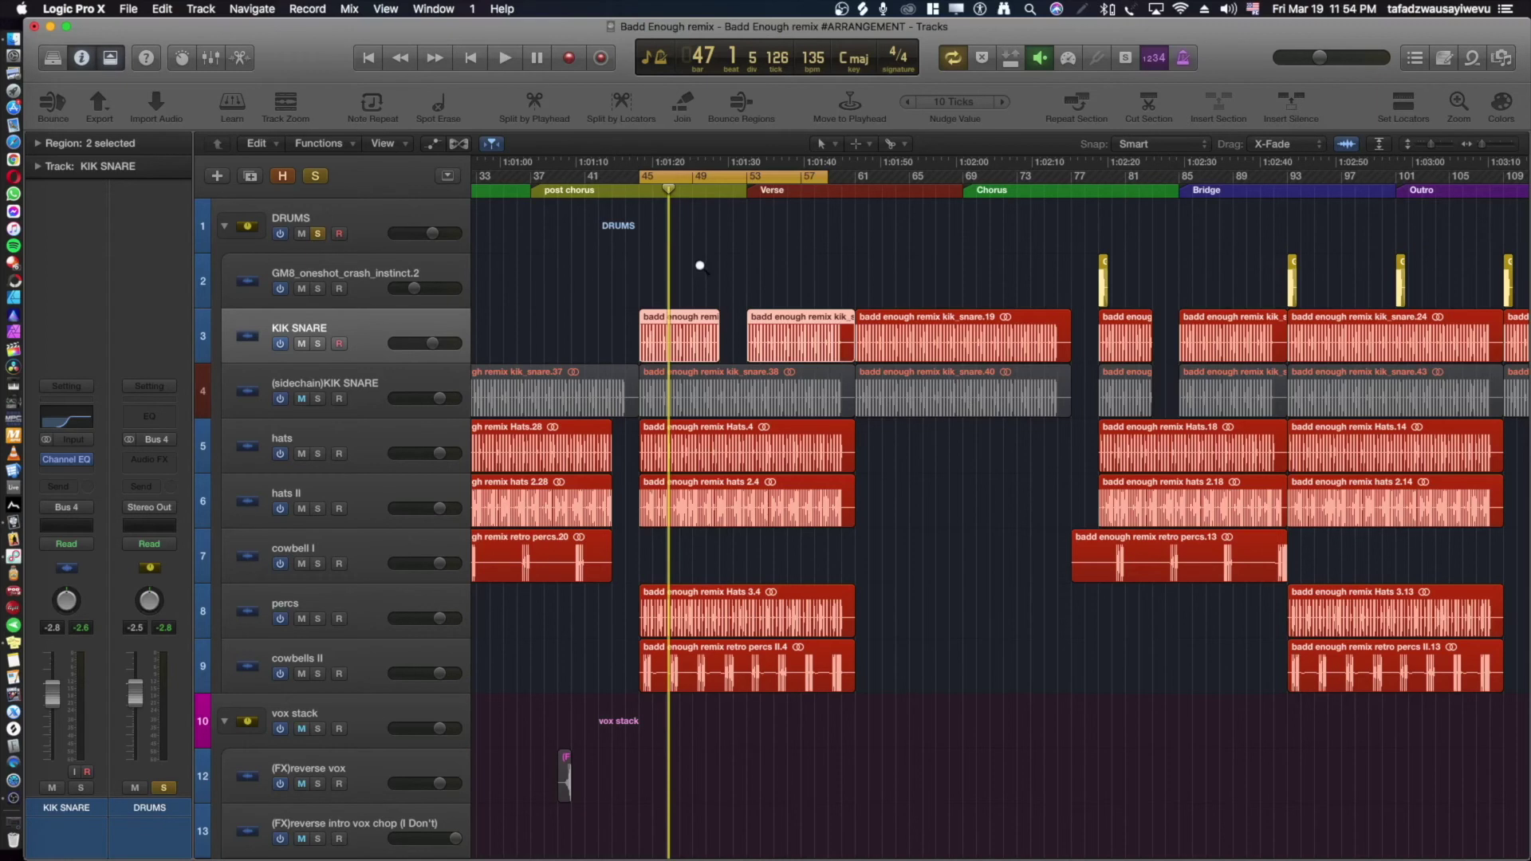
{"action": "key", "text": "z"}
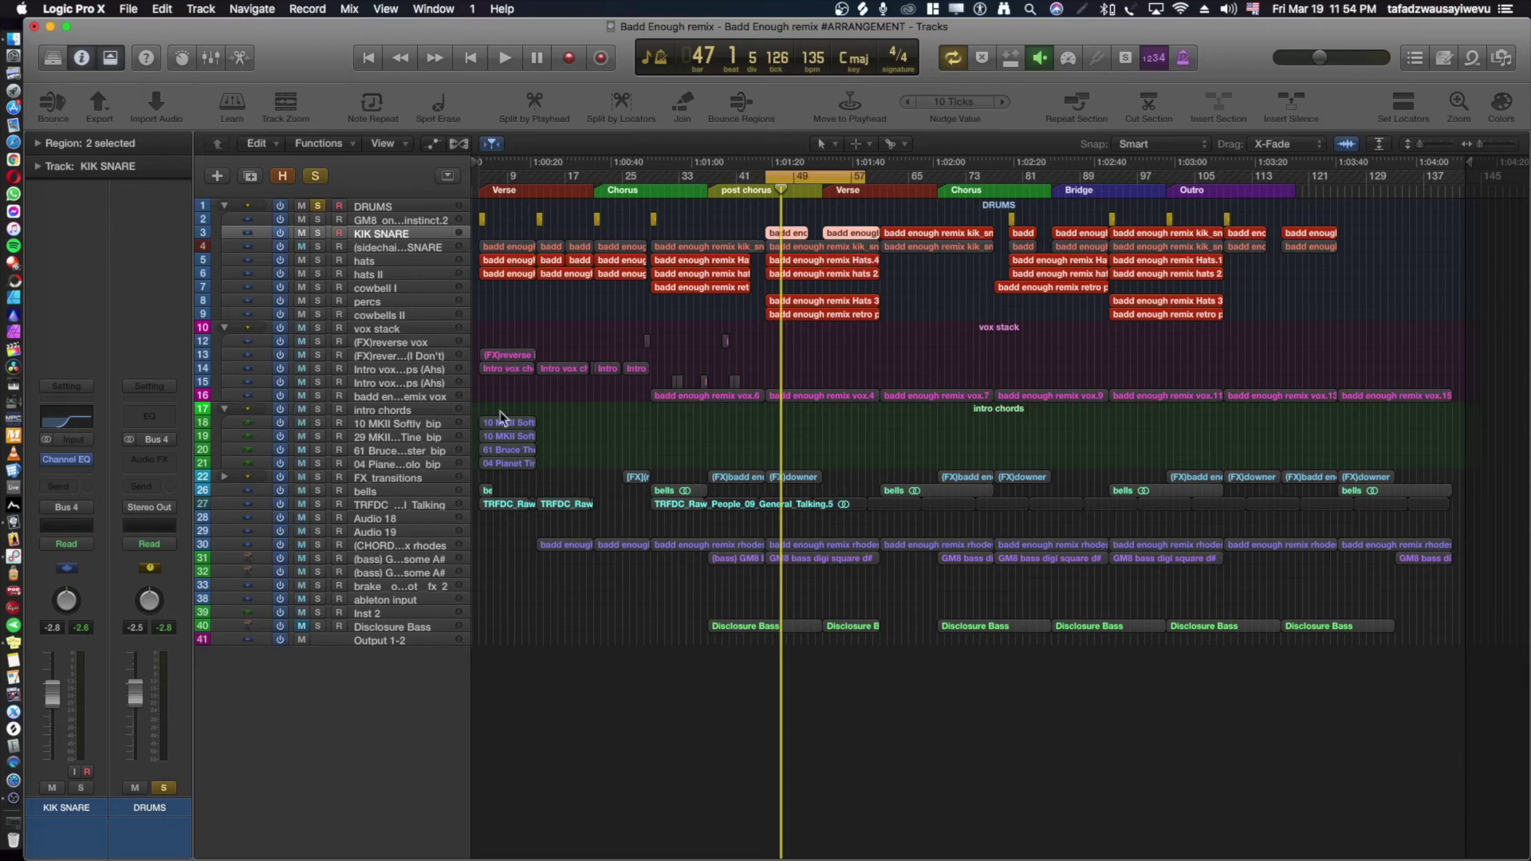
Unsolo the DRUMS stack, select the badd enough remix vox track, and play the full mix briefly.
{"action": "left_click", "coordinate": [315, 206]}
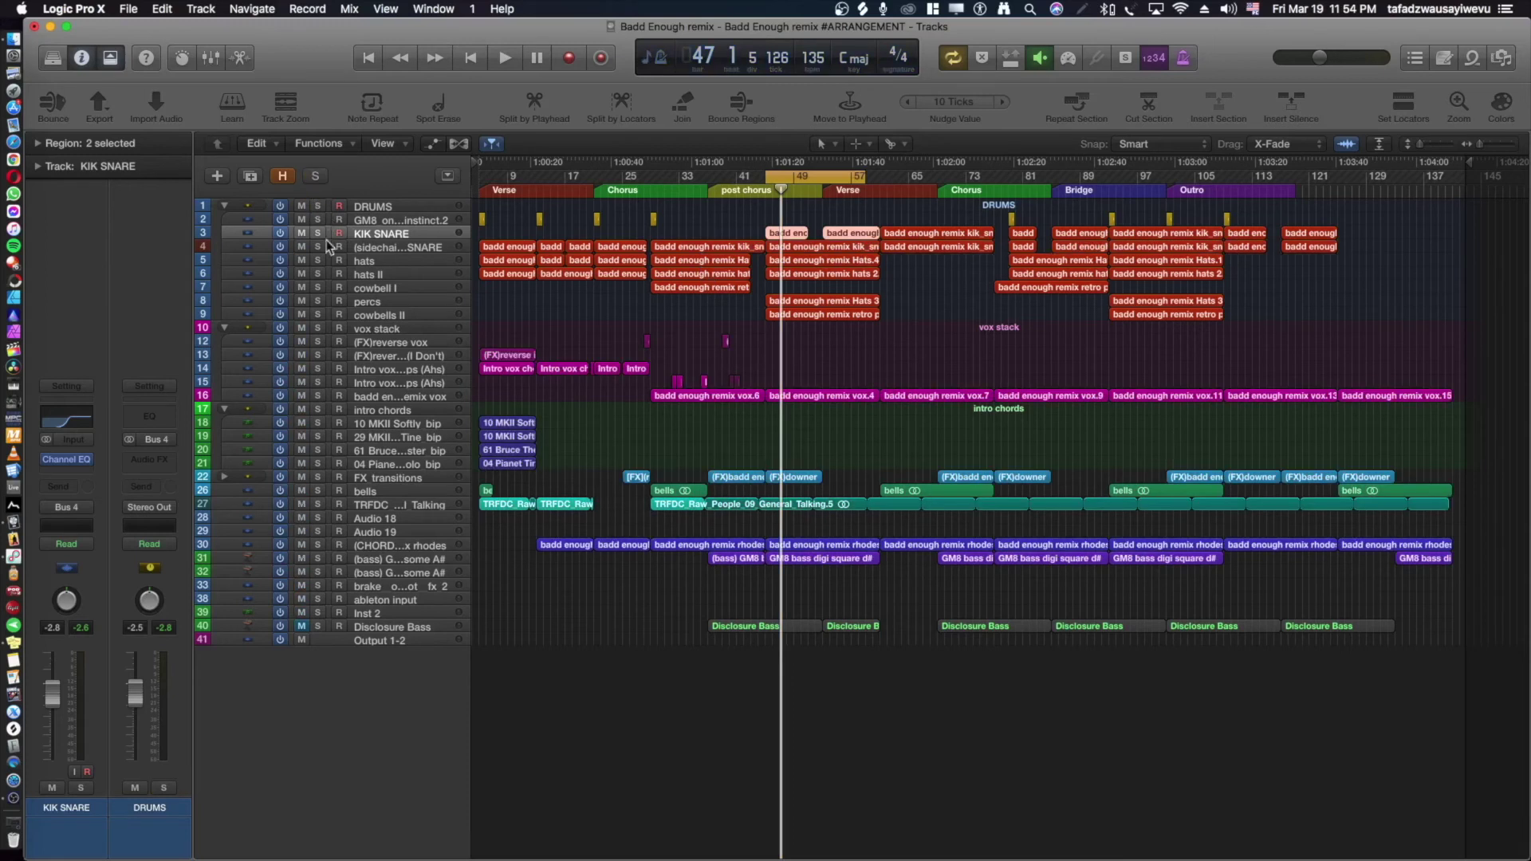
{"action": "left_click", "coordinate": [450, 396]}
{"action": "key", "text": "shift+space"}
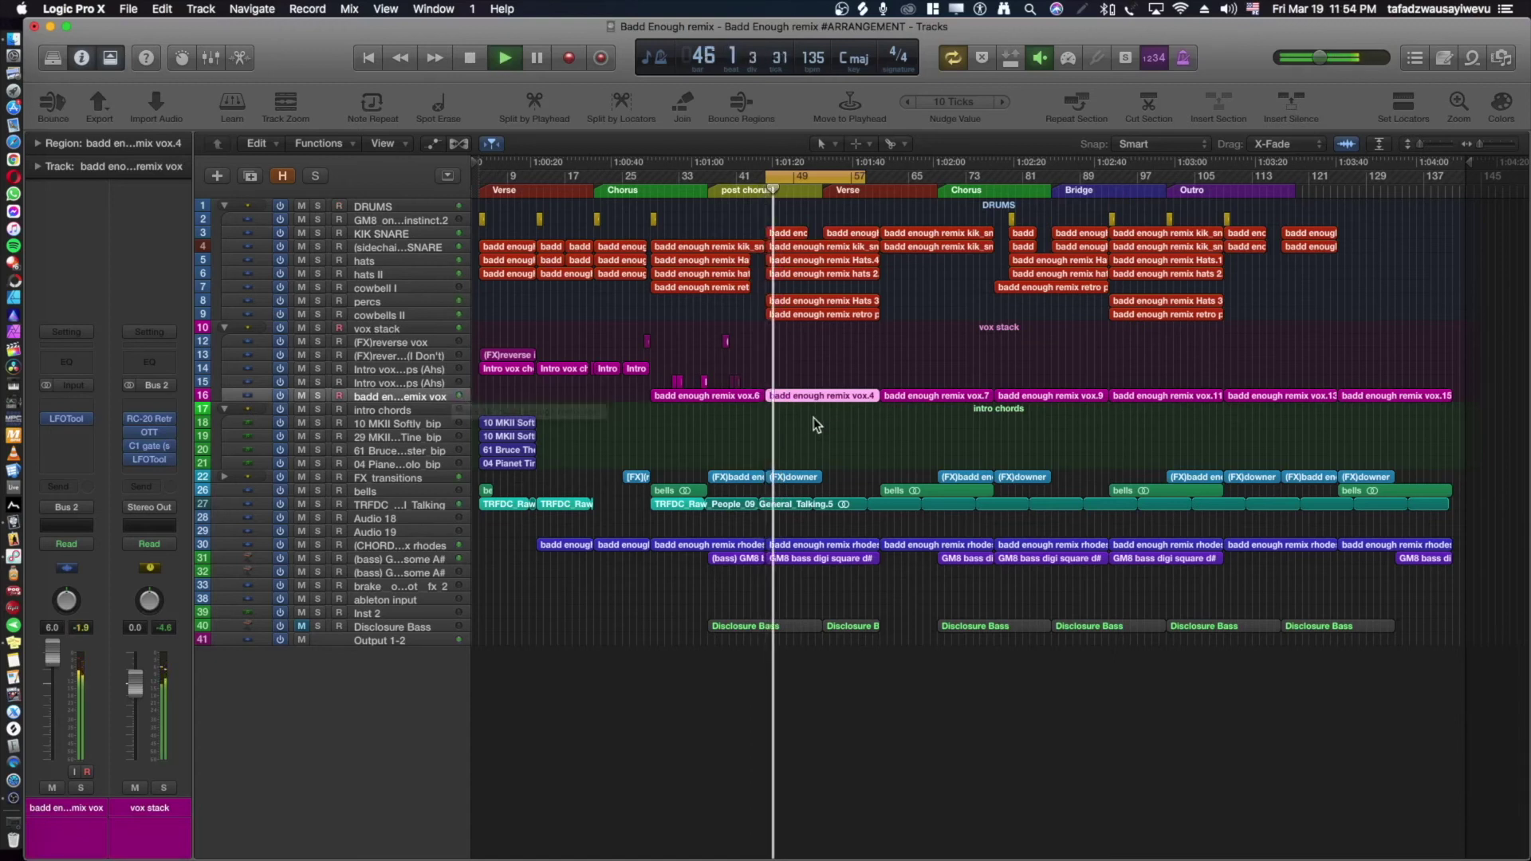
{"action": "key", "text": "space"}
Extend the cycle range to run from bar 29 to bar 61, and start playback.
{"action": "left_click_drag", "start_coordinate": [771, 171], "coordinate": [656, 193]}
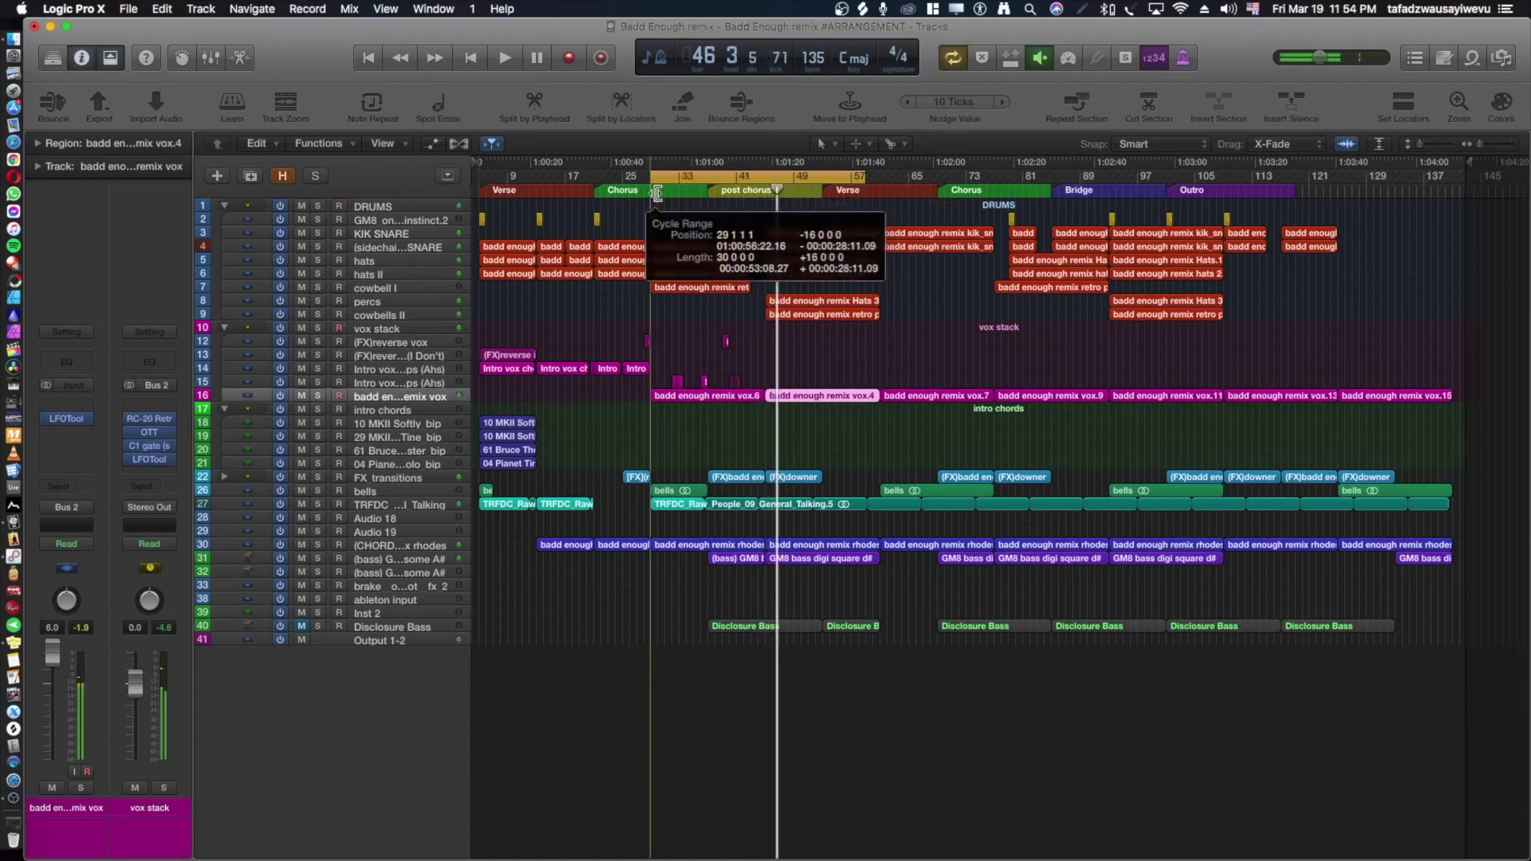
{"action": "left_click_drag", "start_coordinate": [865, 177], "coordinate": [879, 179]}
{"action": "key", "text": "space"}
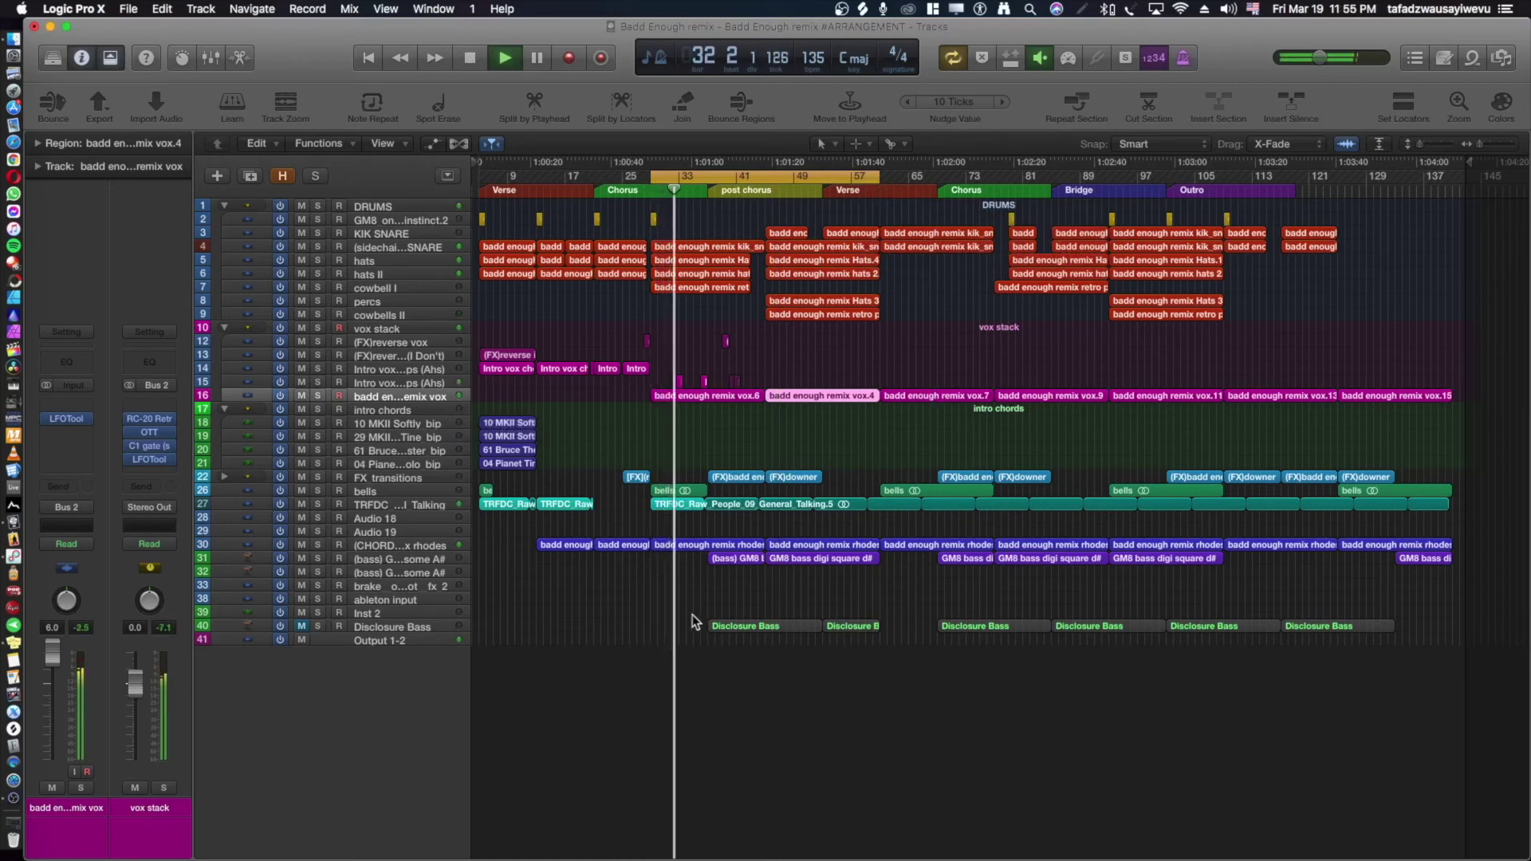
Examine the drum, vocal, chord, FX and bass tracks while the full mix plays from bar 29.
{"action": "scroll", "coordinate": [696, 622], "scroll_direction": "up", "scroll_amount": 5}
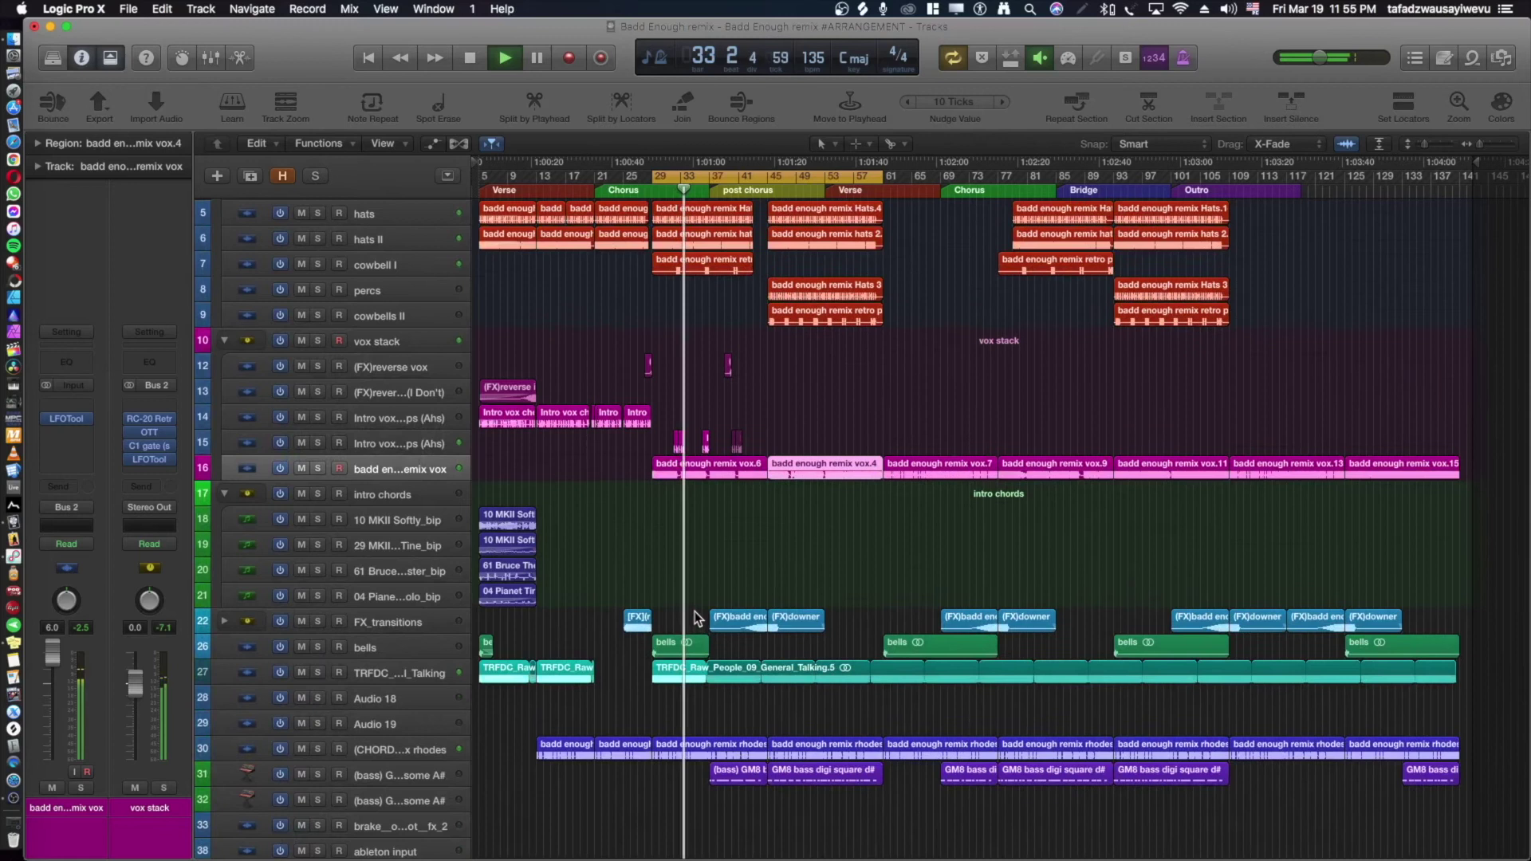
{"action": "scroll", "coordinate": [696, 622], "scroll_direction": "down", "scroll_amount": 5}
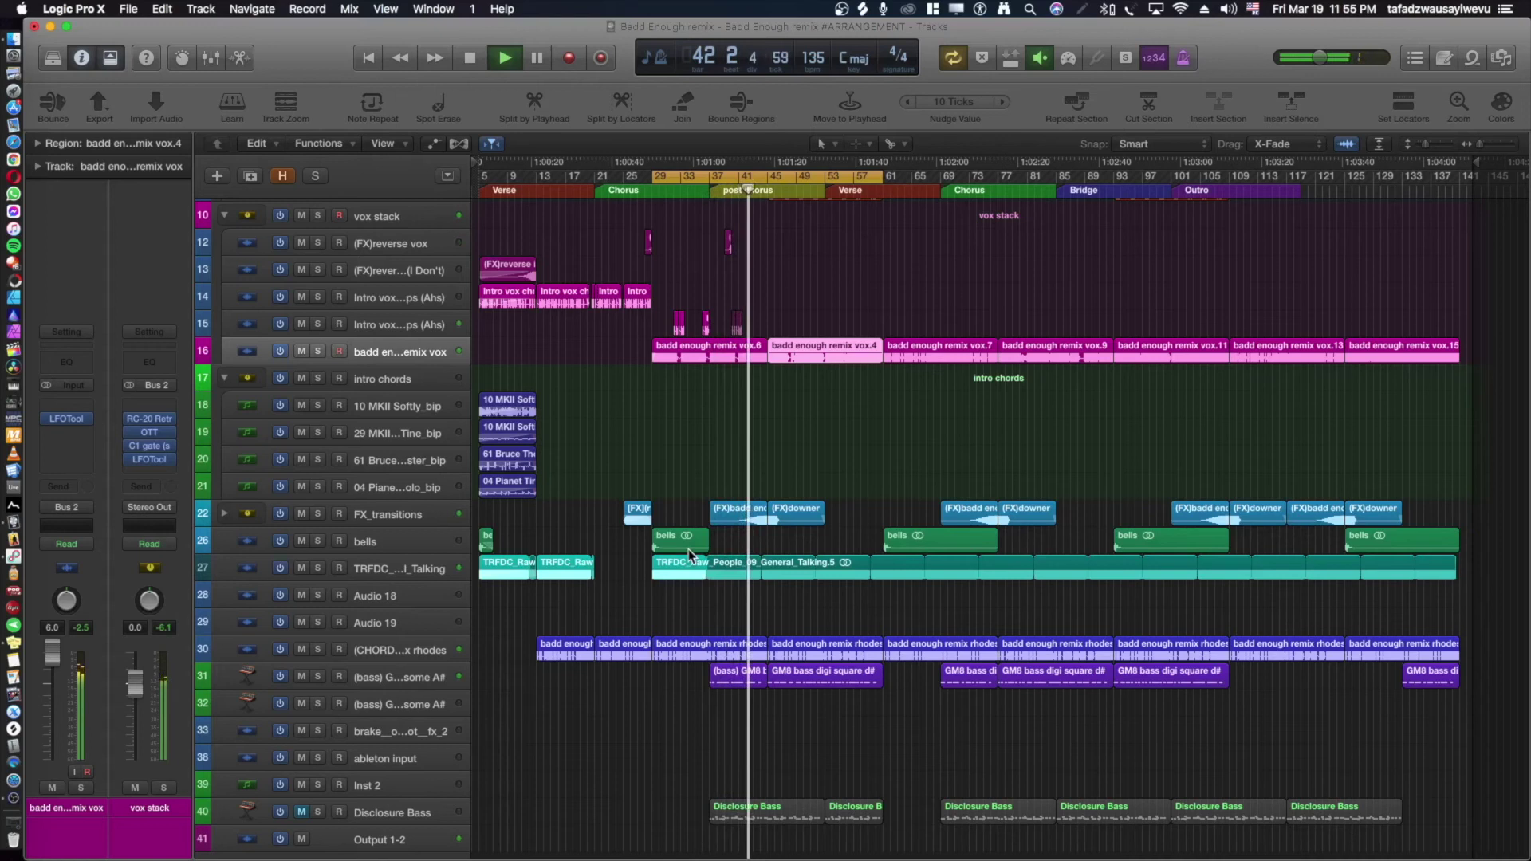
{"action": "scroll", "coordinate": [809, 544], "scroll_direction": "up", "scroll_amount": 3}
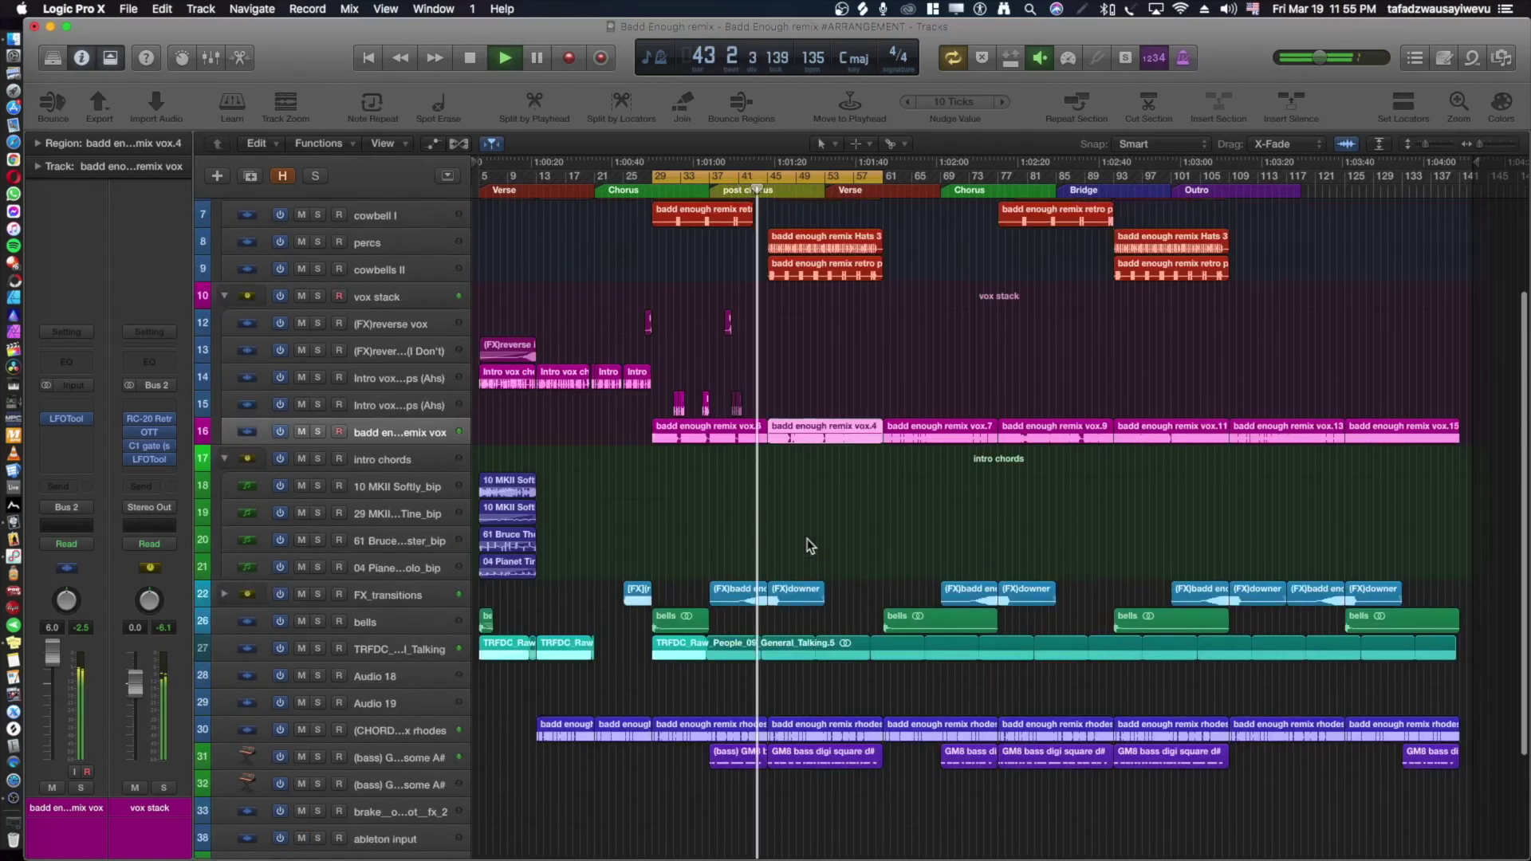
{"action": "scroll", "coordinate": [810, 545], "scroll_direction": "up", "scroll_amount": 3}
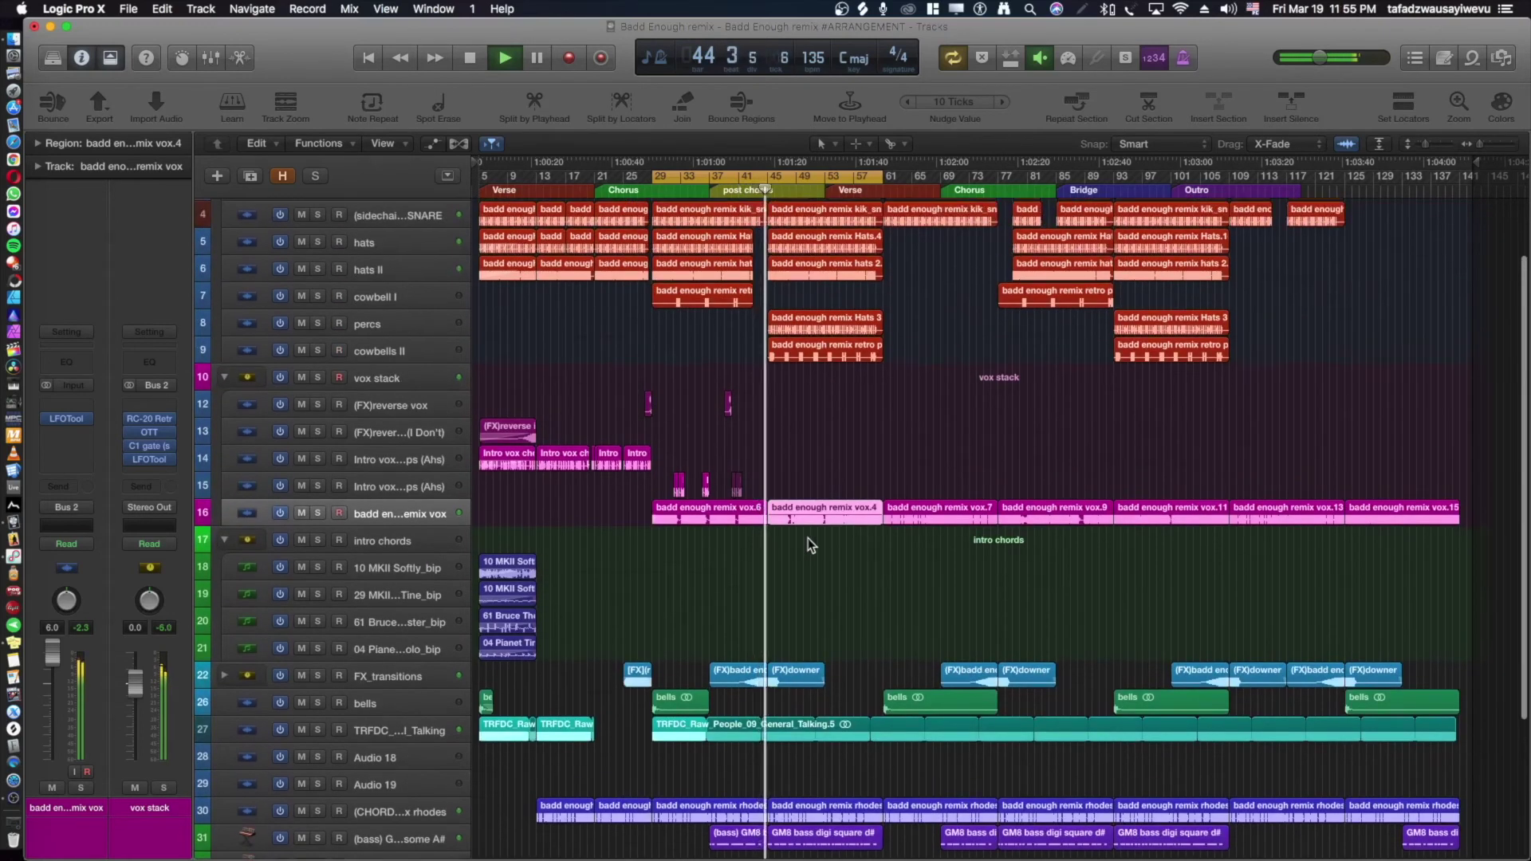
{"action": "scroll", "coordinate": [812, 543], "scroll_direction": "down", "scroll_amount": 1}
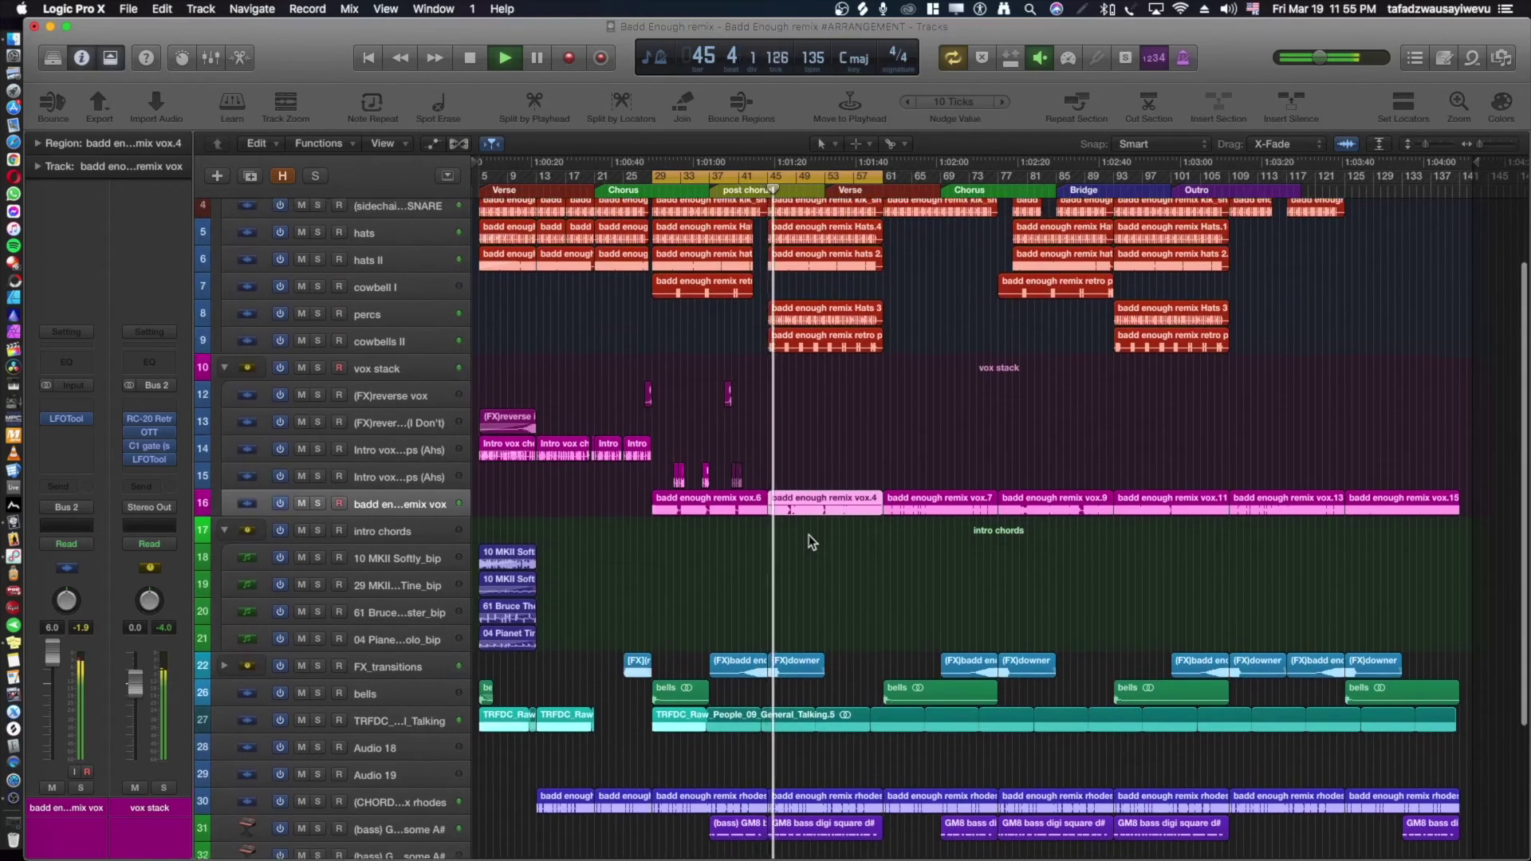
{"action": "scroll", "coordinate": [812, 543], "scroll_direction": "down", "scroll_amount": 3}
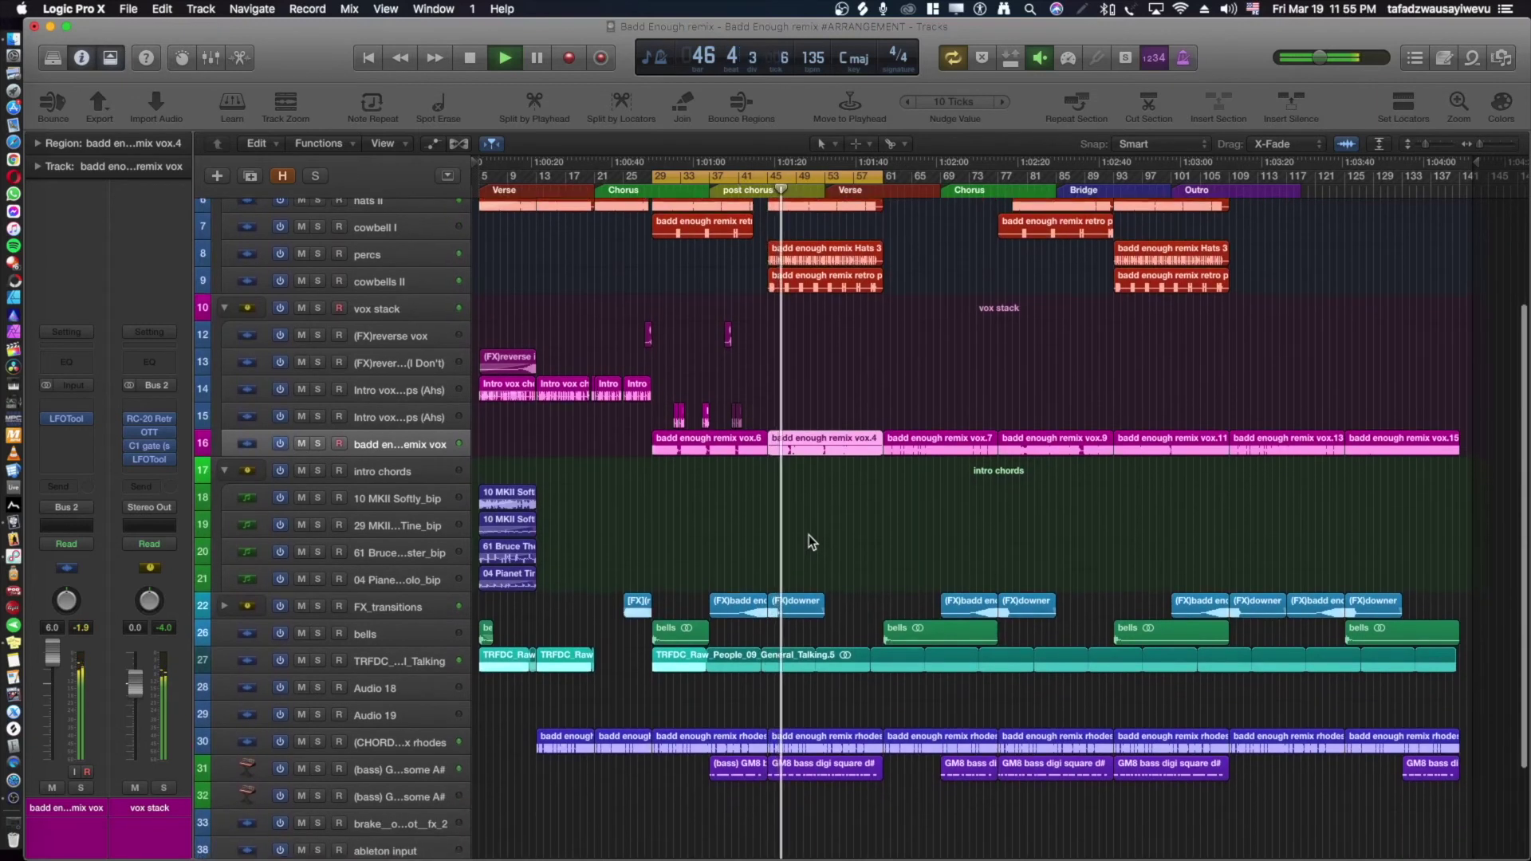
{"action": "scroll", "coordinate": [811, 542], "scroll_direction": "down", "scroll_amount": 6}
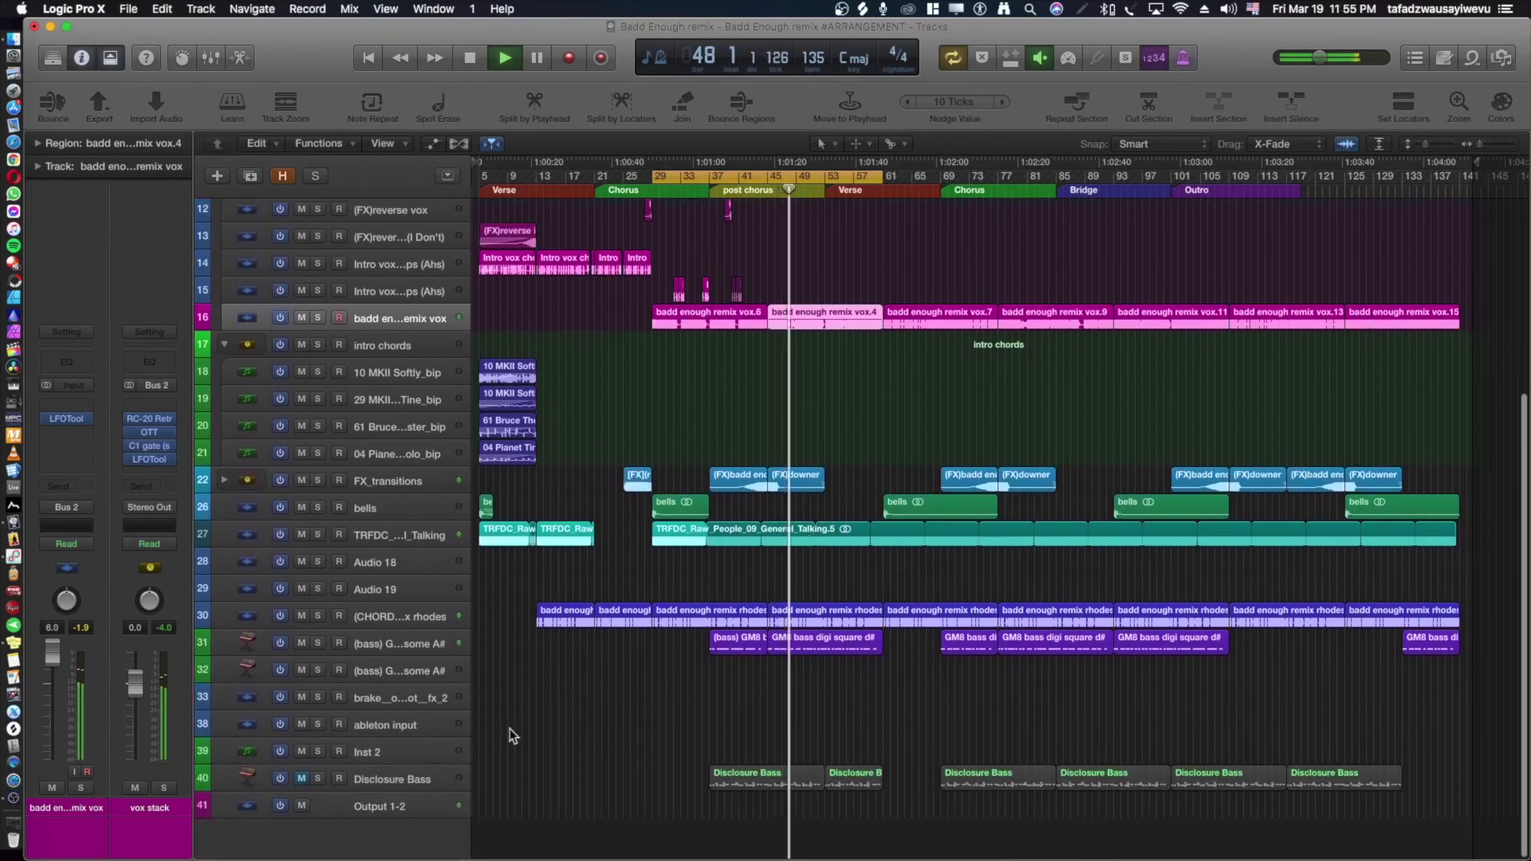
Solo track 31, (bass) GM8 bass some A#, and inspect its LFOTool and Channel EQ during playback.
{"action": "left_click", "coordinate": [319, 644]}
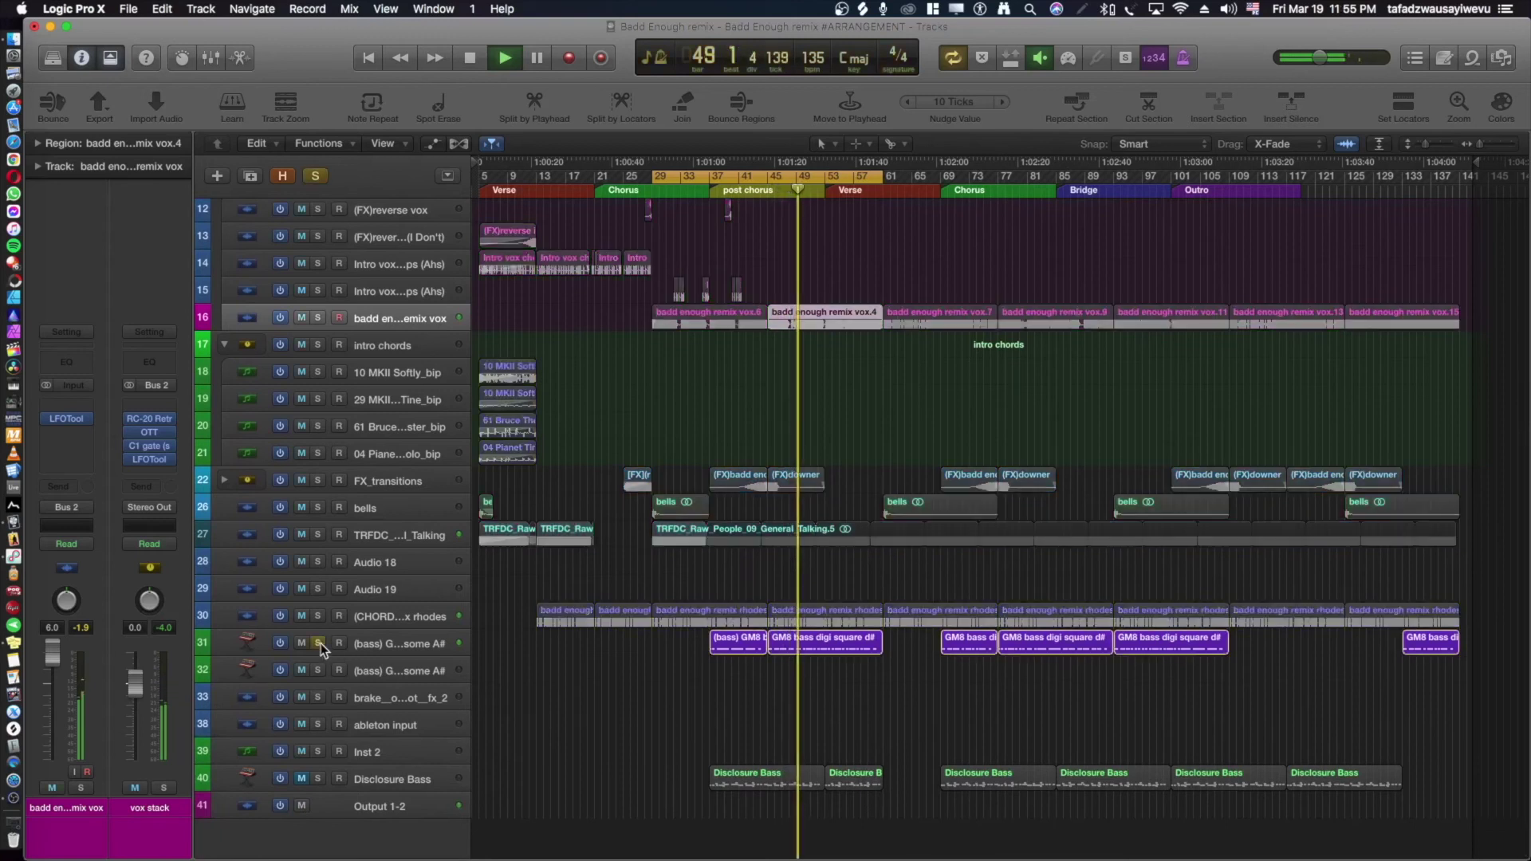
{"action": "left_click", "coordinate": [267, 650]}
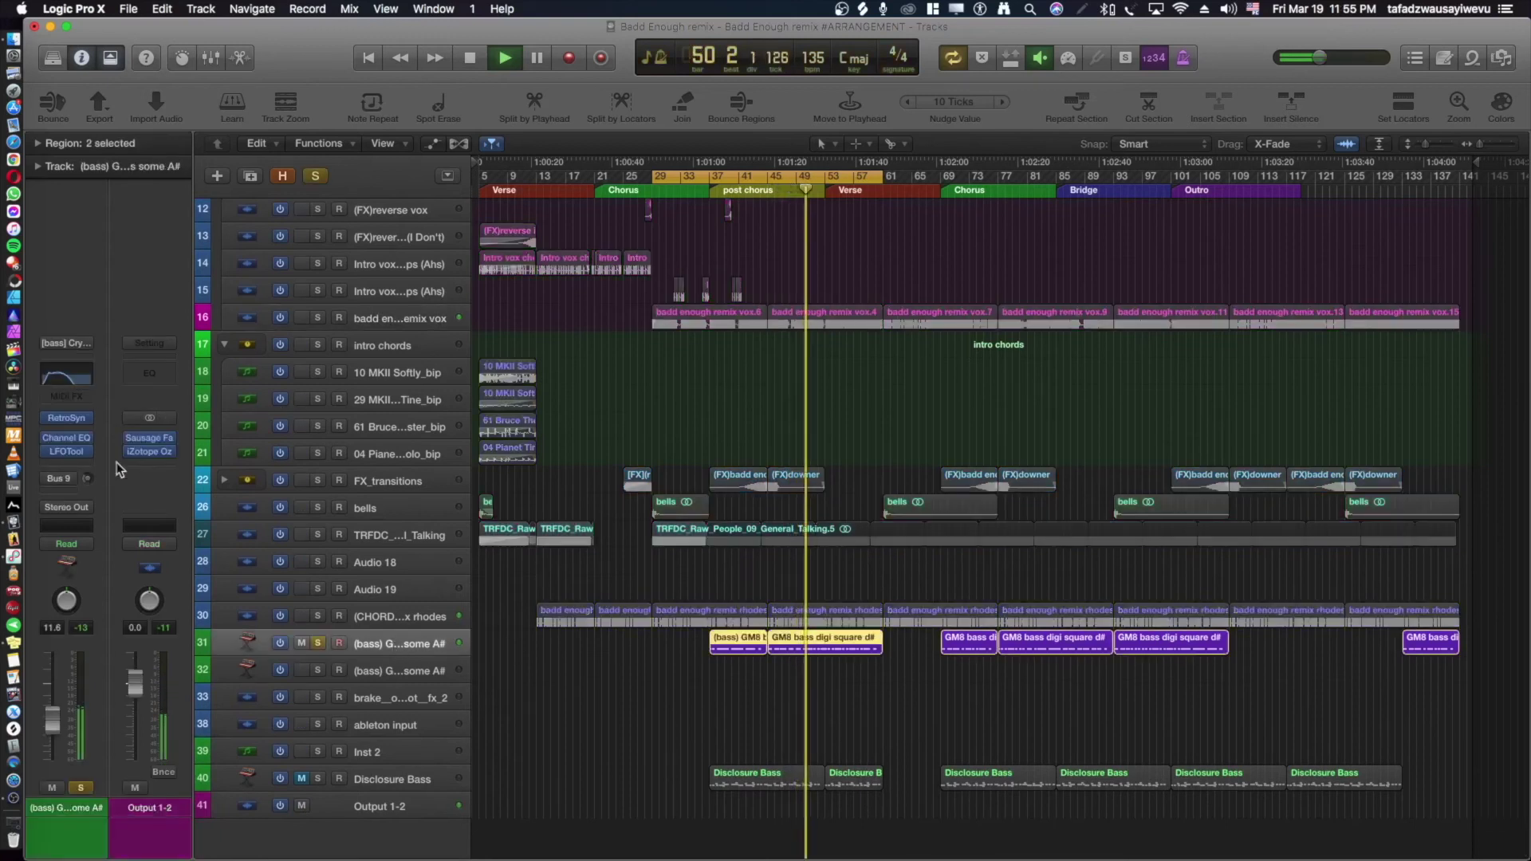
{"action": "left_click", "coordinate": [66, 451]}
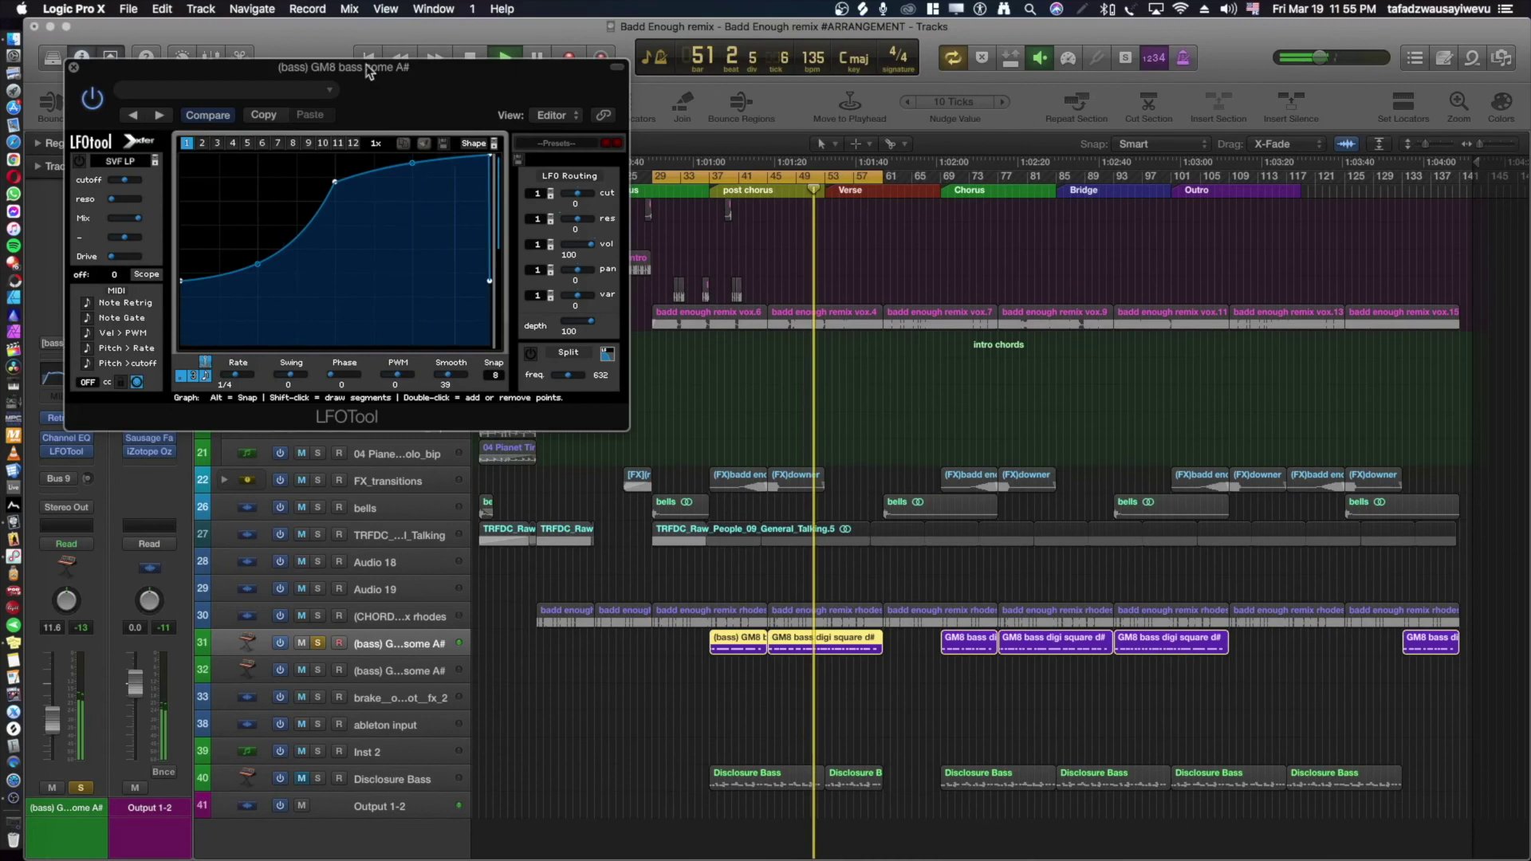
{"action": "left_click_drag", "start_coordinate": [386, 96], "coordinate": [911, 261]}
{"action": "left_click", "coordinate": [66, 438]}
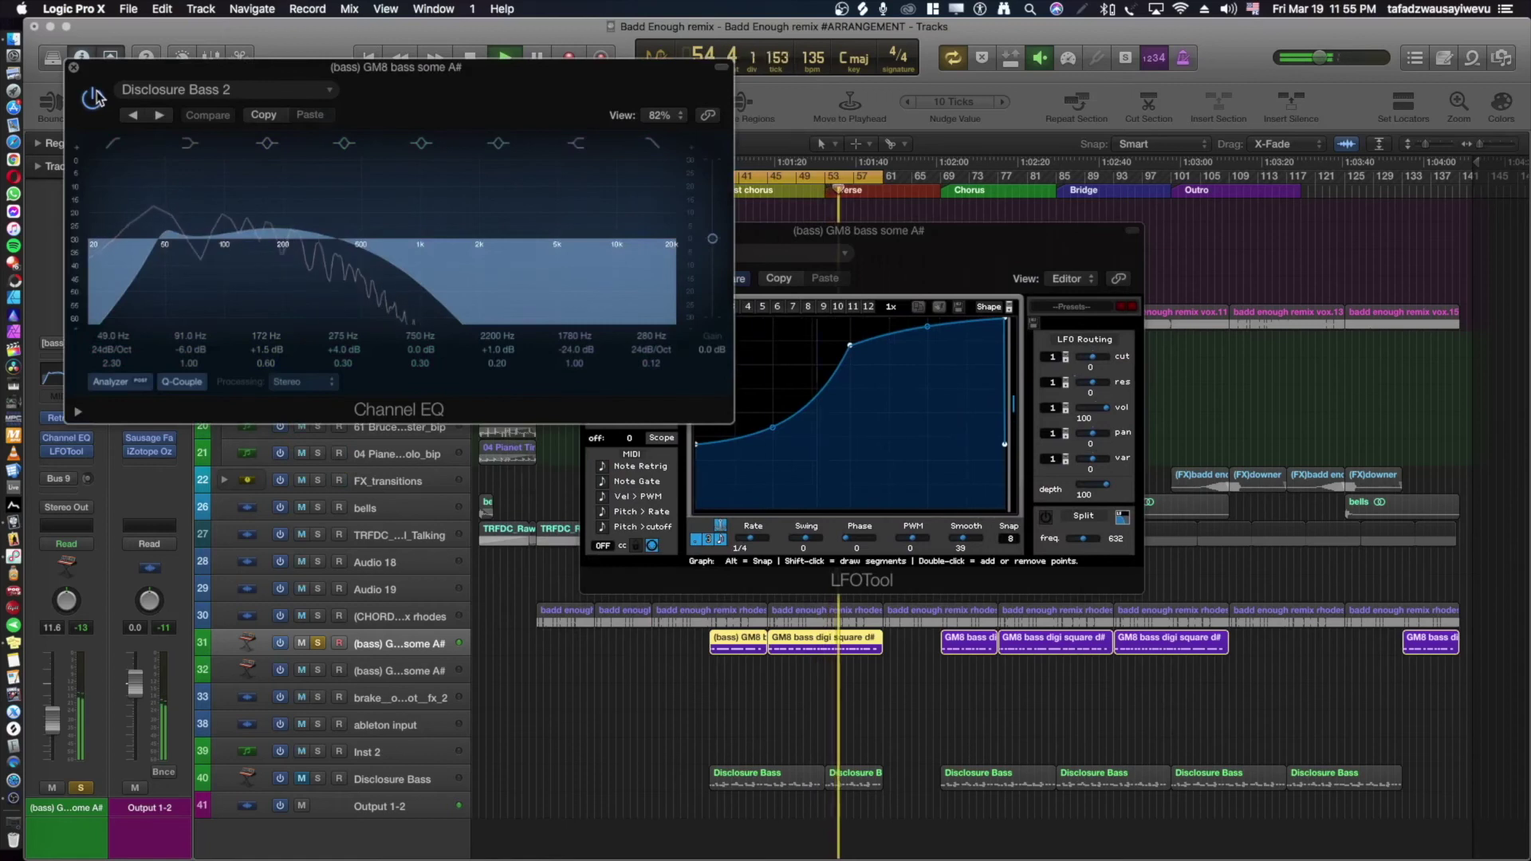
{"action": "left_click", "coordinate": [74, 67]}
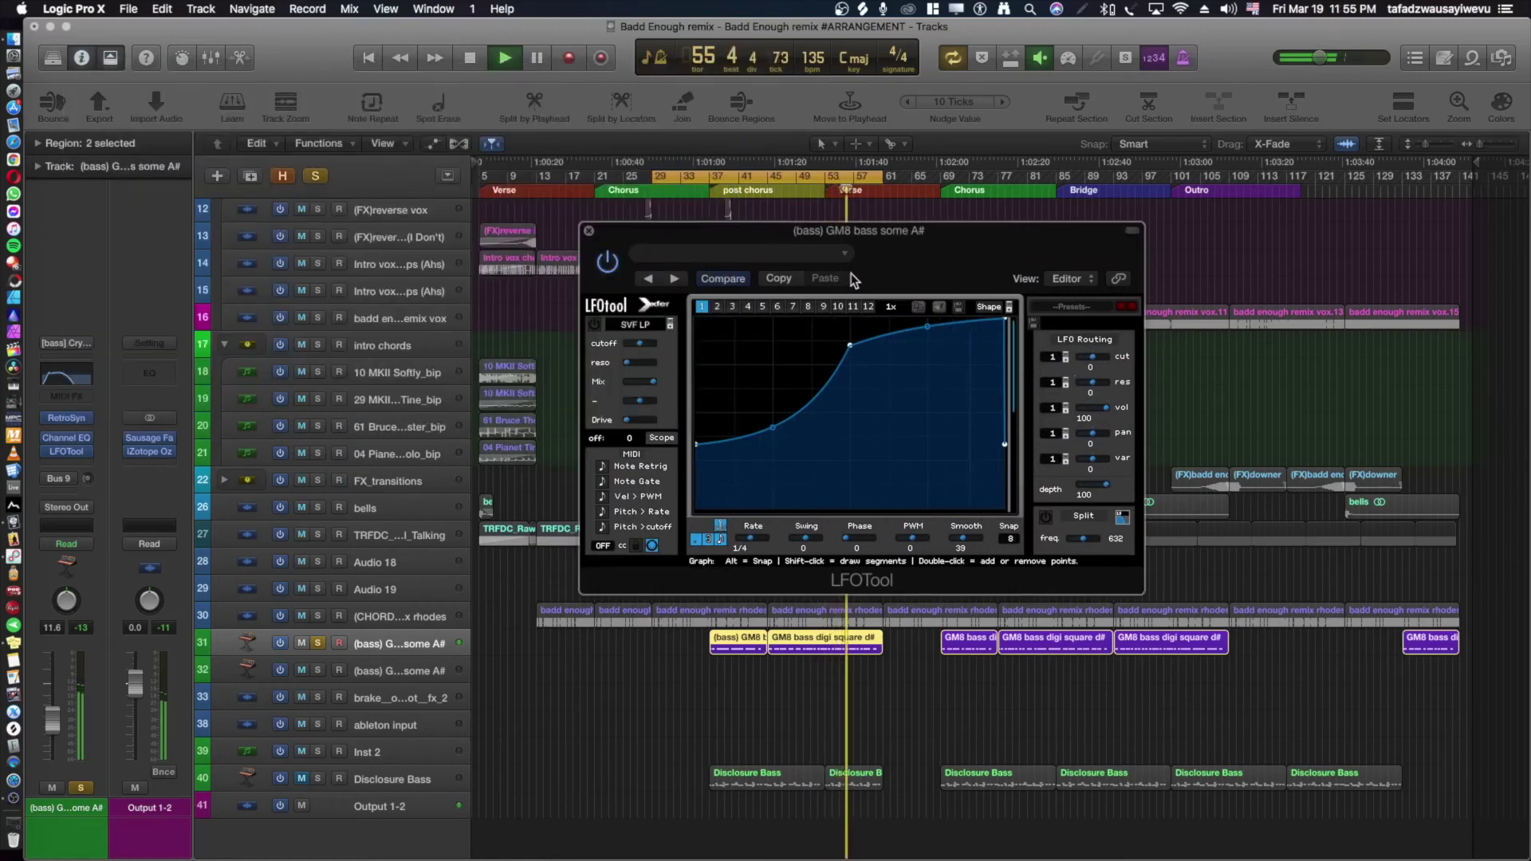
Close LFOTool, solo the (CHORDS)badd enough remix rhodes track alongside the bass, and move the cycle start to bar 37.
{"action": "left_click", "coordinate": [589, 230]}
{"action": "key", "text": "space"}
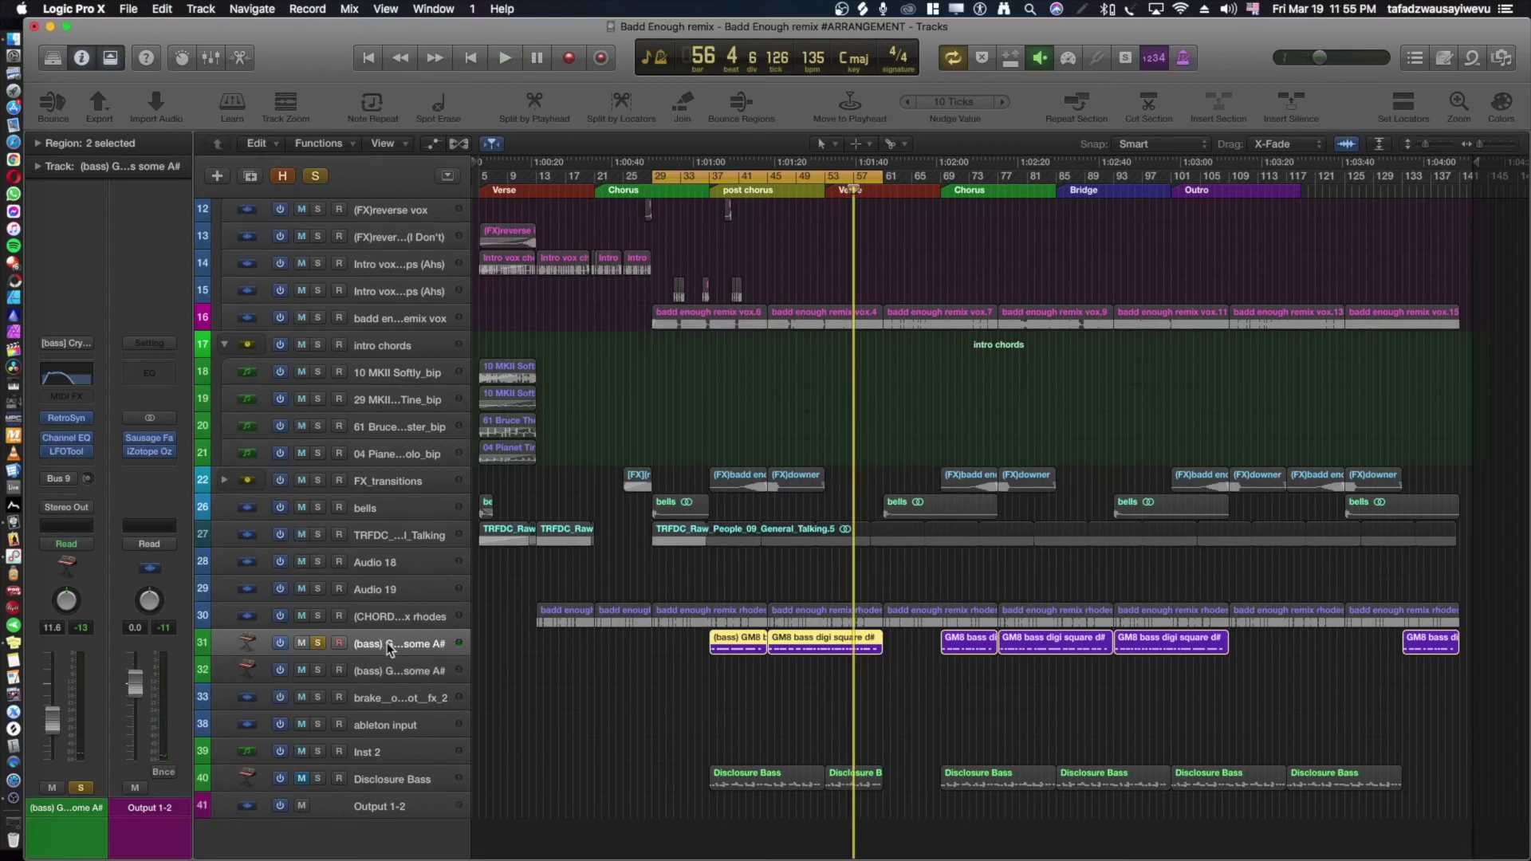
{"action": "scroll", "coordinate": [776, 647], "scroll_direction": "up", "scroll_amount": 10}
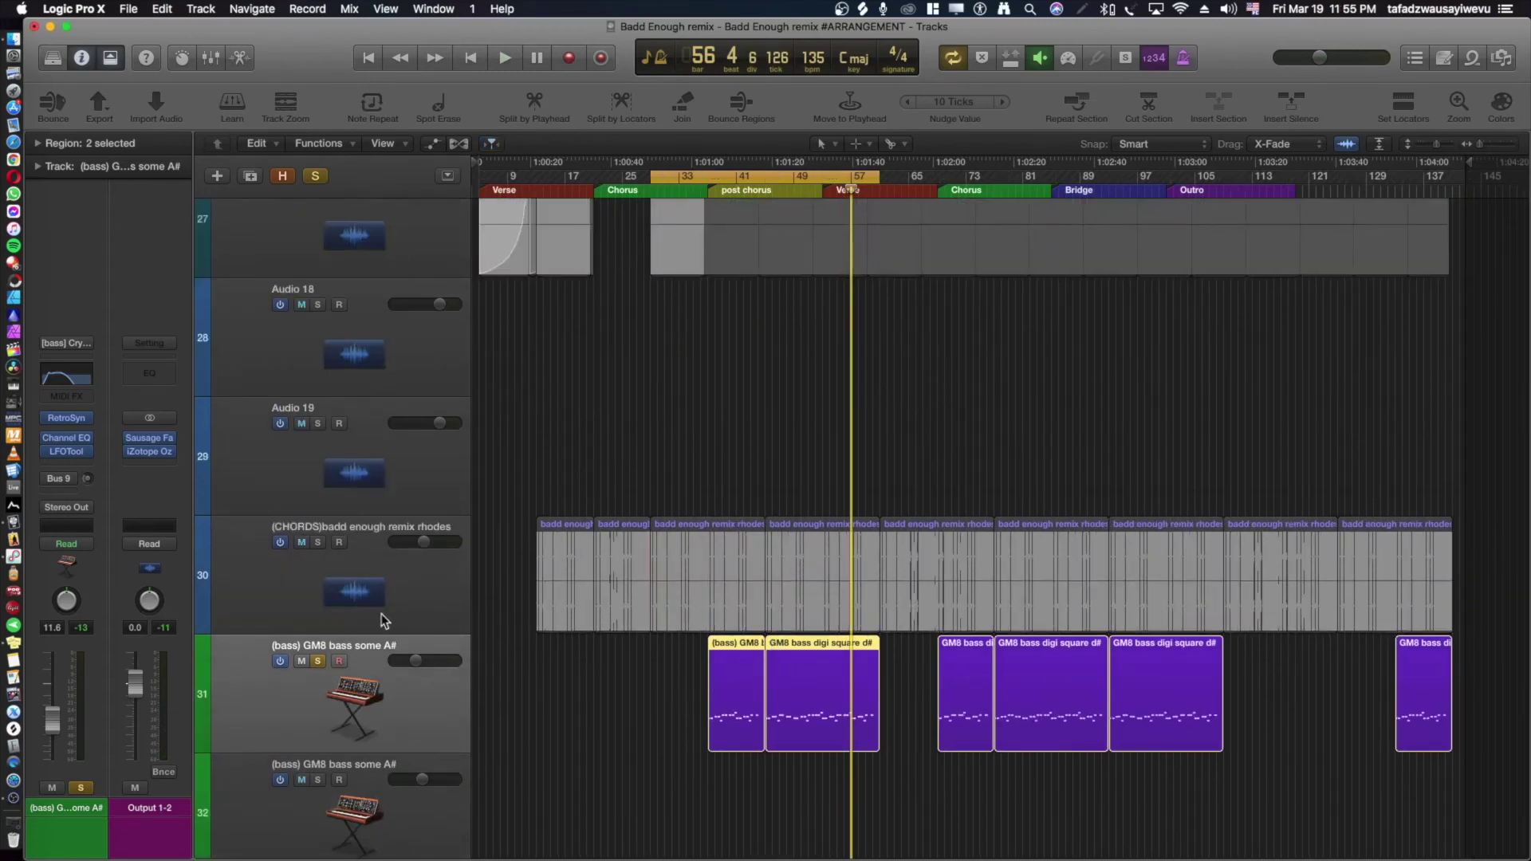
{"action": "left_click", "coordinate": [318, 542]}
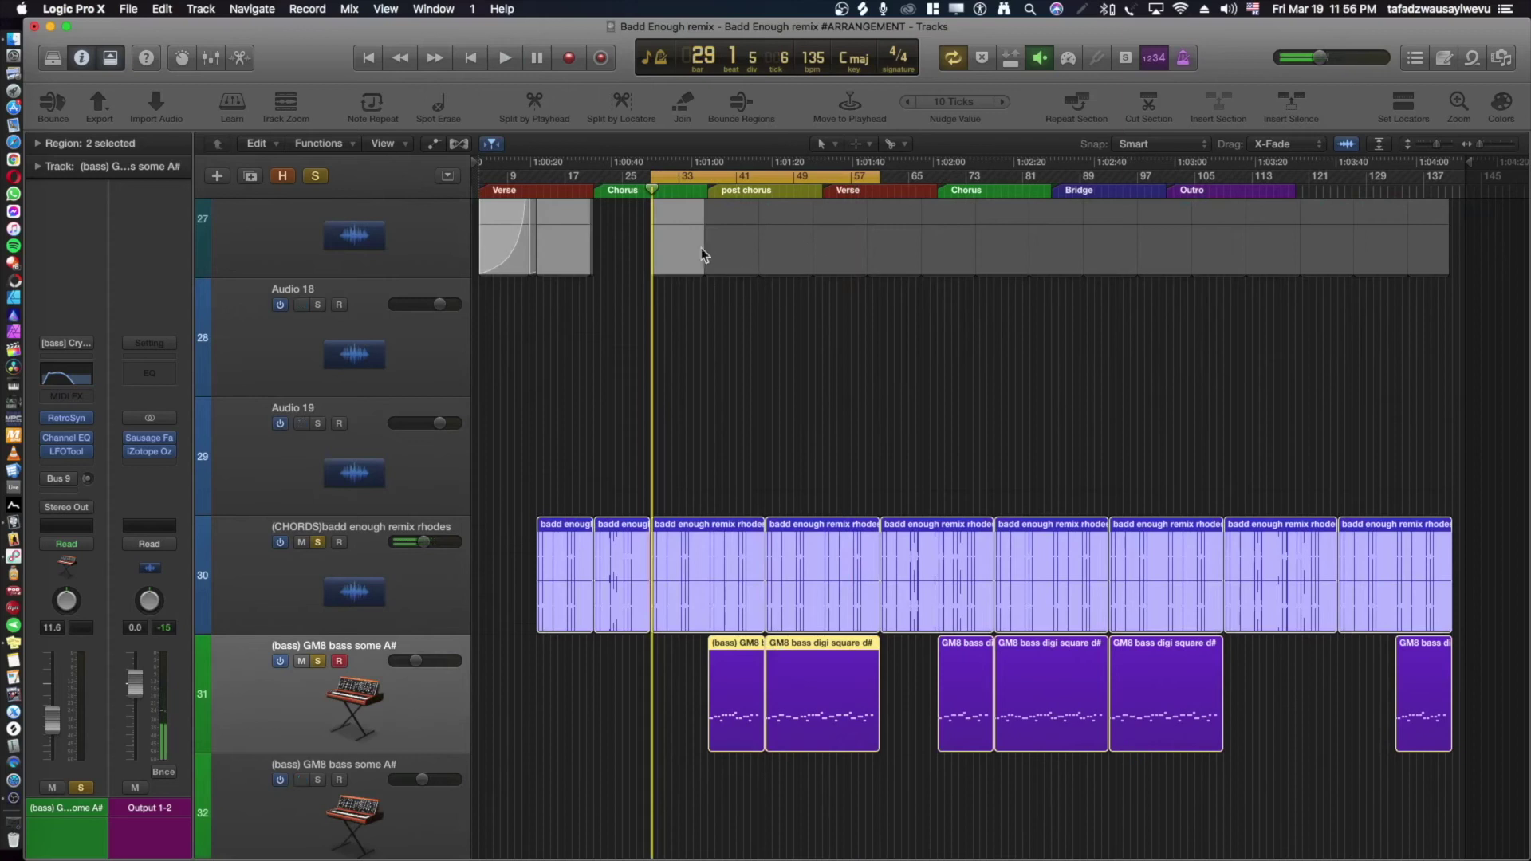
{"action": "left_click_drag", "start_coordinate": [652, 179], "coordinate": [710, 180]}
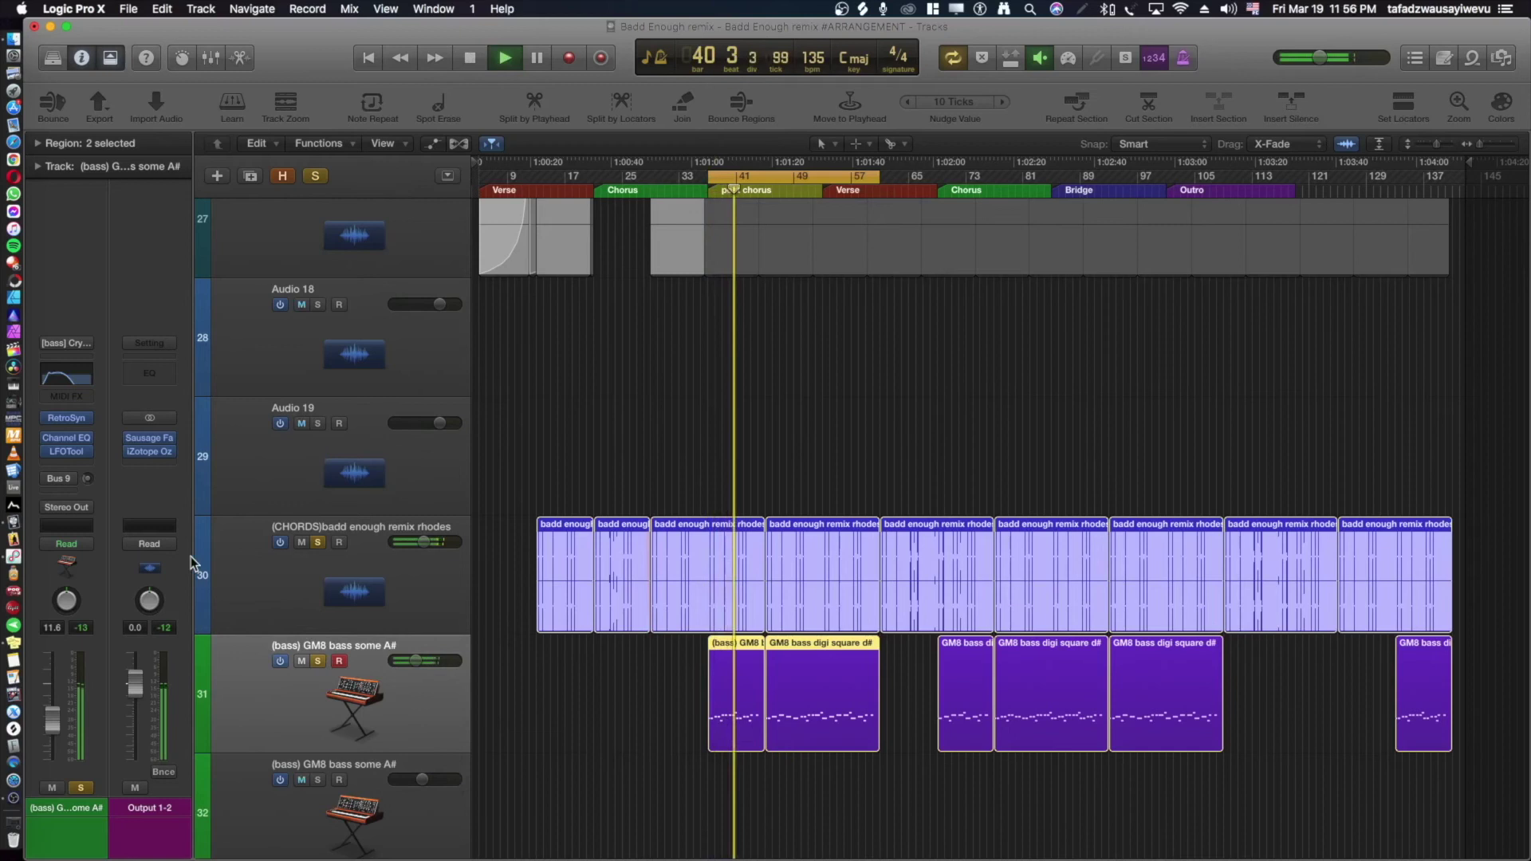
Show the bass track's Bus 9 send channel, unsolo the rhodes chords to hear the bass alone, and stop playback.
{"action": "left_click", "coordinate": [61, 481]}
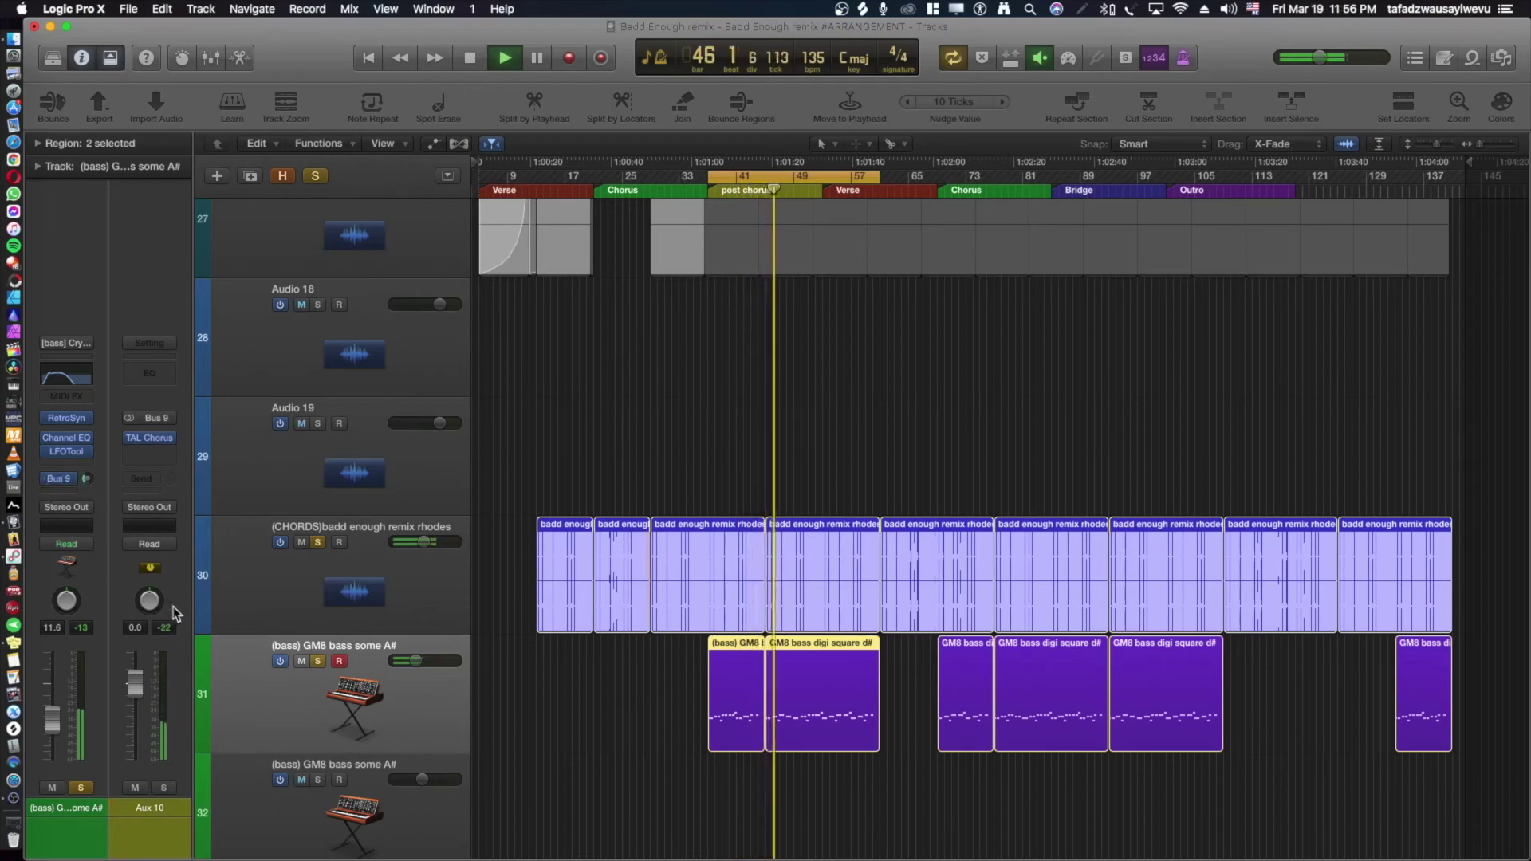
{"action": "left_click", "coordinate": [318, 543]}
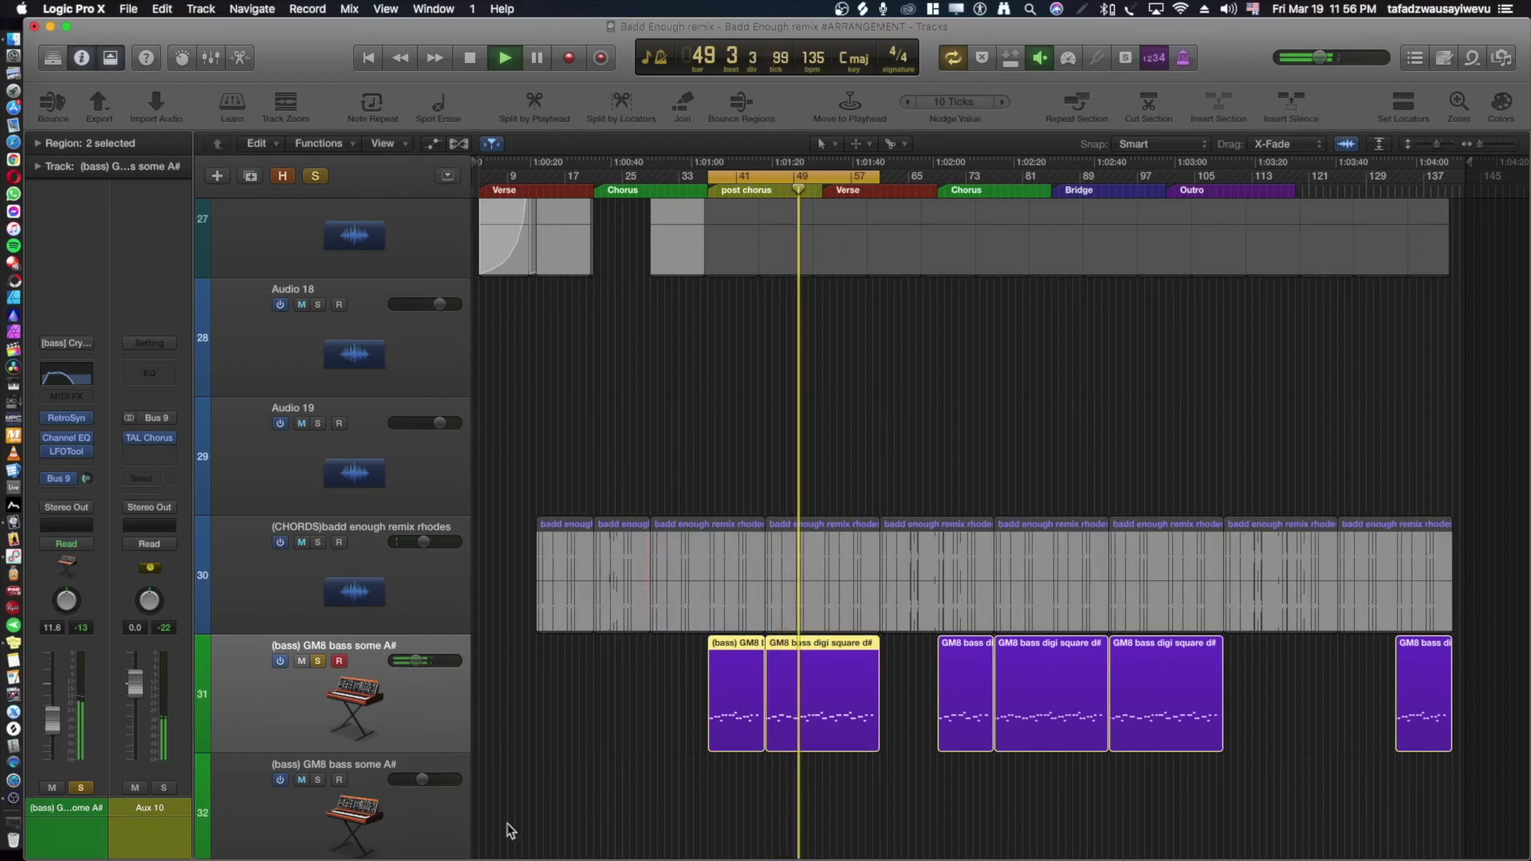
{"action": "key", "text": "space"}
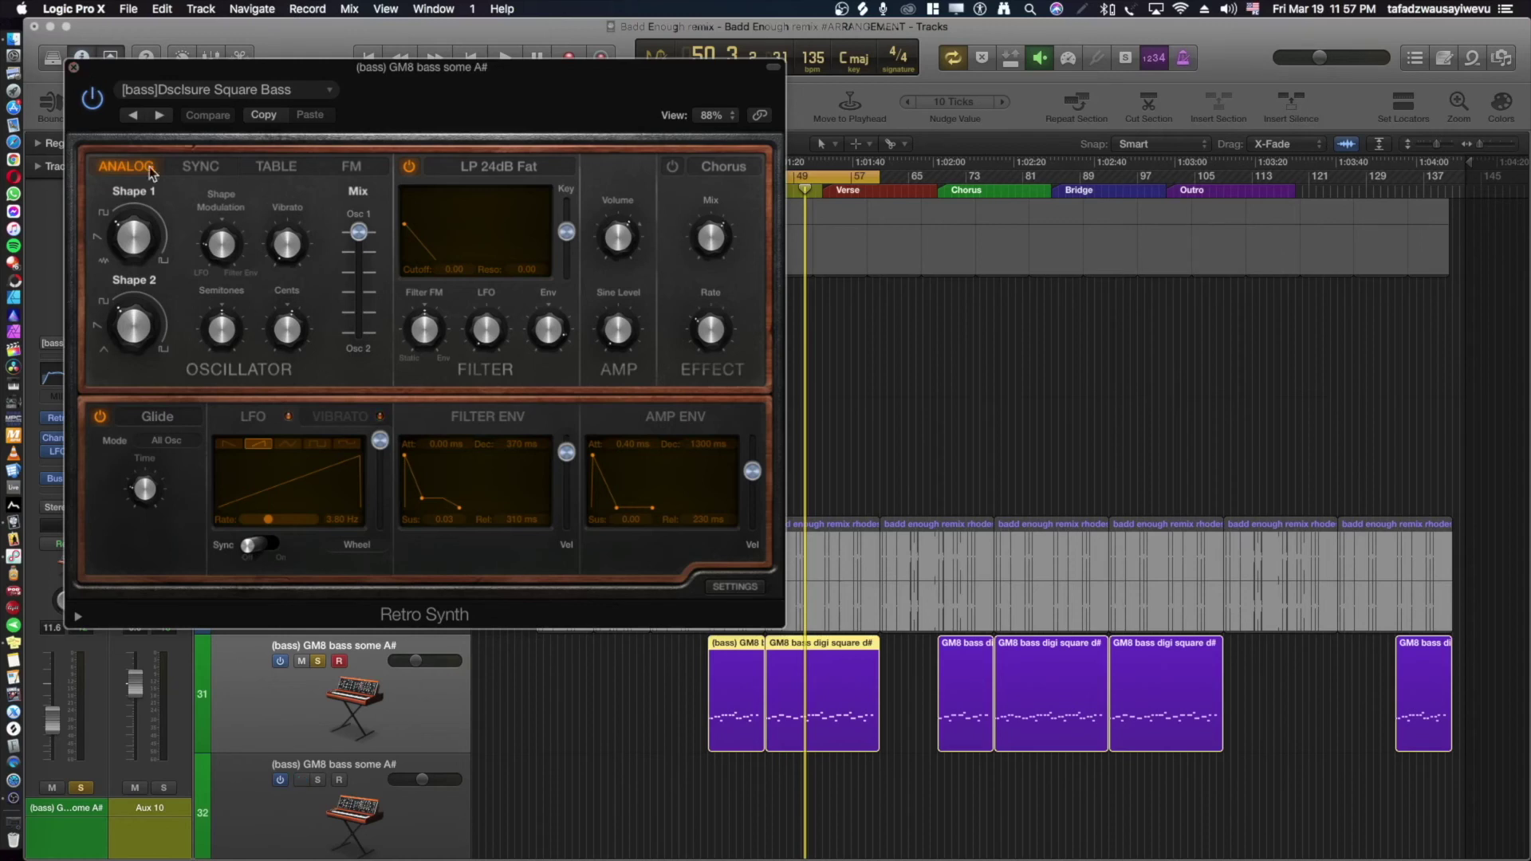
Inspect the bass Retro Synth's global and controller settings, return to its envelope view, and close the synth.
{"action": "left_click", "coordinate": [740, 590]}
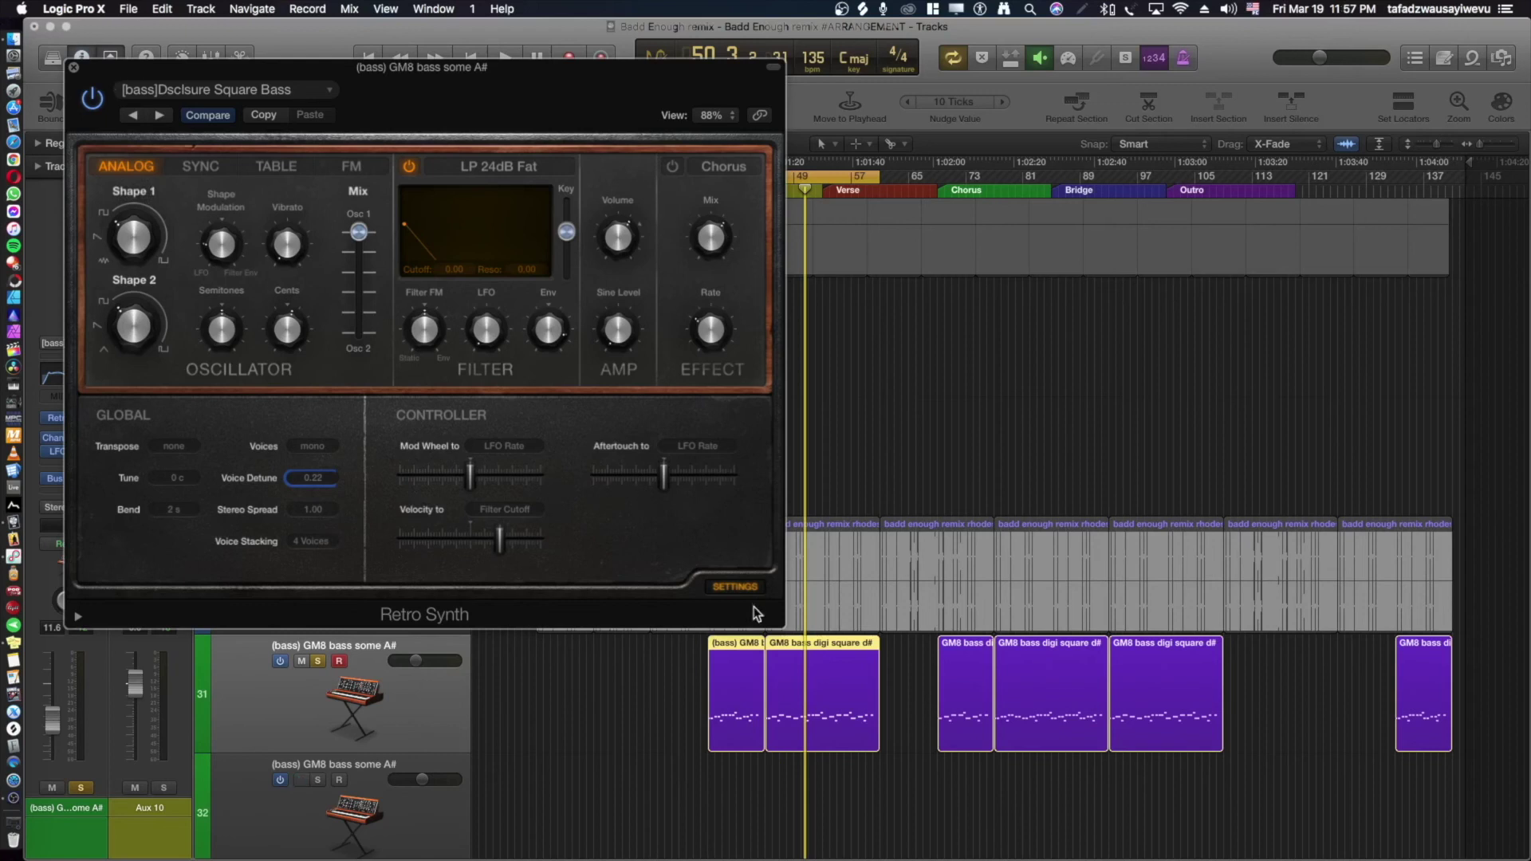
{"action": "left_click", "coordinate": [734, 587]}
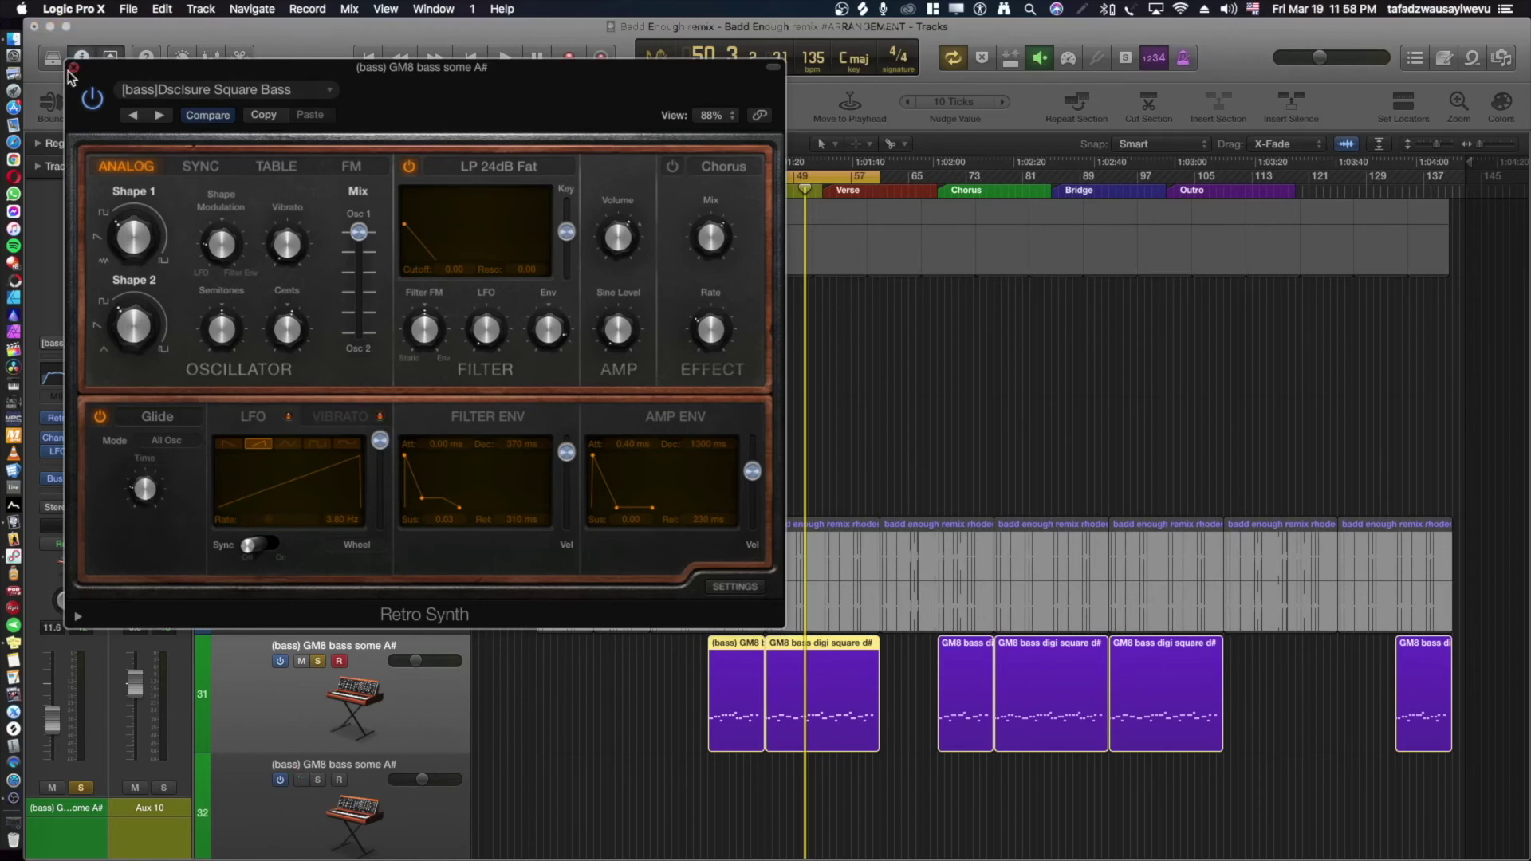
{"action": "left_click", "coordinate": [71, 69]}
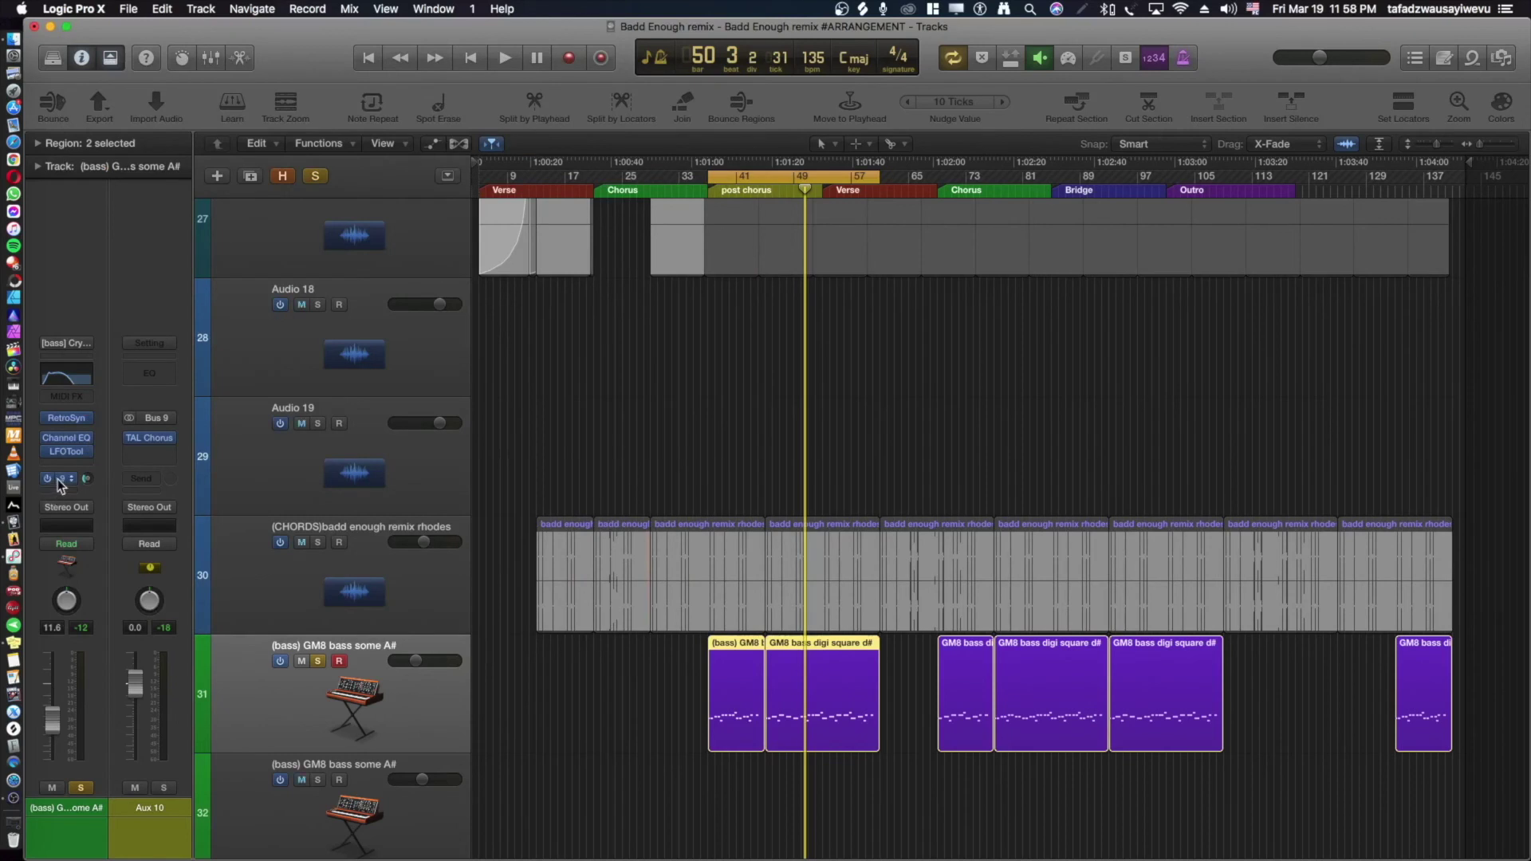
Inspect TAL-Chorus-LX on Aux 10 and the bass track's LFOTool, closing each plug-in.
{"action": "left_click", "coordinate": [152, 439]}
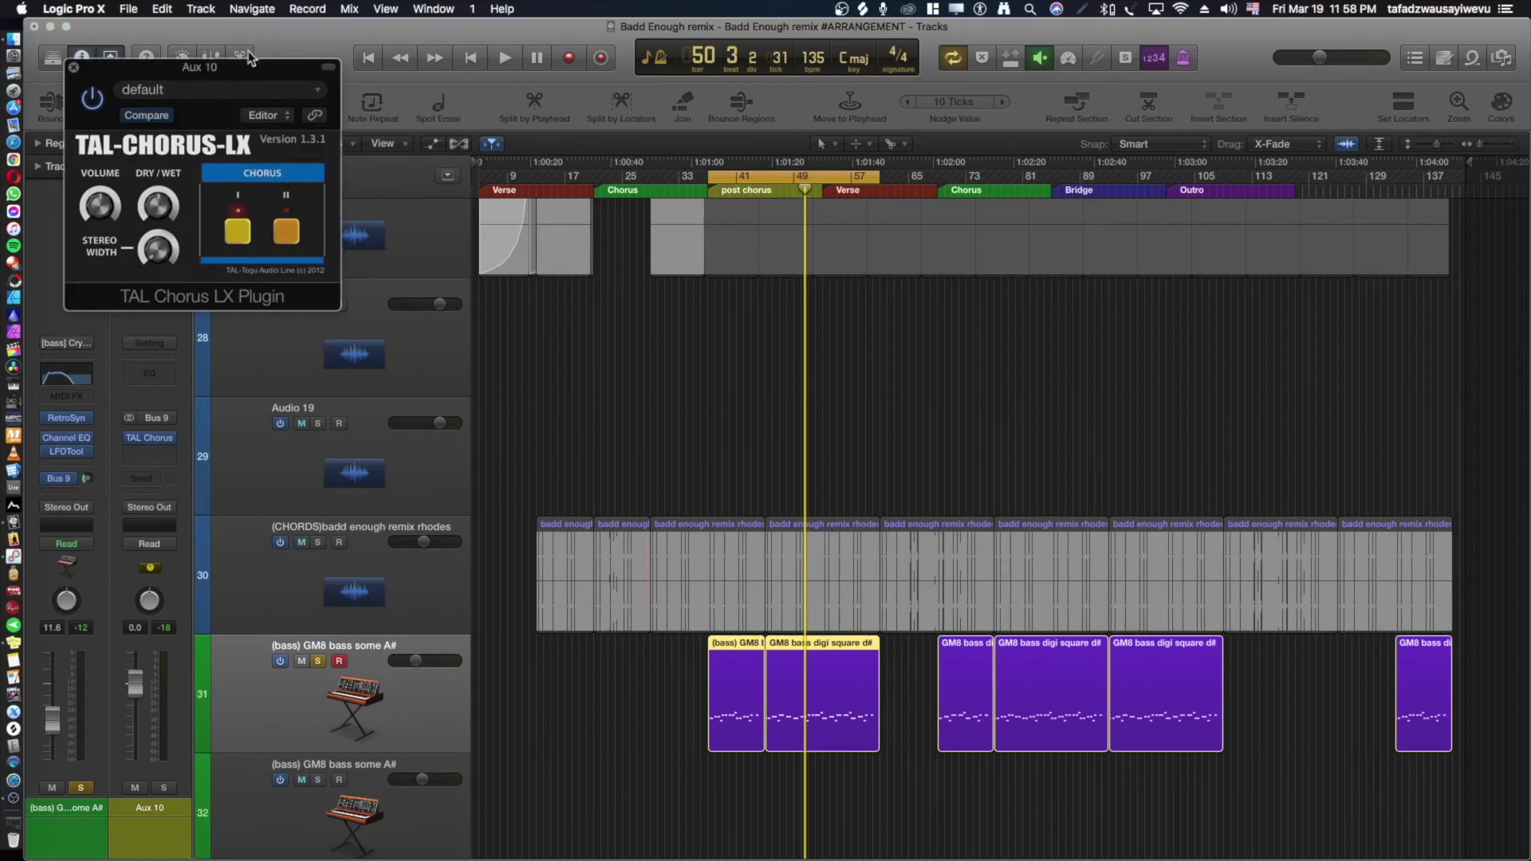
{"action": "left_click_drag", "start_coordinate": [239, 77], "coordinate": [650, 177]}
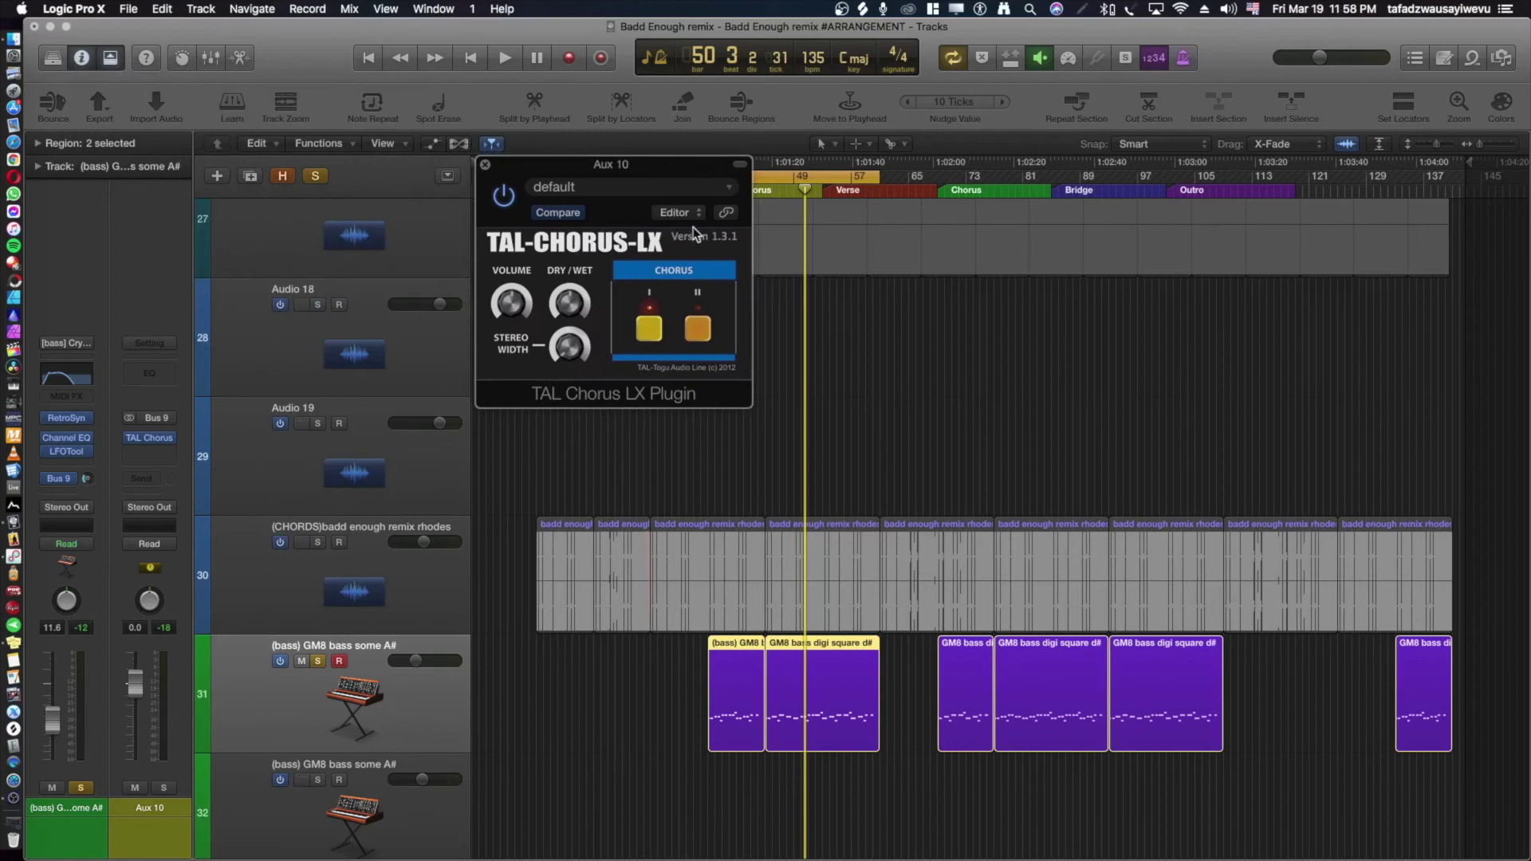
{"action": "left_click", "coordinate": [486, 165]}
{"action": "scroll", "coordinate": [364, 650], "scroll_direction": "down", "scroll_amount": 1}
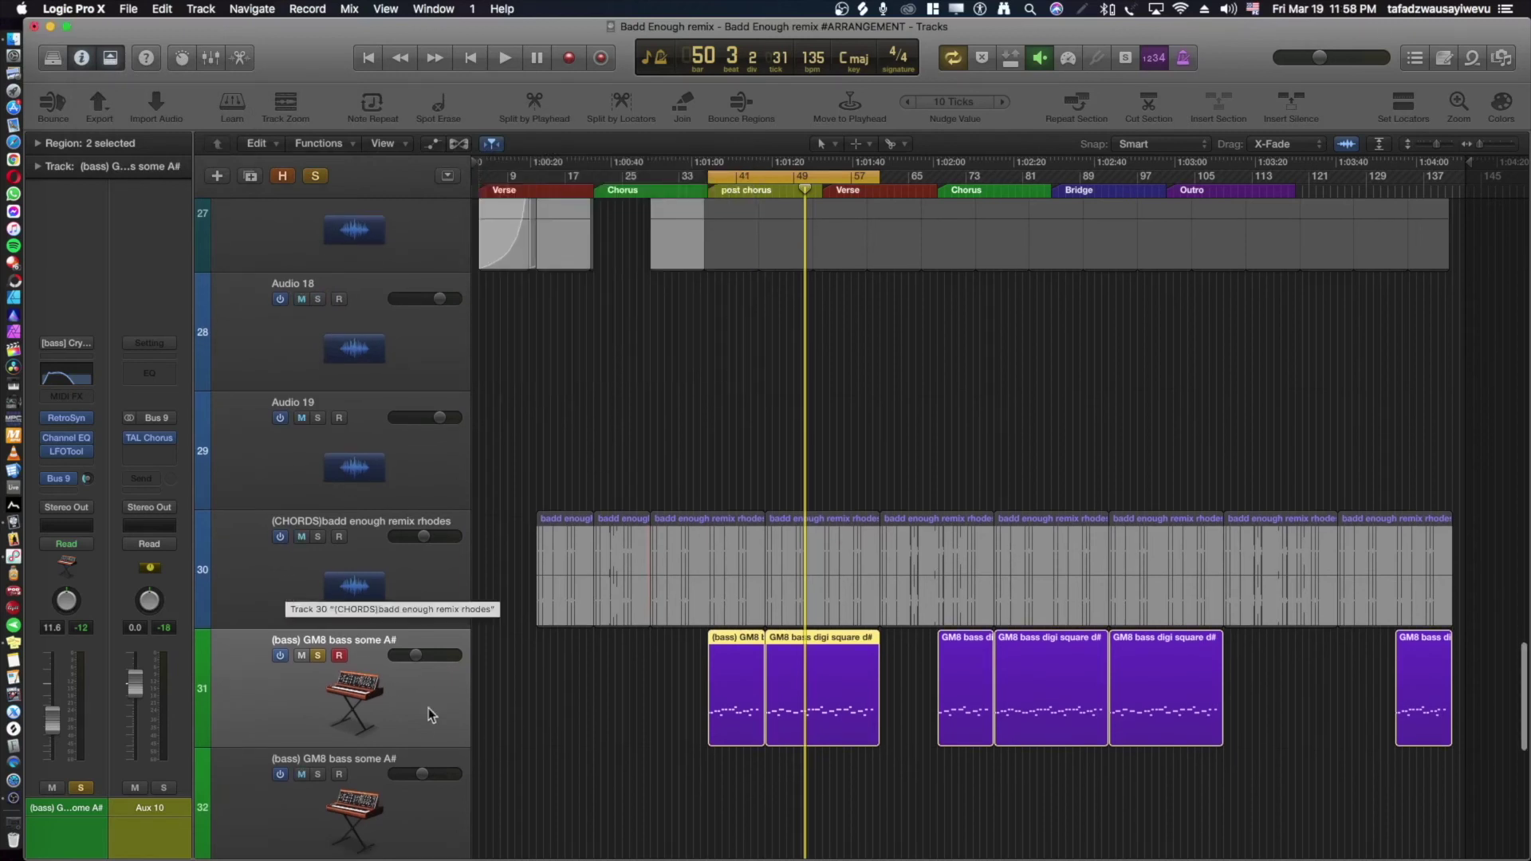
{"action": "left_click", "coordinate": [69, 453]}
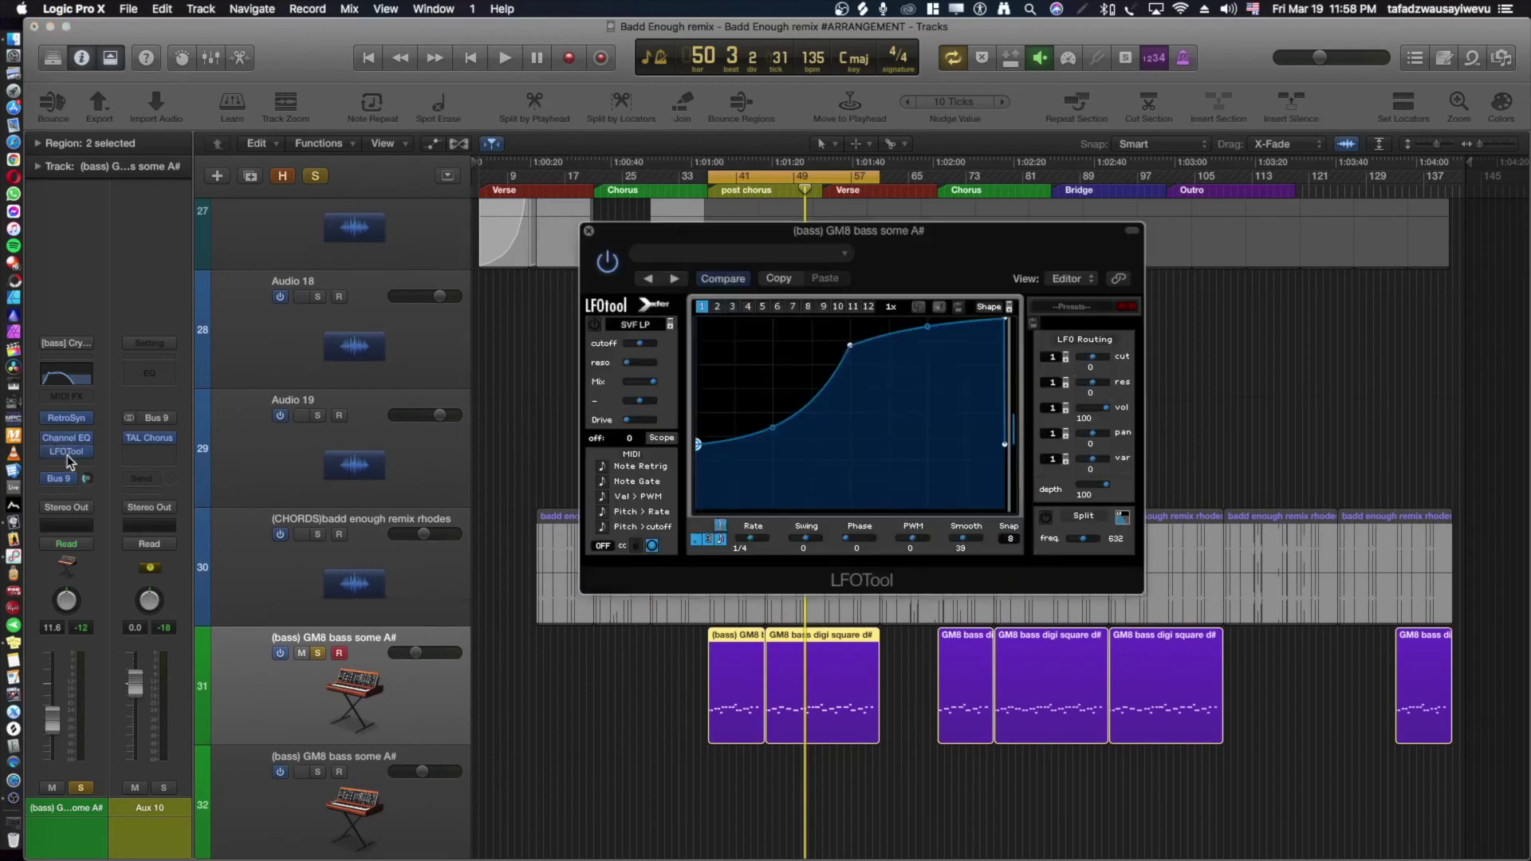
{"action": "left_click", "coordinate": [588, 231]}
Play the soloed bass from bar 37, add KIK SNARE to the solo, and jump playback to its first region.
{"action": "scroll", "coordinate": [398, 354], "scroll_direction": "up", "scroll_amount": 20}
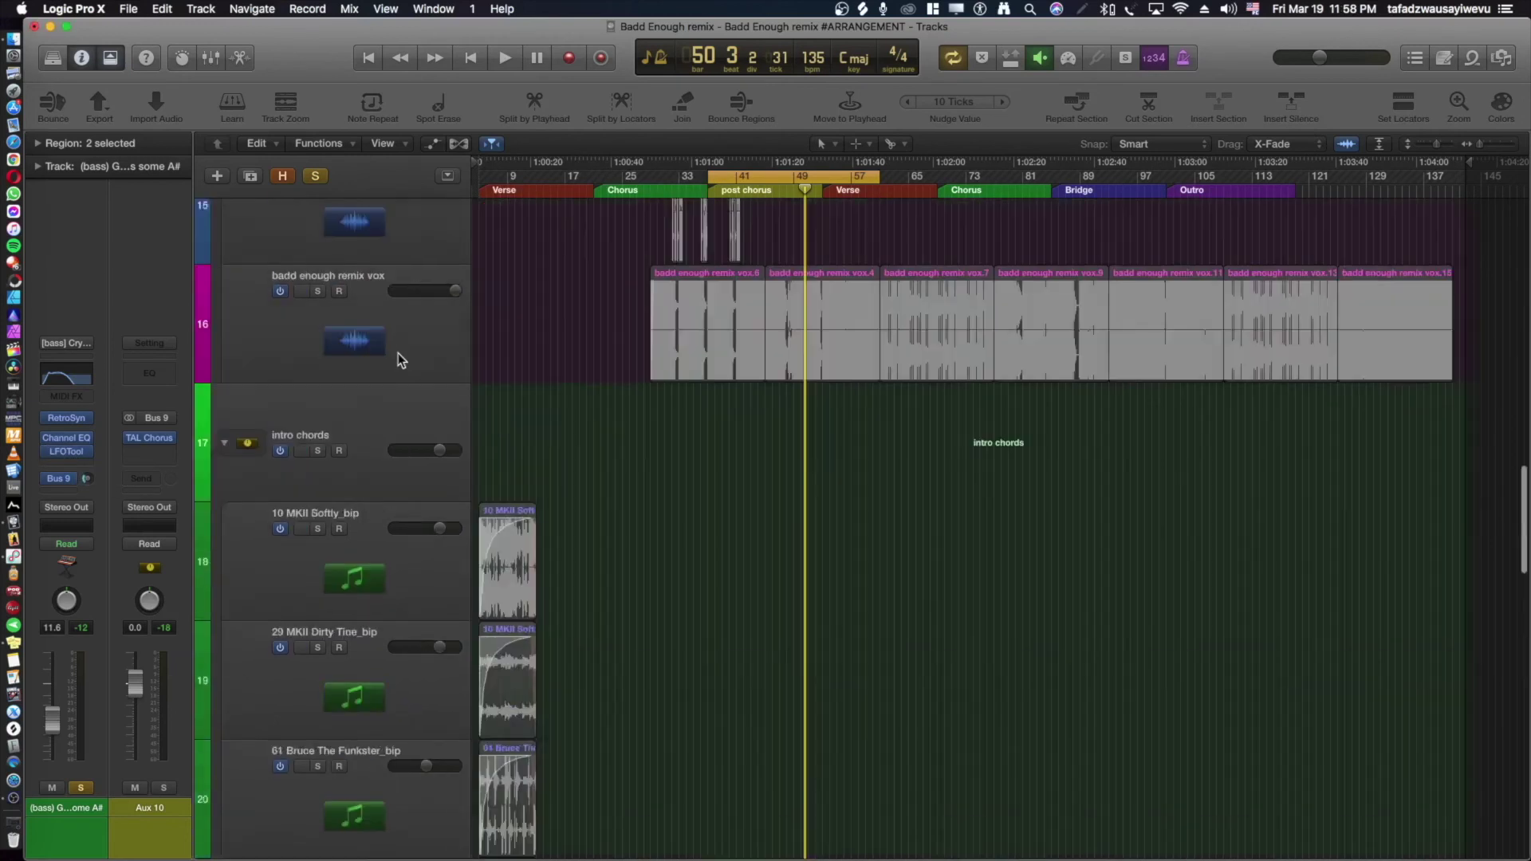
{"action": "scroll", "coordinate": [399, 358], "scroll_direction": "down", "scroll_amount": 20}
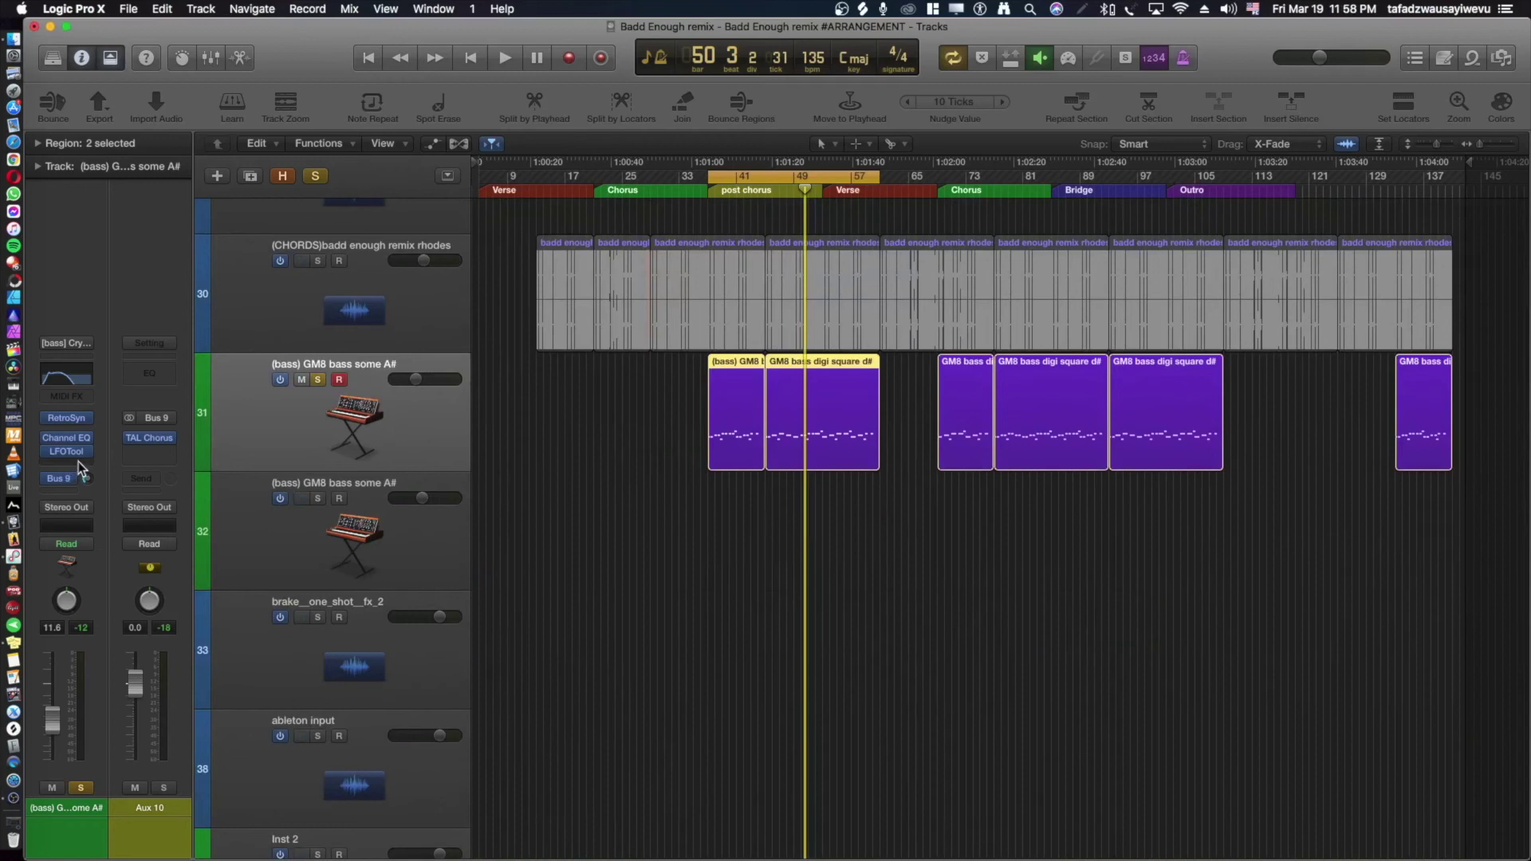
{"action": "key", "text": "space"}
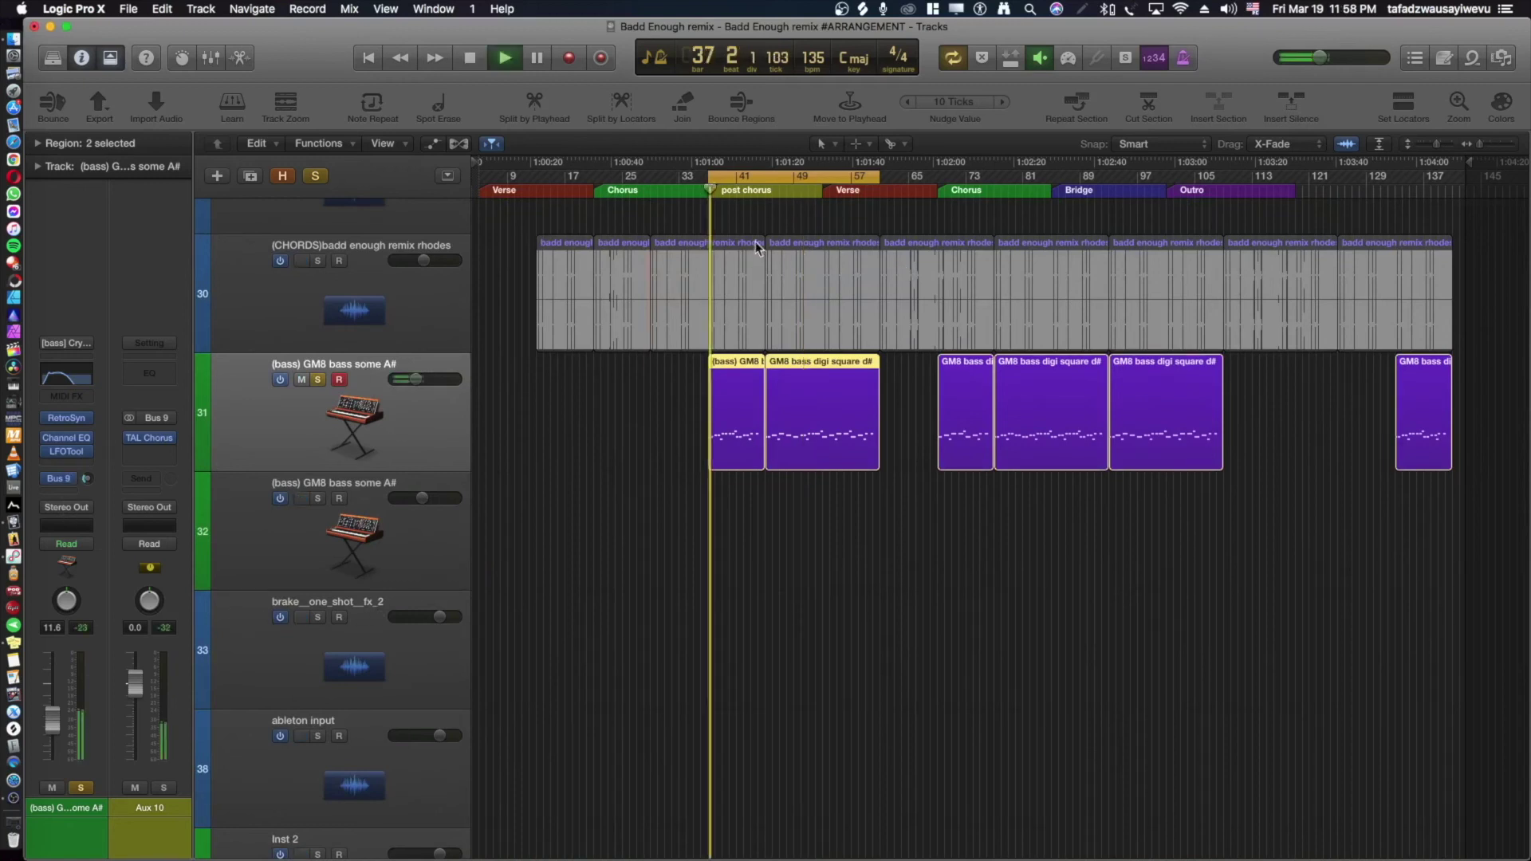
{"action": "scroll", "coordinate": [265, 511], "scroll_direction": "up", "scroll_amount": 20}
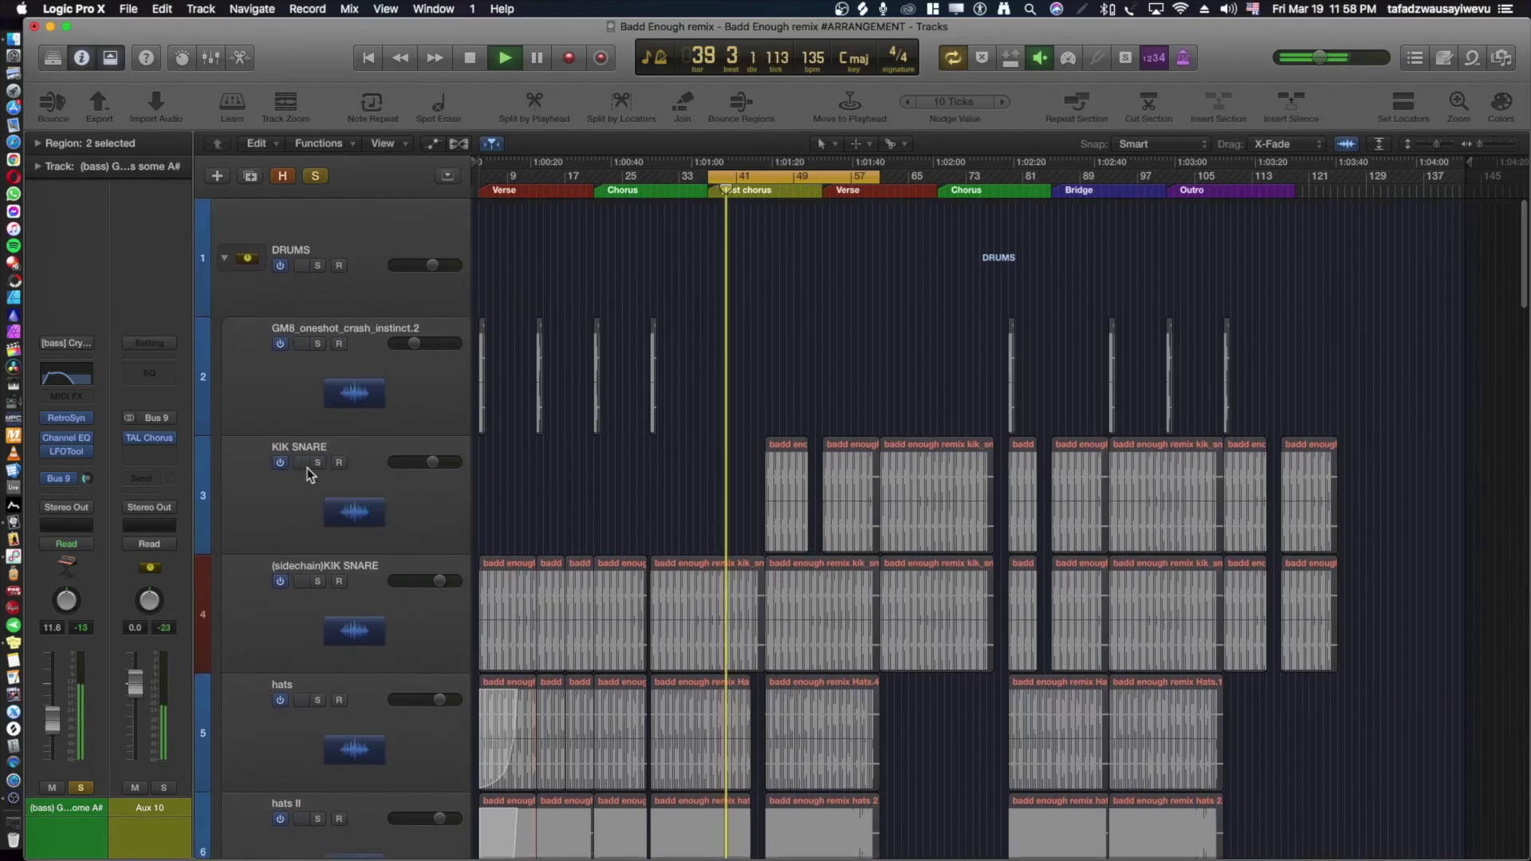
{"action": "left_click", "coordinate": [318, 463]}
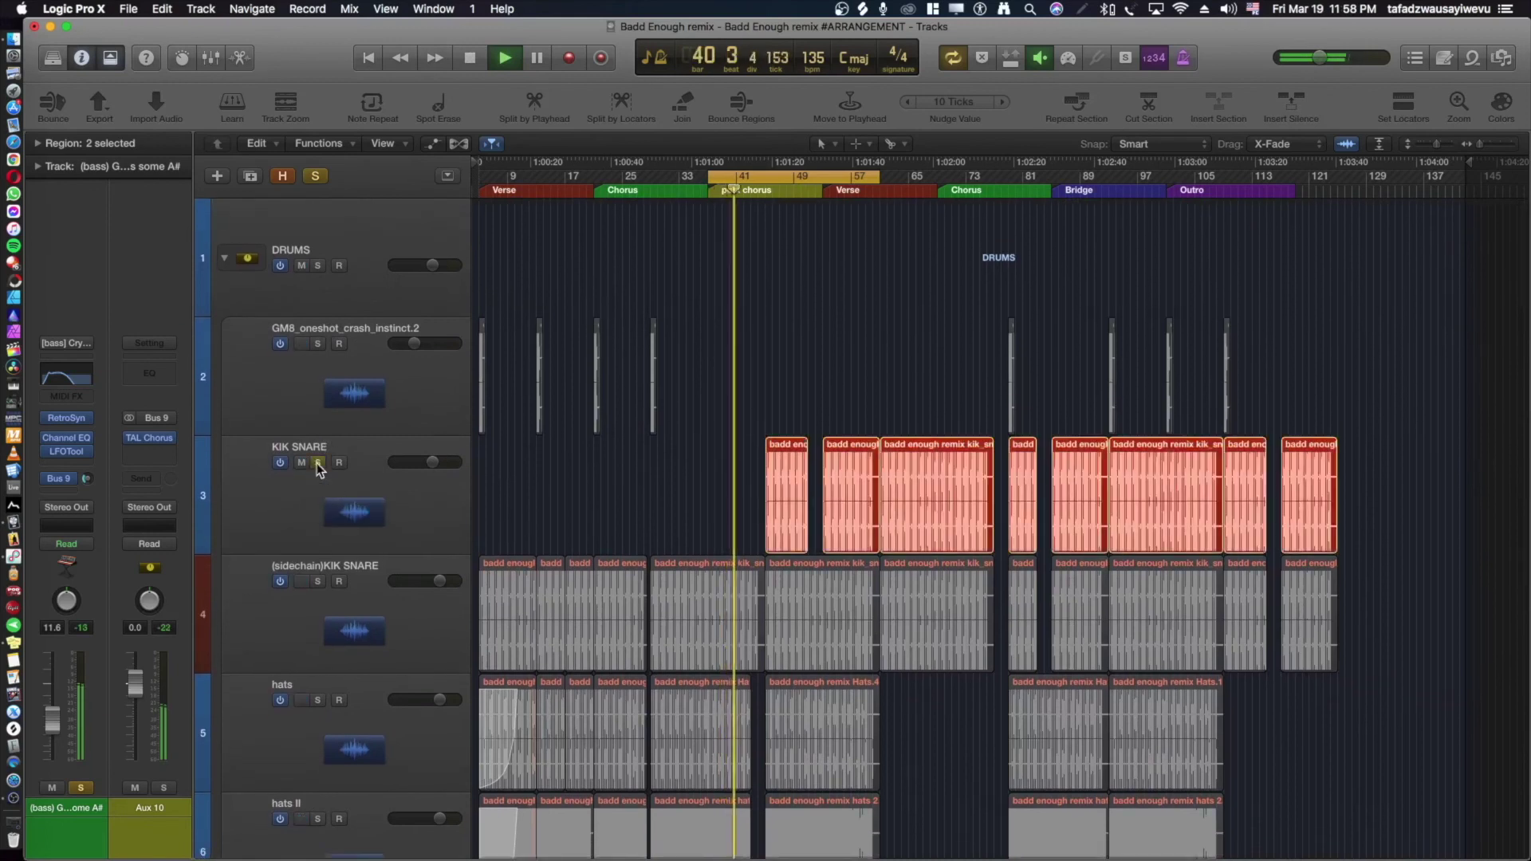
{"action": "left_click", "coordinate": [775, 192]}
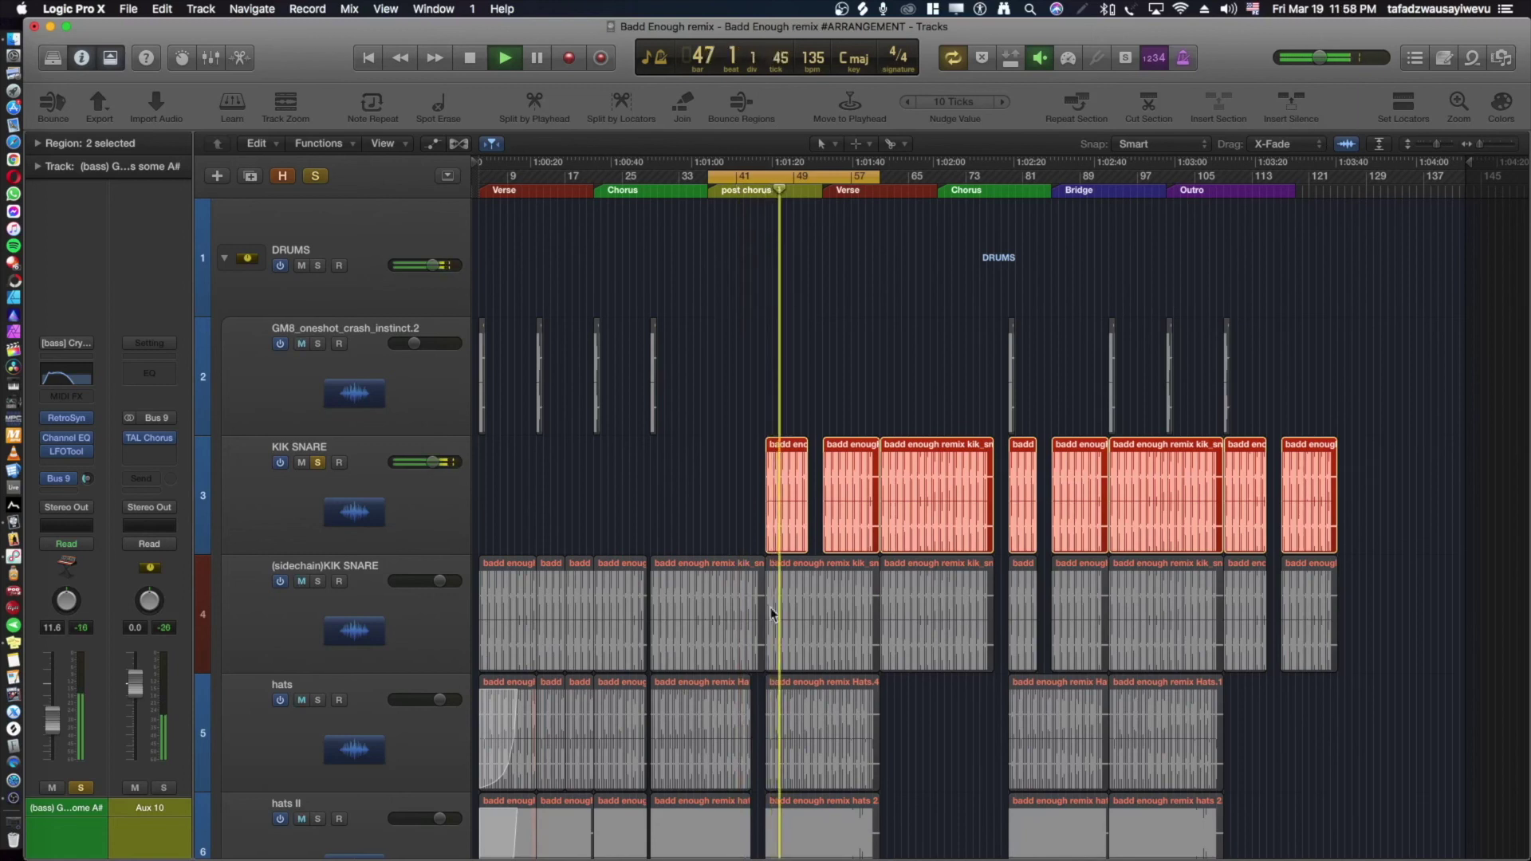
Audition hats, (sidechain)KIK SNARE, hats II, cowbell I, cowbells II and percs by adding them to the solo, and stop playback.
{"action": "scroll", "coordinate": [678, 740], "scroll_direction": "down", "scroll_amount": 4}
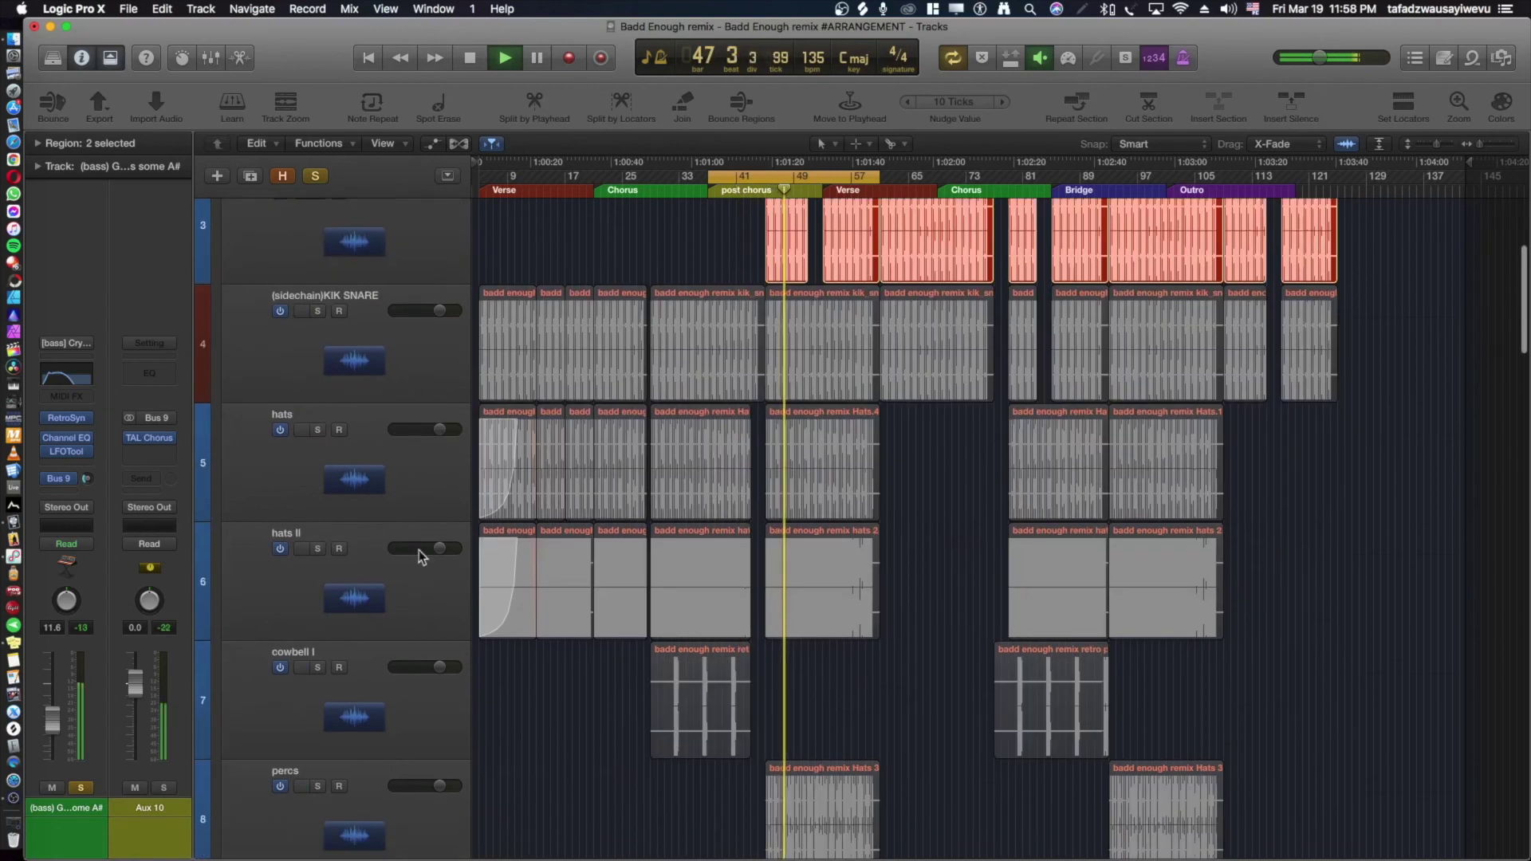
{"action": "left_click", "coordinate": [318, 429]}
{"action": "left_click", "coordinate": [317, 311]}
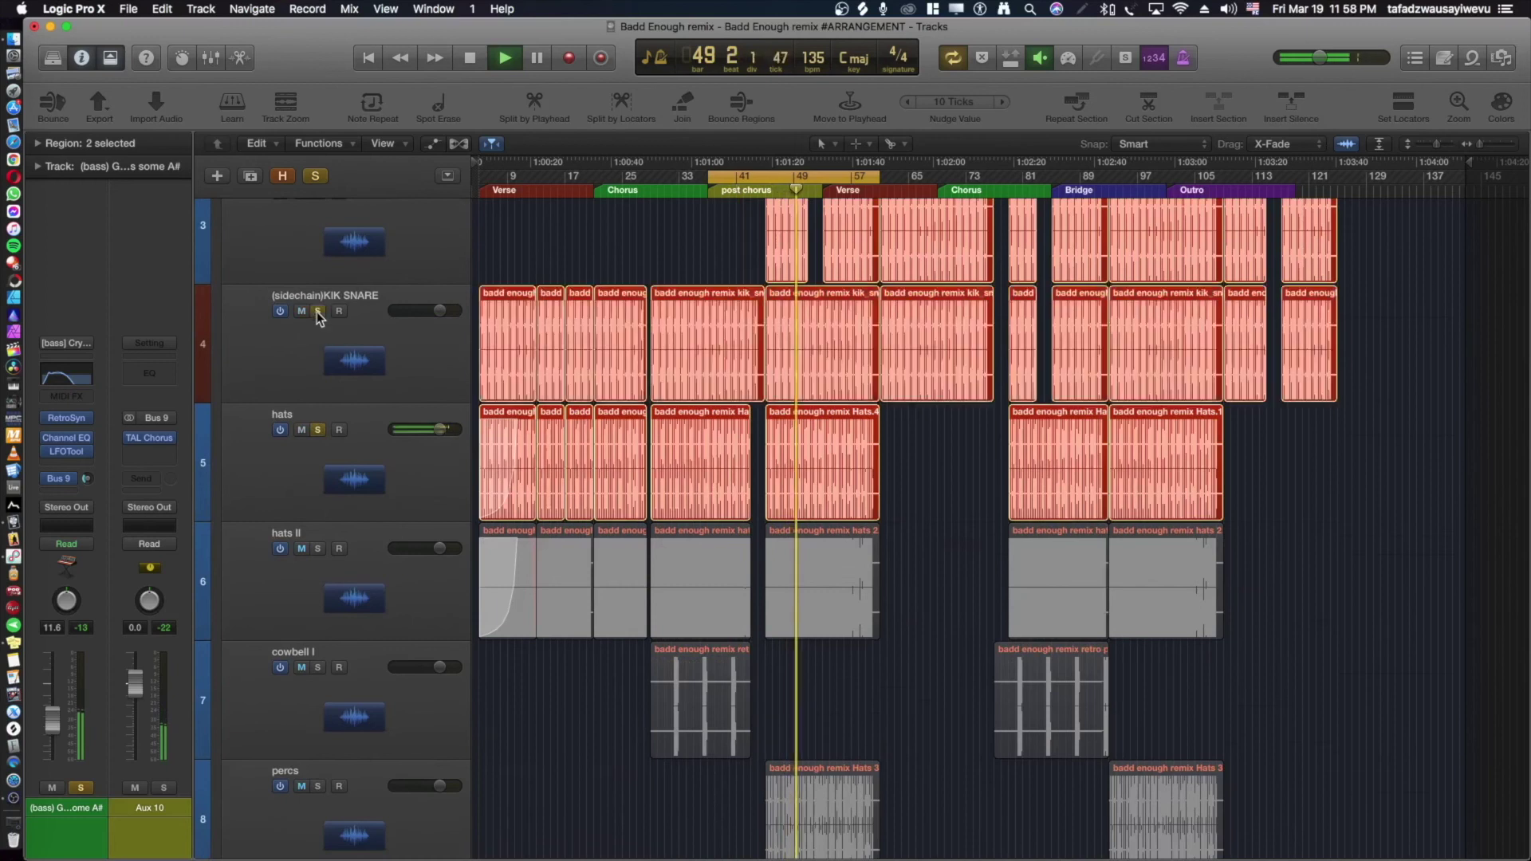
{"action": "left_click", "coordinate": [318, 548]}
{"action": "left_click", "coordinate": [317, 667]}
{"action": "scroll", "coordinate": [323, 674], "scroll_direction": "down", "scroll_amount": 4}
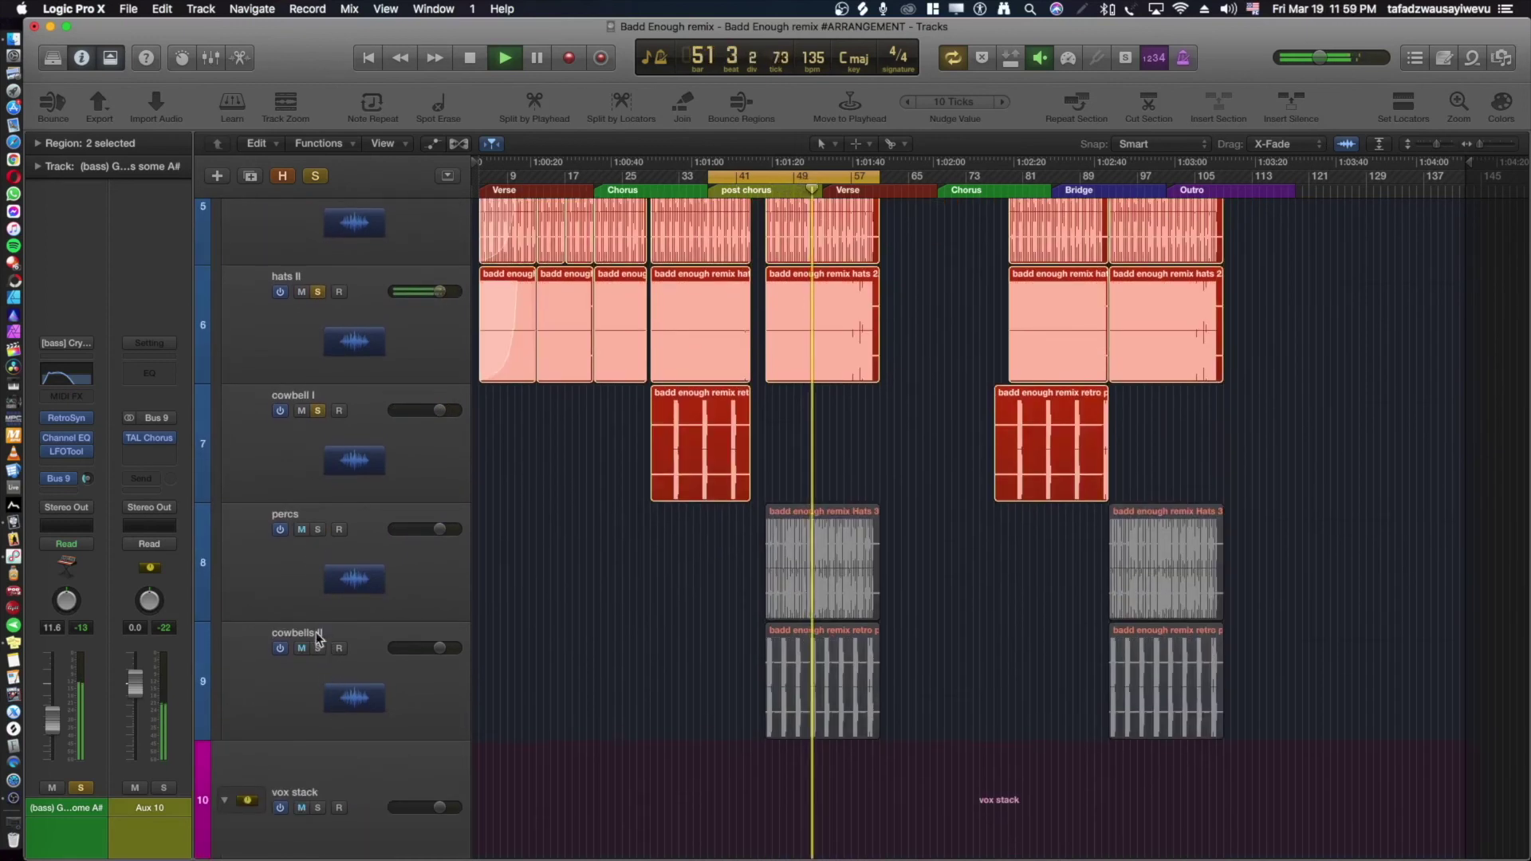
{"action": "left_click", "coordinate": [317, 649]}
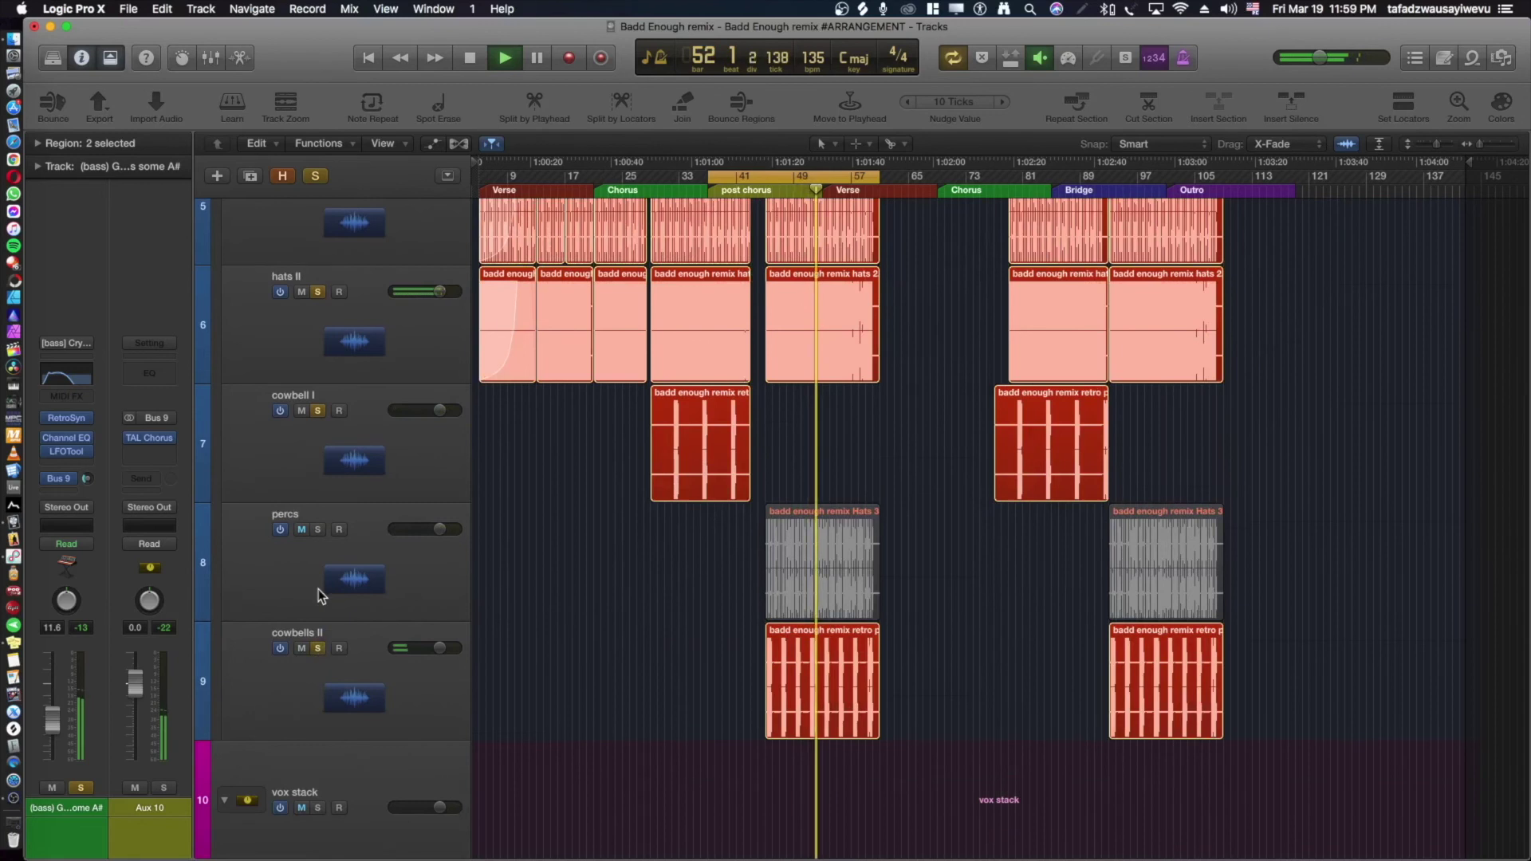
{"action": "left_click", "coordinate": [317, 530]}
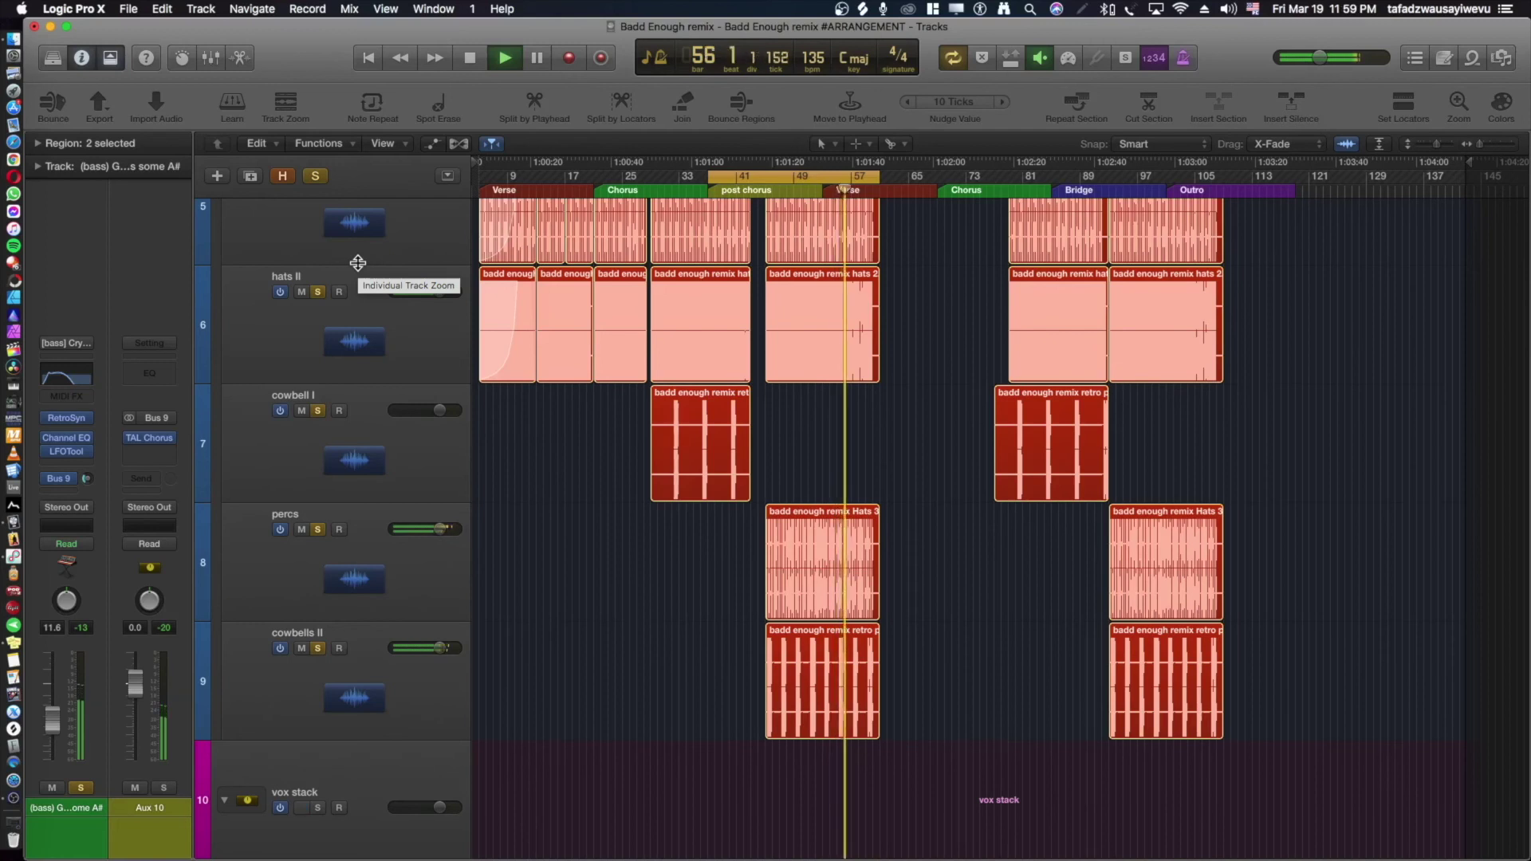
{"action": "key", "text": "space"}
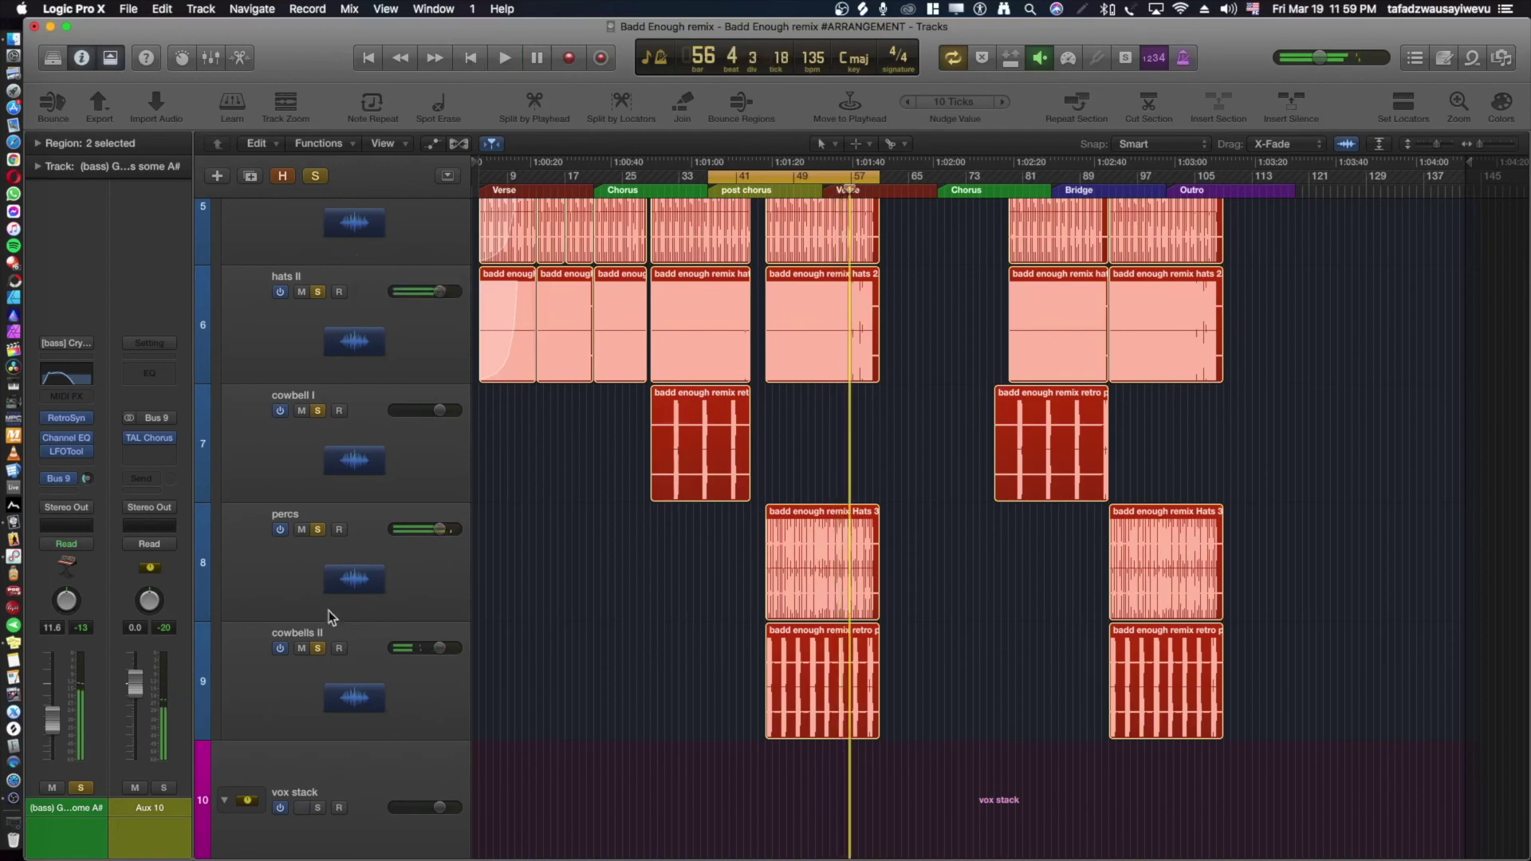
Clear all solos, solo only the percs track, move the cycle start to bar 45, and play it briefly.
{"action": "left_click", "coordinate": [343, 590]}
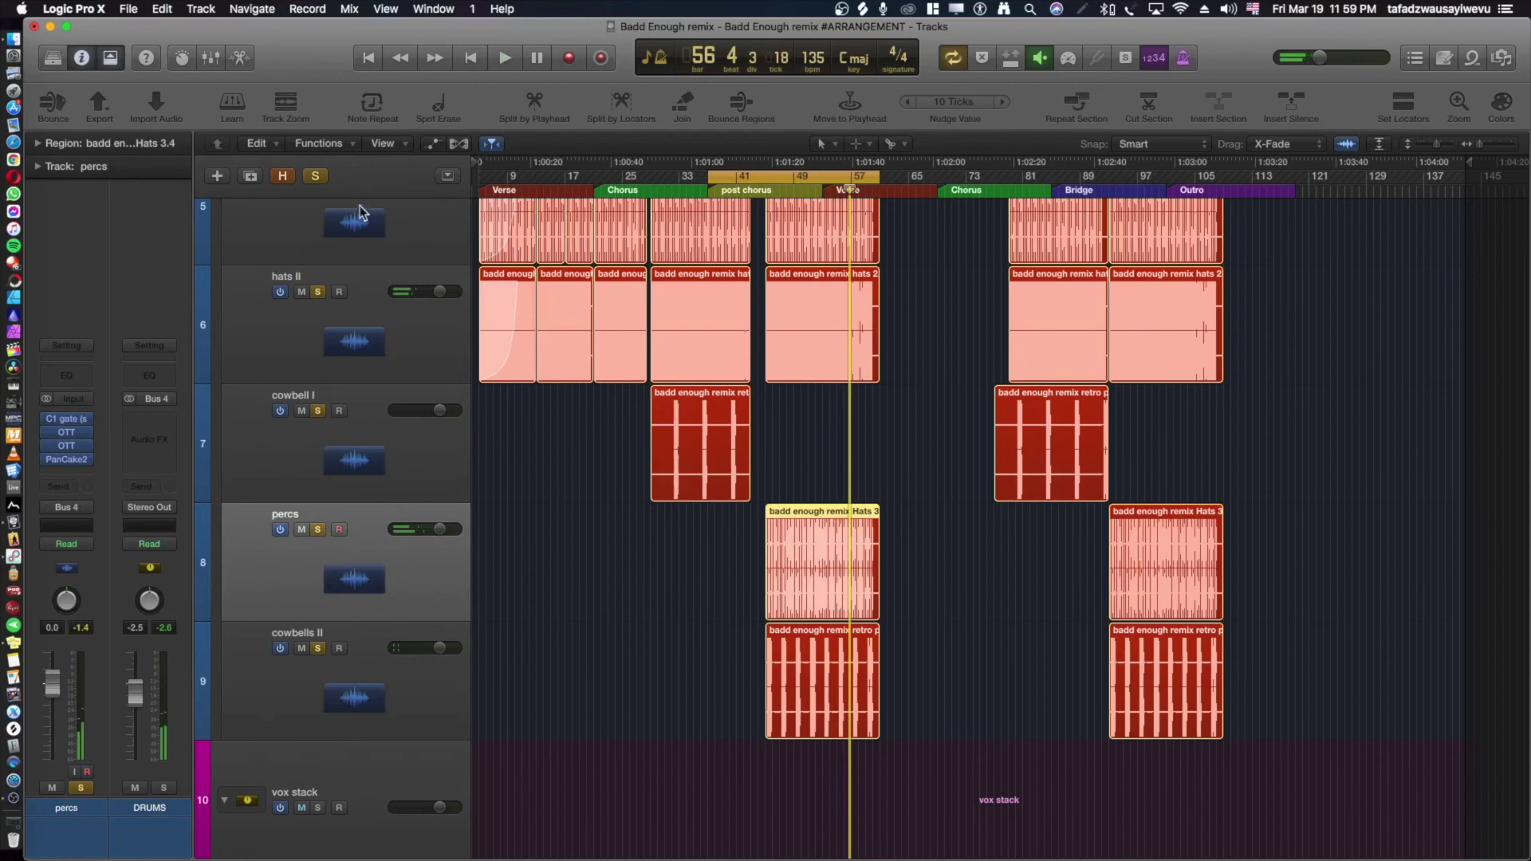
{"action": "left_click", "coordinate": [320, 177]}
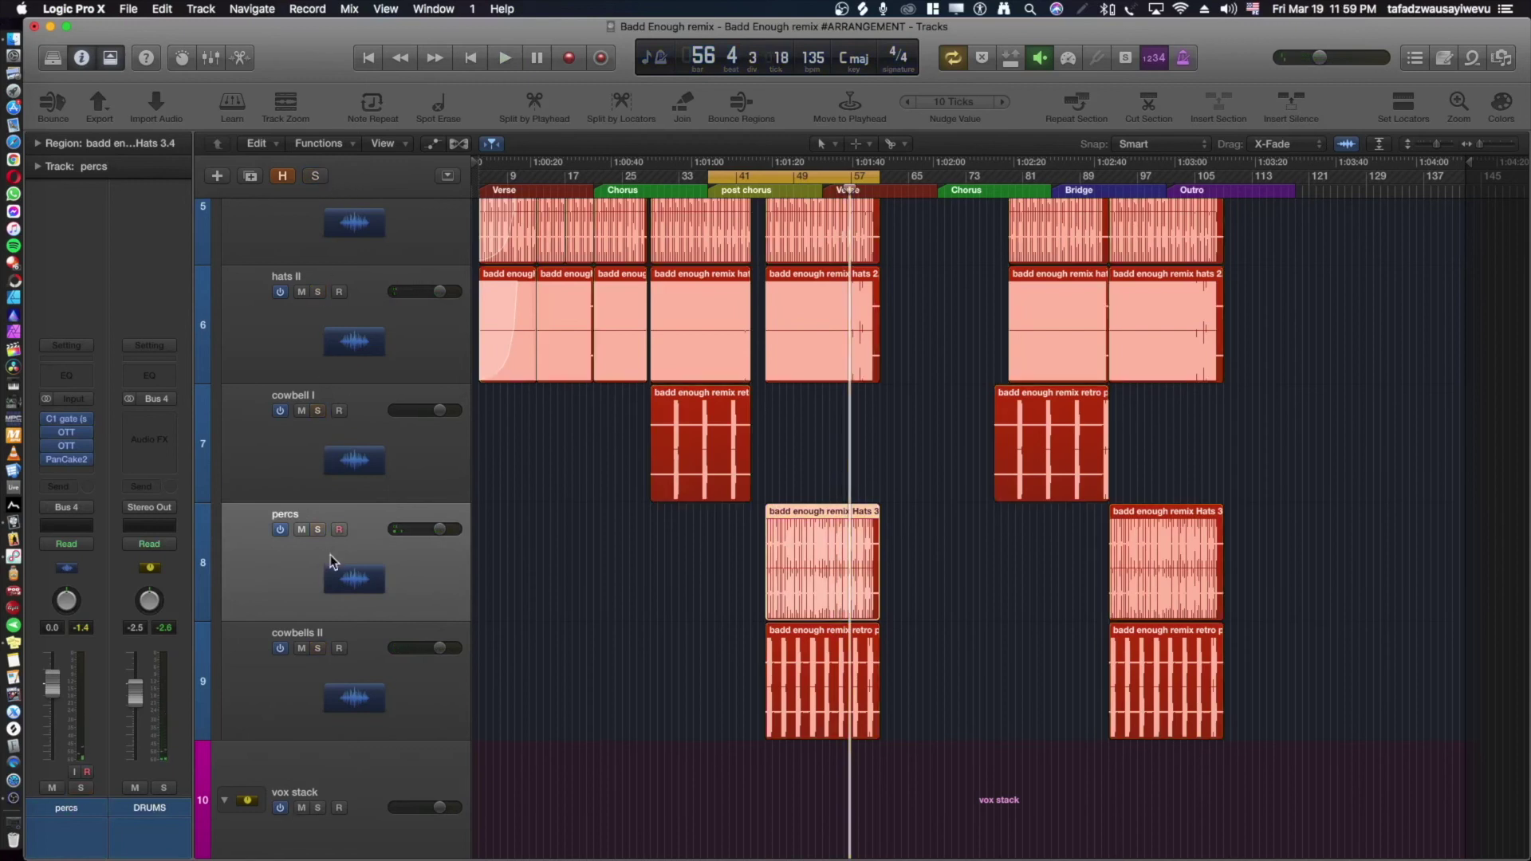
{"action": "left_click", "coordinate": [318, 530]}
{"action": "left_click_drag", "start_coordinate": [710, 176], "coordinate": [765, 181]}
{"action": "key", "text": "space"}
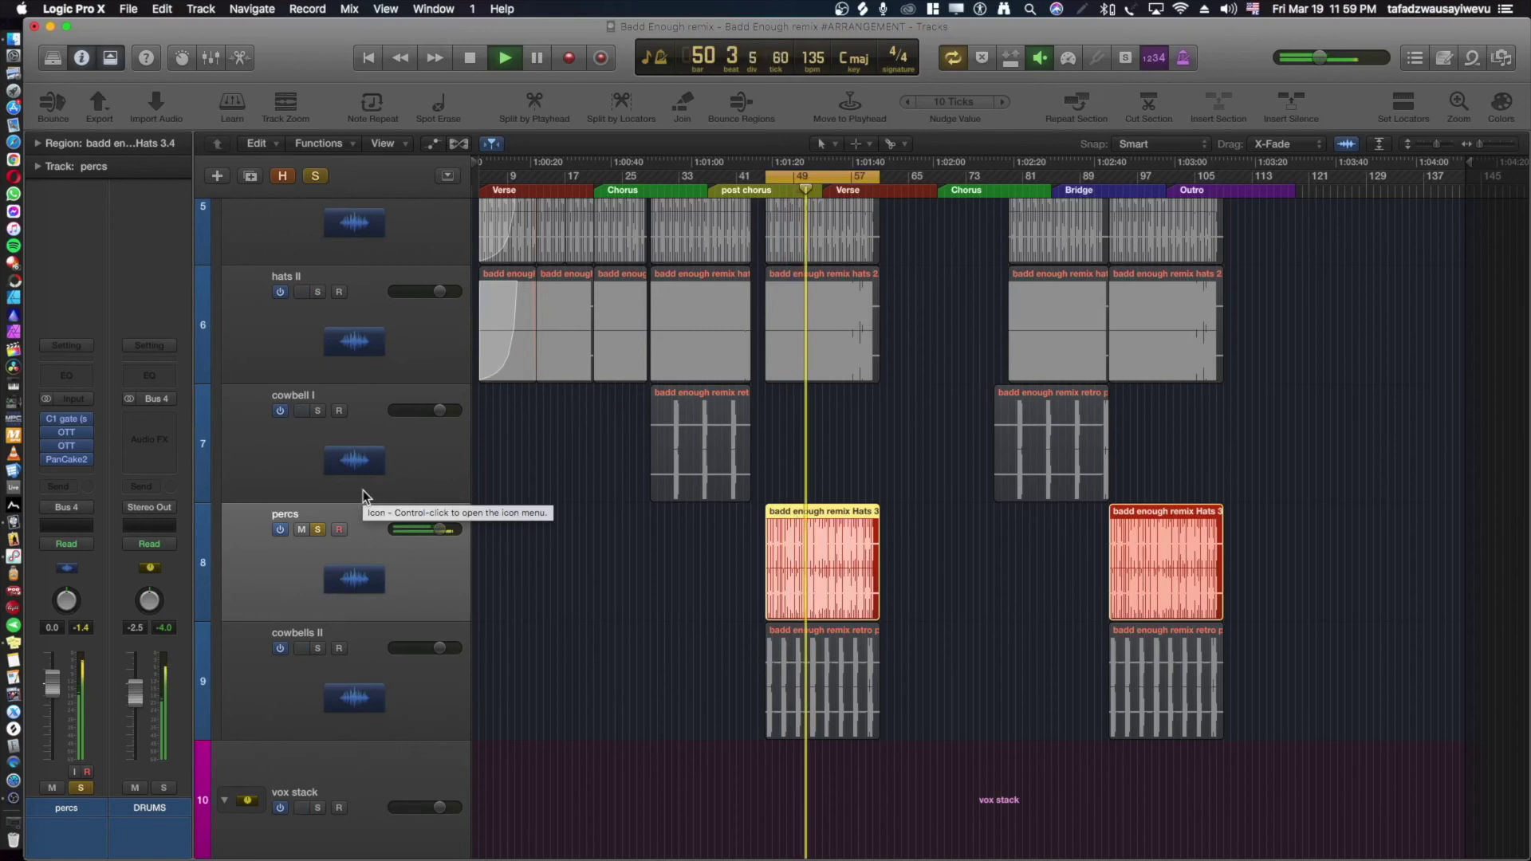
{"action": "key", "text": "space"}
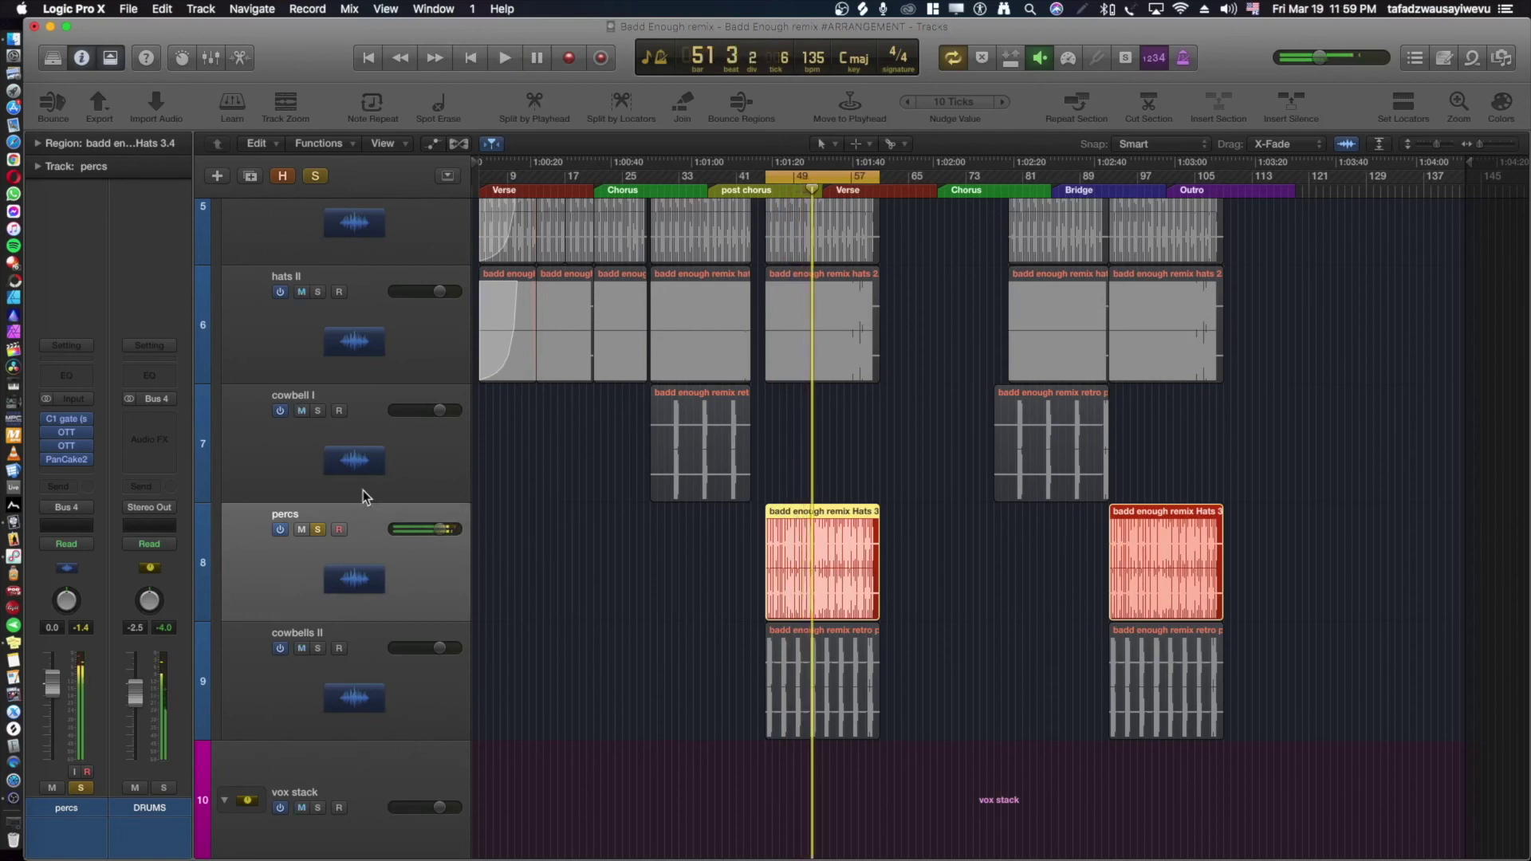
Inspect PanCake2 on the percs track during playback, close it, and open the track's C1 gate.
{"action": "left_click", "coordinate": [64, 459]}
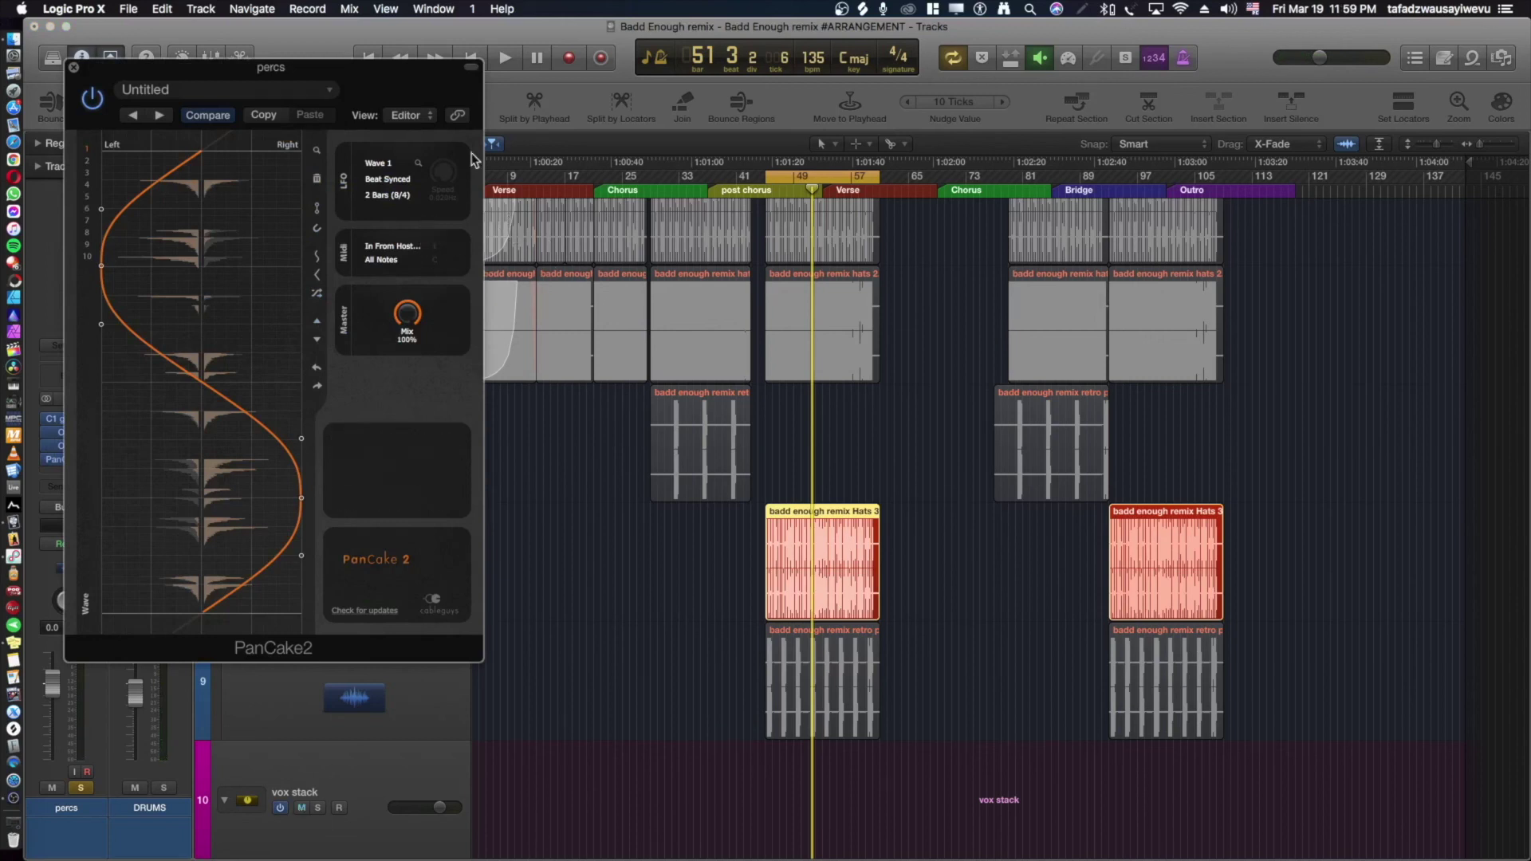
{"action": "key", "text": "space"}
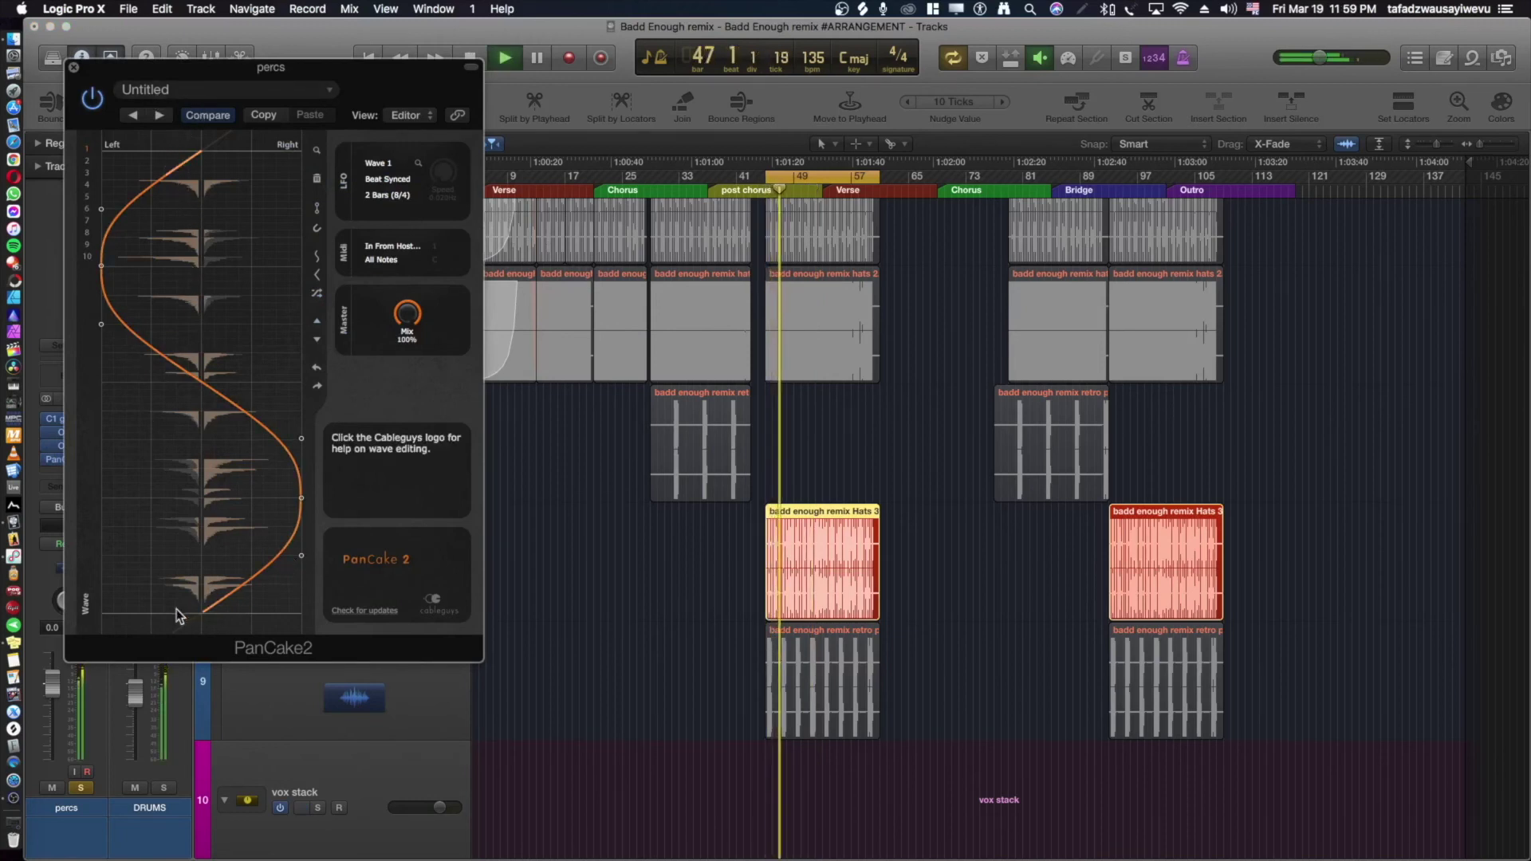
{"action": "key", "text": "space"}
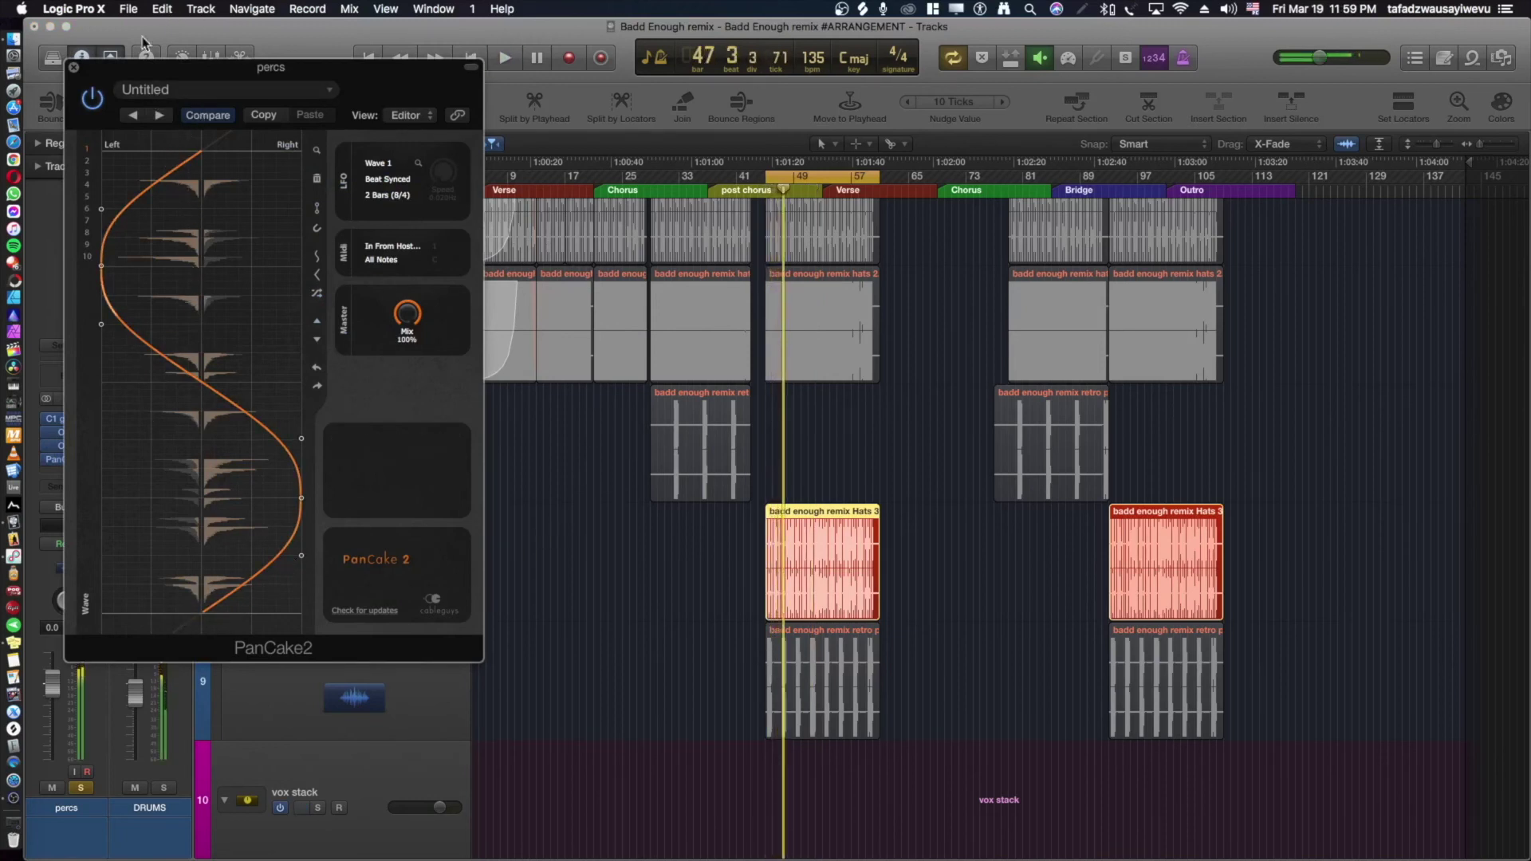
{"action": "left_click", "coordinate": [74, 69]}
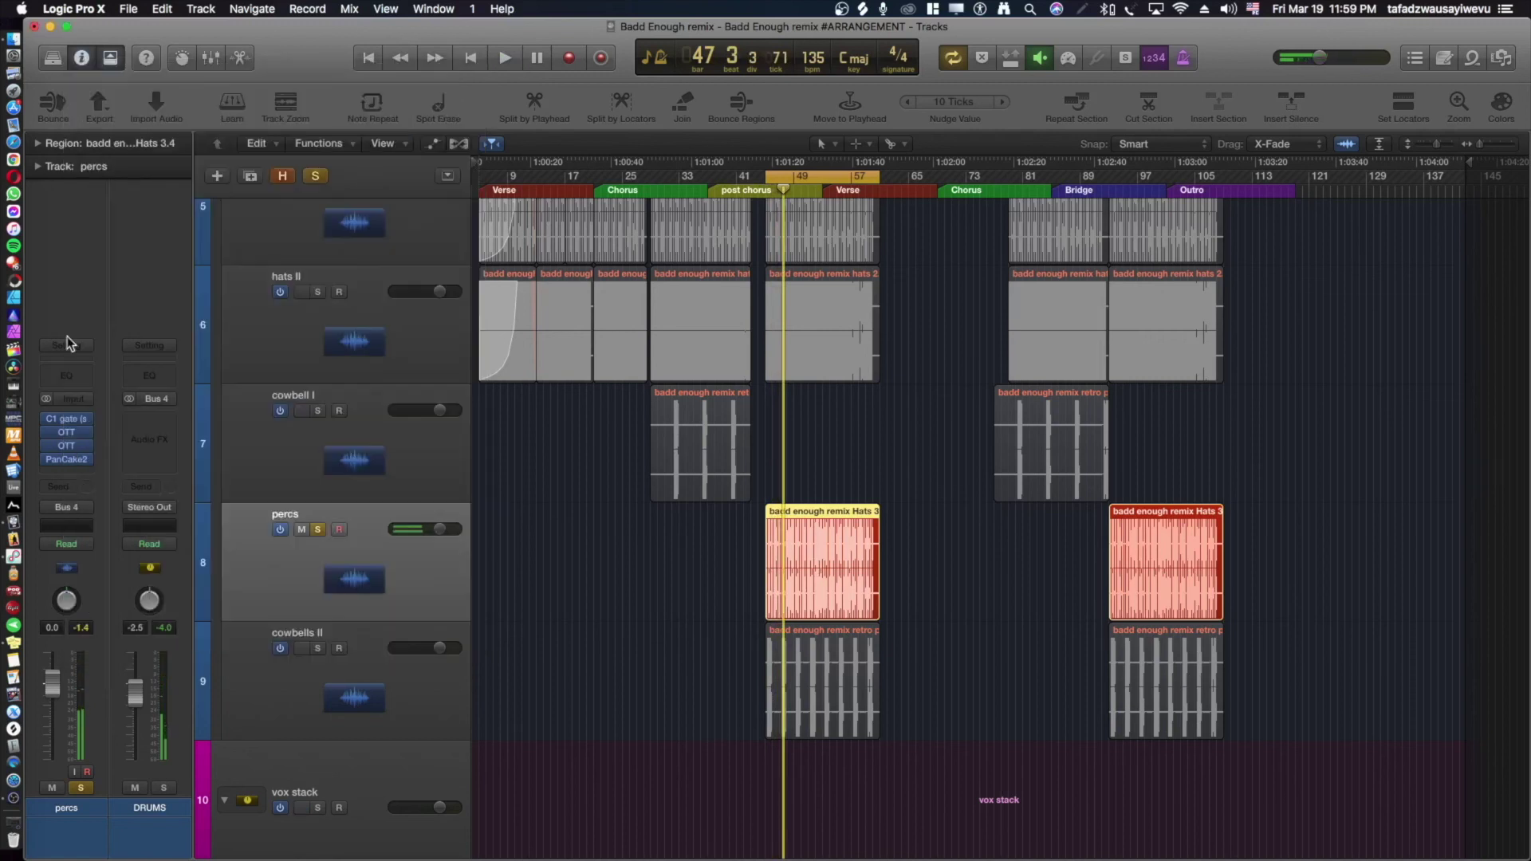
{"action": "left_click", "coordinate": [70, 420]}
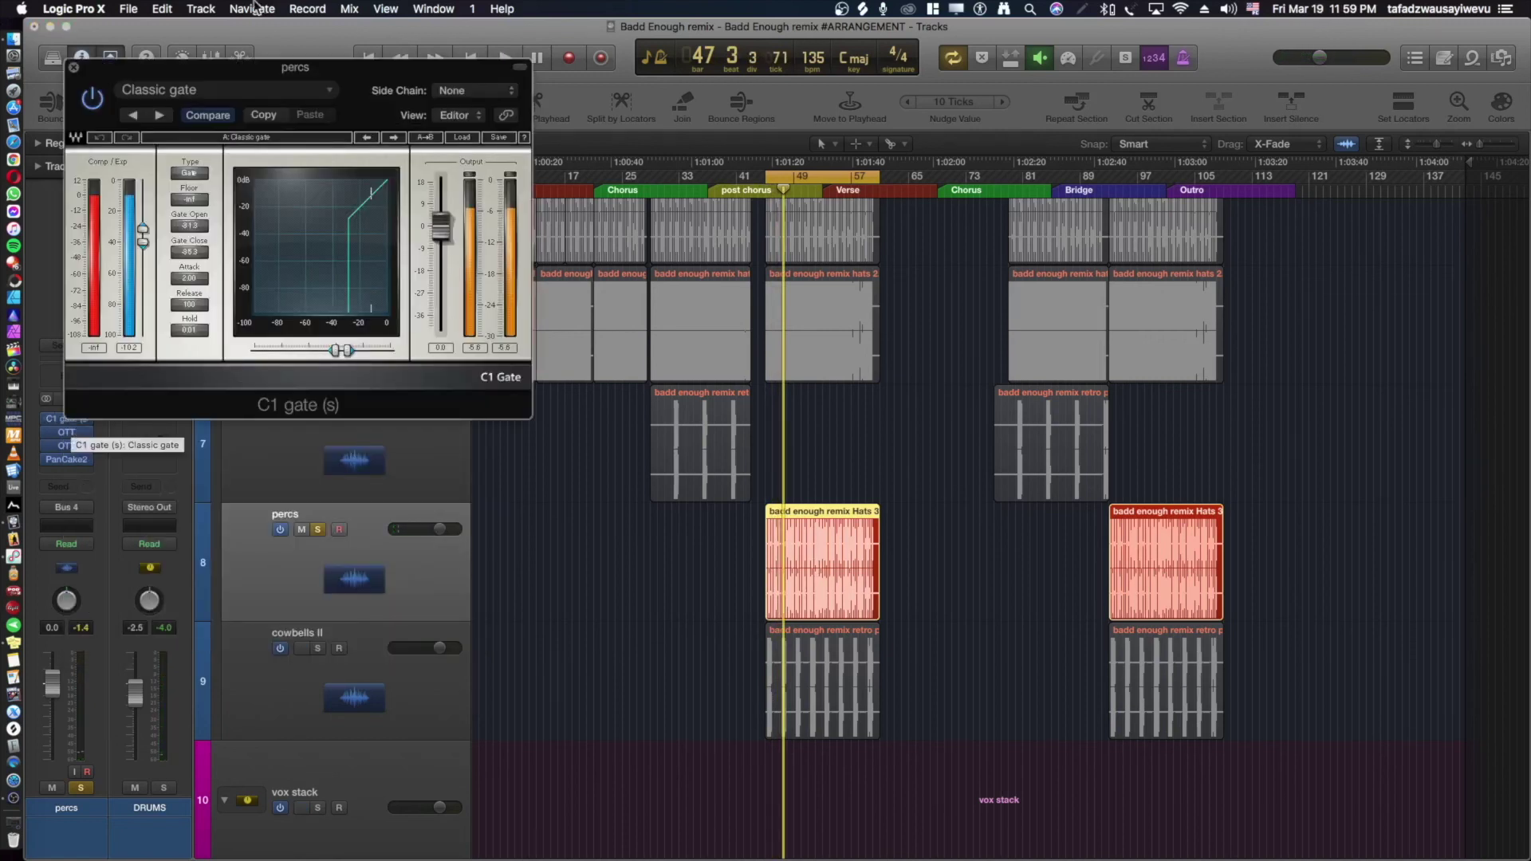
Close the C1 gate, inspect the first OTT compressor on the percs track, and open the track's second OTT.
{"action": "left_click", "coordinate": [73, 69]}
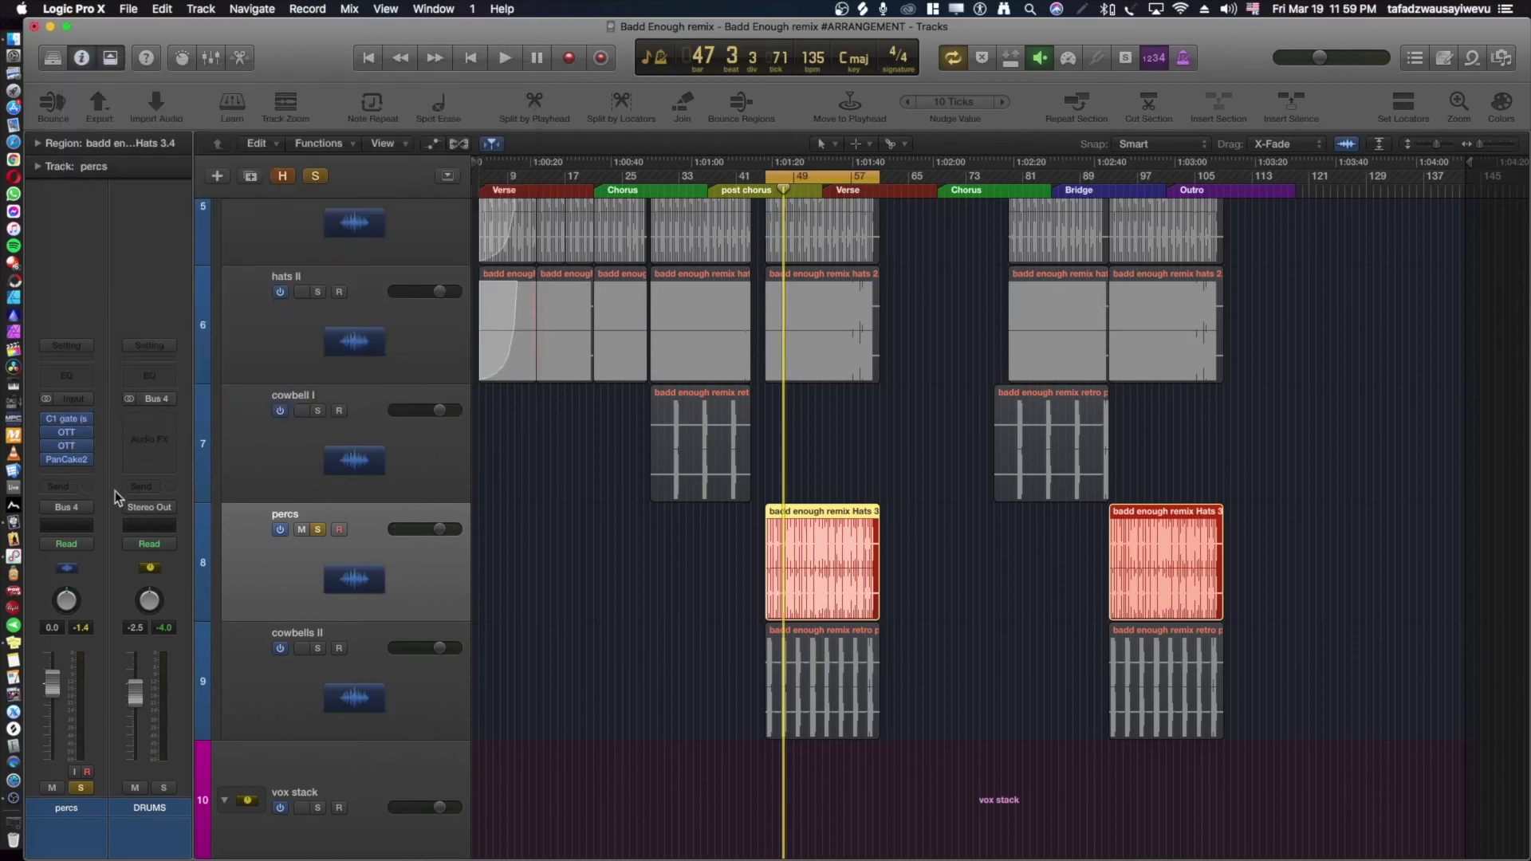
{"action": "left_click", "coordinate": [69, 444]}
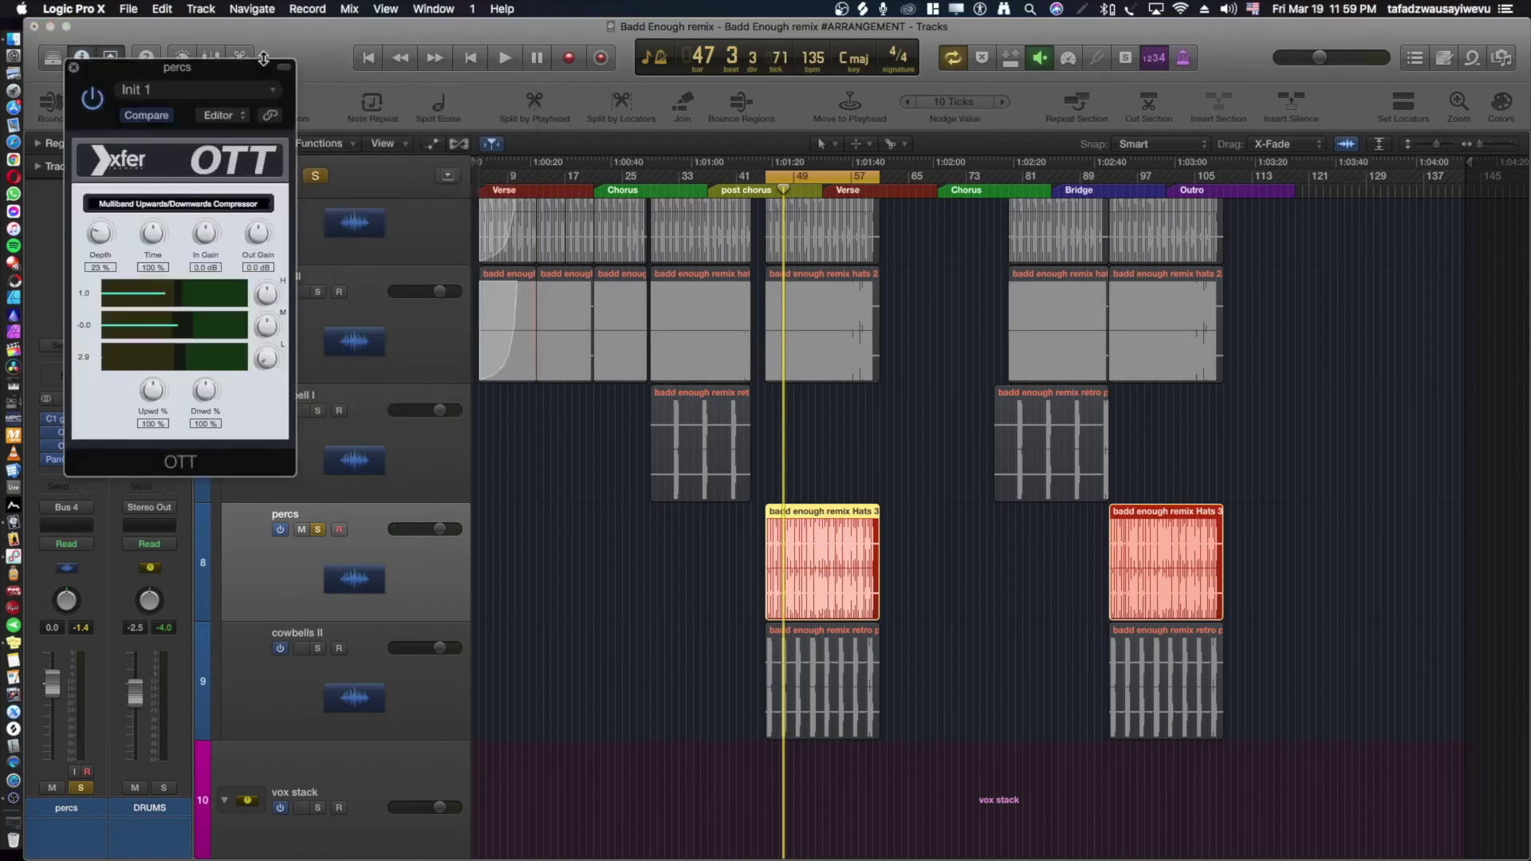
{"action": "left_click", "coordinate": [73, 69]}
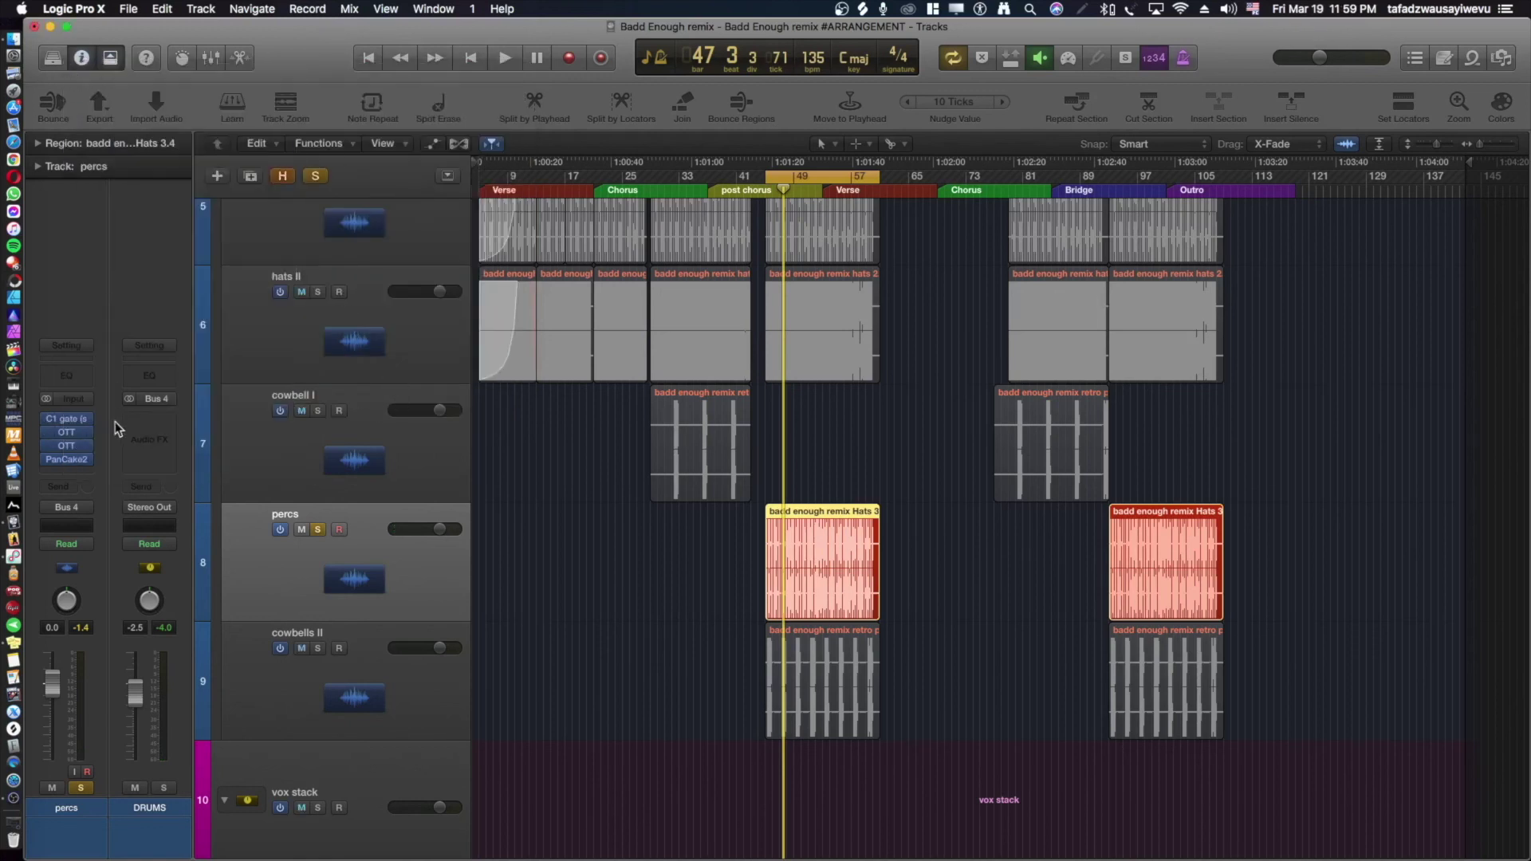
{"action": "left_click", "coordinate": [68, 444]}
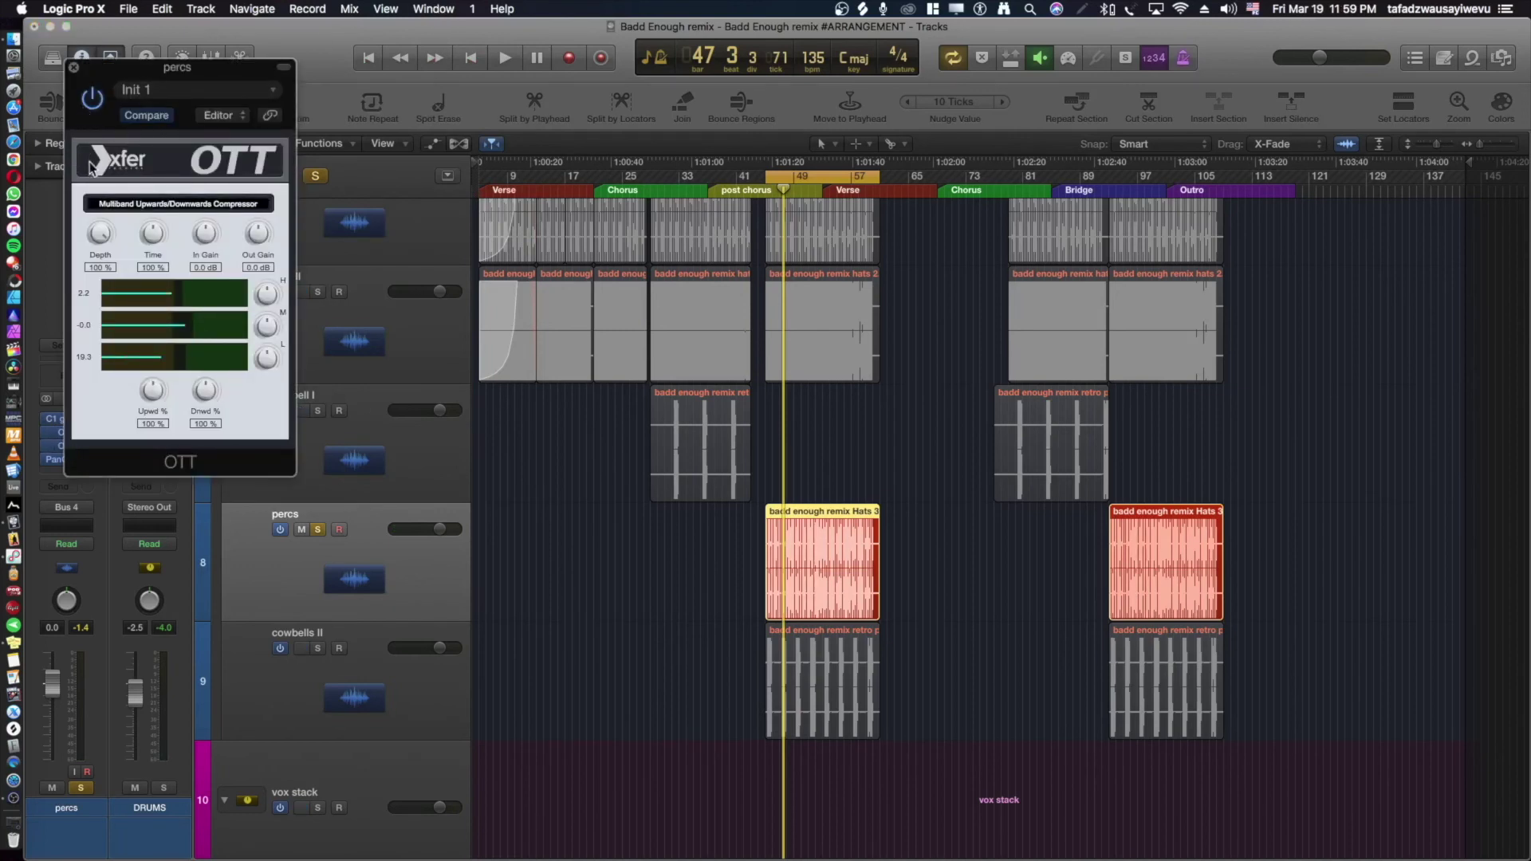
Audition the soloed percs track in short playback passes from bar 45 with its second OTT open.
{"action": "key", "text": "space"}
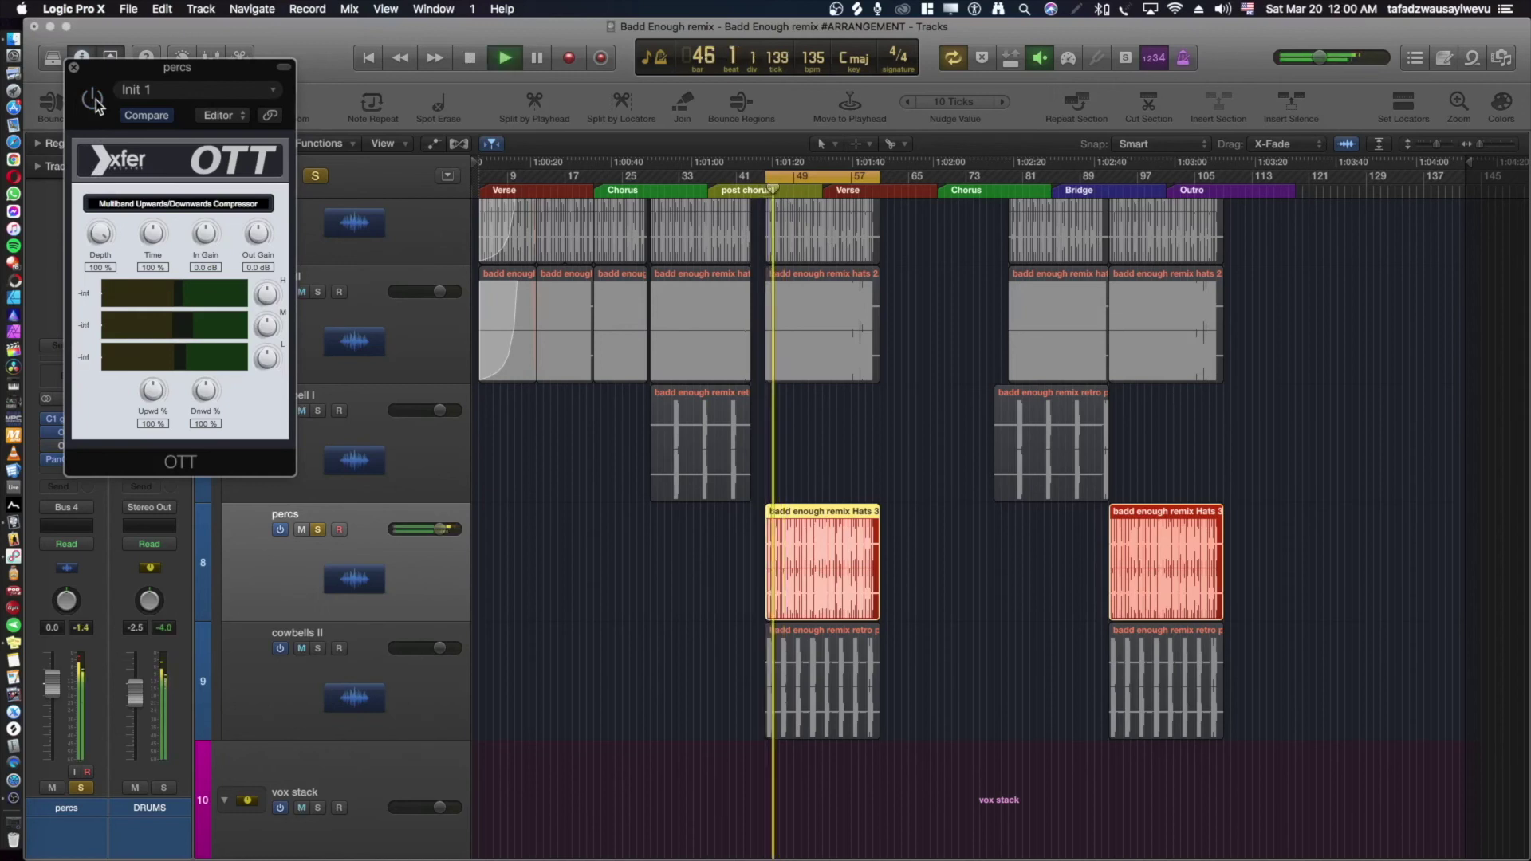
{"action": "key", "text": "space"}
{"action": "key", "text": "space"}
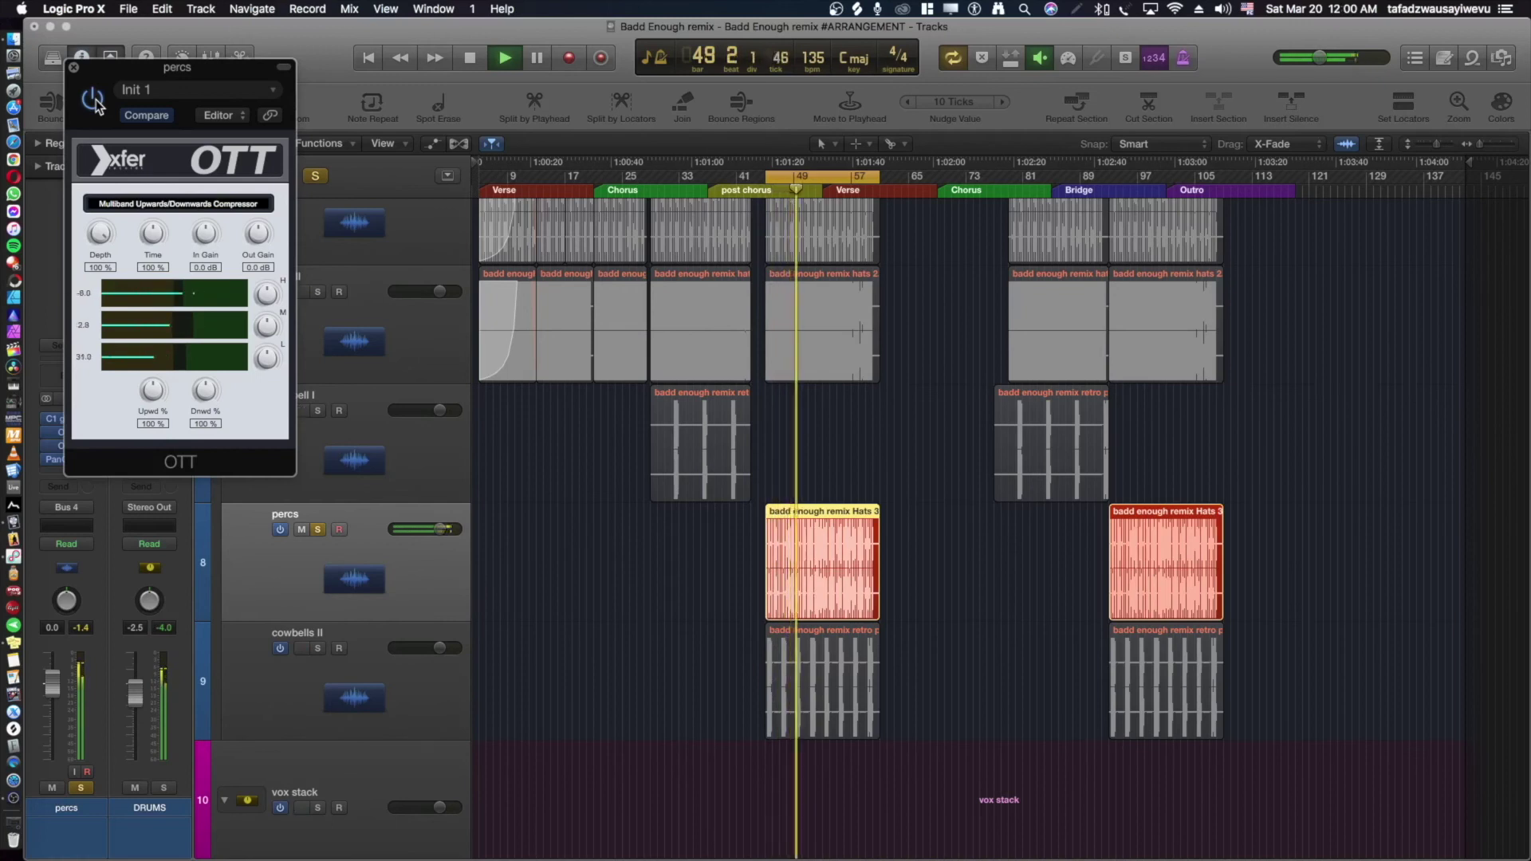
{"action": "key", "text": "space"}
Add hats II to the solo, audition it together with percs, and close the OTT window.
{"action": "left_click_drag", "start_coordinate": [255, 74], "coordinate": [1056, 292]}
{"action": "left_click", "coordinate": [317, 292]}
{"action": "key", "text": "space"}
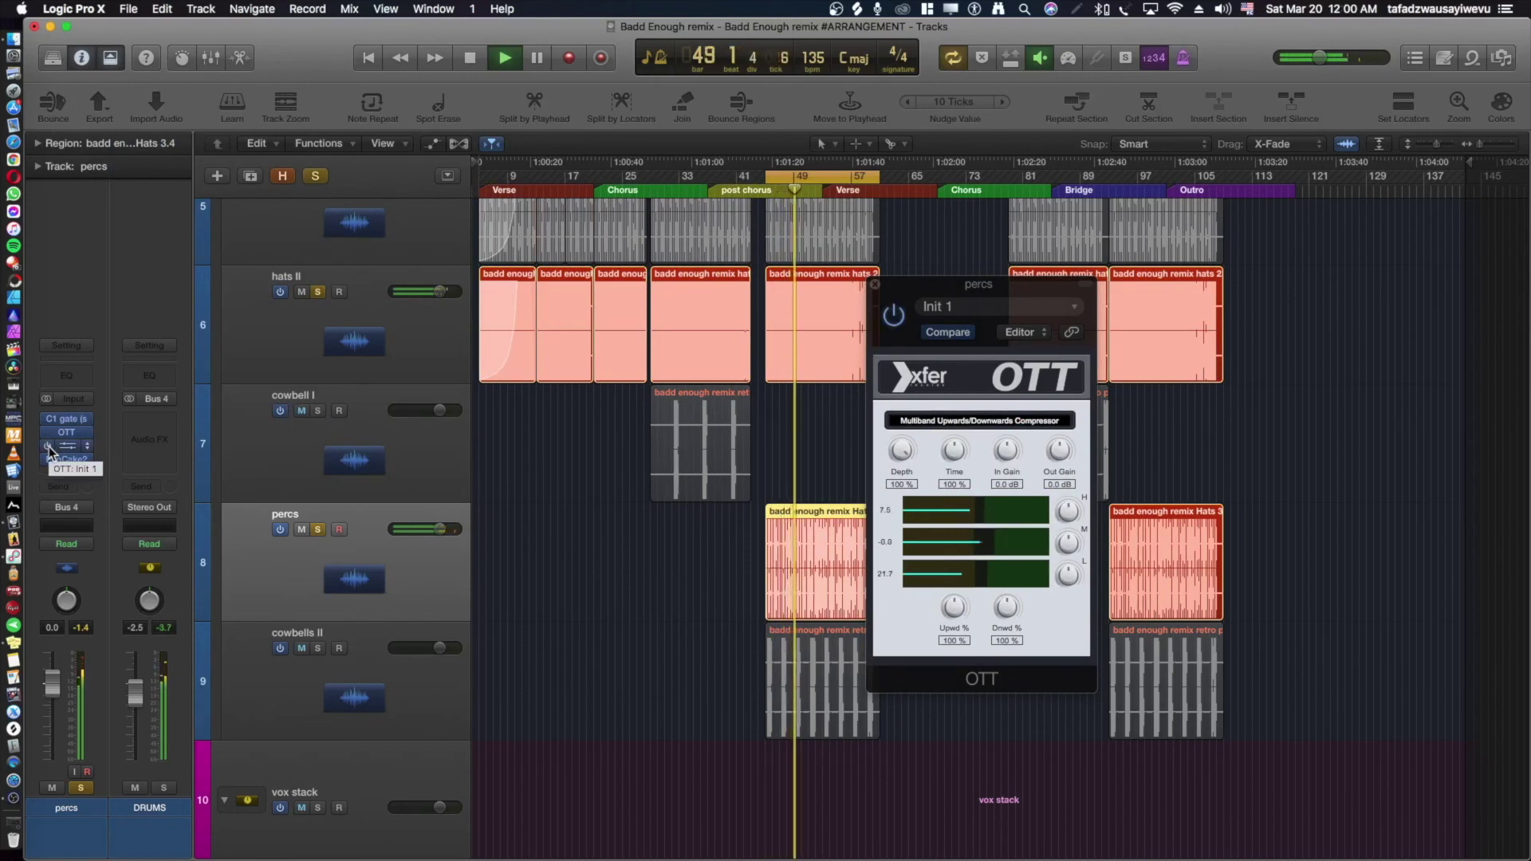
{"action": "key", "text": "space"}
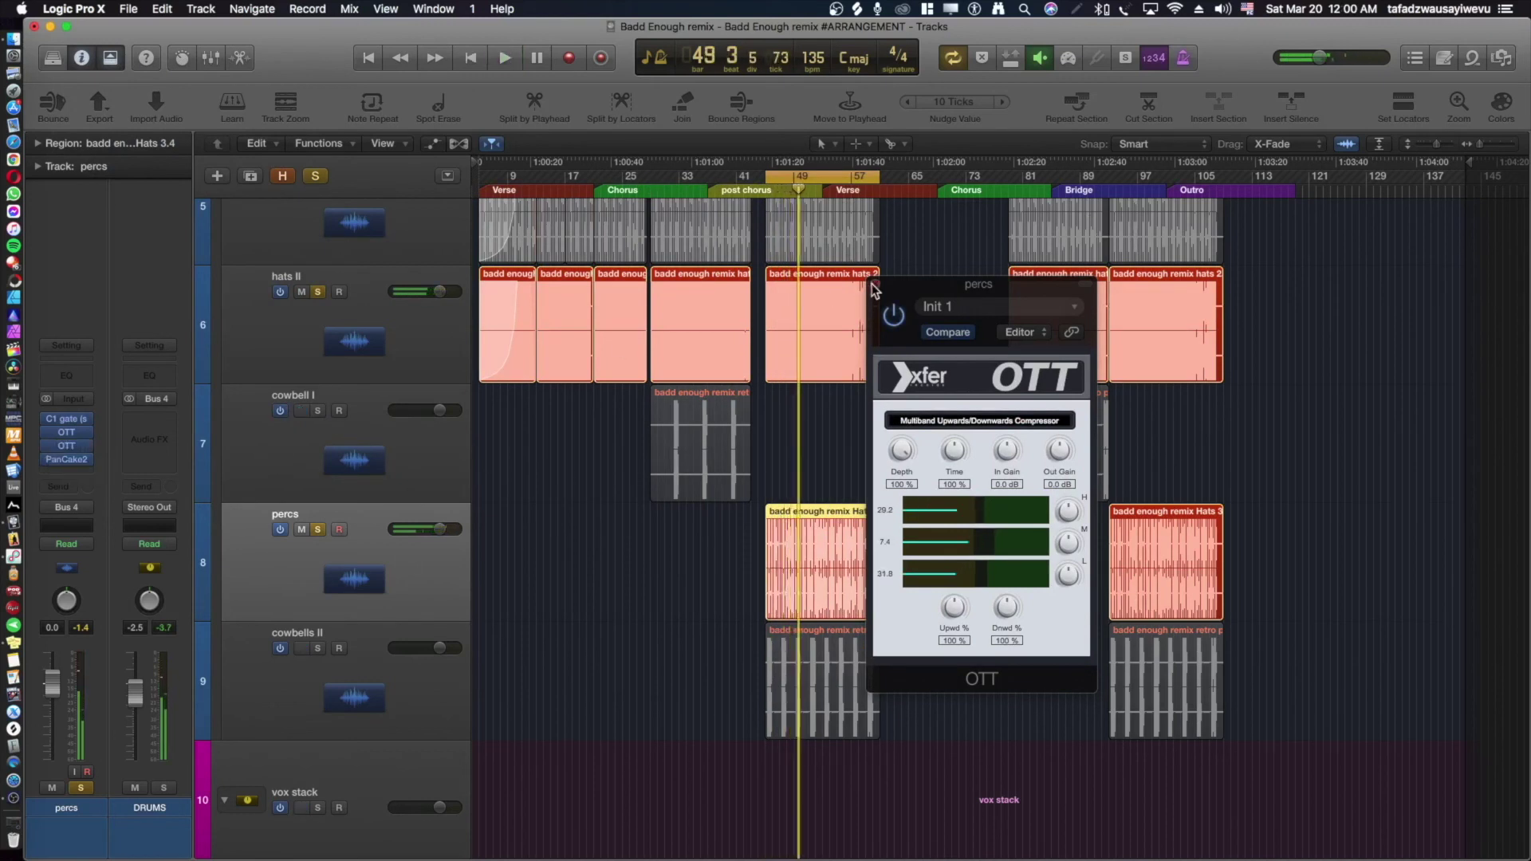
{"action": "left_click", "coordinate": [874, 285]}
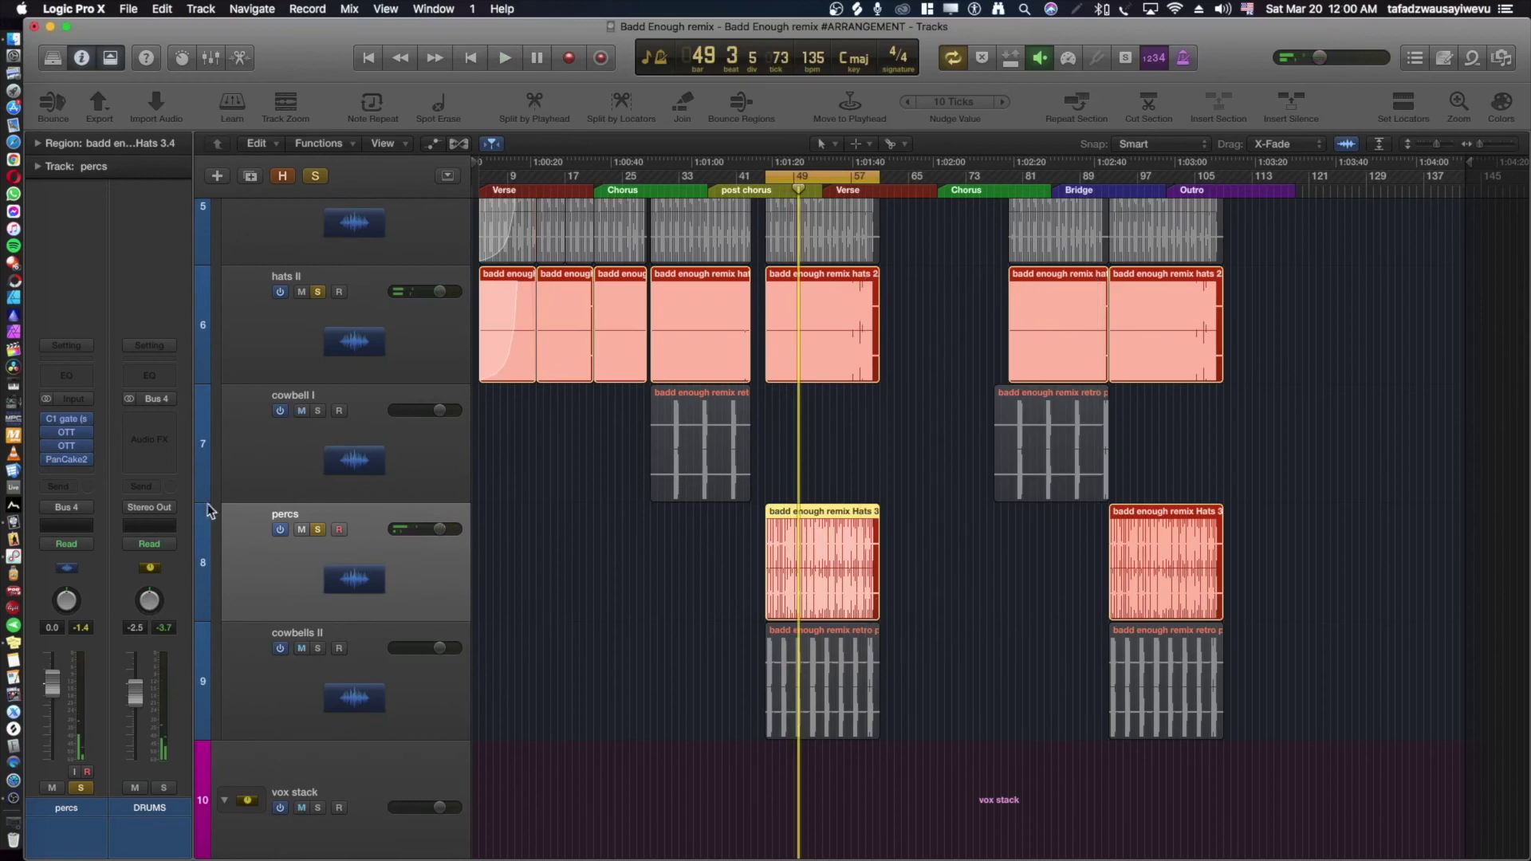
Remove percs from the solo to hear hats II alone, clear the hats II solo, and show the whole arrangement.
{"action": "left_click", "coordinate": [318, 531]}
{"action": "key", "text": "space"}
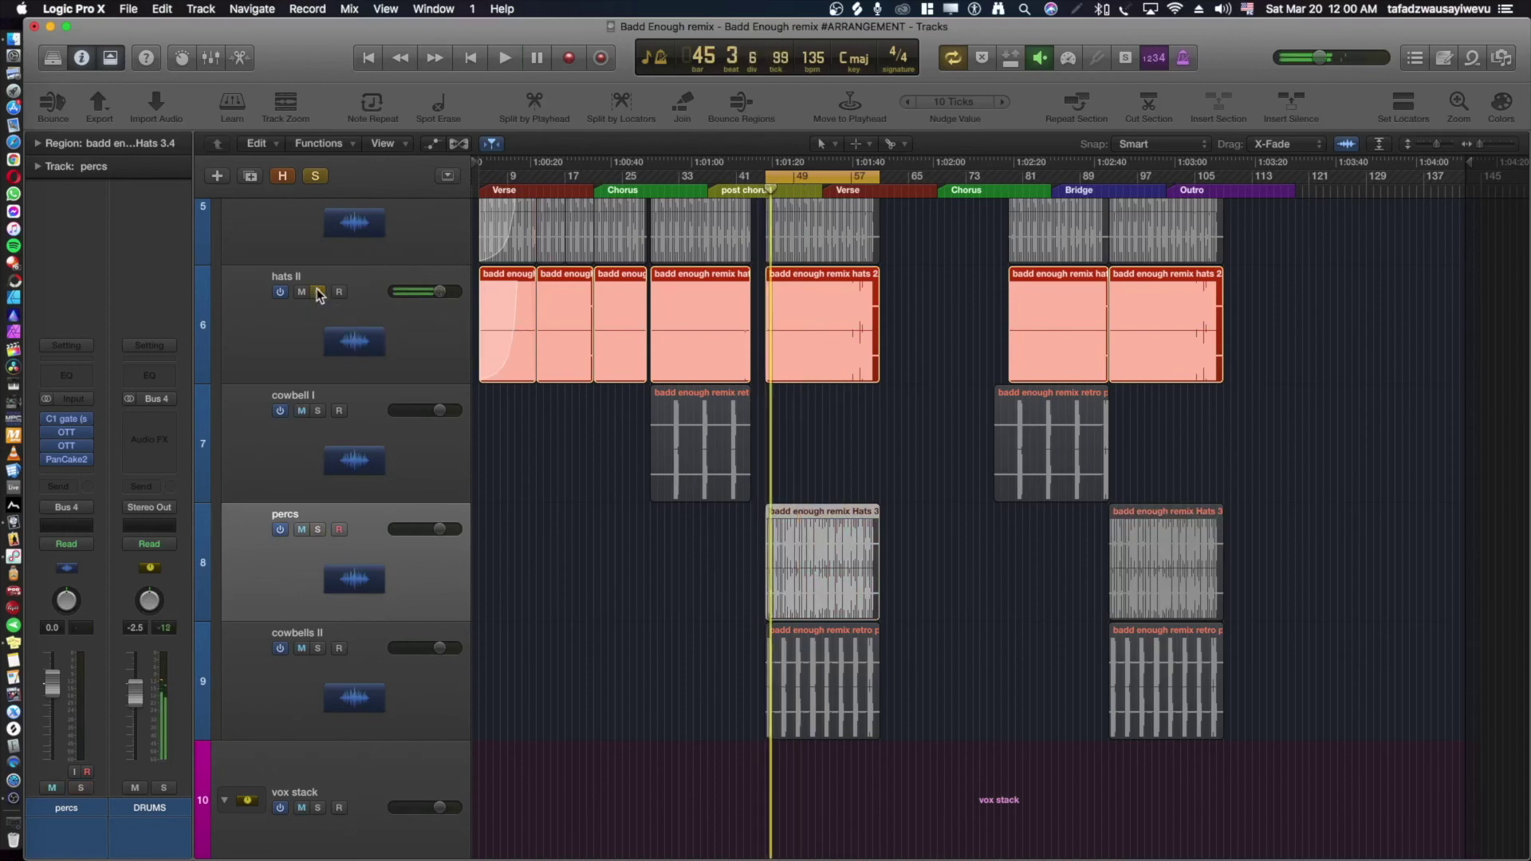
{"action": "left_click", "coordinate": [318, 292]}
{"action": "scroll", "coordinate": [397, 333], "scroll_direction": "up", "scroll_amount": 5}
{"action": "scroll", "coordinate": [397, 332], "scroll_direction": "down", "scroll_amount": 10}
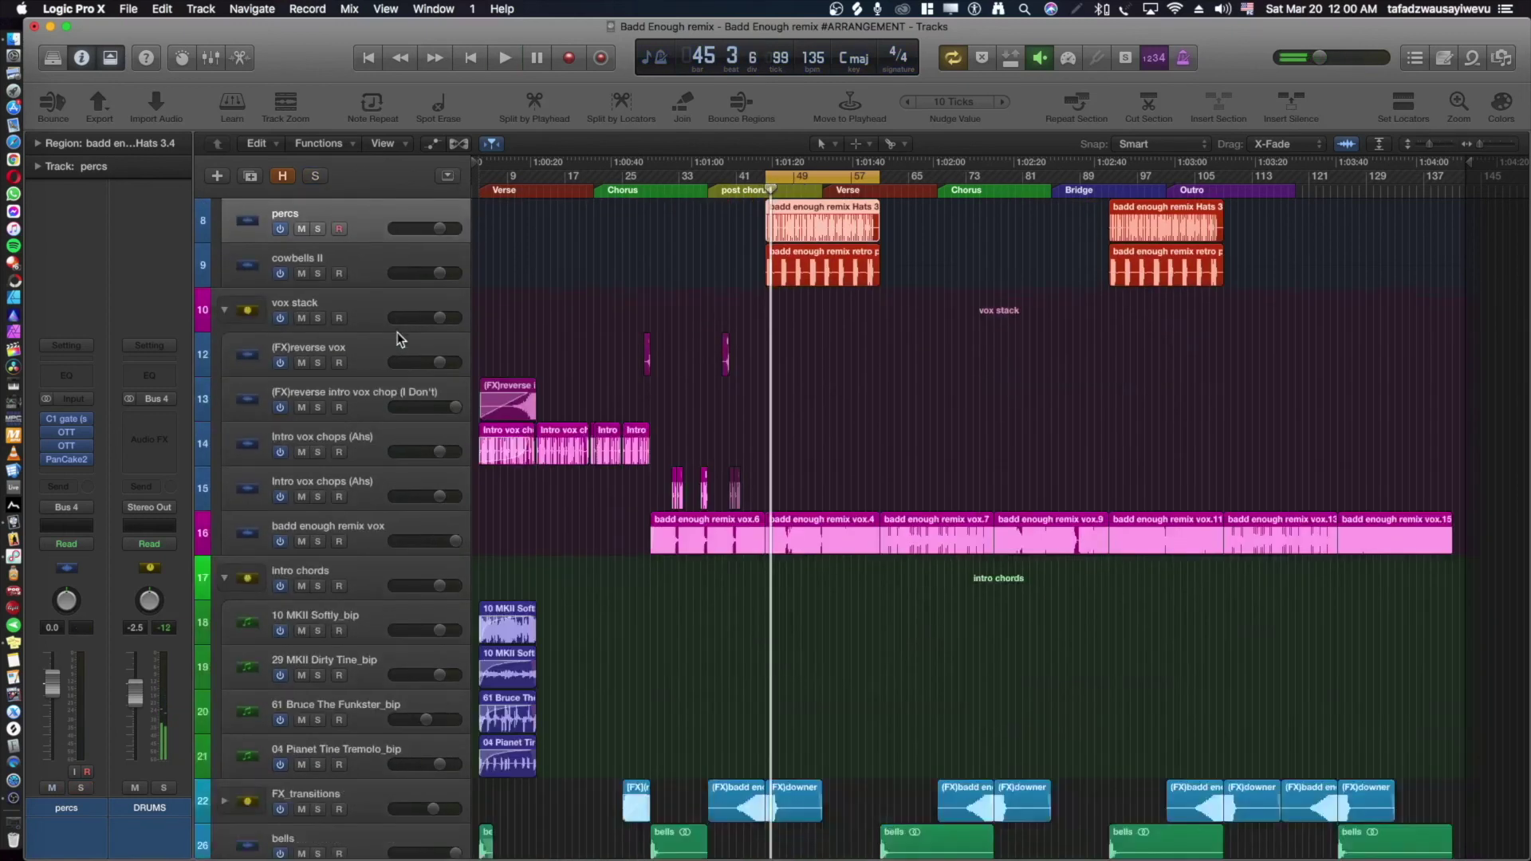
{"action": "scroll", "coordinate": [397, 335], "scroll_direction": "down", "scroll_amount": 5}
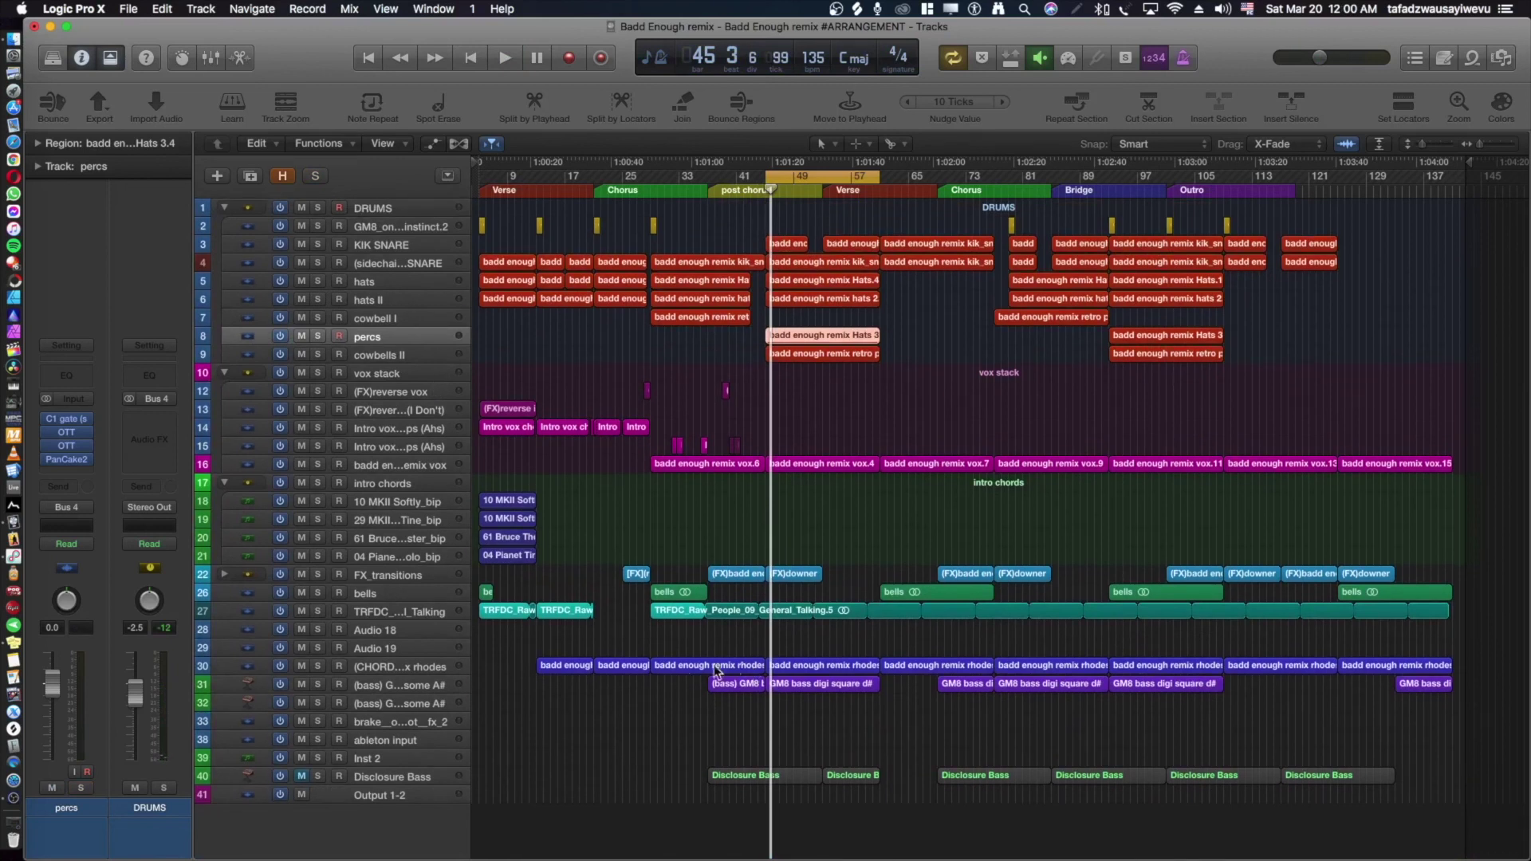
Check the channel strips of the talking and Disclosure Bass tracks, and inspect the Channel EQ on the GM8 bass track.
{"action": "left_click", "coordinate": [399, 612]}
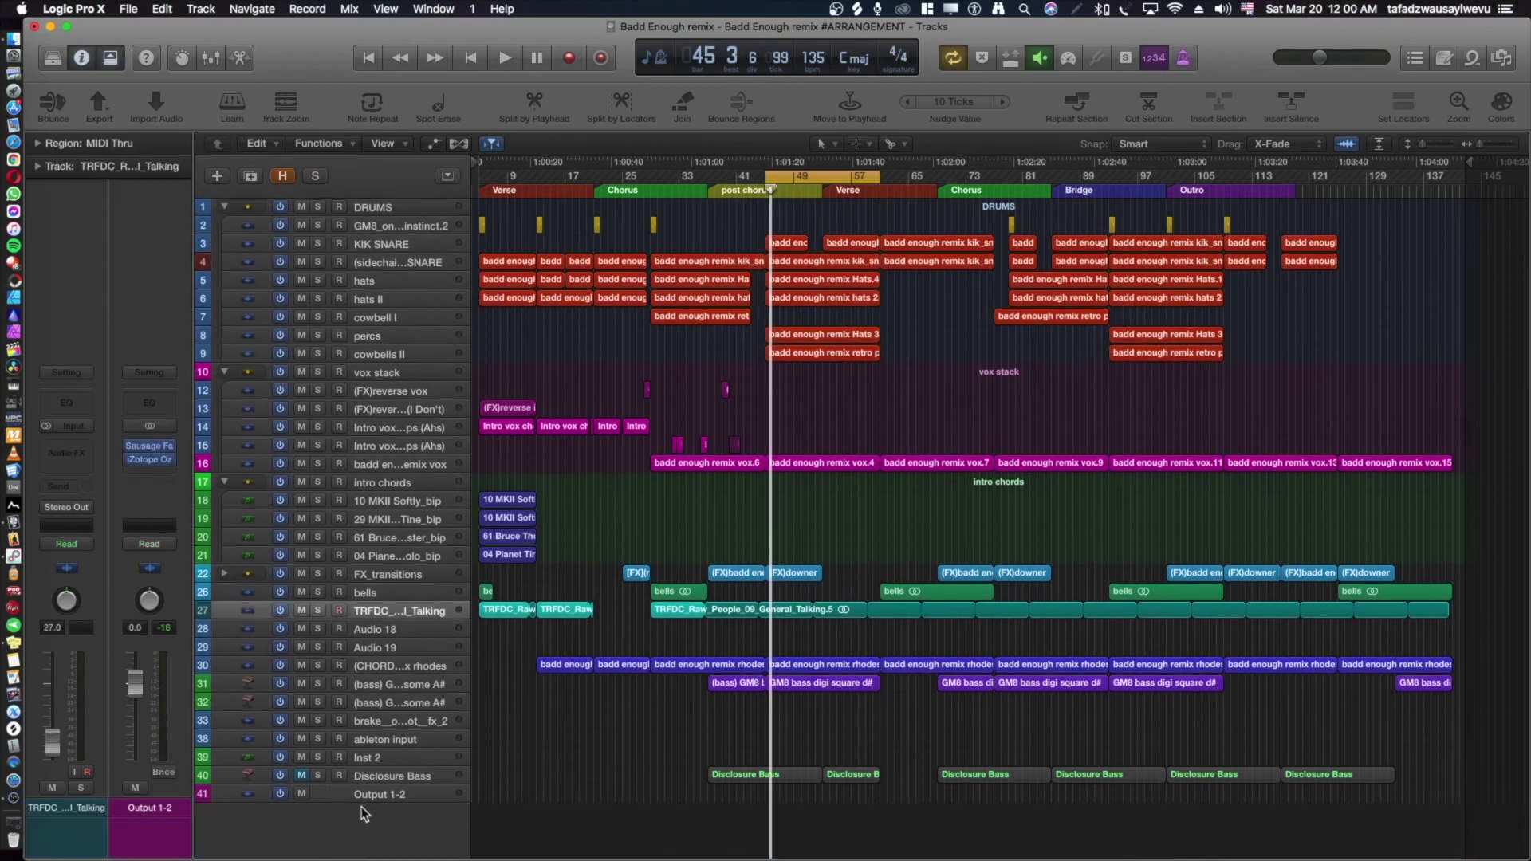
{"action": "left_click", "coordinate": [394, 777]}
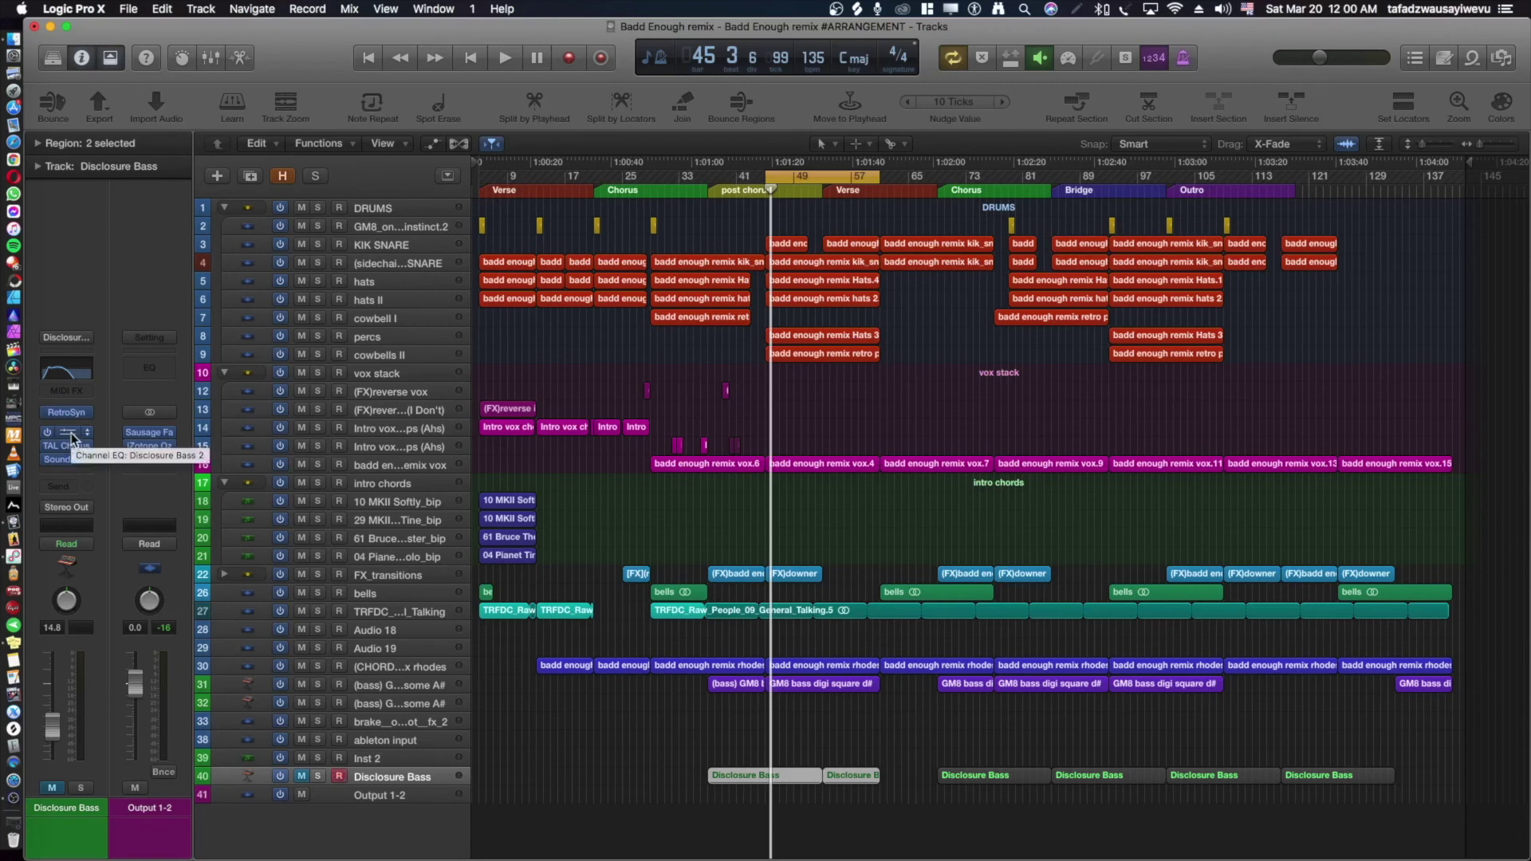
{"action": "left_click", "coordinate": [412, 685]}
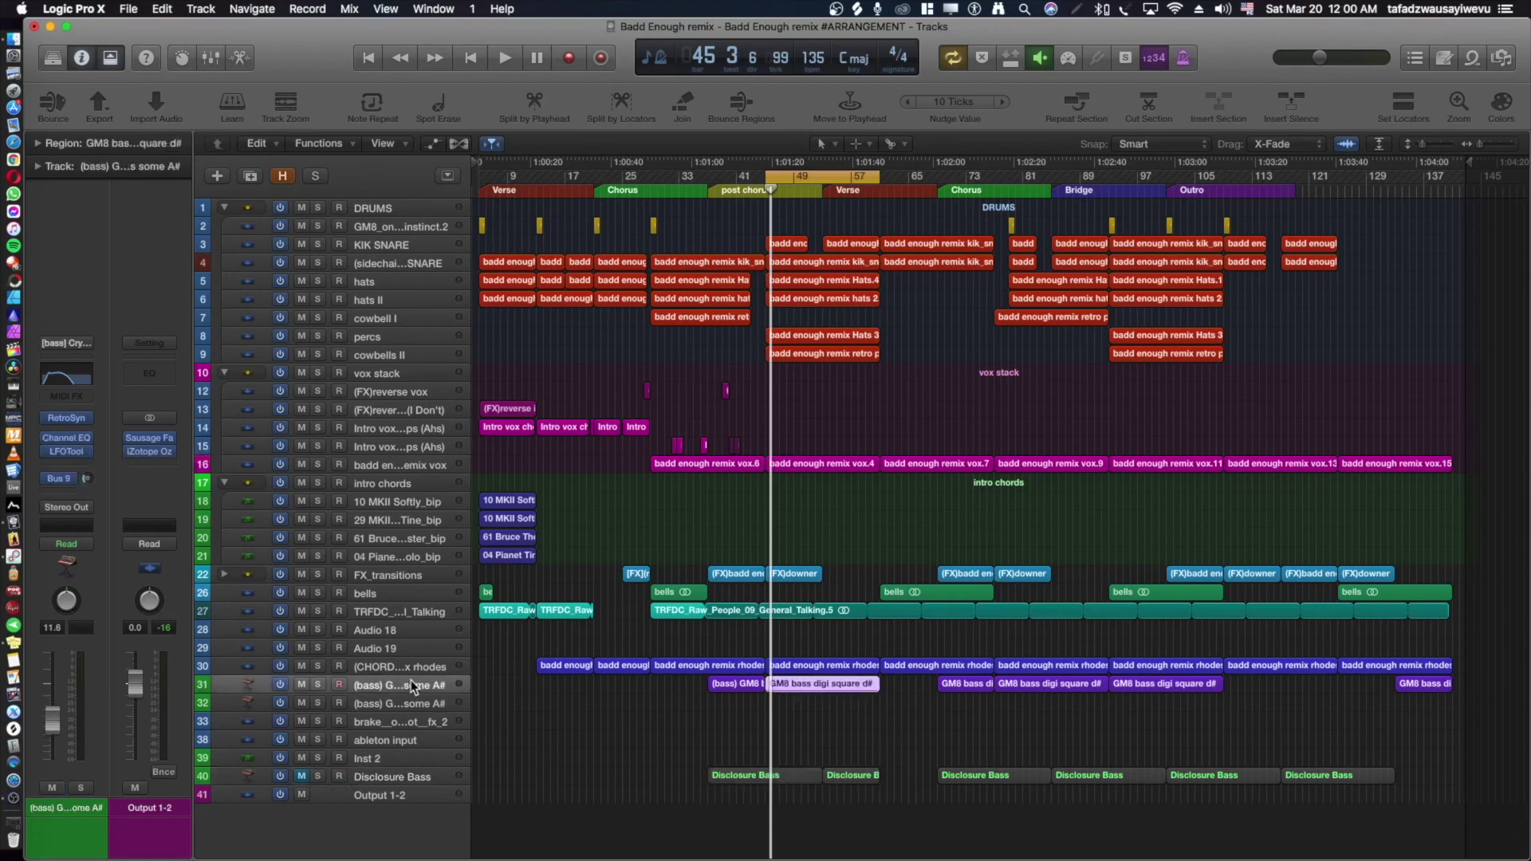
{"action": "left_click", "coordinate": [75, 445]}
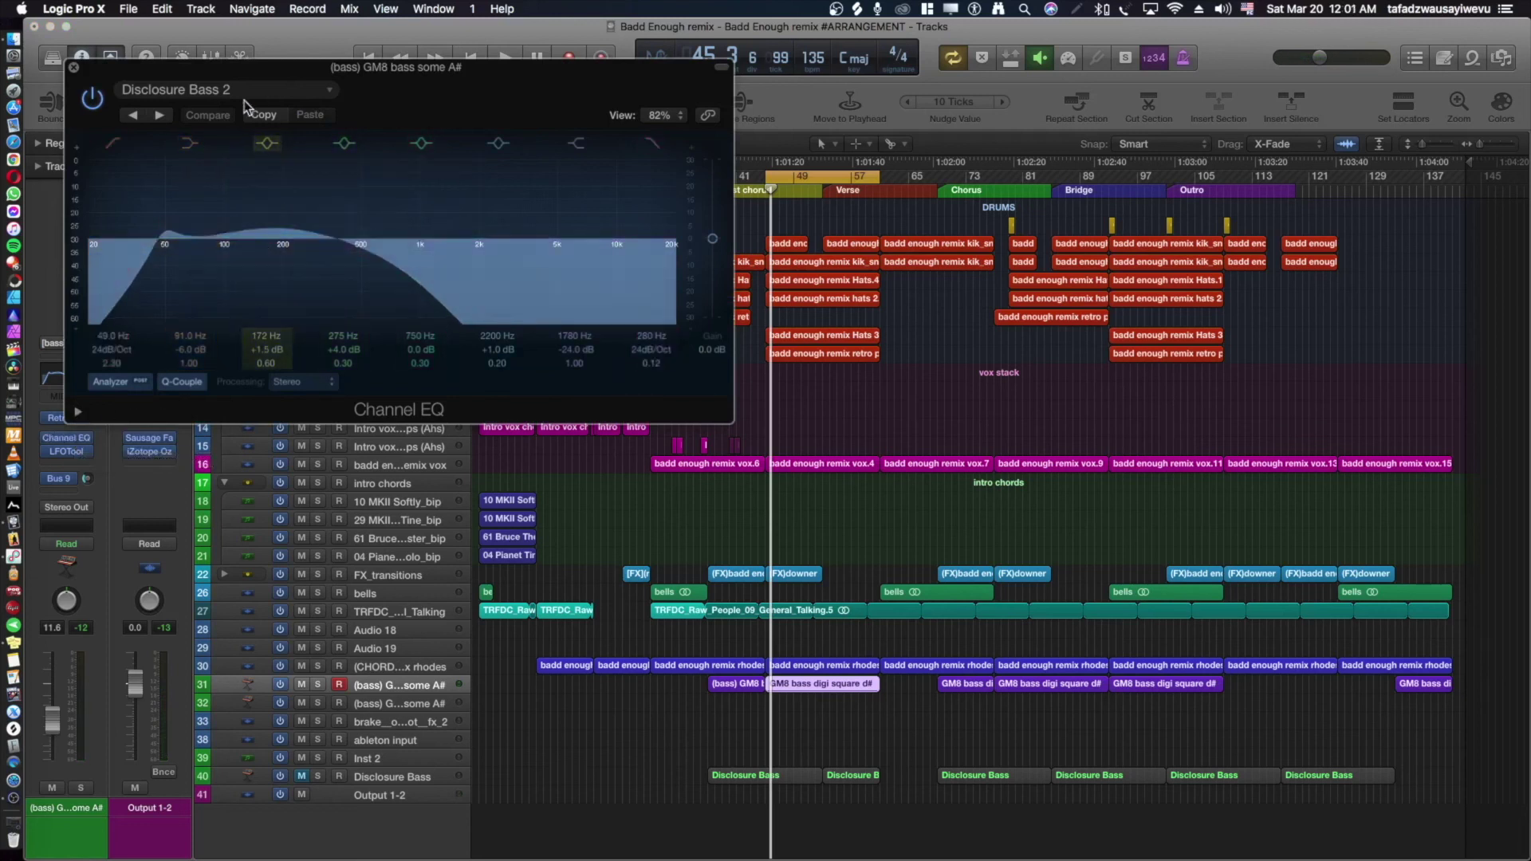
{"action": "left_click_drag", "start_coordinate": [403, 93], "coordinate": [843, 218]}
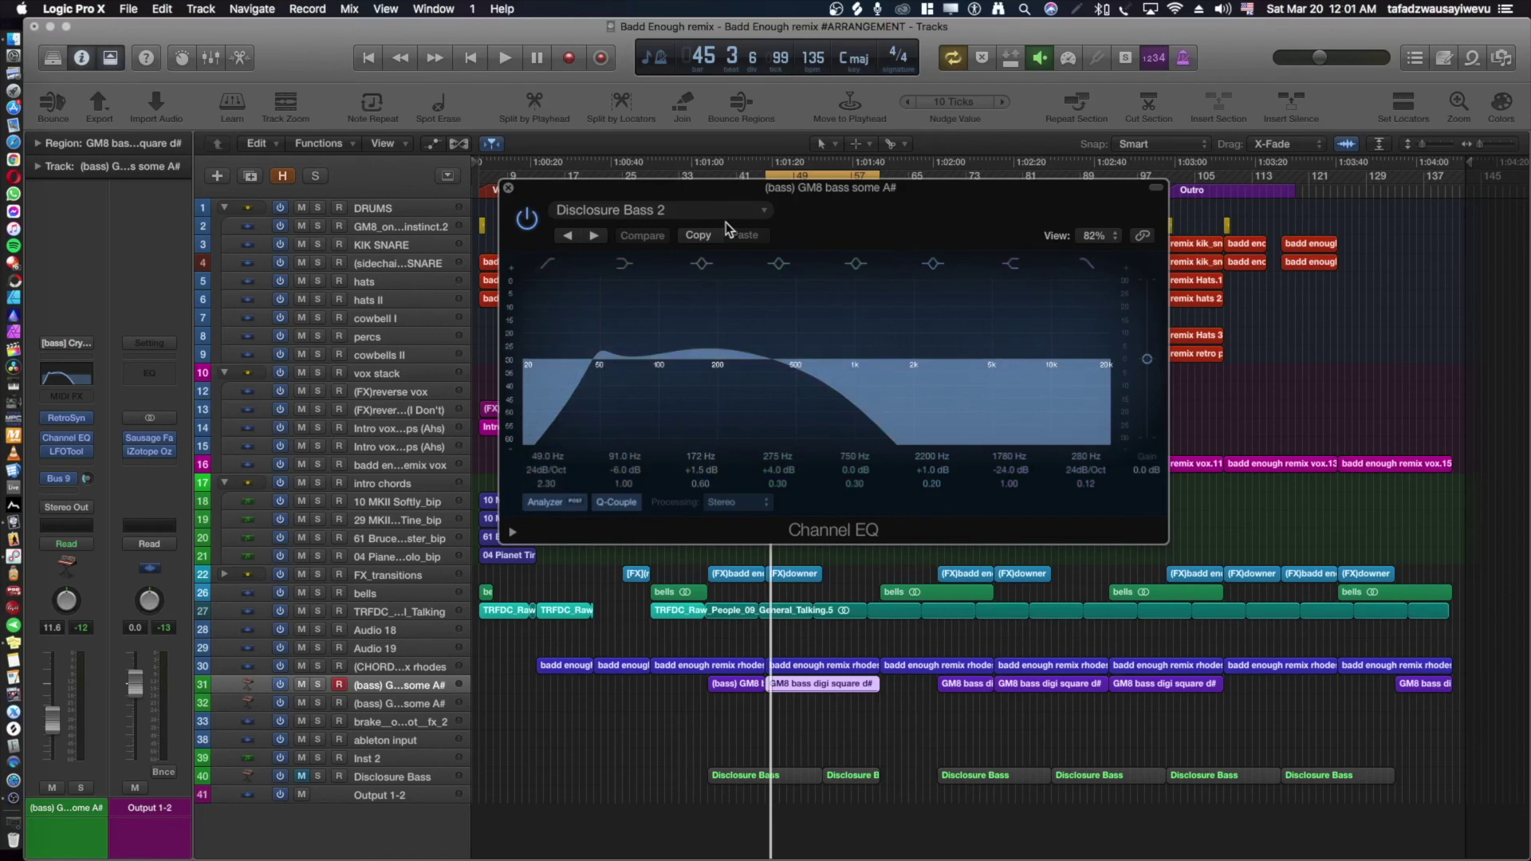
{"action": "left_click_drag", "start_coordinate": [853, 224], "coordinate": [923, 225]}
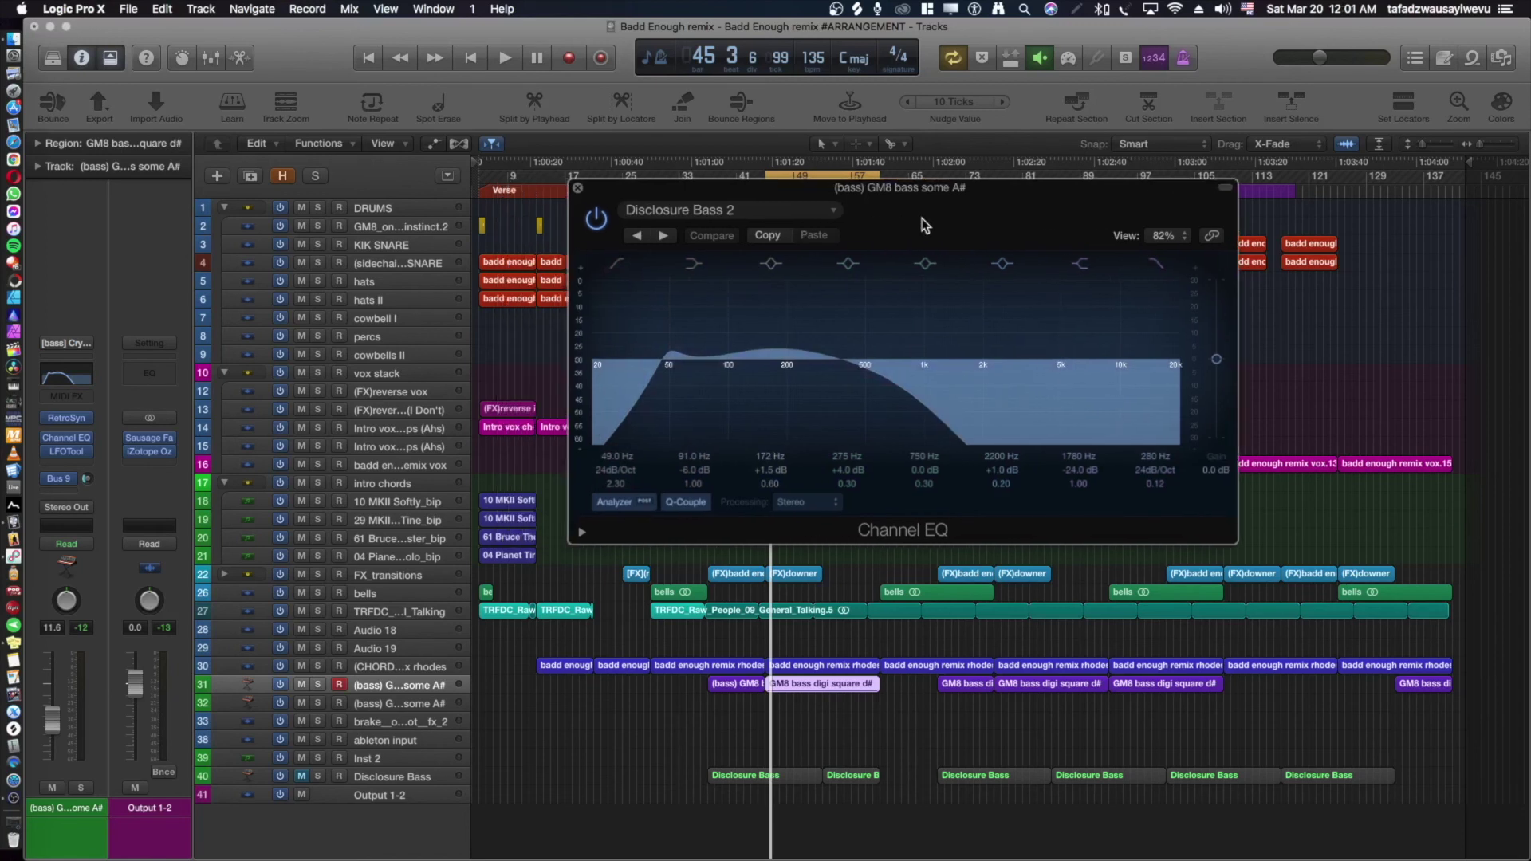
{"action": "left_click", "coordinate": [578, 189]}
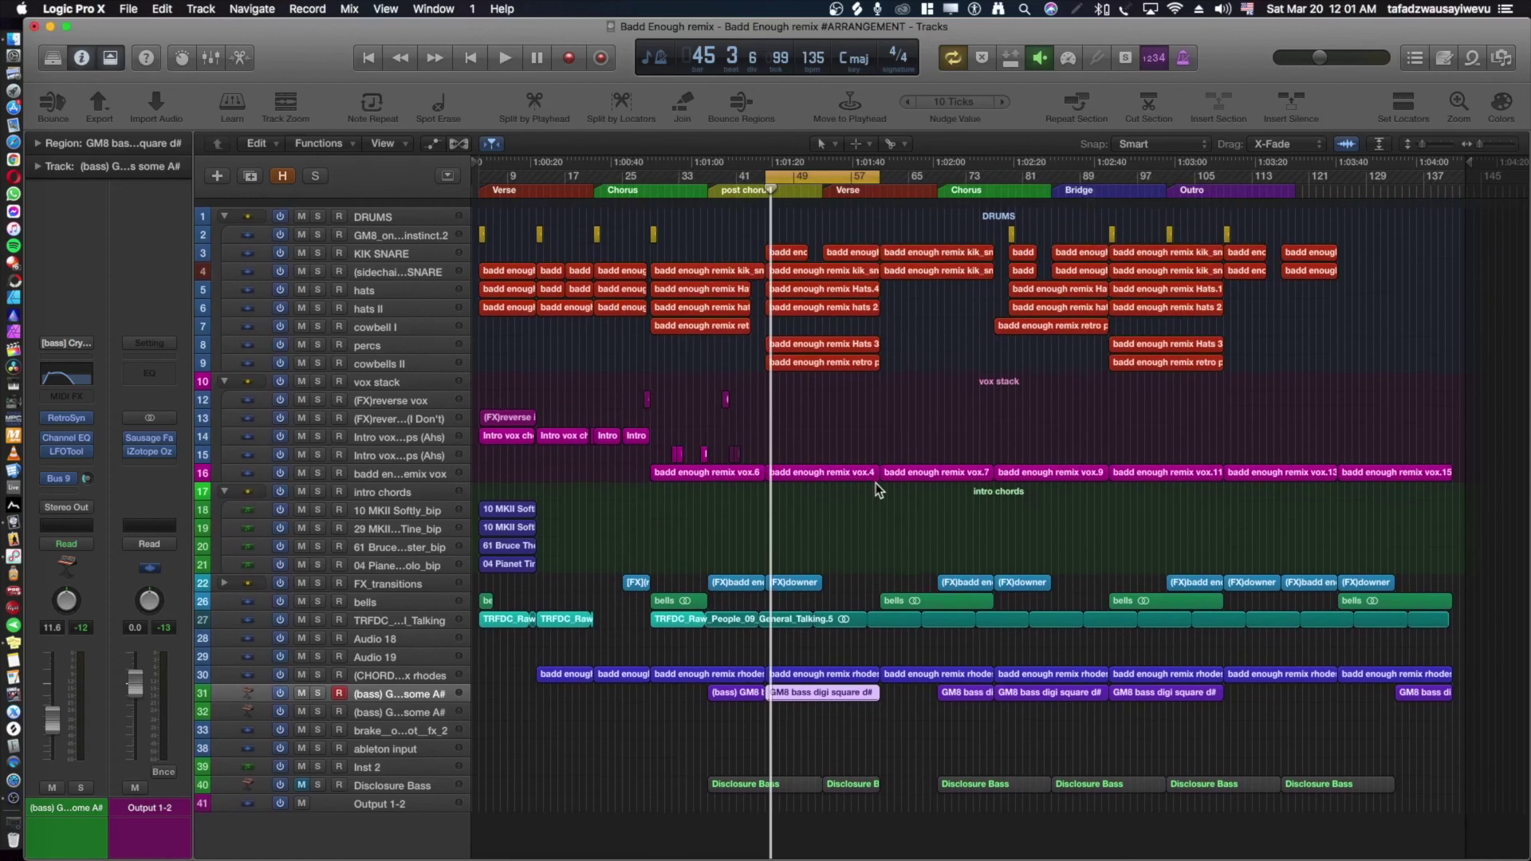
Move the cycle range over the post chorus section, play the full mix from its start, and skip ahead within it.
{"action": "left_click_drag", "start_coordinate": [814, 186], "coordinate": [871, 182]}
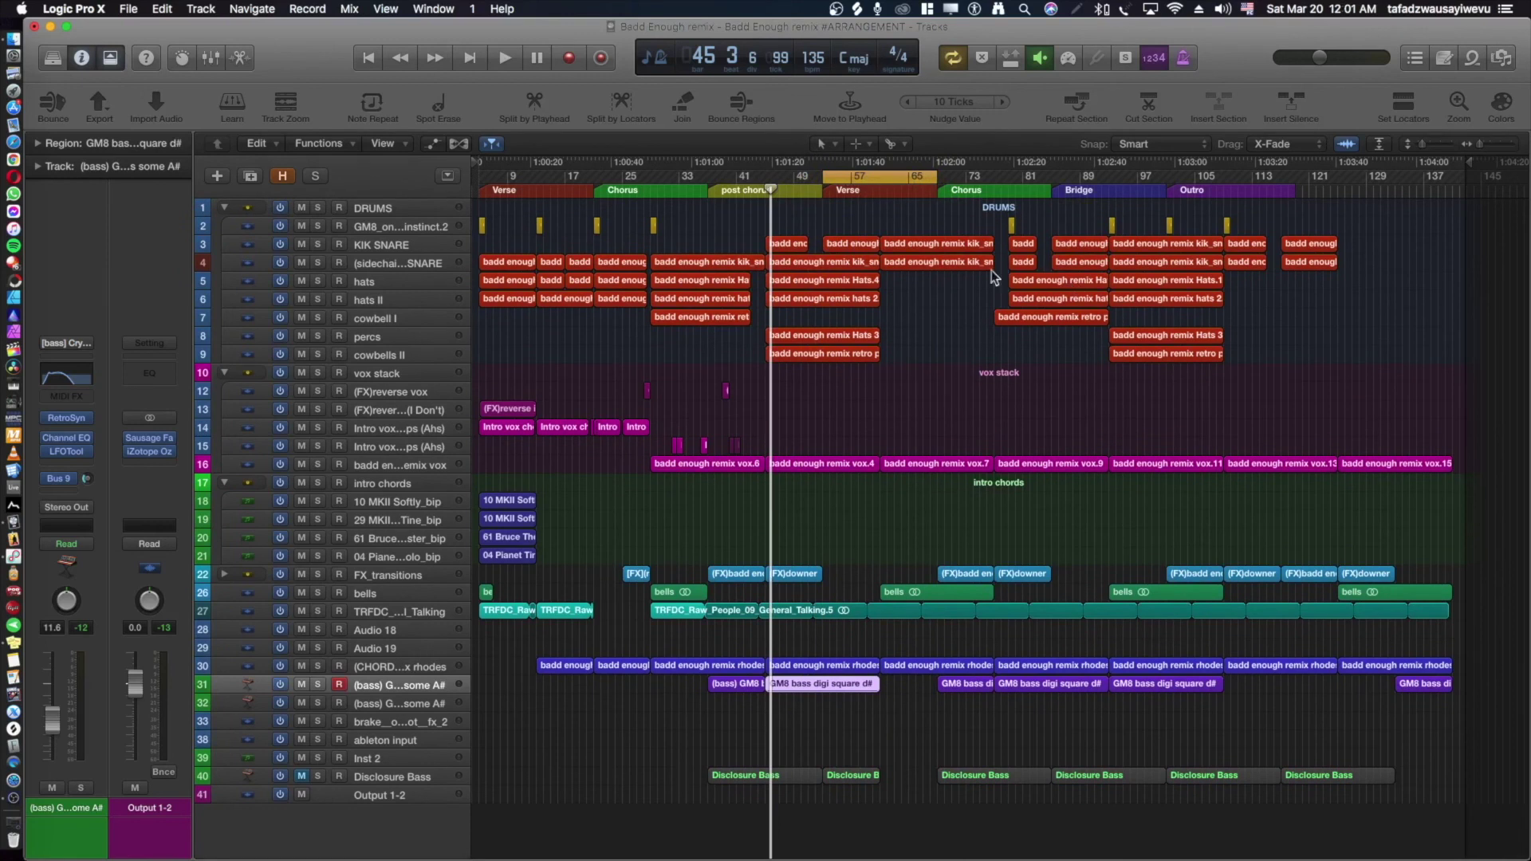
{"action": "scroll", "coordinate": [994, 276], "scroll_direction": "down", "scroll_amount": 1}
{"action": "scroll", "coordinate": [805, 223], "scroll_direction": "up", "scroll_amount": 2}
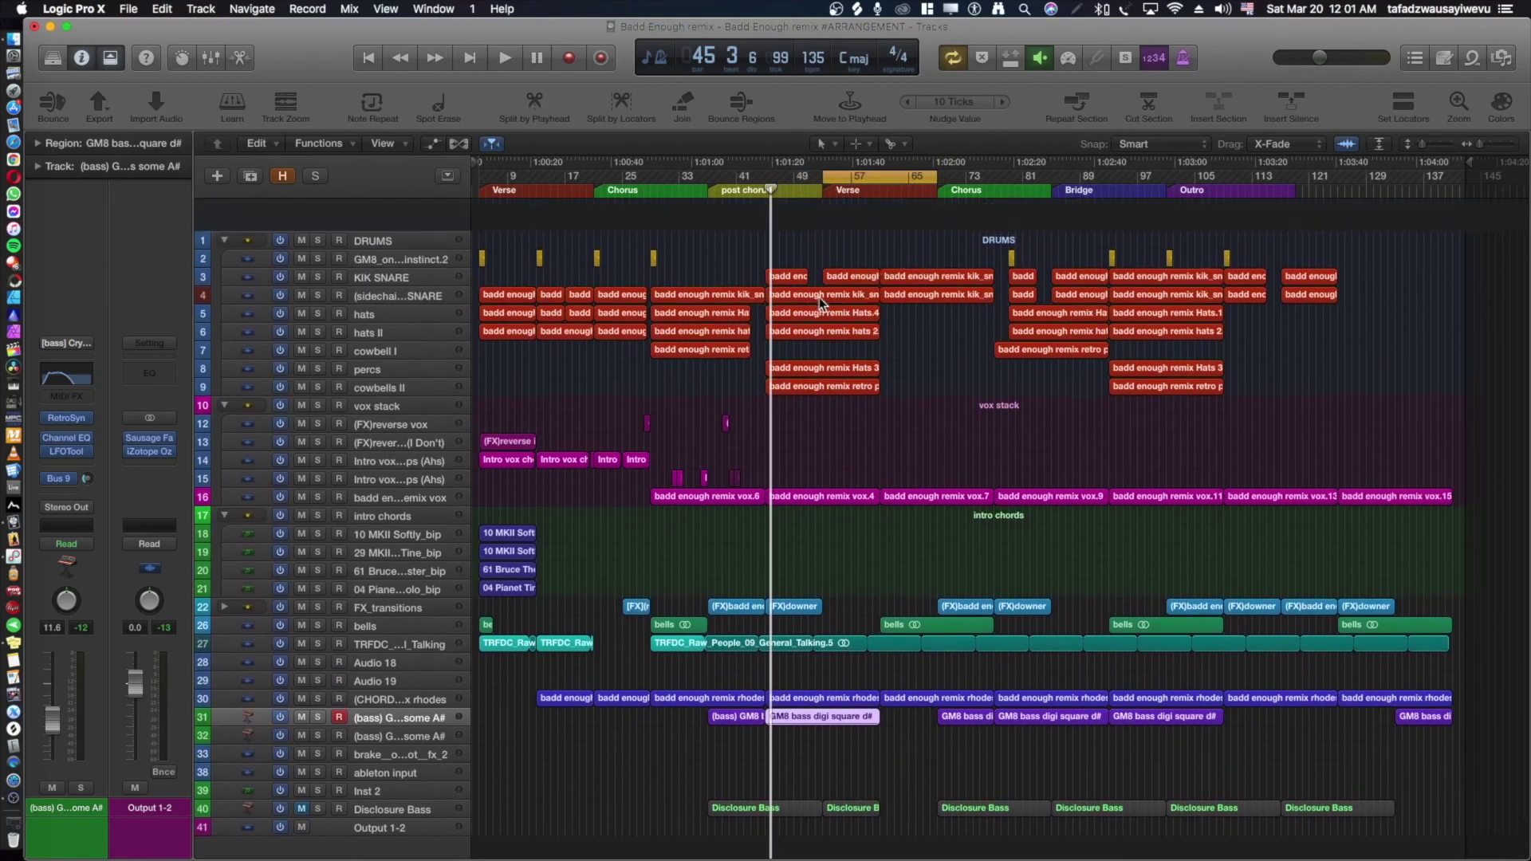
{"action": "left_click_drag", "start_coordinate": [865, 177], "coordinate": [753, 205]}
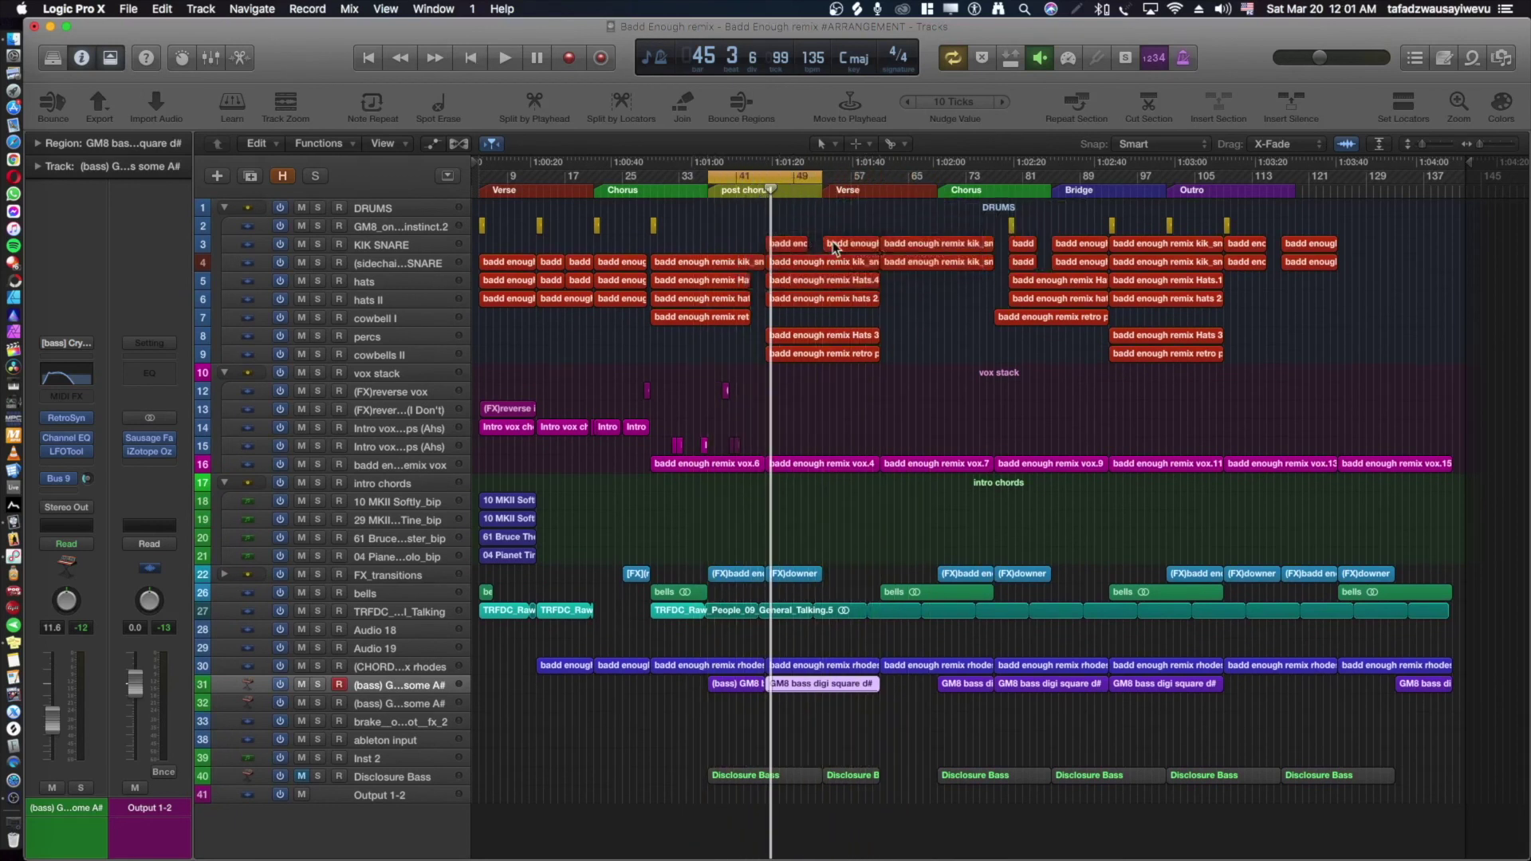
{"action": "key", "text": "space"}
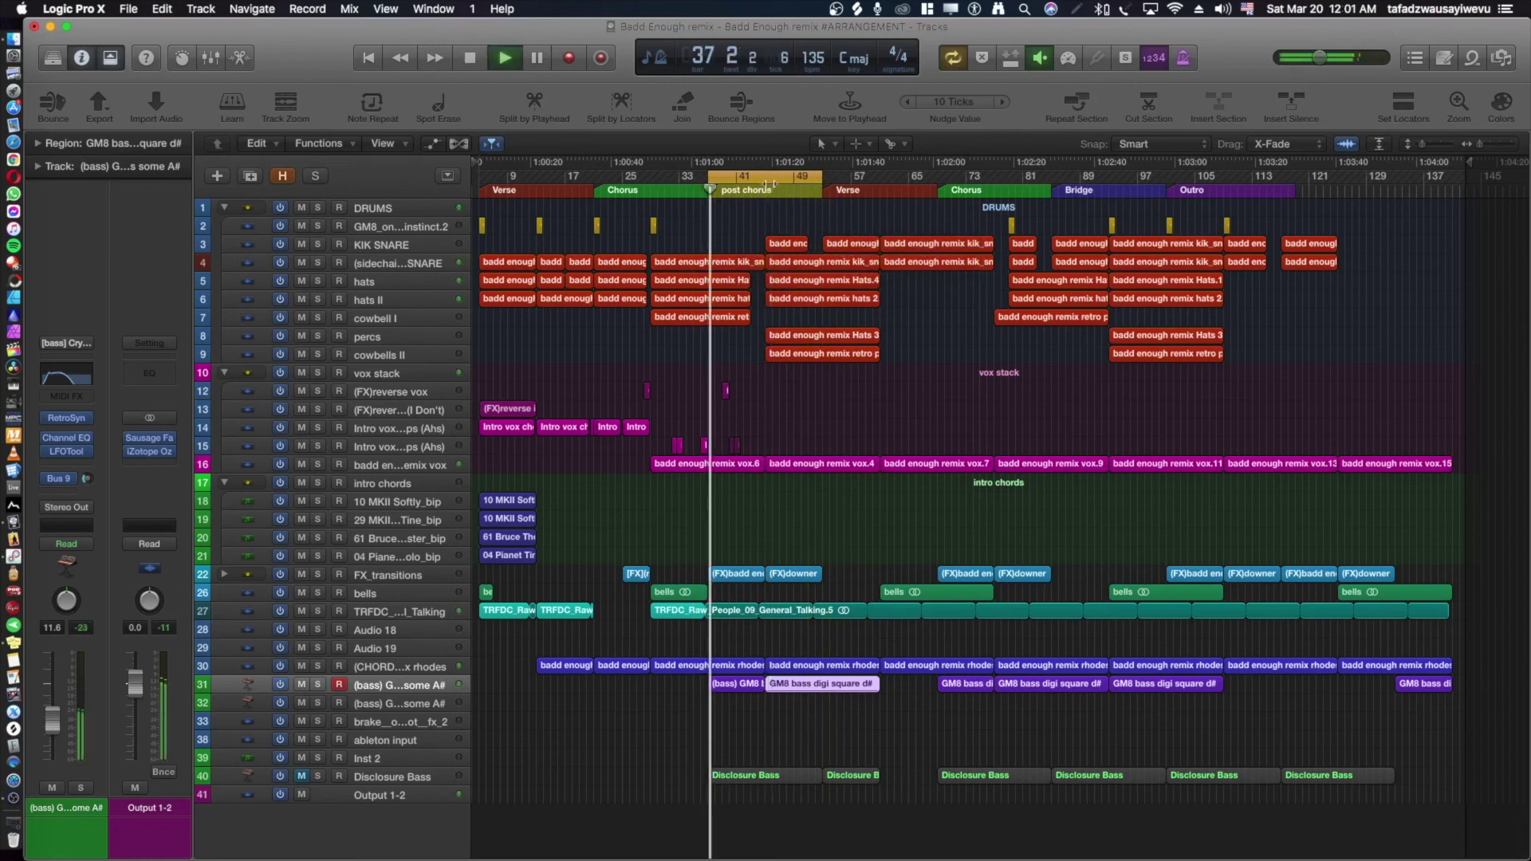
{"action": "left_click", "coordinate": [785, 190]}
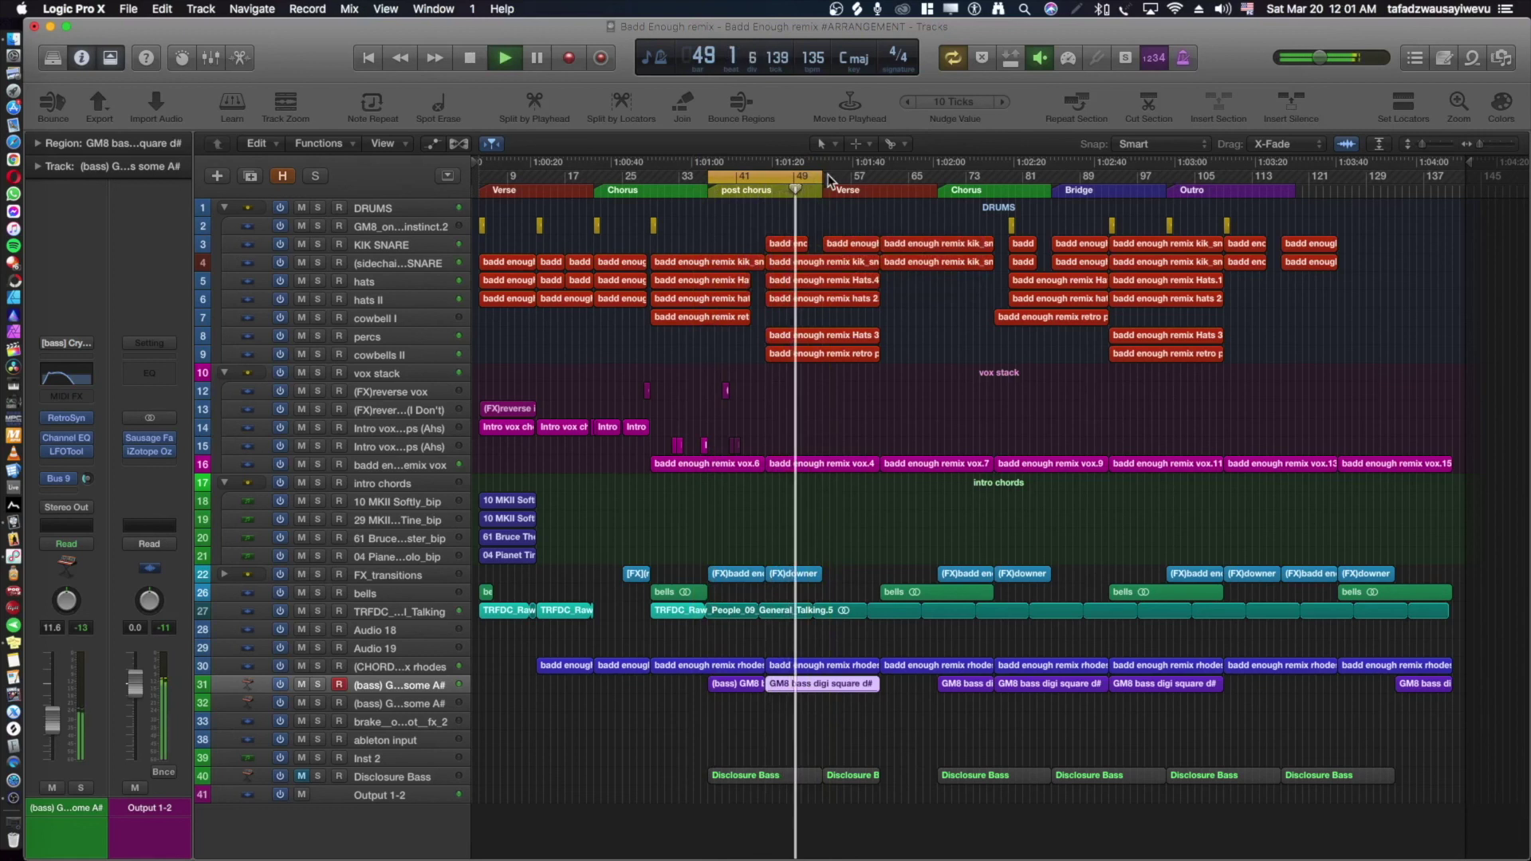
Extend the cycle range to the end of the second Verse, turn cycling off, and stop playback.
{"action": "left_click_drag", "start_coordinate": [822, 178], "coordinate": [937, 180]}
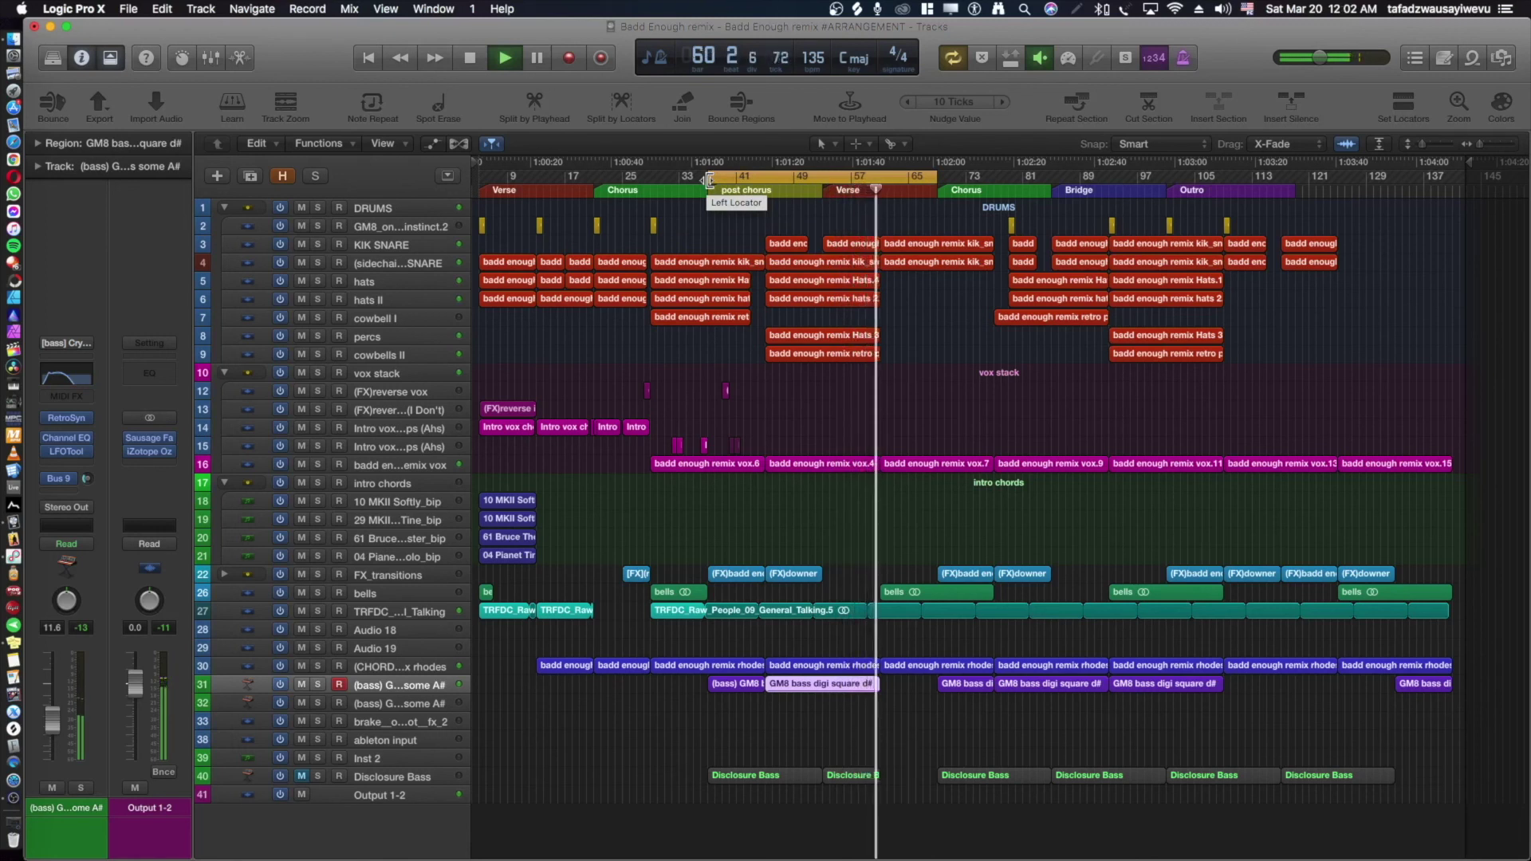
{"action": "left_click", "coordinate": [853, 176]}
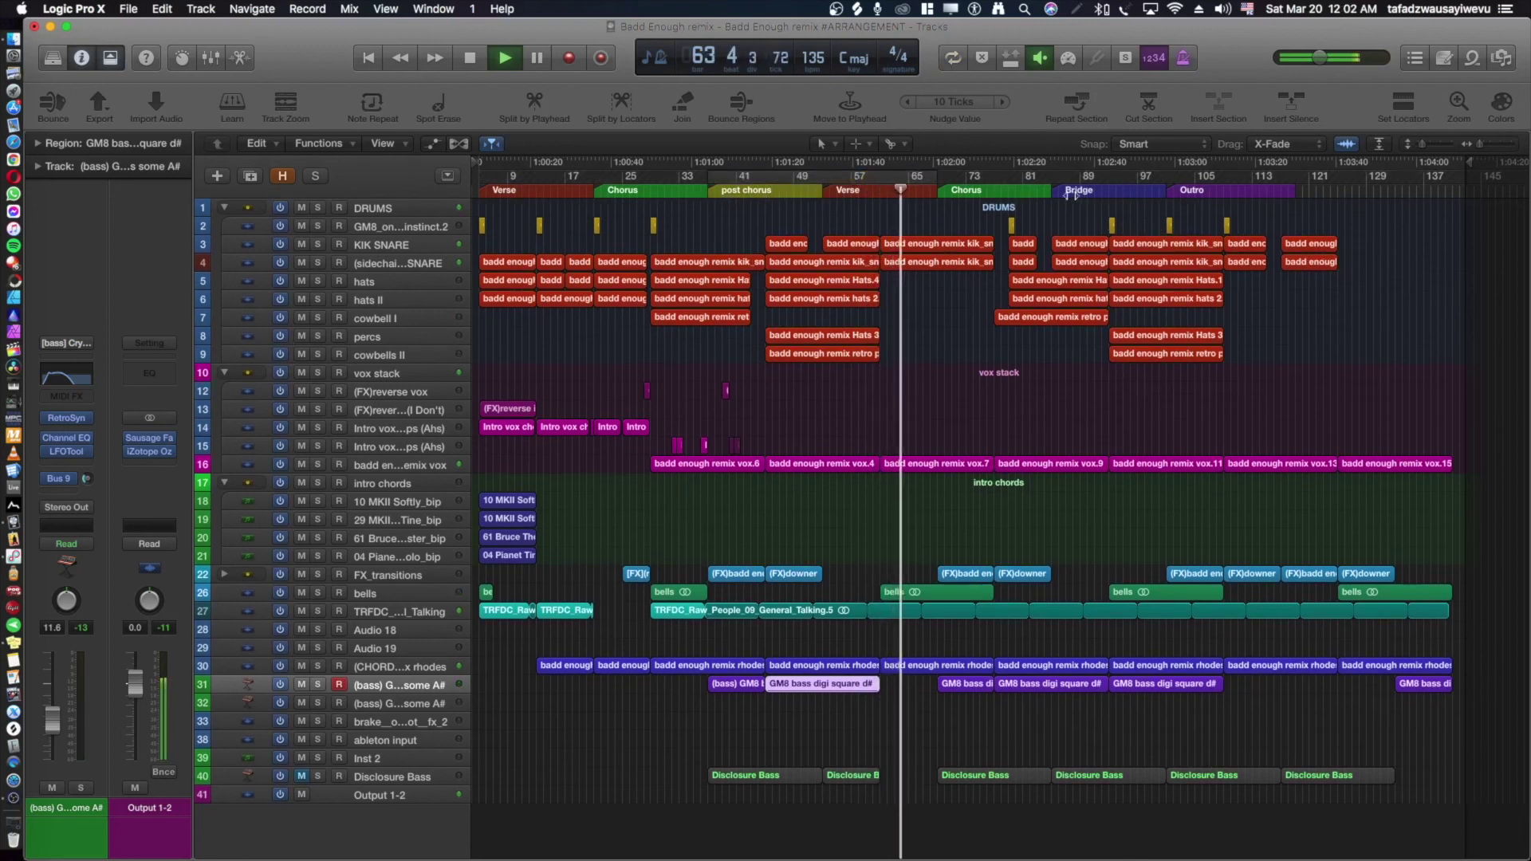
{"action": "key", "text": "space"}
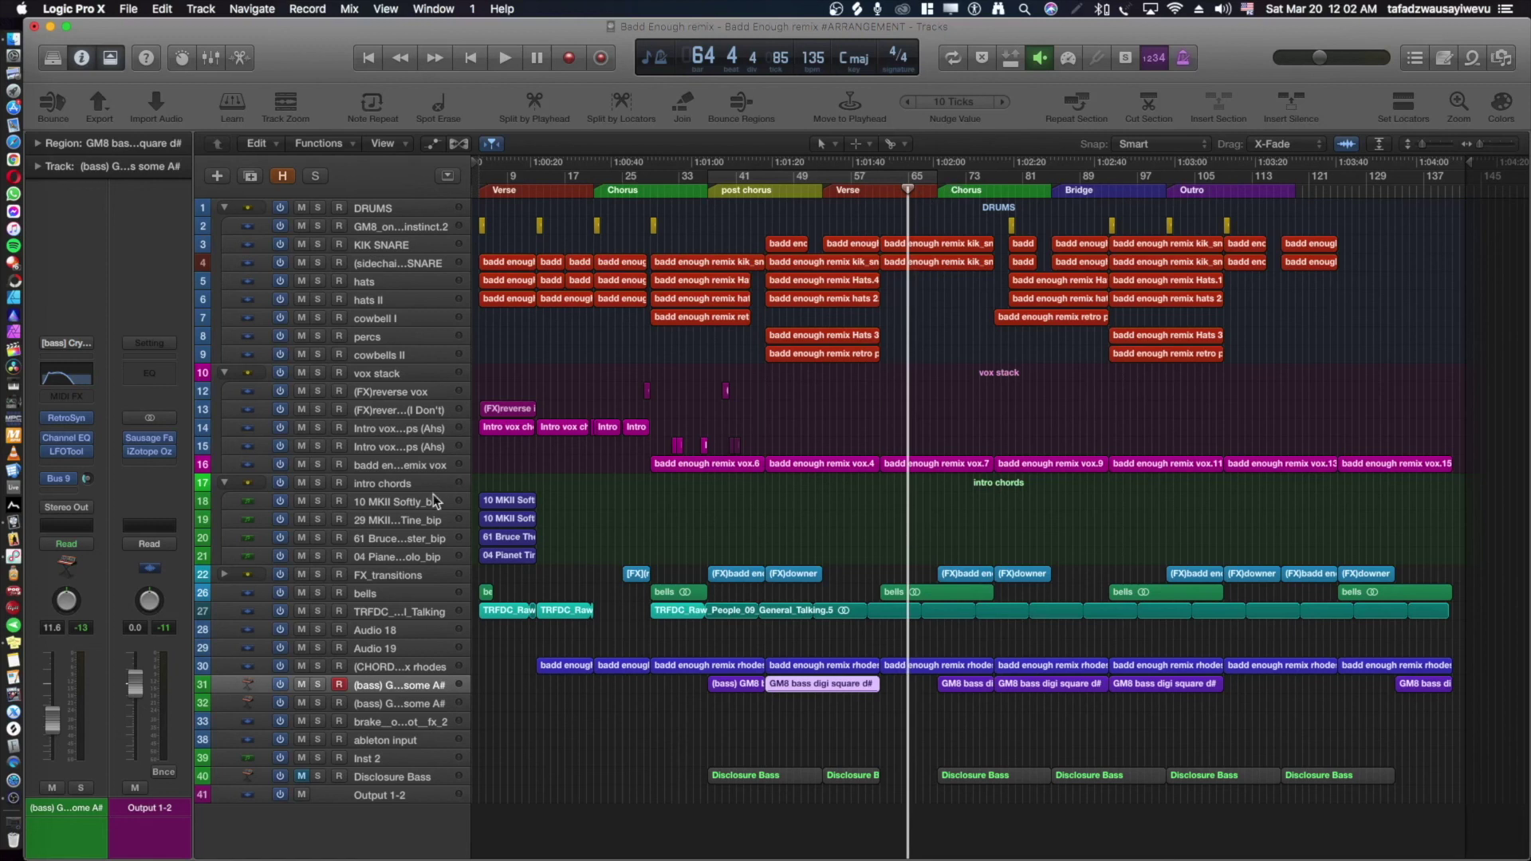
Solo the vox stack for a short audition, and clear its solo to resume playback of the full mix.
{"action": "left_click", "coordinate": [317, 373]}
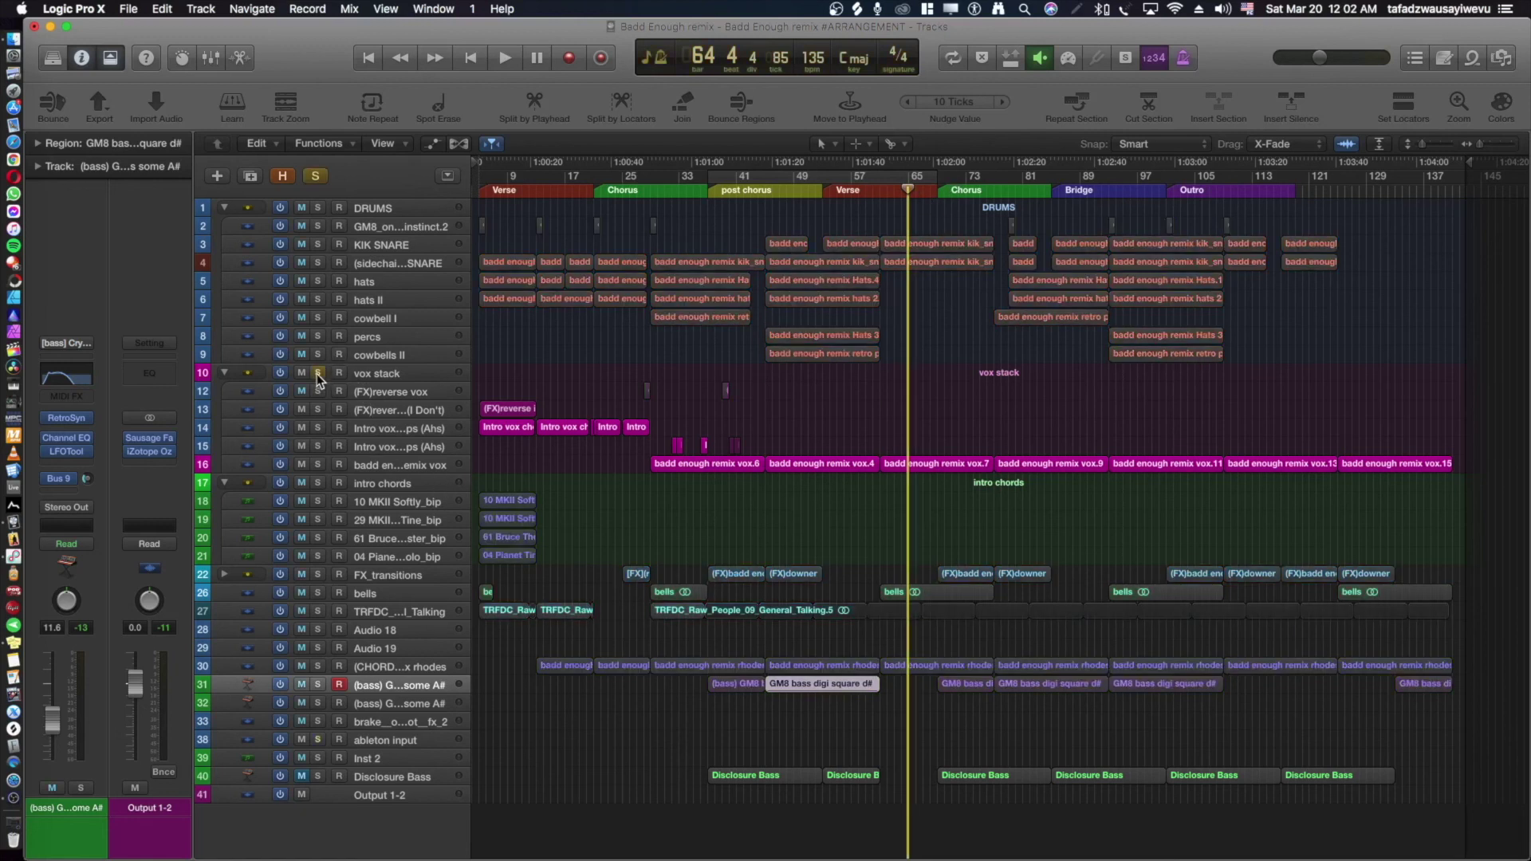
{"action": "key", "text": "space"}
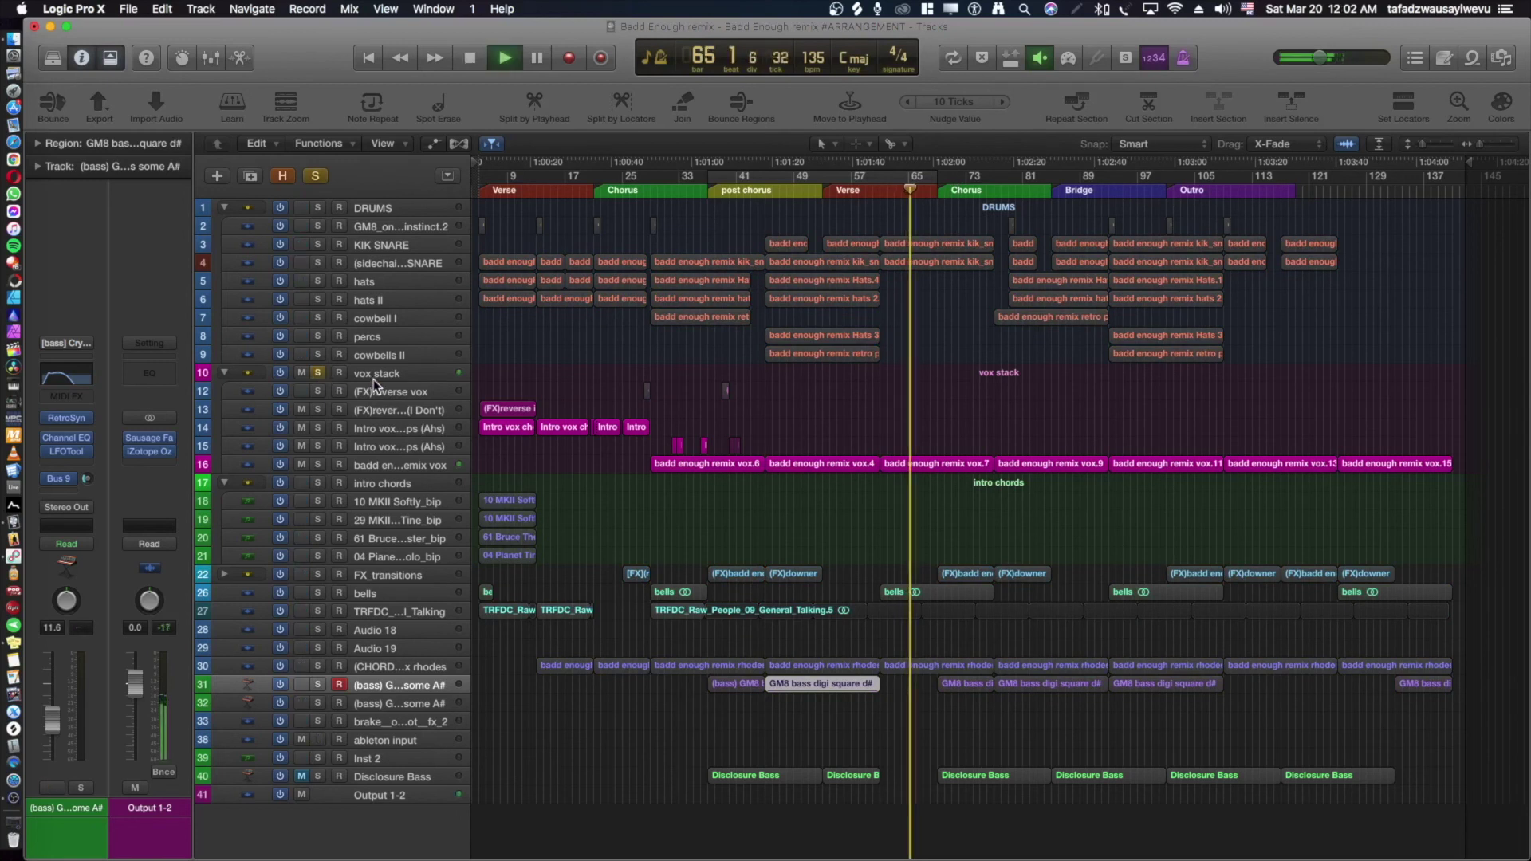
{"action": "key", "text": "space"}
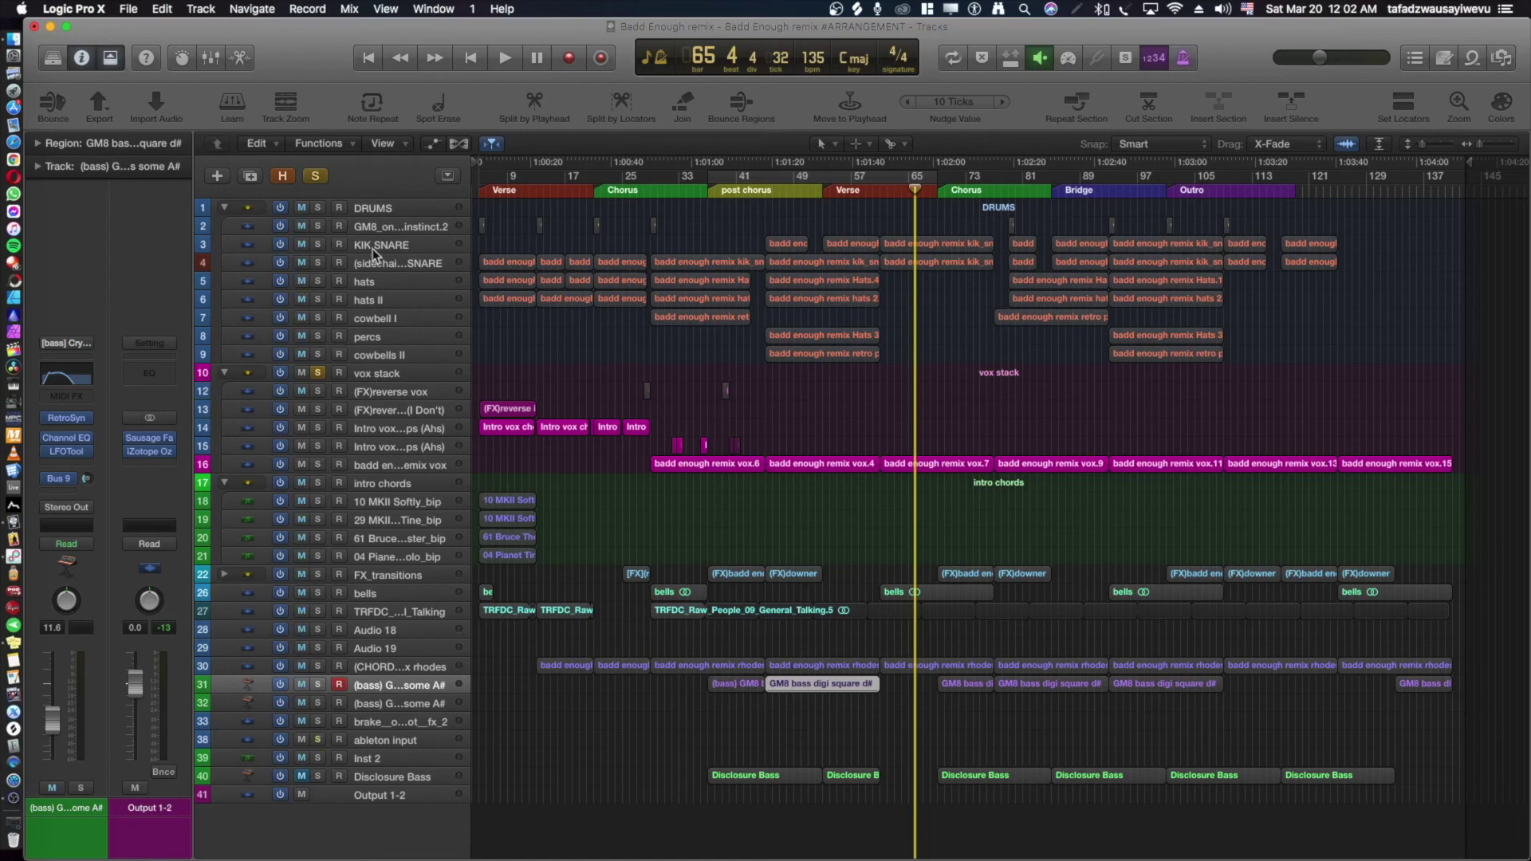
{"action": "left_click", "coordinate": [318, 373]}
{"action": "key", "text": "space"}
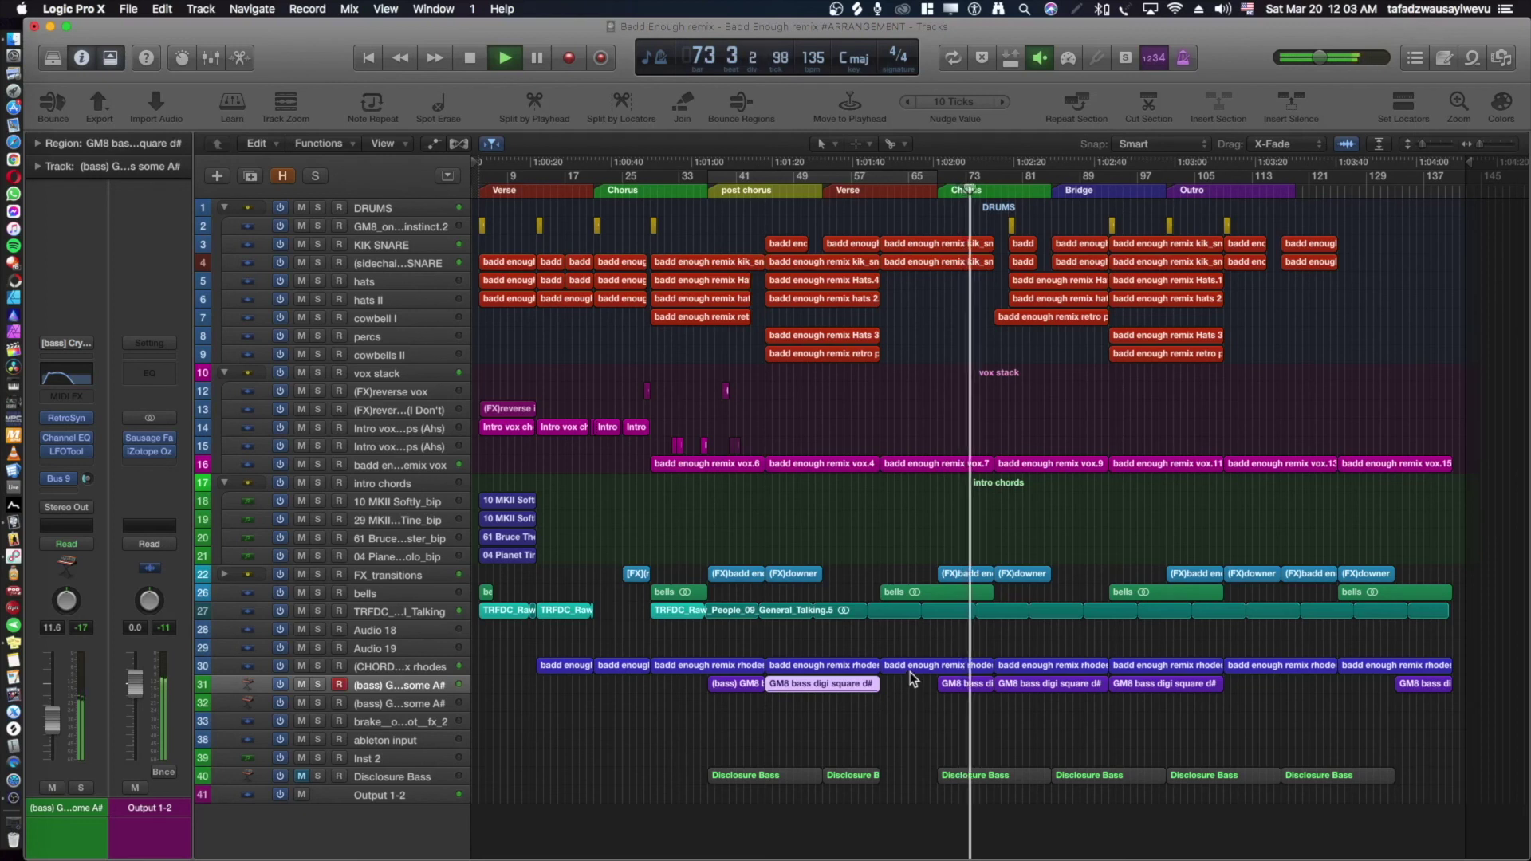
Enlarge the track heights during playback and review the arrangement from the chord and bass tracks up to DRUMS.
{"action": "key", "text": "super+Down"}
{"action": "key", "text": "super+Down"}
{"action": "key", "text": "super+Down"}
{"action": "key", "text": "super+Down"}
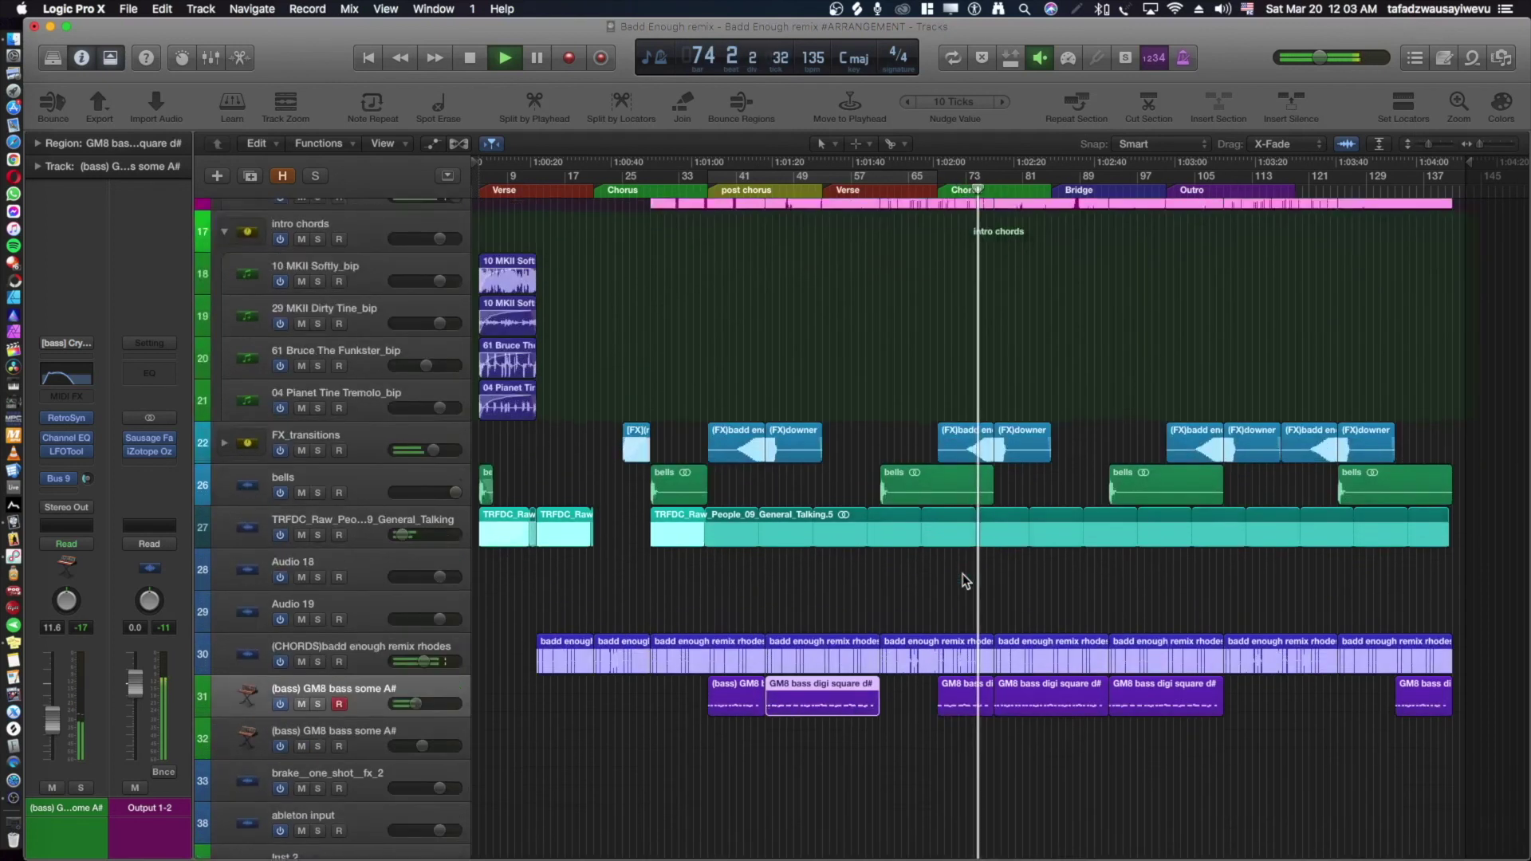
{"action": "scroll", "coordinate": [965, 581], "scroll_direction": "up", "scroll_amount": 2}
{"action": "scroll", "coordinate": [942, 406], "scroll_direction": "up", "scroll_amount": 1}
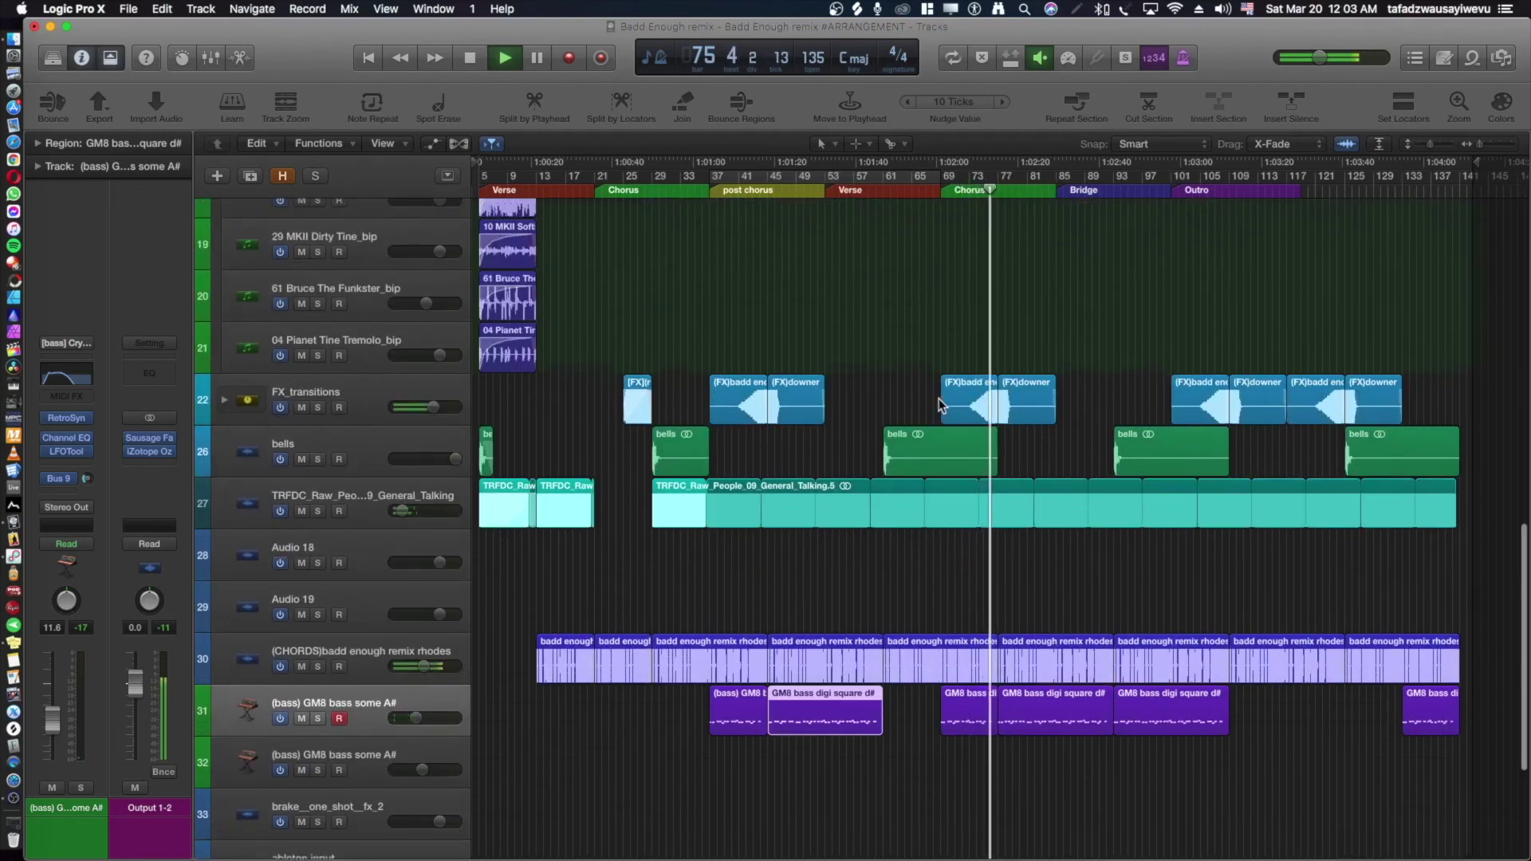
{"action": "scroll", "coordinate": [940, 405], "scroll_direction": "up", "scroll_amount": 15}
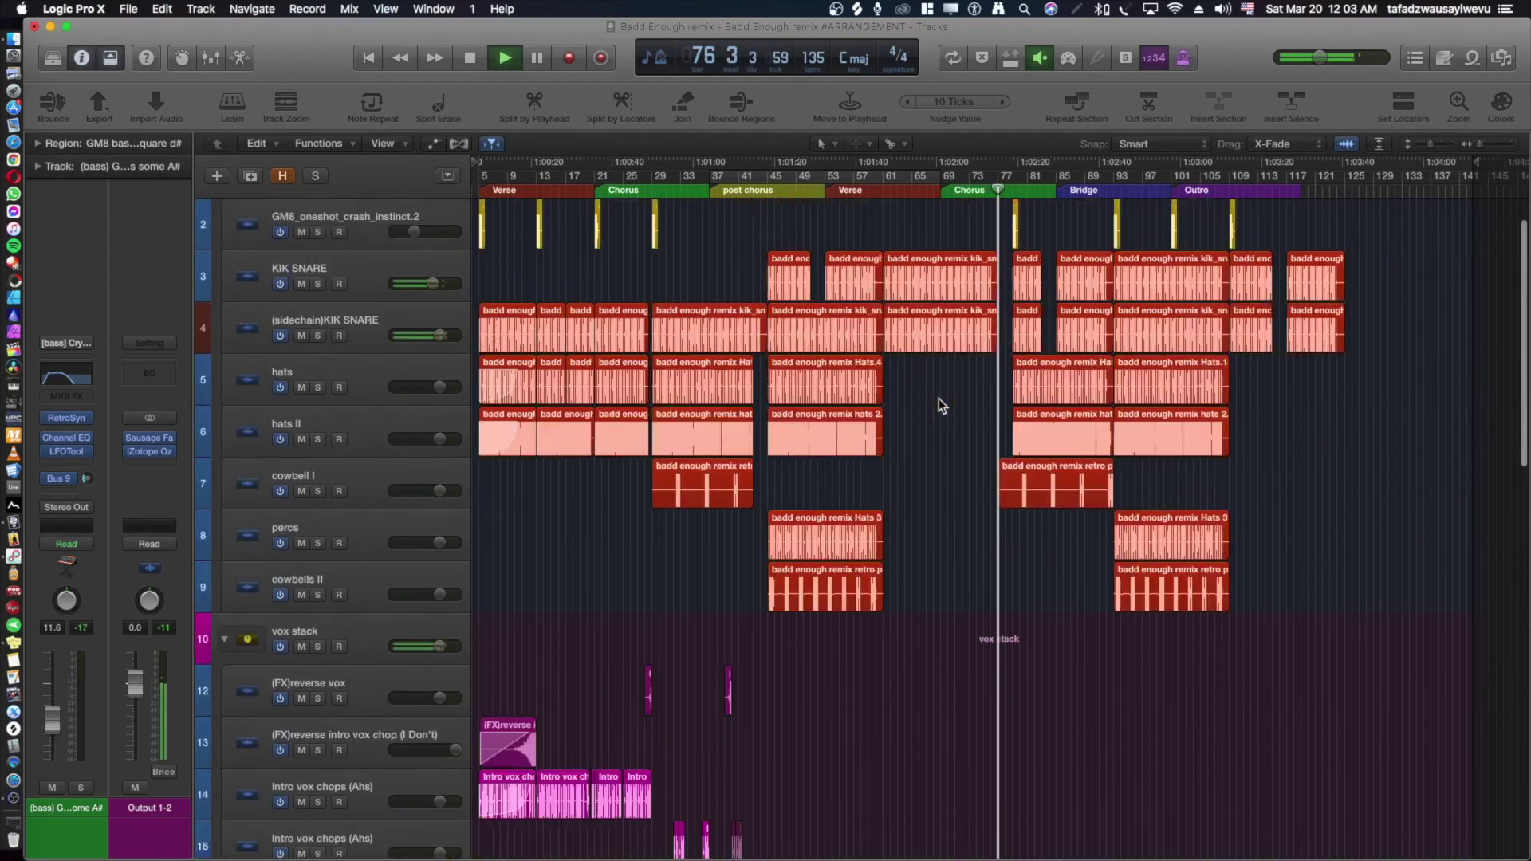
{"action": "scroll", "coordinate": [942, 406], "scroll_direction": "up", "scroll_amount": 2}
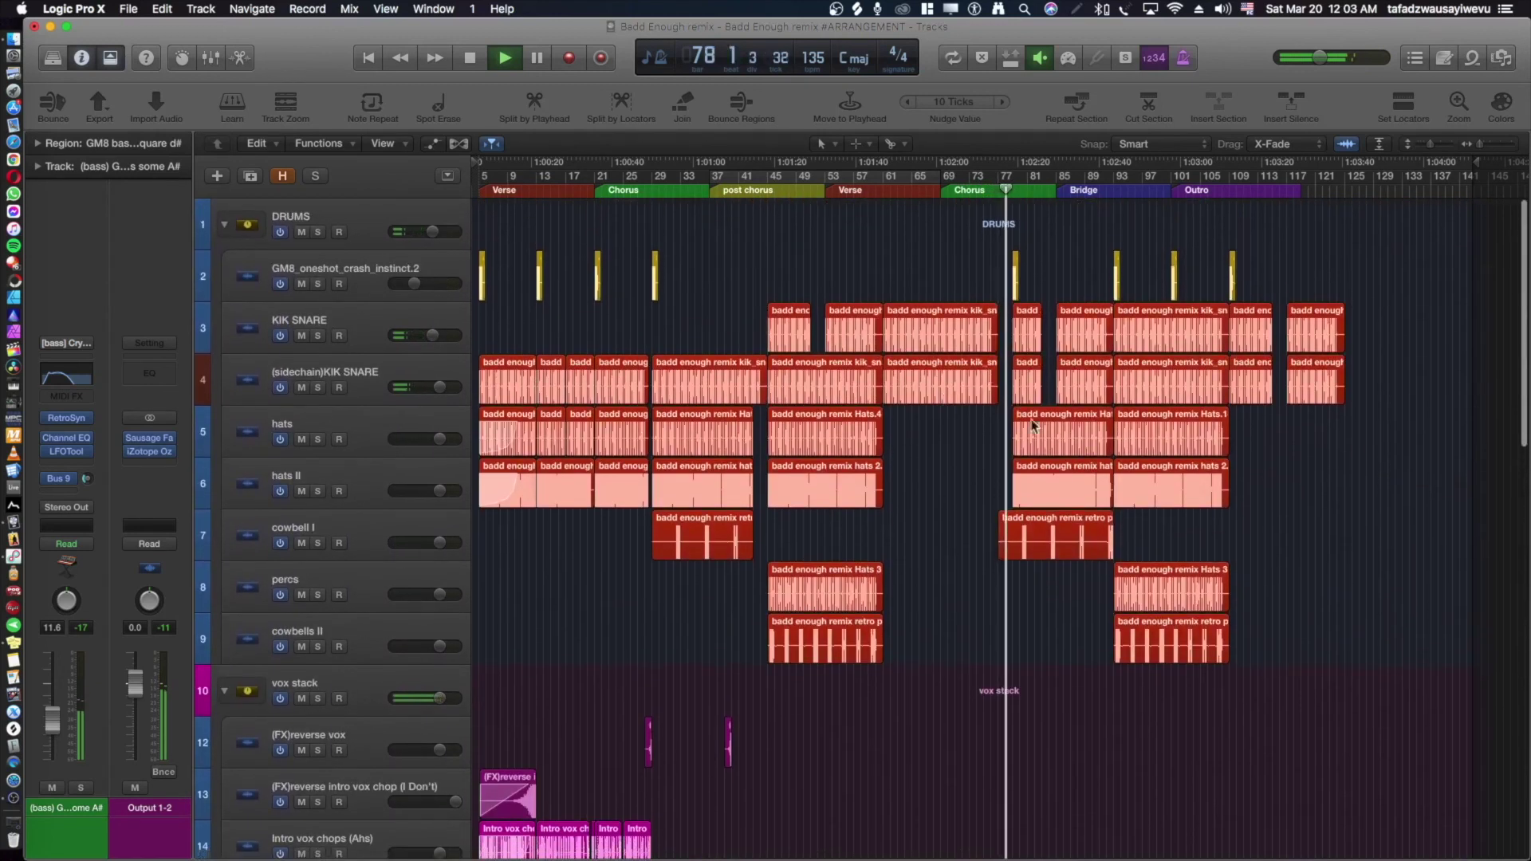
Stop playback in the second Chorus and review the tracks from DRUMS down to the chords and bass.
{"action": "scroll", "coordinate": [1032, 435], "scroll_direction": "down", "scroll_amount": 5}
{"action": "key", "text": "space"}
{"action": "scroll", "coordinate": [1030, 447], "scroll_direction": "down", "scroll_amount": 12}
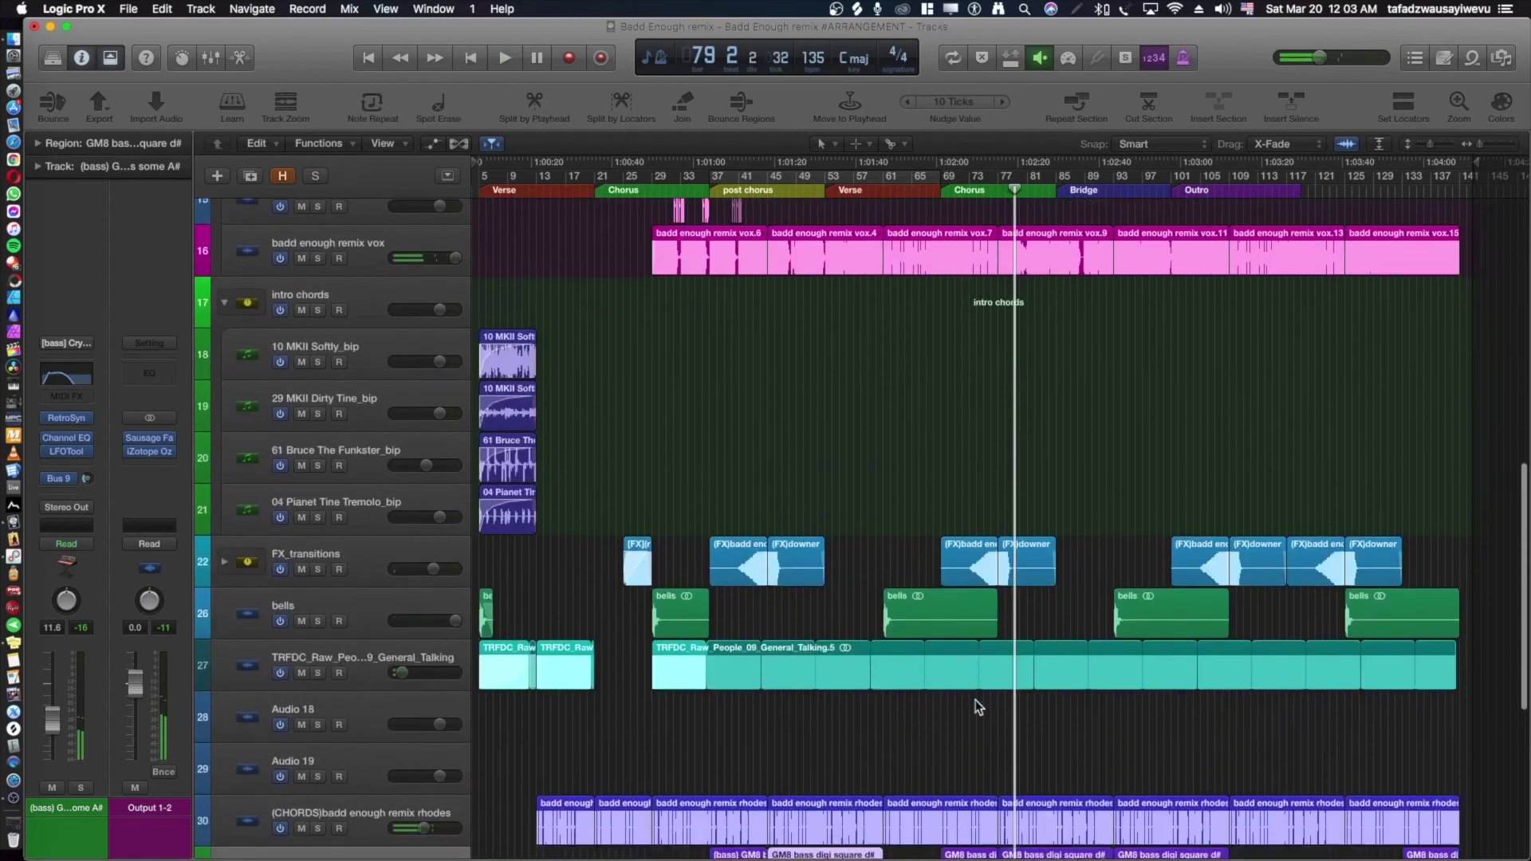
{"action": "scroll", "coordinate": [976, 708], "scroll_direction": "down", "scroll_amount": 5}
{"action": "scroll", "coordinate": [974, 707], "scroll_direction": "up", "scroll_amount": 20}
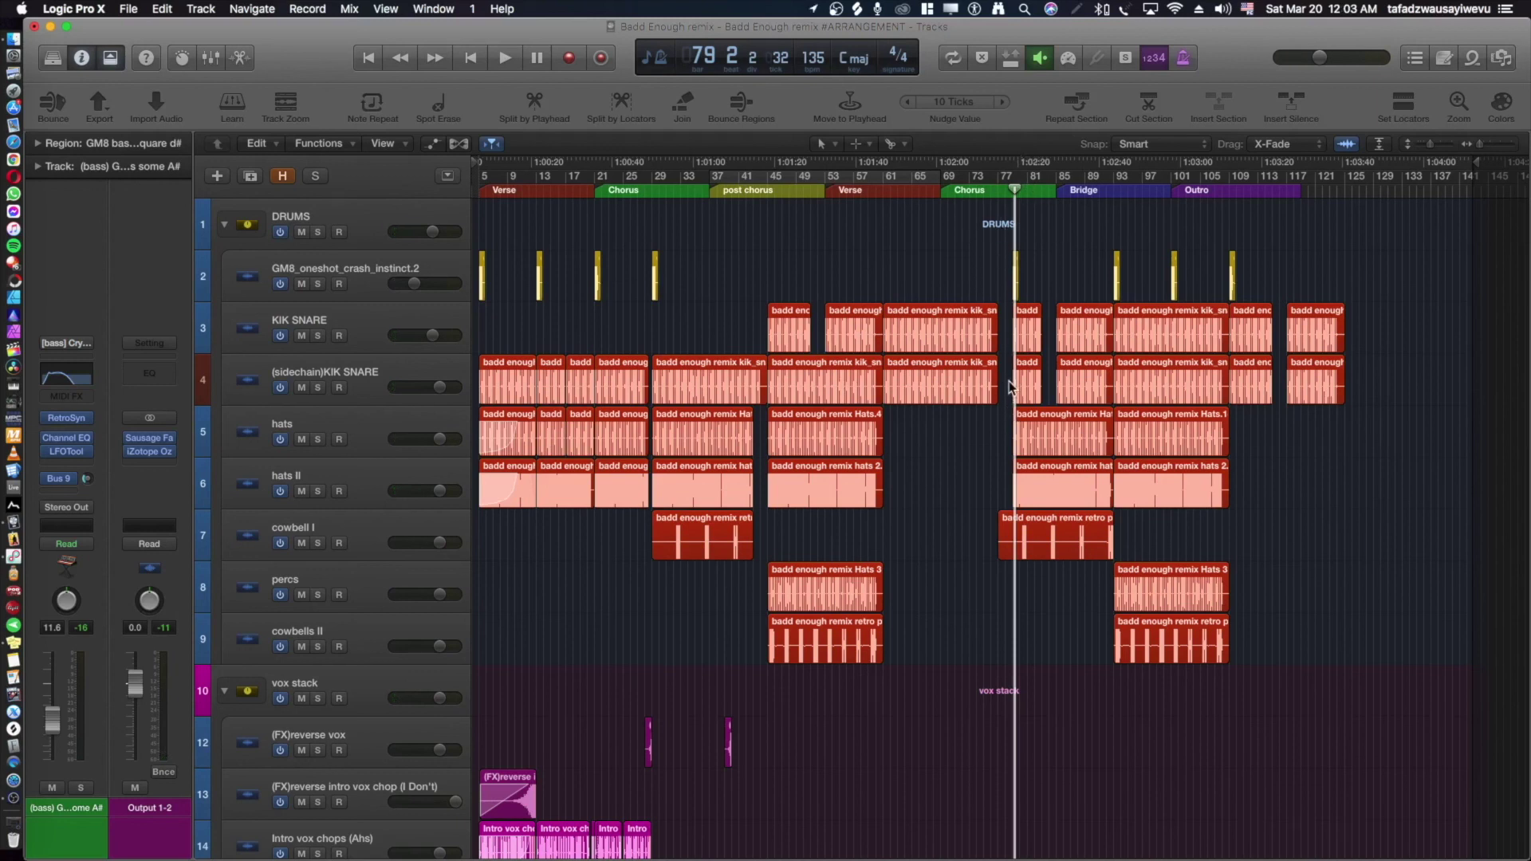
Play the second Chorus from bar 74 in short stretches, pausing before and after the drums re-enter.
{"action": "left_click", "coordinate": [977, 191]}
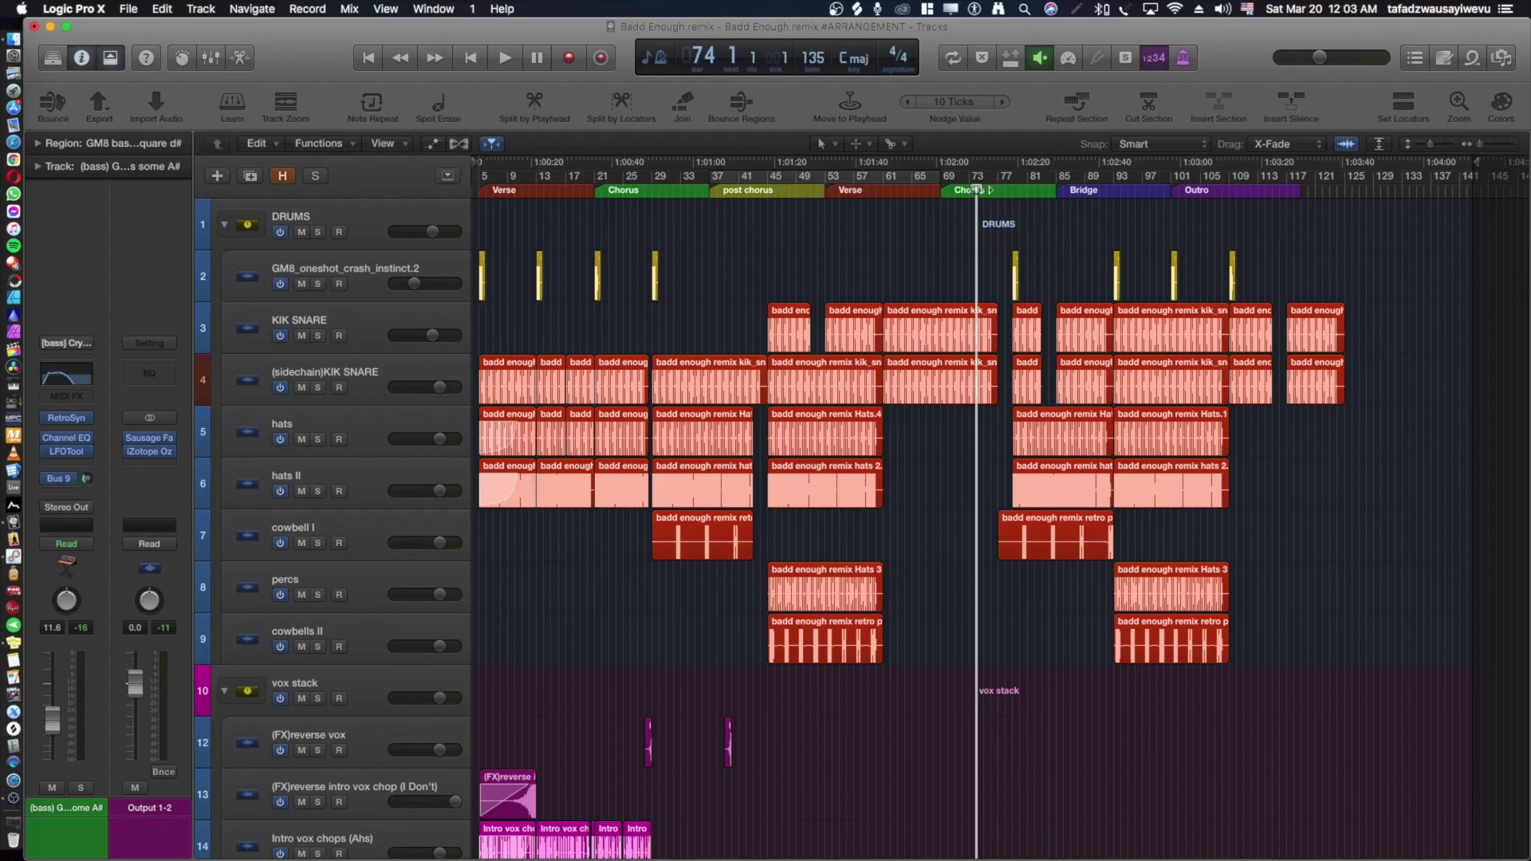
{"action": "key", "text": "space"}
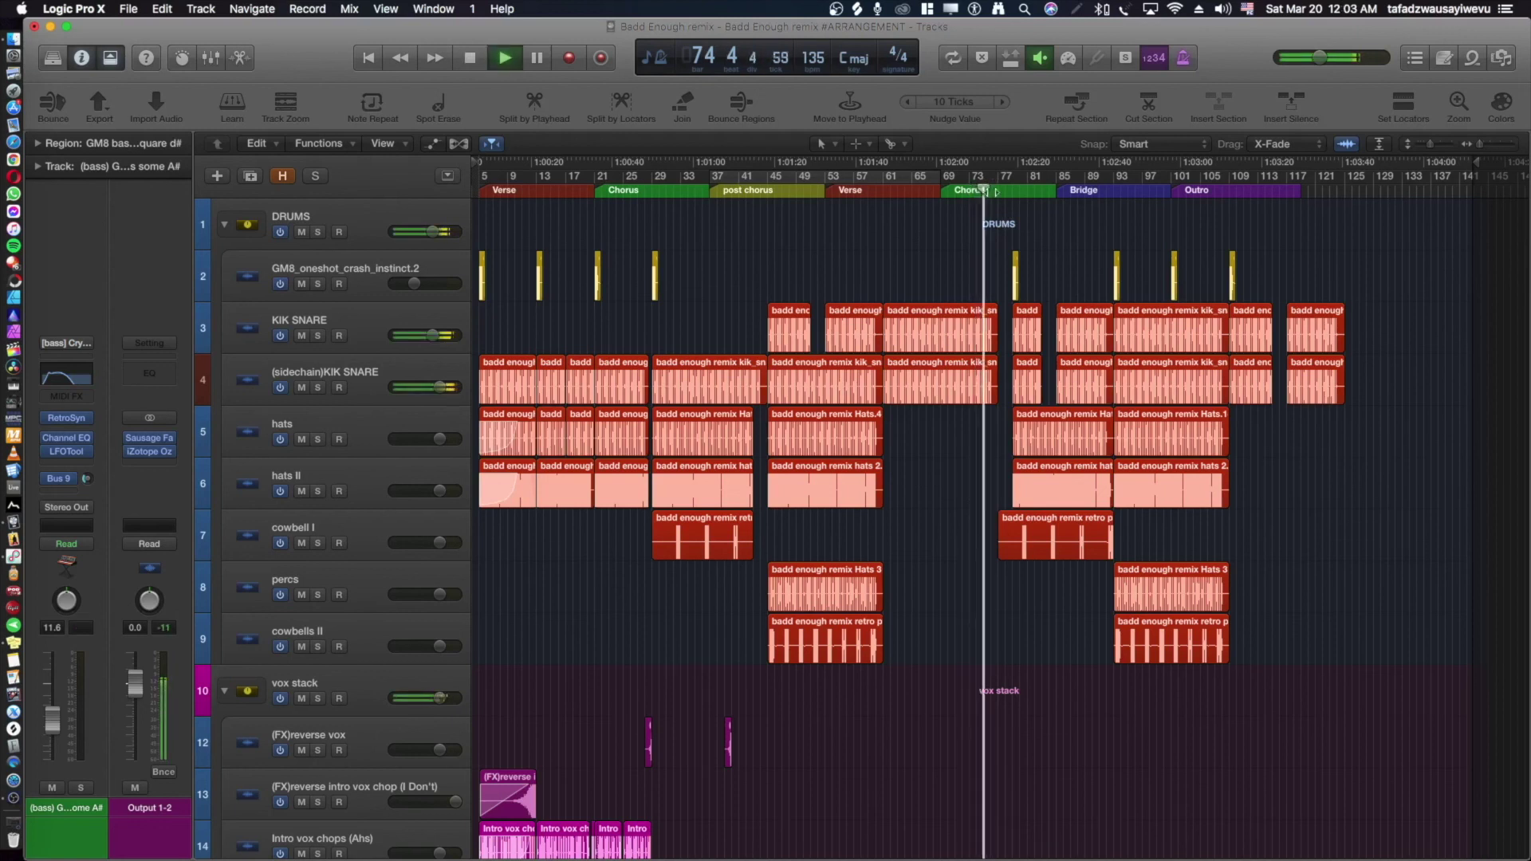
{"action": "scroll", "coordinate": [988, 576], "scroll_direction": "down", "scroll_amount": 10}
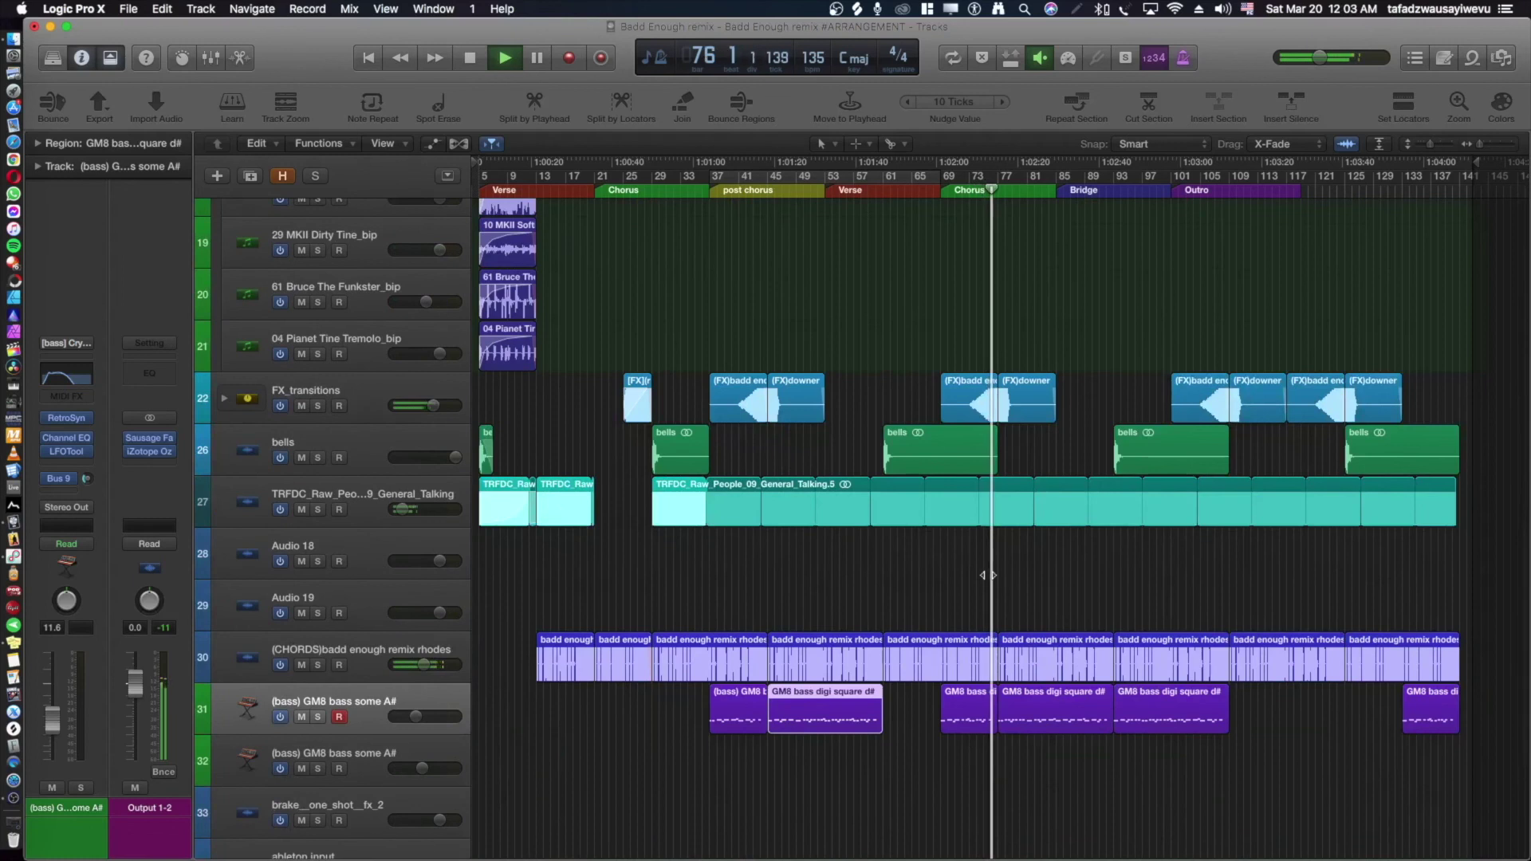
{"action": "scroll", "coordinate": [988, 576], "scroll_direction": "up", "scroll_amount": 10}
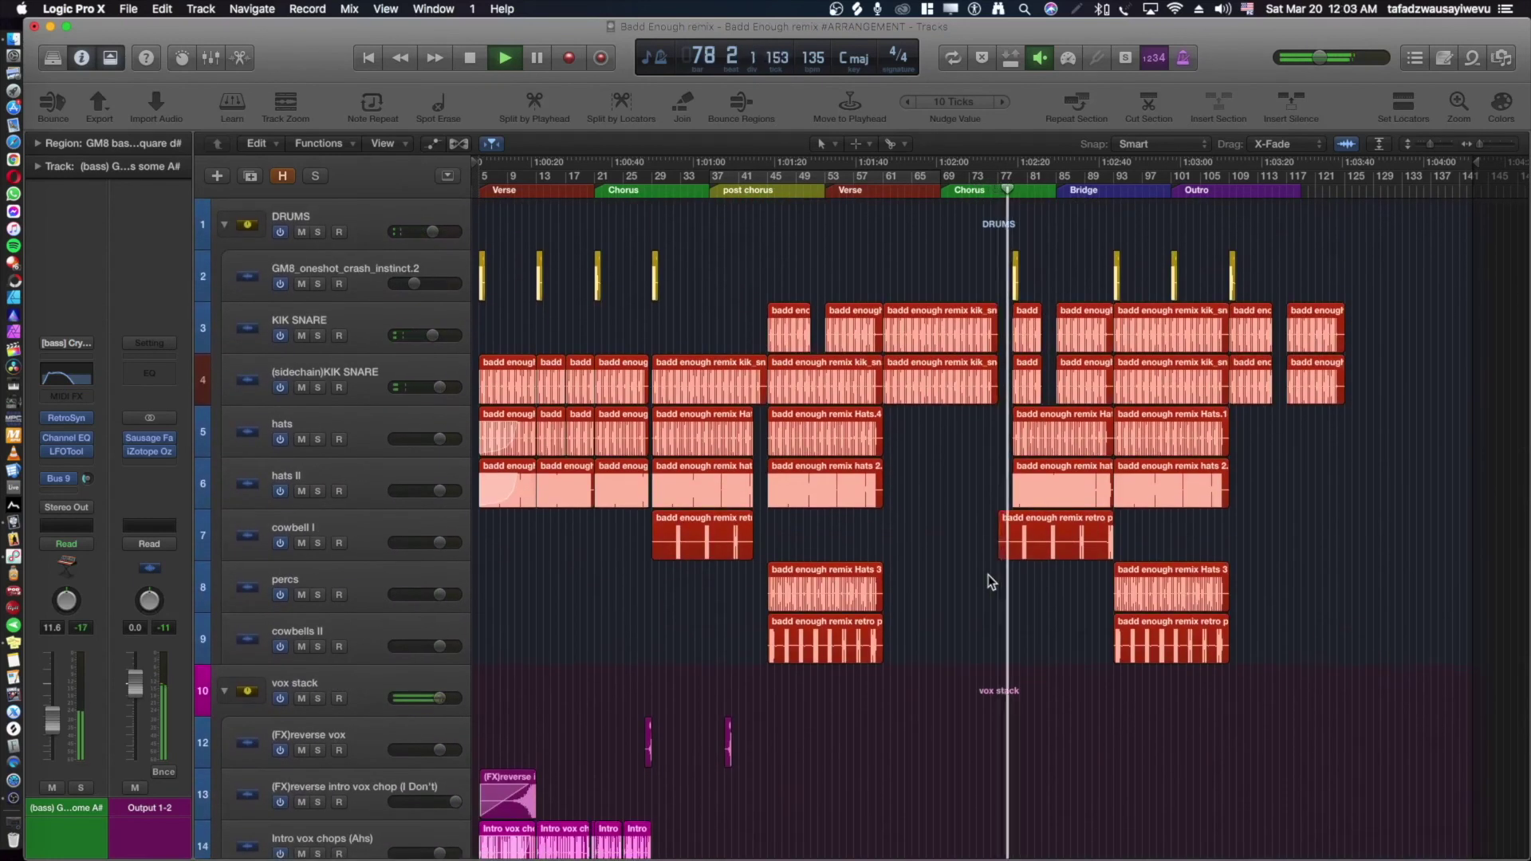
{"action": "key", "text": "space"}
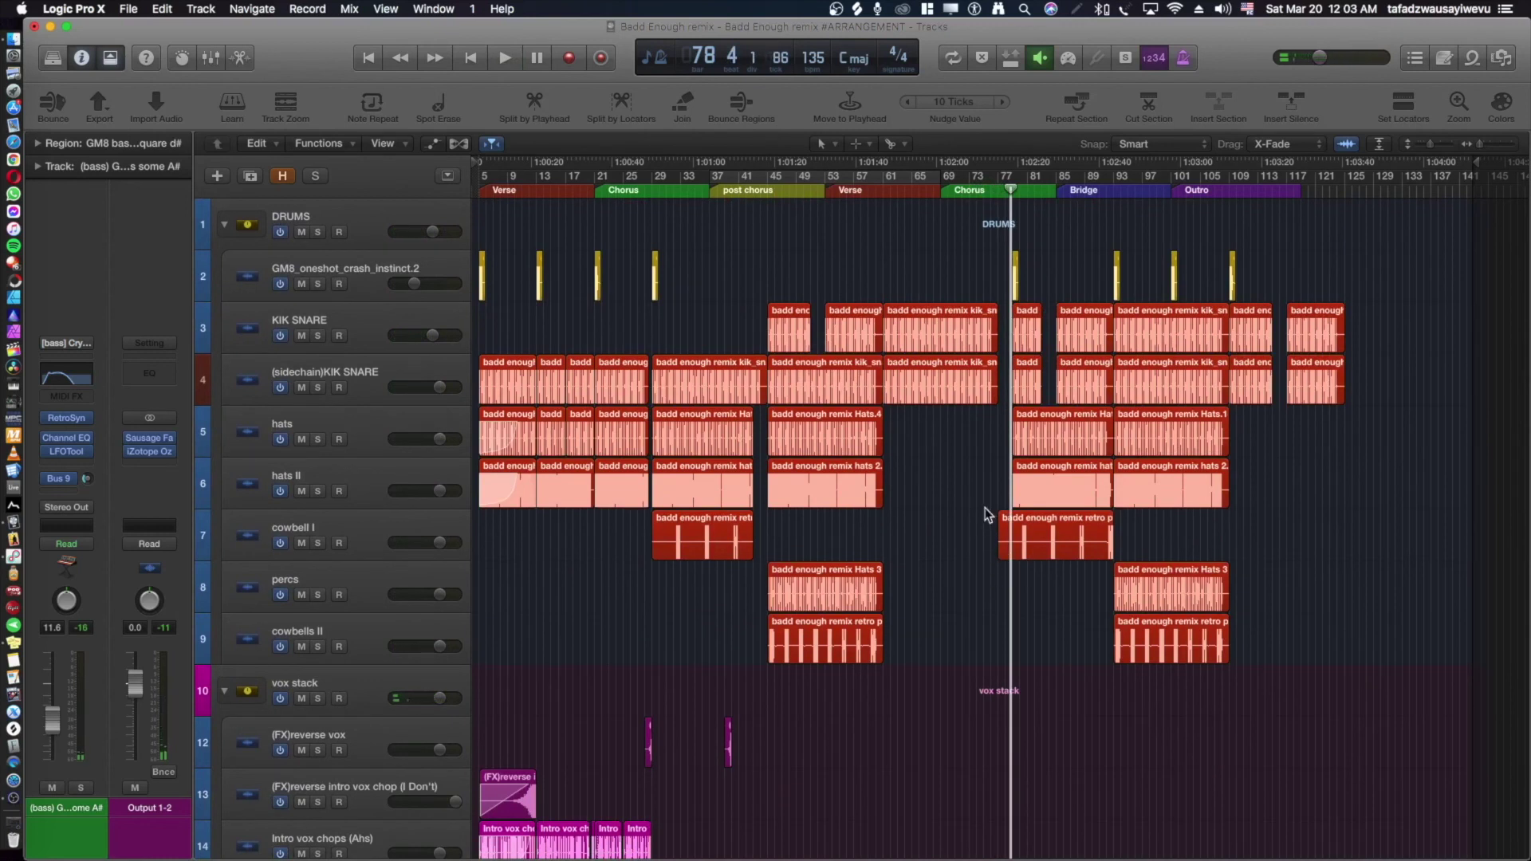
{"action": "key", "text": "space"}
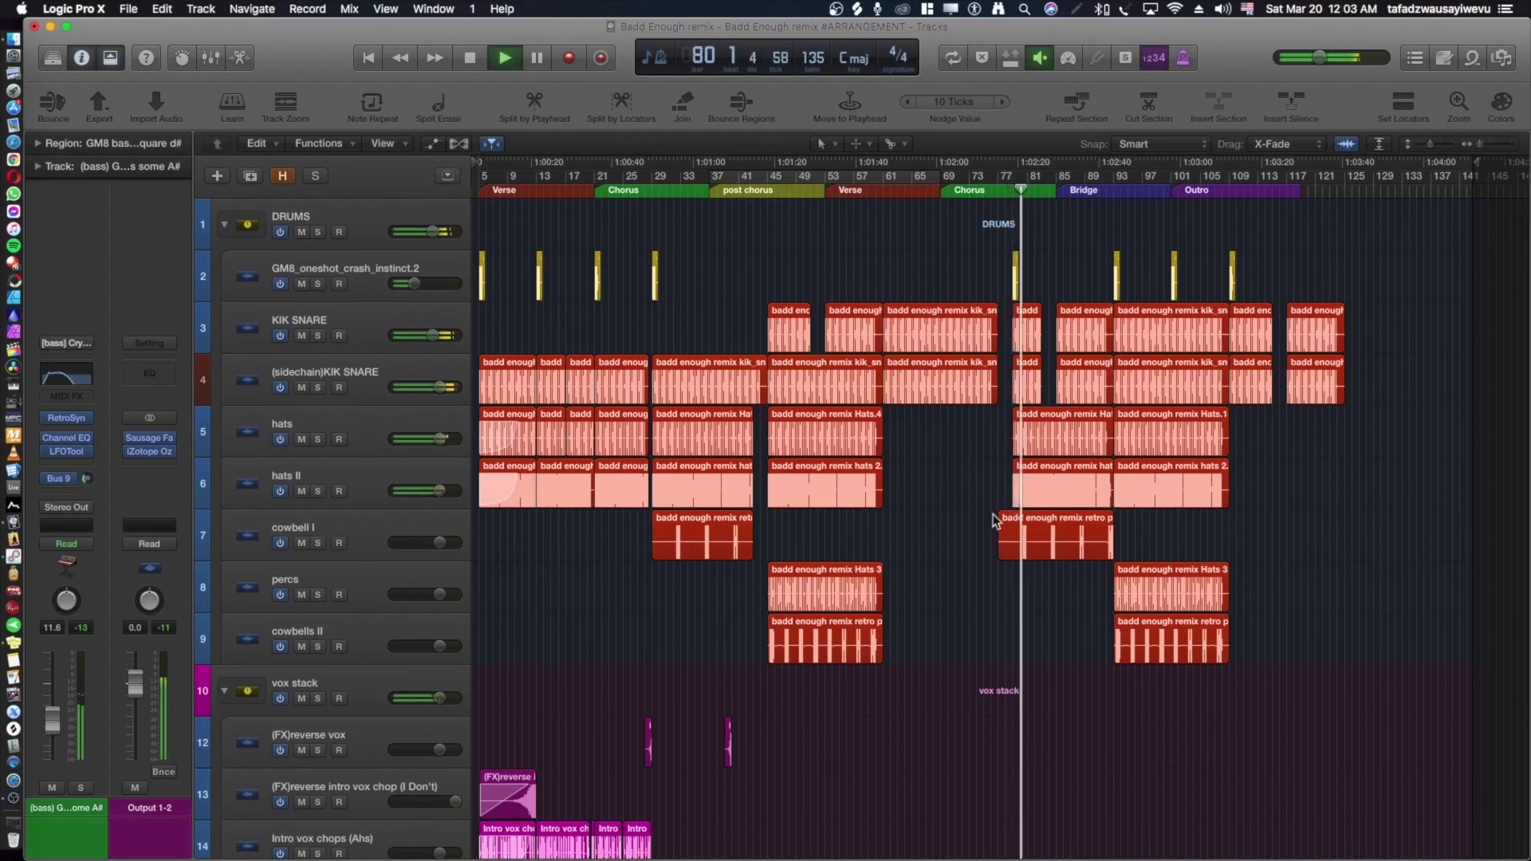
{"action": "key", "text": "space"}
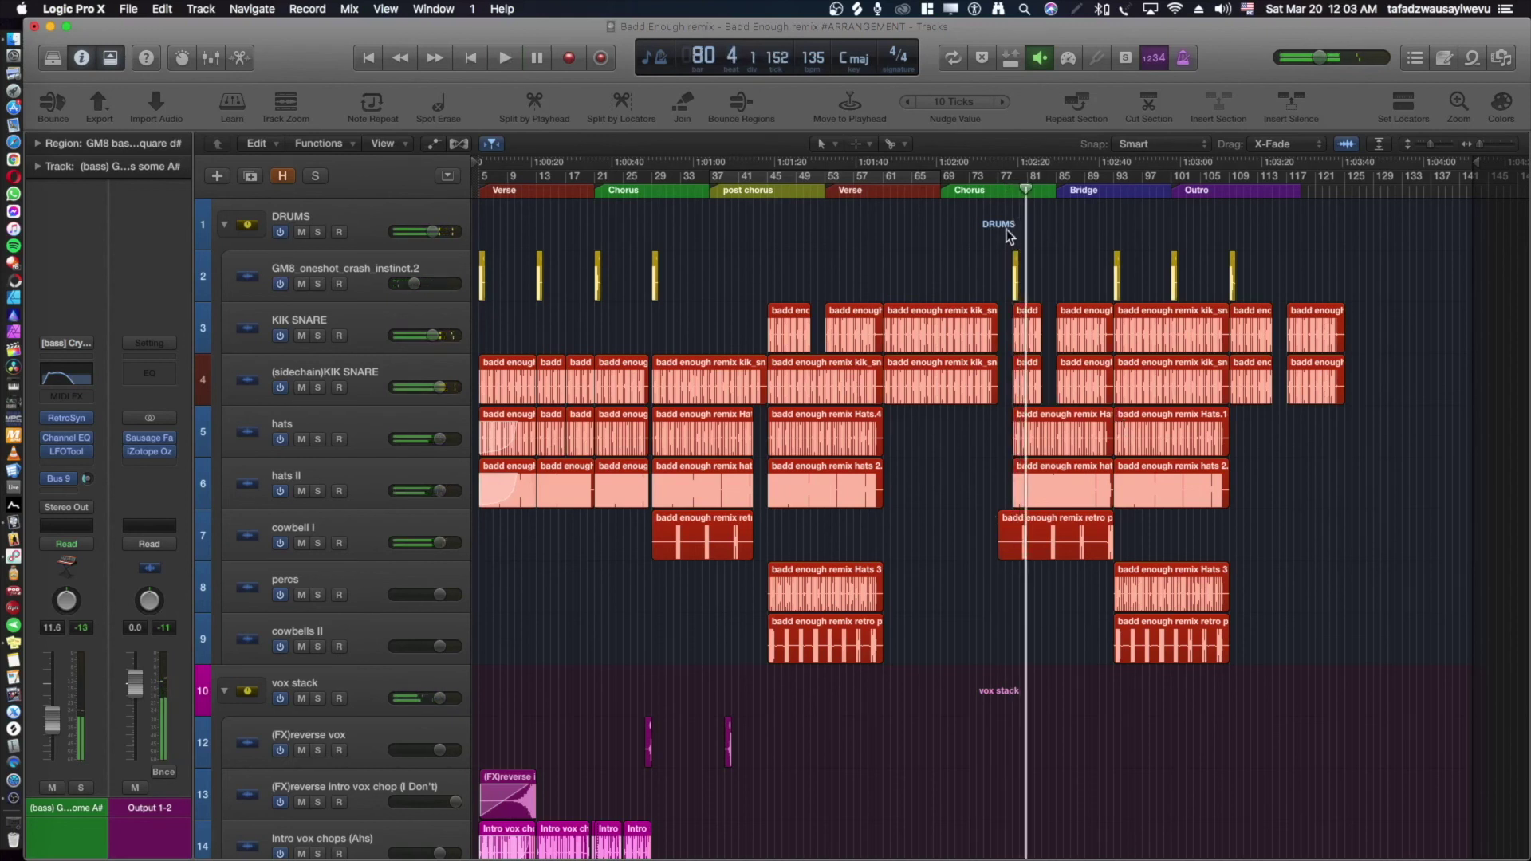
Zoom in on the second Chorus, replay the drums' re-entry briefly, and shrink the tracks to show the whole arrangement.
{"action": "scroll", "coordinate": [1008, 261], "scroll_direction": "up", "scroll_amount": 10}
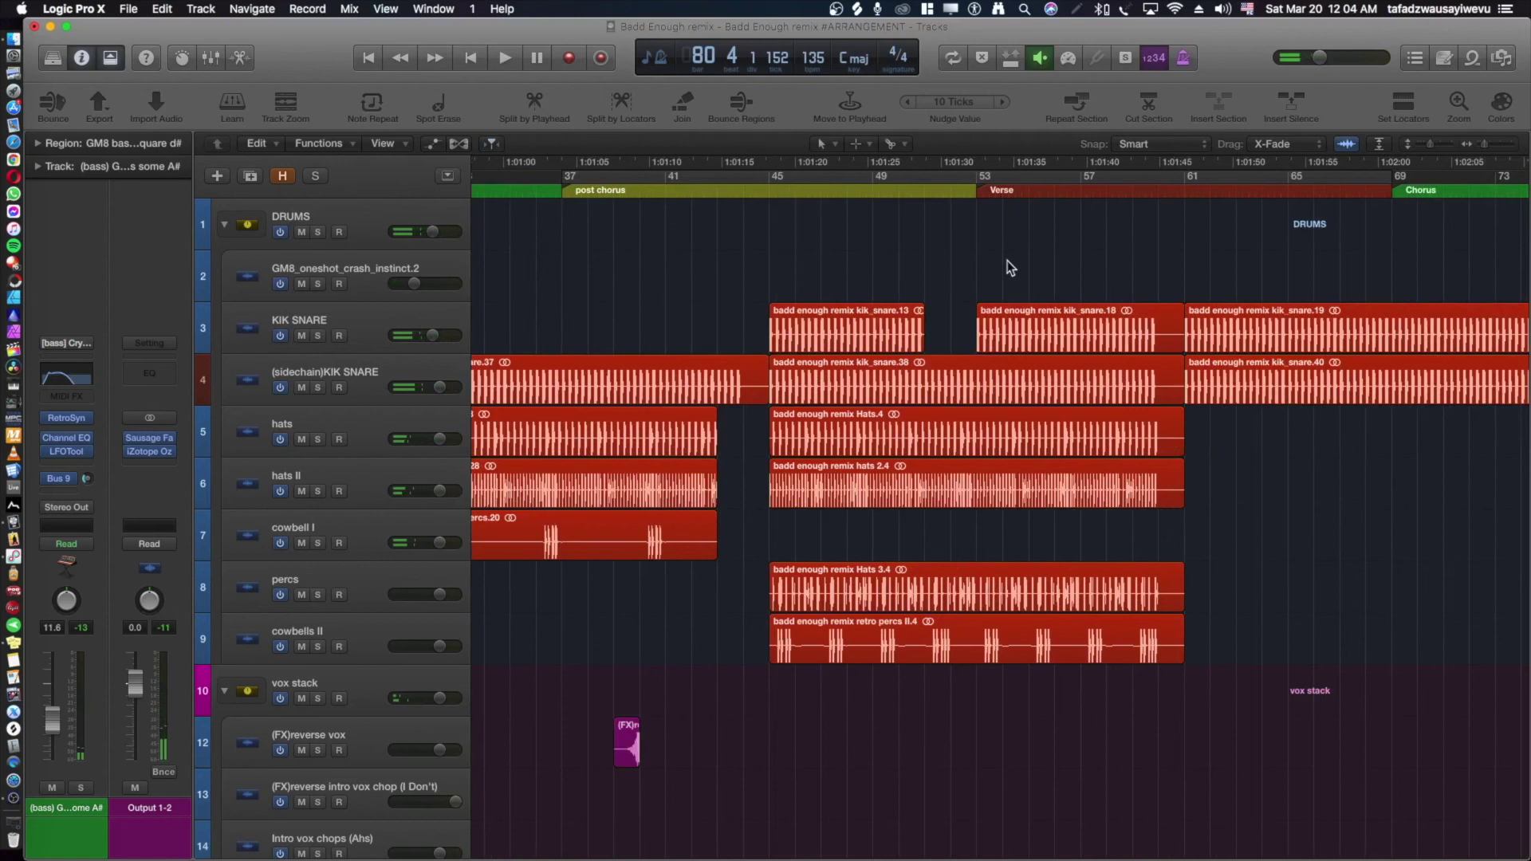
{"action": "left_click", "coordinate": [938, 172]}
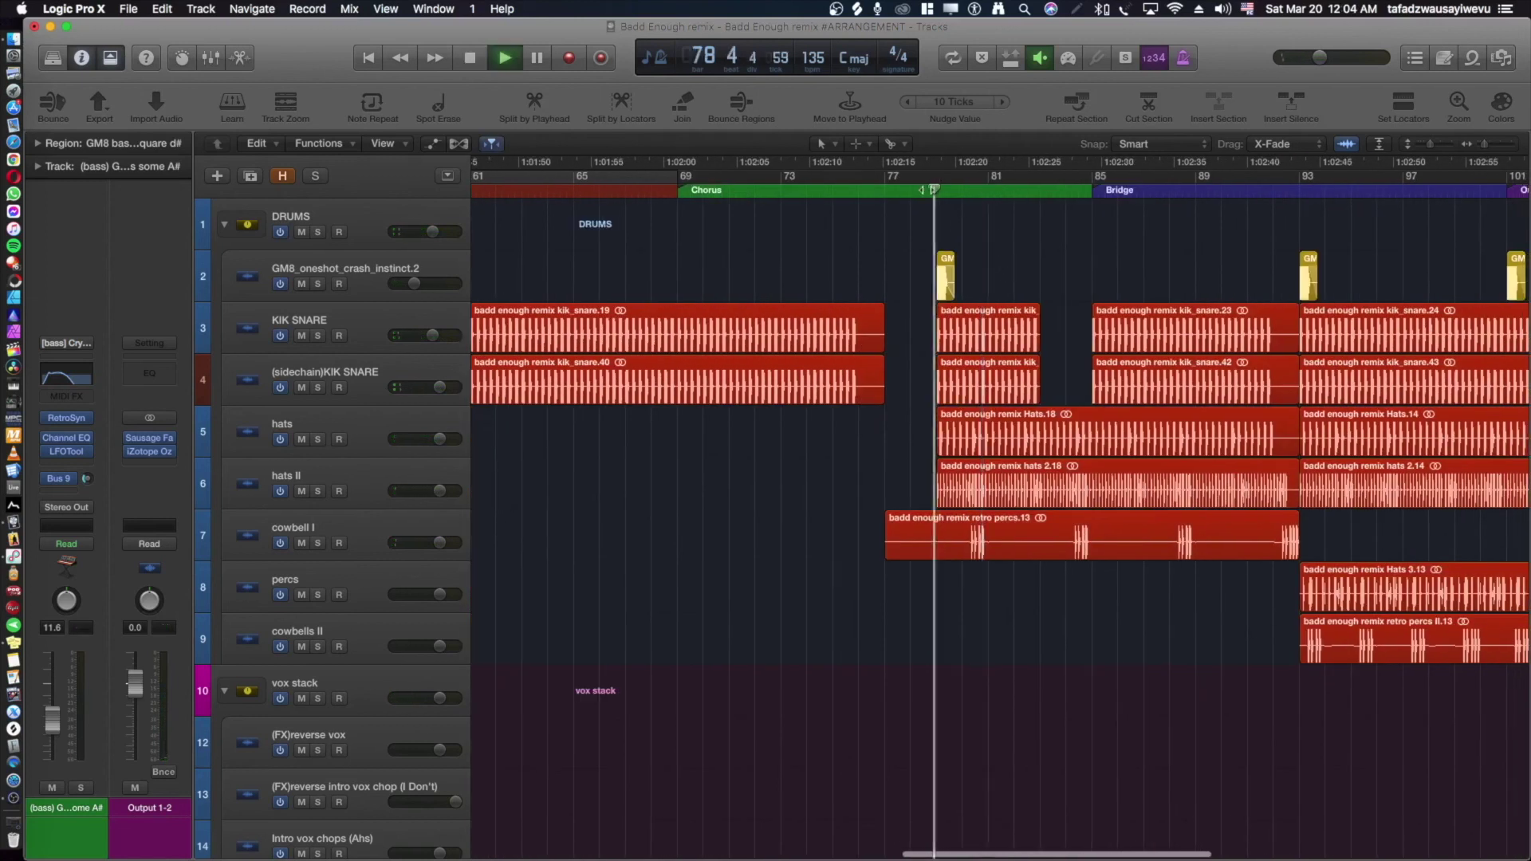
{"action": "key", "text": "space"}
{"action": "scroll", "coordinate": [950, 514], "scroll_direction": "down", "scroll_amount": 15}
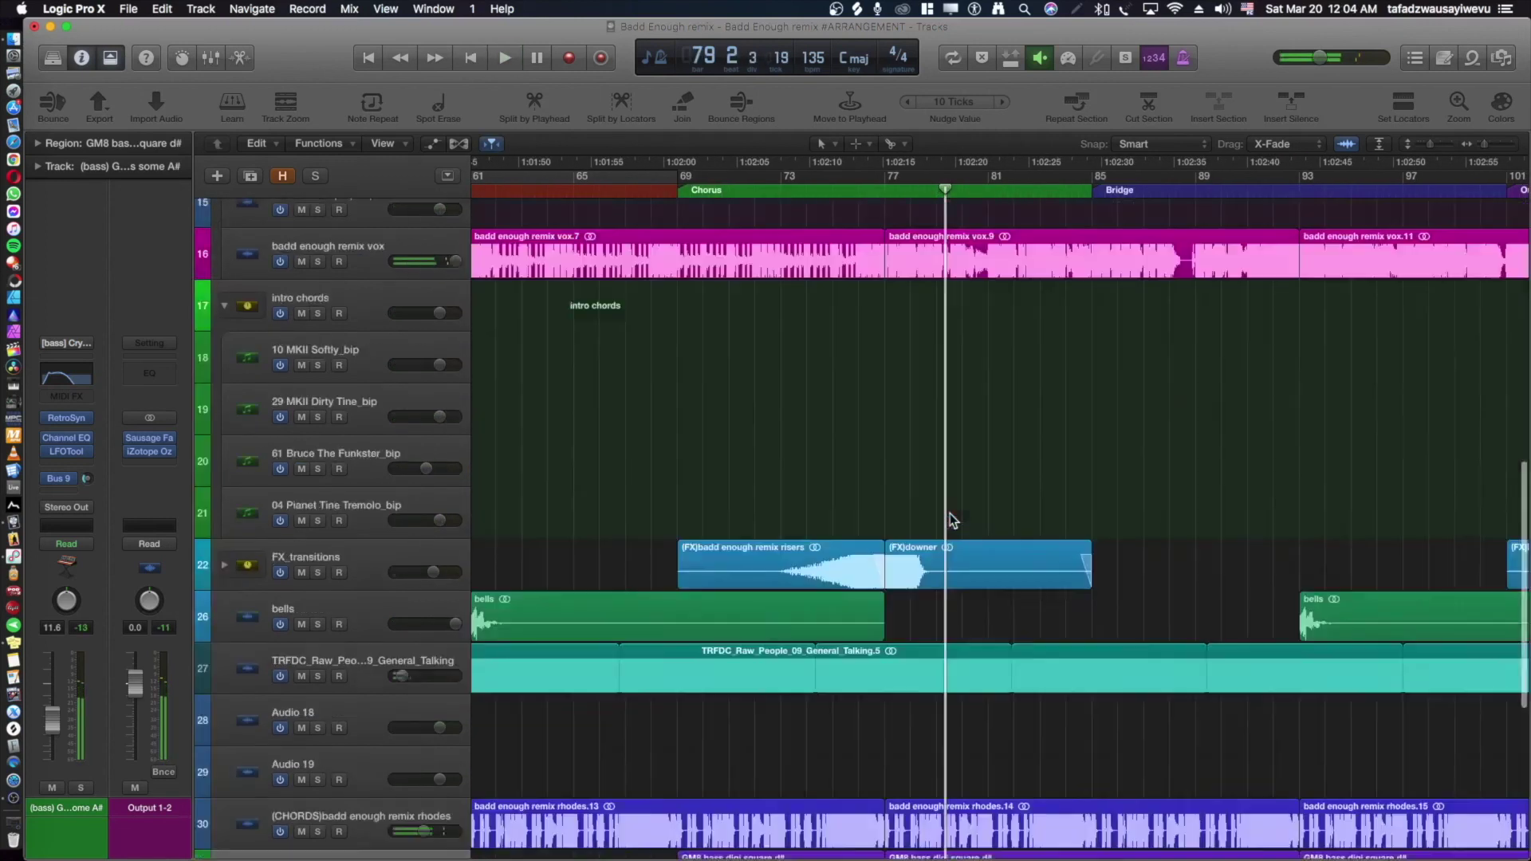
{"action": "scroll", "coordinate": [904, 700], "scroll_direction": "down", "scroll_amount": 5}
{"action": "scroll", "coordinate": [917, 489], "scroll_direction": "down", "scroll_amount": 8}
{"action": "scroll", "coordinate": [919, 488], "scroll_direction": "down", "scroll_amount": 6}
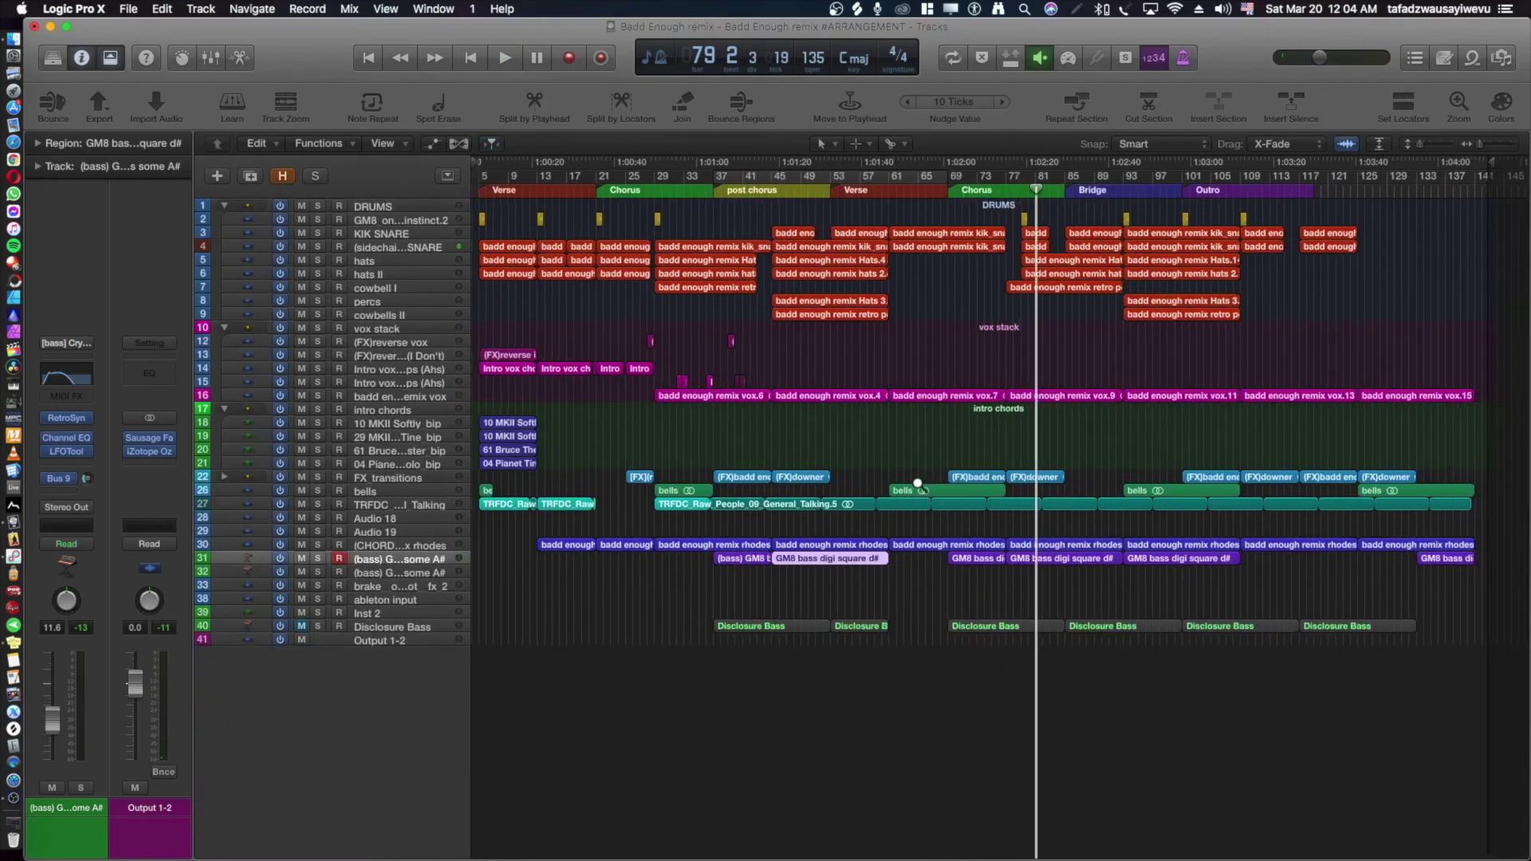
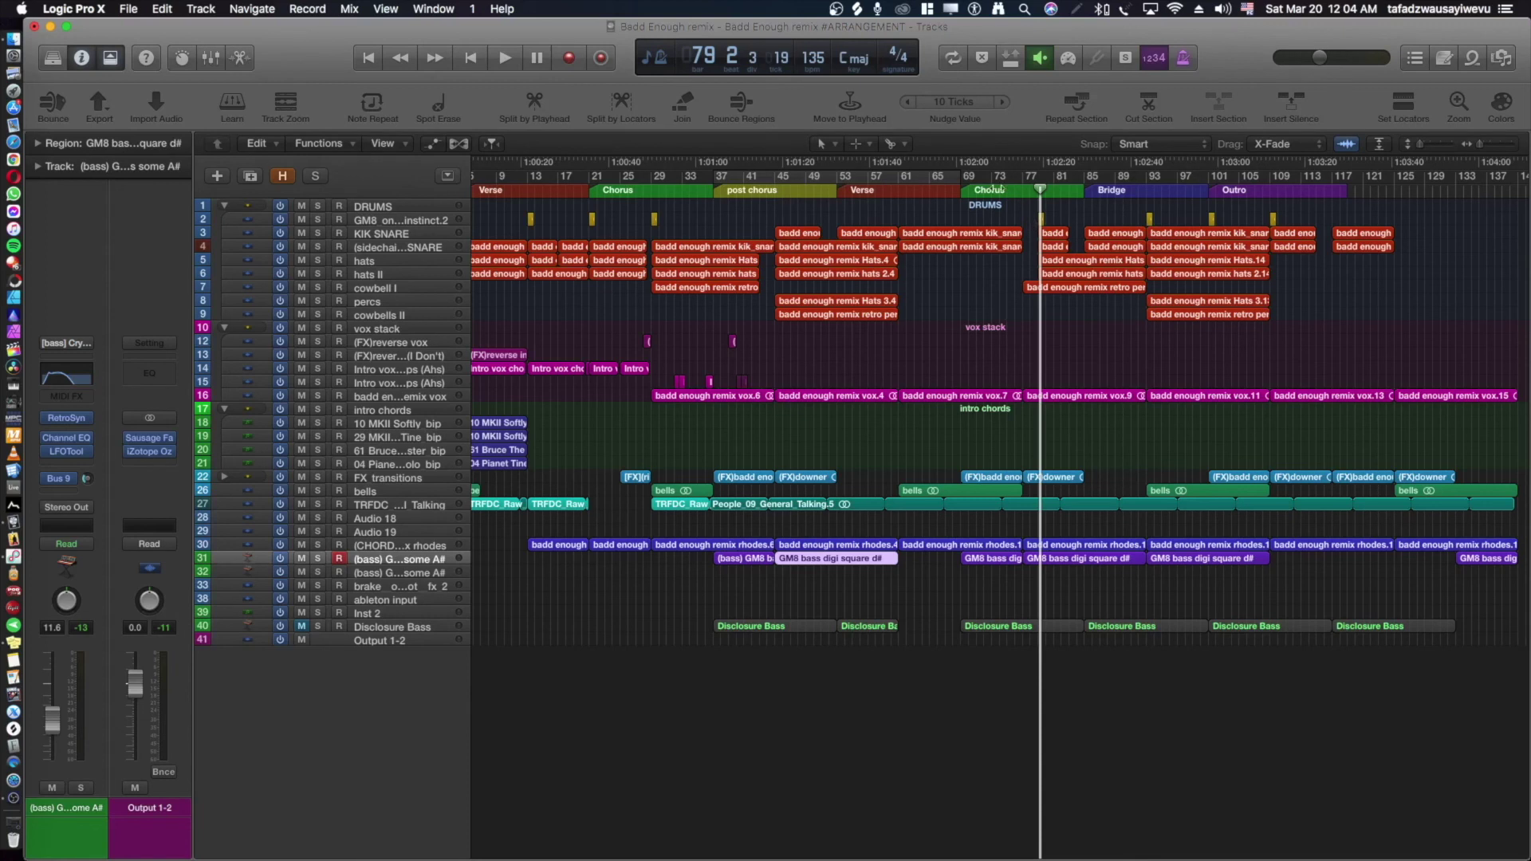
Play the rest of the second Chorus into the start of the Bridge, pausing at the section change.
{"action": "key", "text": "space"}
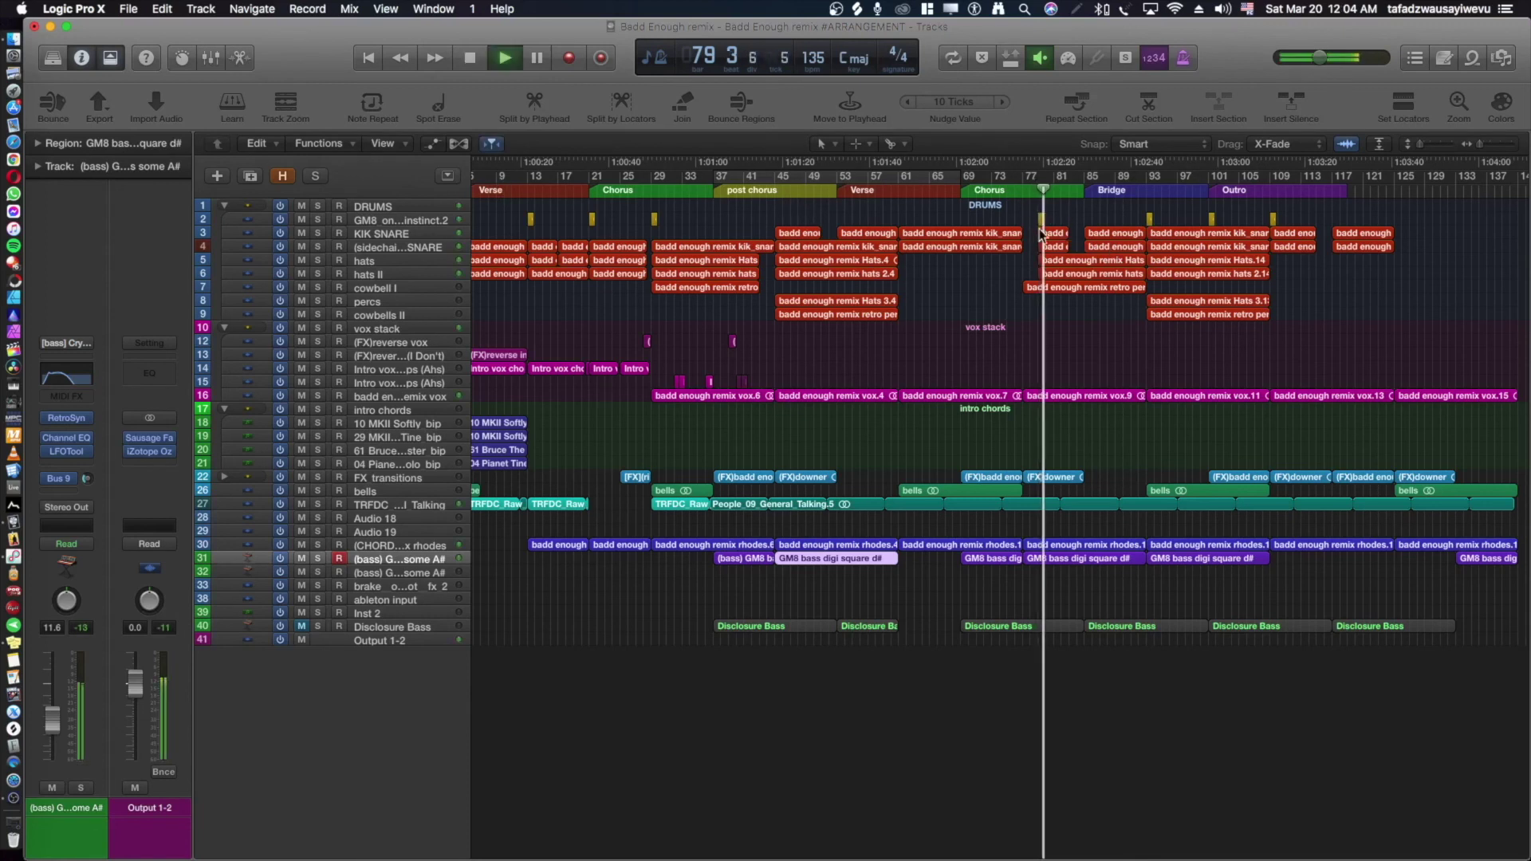
{"action": "scroll", "coordinate": [1118, 452], "scroll_direction": "right", "scroll_amount": 2}
{"action": "scroll", "coordinate": [749, 479], "scroll_direction": "left", "scroll_amount": 1}
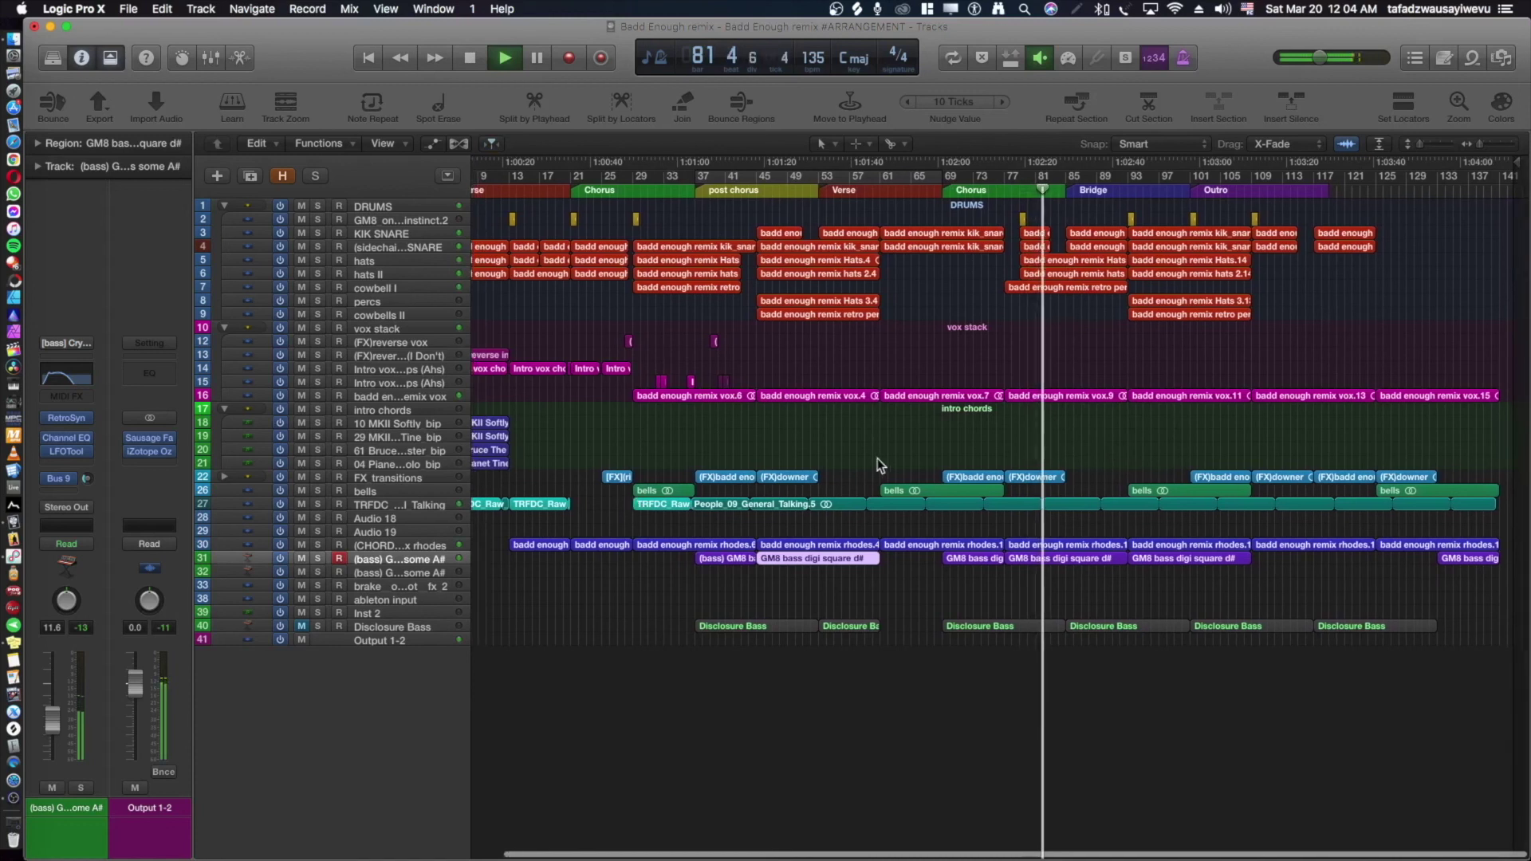
{"action": "scroll", "coordinate": [1070, 453], "scroll_direction": "up", "scroll_amount": 3}
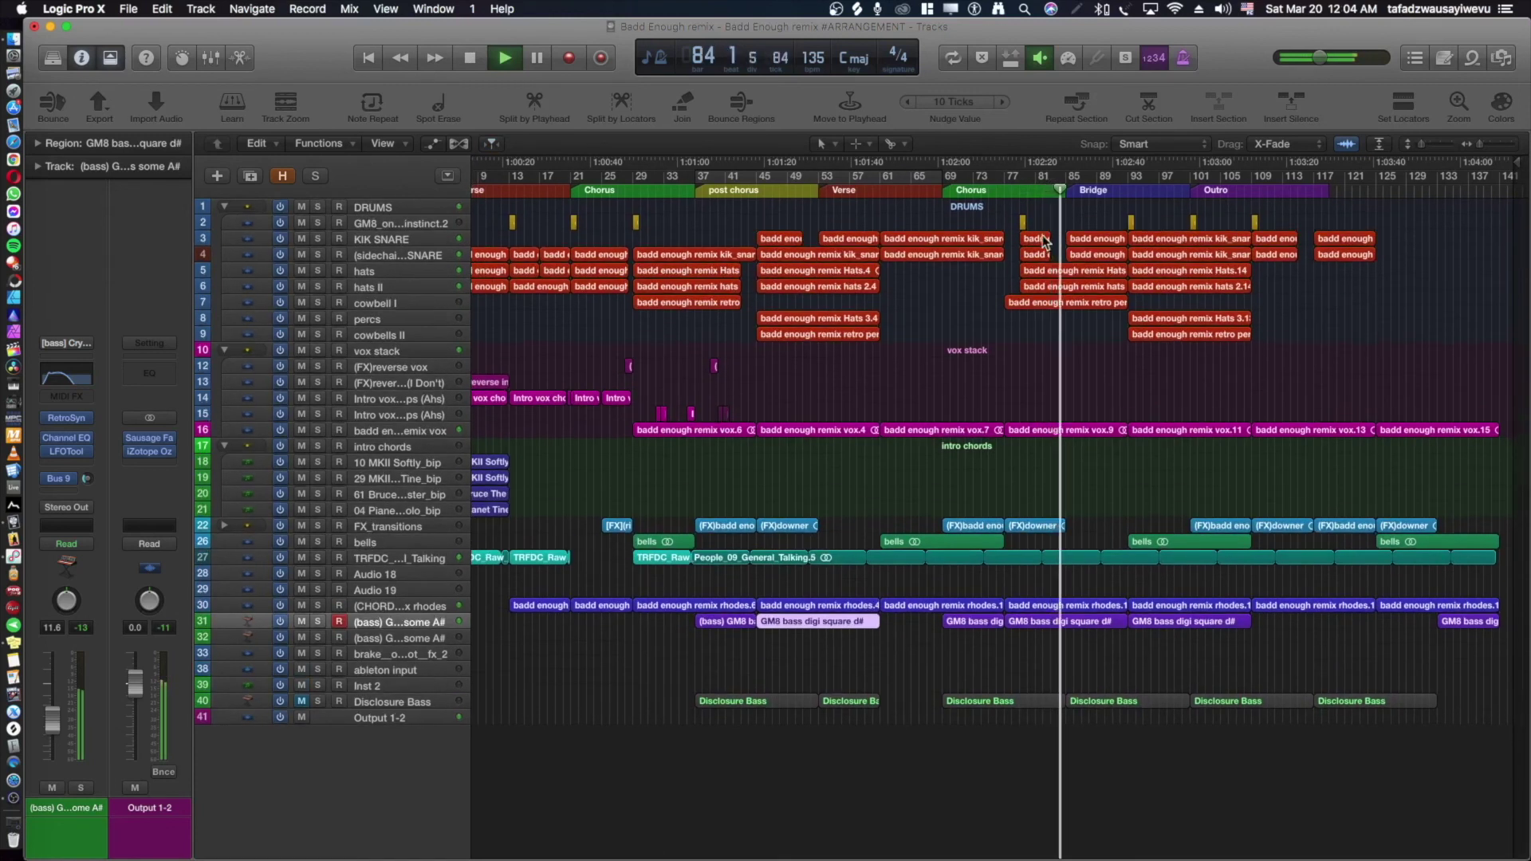
{"action": "key", "text": "space"}
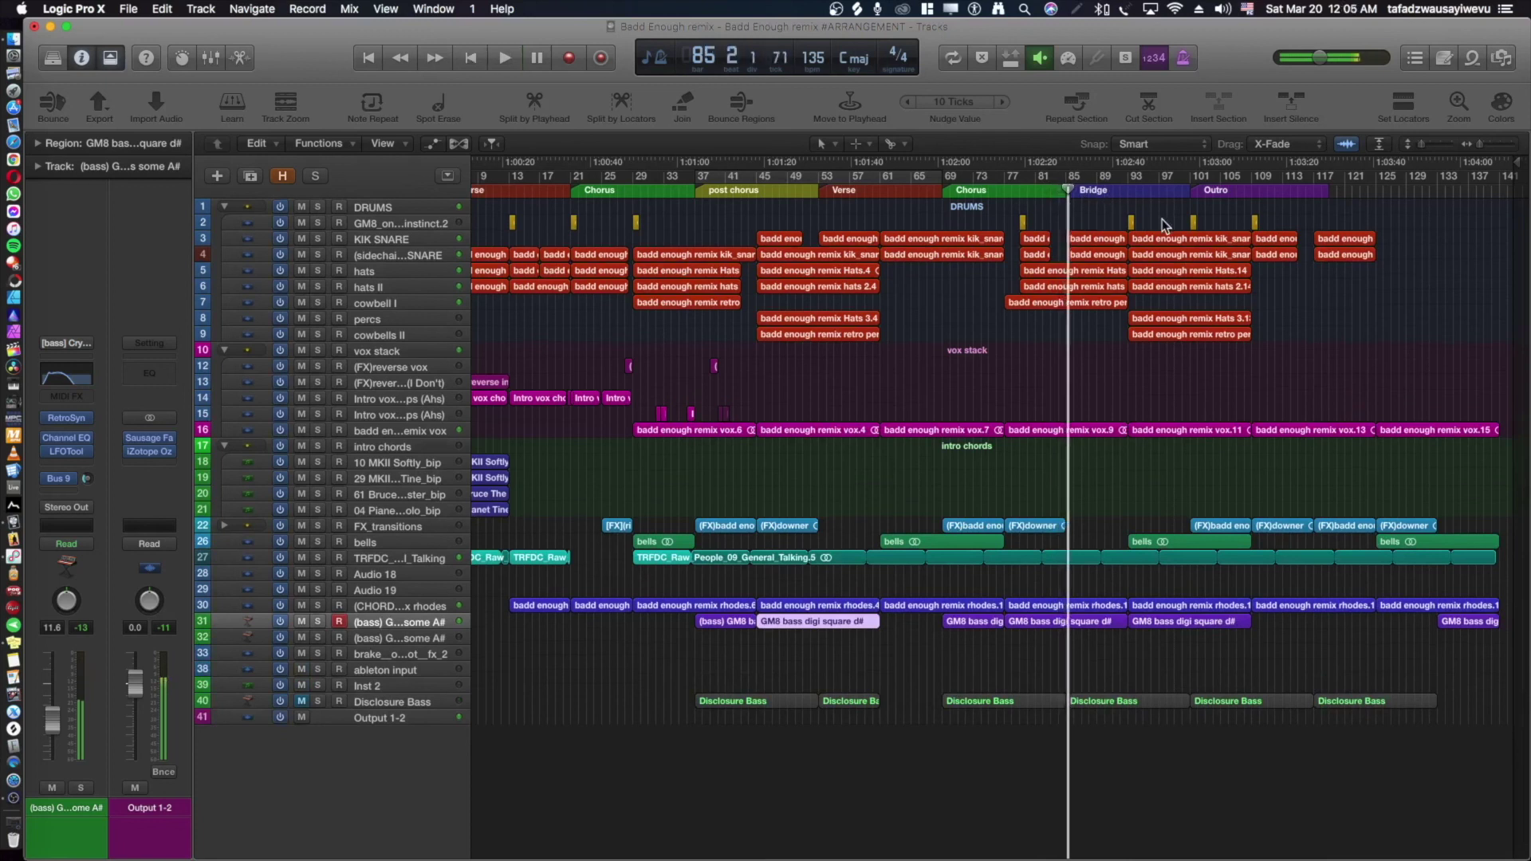
{"action": "key", "text": "space"}
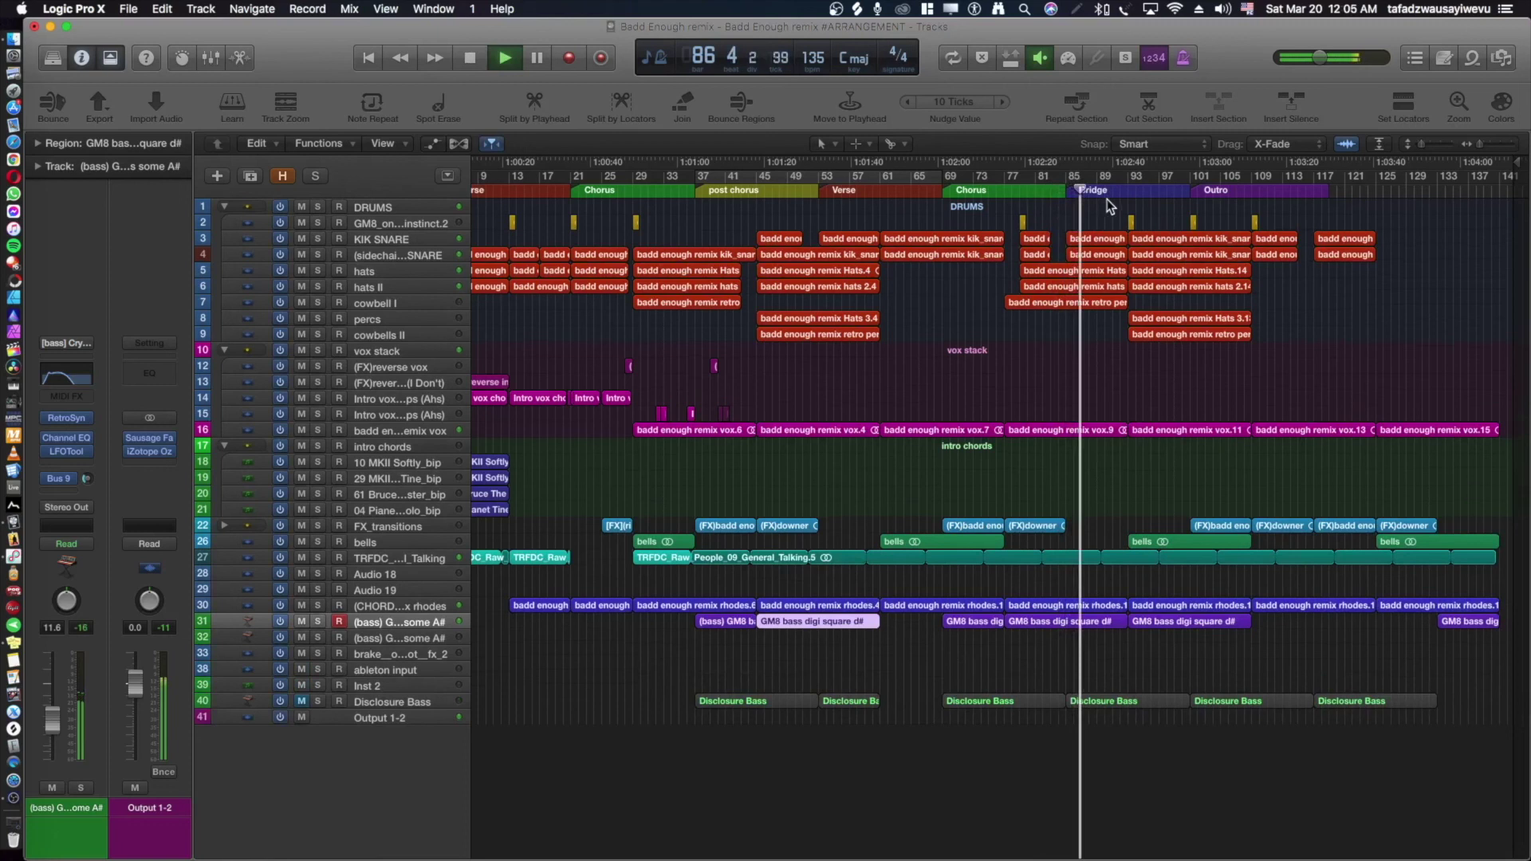
{"action": "key", "text": "space"}
Move the playhead to bar 92 in the Bridge and play across the percs and cowbells II entry.
{"action": "scroll", "coordinate": [1131, 206], "scroll_direction": "right", "scroll_amount": 1}
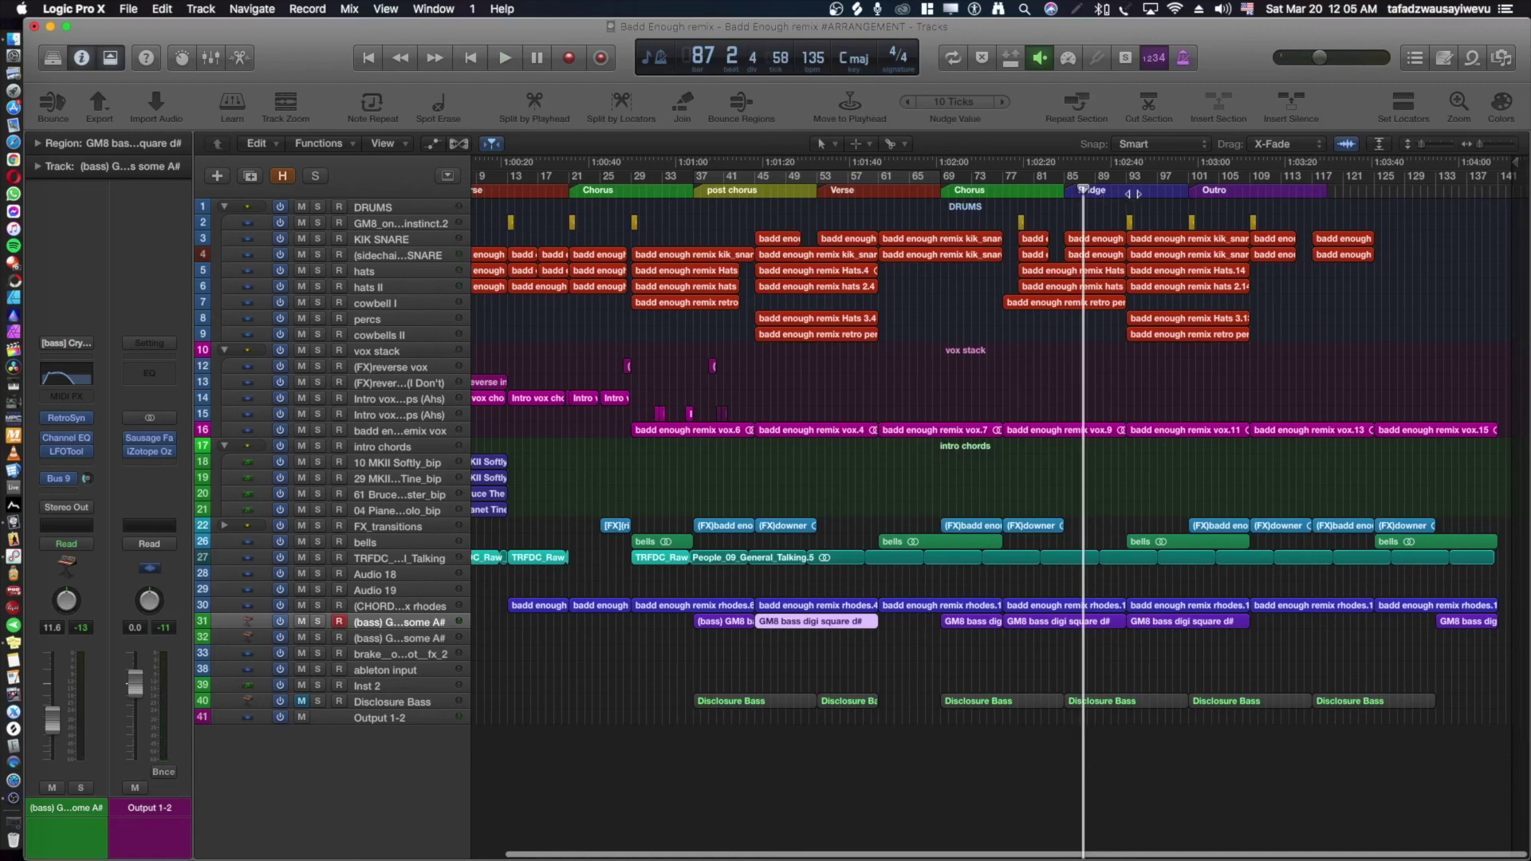
{"action": "scroll", "coordinate": [1108, 187], "scroll_direction": "left", "scroll_amount": 1}
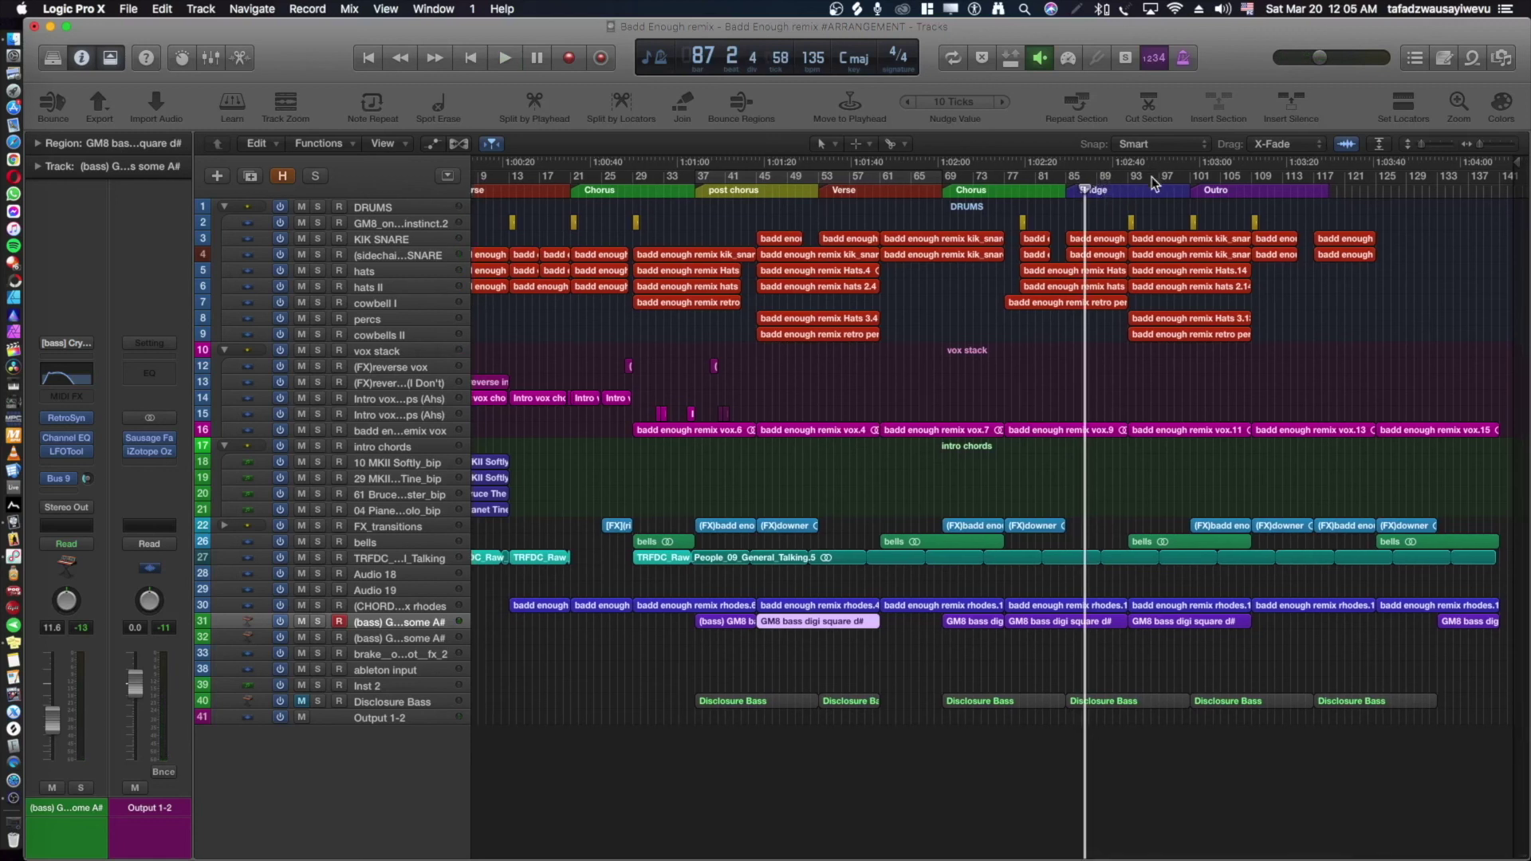
{"action": "left_click_drag", "start_coordinate": [1086, 190], "coordinate": [1121, 191]}
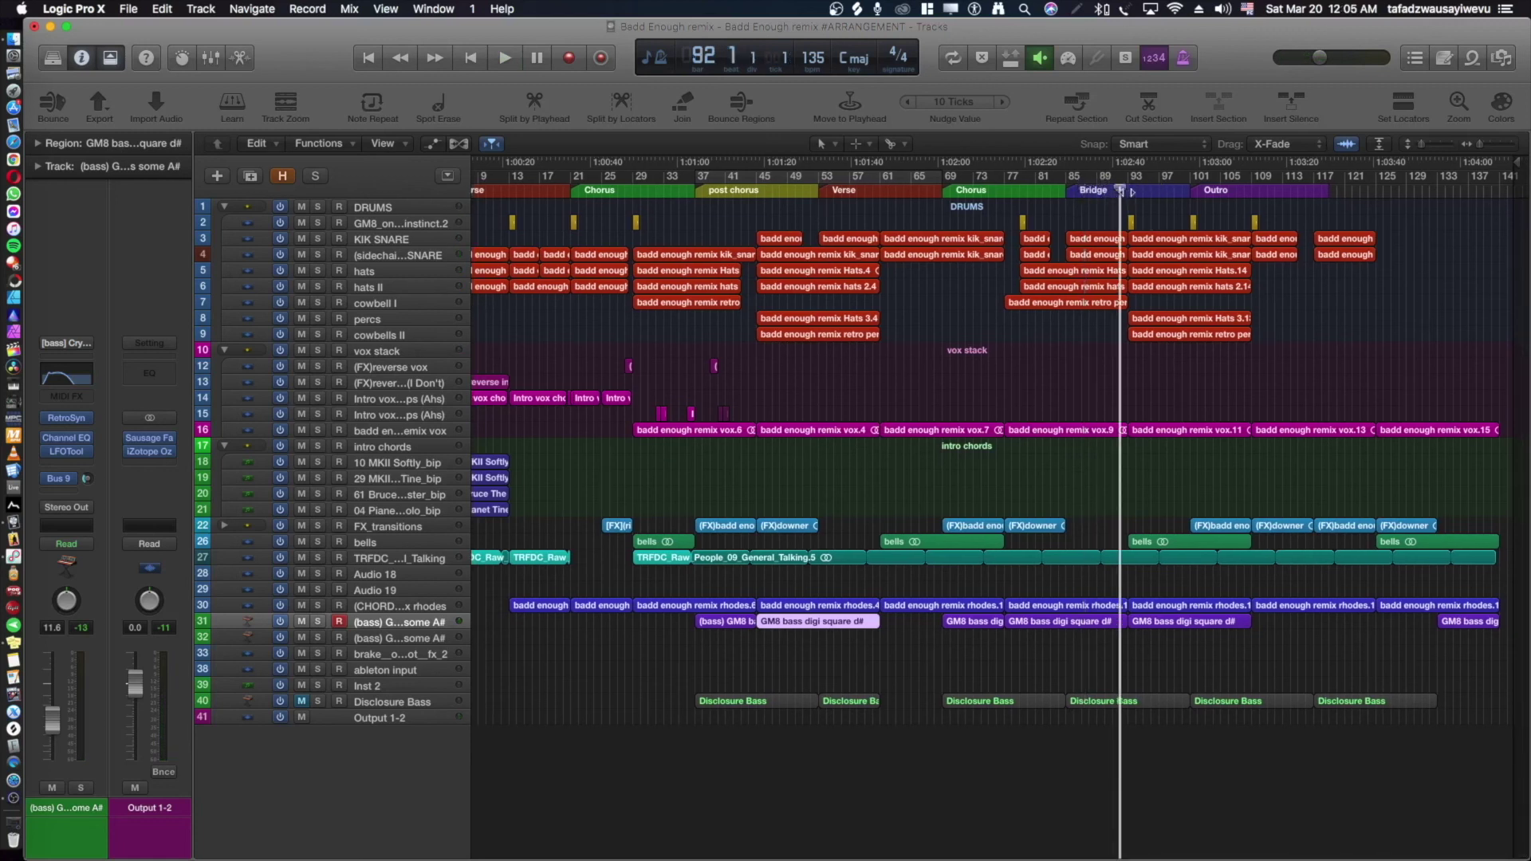
{"action": "key", "text": "space"}
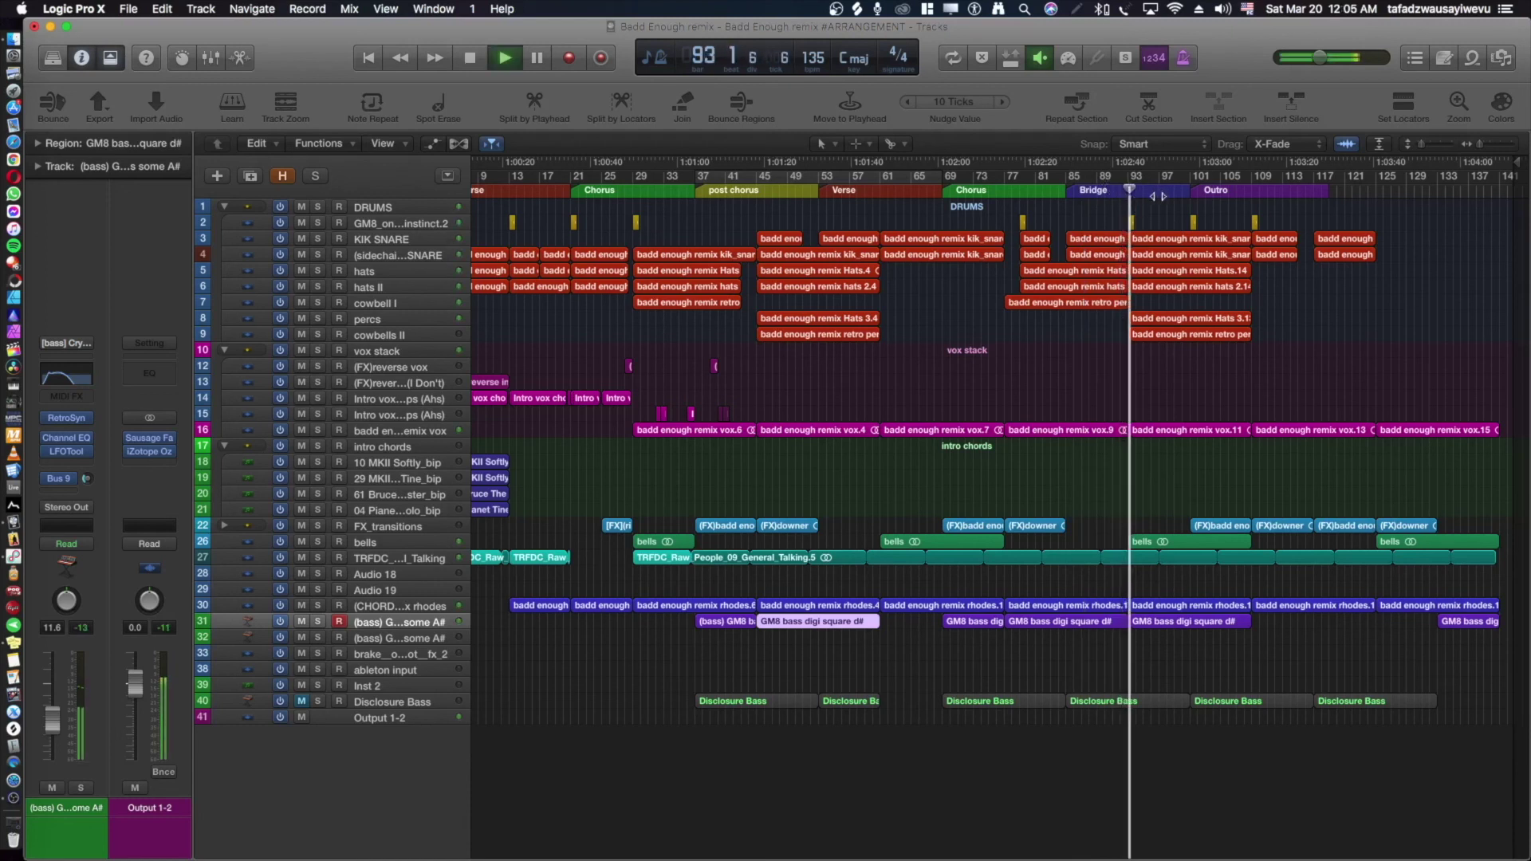
{"action": "key", "text": "space"}
Skip to the Outro at bar 101 and on to bar 109, and play from there in two short stretches.
{"action": "left_click", "coordinate": [1190, 191]}
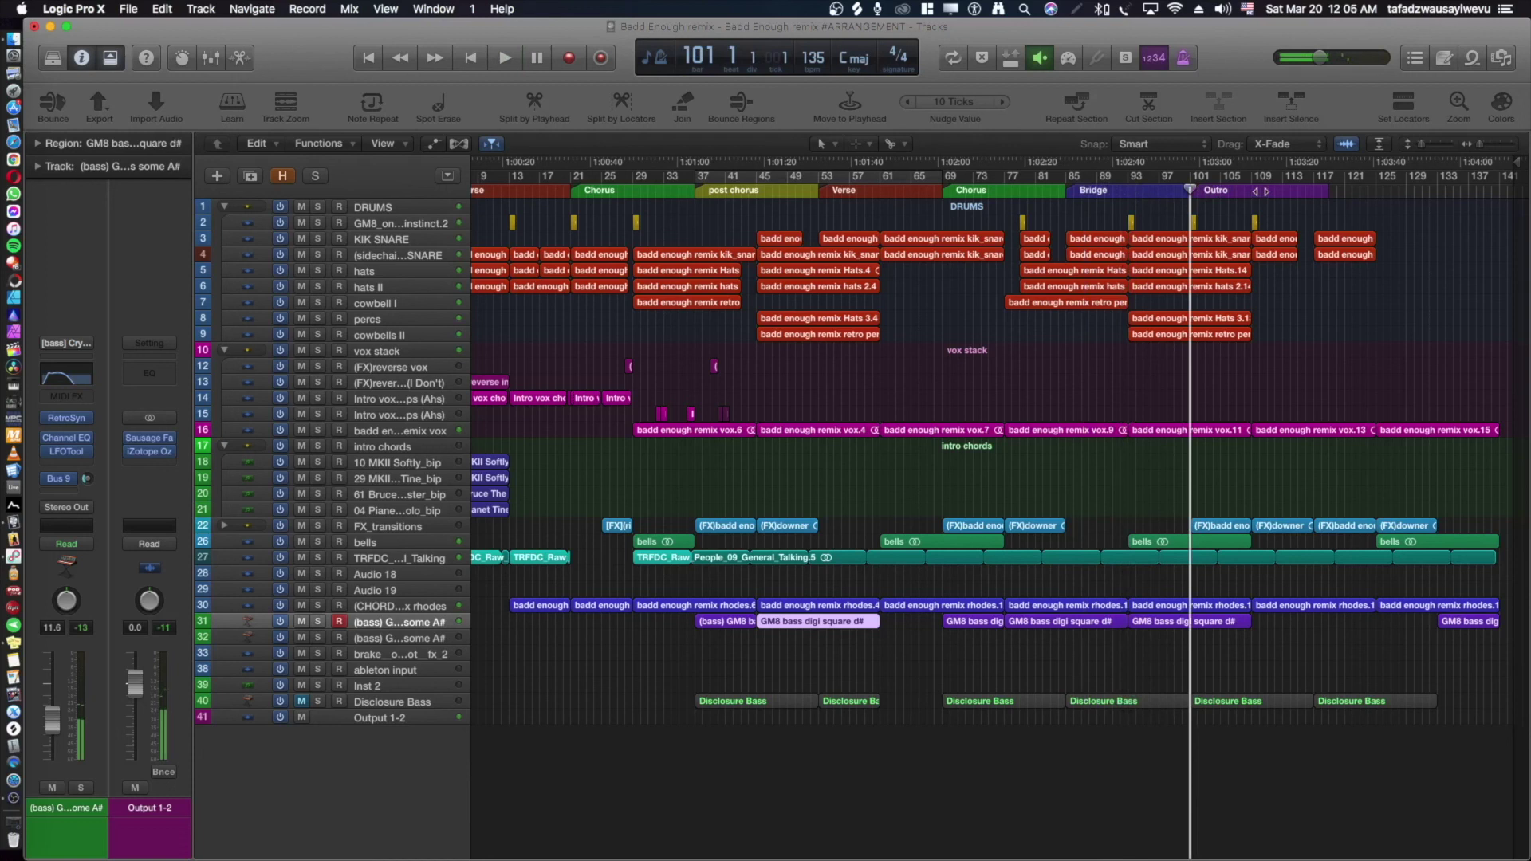
{"action": "left_click", "coordinate": [1252, 194]}
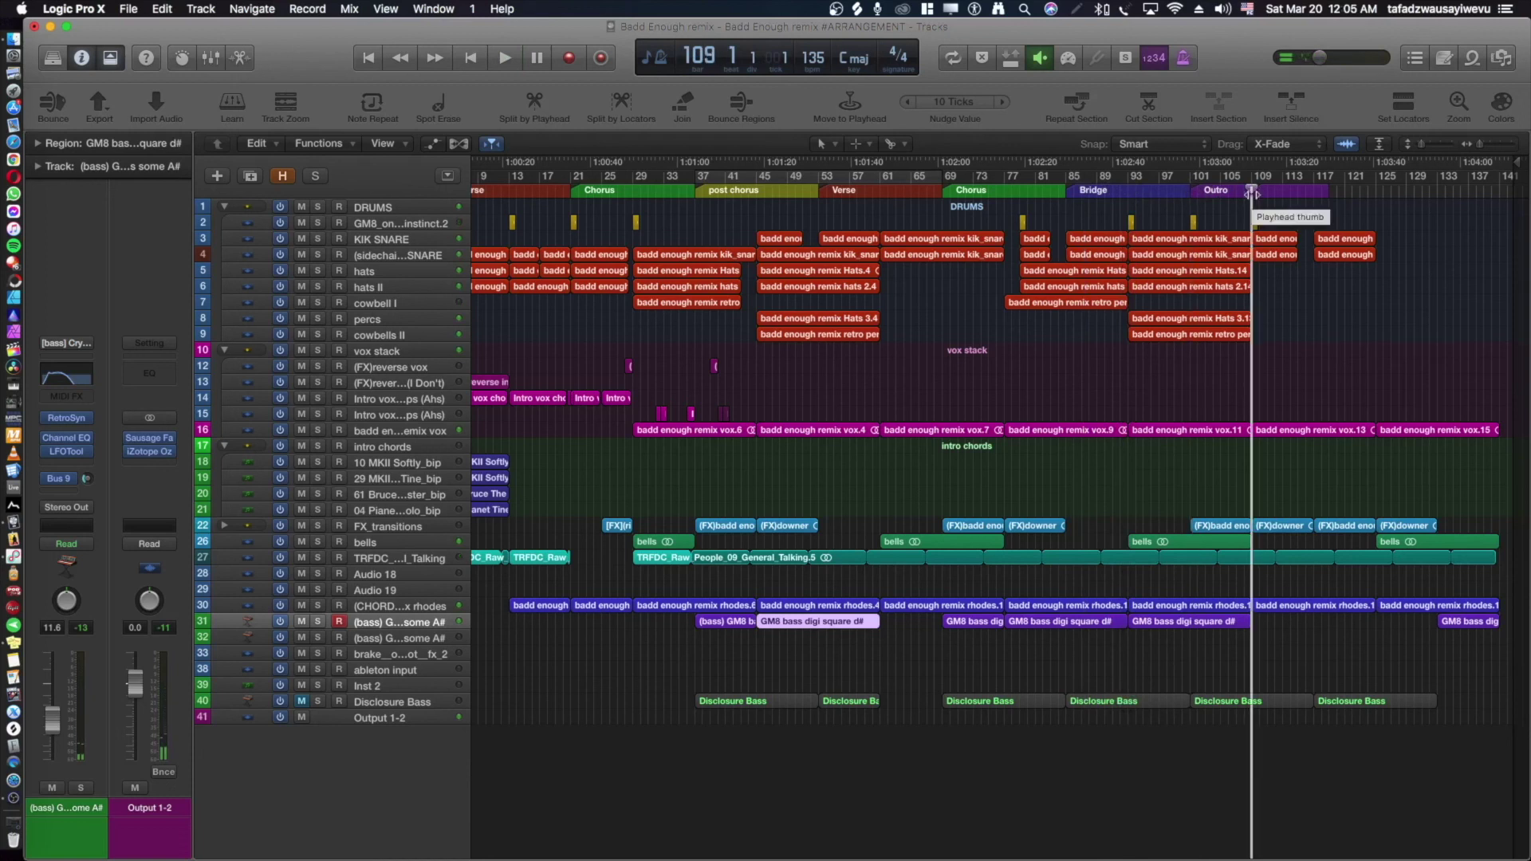
{"action": "key", "text": "space"}
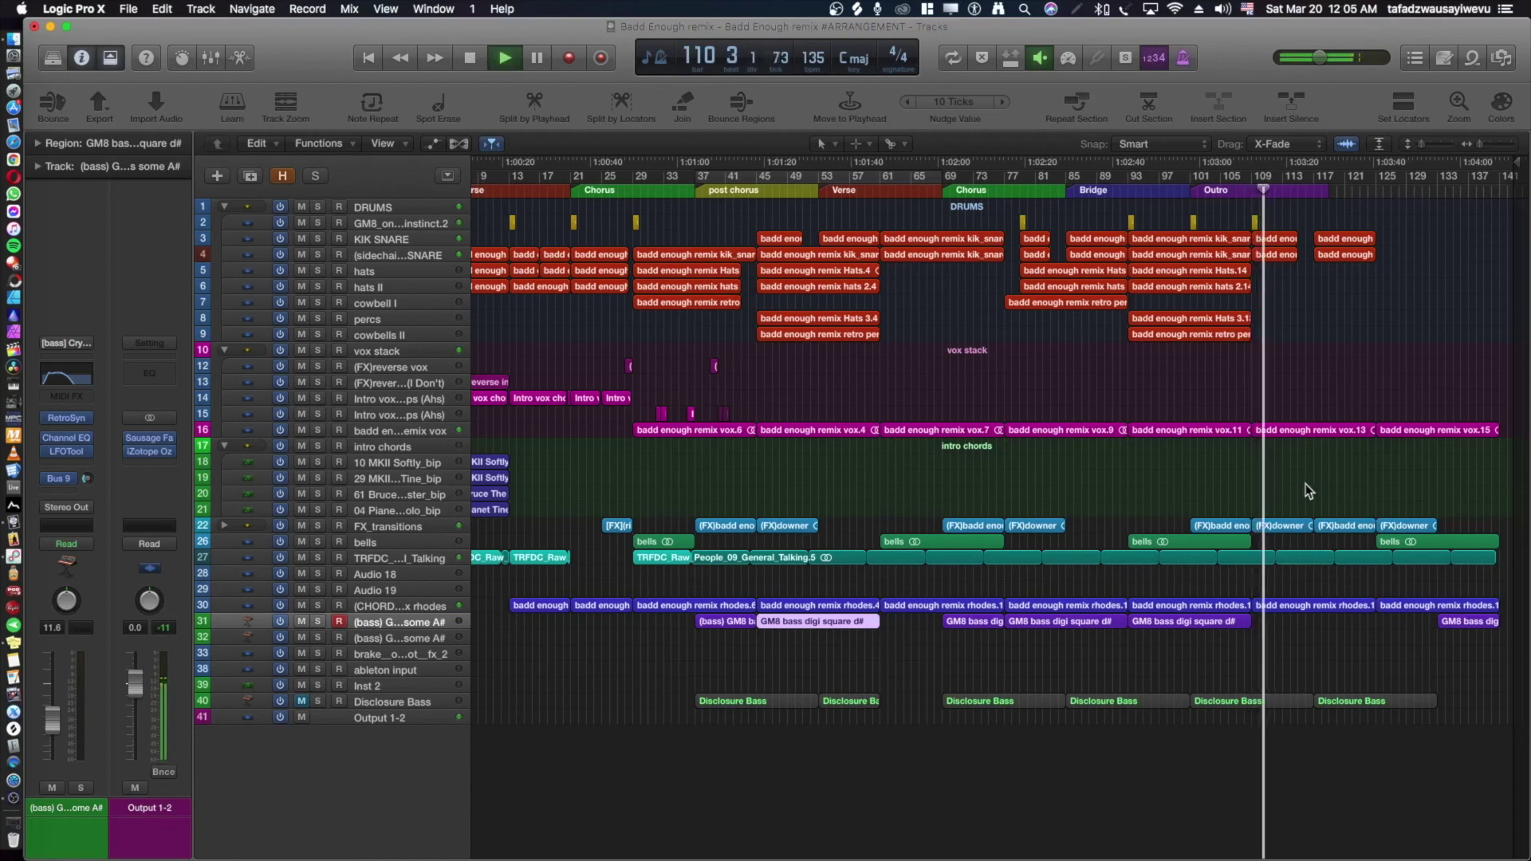
{"action": "key", "text": "space"}
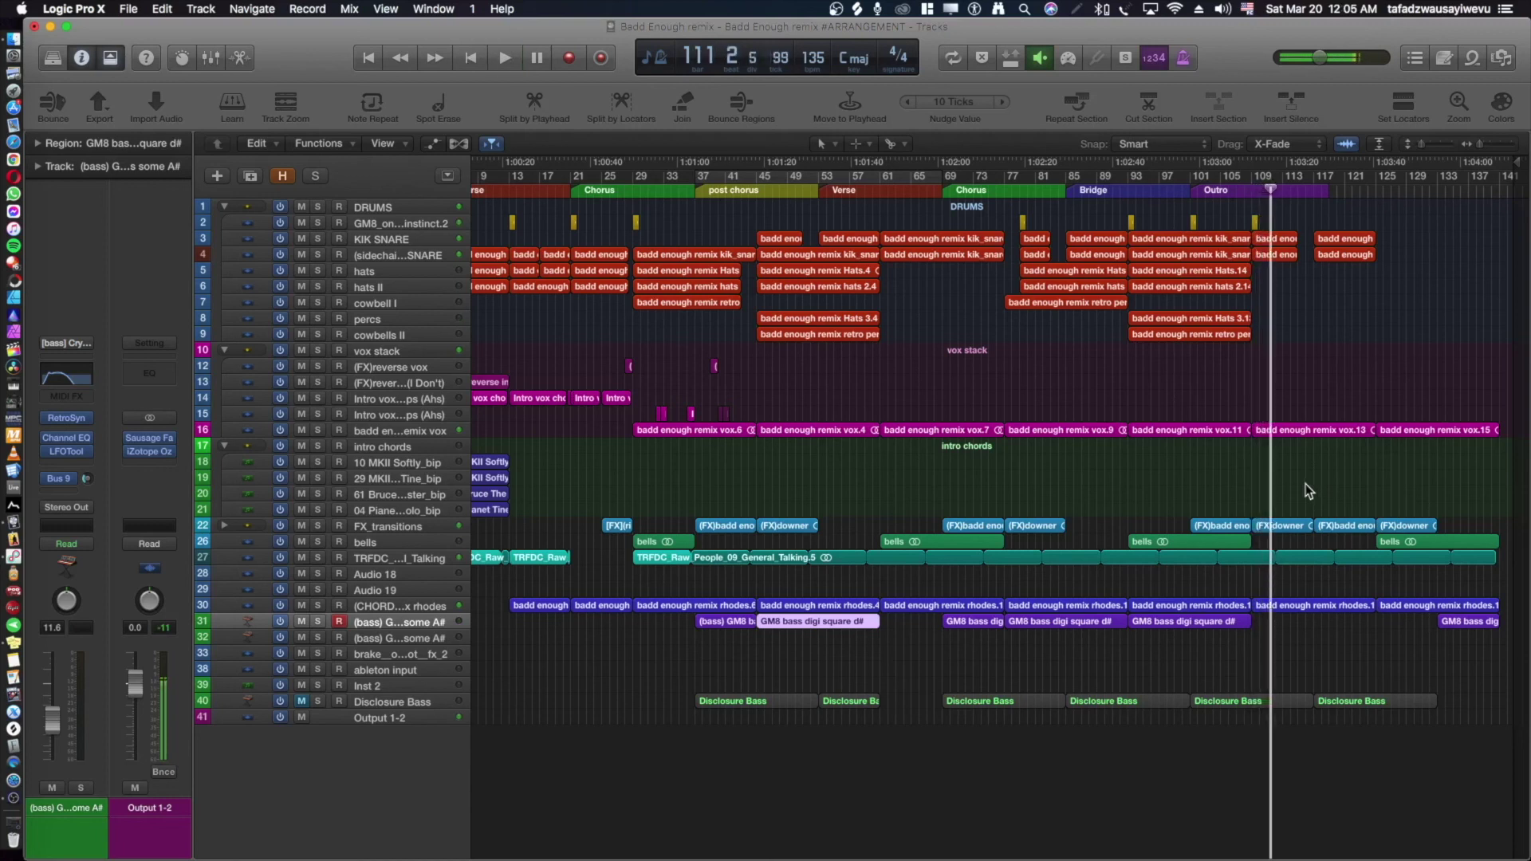
{"action": "key", "text": "space"}
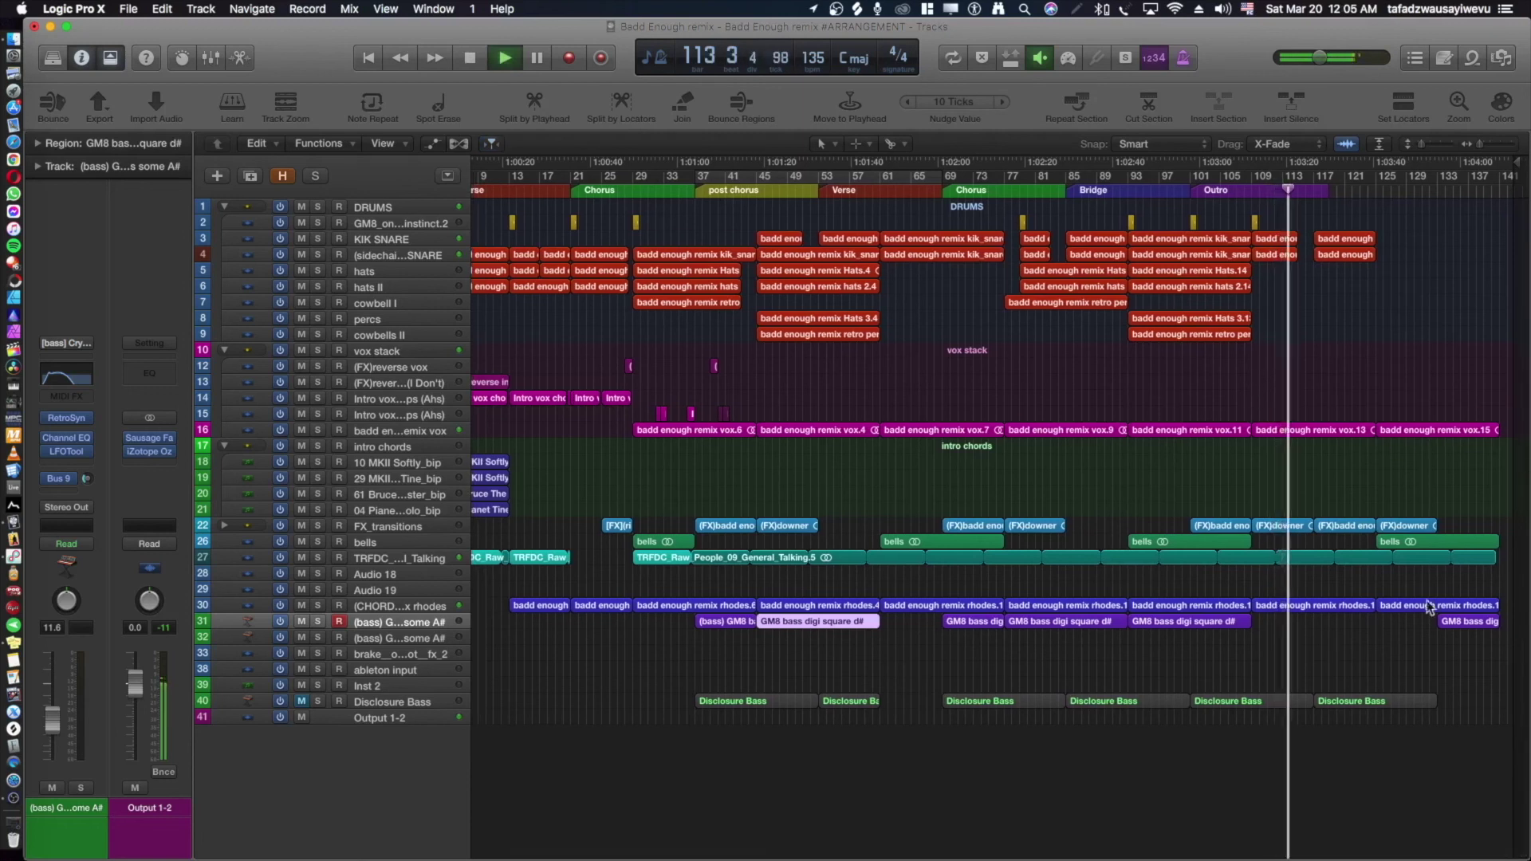
{"action": "key", "text": "space"}
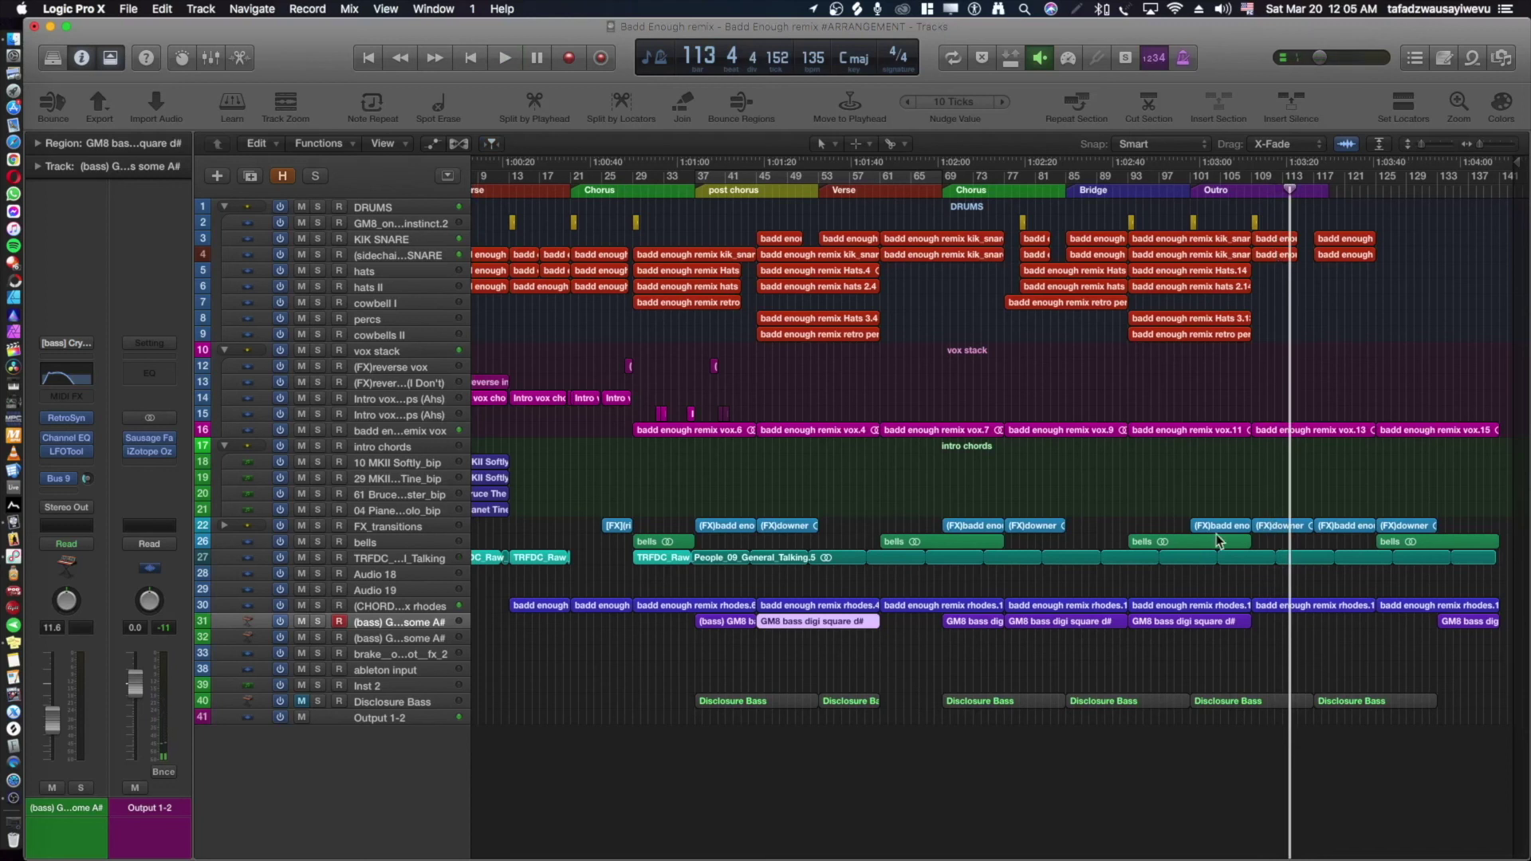
Enlarge the track heights, resume the Outro, and fit the arrangement's full length in view to review the remaining parts.
{"action": "key", "text": "super+Down"}
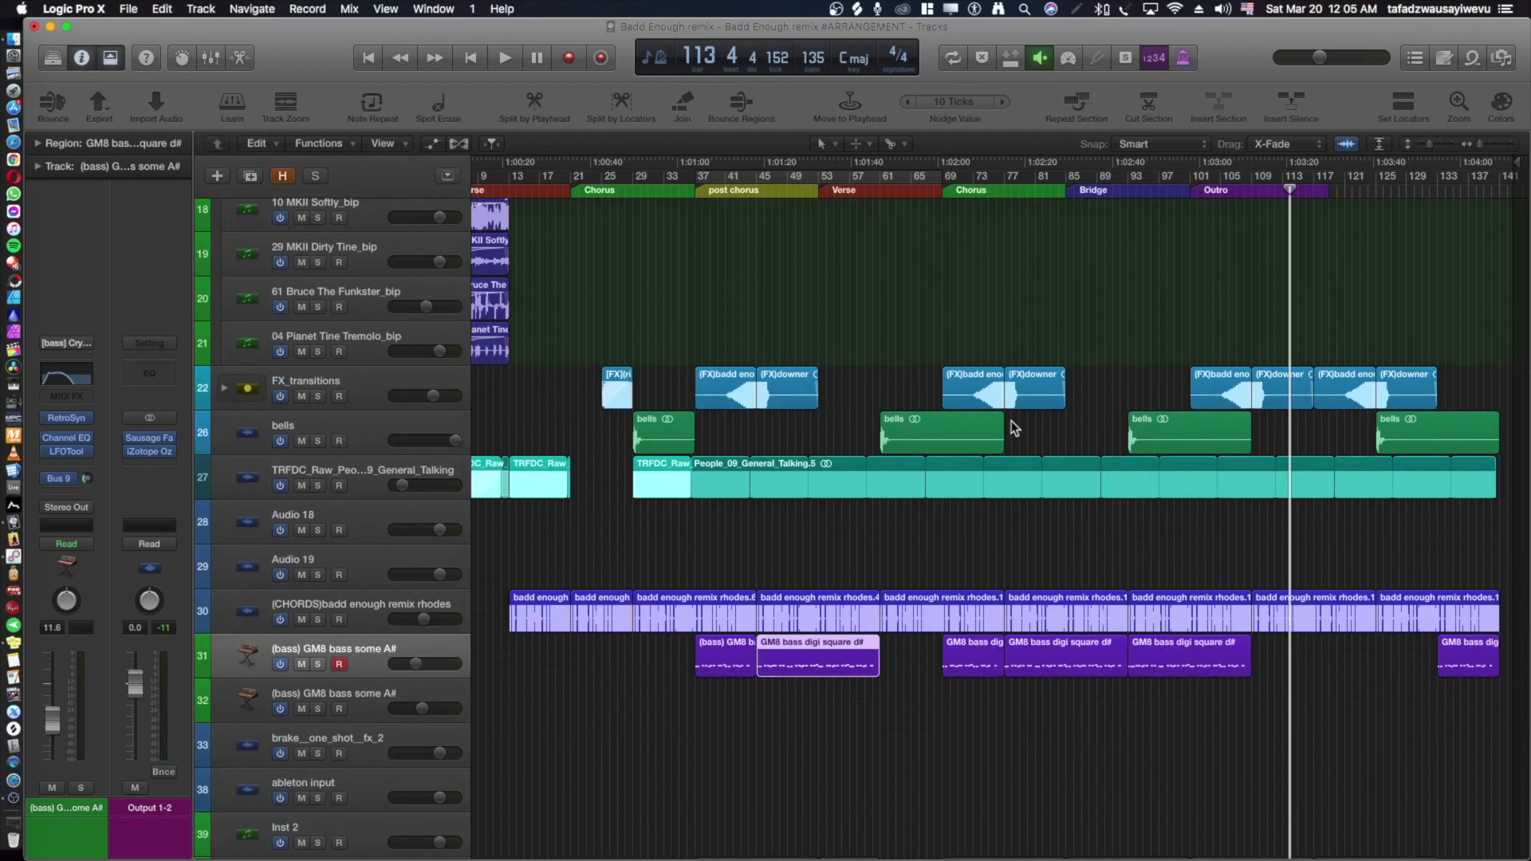
{"action": "key", "text": "space"}
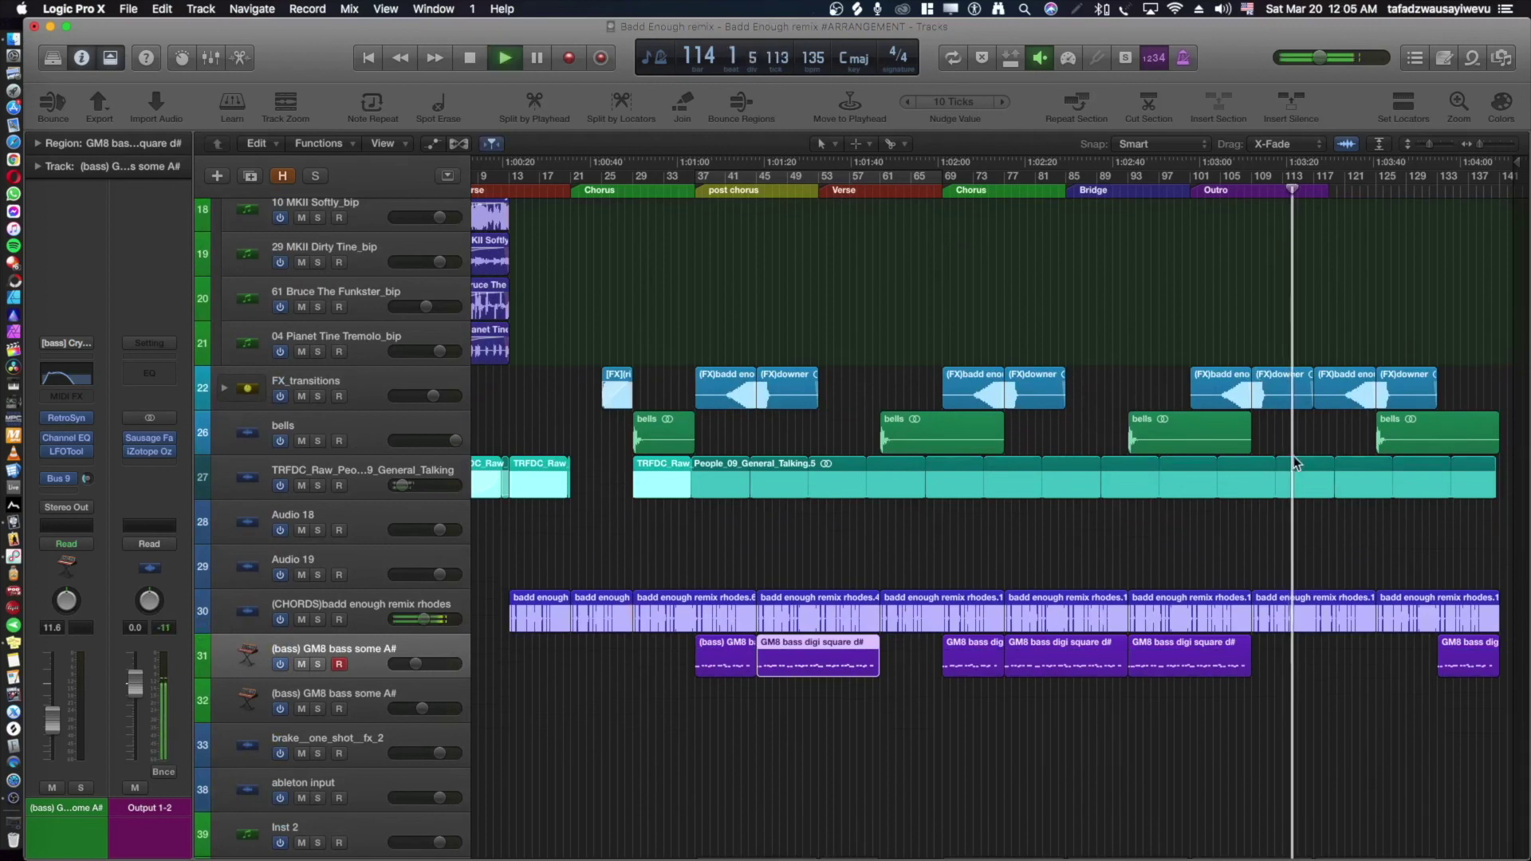
{"action": "key", "text": "z"}
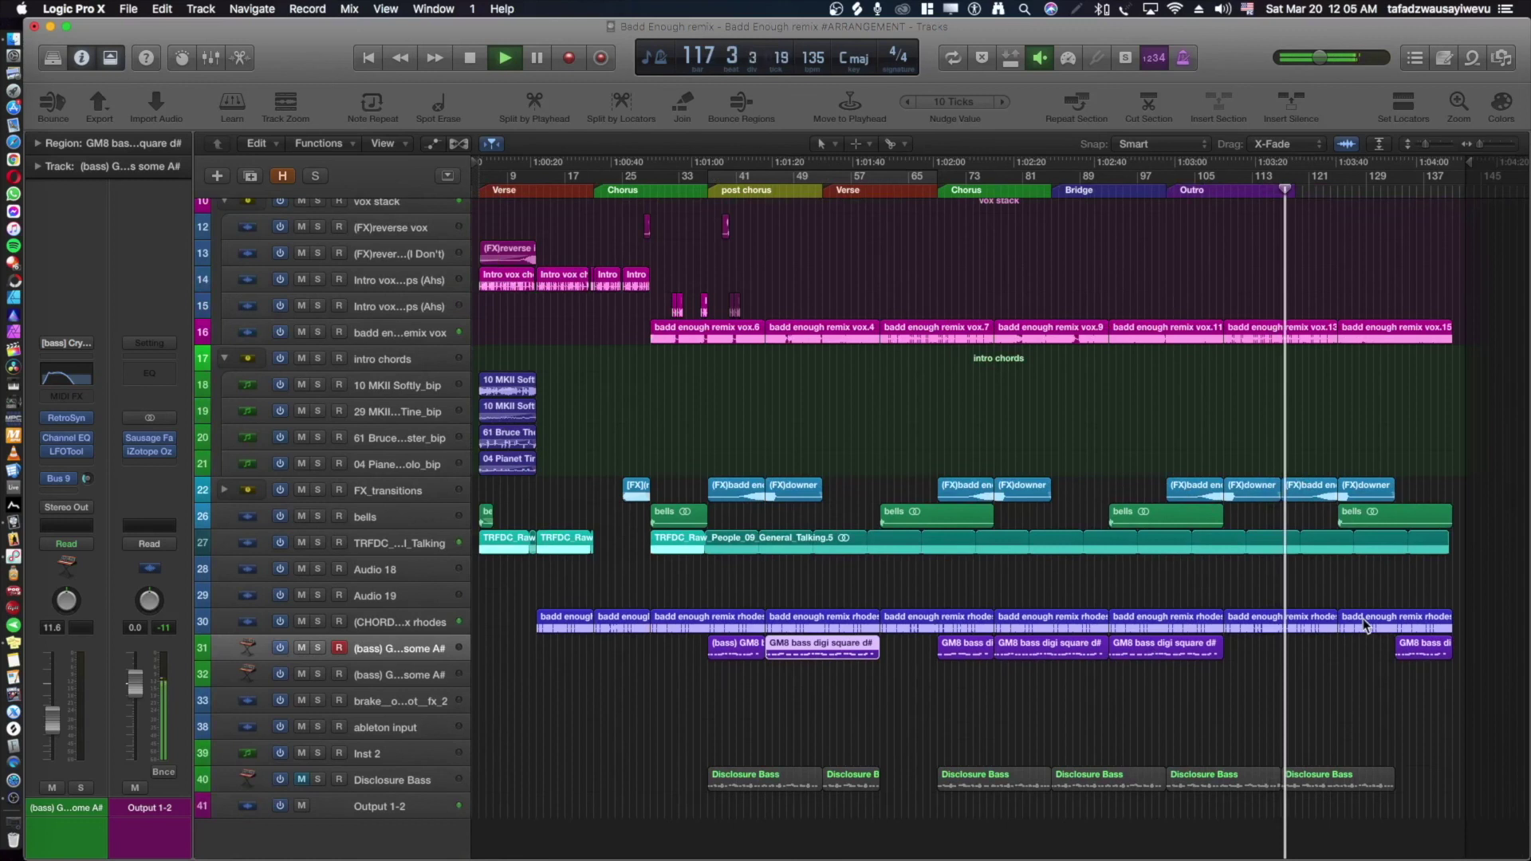
{"action": "scroll", "coordinate": [1366, 626], "scroll_direction": "up", "scroll_amount": 10}
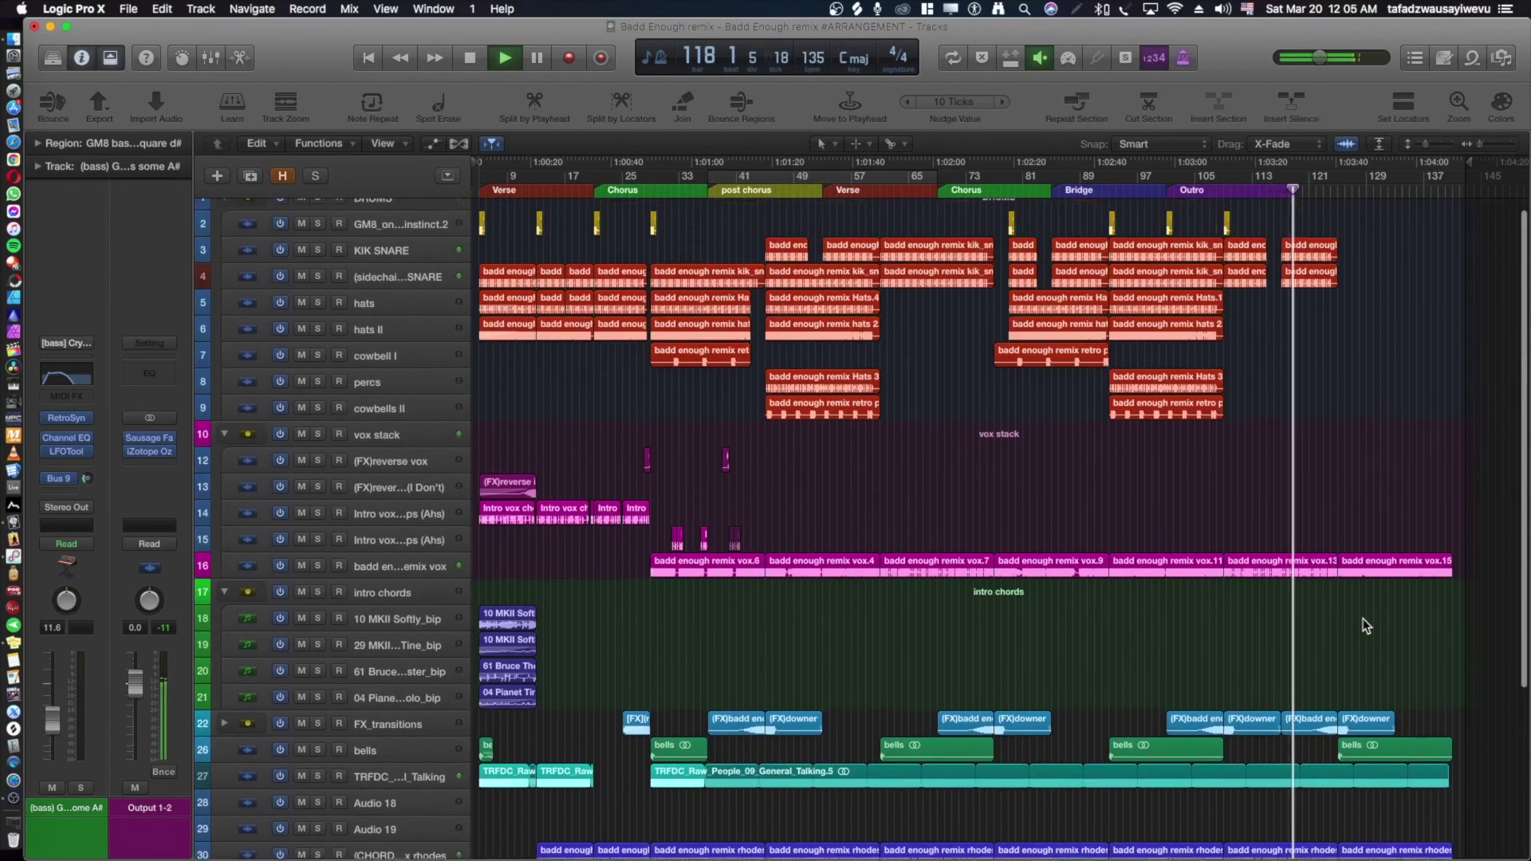
{"action": "scroll", "coordinate": [1365, 626], "scroll_direction": "down", "scroll_amount": 3}
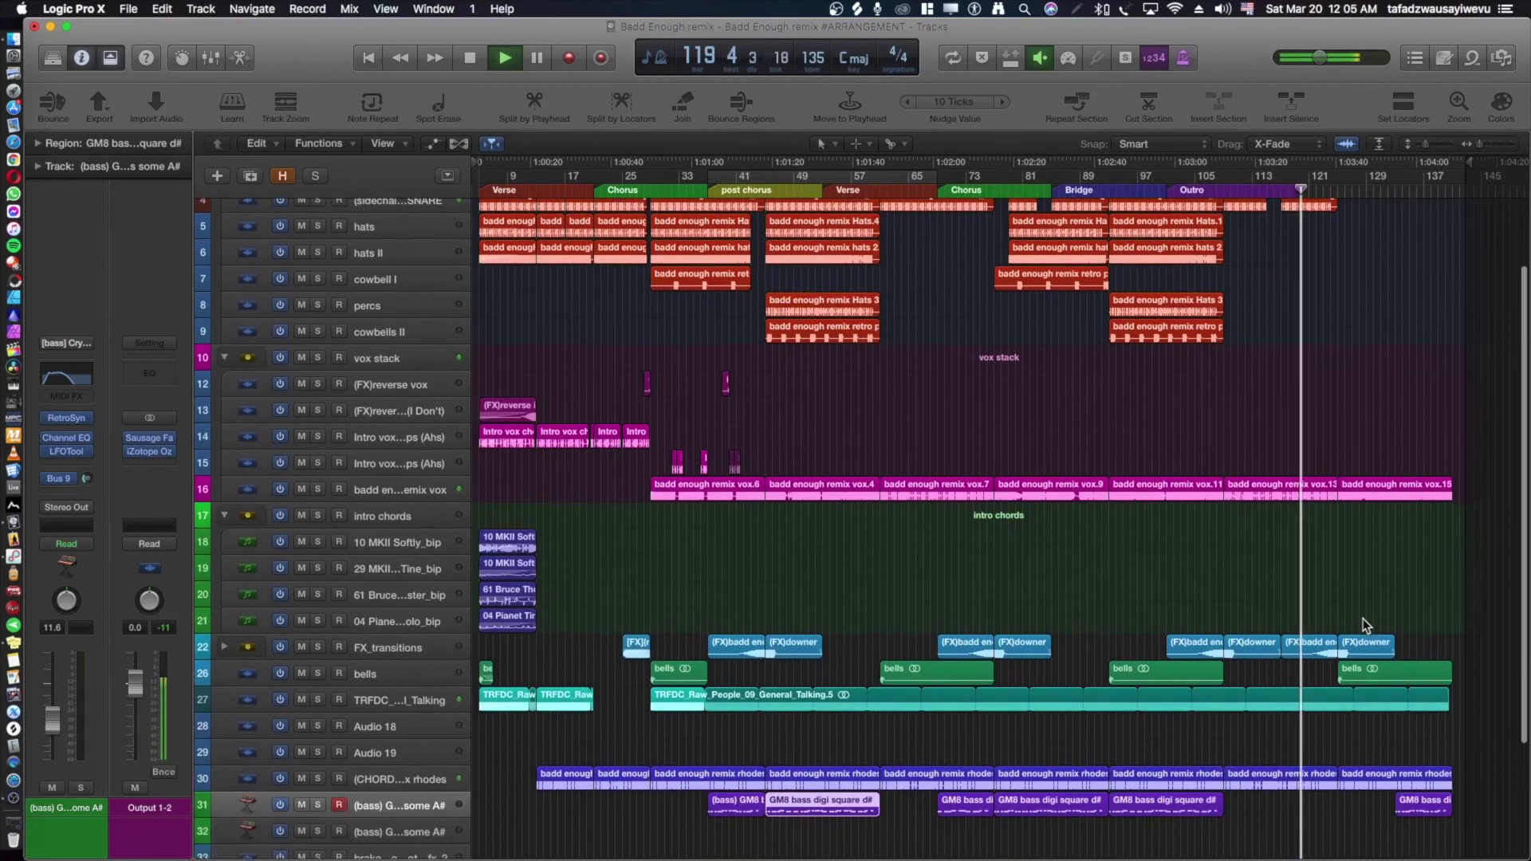
{"action": "scroll", "coordinate": [1365, 627], "scroll_direction": "up", "scroll_amount": 1}
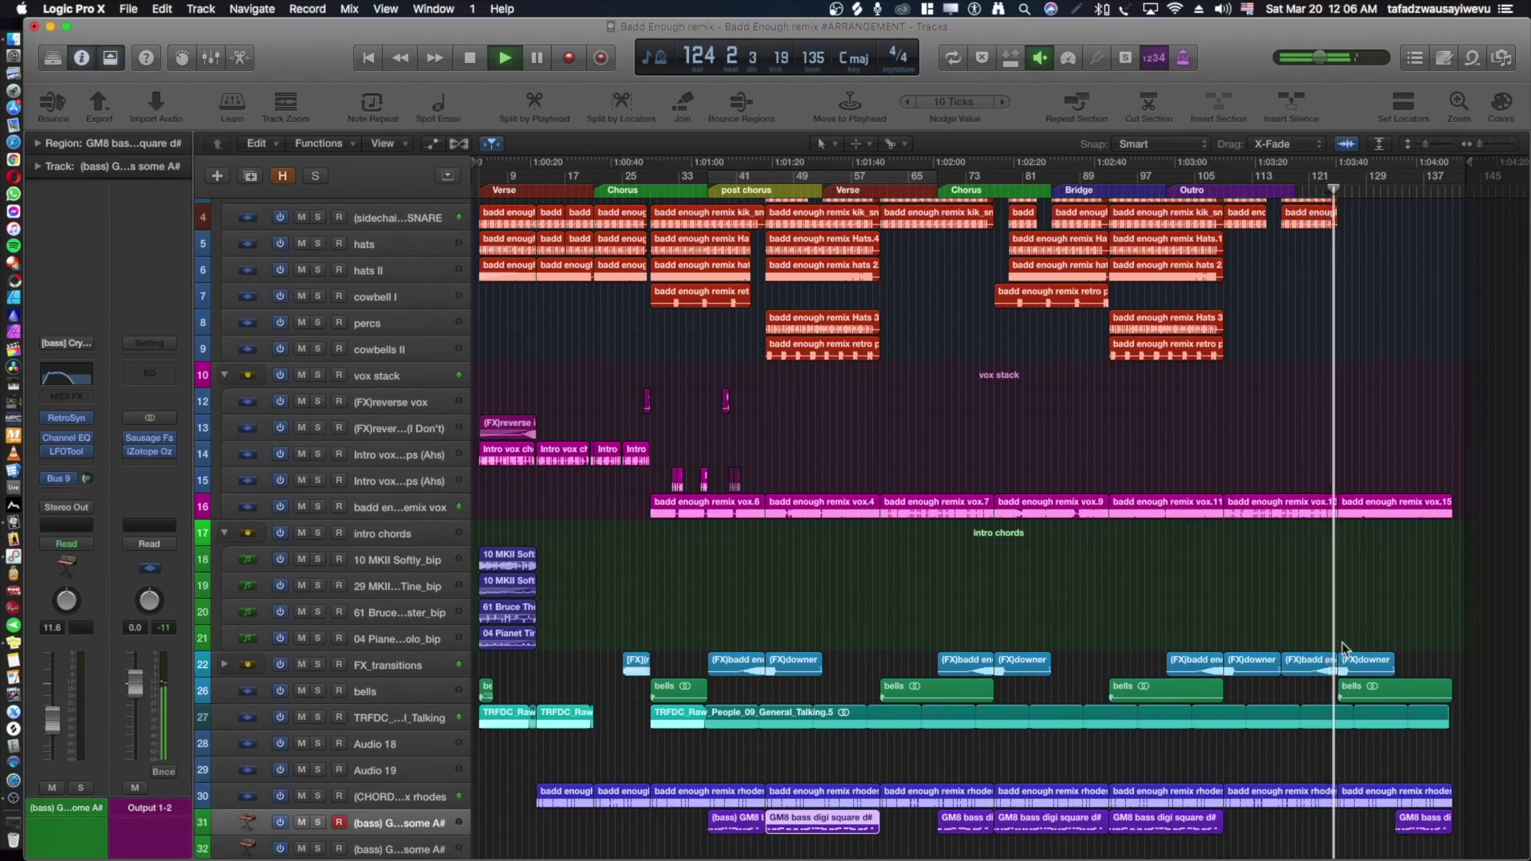
Audition the badd enough remix vox track in solo for a moment during Outro playback, and turn its solo back off.
{"action": "scroll", "coordinate": [1342, 648], "scroll_direction": "down", "scroll_amount": 5}
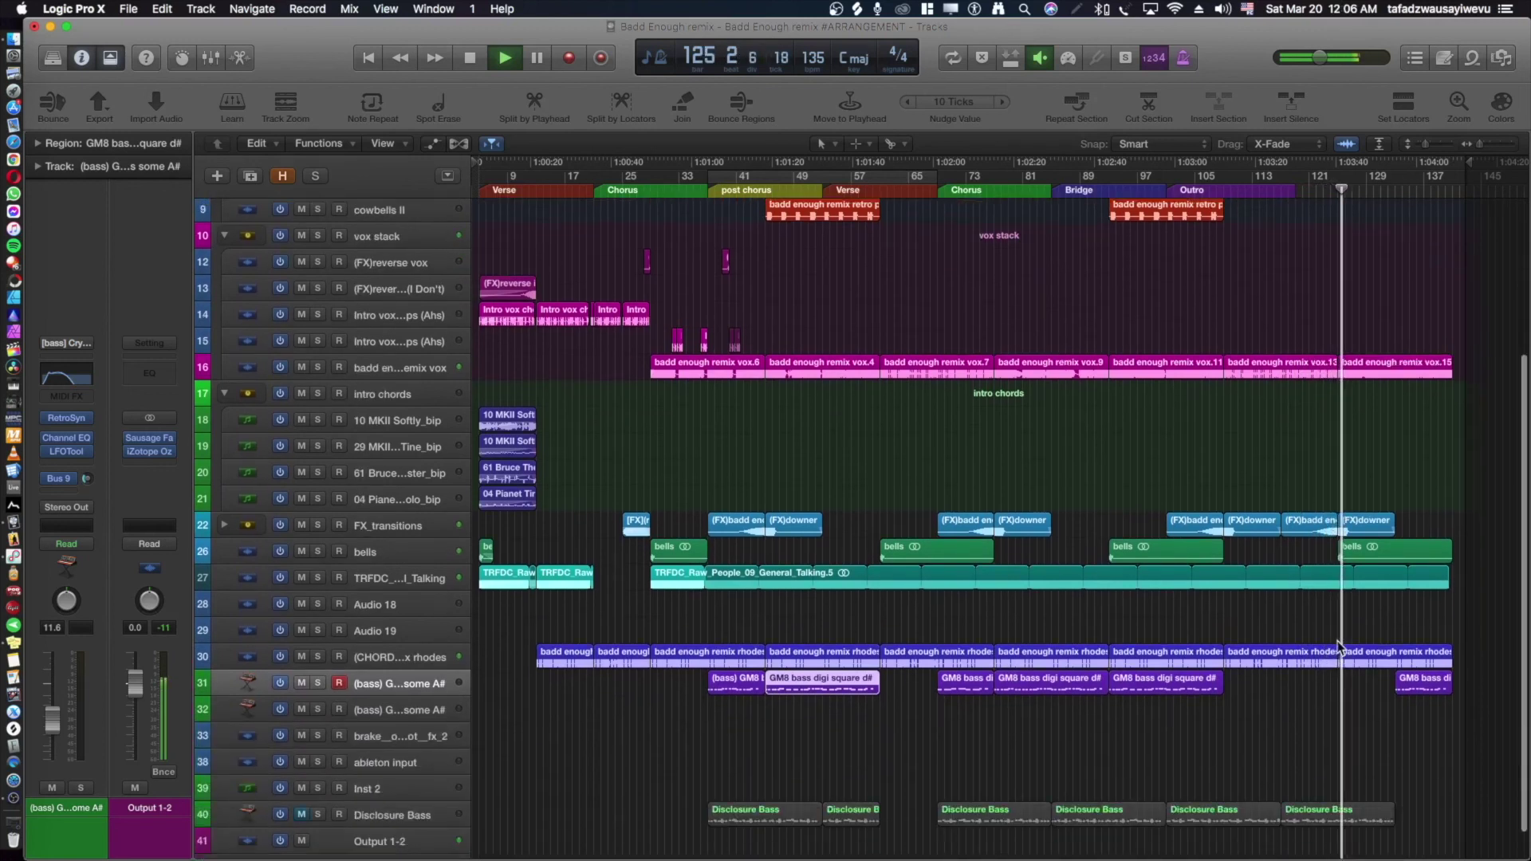
{"action": "scroll", "coordinate": [1046, 618], "scroll_direction": "up", "scroll_amount": 8}
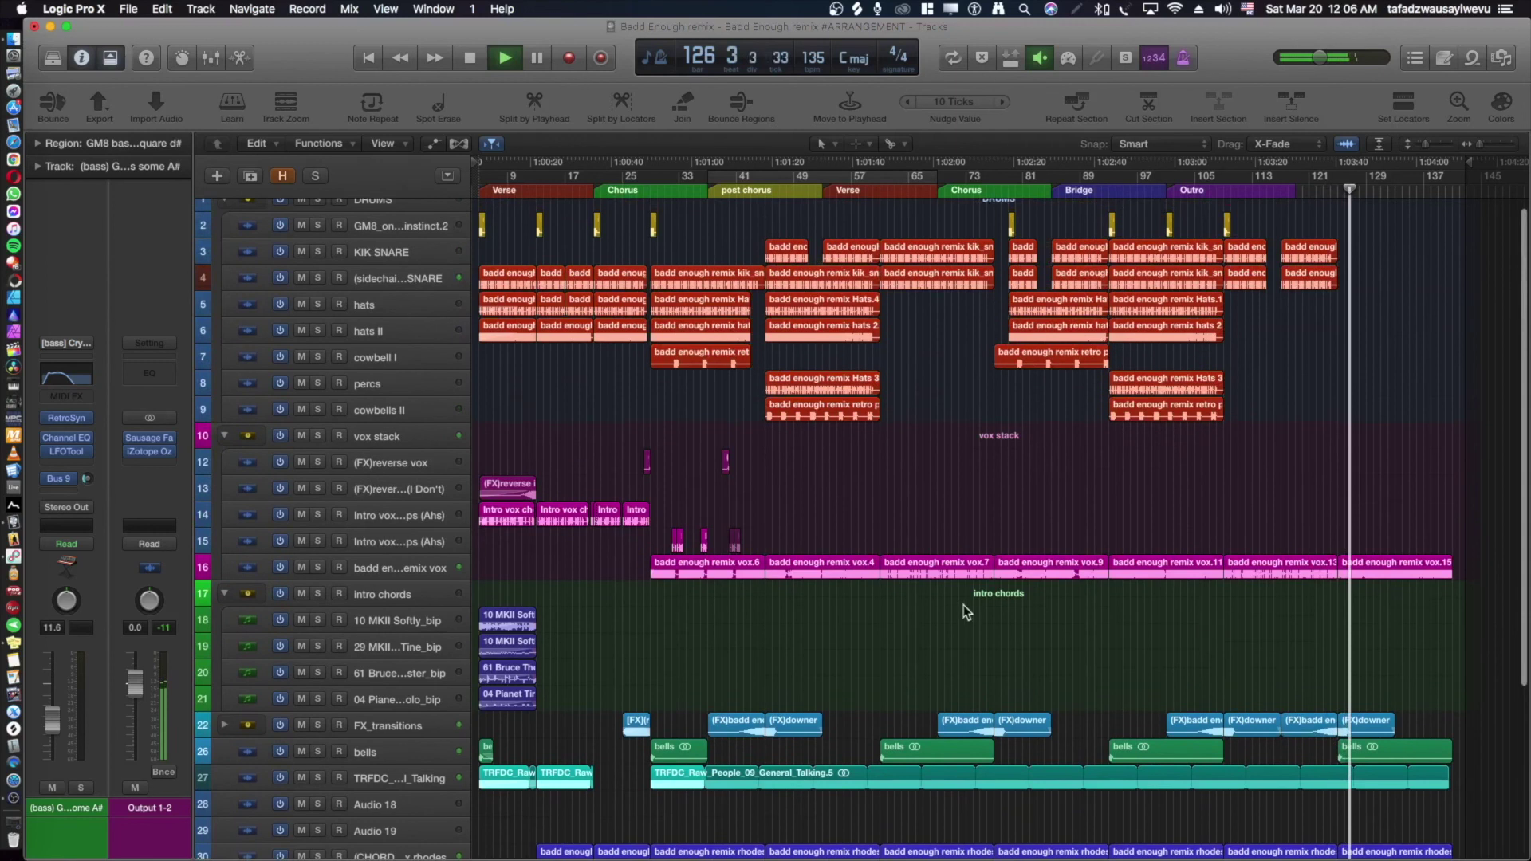
{"action": "left_click", "coordinate": [319, 567]}
{"action": "left_click", "coordinate": [319, 567]}
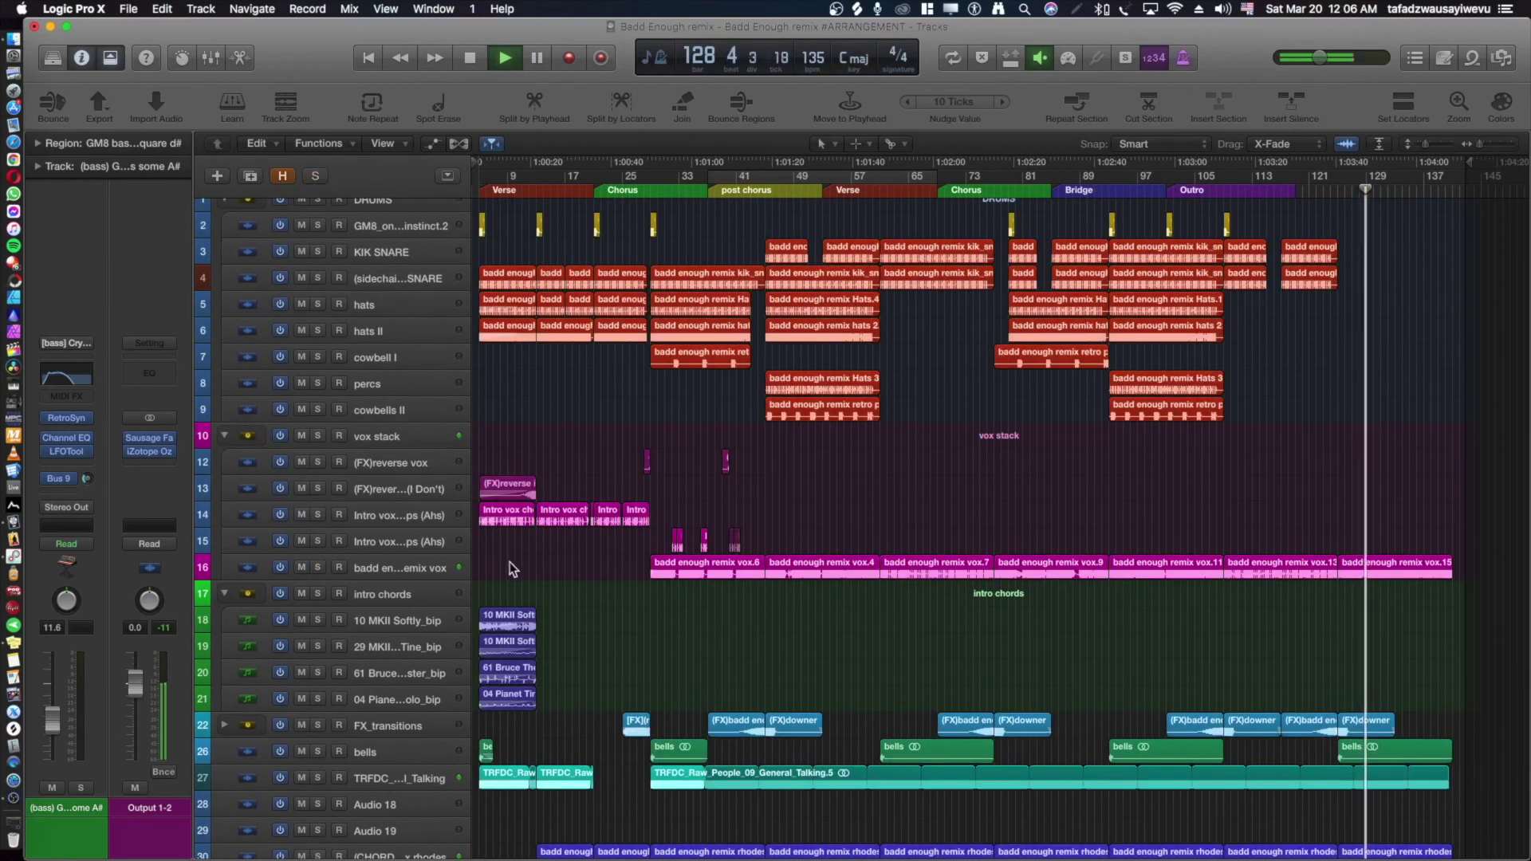
Let the arrangement play through to its end, select the Output 1-2 track and stop playback.
{"action": "scroll", "coordinate": [618, 574], "scroll_direction": "down", "scroll_amount": 5}
{"action": "scroll", "coordinate": [618, 575], "scroll_direction": "down", "scroll_amount": 3}
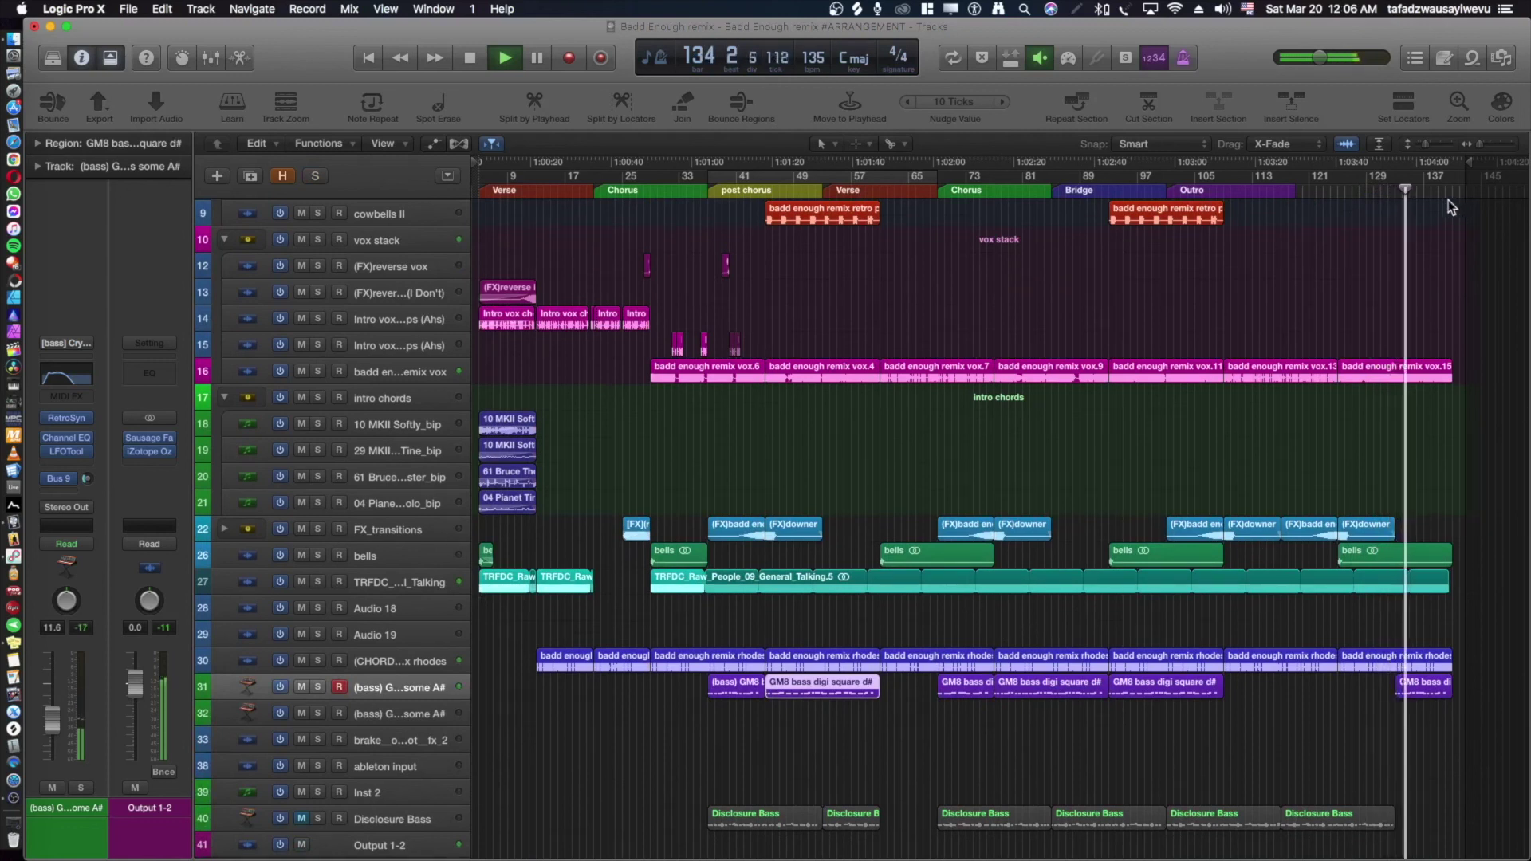
{"action": "scroll", "coordinate": [378, 750], "scroll_direction": "down", "scroll_amount": 1}
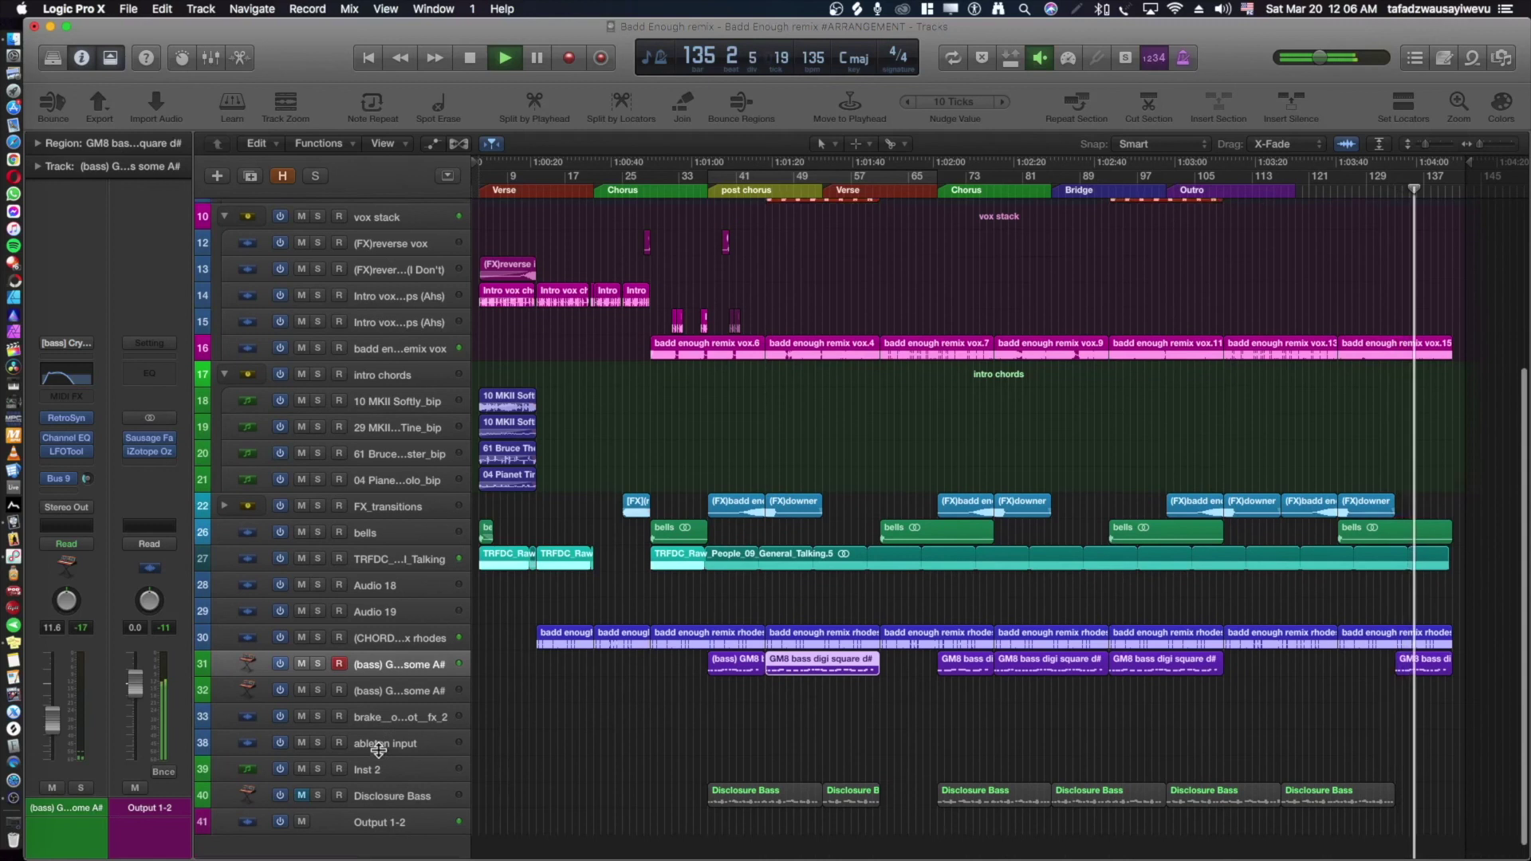
{"action": "scroll", "coordinate": [378, 749], "scroll_direction": "down", "scroll_amount": 1}
{"action": "left_click", "coordinate": [400, 812]}
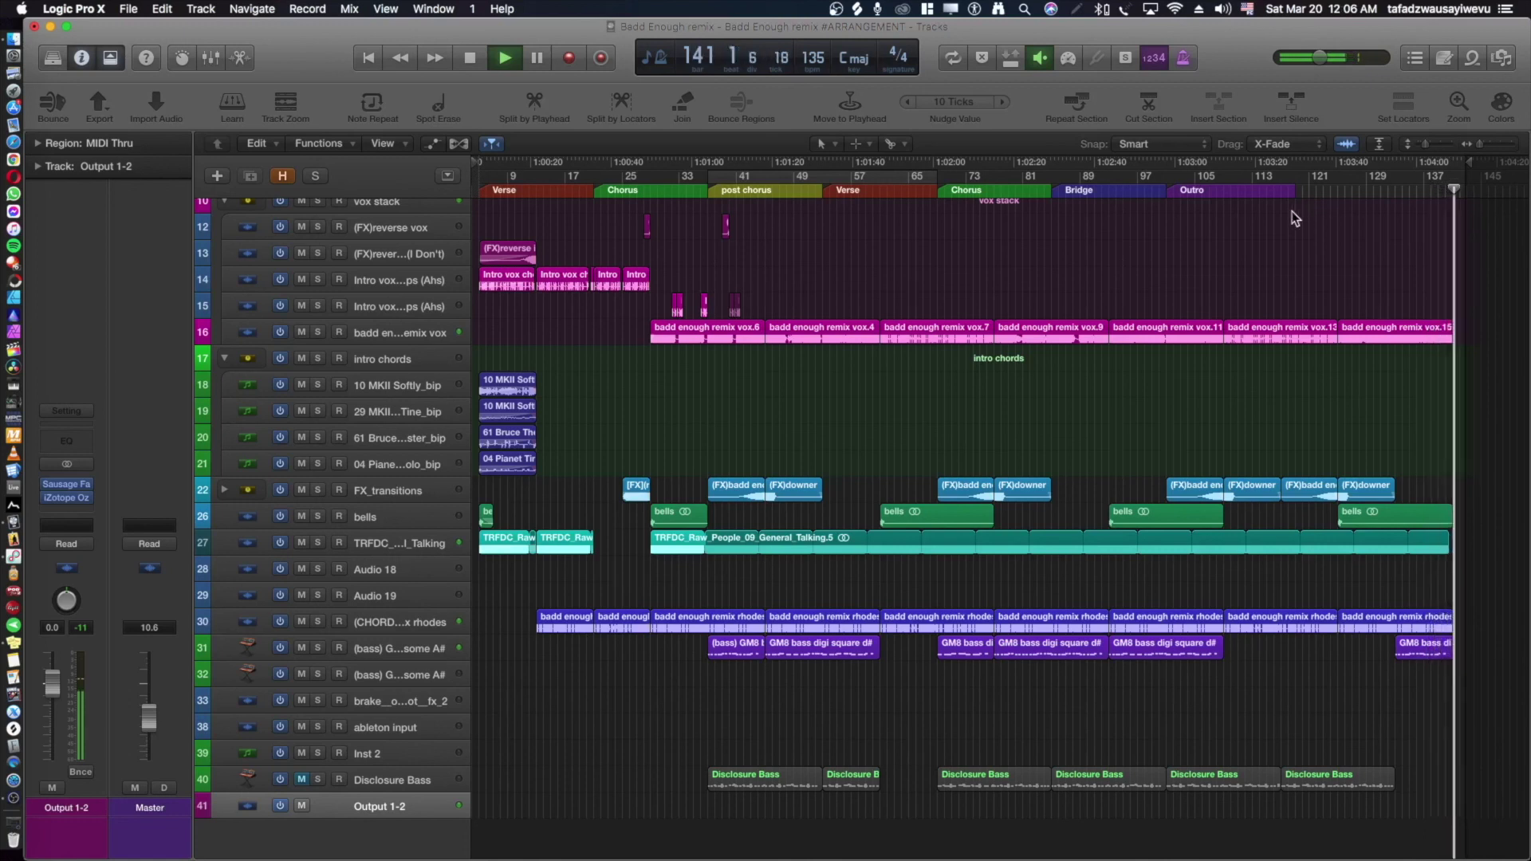
{"action": "key", "text": "space"}
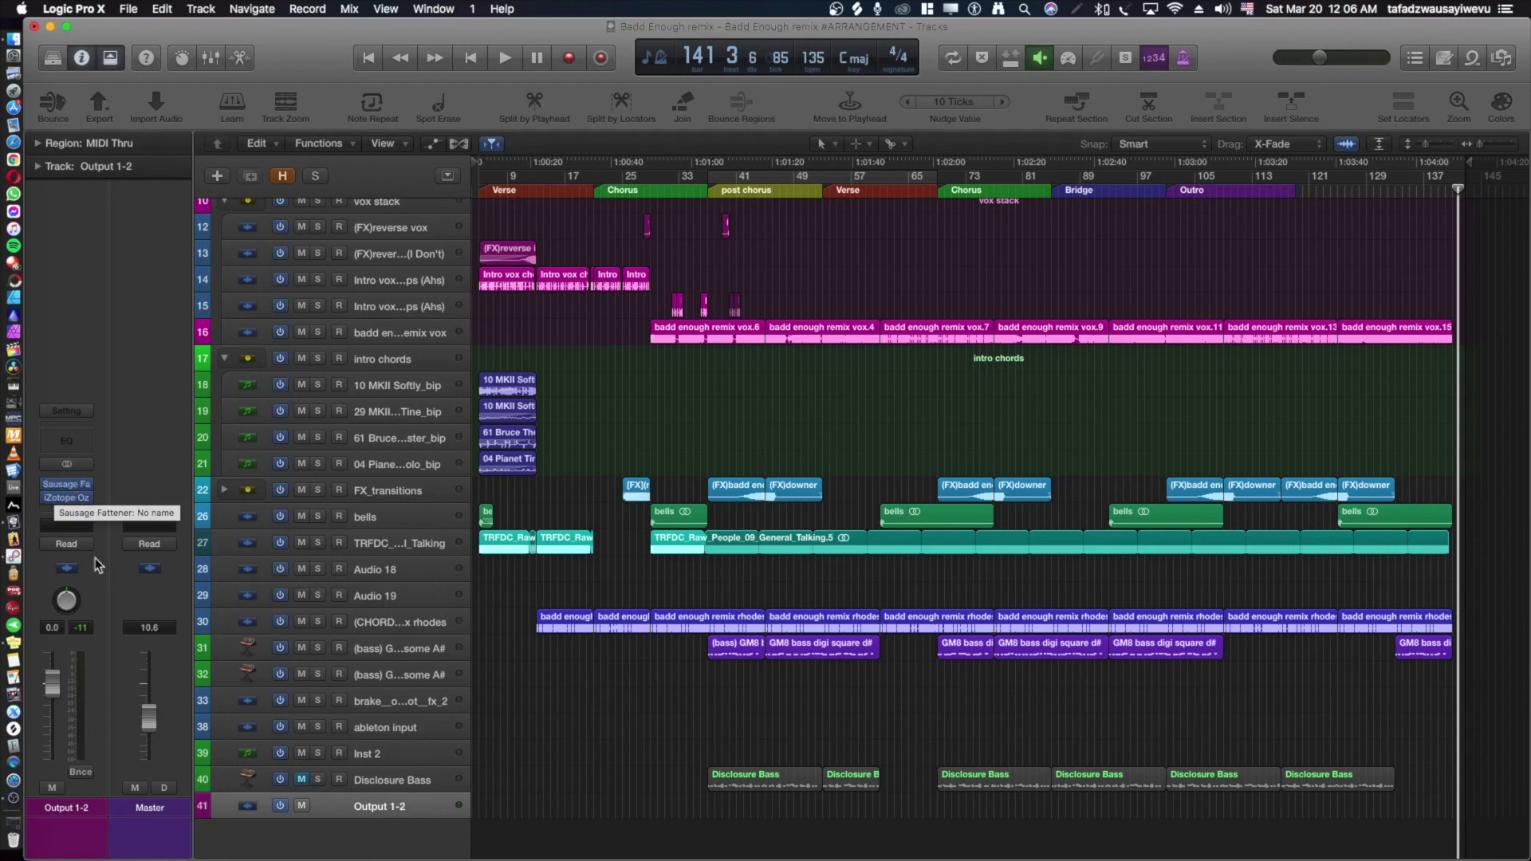
Open the Sausage Fattener plug-in on Output 1-2, place its window over the arrangement and examine the Fatness knob.
{"action": "left_click", "coordinate": [63, 490]}
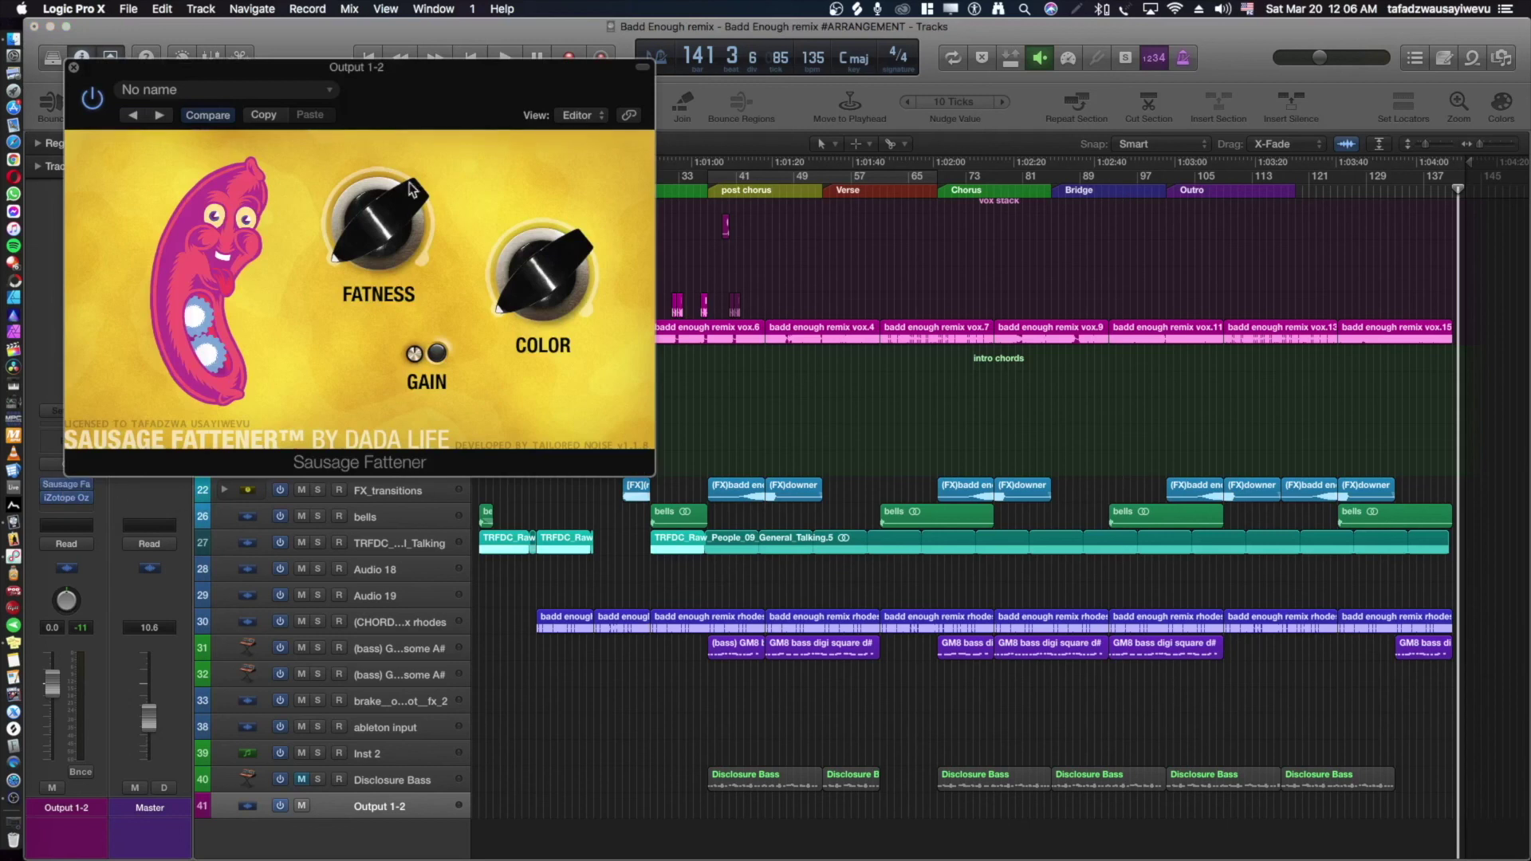
{"action": "left_click_drag", "start_coordinate": [388, 111], "coordinate": [704, 133]}
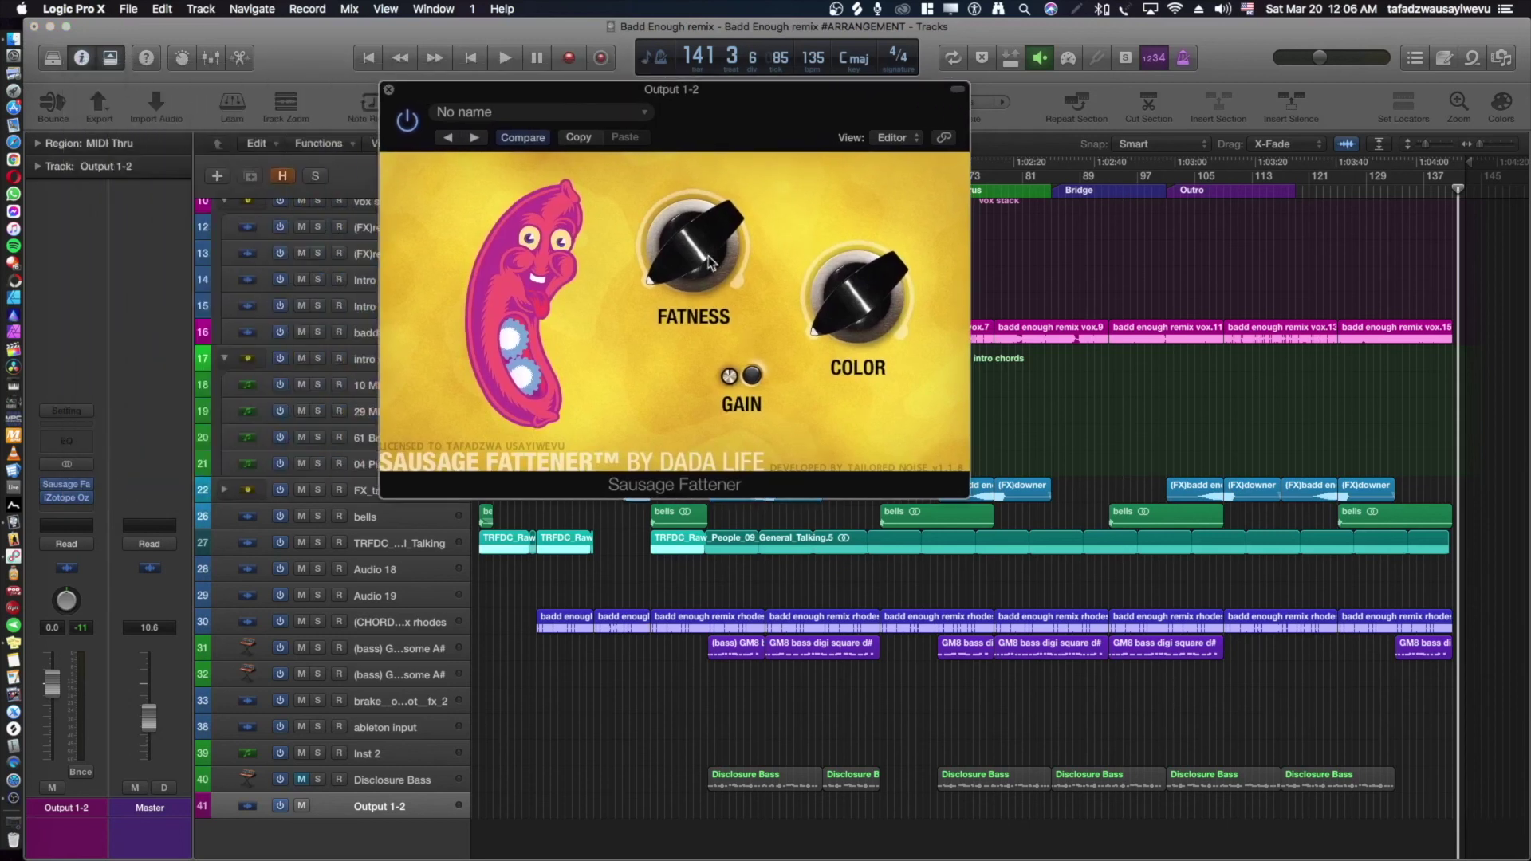
{"action": "mouse_move", "coordinate": [696, 258]}
{"action": "left_click_drag", "start_coordinate": [696, 257], "coordinate": [693, 254]}
{"action": "mouse_move", "coordinate": [738, 269]}
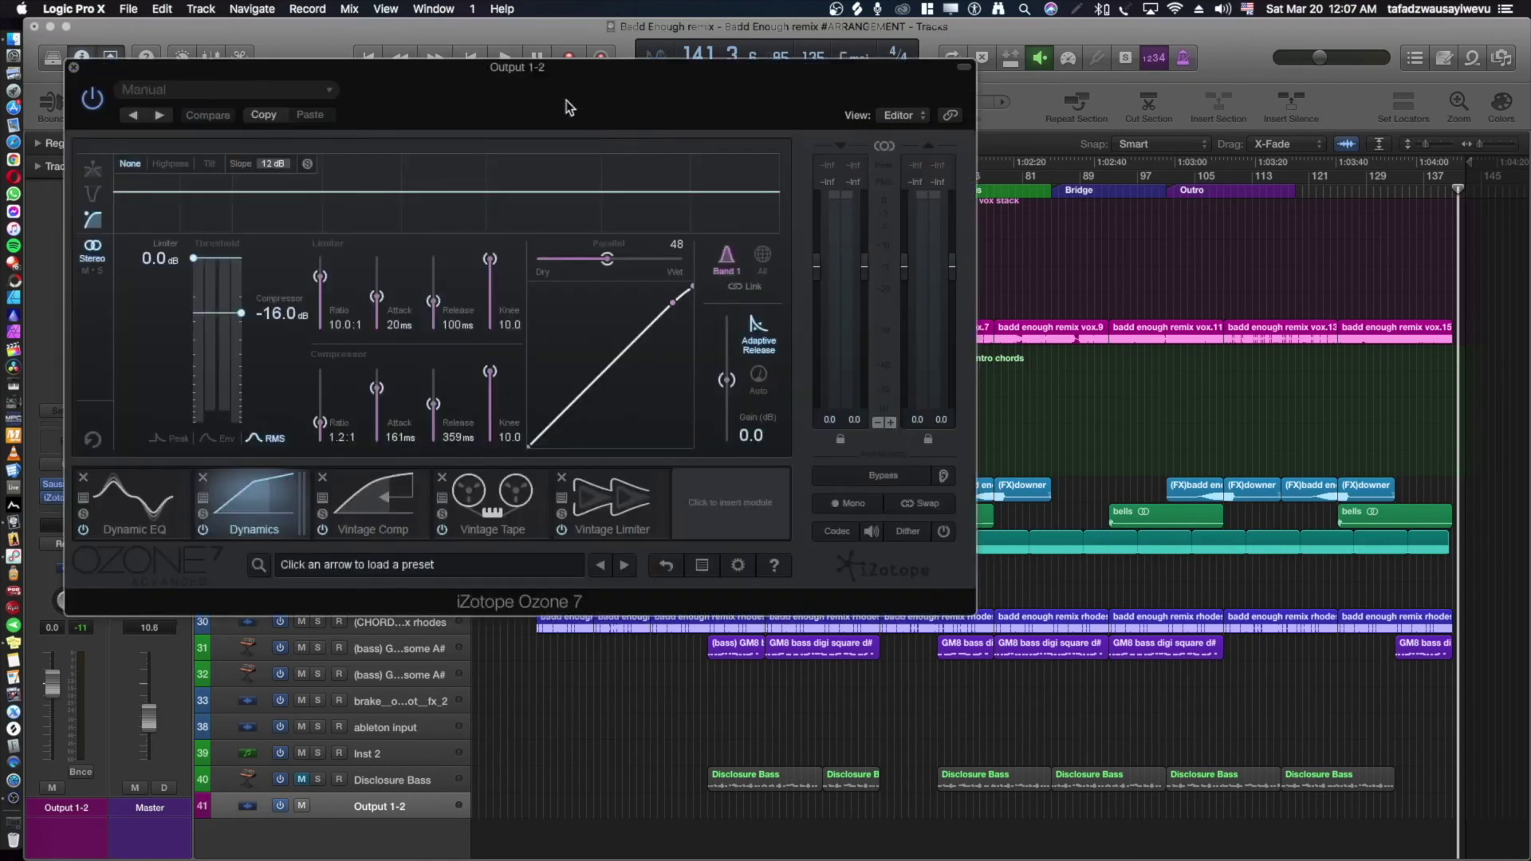
Bring up iZotope Ozone 7 from Output 1-2 in place of the Sausage Fattener window, positioned clear of the channel strip.
{"action": "left_click_drag", "start_coordinate": [392, 93], "coordinate": [777, 166]}
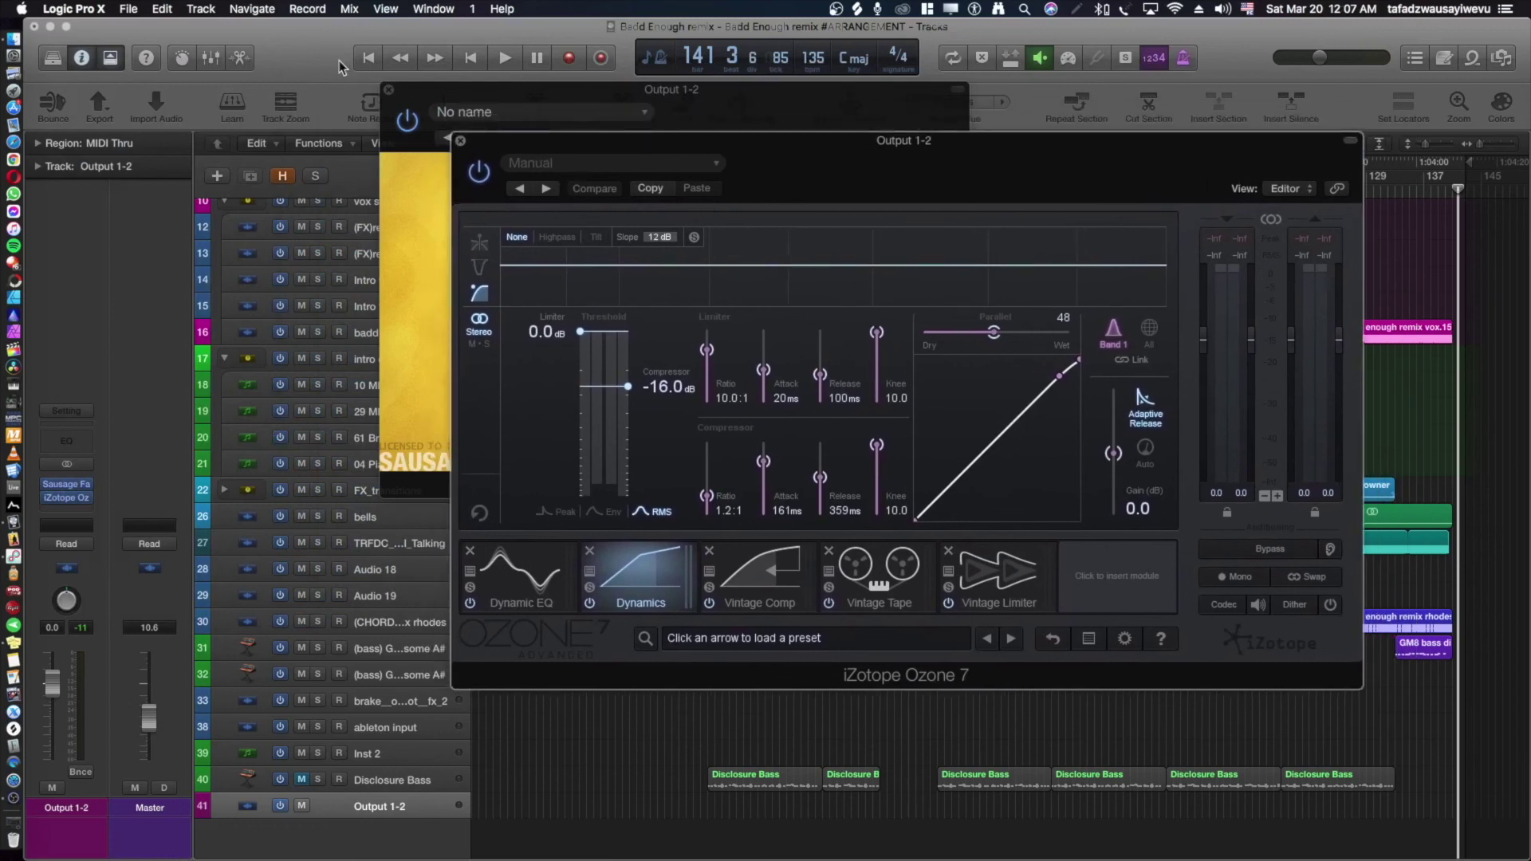
{"action": "left_click", "coordinate": [388, 91]}
{"action": "left_click_drag", "start_coordinate": [852, 177], "coordinate": [748, 140]}
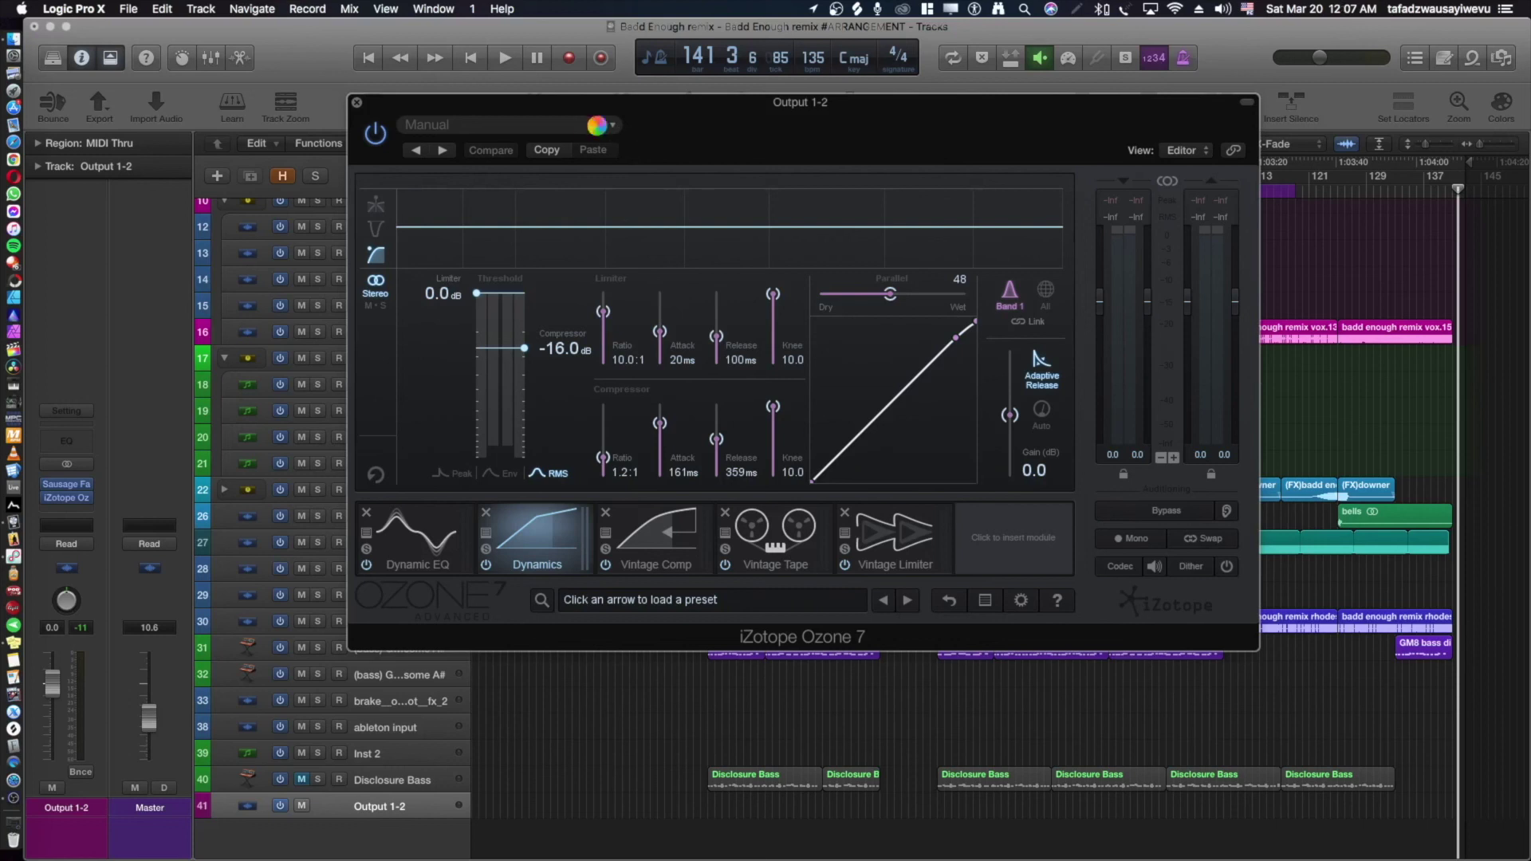
Look through Ozone 7's preset list down to Factory Presets, and close it without loading a preset.
{"action": "left_click", "coordinate": [590, 124]}
{"action": "left_click", "coordinate": [590, 125]}
{"action": "left_click", "coordinate": [618, 128]}
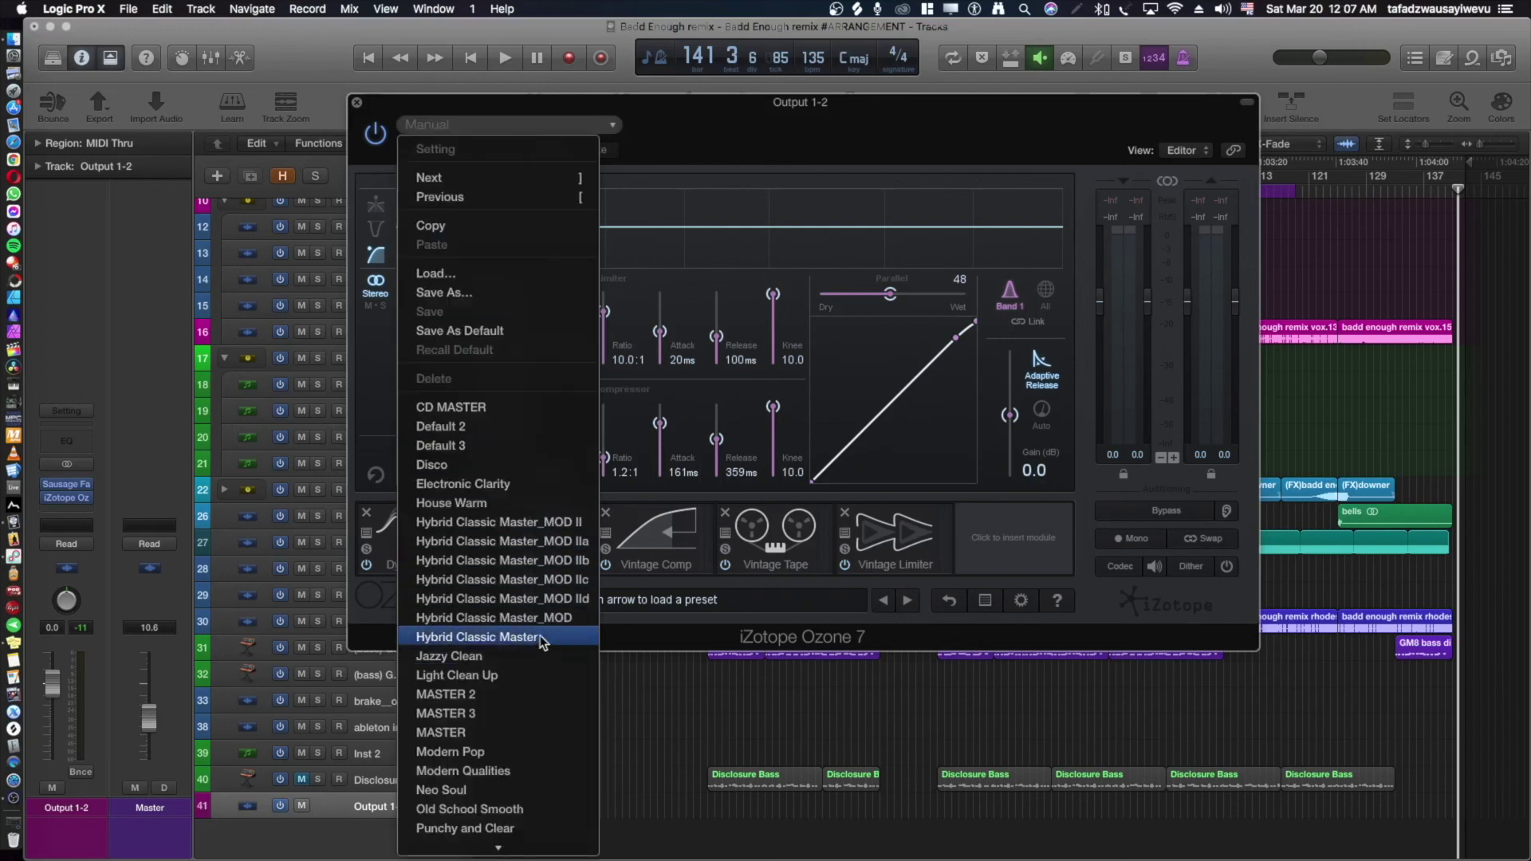
{"action": "scroll", "coordinate": [540, 638], "scroll_direction": "down", "scroll_amount": 3}
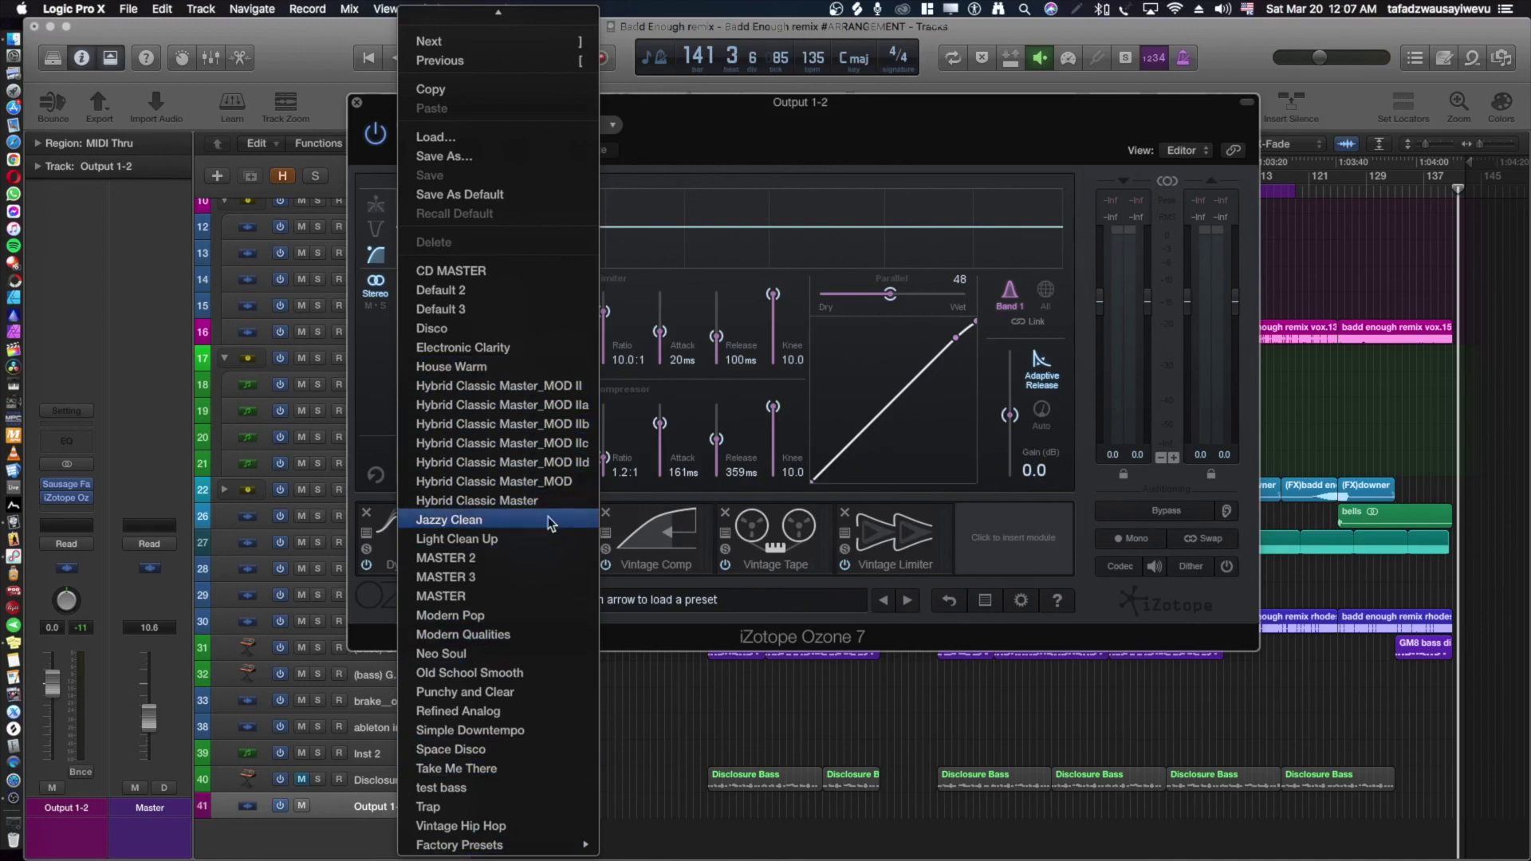
{"action": "left_click", "coordinate": [768, 130]}
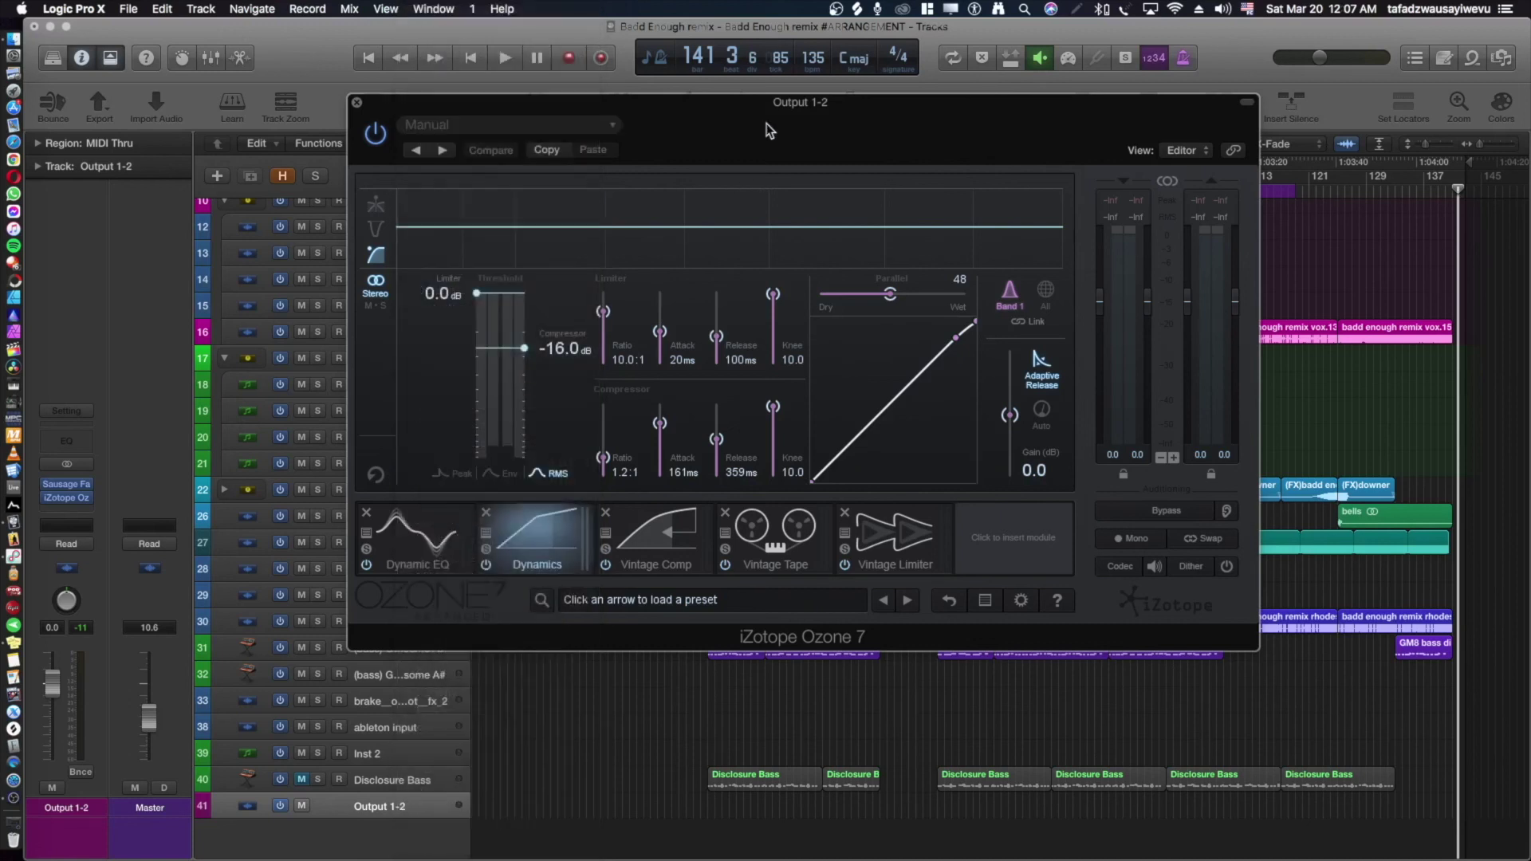
Review Ozone's Dynamic EQ, Dynamics, Vintage Comp, Vintage Tape and Vintage Limiter modules, and close the plug-in window.
{"action": "left_click", "coordinate": [423, 526]}
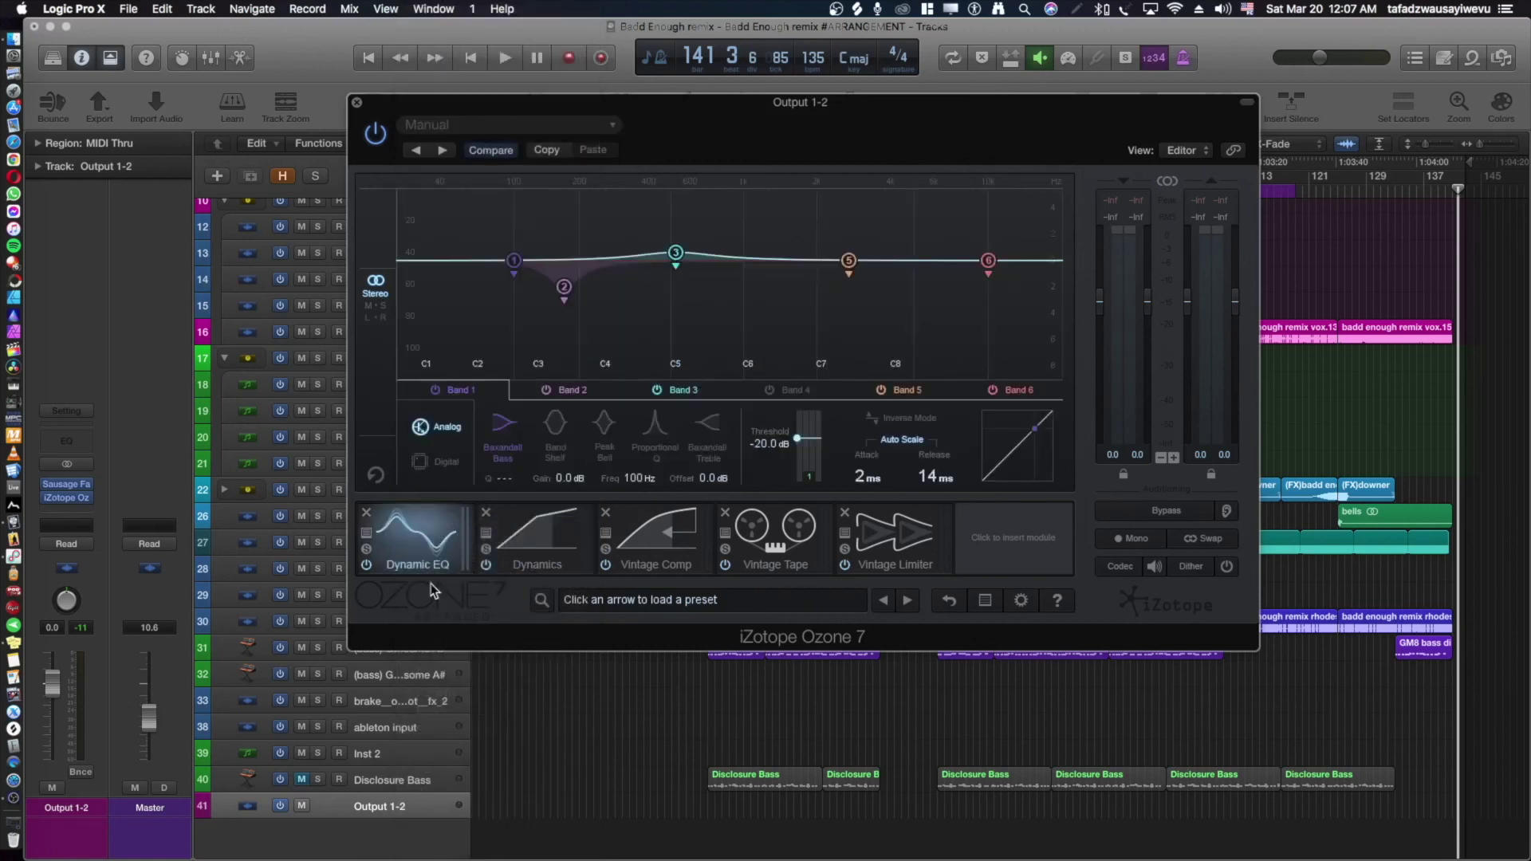
{"action": "left_click", "coordinate": [555, 546]}
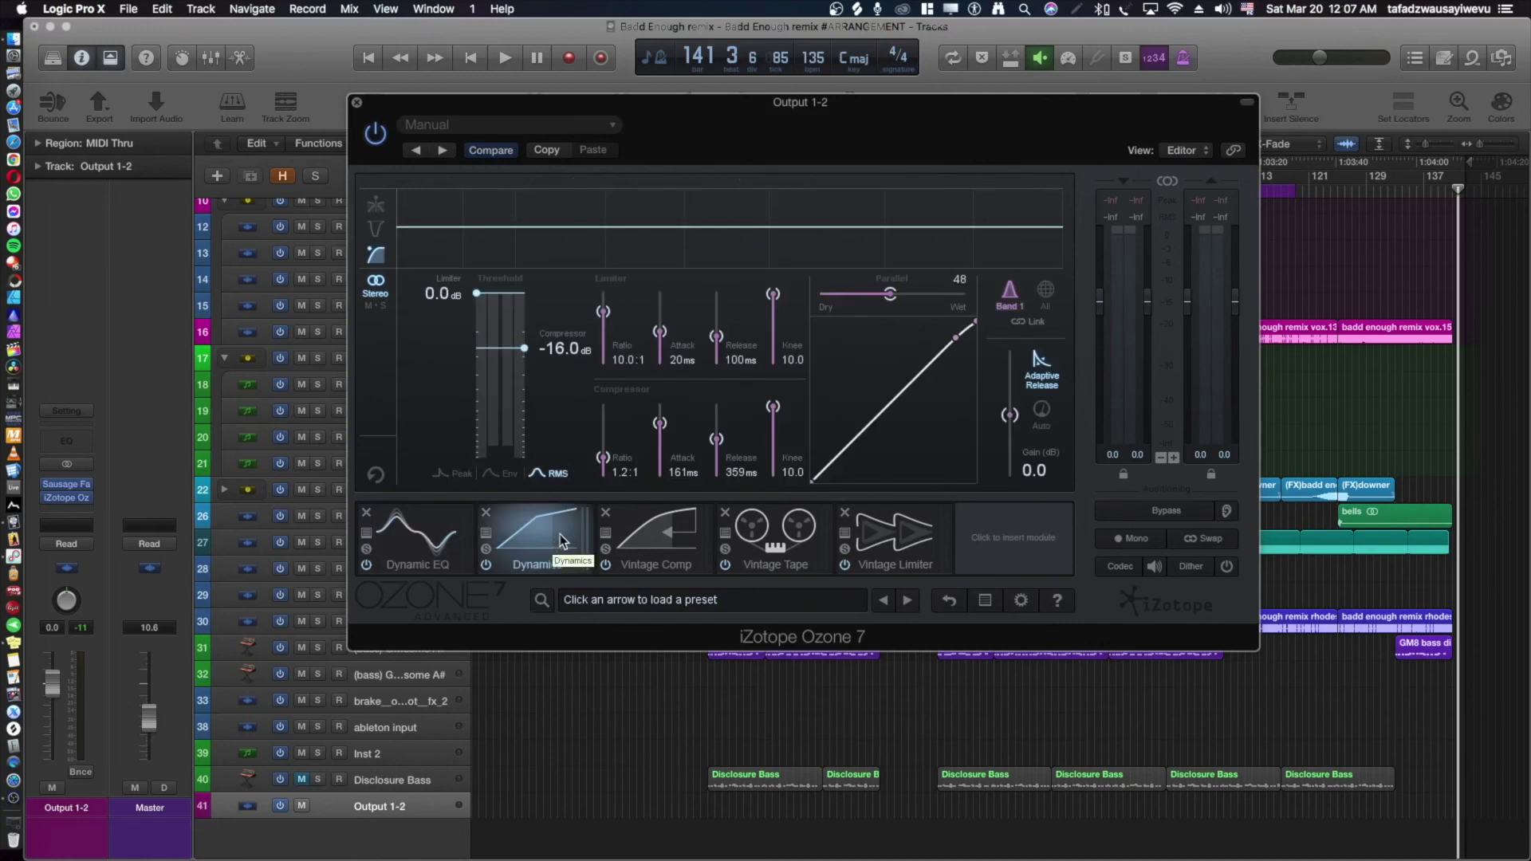
{"action": "left_click", "coordinate": [426, 545]}
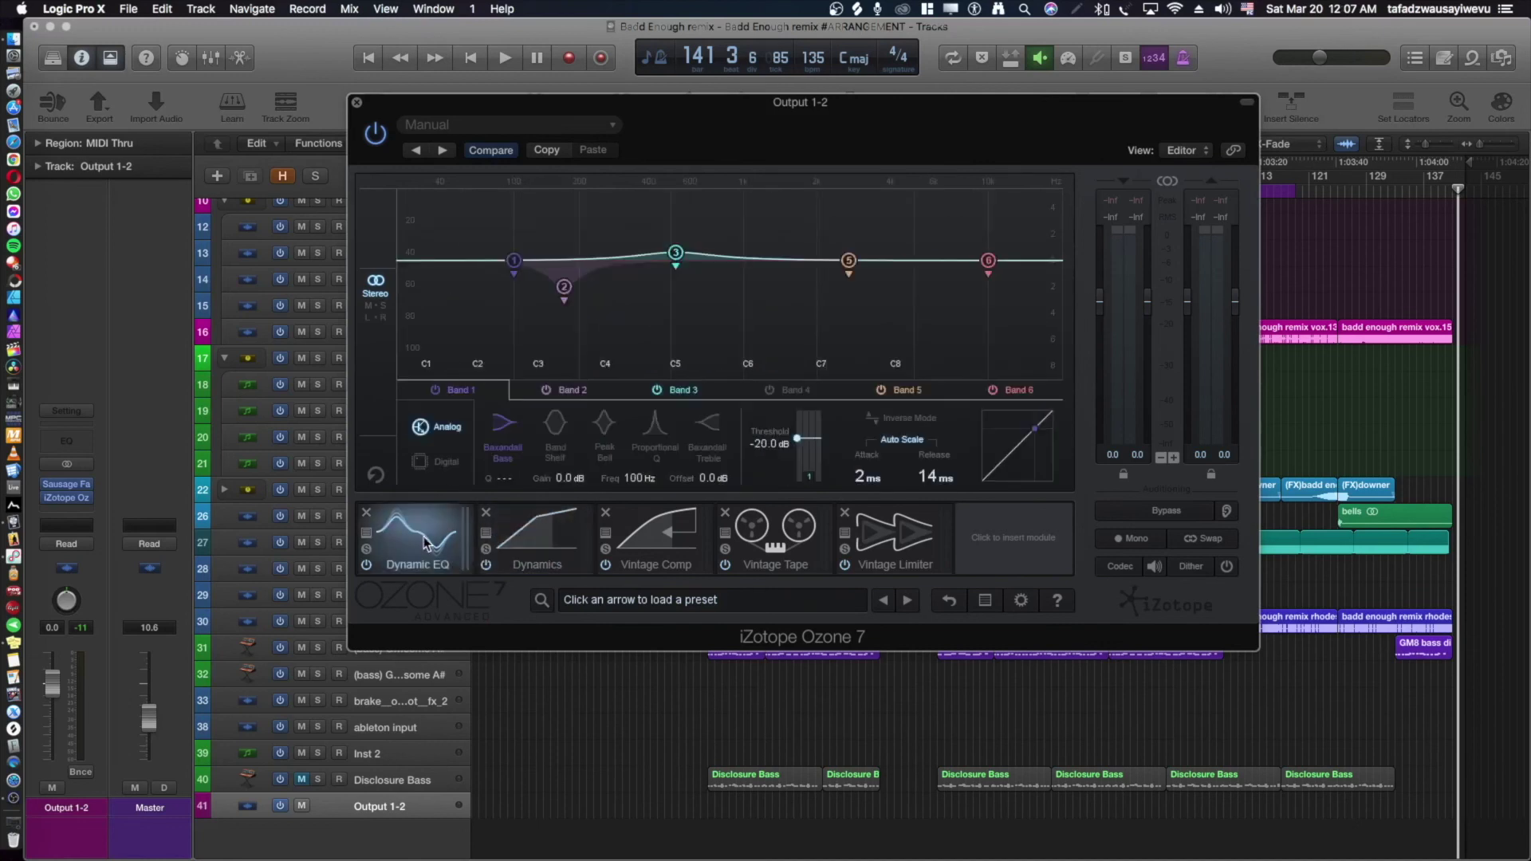
{"action": "left_click", "coordinate": [533, 538]}
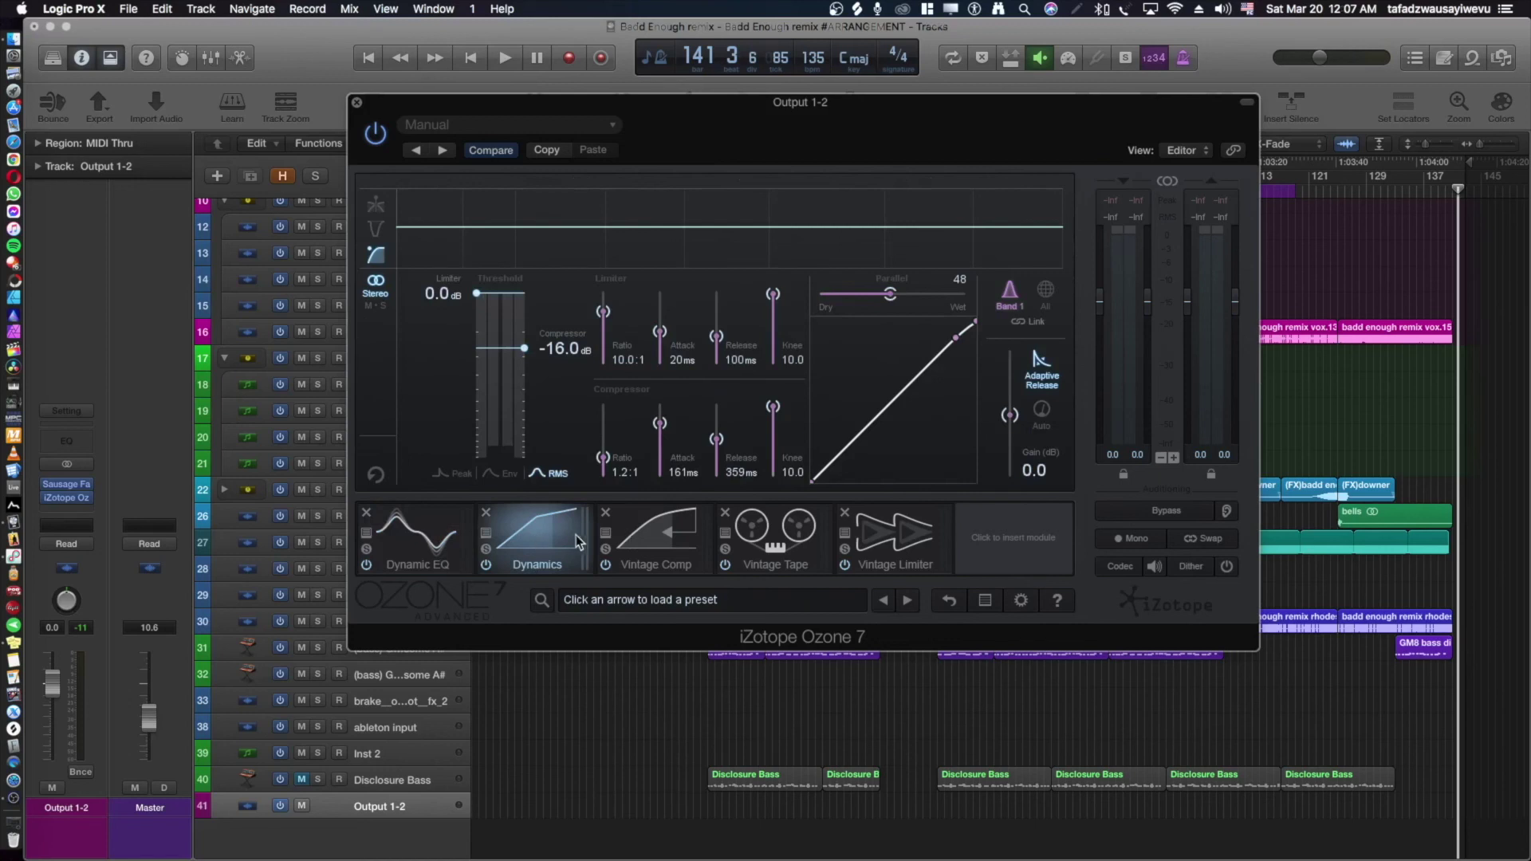
{"action": "left_click", "coordinate": [665, 547]}
{"action": "left_click", "coordinate": [788, 539]}
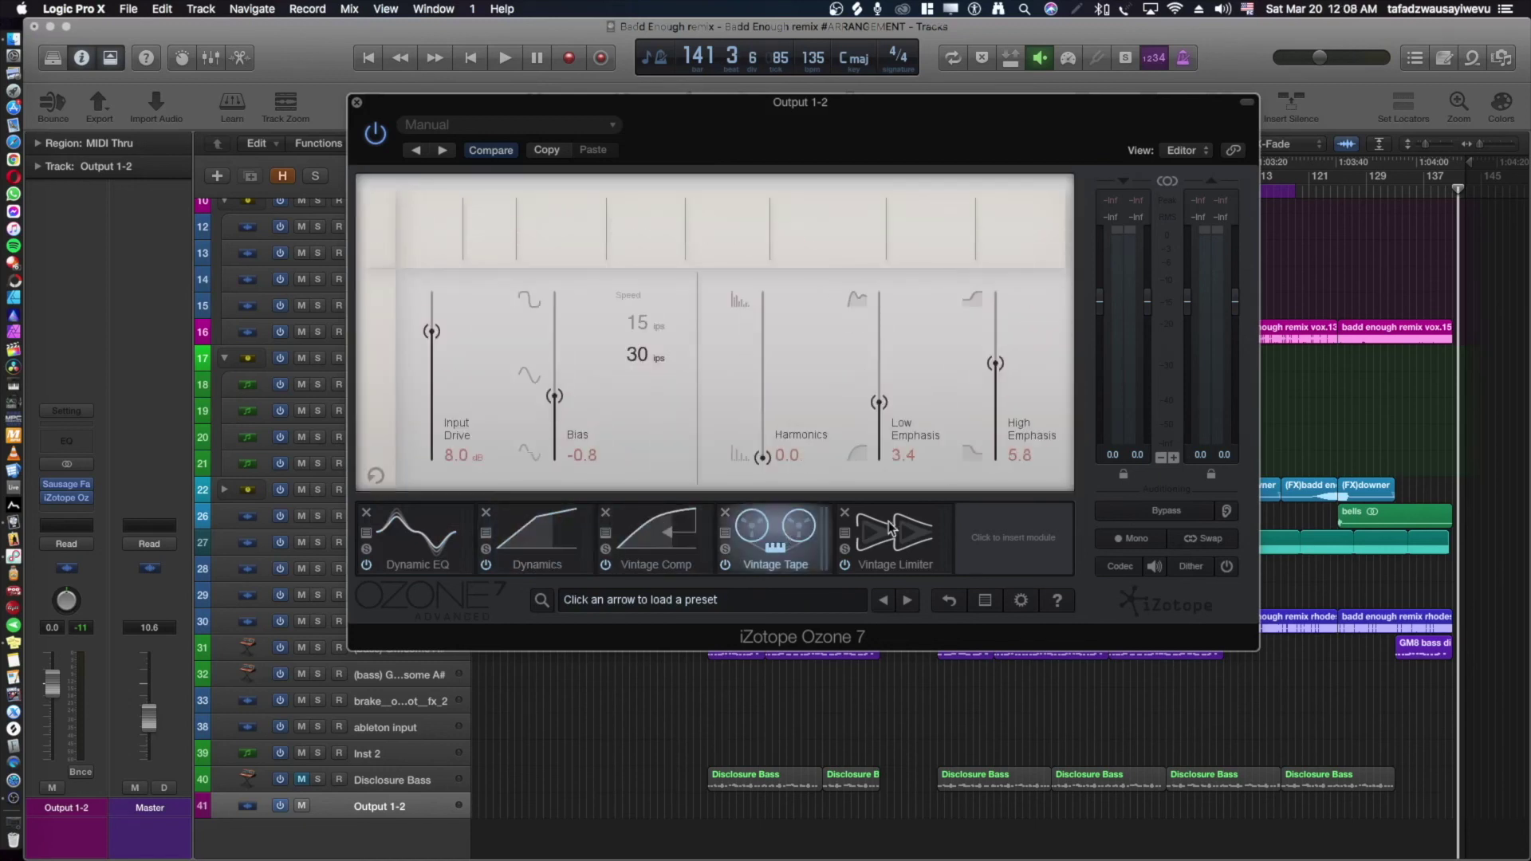
{"action": "left_click", "coordinate": [907, 533]}
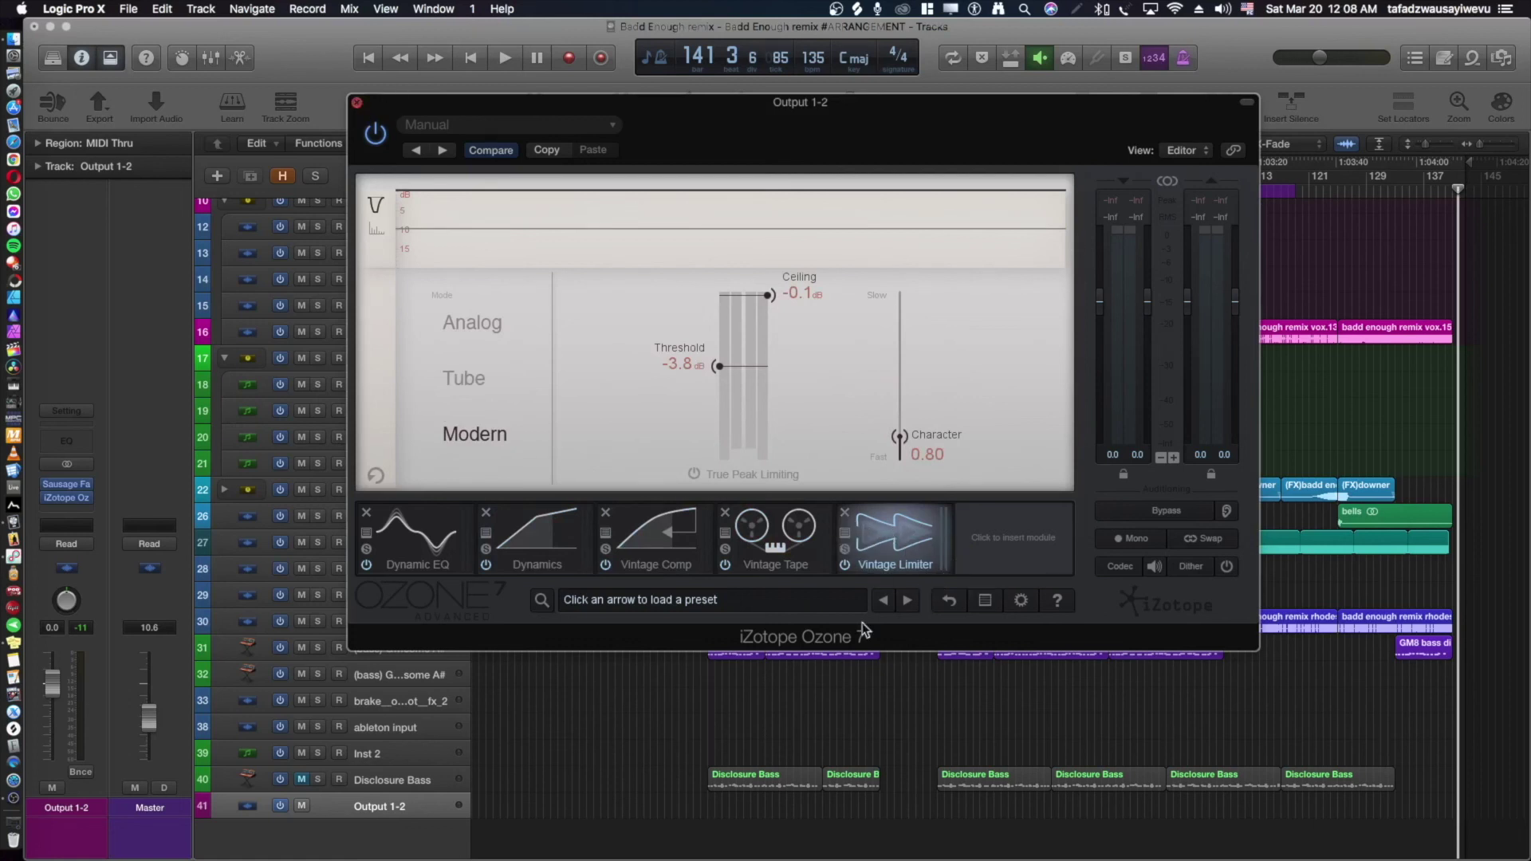
{"action": "key", "text": "super+w"}
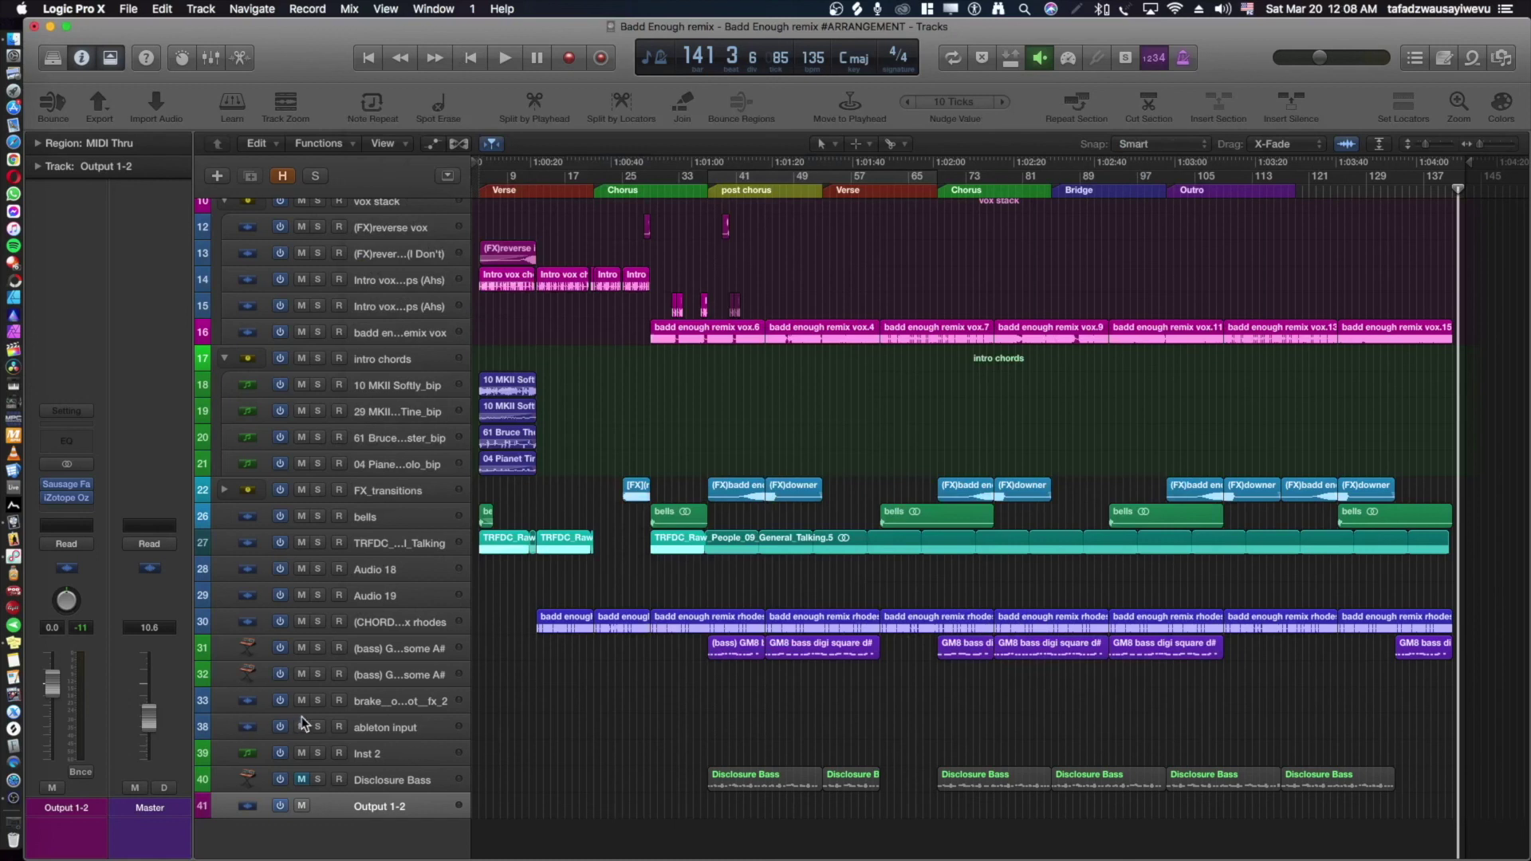